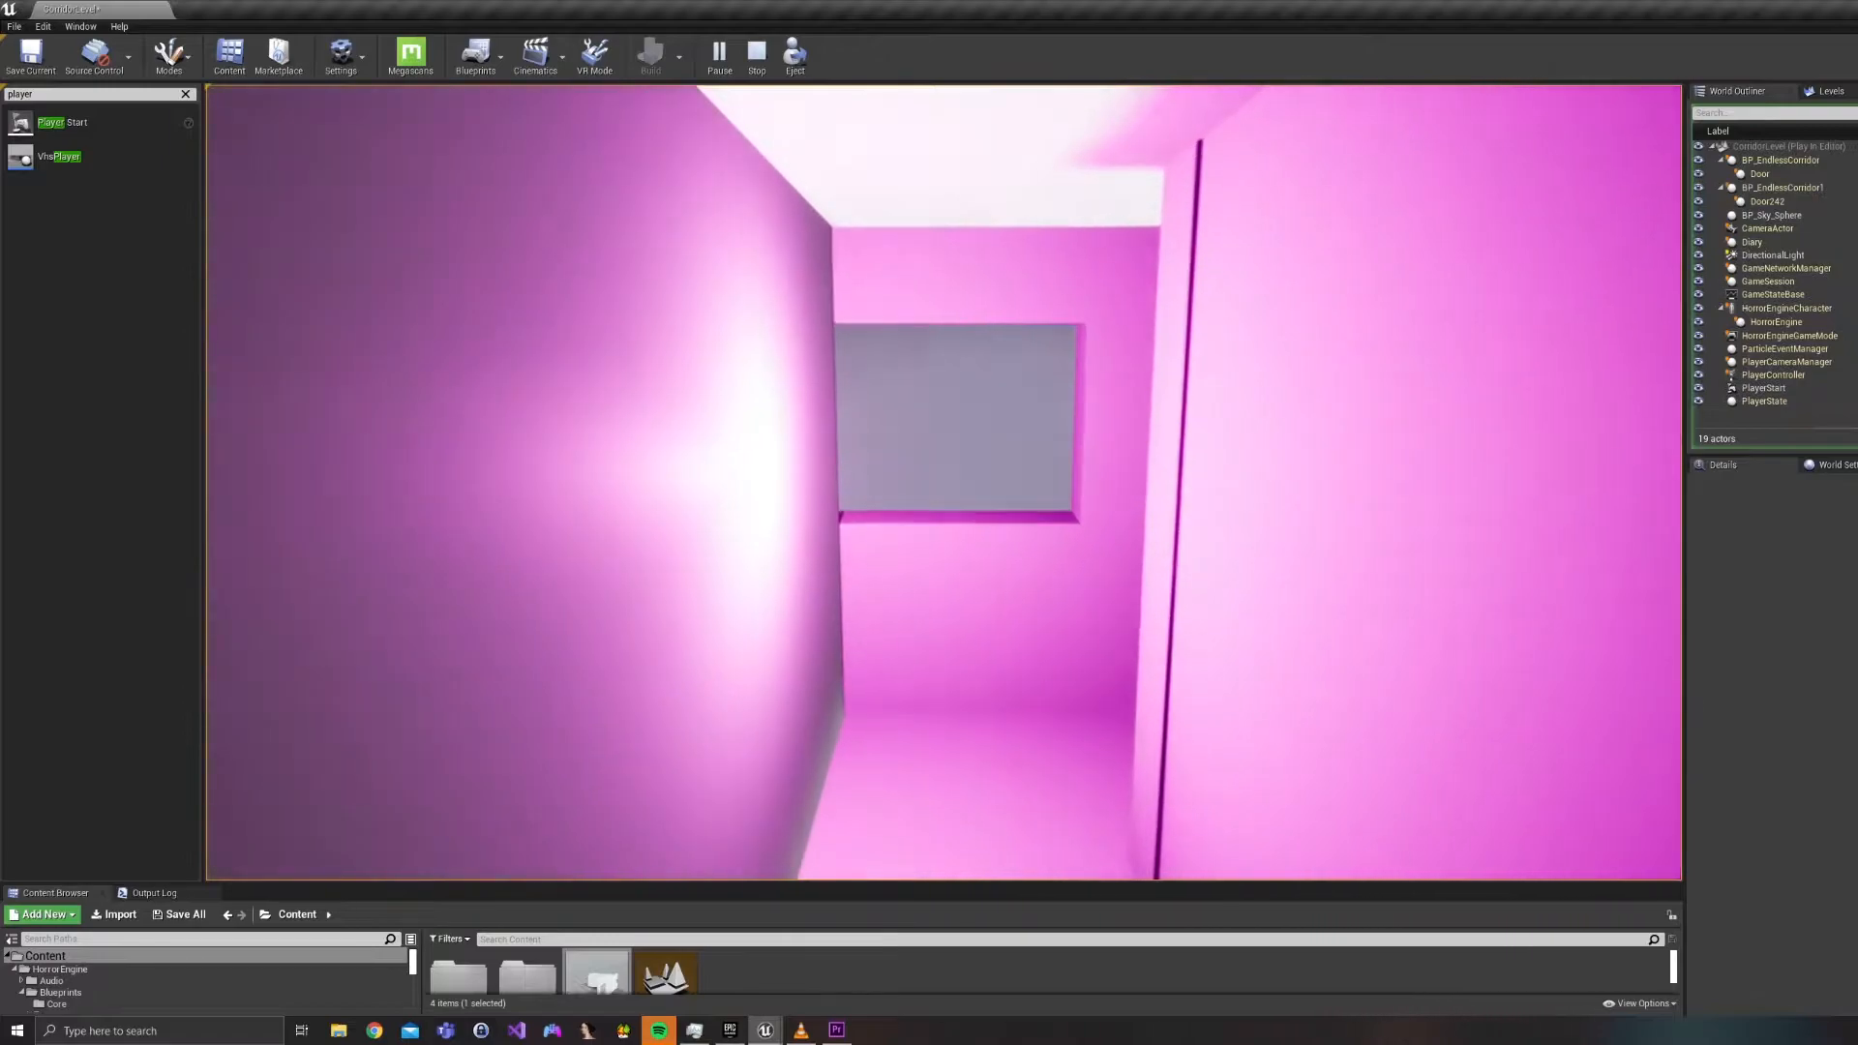
Playtest the corridor level by walking forward through the pink-lit corridor and on through the yellow-lit ones.
key(w)
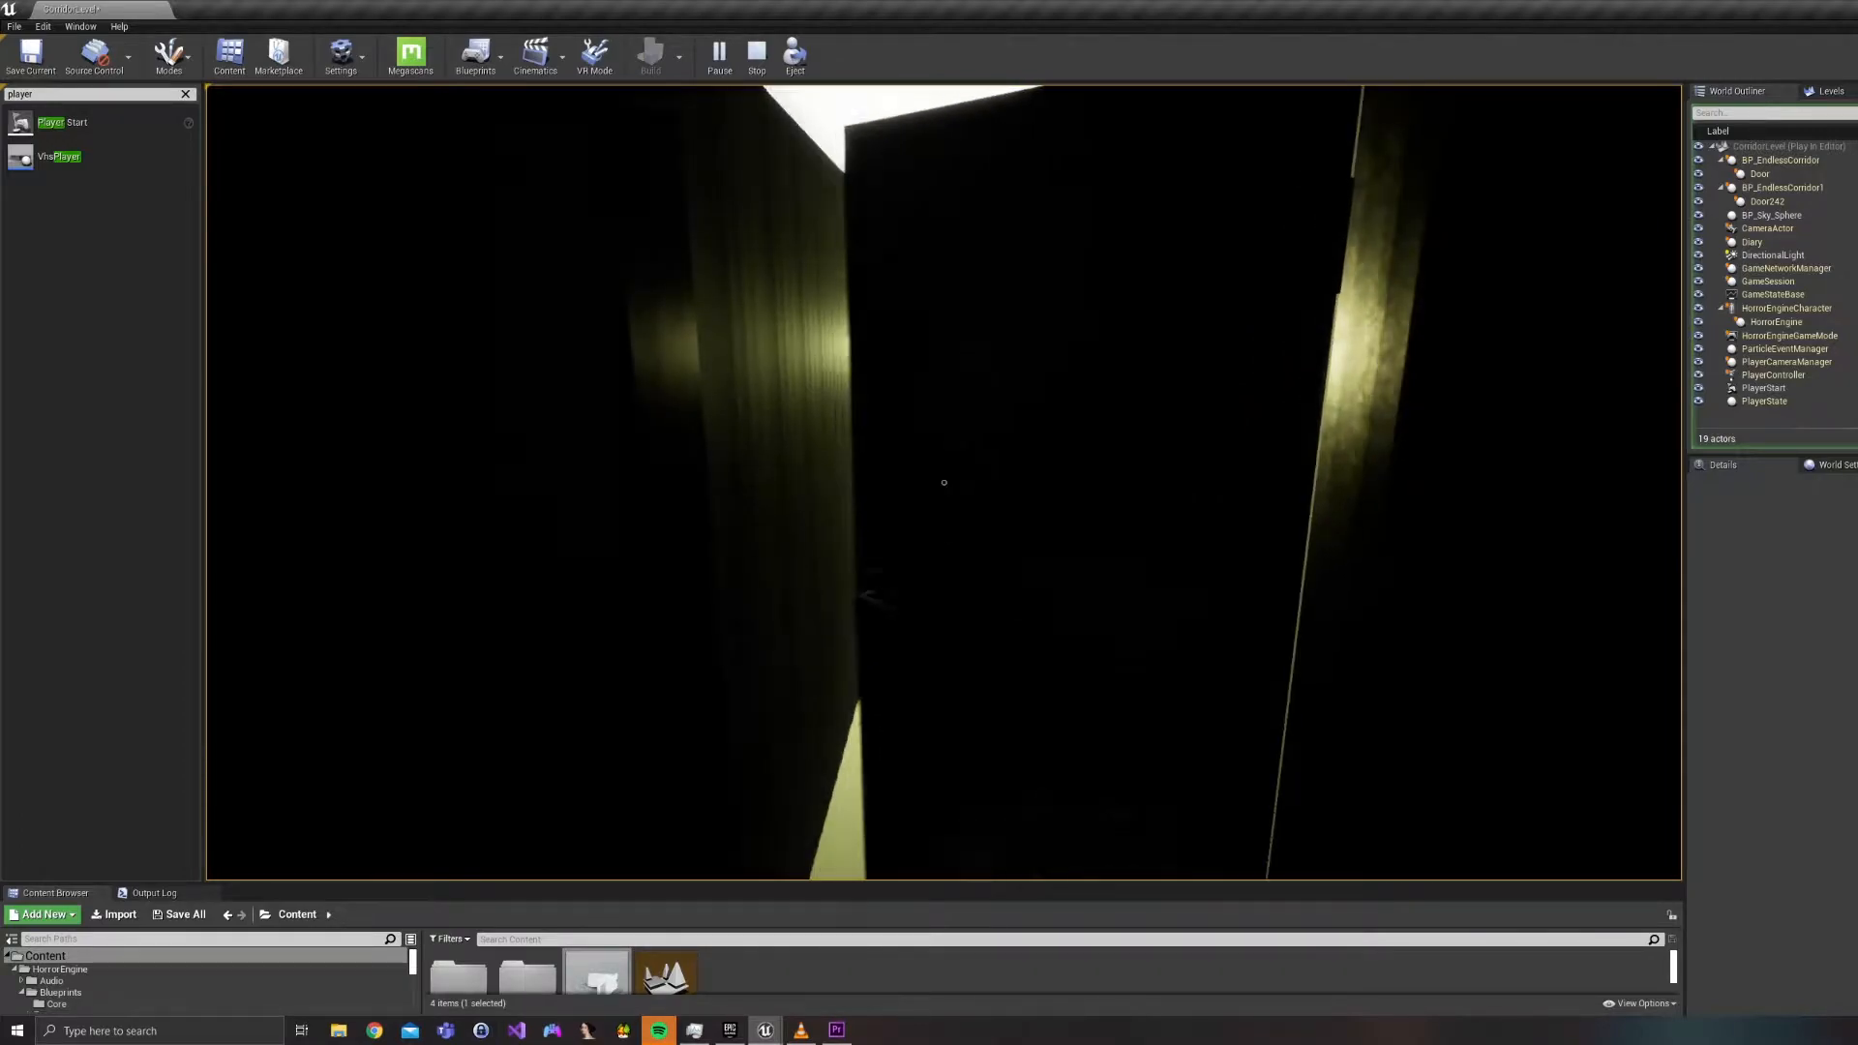
key(w)
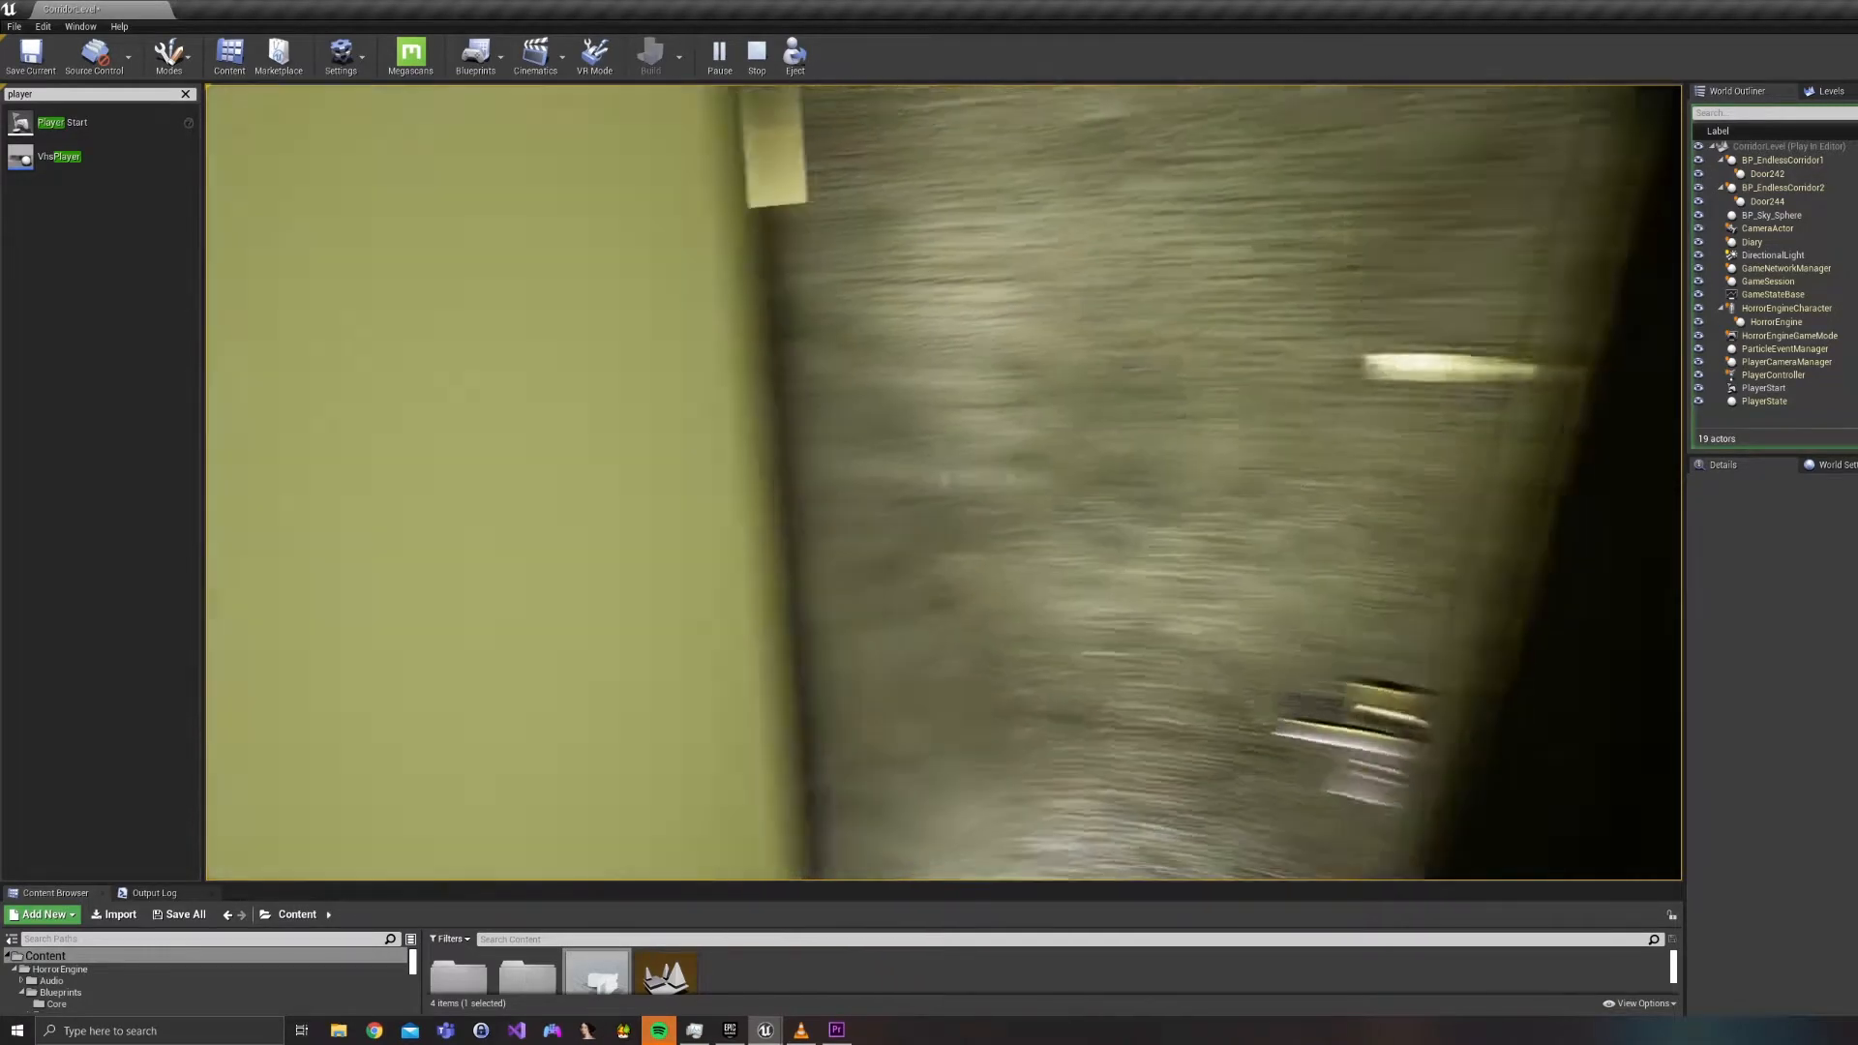
key(w)
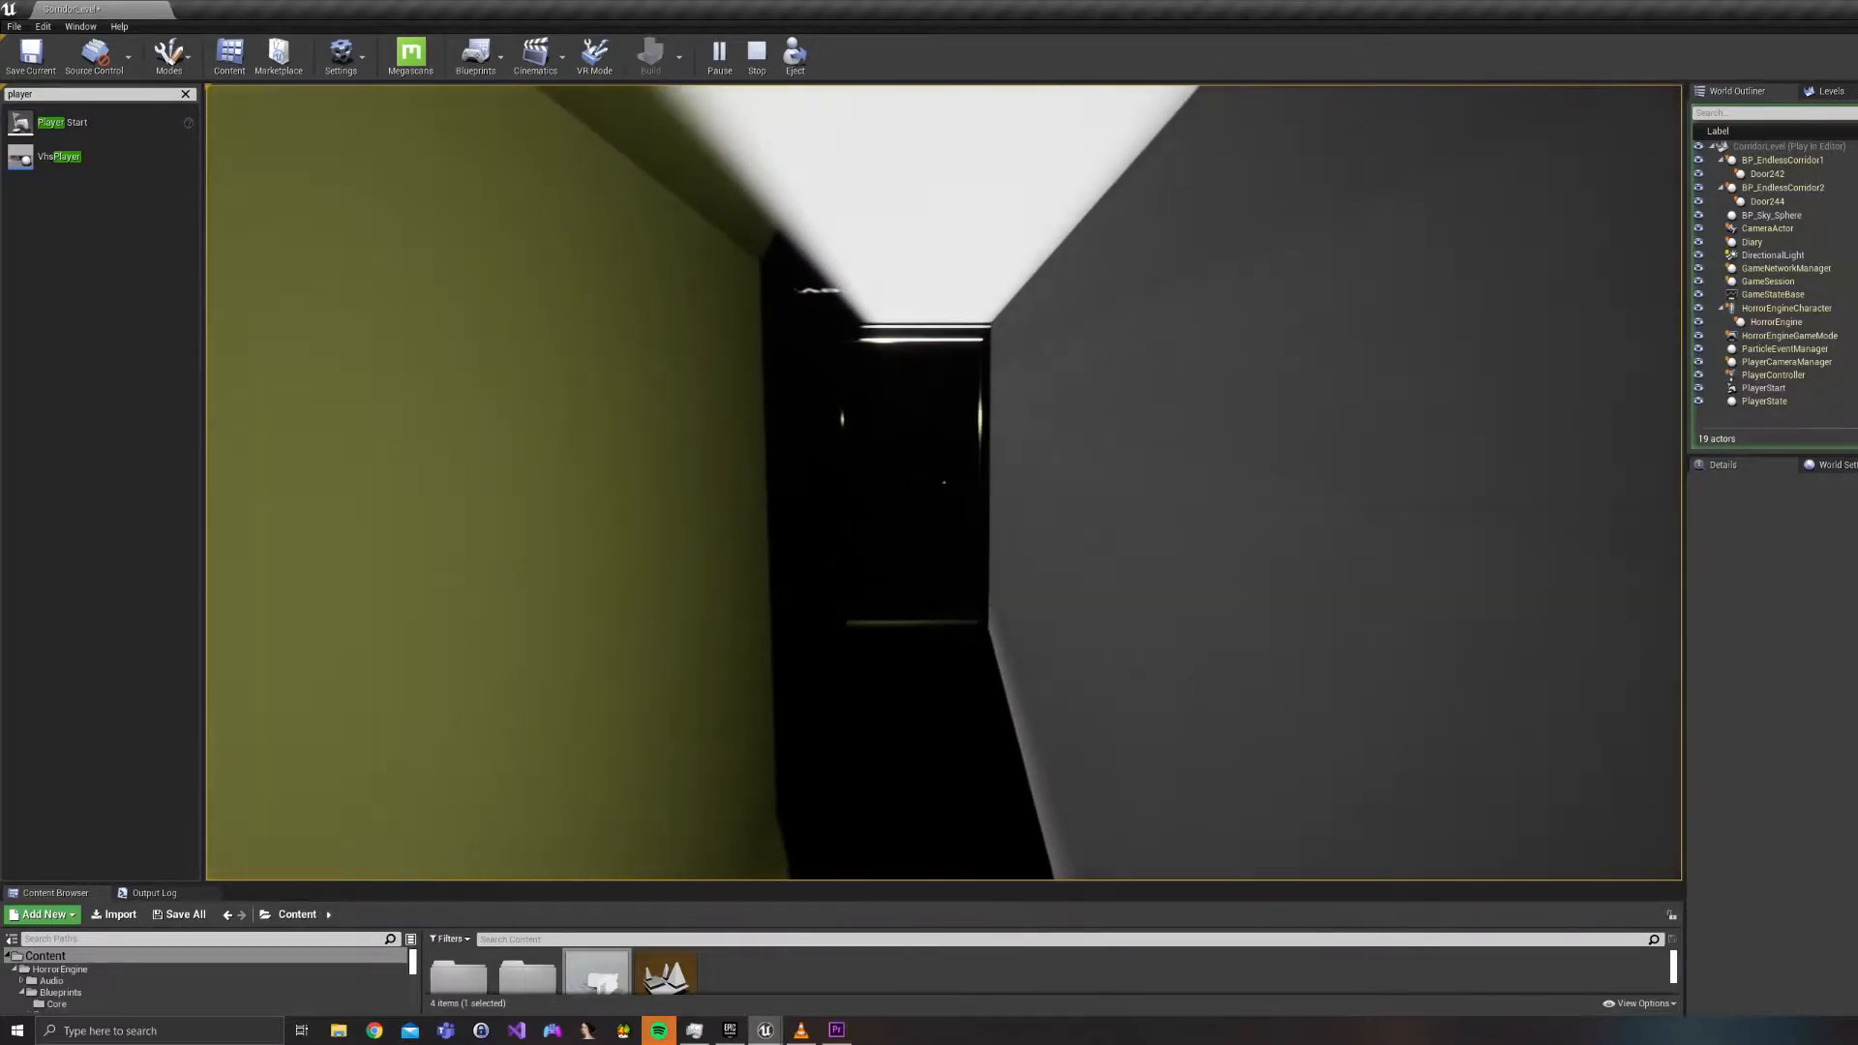
key(w)
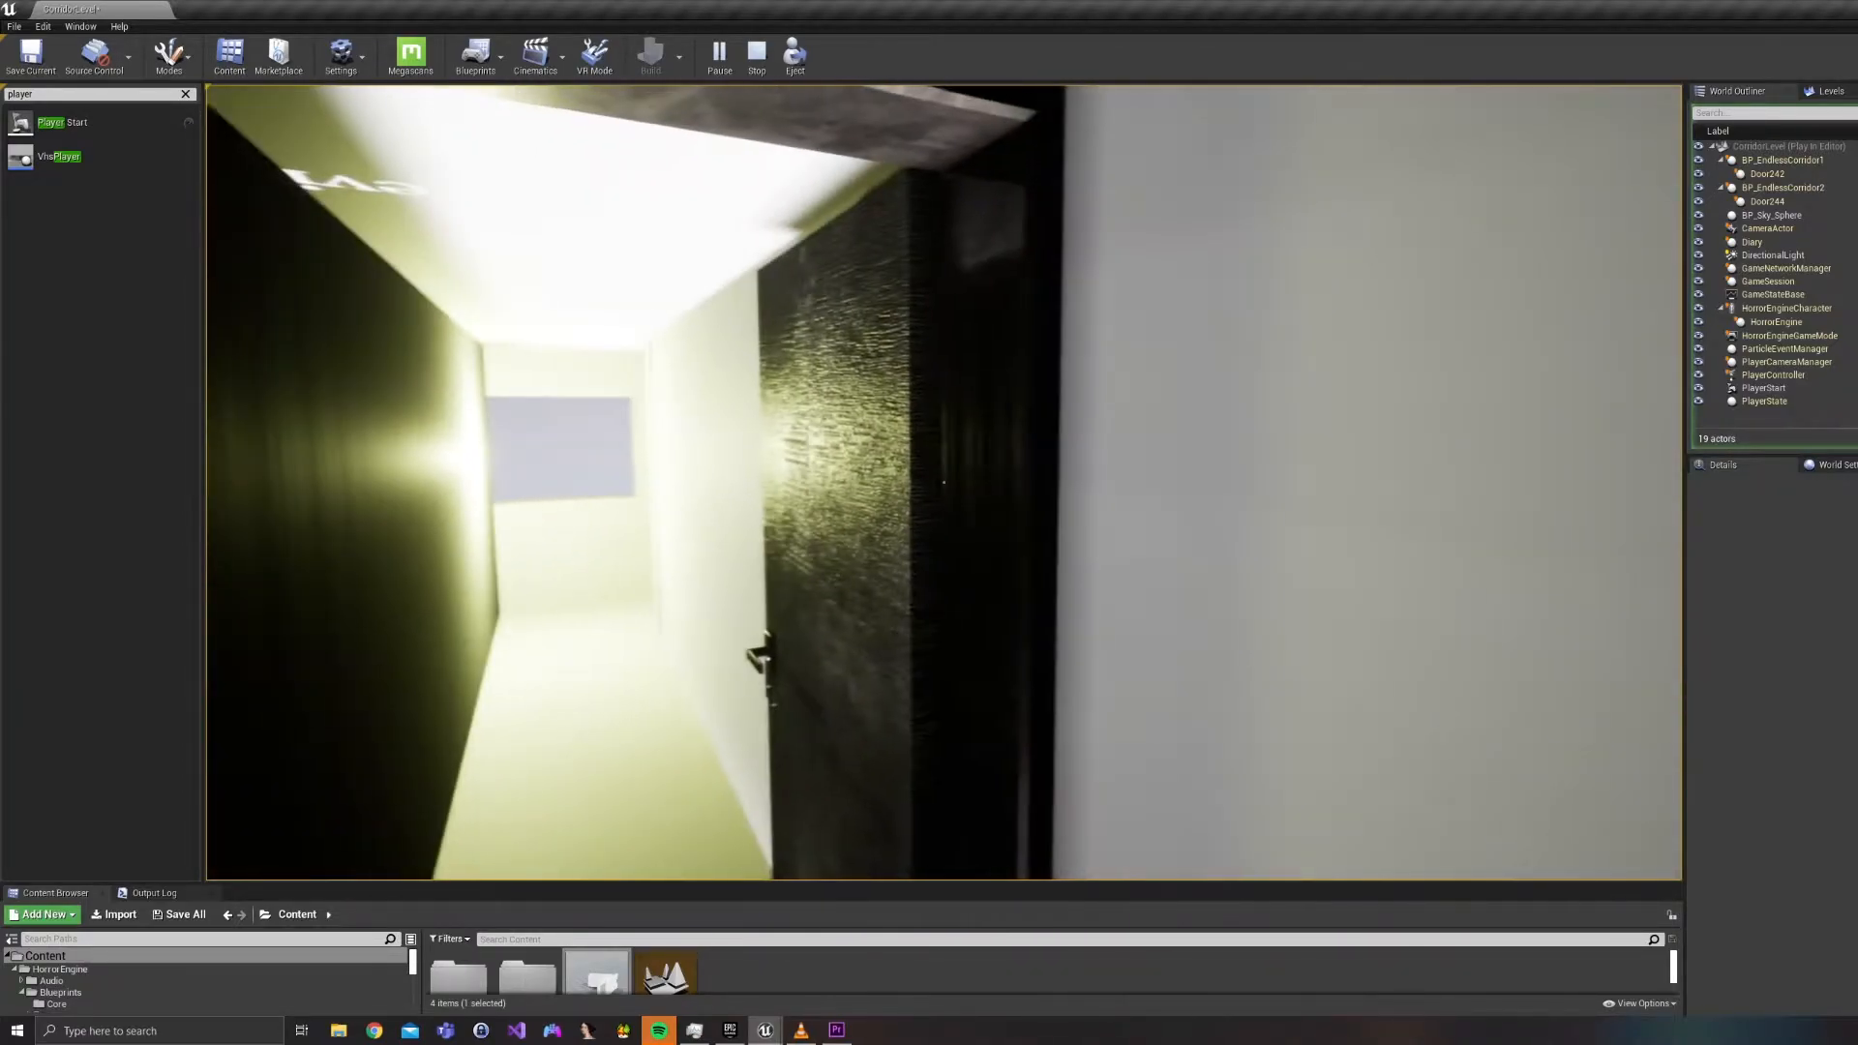
key(w)
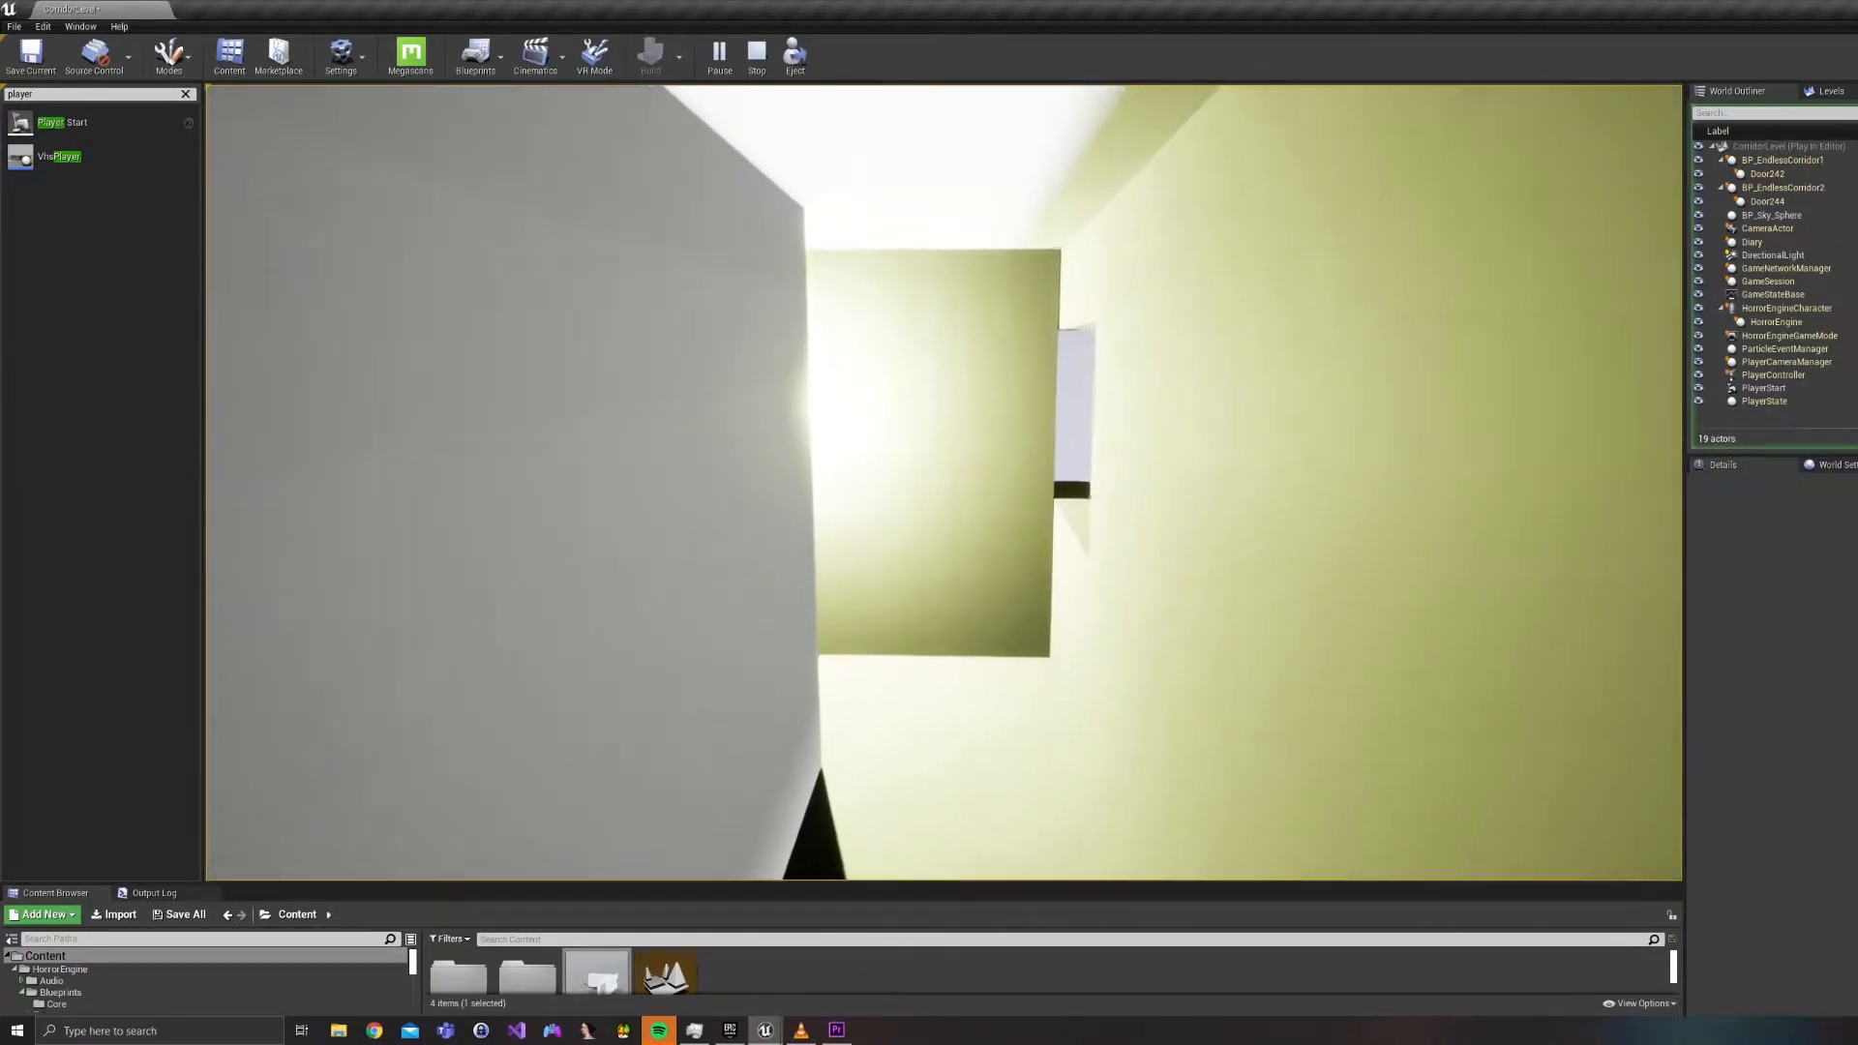
key(w)
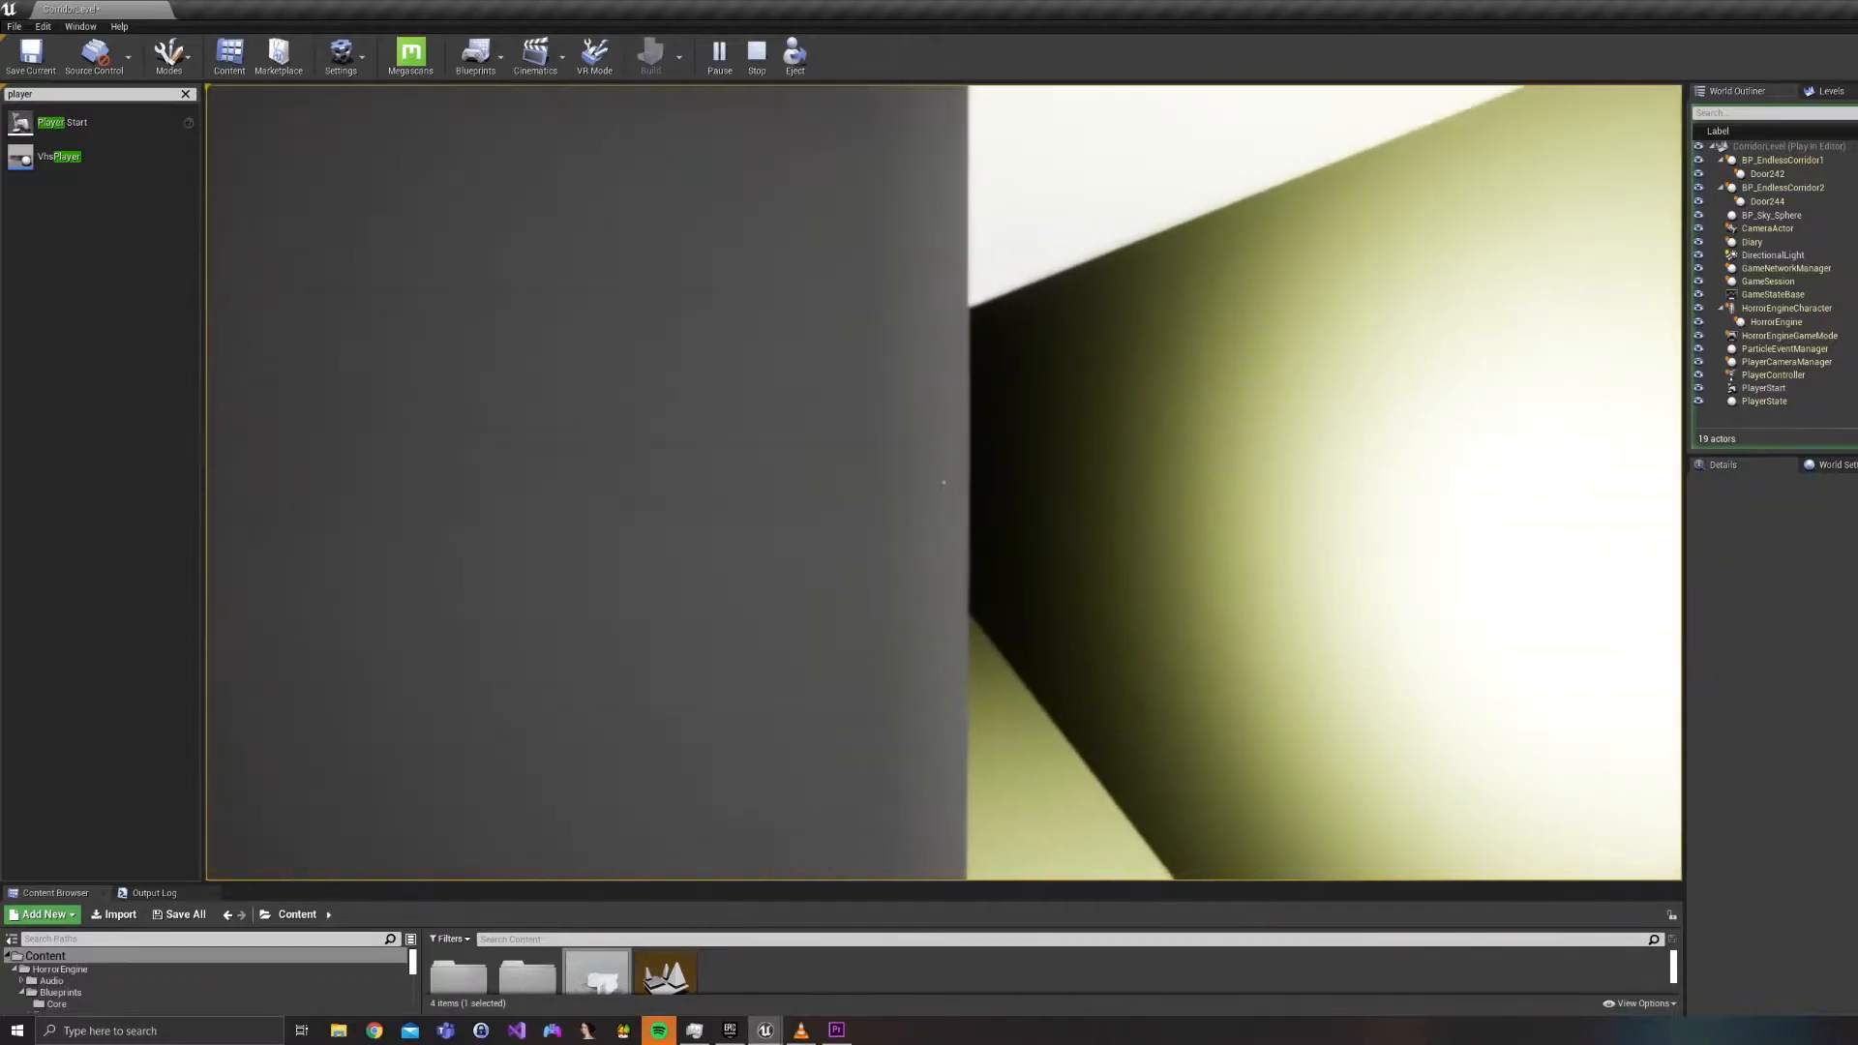
key(w)
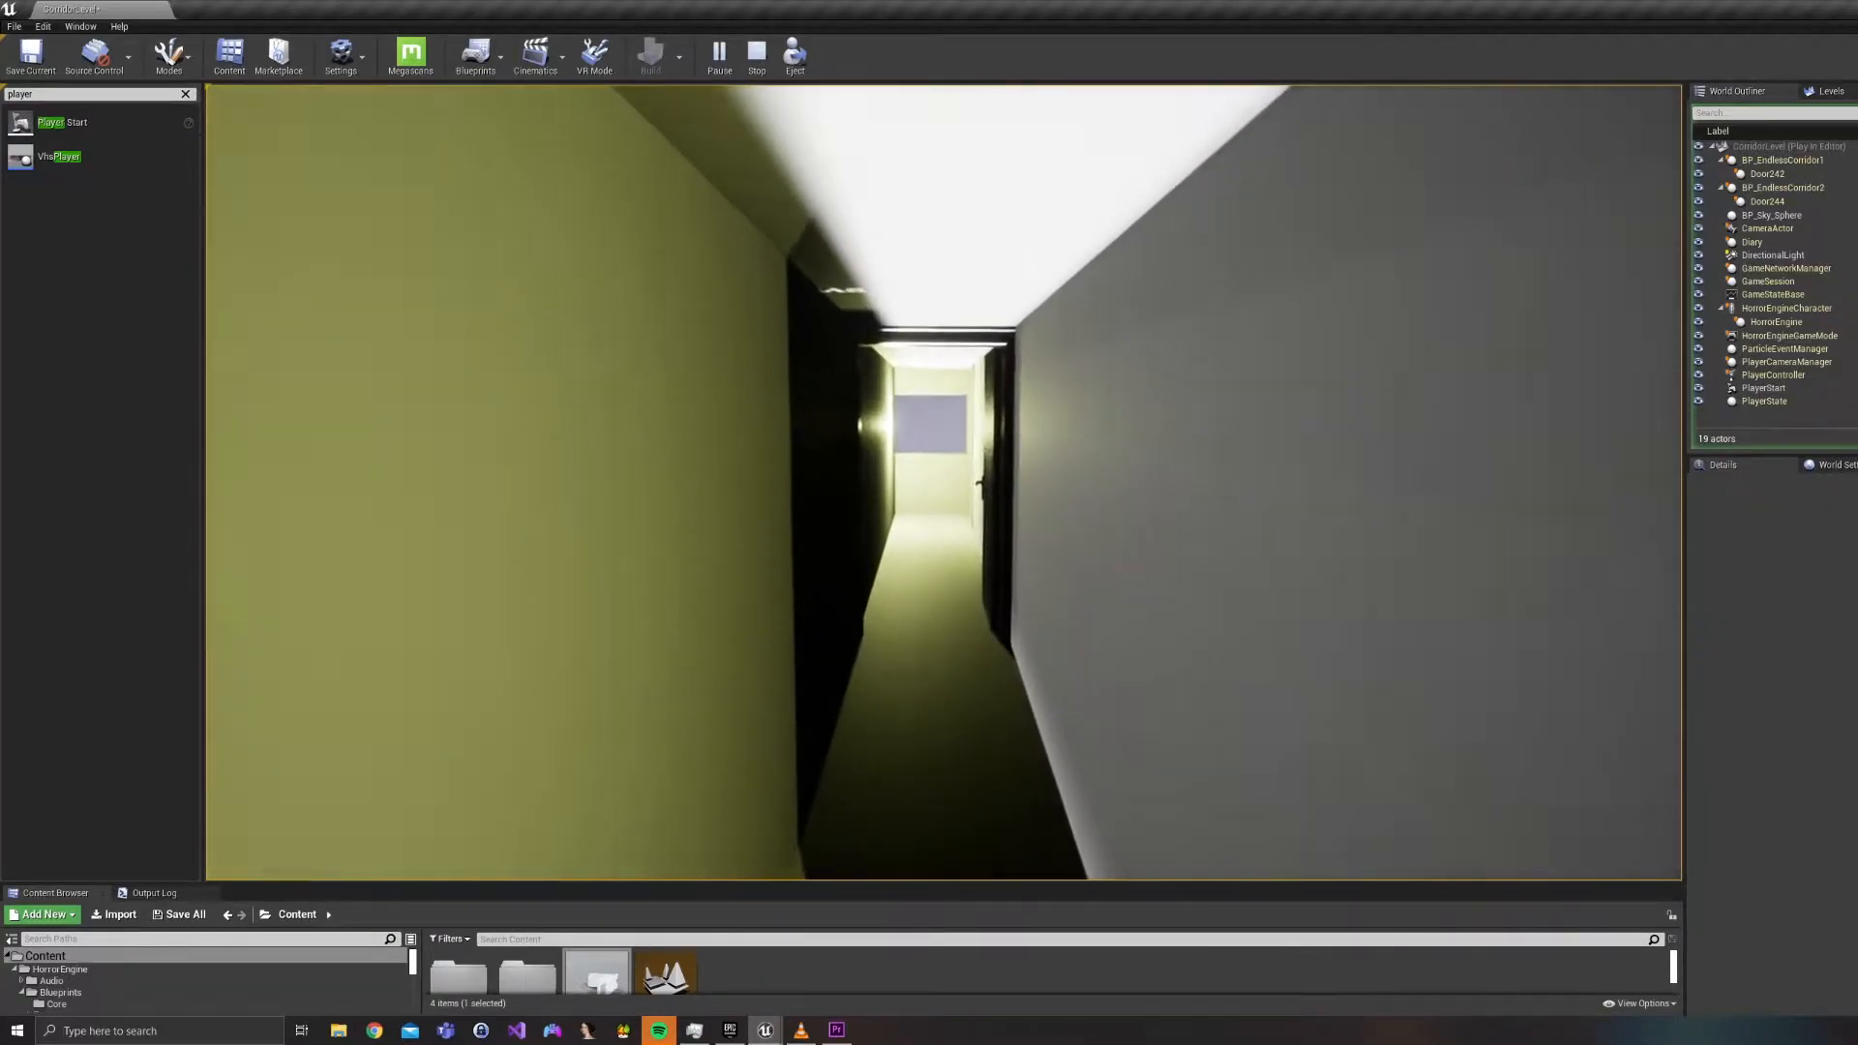
key(w)
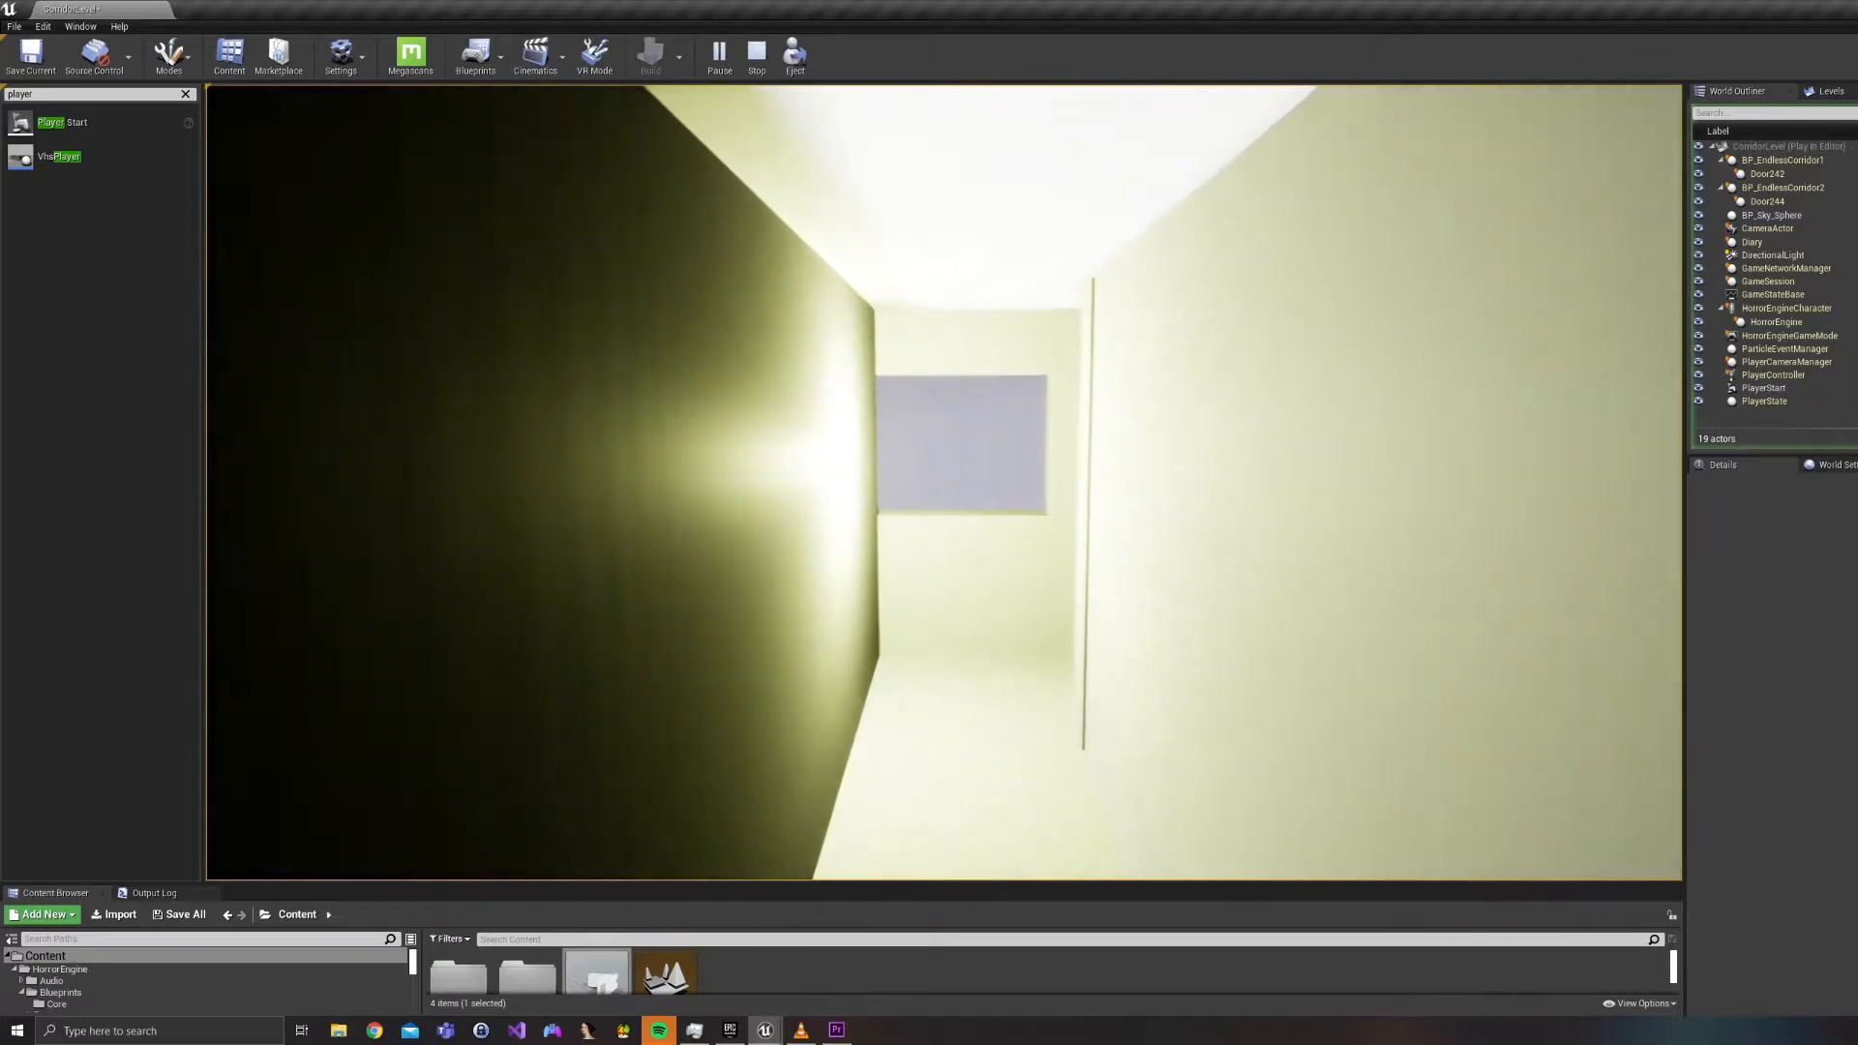
key(w)
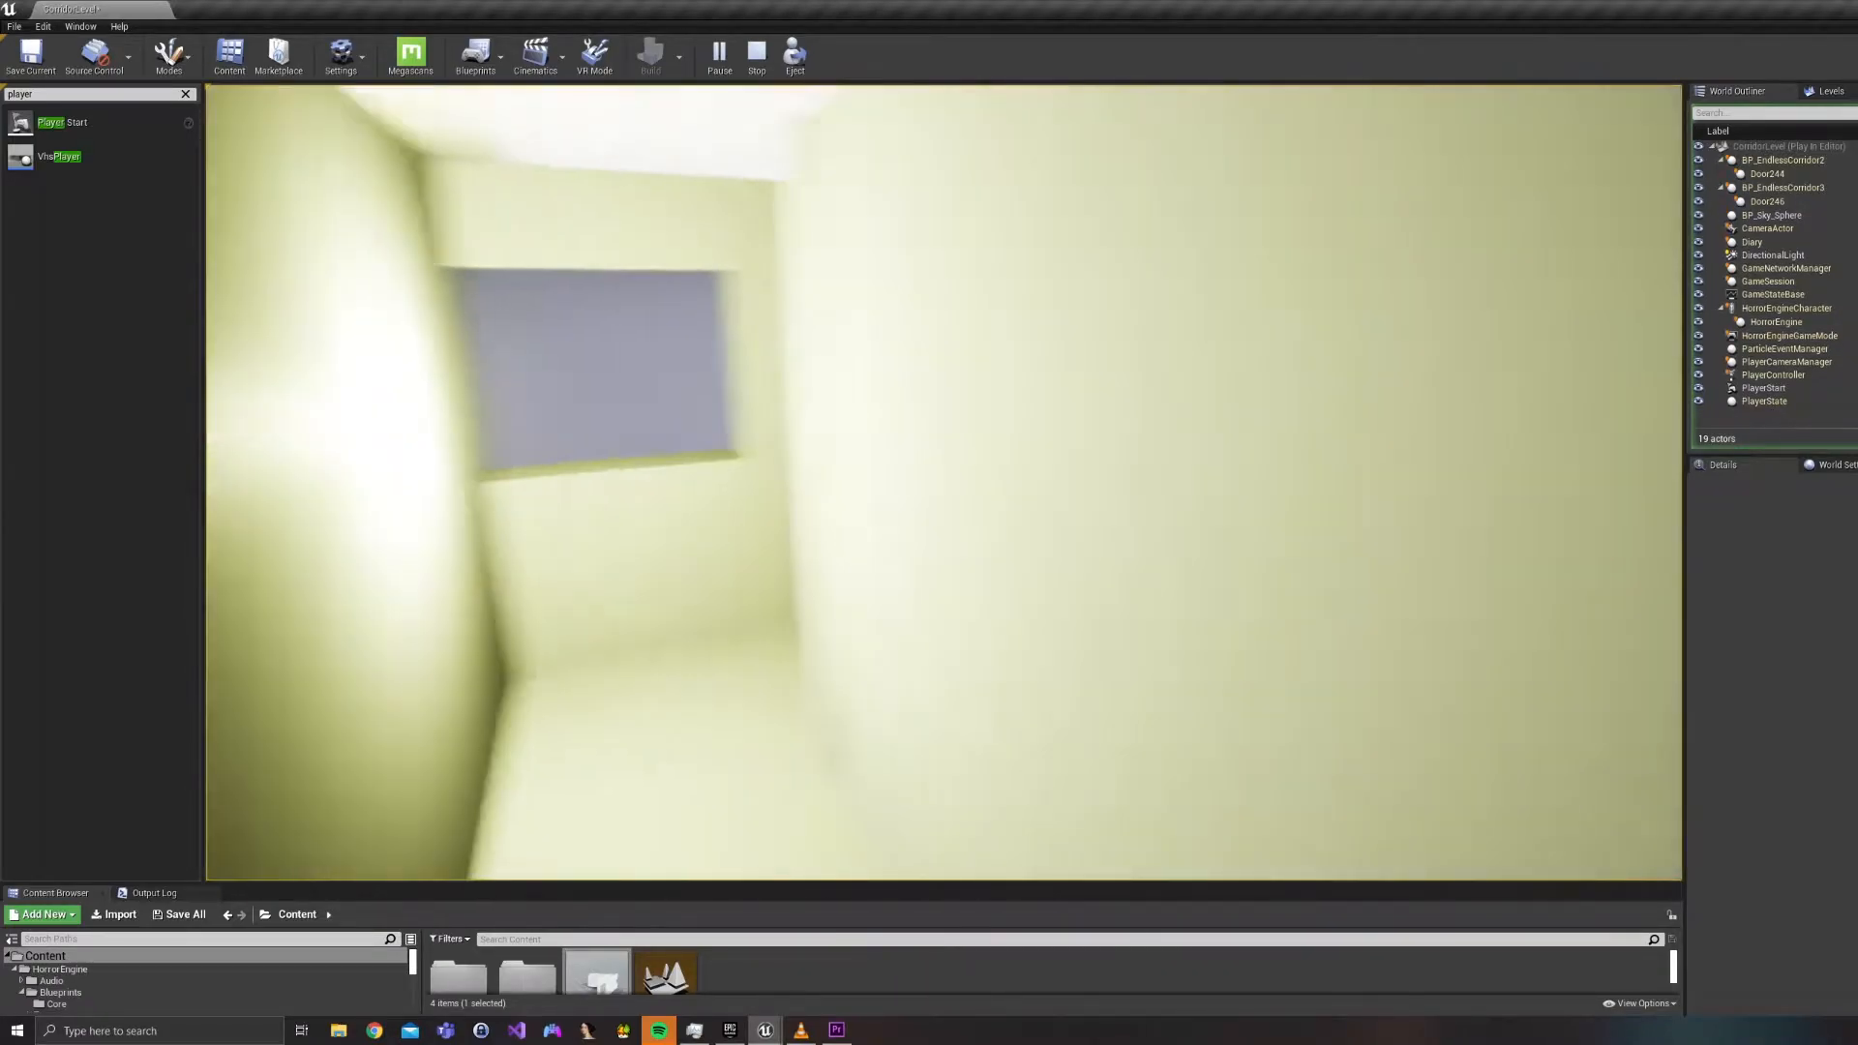
Walk to the door with the red glow, open it and enter the red-lit corridor.
key(w)
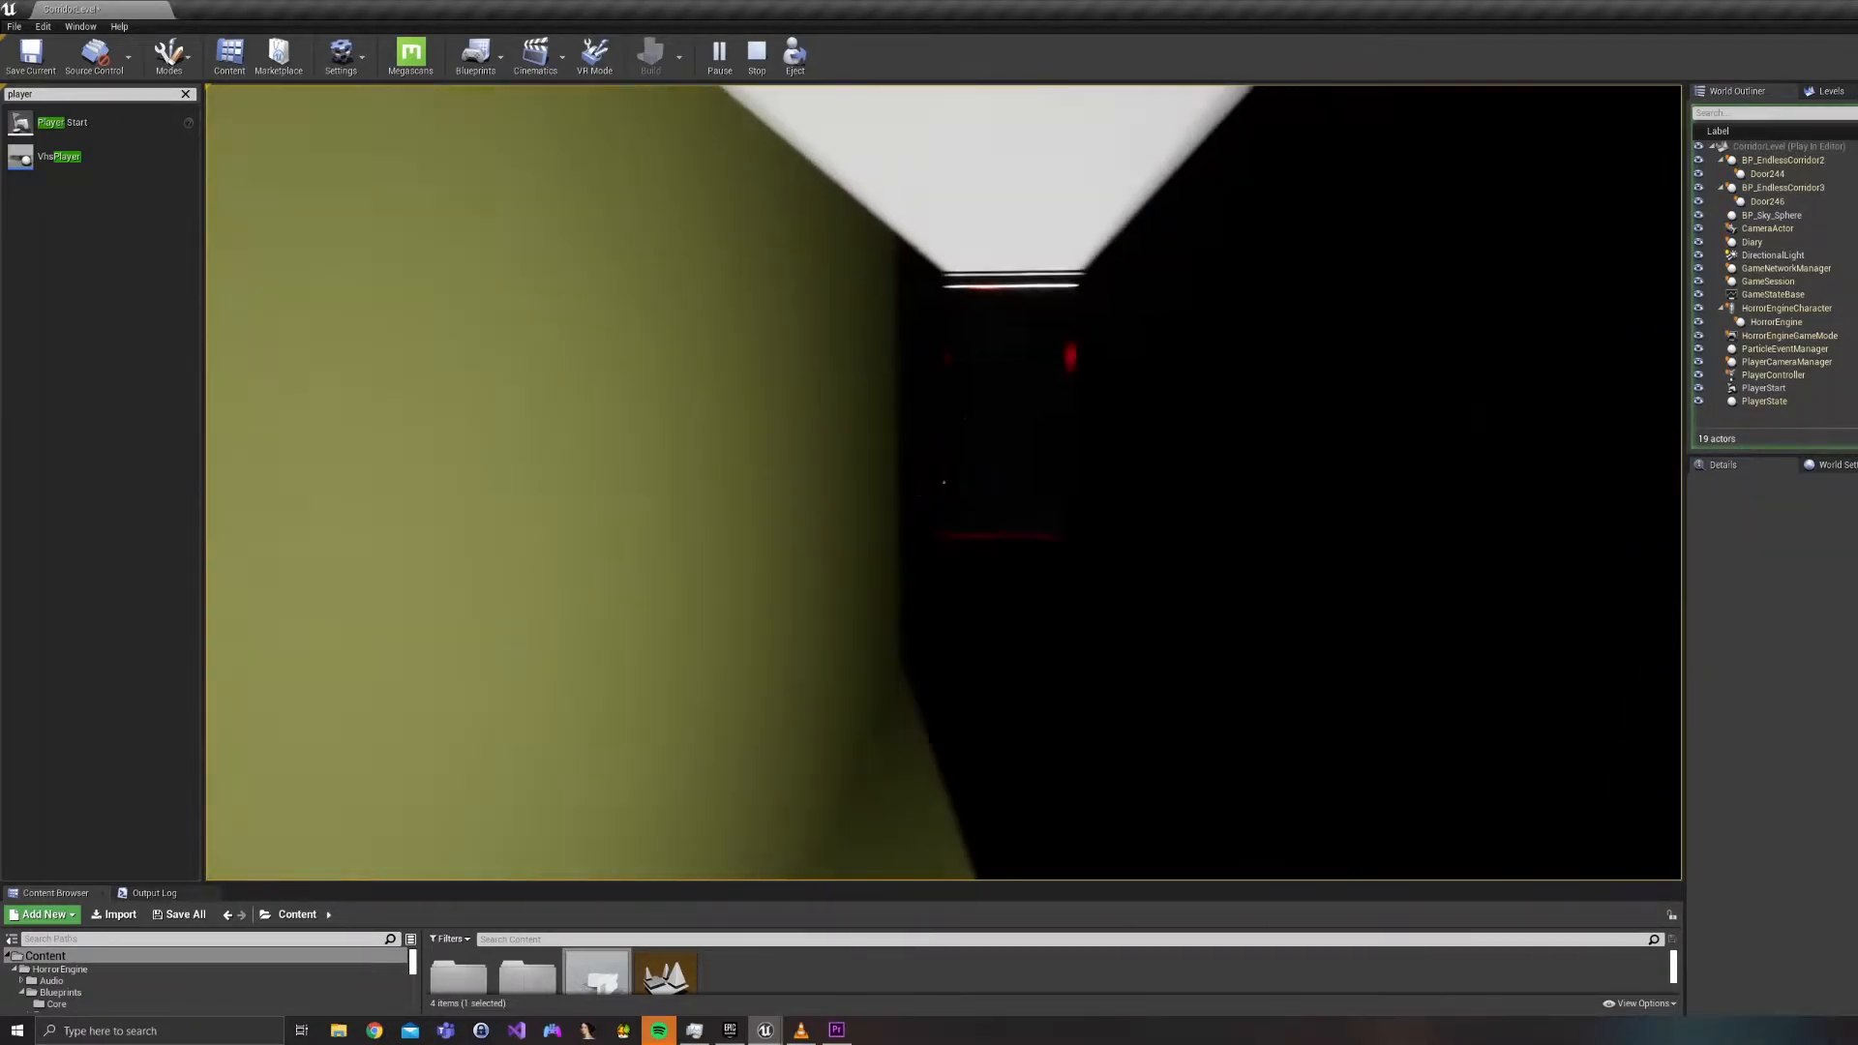
key(w)
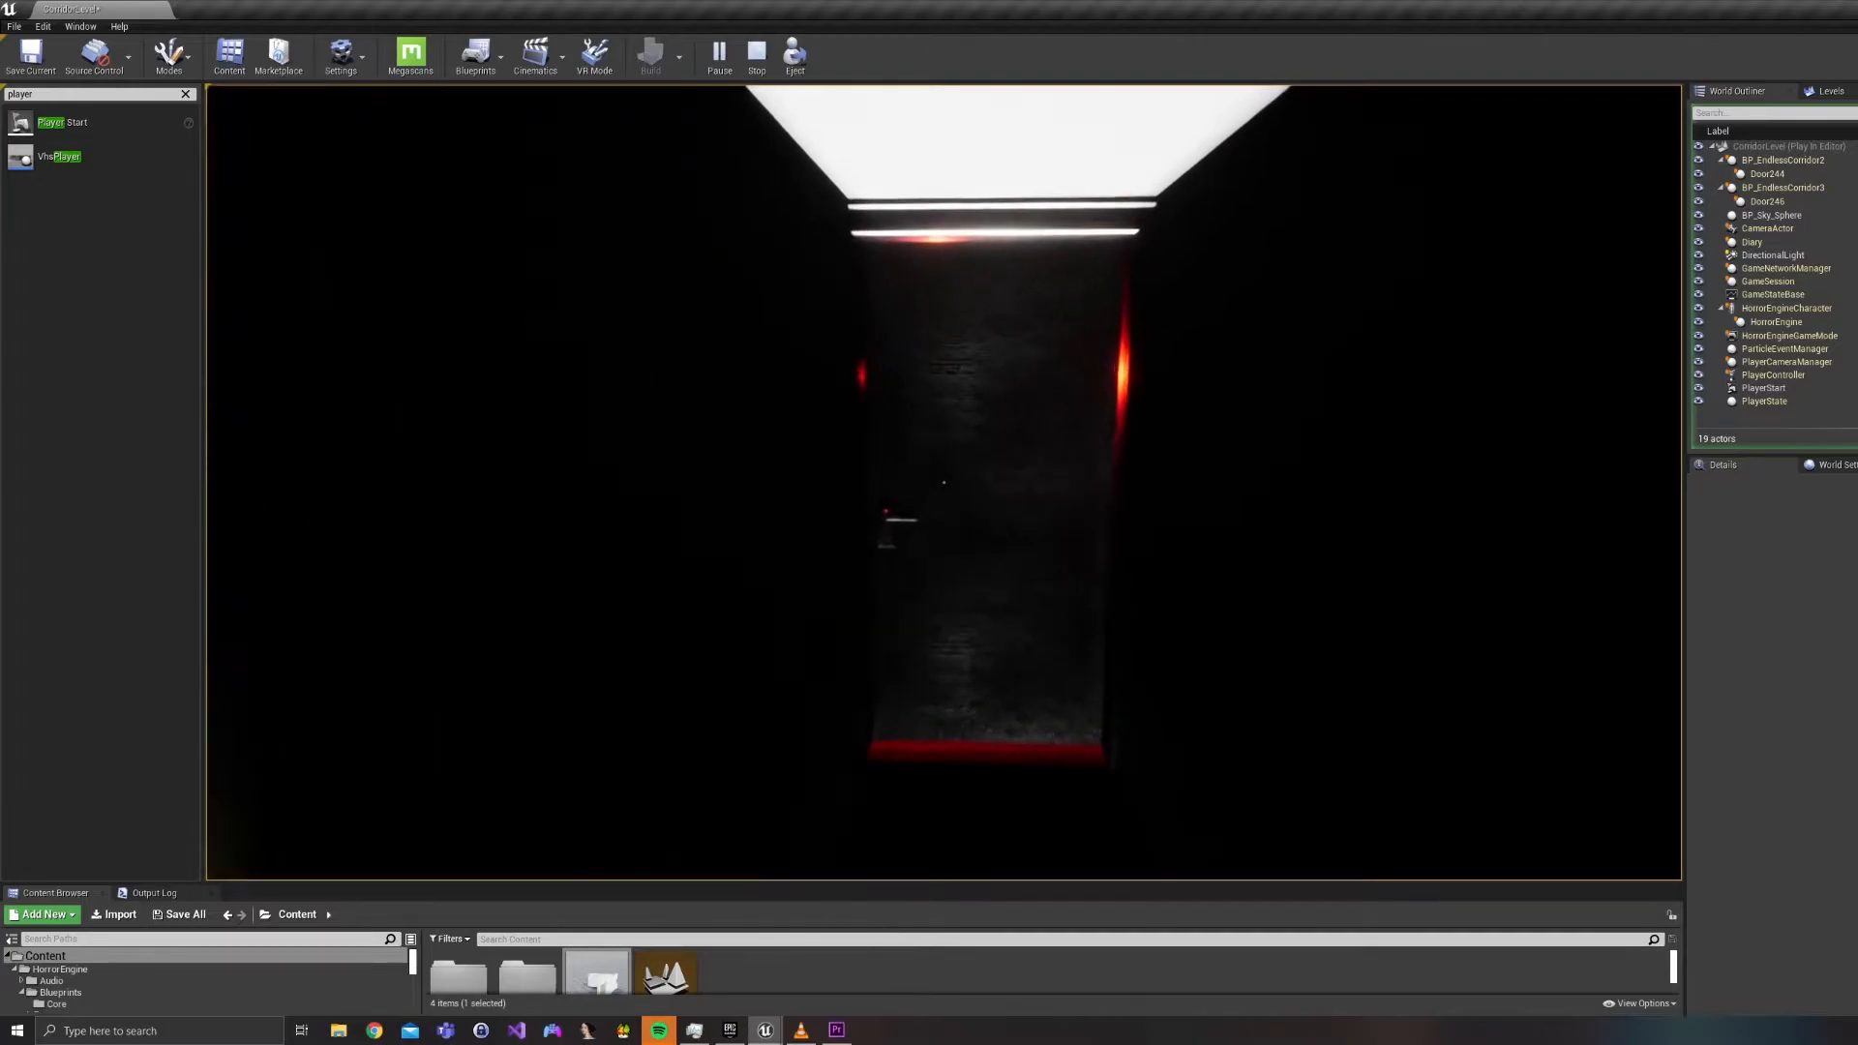
key(w)
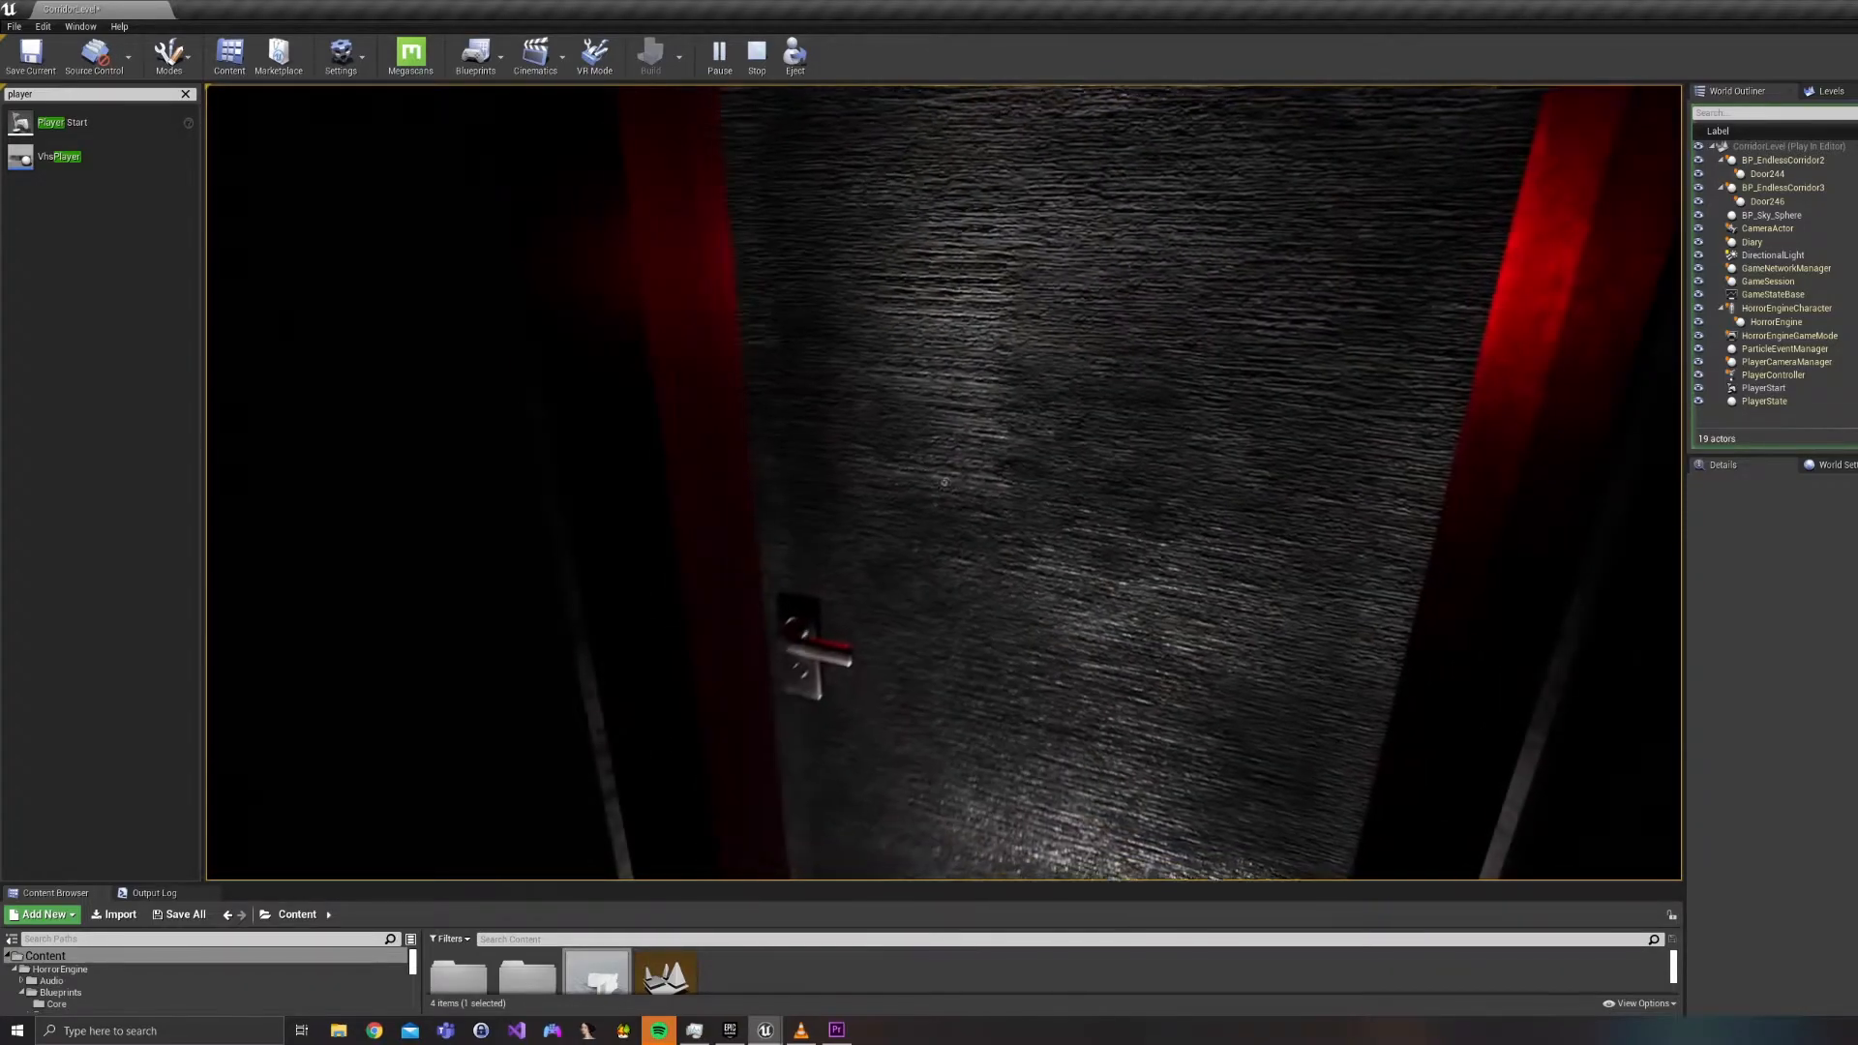
key(e)
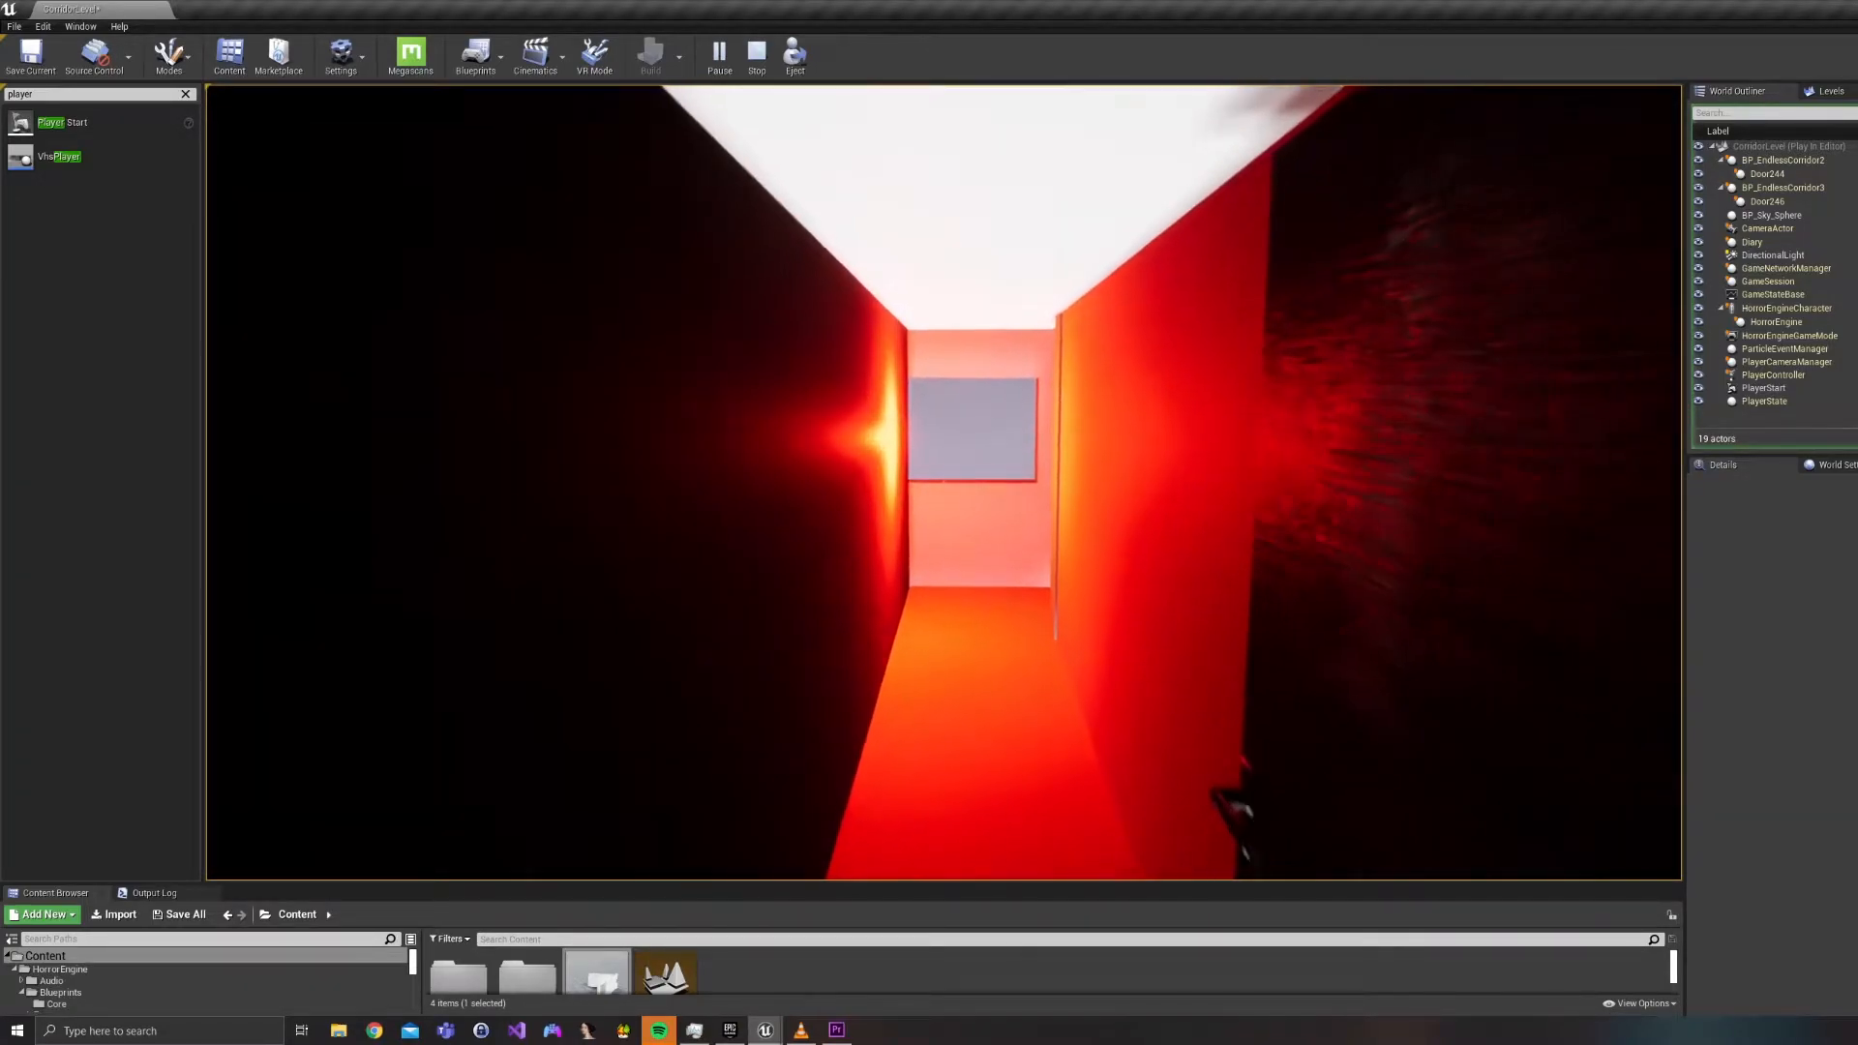
key(w)
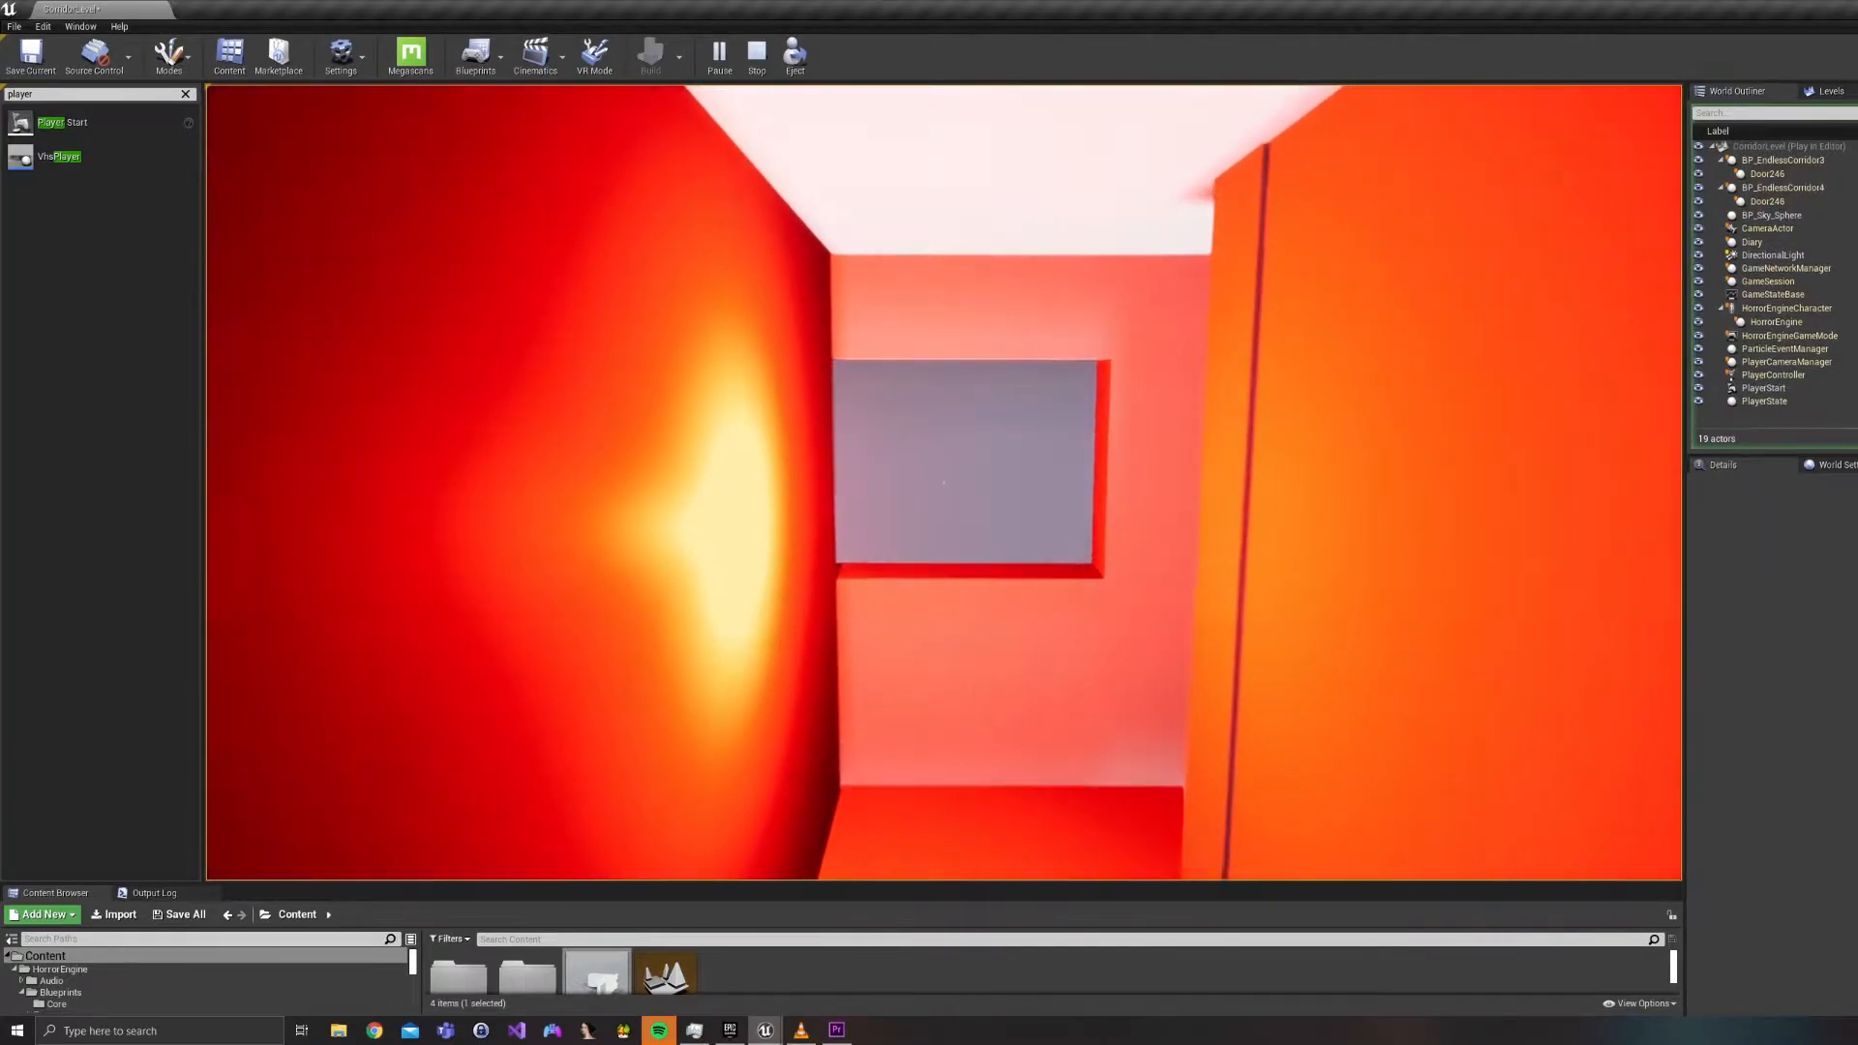
Follow the red corridor around its corner, open the blue-glowing door at its end and walk through.
key(w)
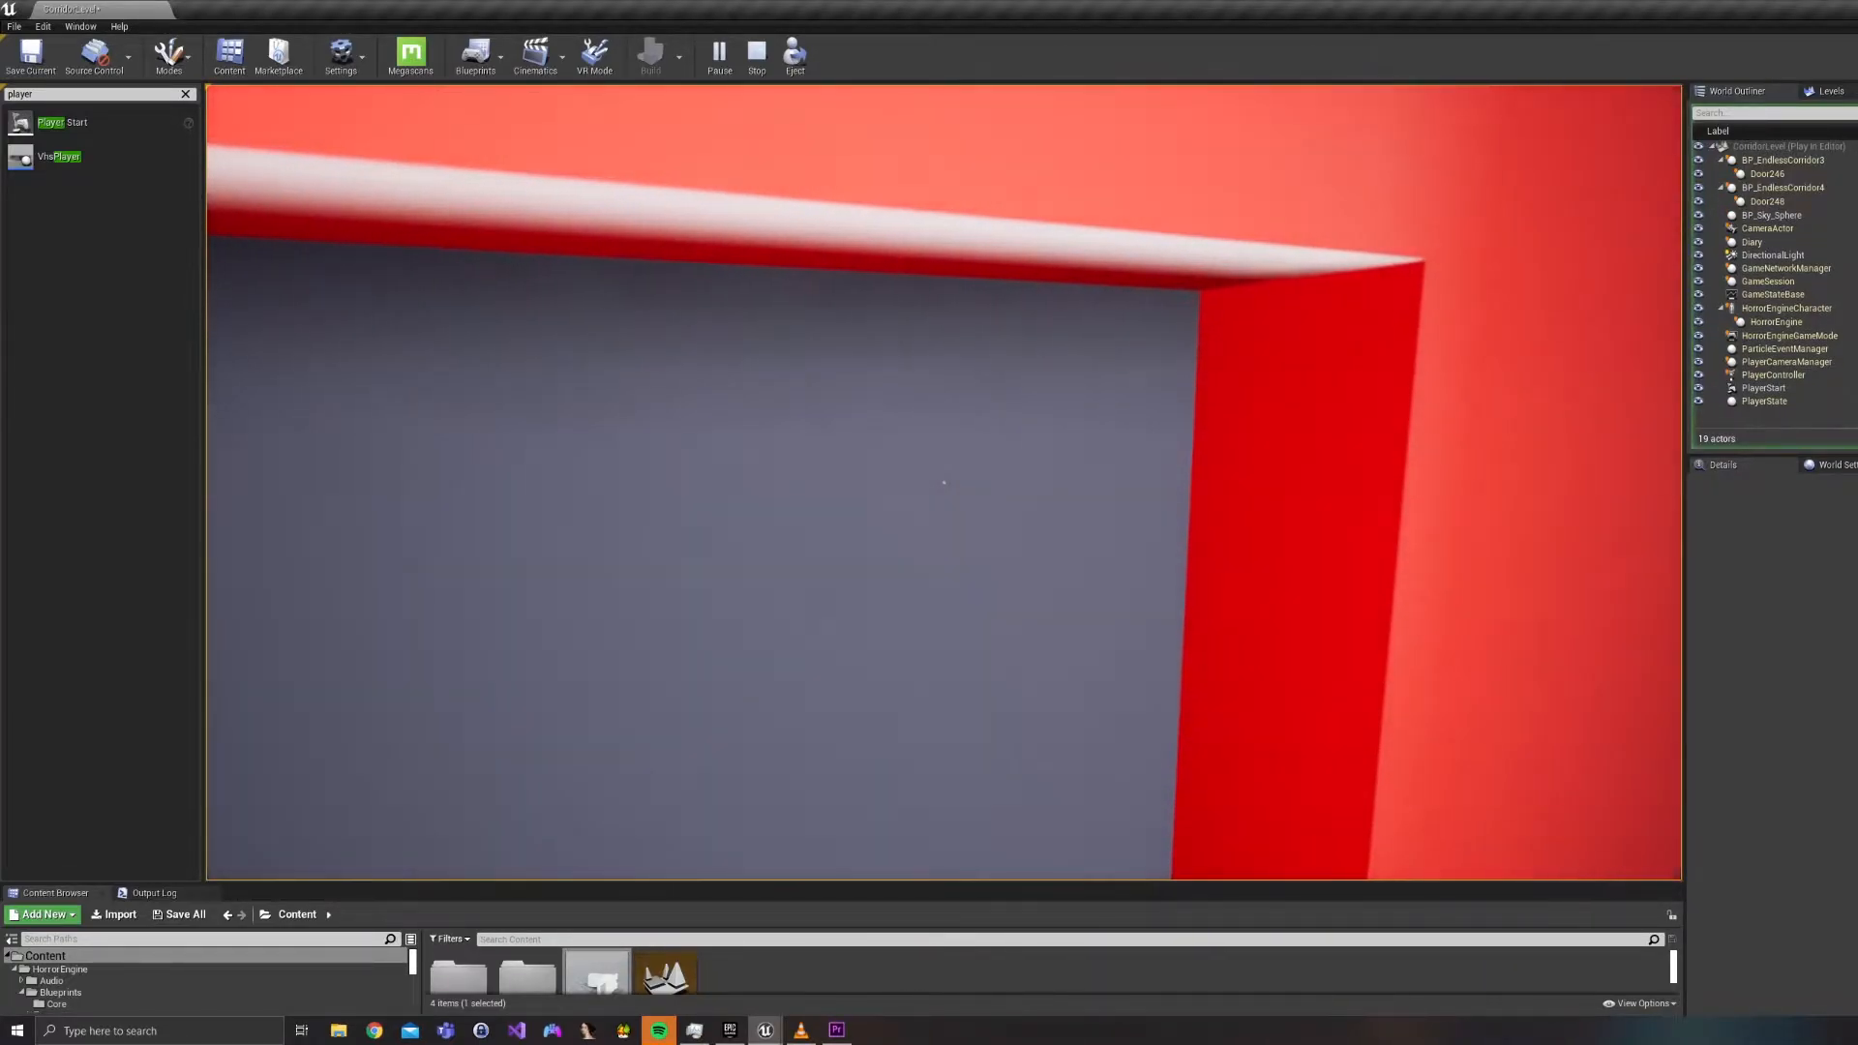
key(w)
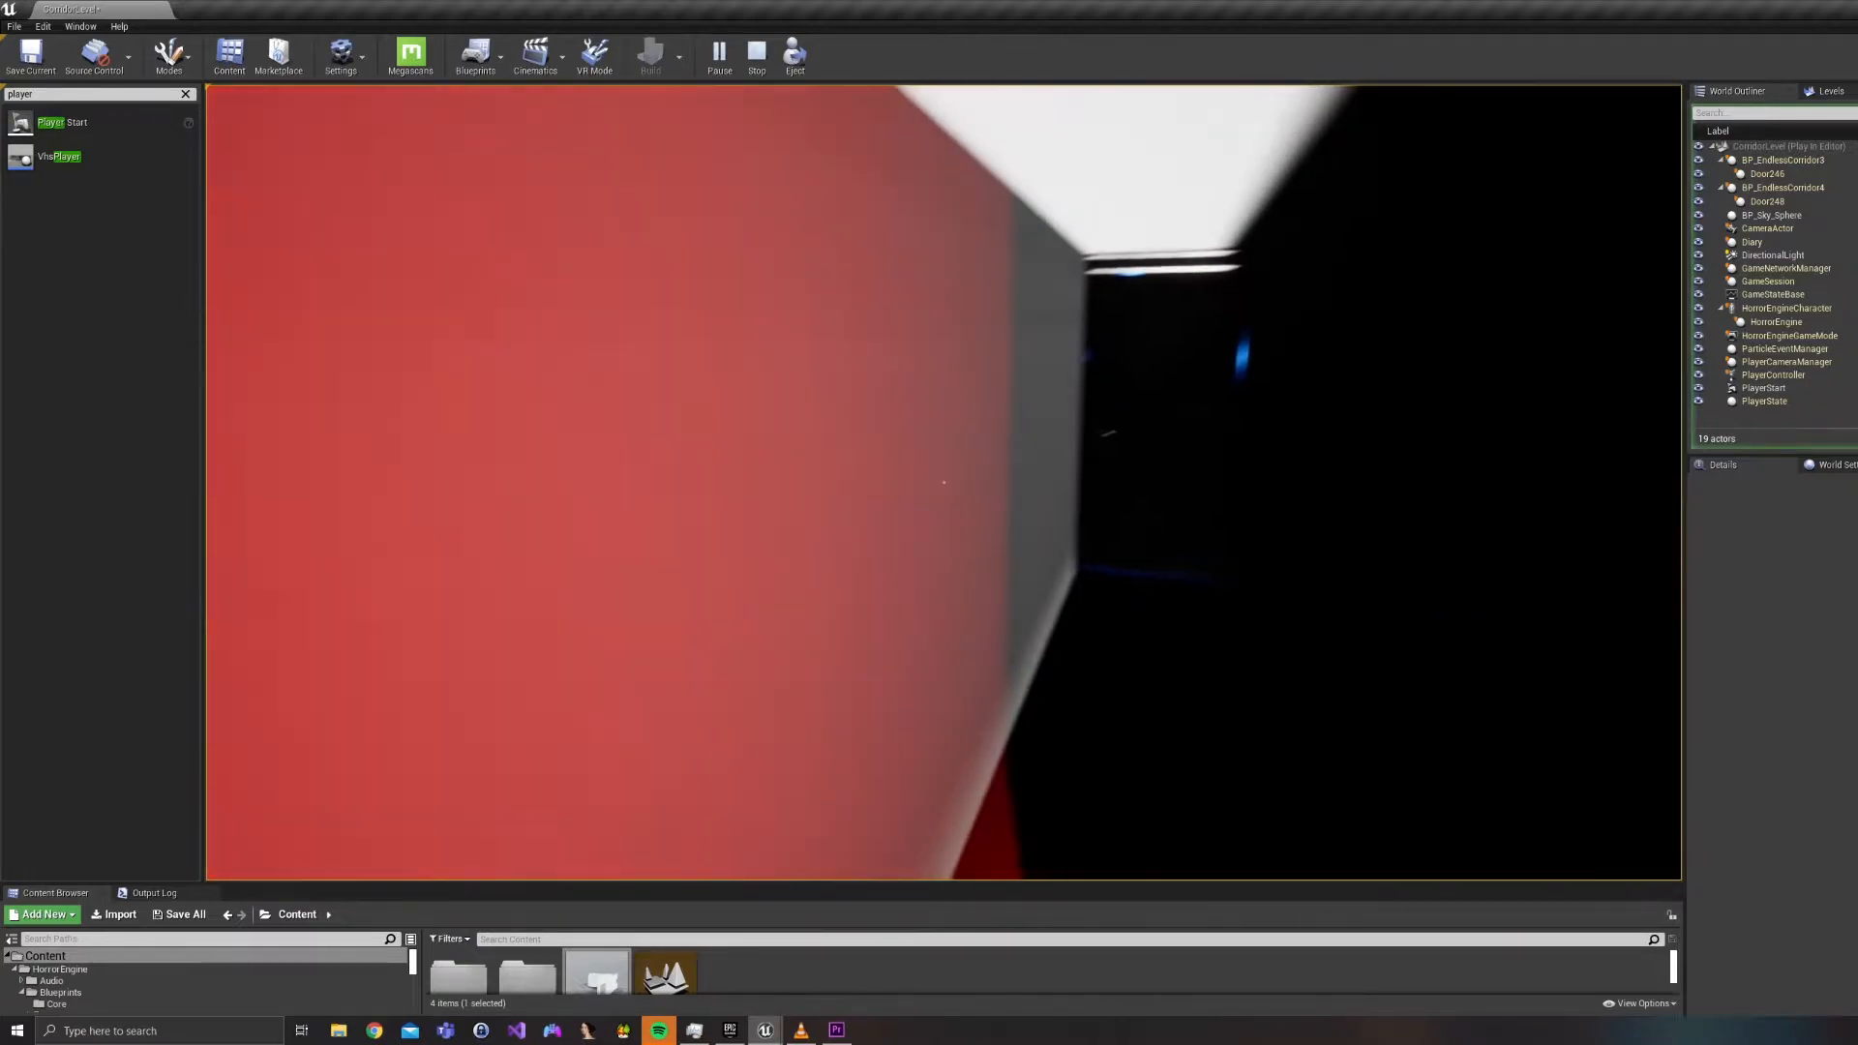
key(w)
key(w)
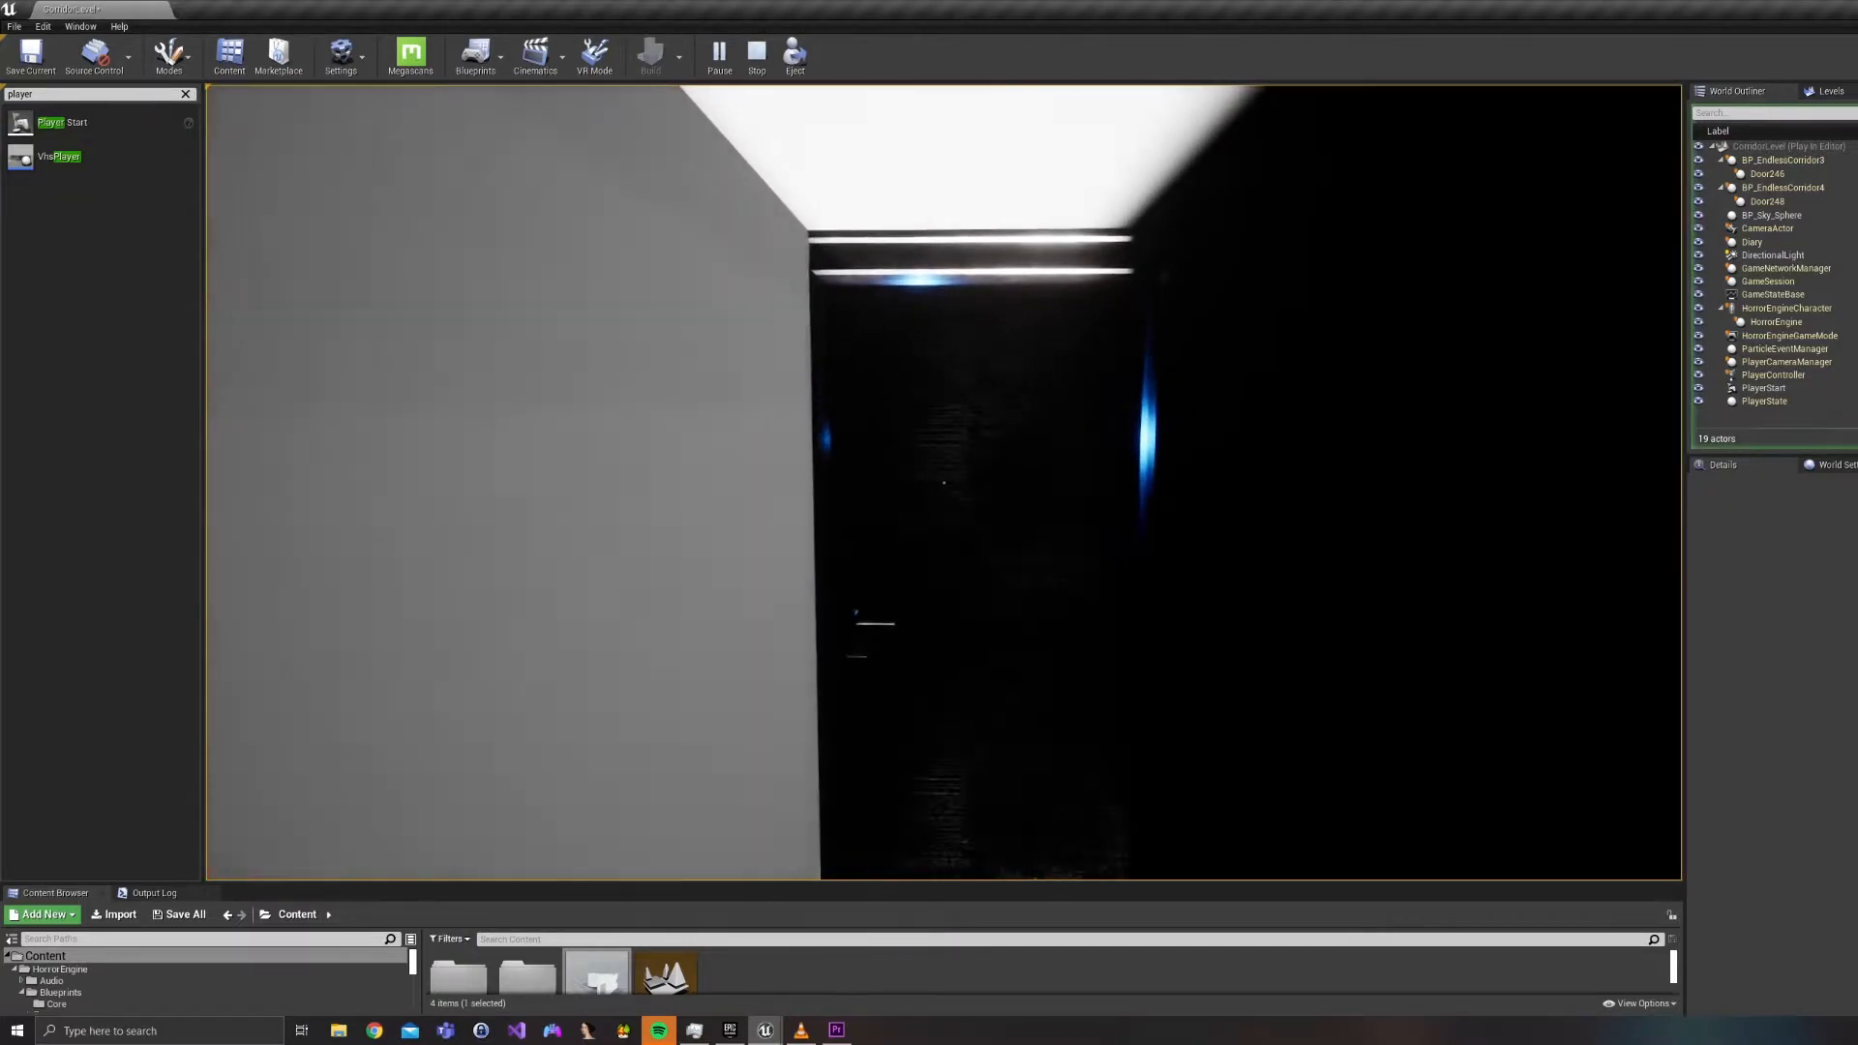
key(e)
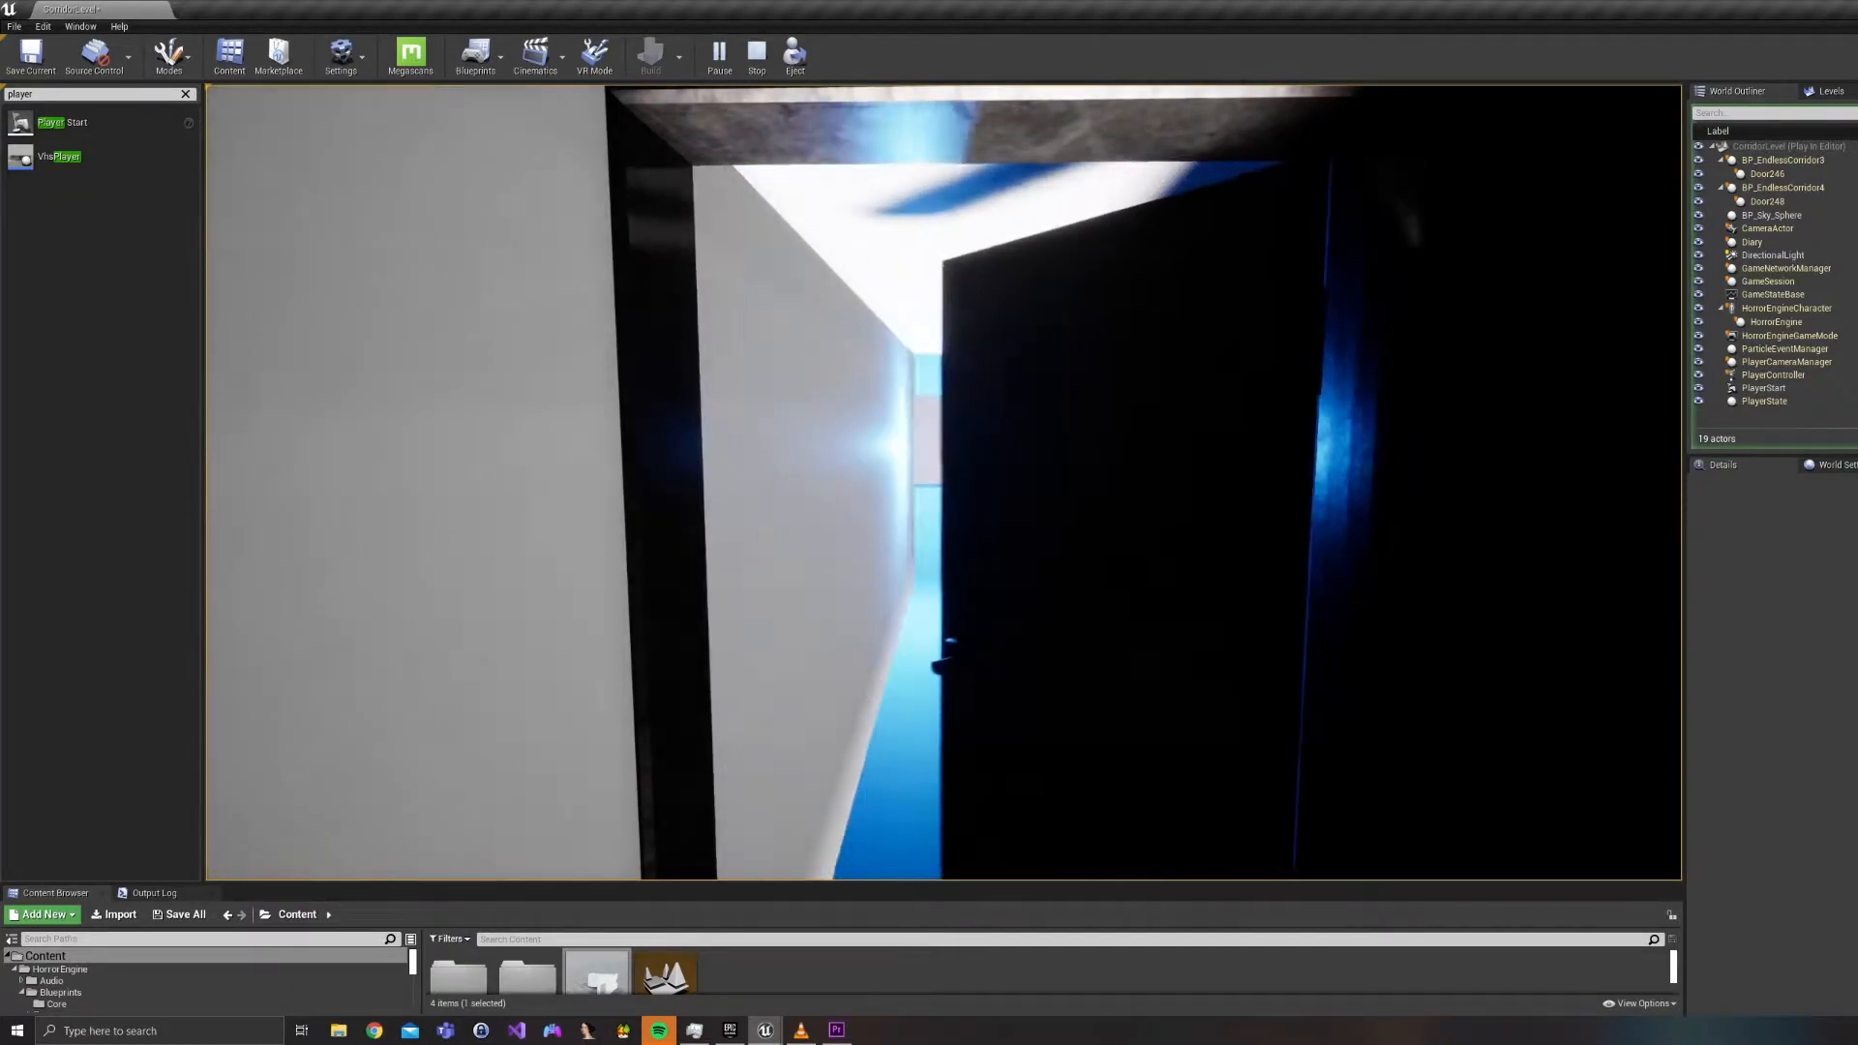
key(w)
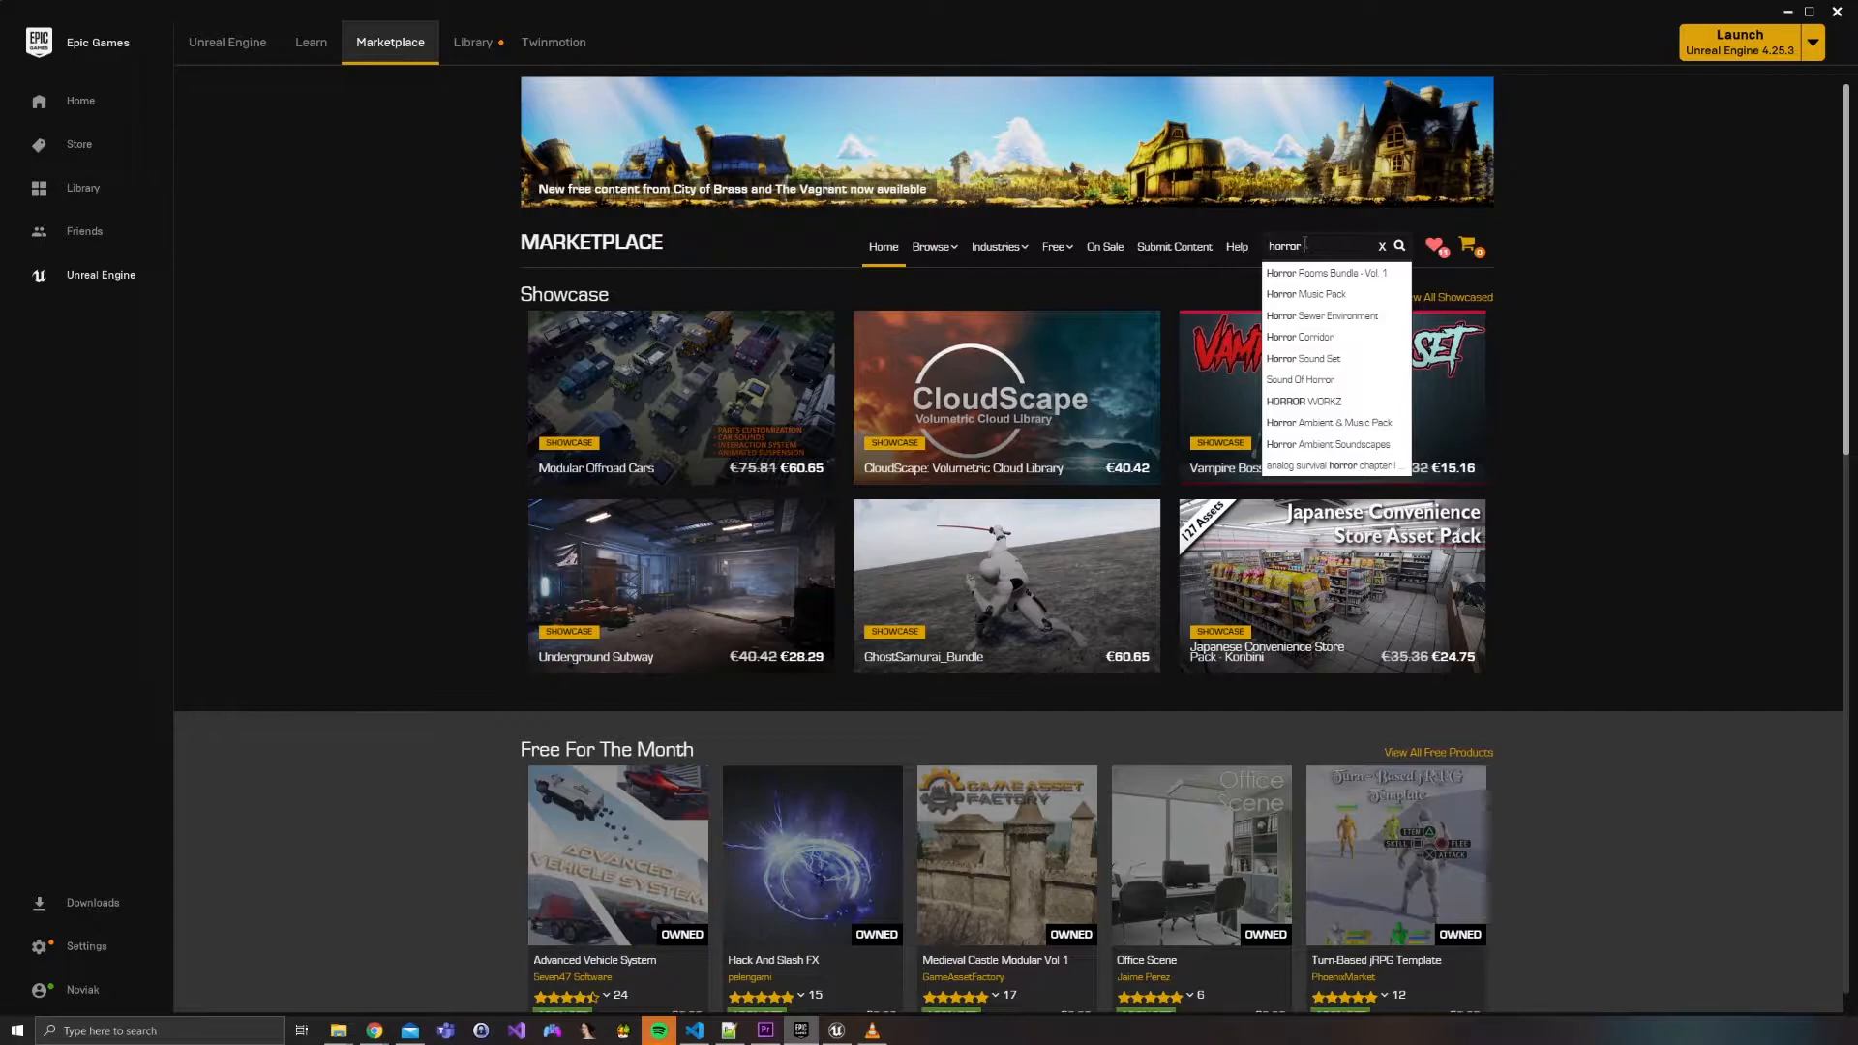
Find the Horror Engine kit in the Epic Games Launcher's Marketplace by searching for "horror engine", and look through its preview images.
text(engine)
key(Return)
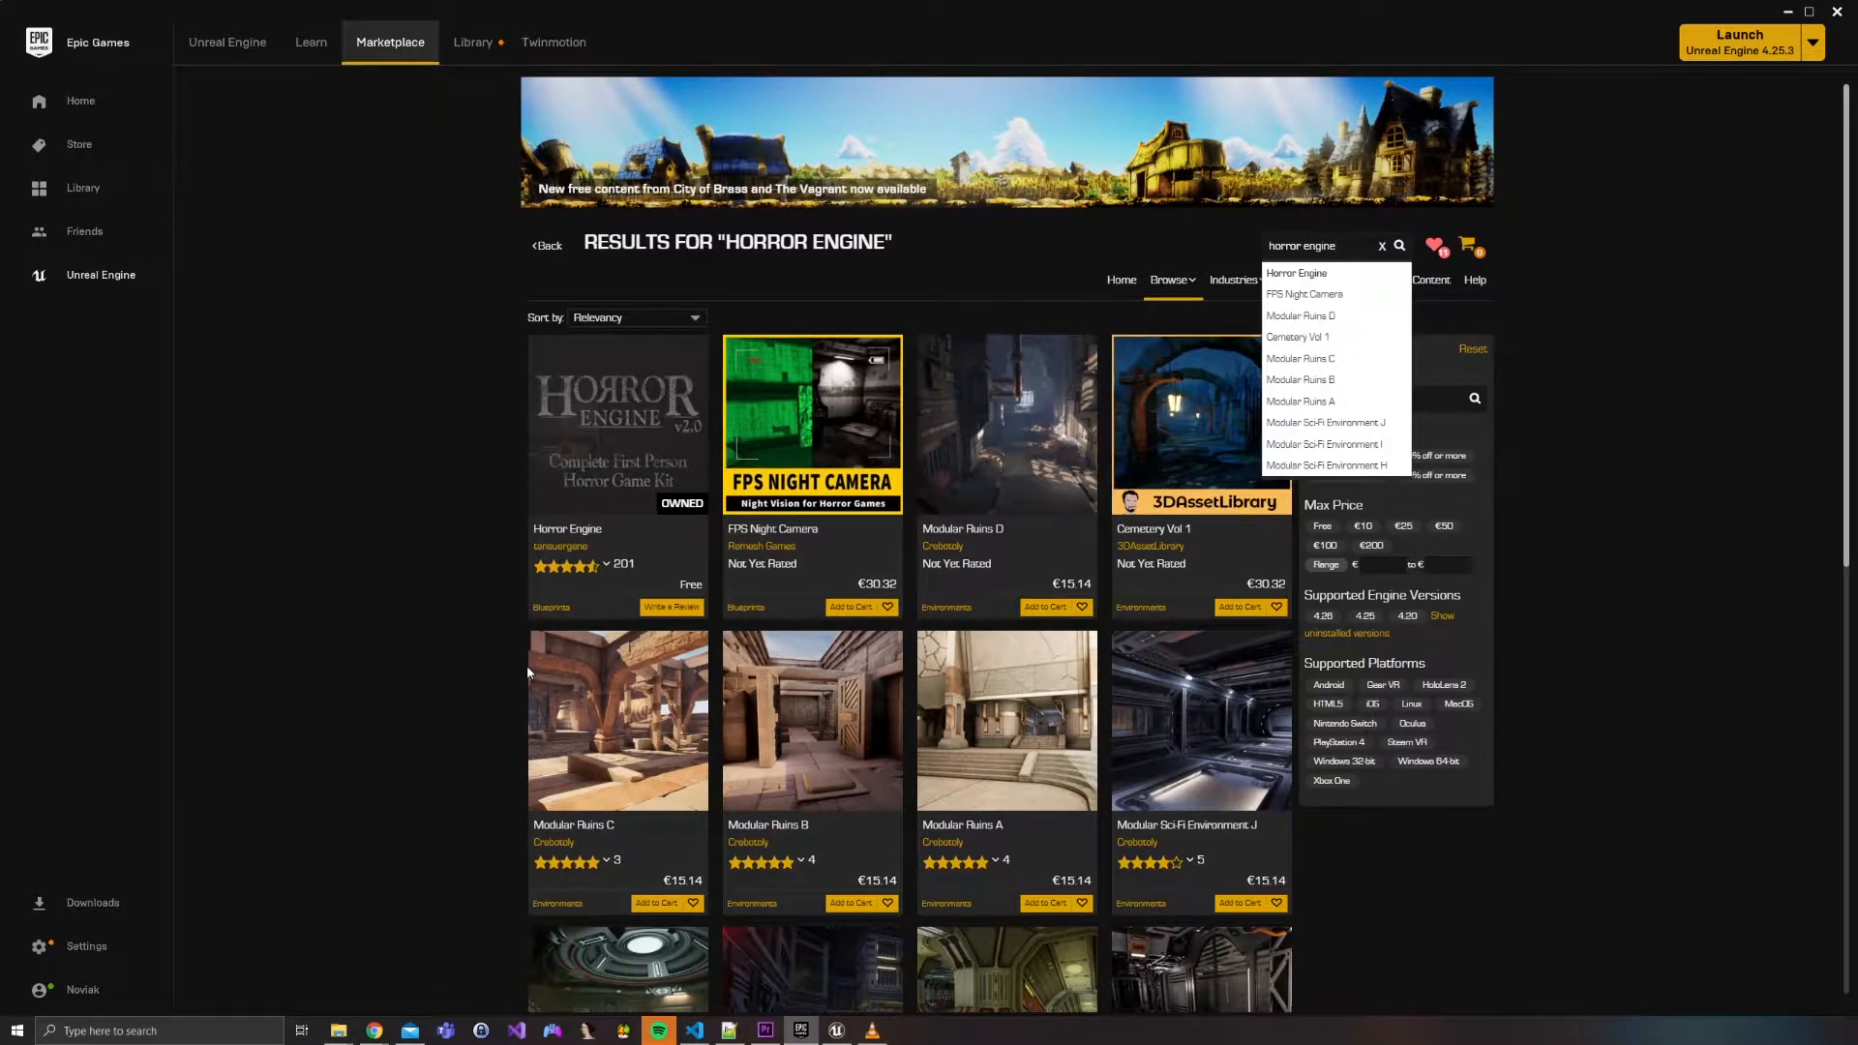
scroll(520, 684, down, 2)
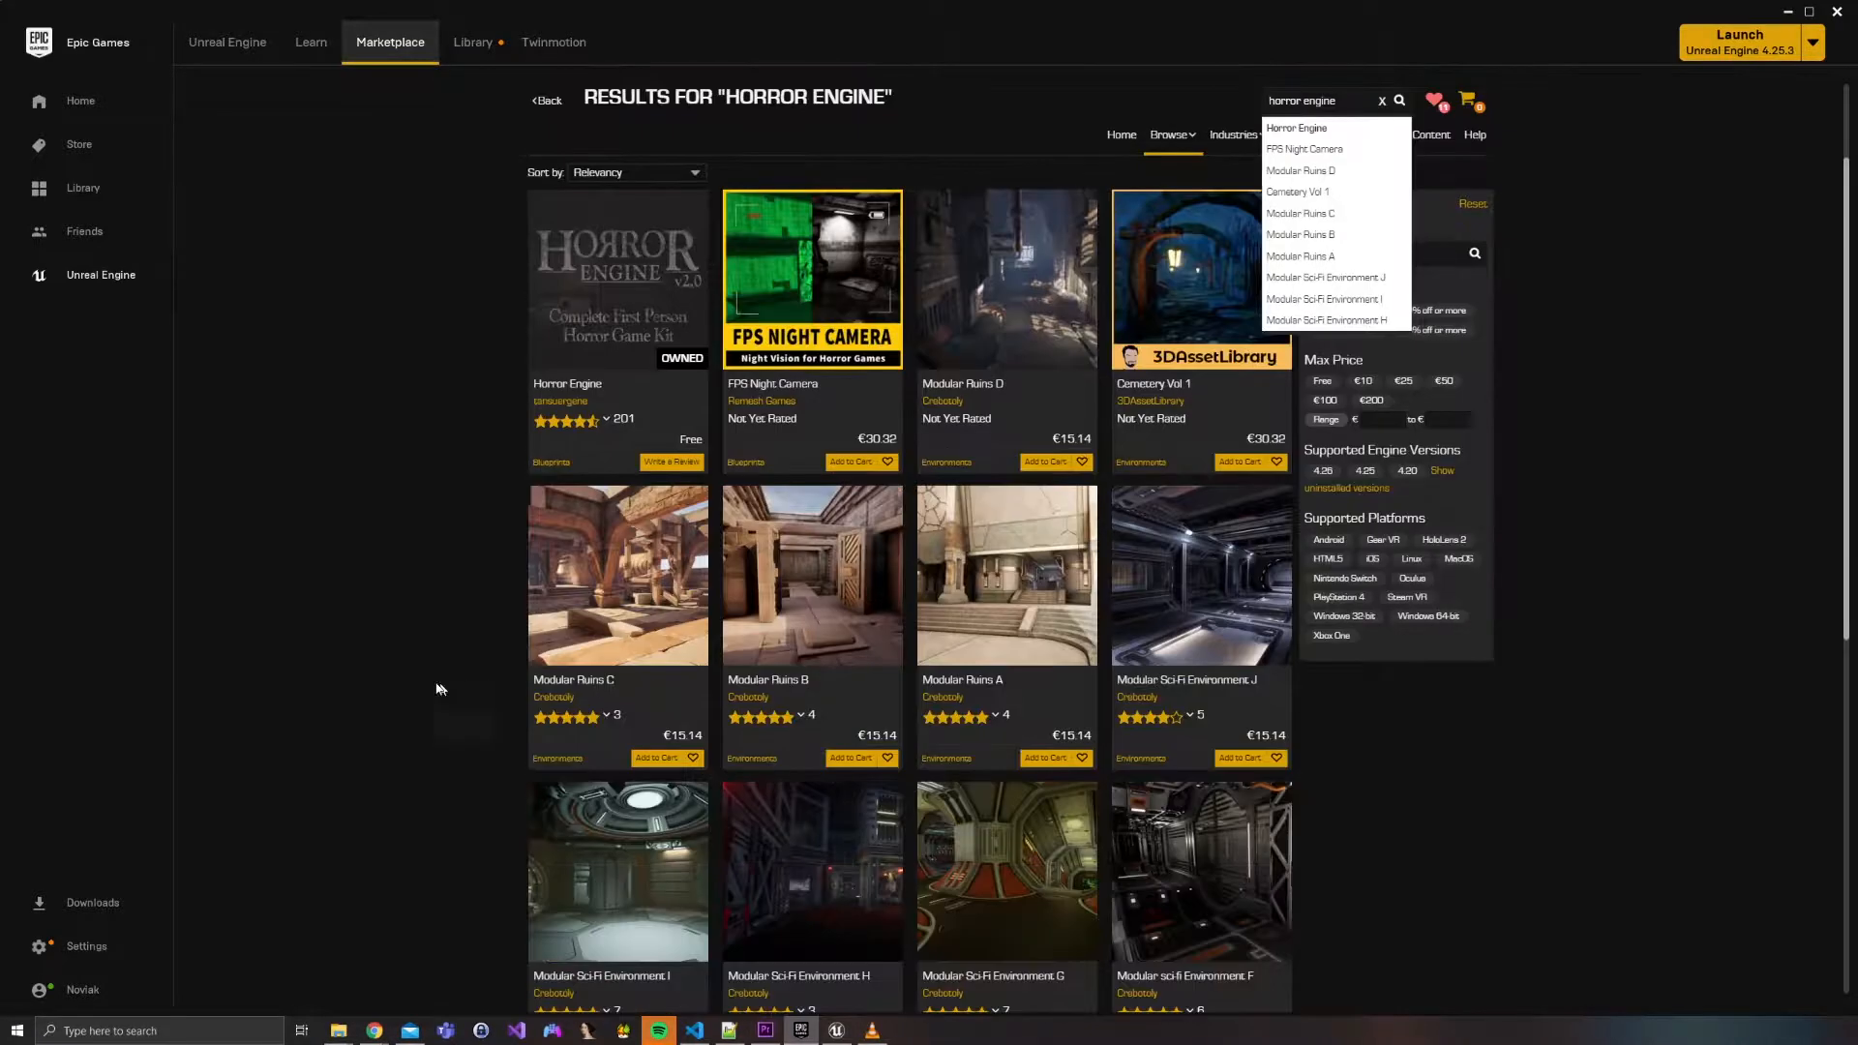
click(622, 290)
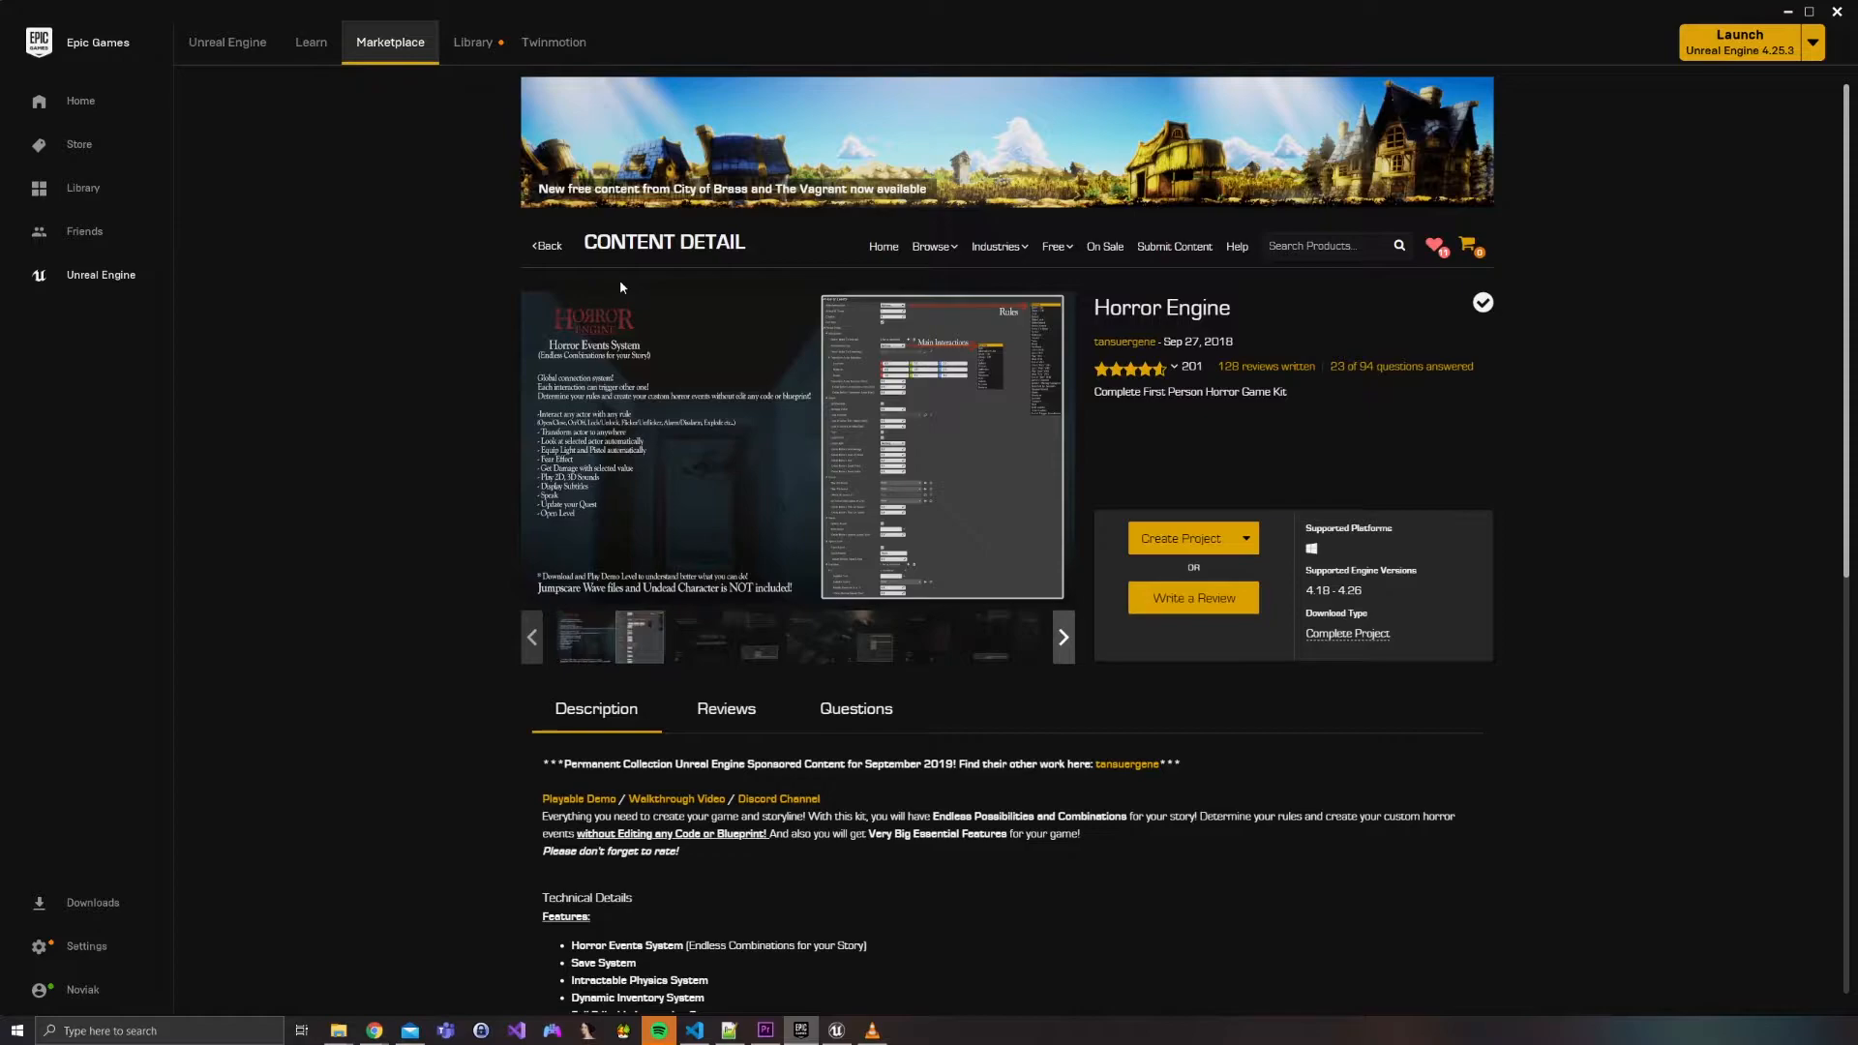
click(755, 636)
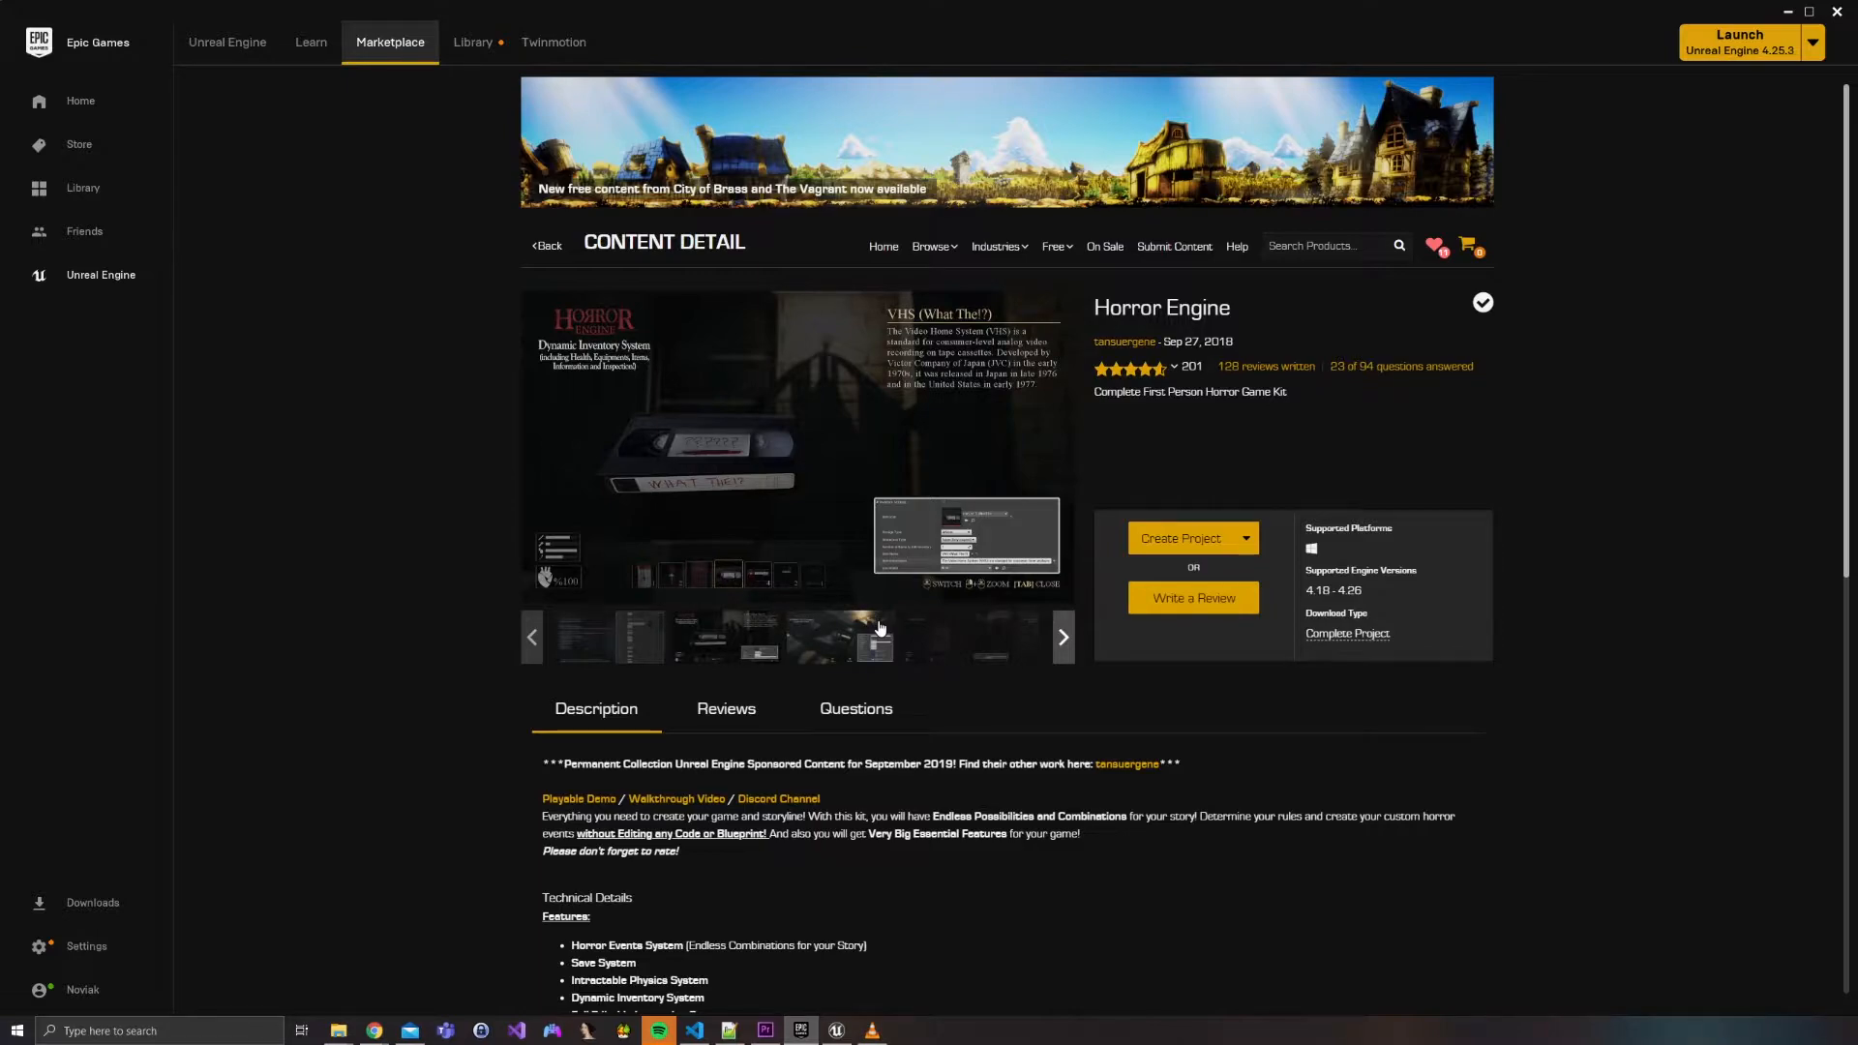
click(849, 662)
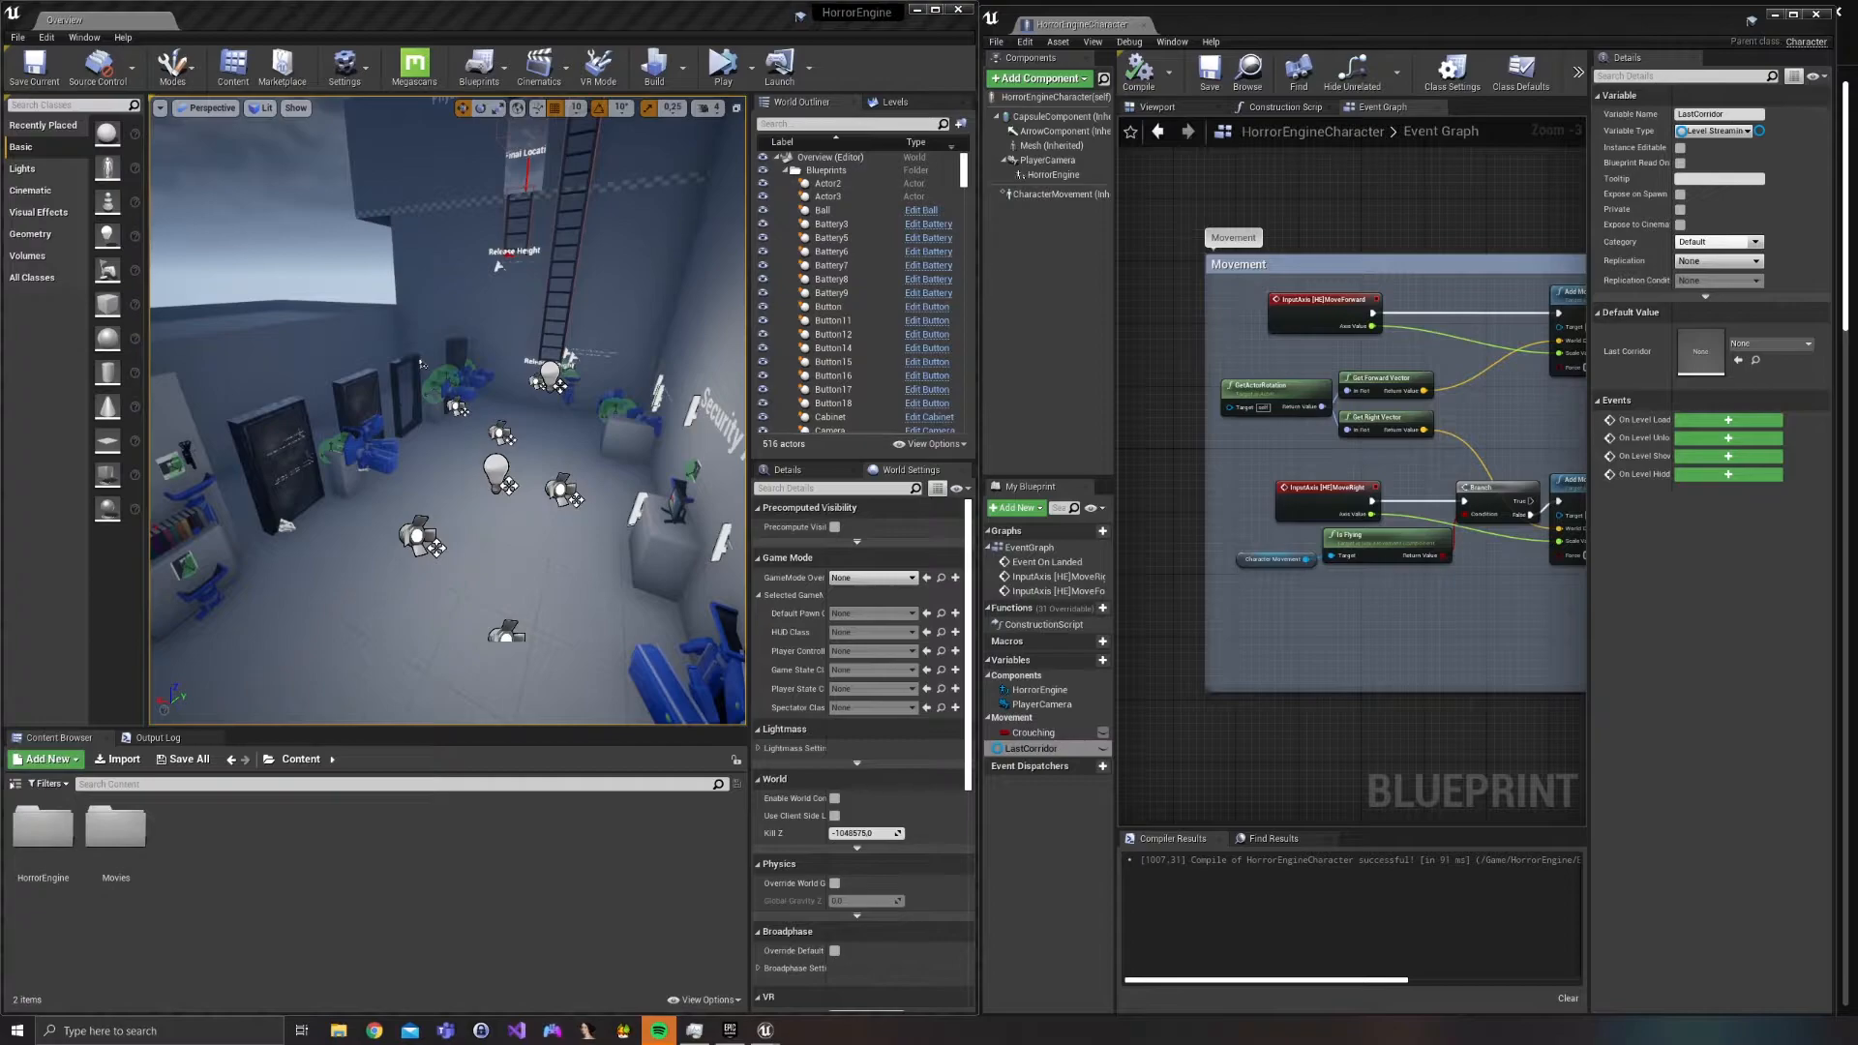
Select the closed door in Unreal Editor's Overview level and open its Door blueprint for editing.
right_drag(581, 465, 366, 416)
key(w)
click(514, 390)
right_drag(514, 390, 633, 392)
click(923, 300)
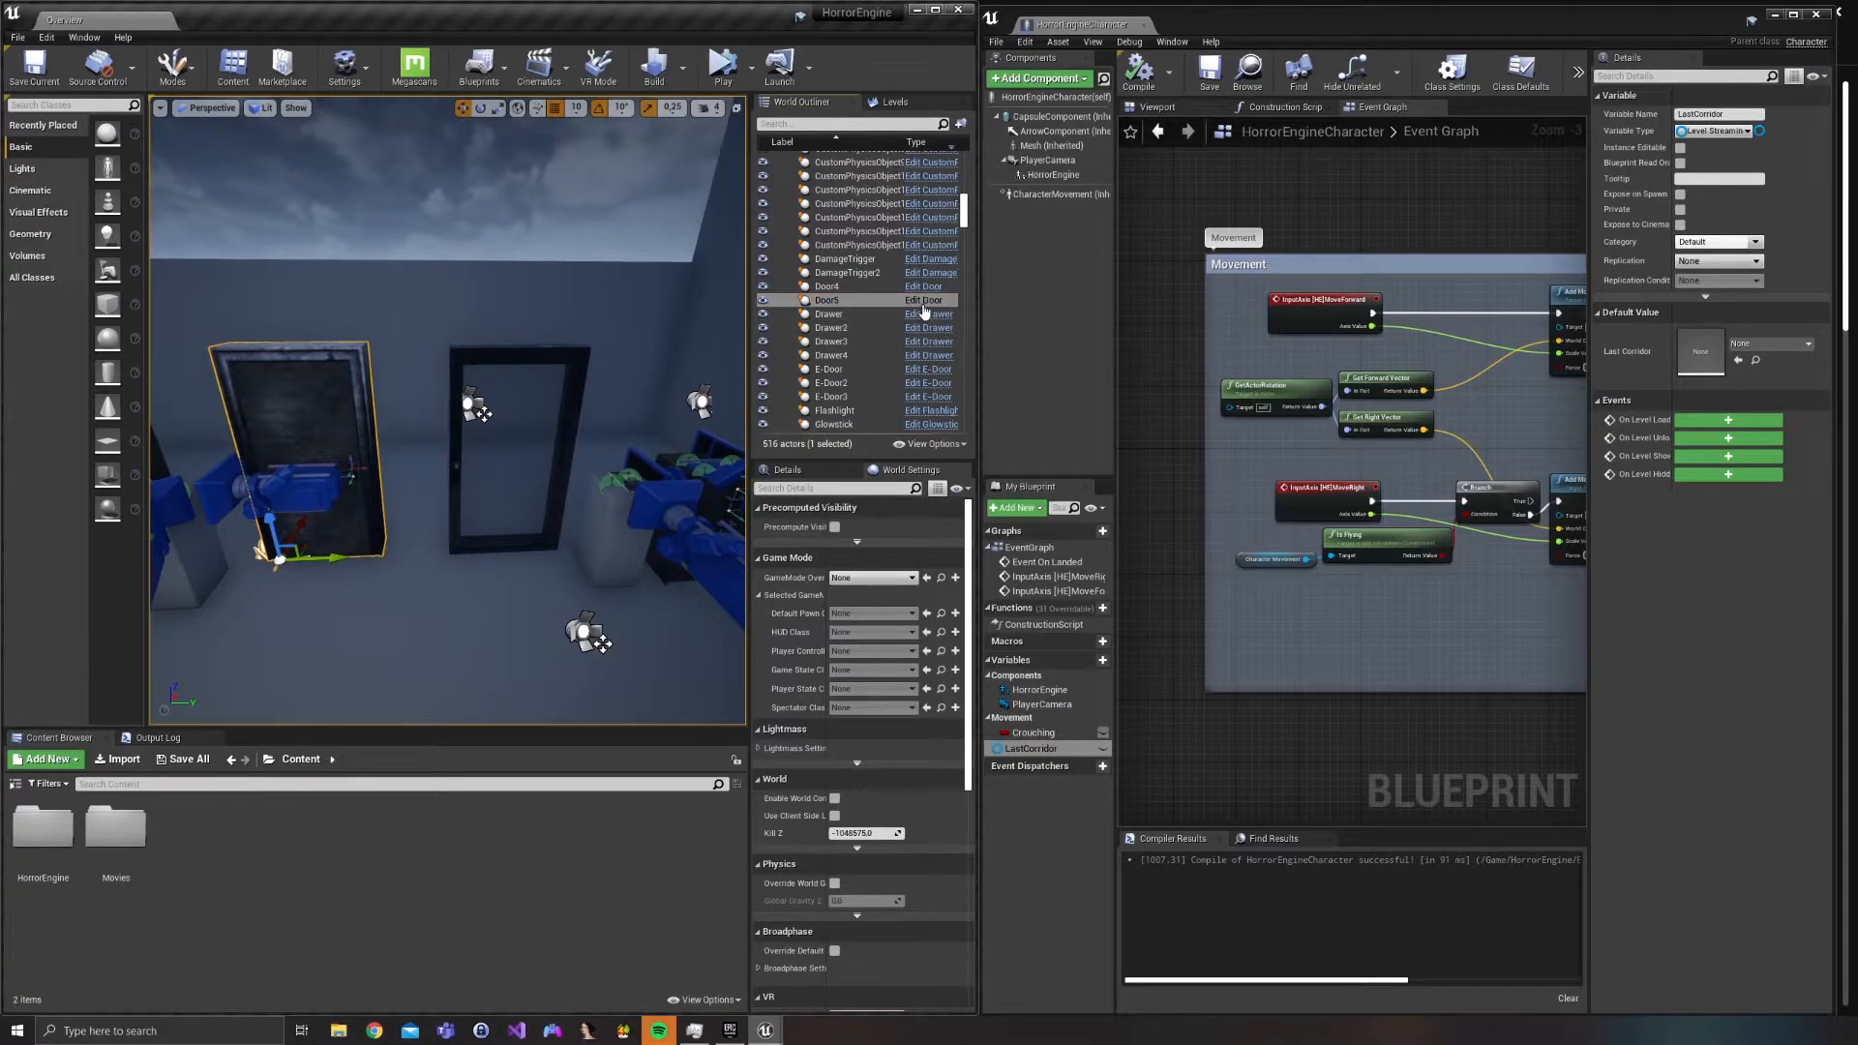
Examine the Door blueprint's Event Graph and its default door and sound settings.
scroll(1236, 425, down, 5)
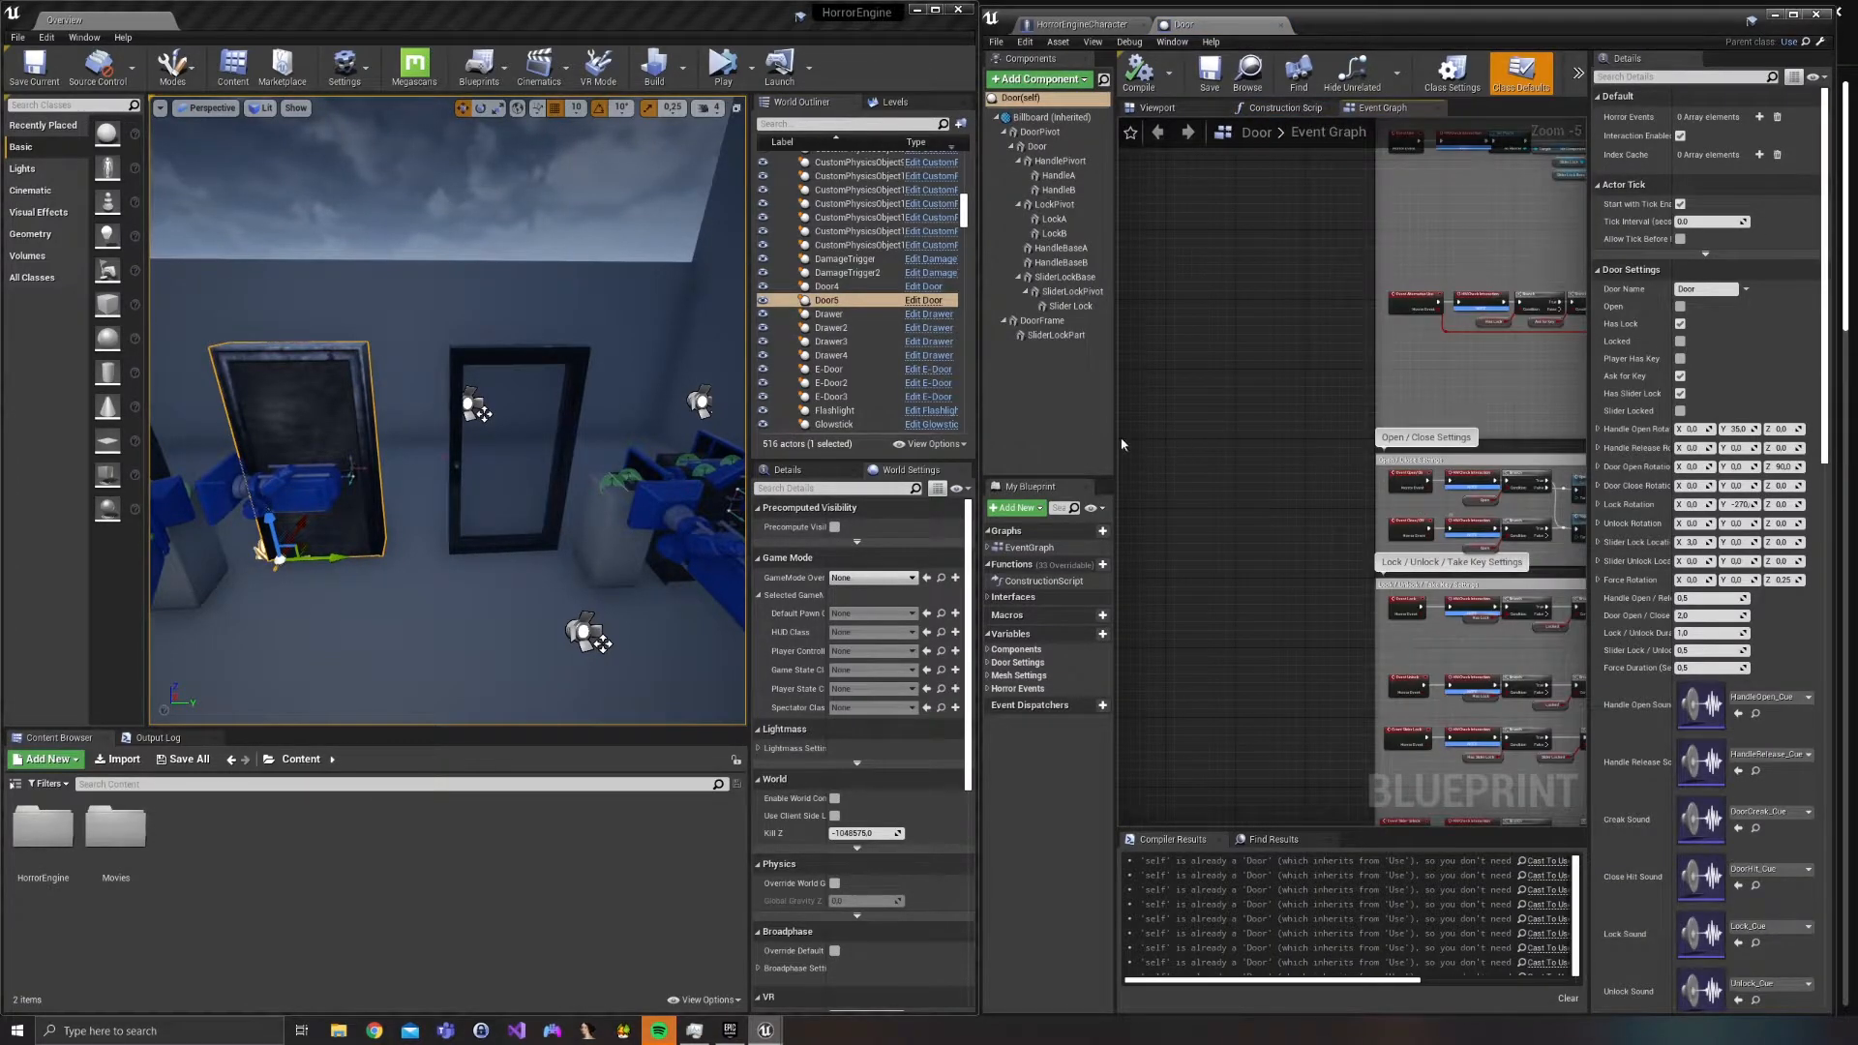
scroll(1181, 394, up, 4)
right_drag(1181, 393, 1583, 739)
right_drag(1355, 426, 1221, 465)
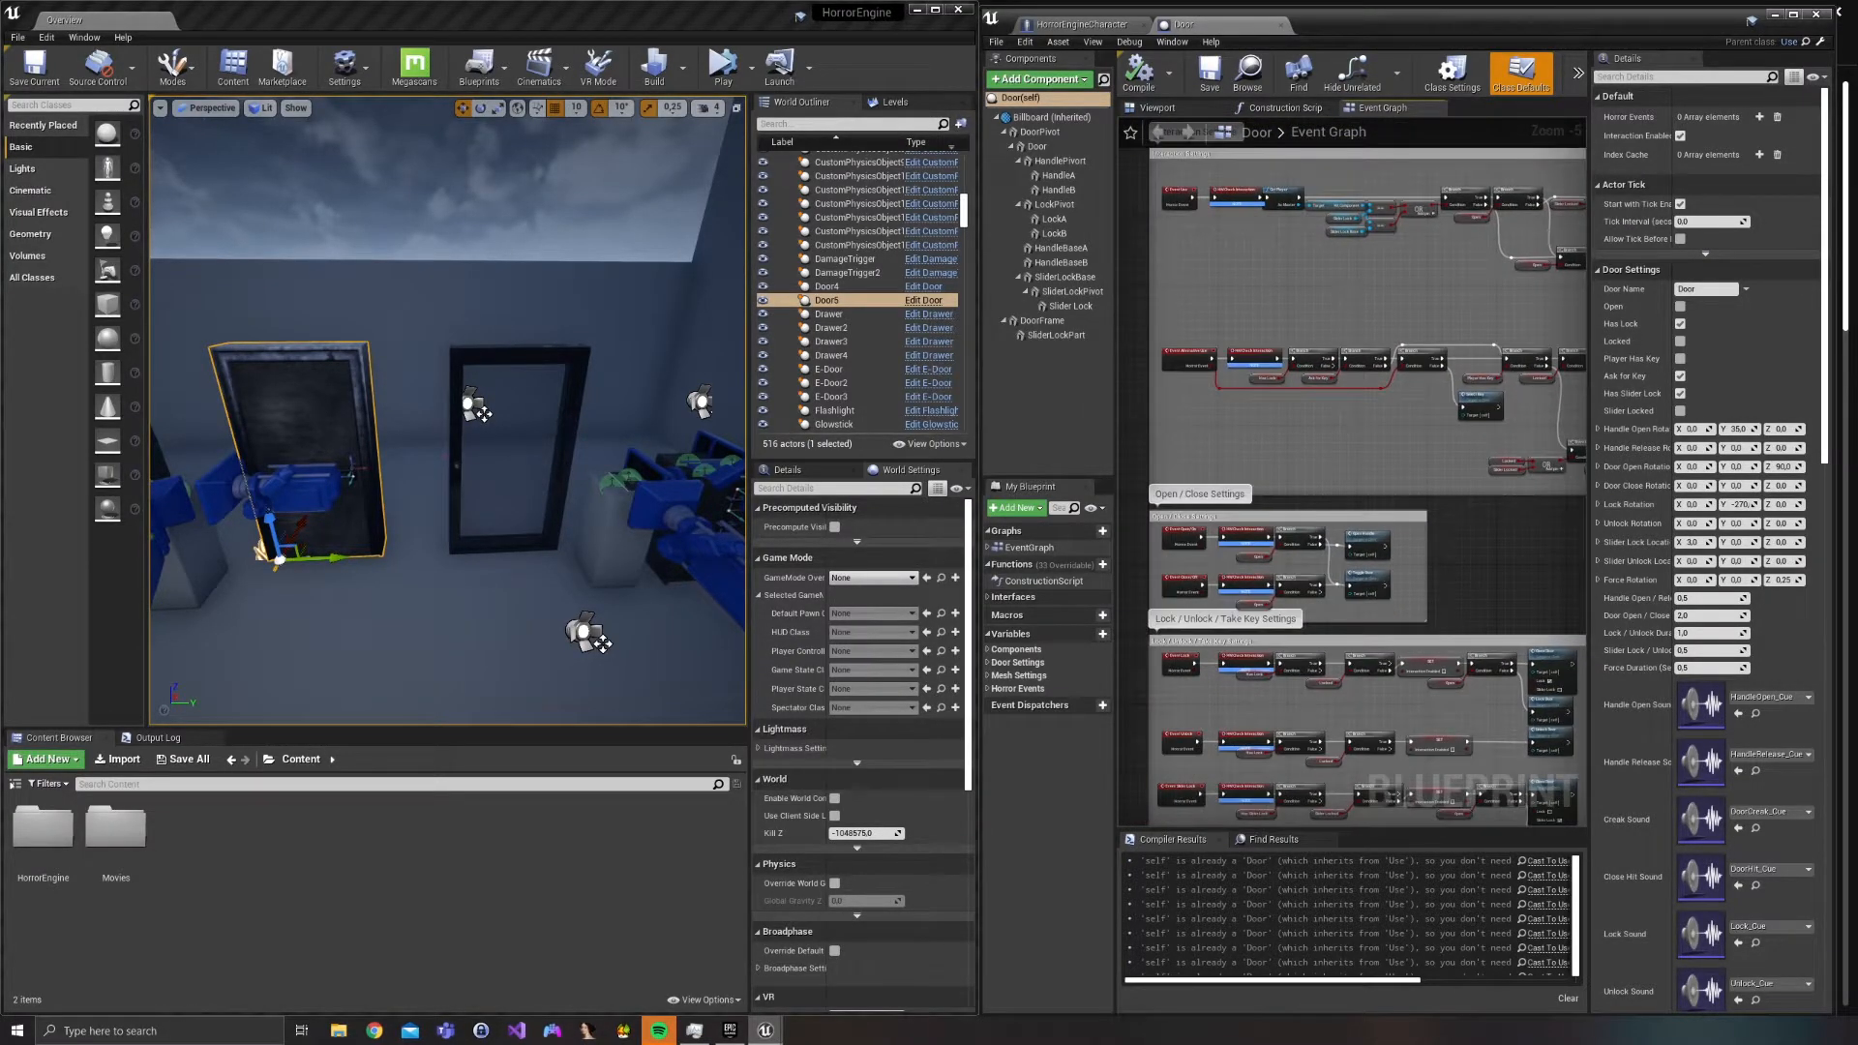
scroll(1785, 449, down, 5)
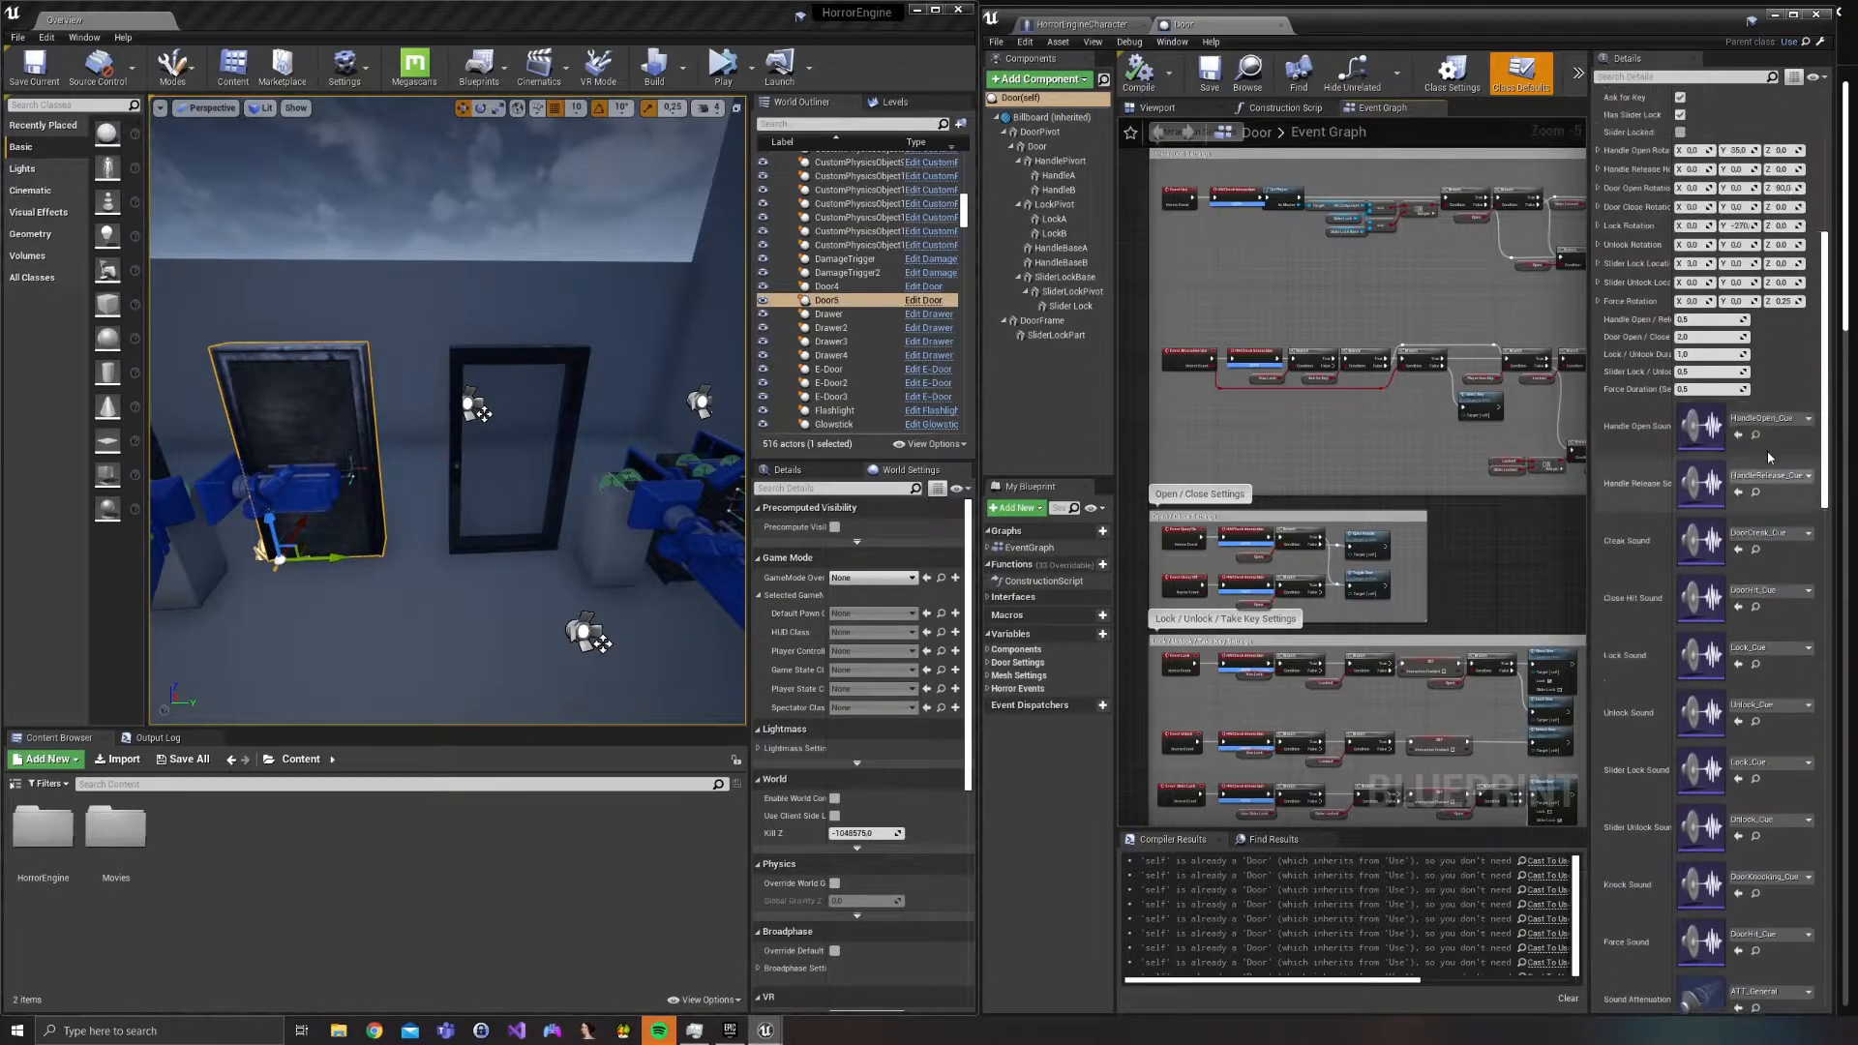
scroll(1768, 455, up, 3)
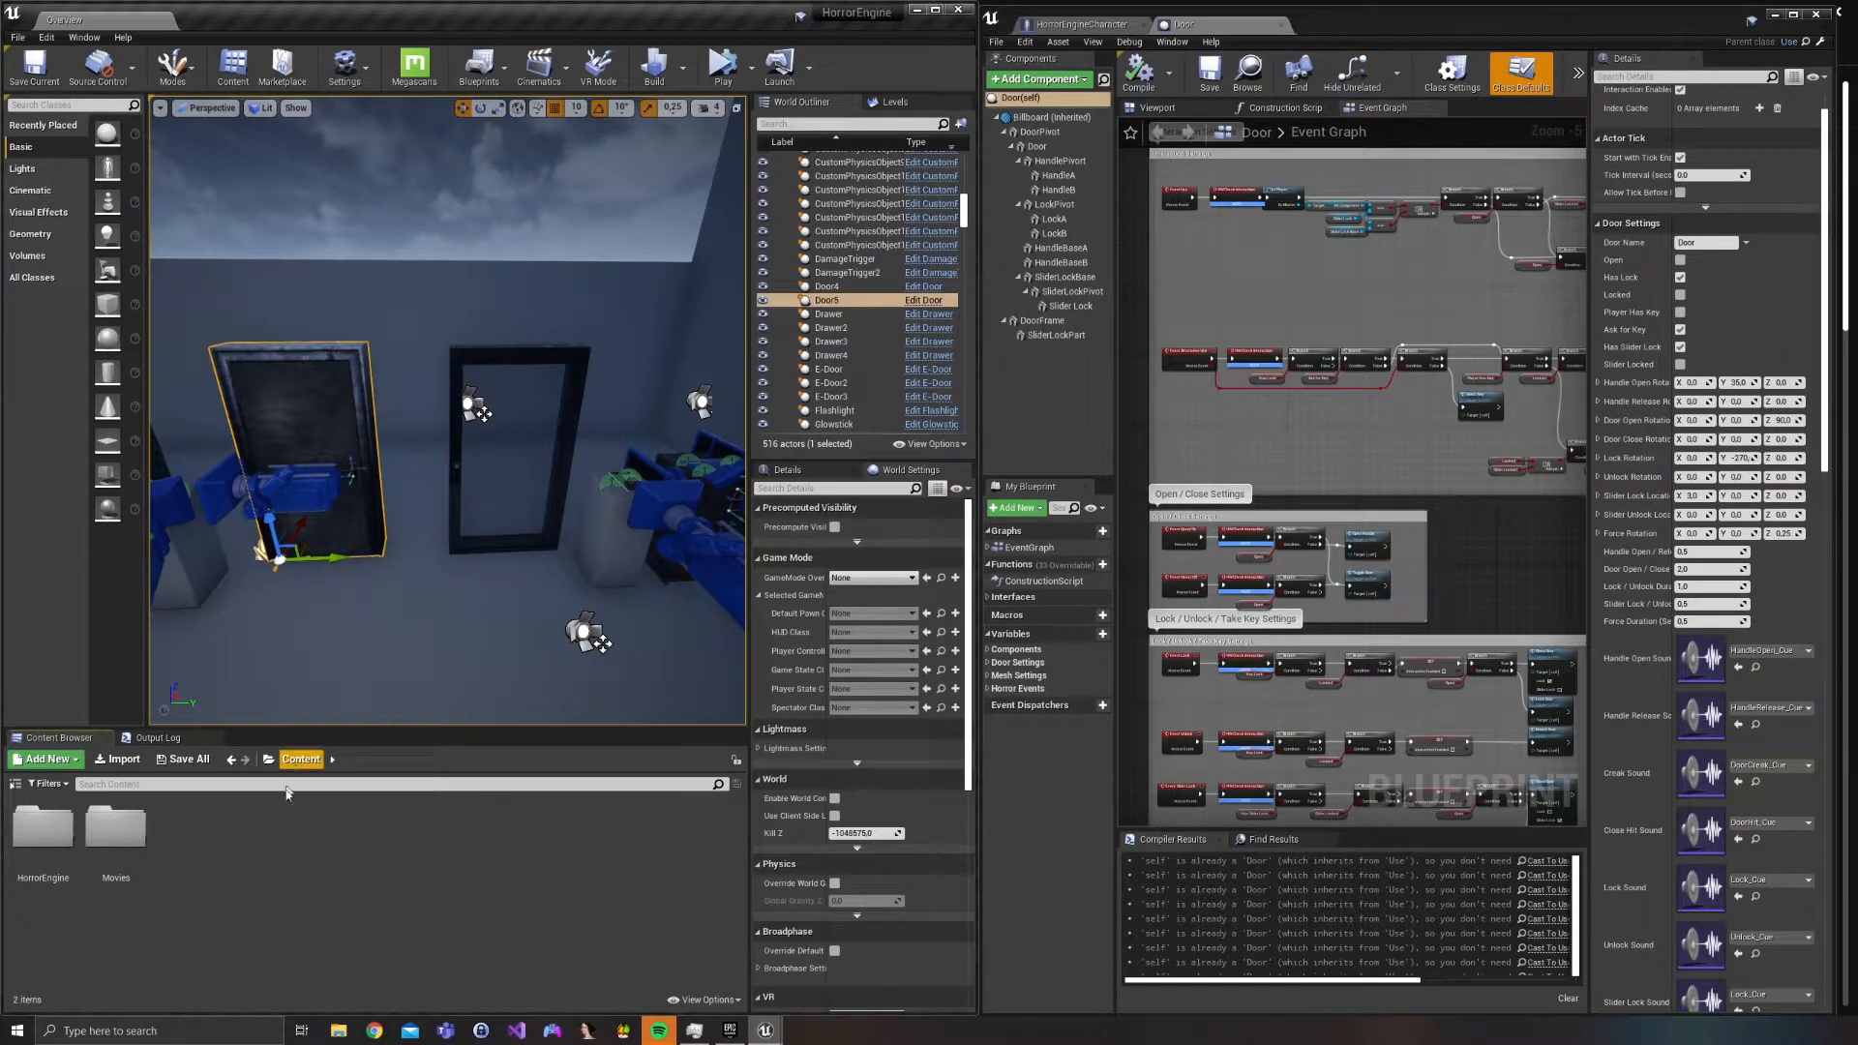
Create a Blueprint Class with Actor as its parent in the Content folder and name it BP_EndlessCorridor.
right_click(227, 838)
click(263, 514)
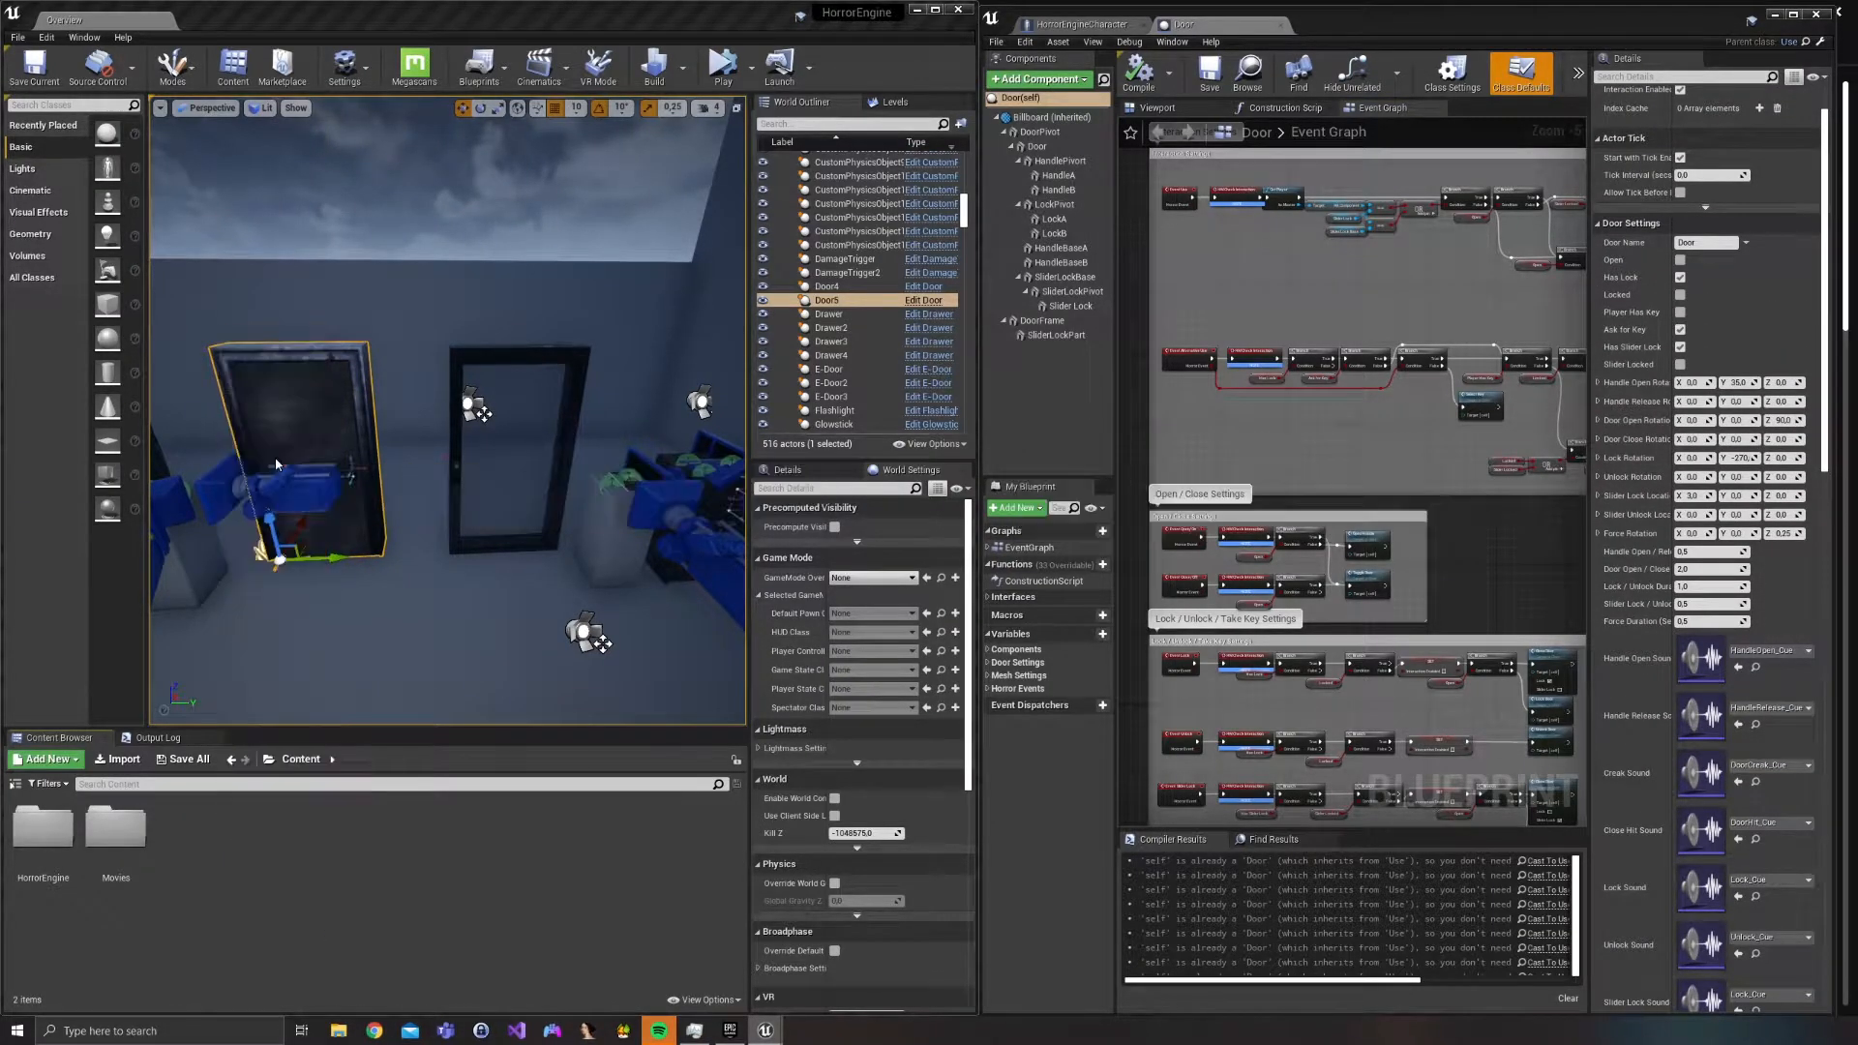
click(1116, 370)
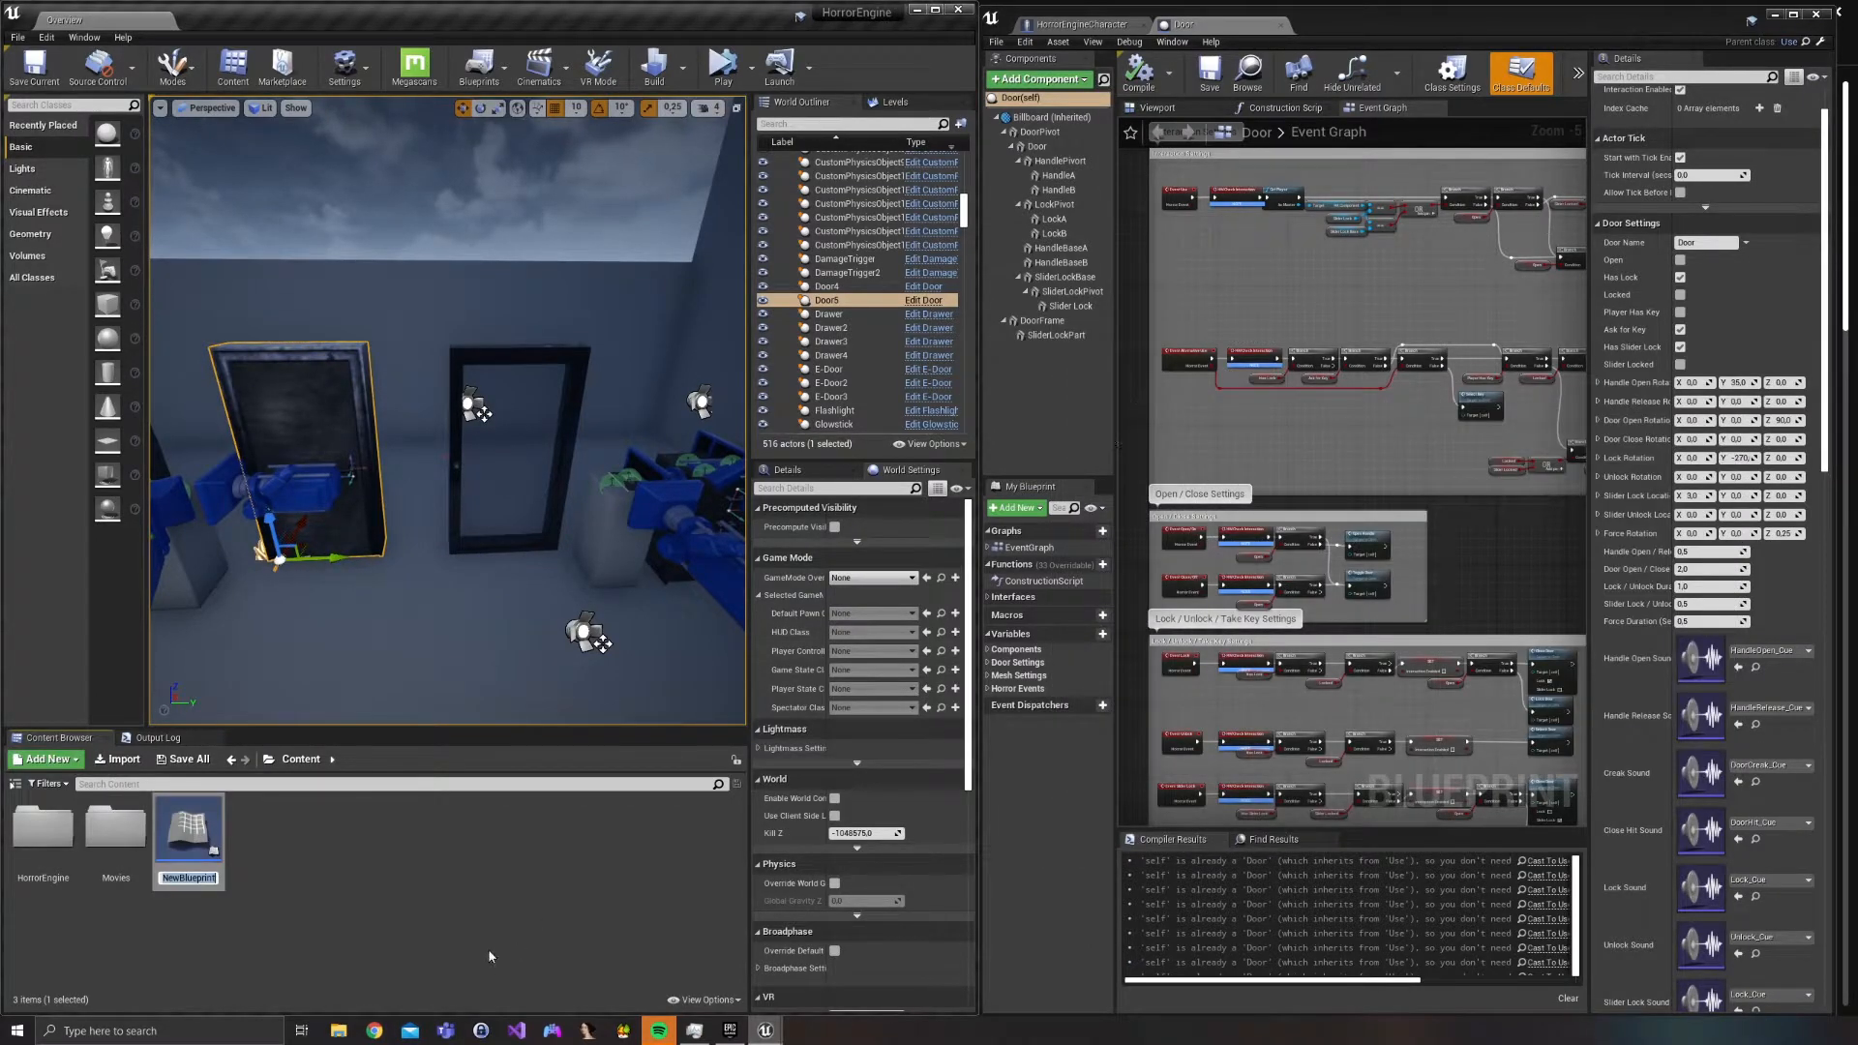
text(BP)
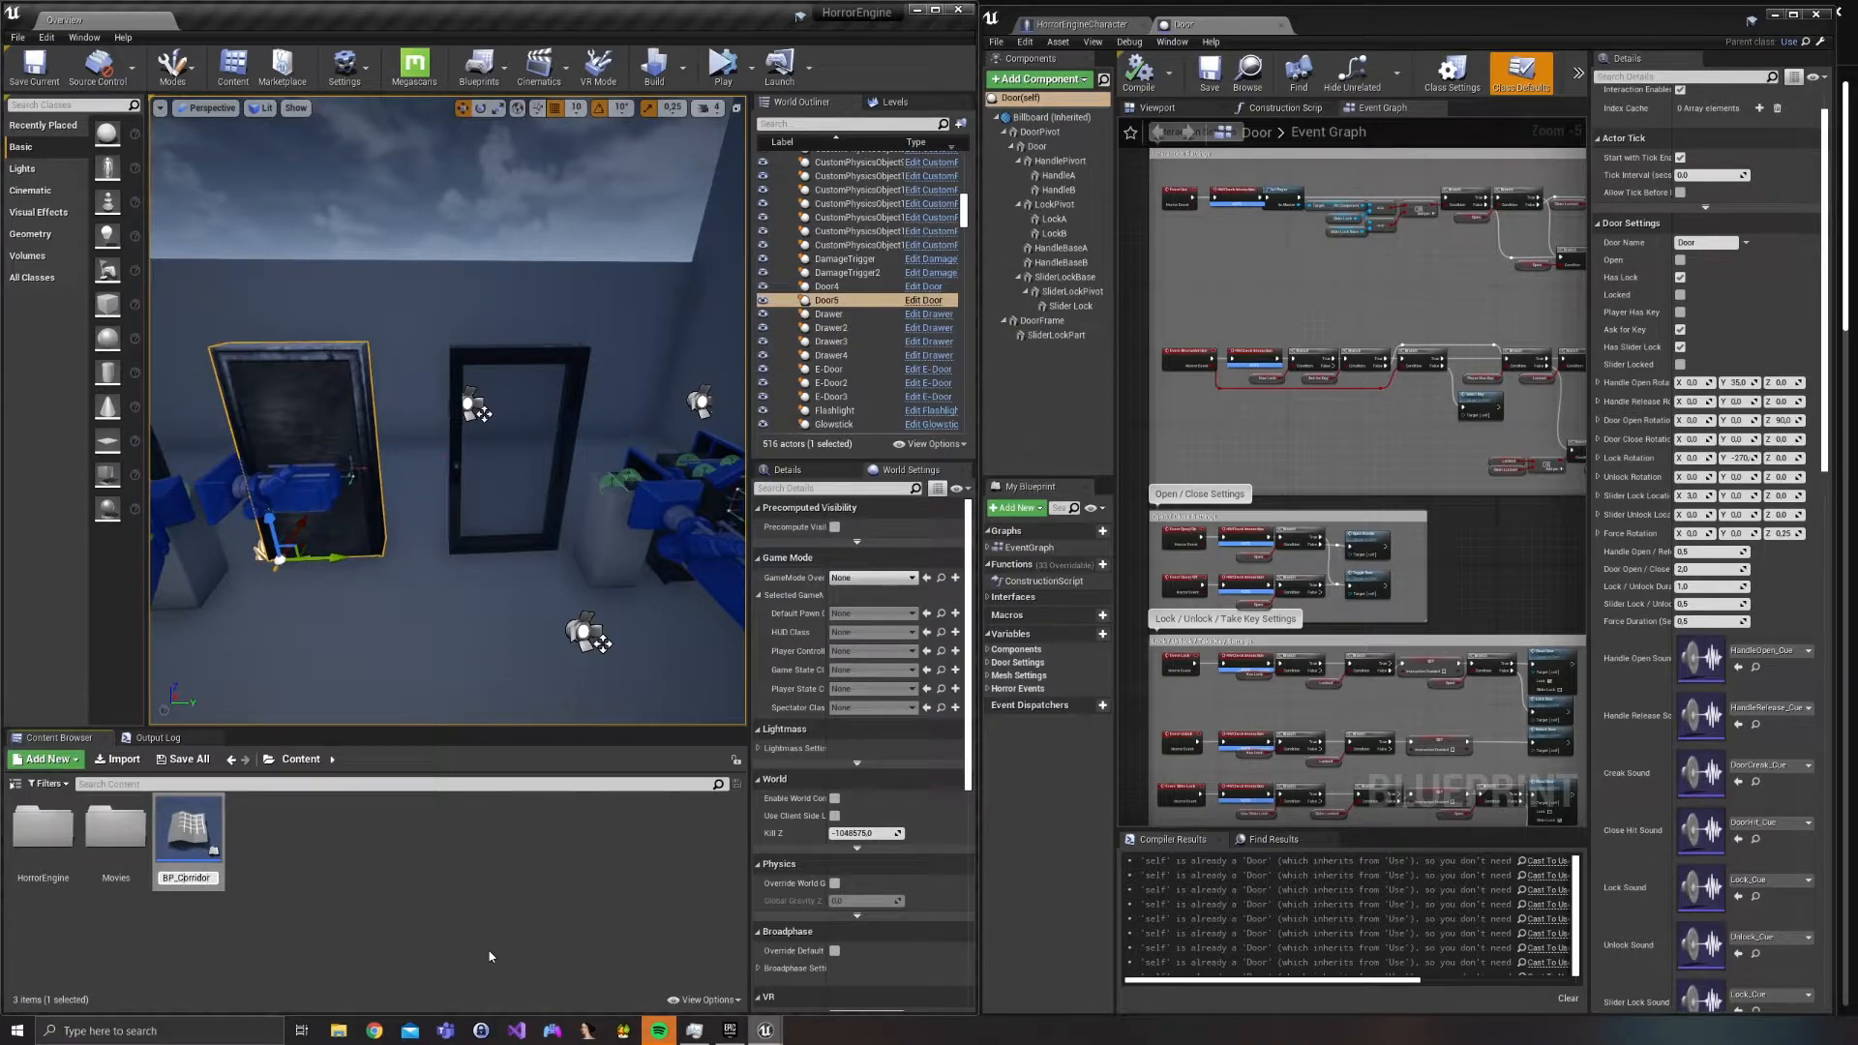
text(_EndlessCorridor)
key(Return)
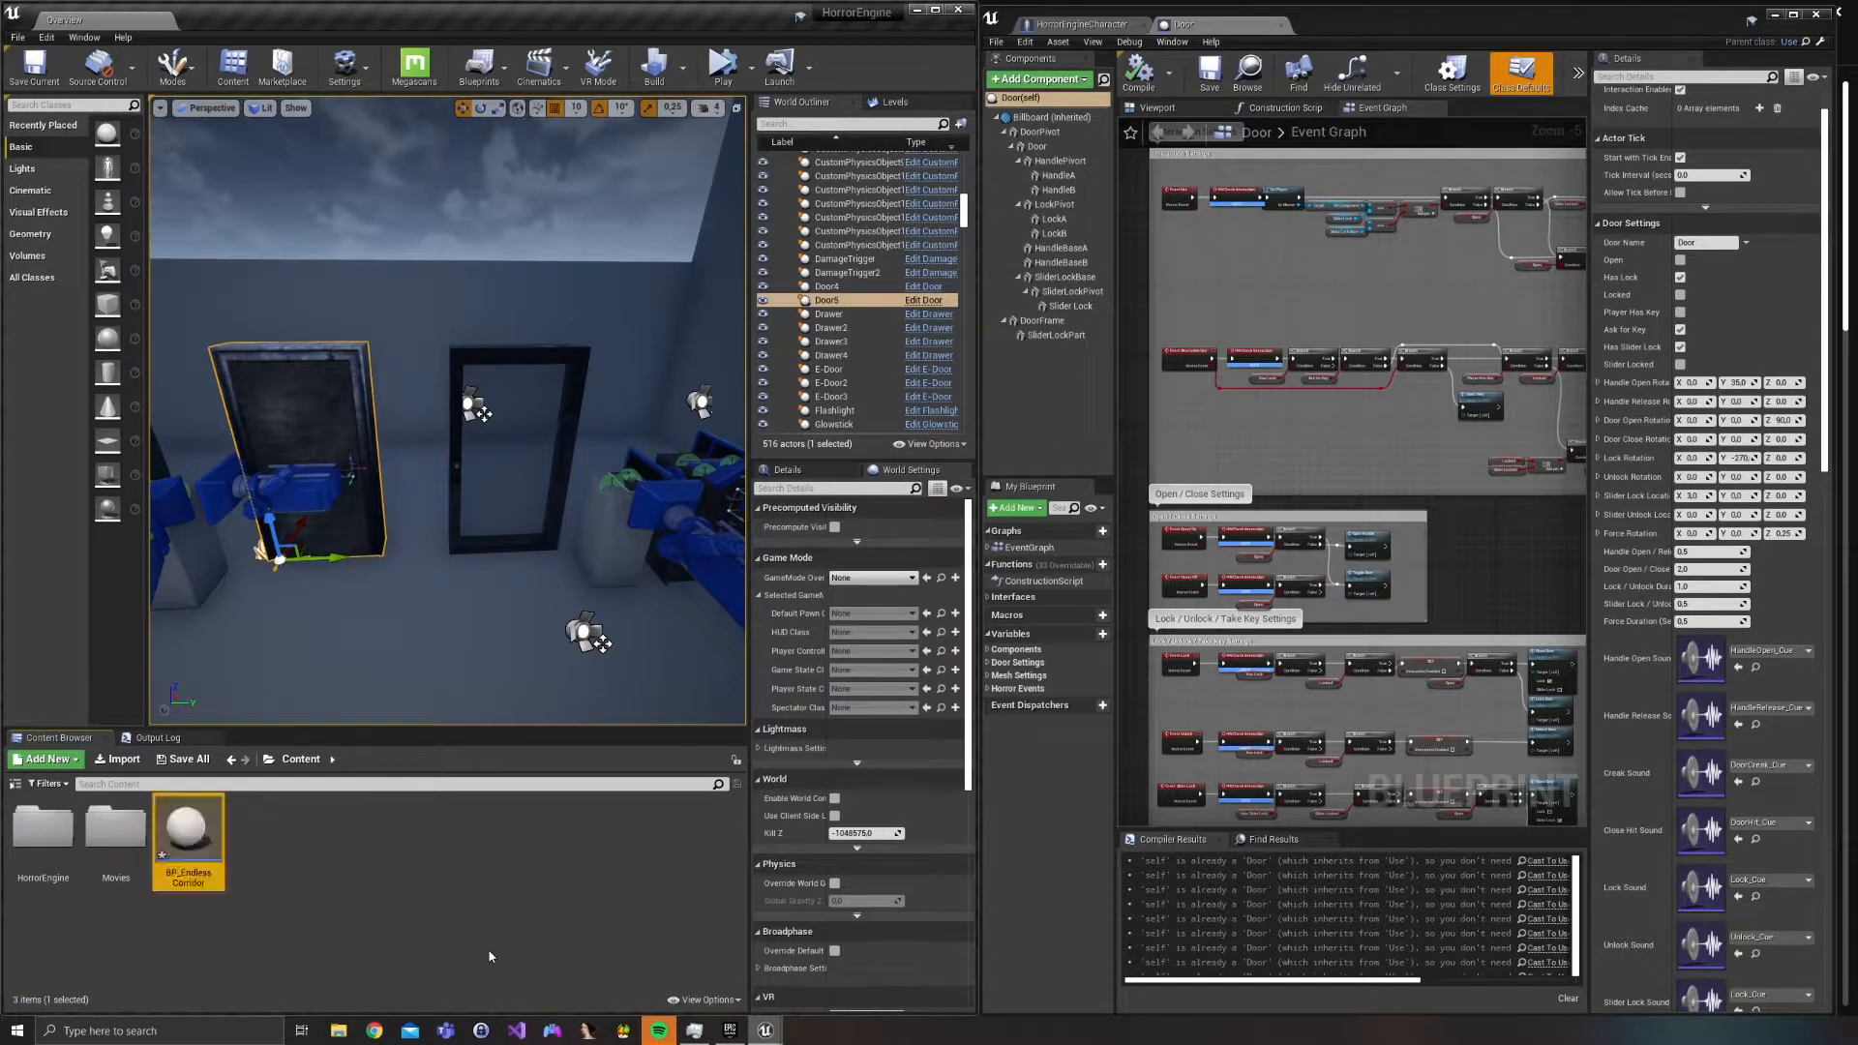
Open the BP_EndlessCorridor blueprint, add a Plane component and shift it to X 50.
key(Return)
right_drag(1272, 361, 1234, 295)
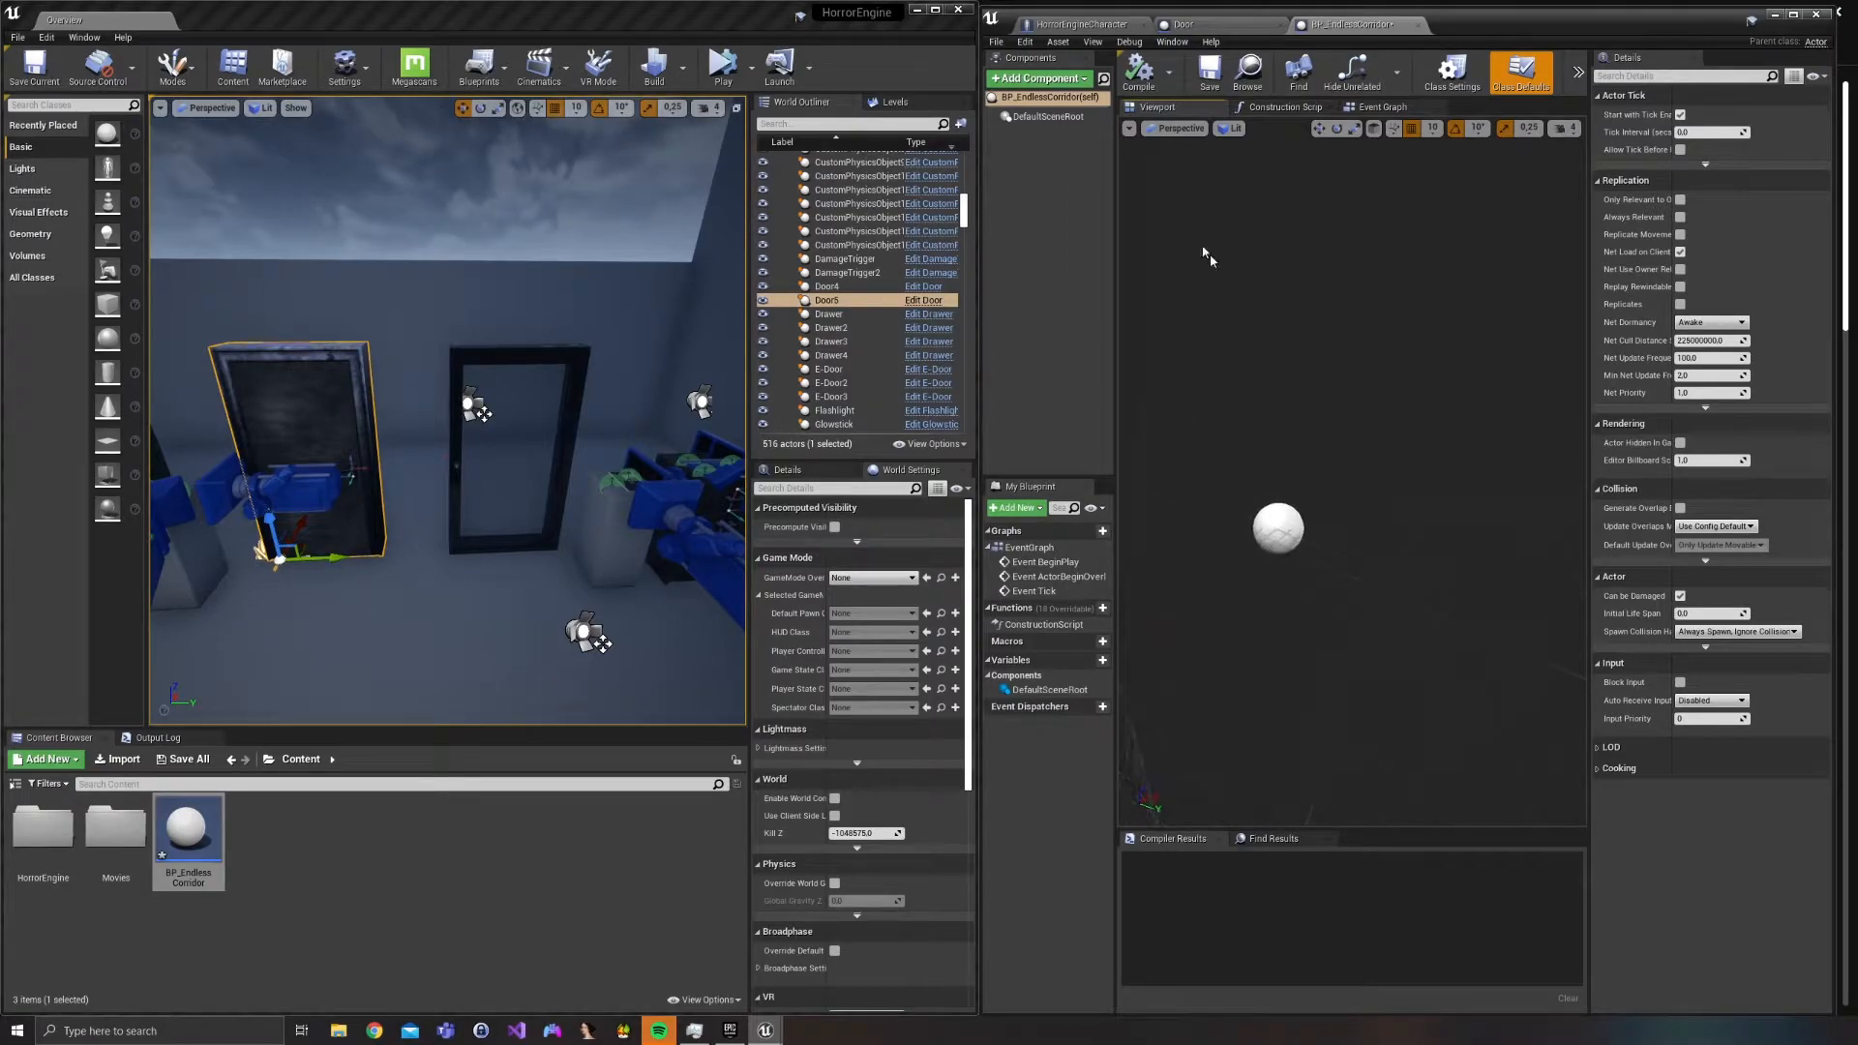
click(1031, 78)
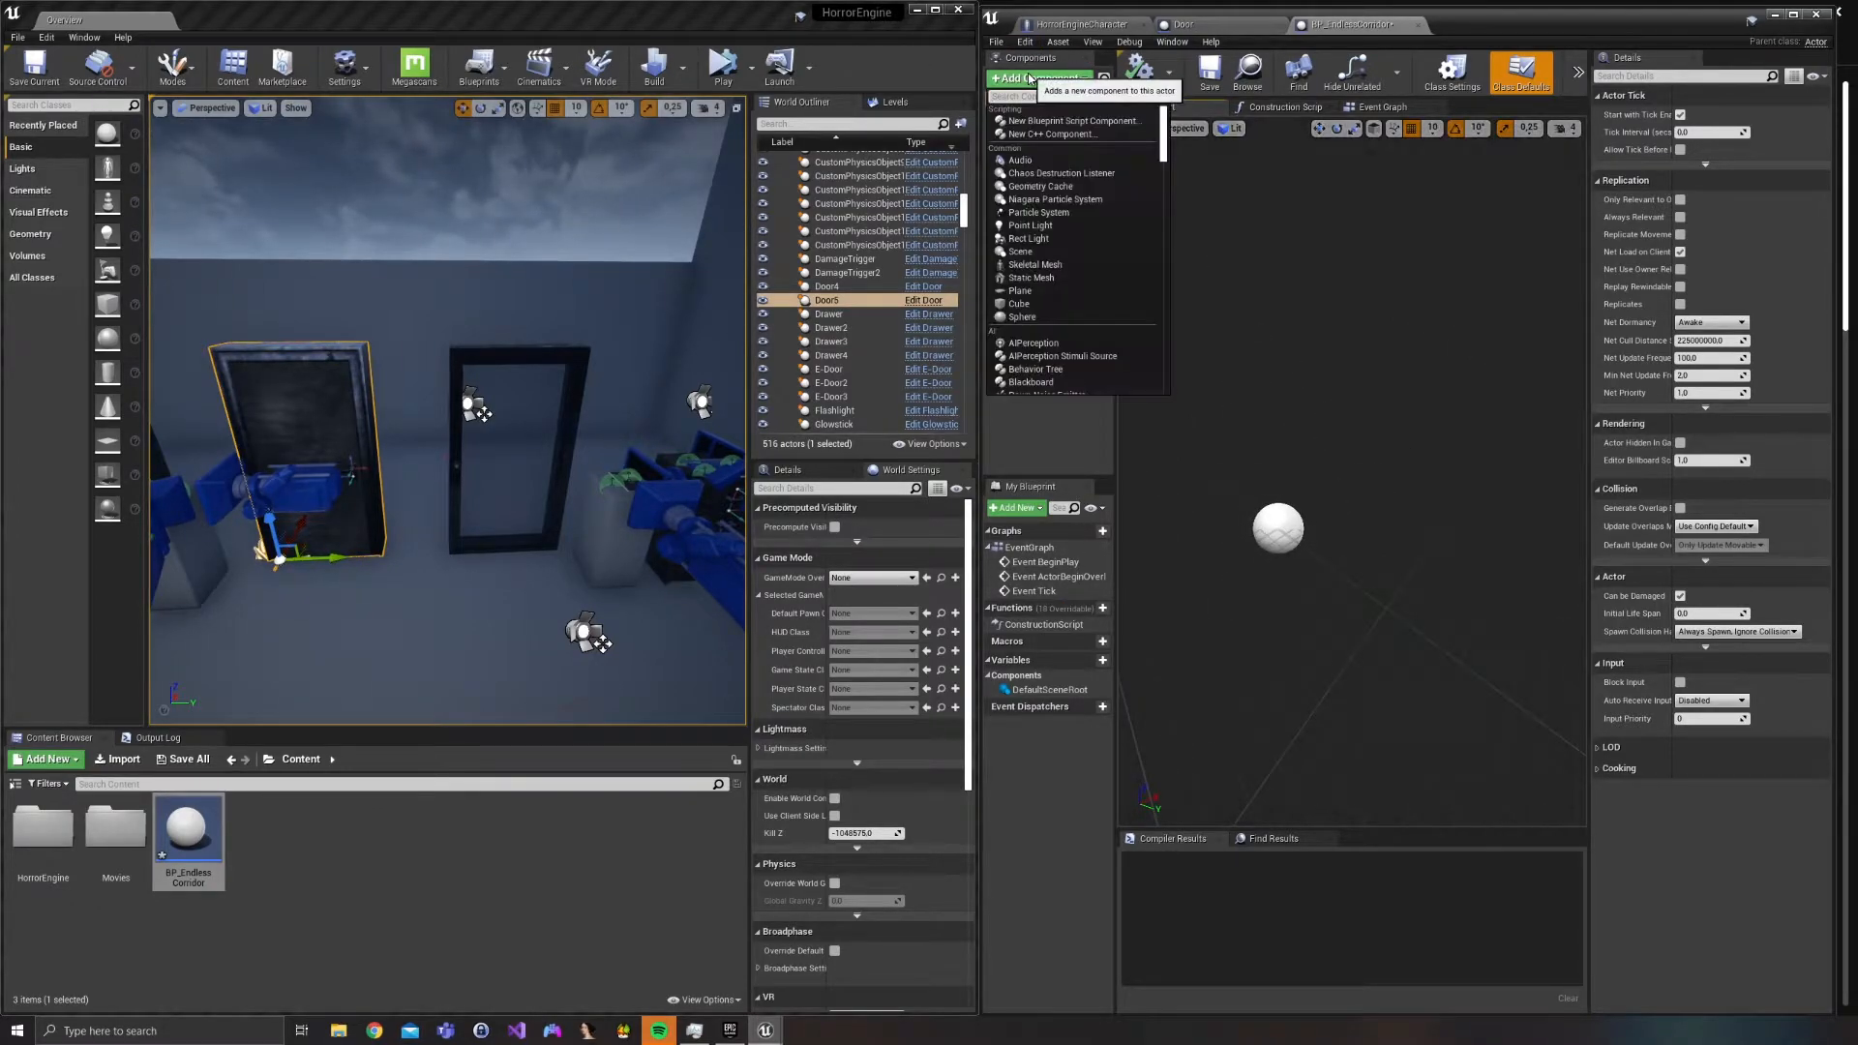
click(1035, 290)
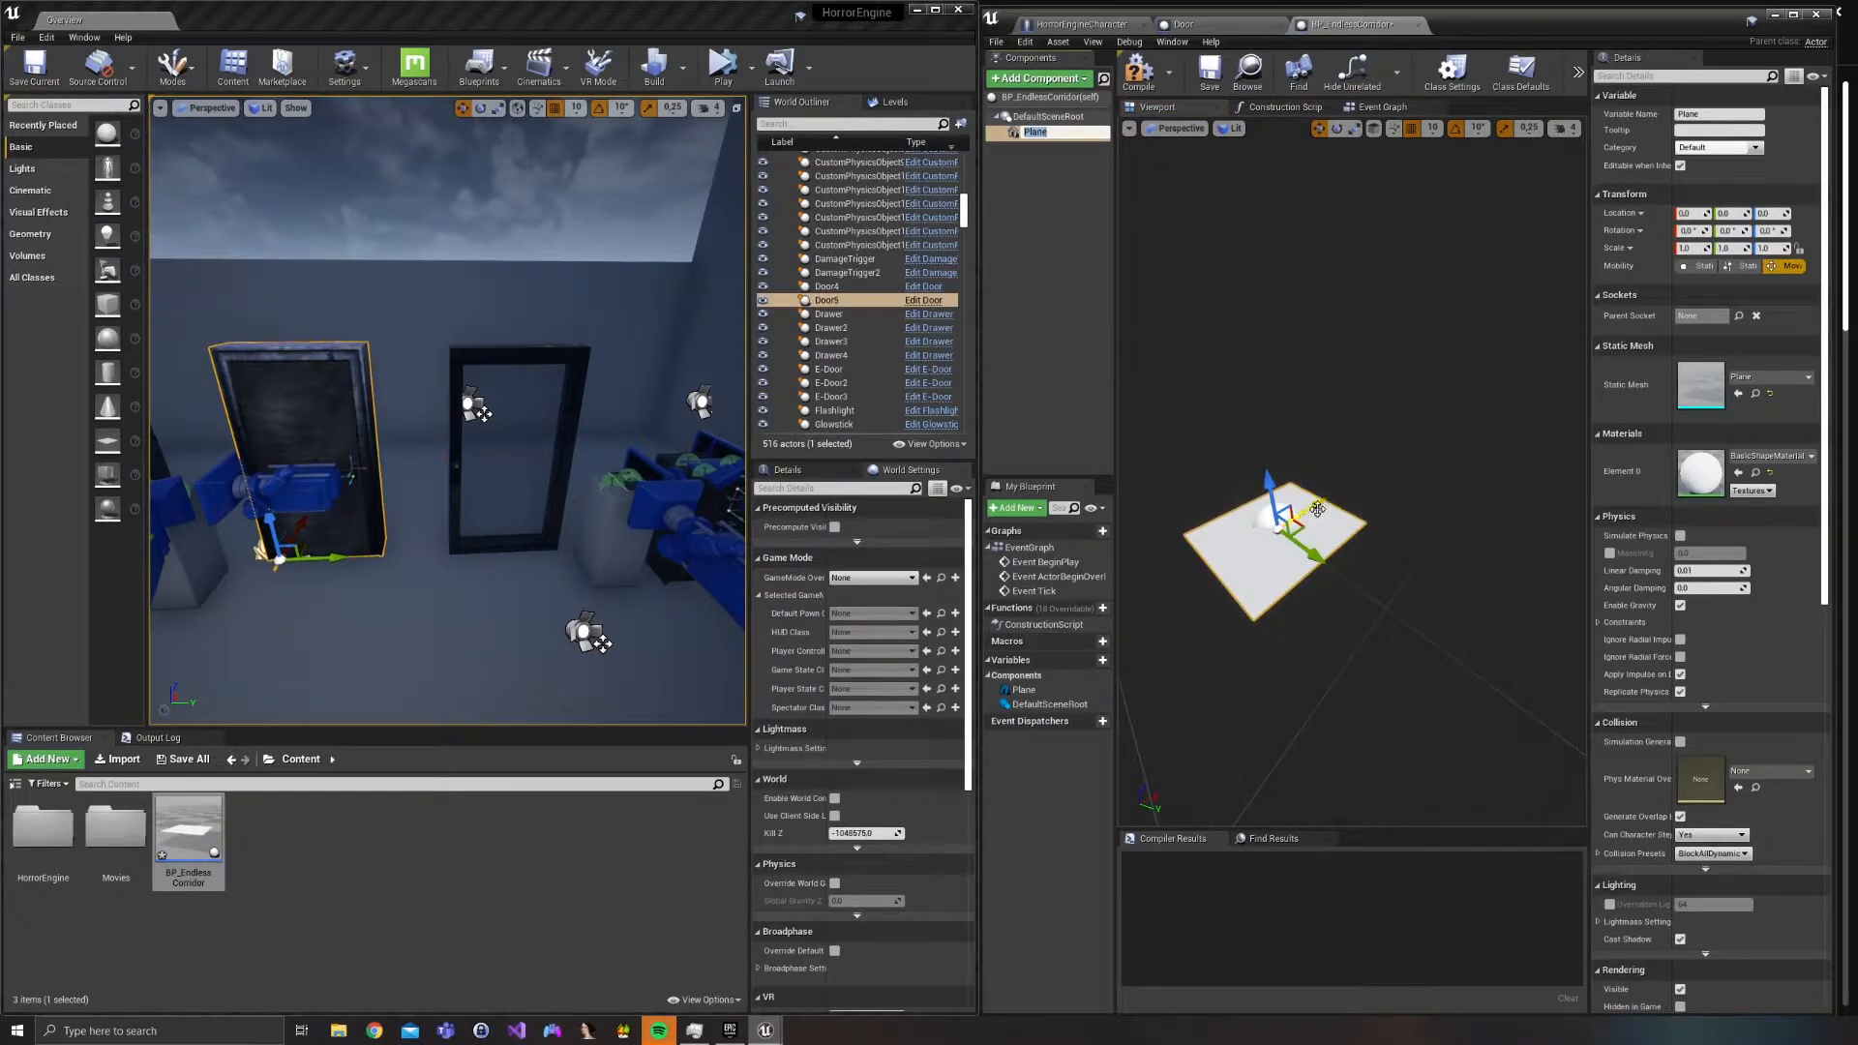
drag(1323, 503, 1358, 507)
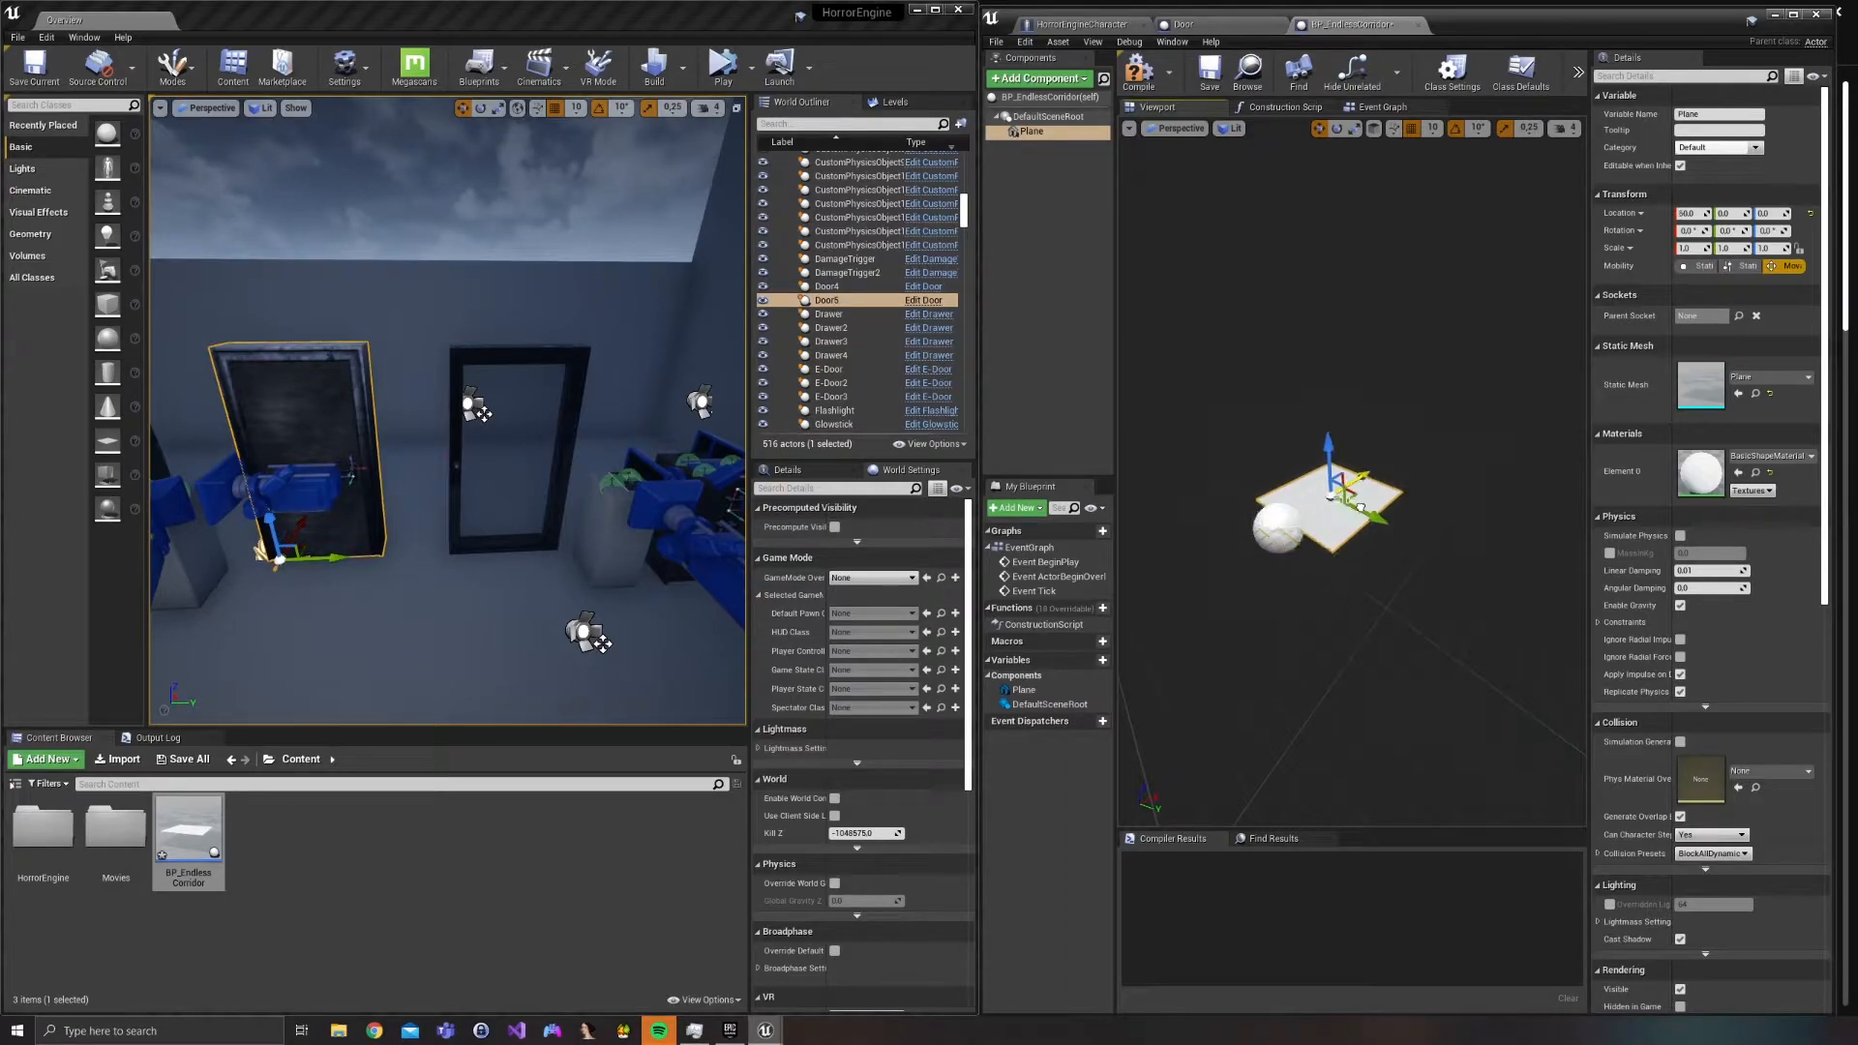
Stretch the plane to a scale of 5.5 along X and move it to X 270 so it starts at the actor's origin.
right_drag(1359, 507, 1447, 460)
key(f)
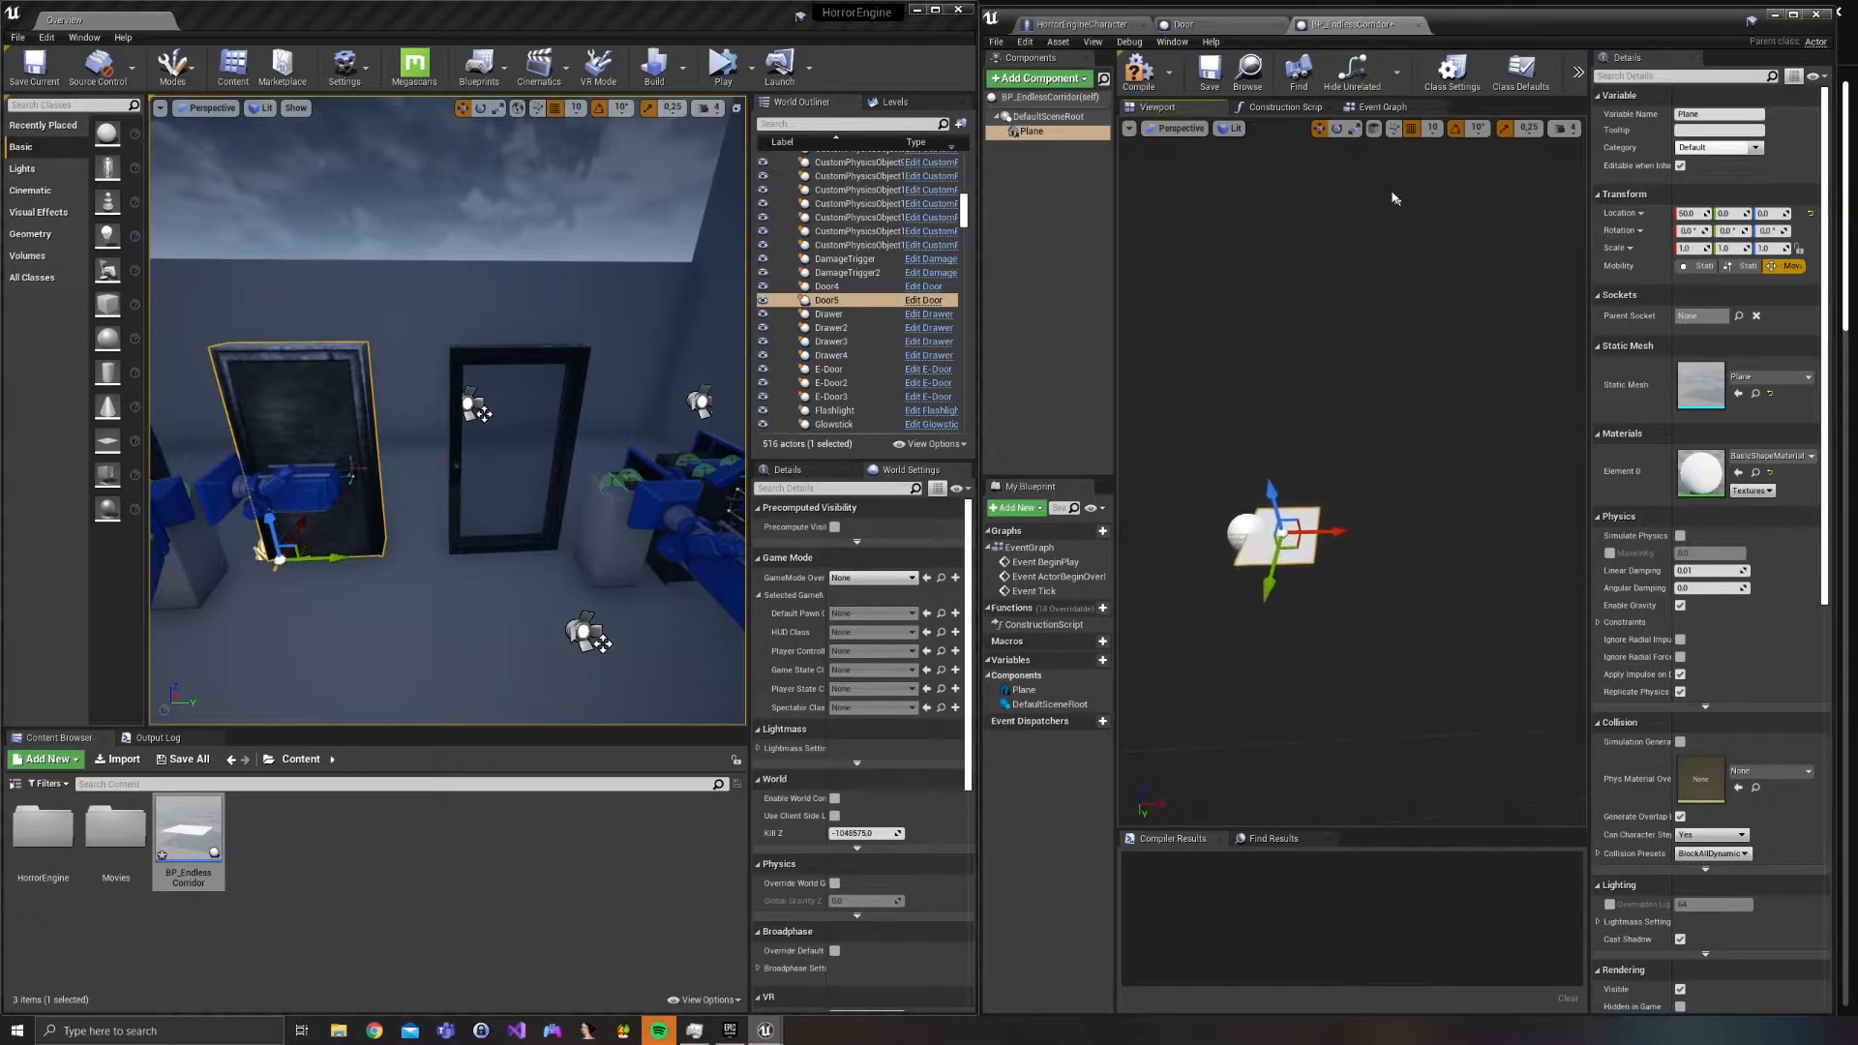
click(1353, 127)
drag(1328, 540, 1418, 537)
click(1322, 130)
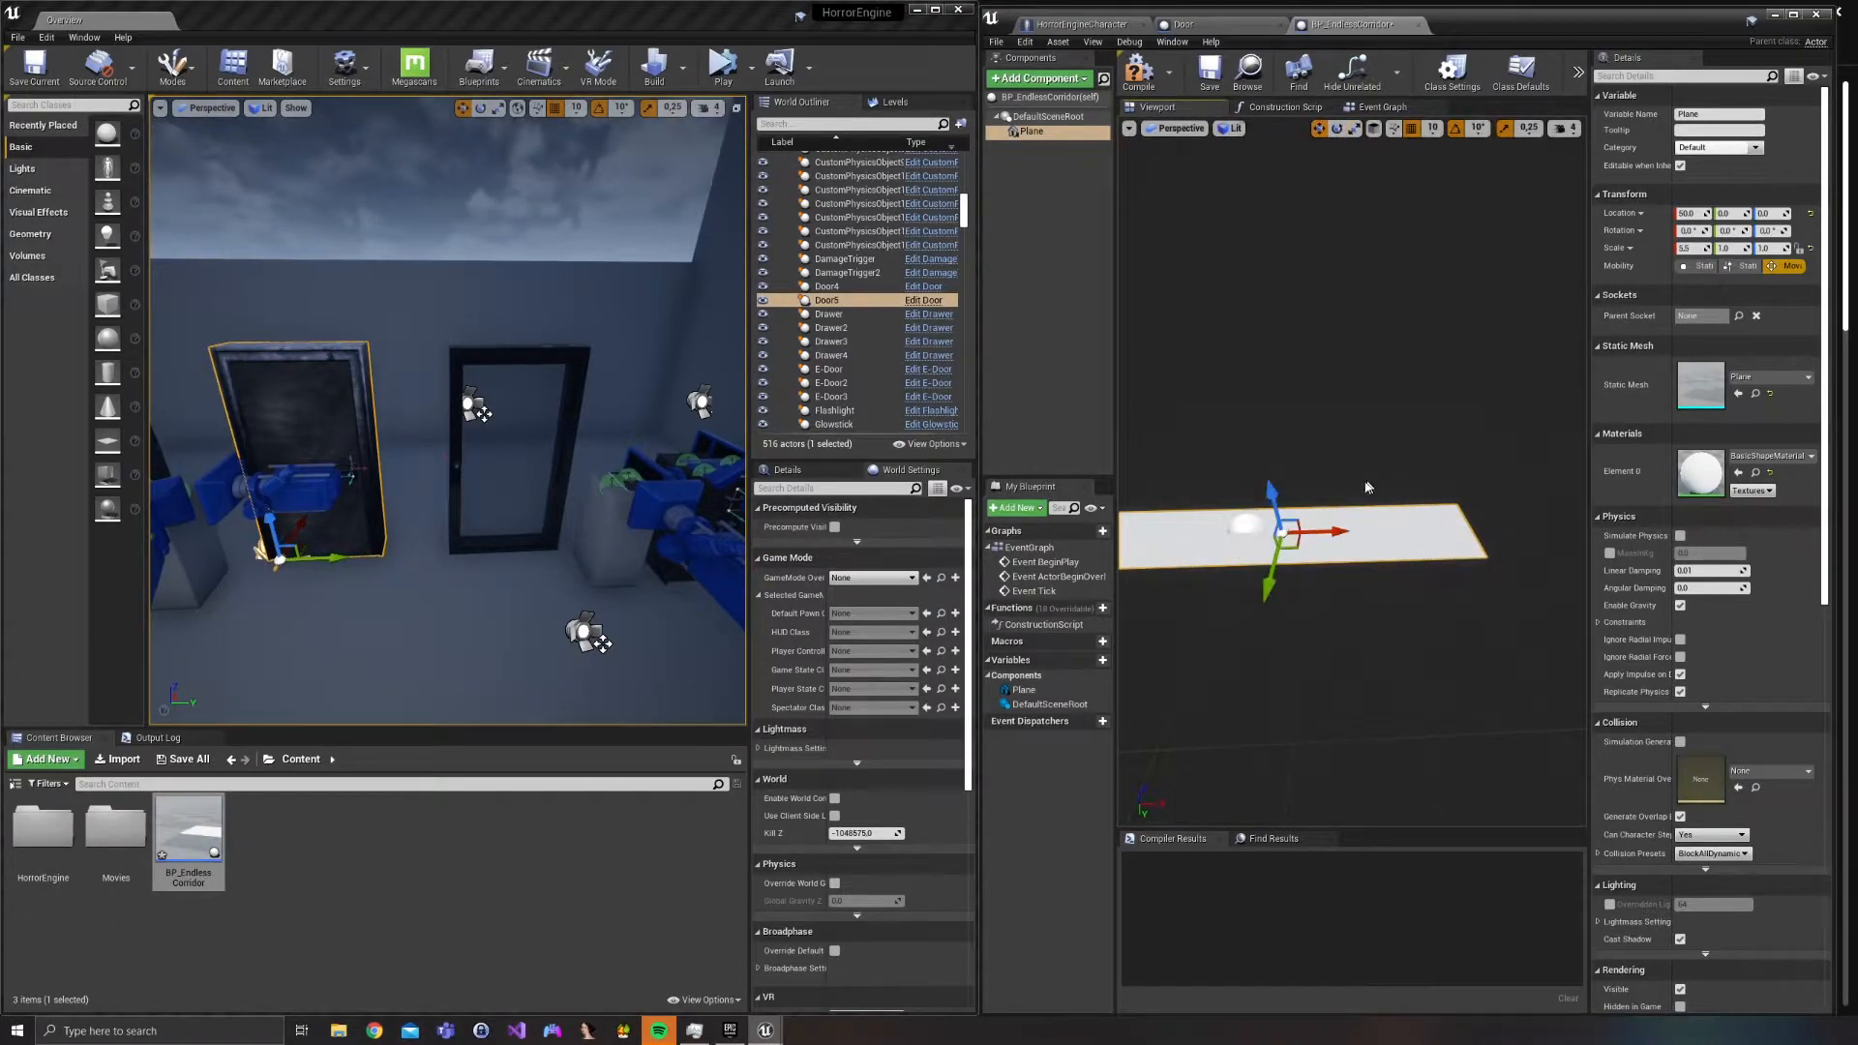
drag(1335, 529, 1478, 532)
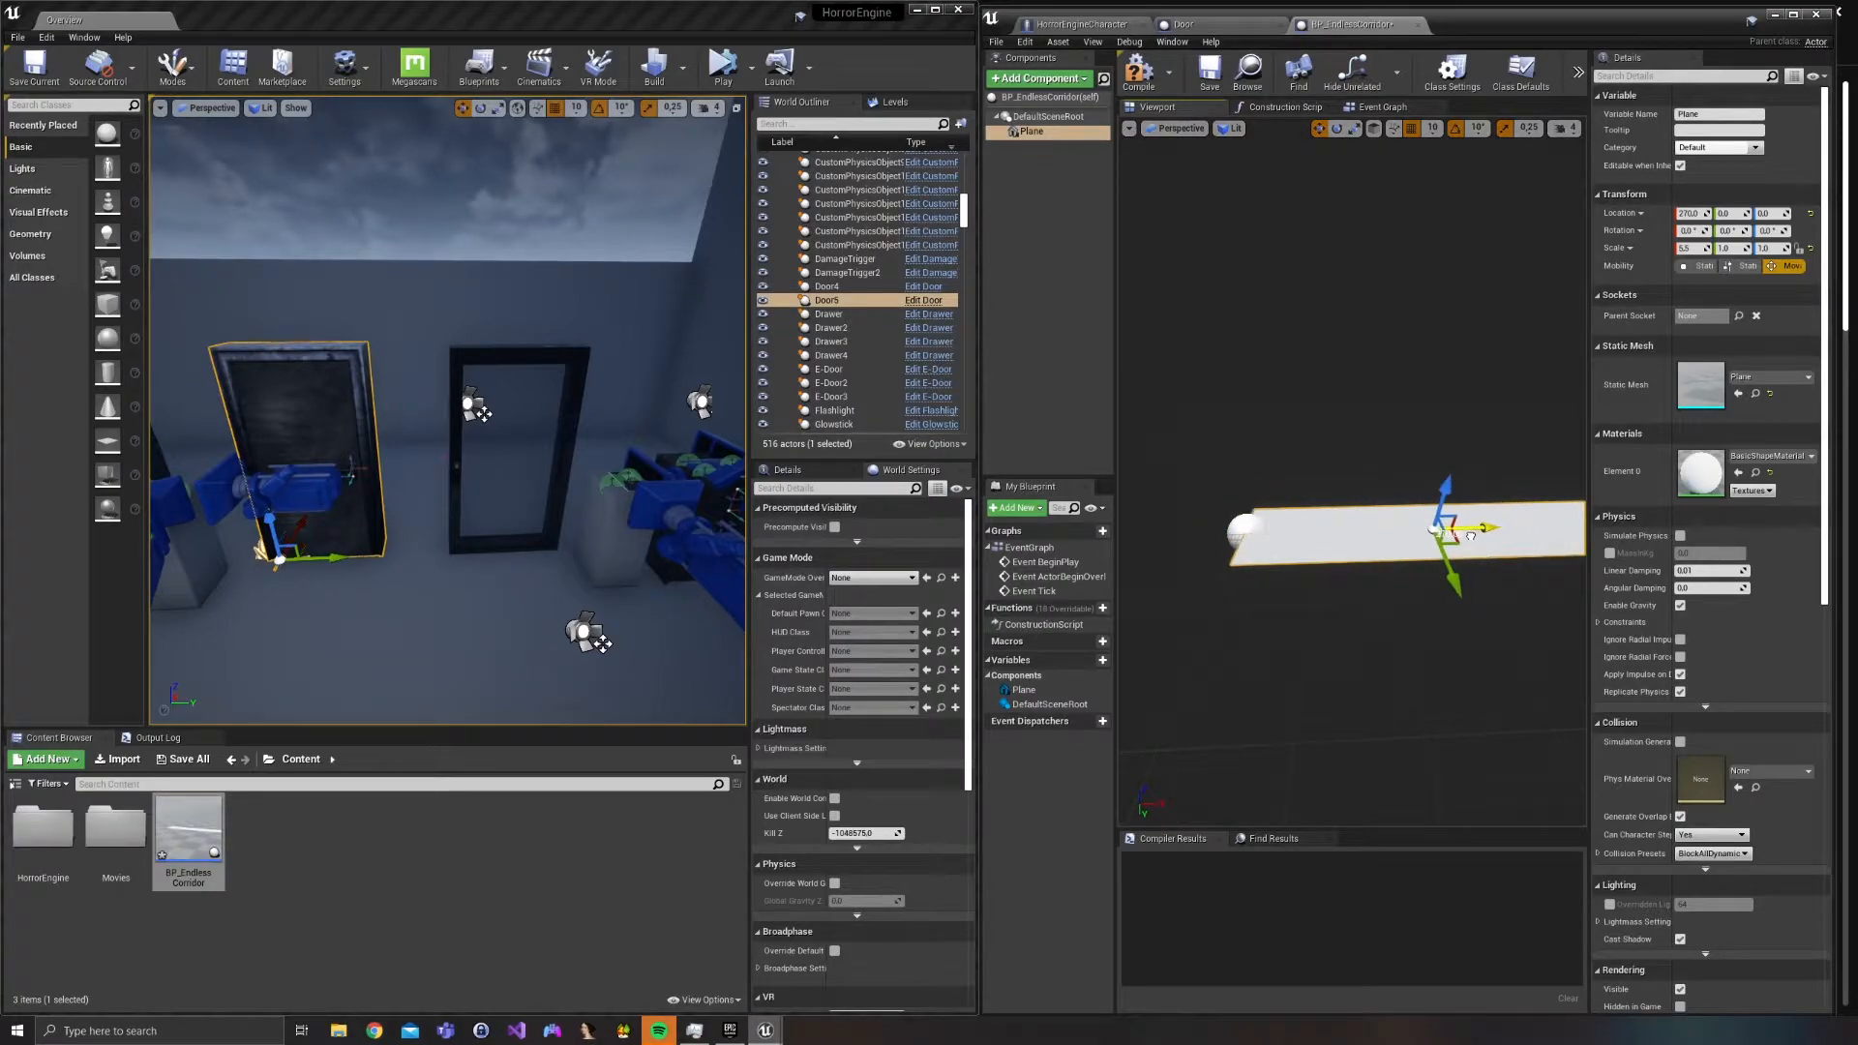
Duplicate the floor plane sideways to Y 120 and rotate the copy 90° about the vertical axis.
right_drag(1355, 620, 1549, 624)
right_drag(1205, 443, 1291, 451)
alt+drag(1290, 471, 1345, 231)
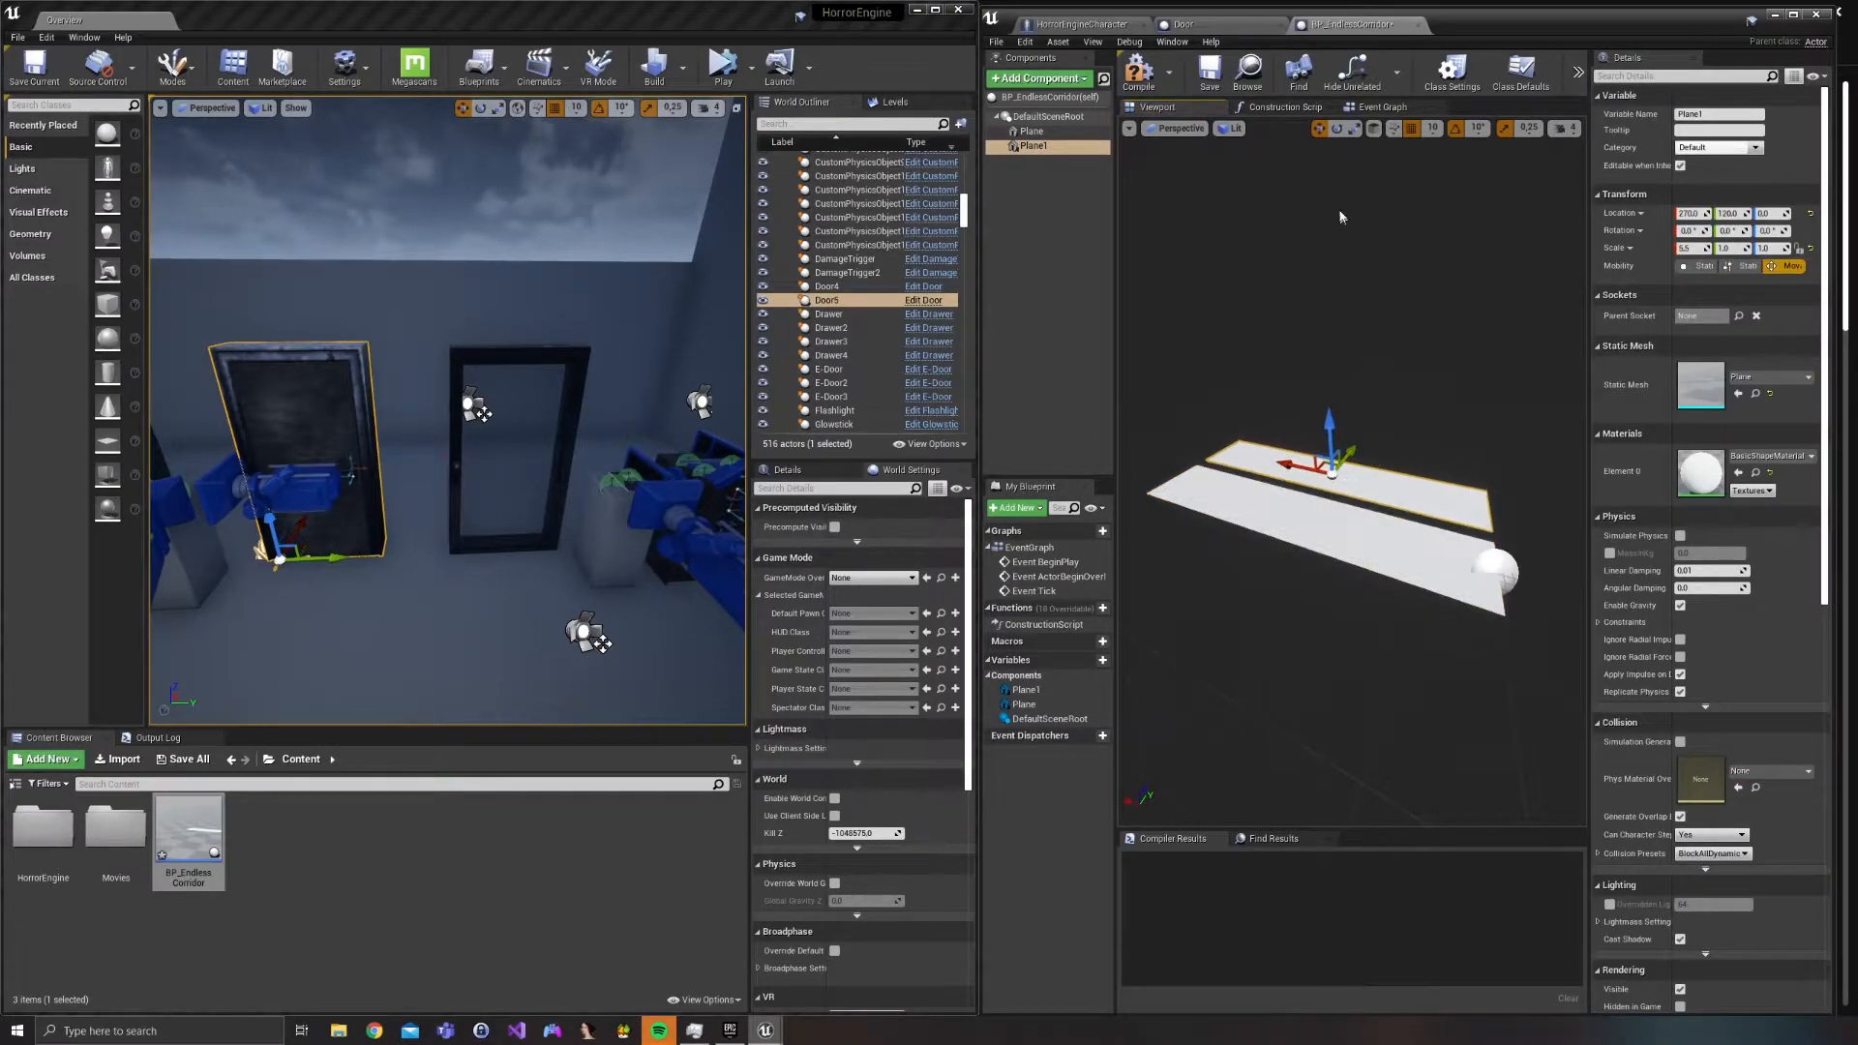
key(e)
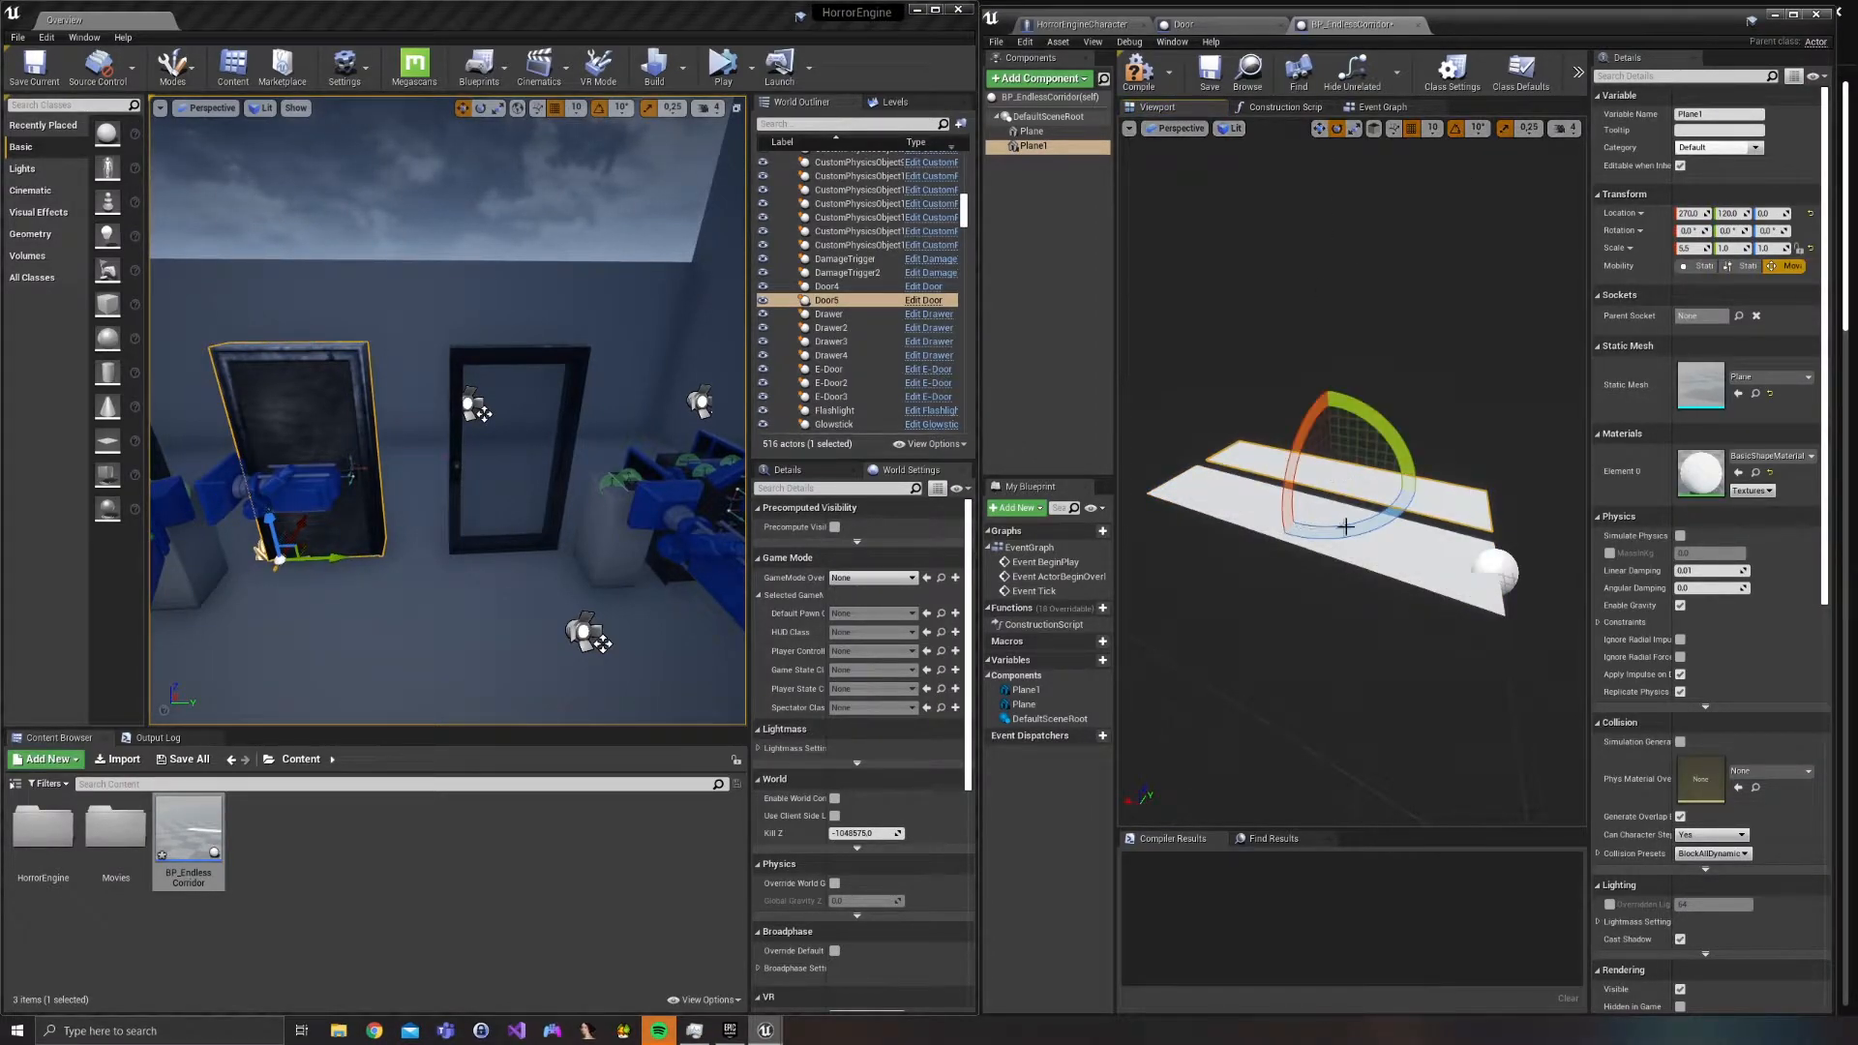
right_drag(1363, 571, 1332, 598)
drag(1397, 482, 1256, 470)
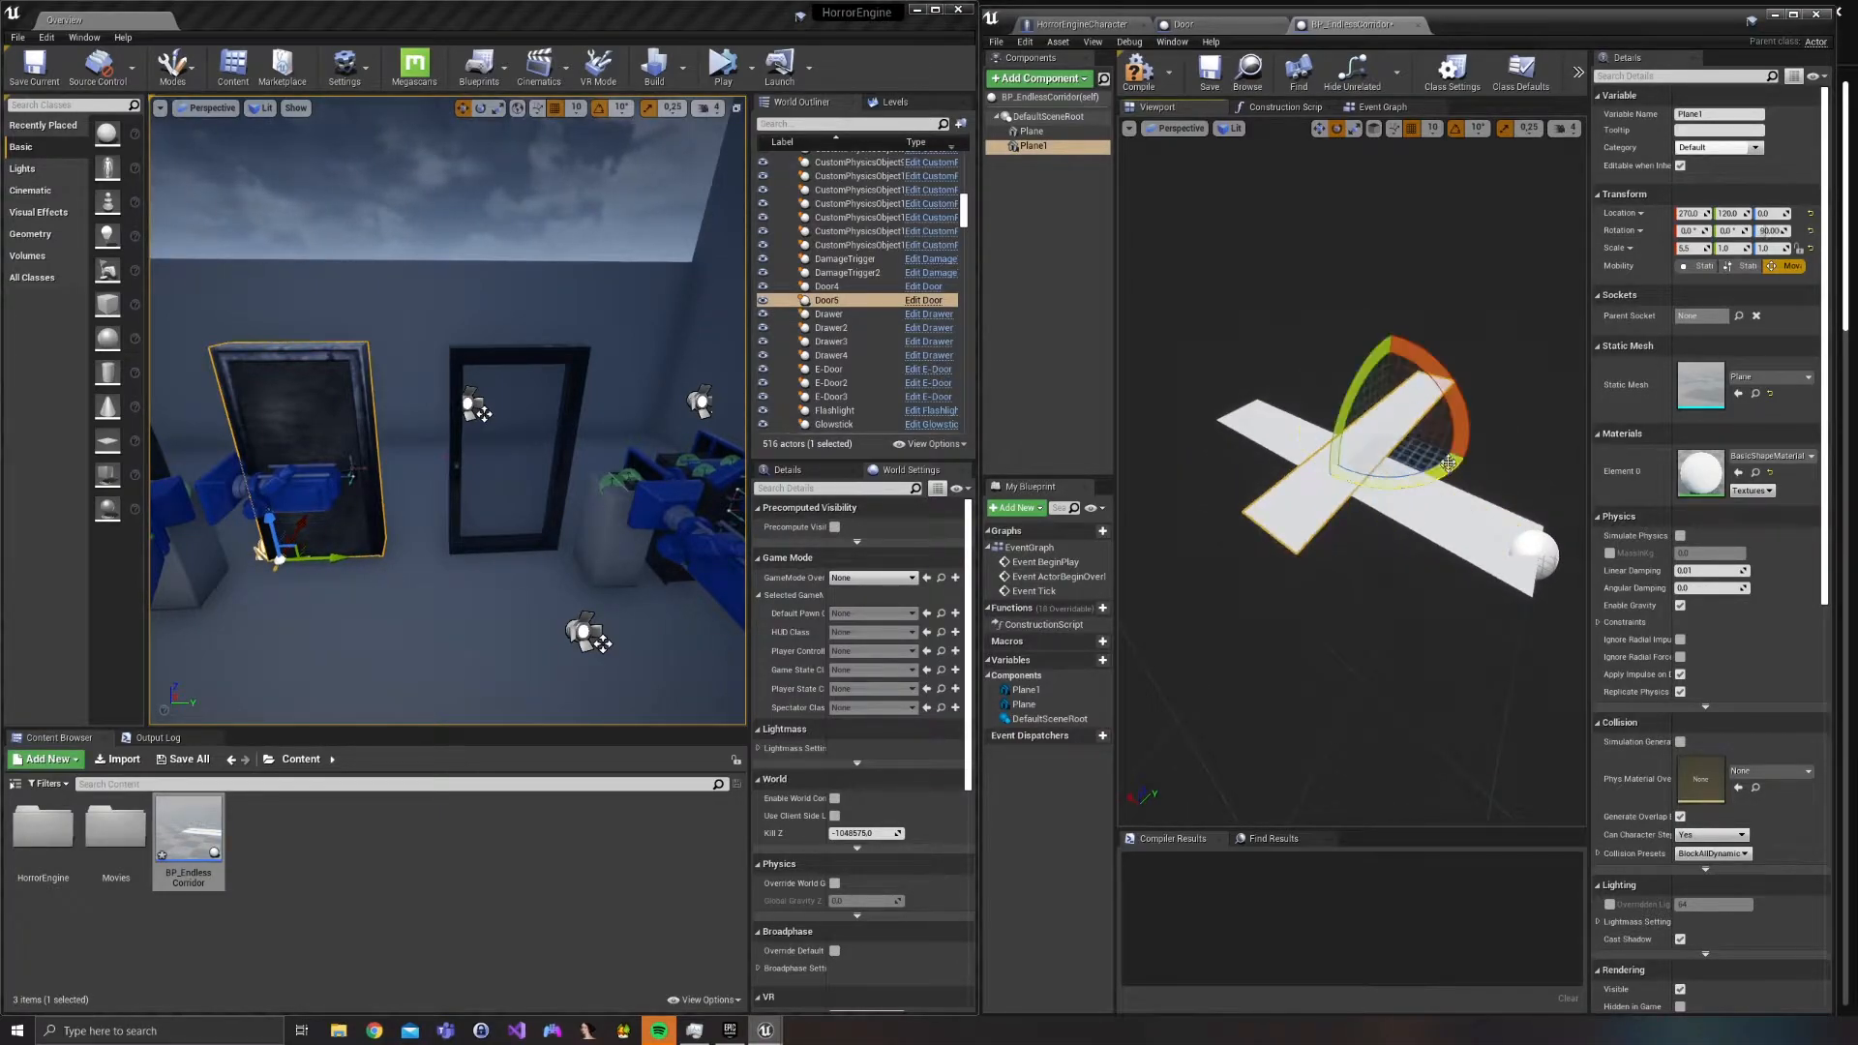
Set position snapping to 1 and align the rotated plane with the first plane's far end, at about X 495, Y 324, forming an L-shaped floor.
click(1320, 127)
scroll(1336, 416, up, 2)
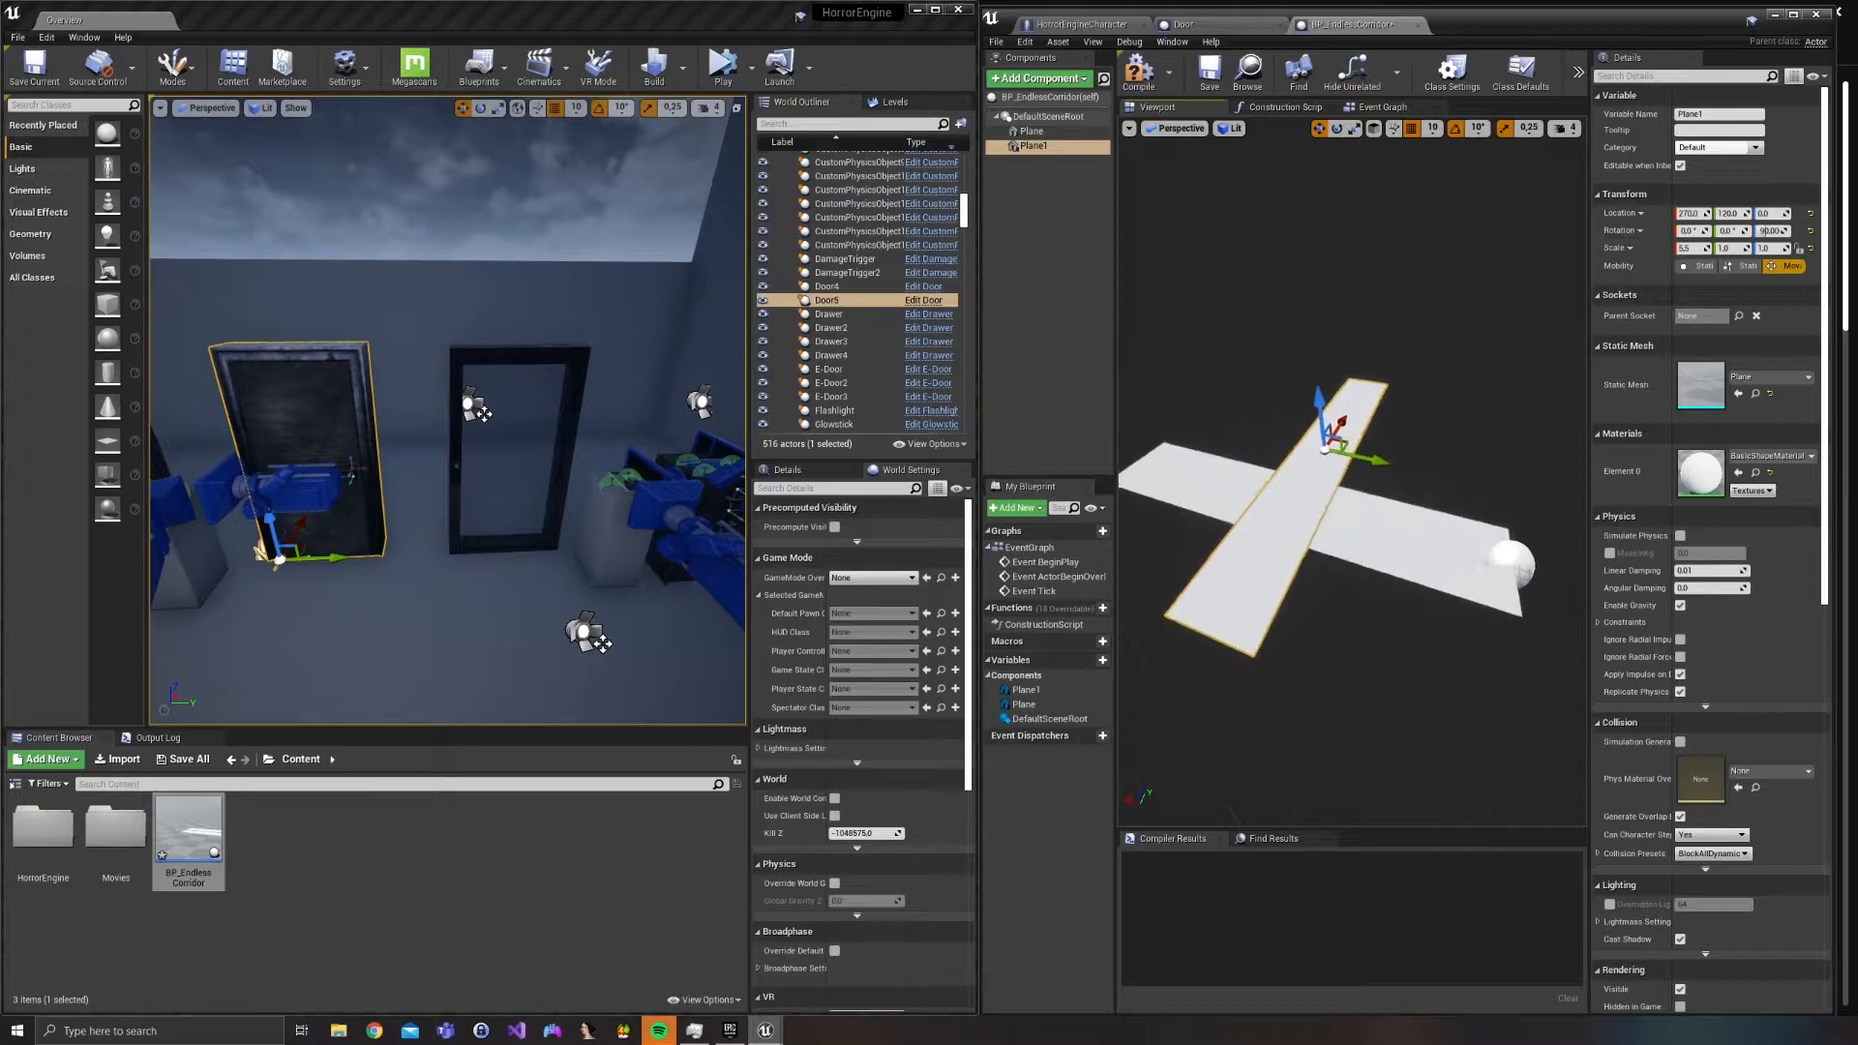
drag(1359, 427, 1305, 400)
mouse_move(1443, 475)
right_down()
mouse_move(1485, 476)
mouse_move(1443, 474)
right_up()
drag(1428, 526, 1433, 525)
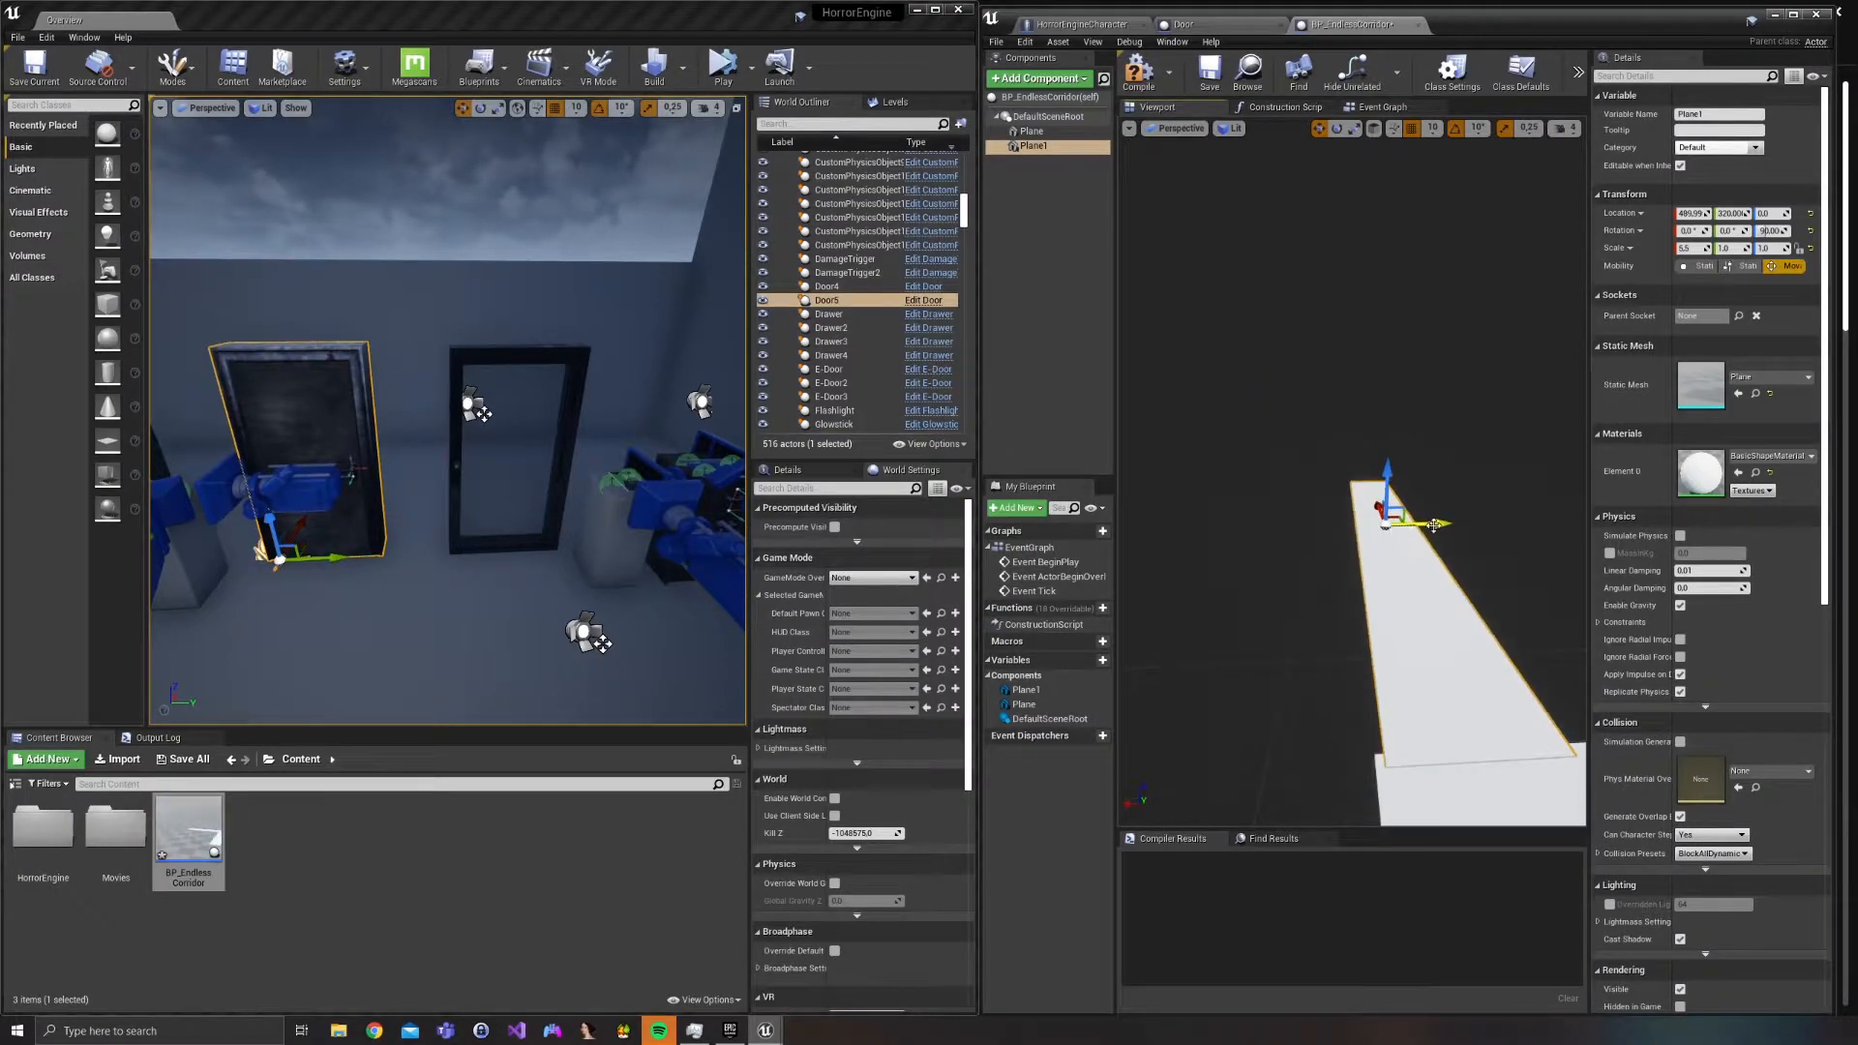
click(1432, 128)
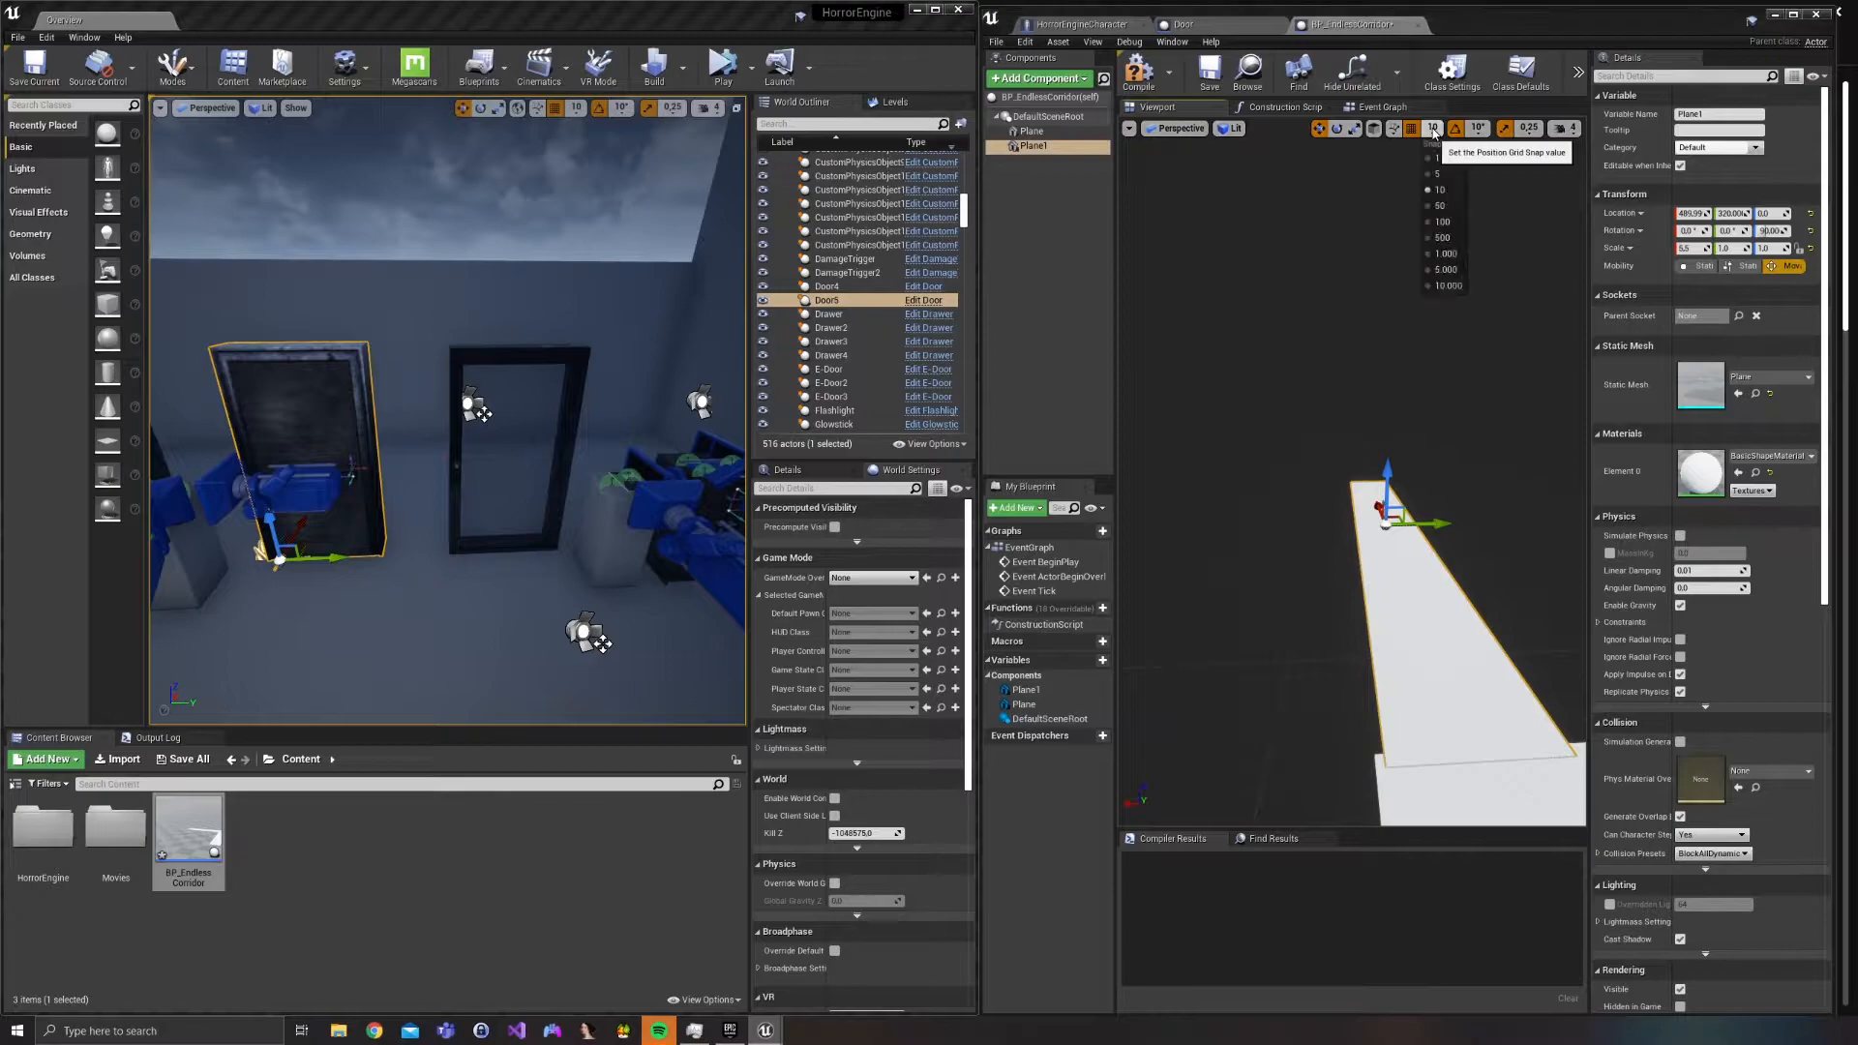
click(1439, 158)
drag(1372, 495, 1438, 524)
right_drag(1438, 524, 1306, 586)
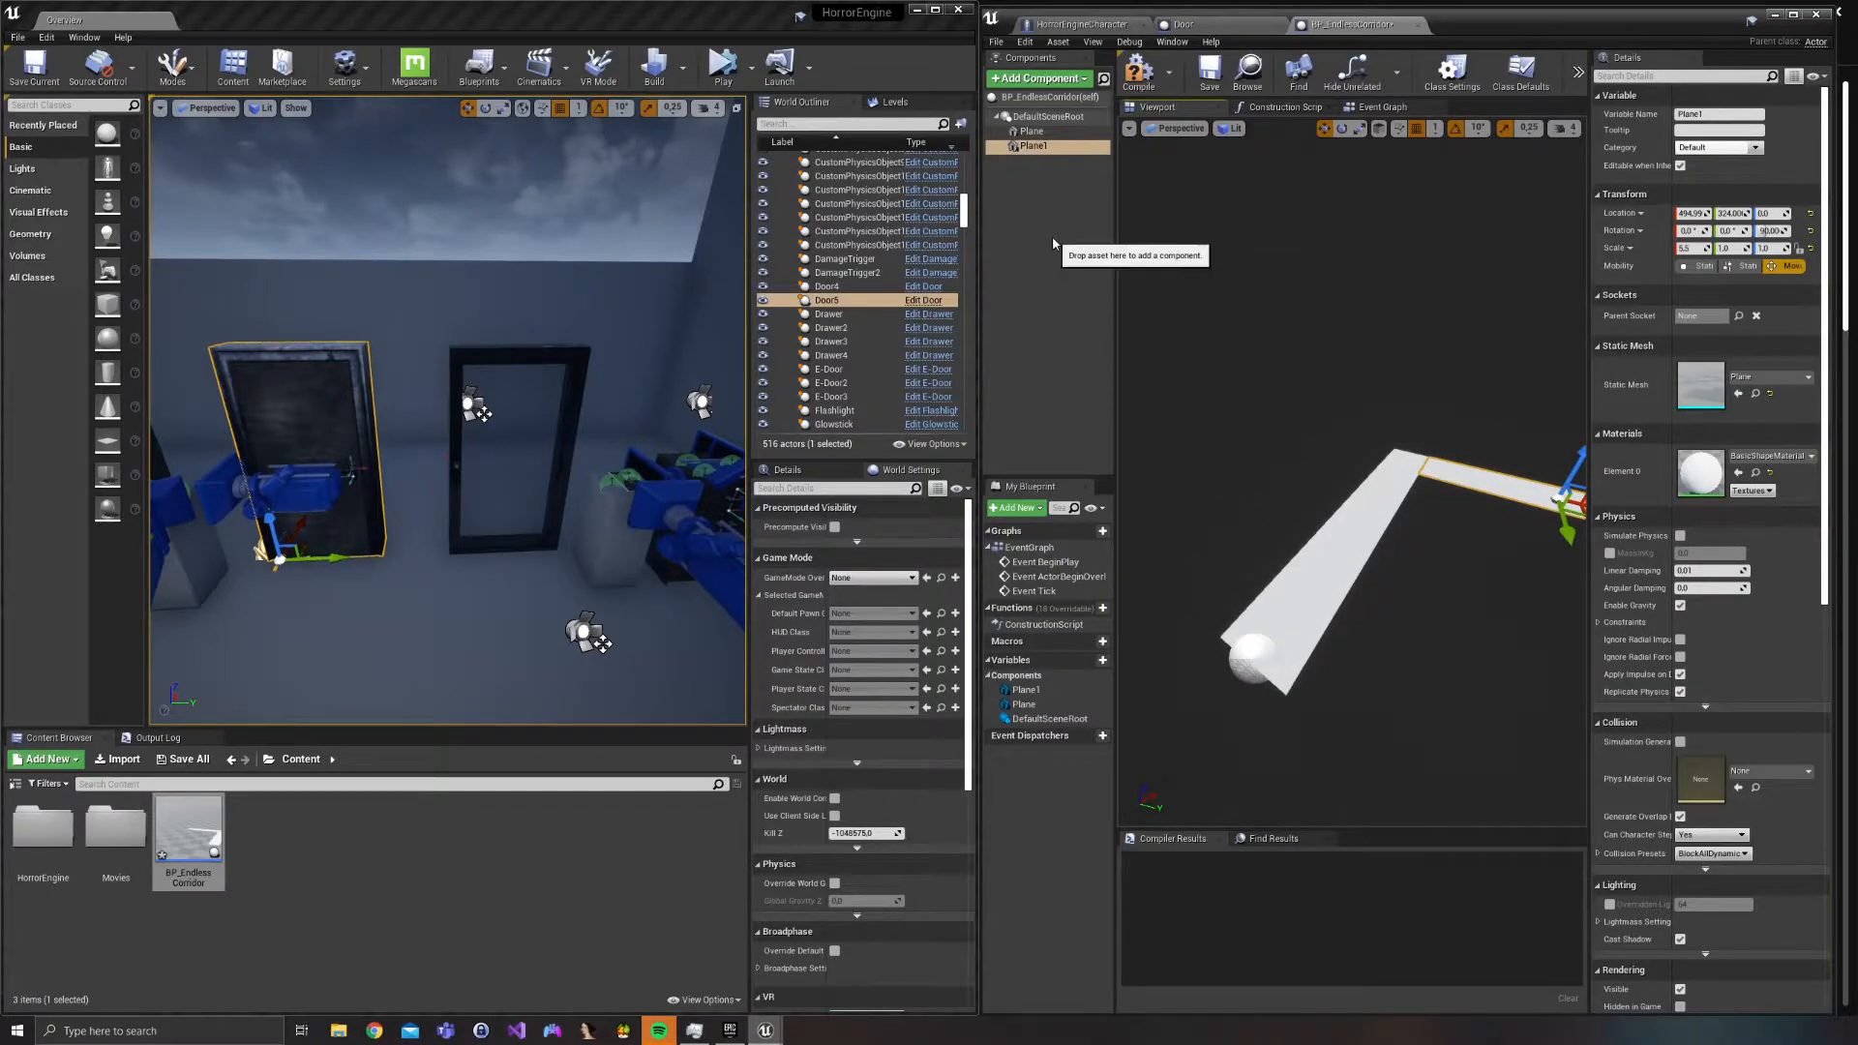
Add a Cube component and attach it to DefaultSceneRoot.
click(1037, 78)
click(1020, 303)
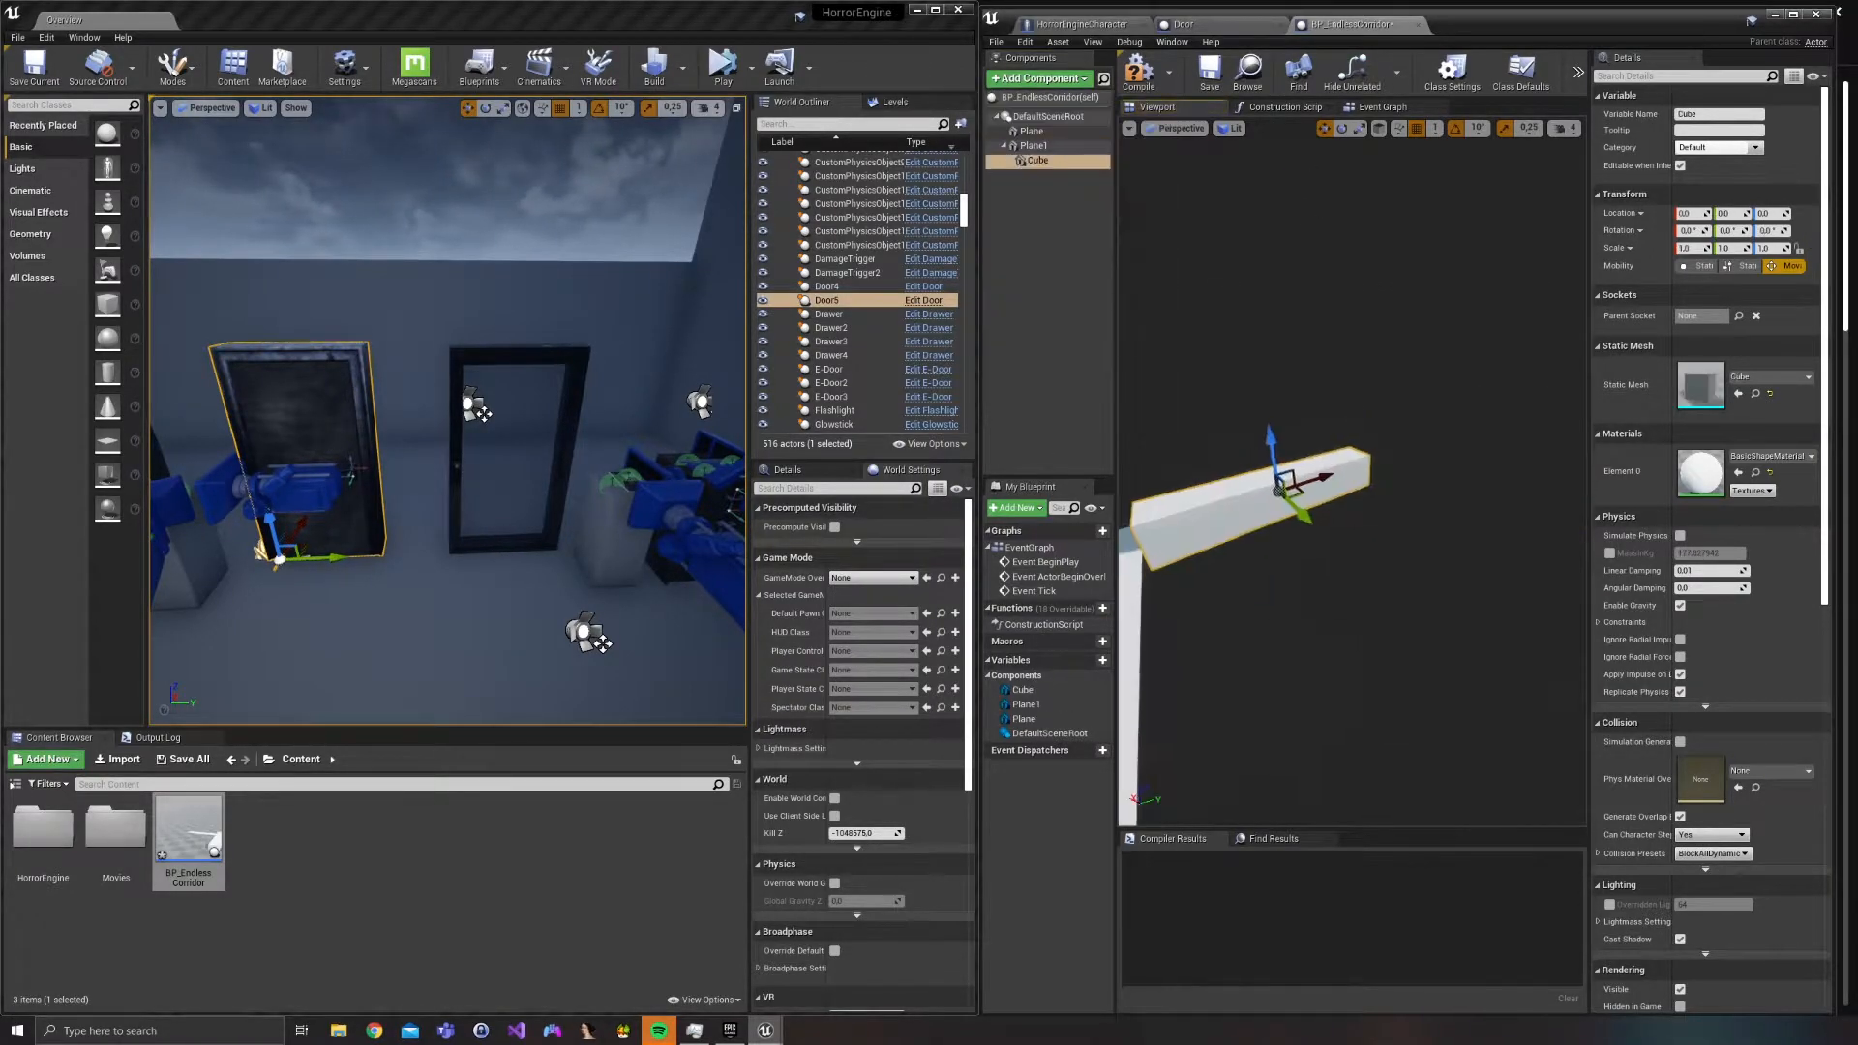
drag(1038, 161, 1051, 118)
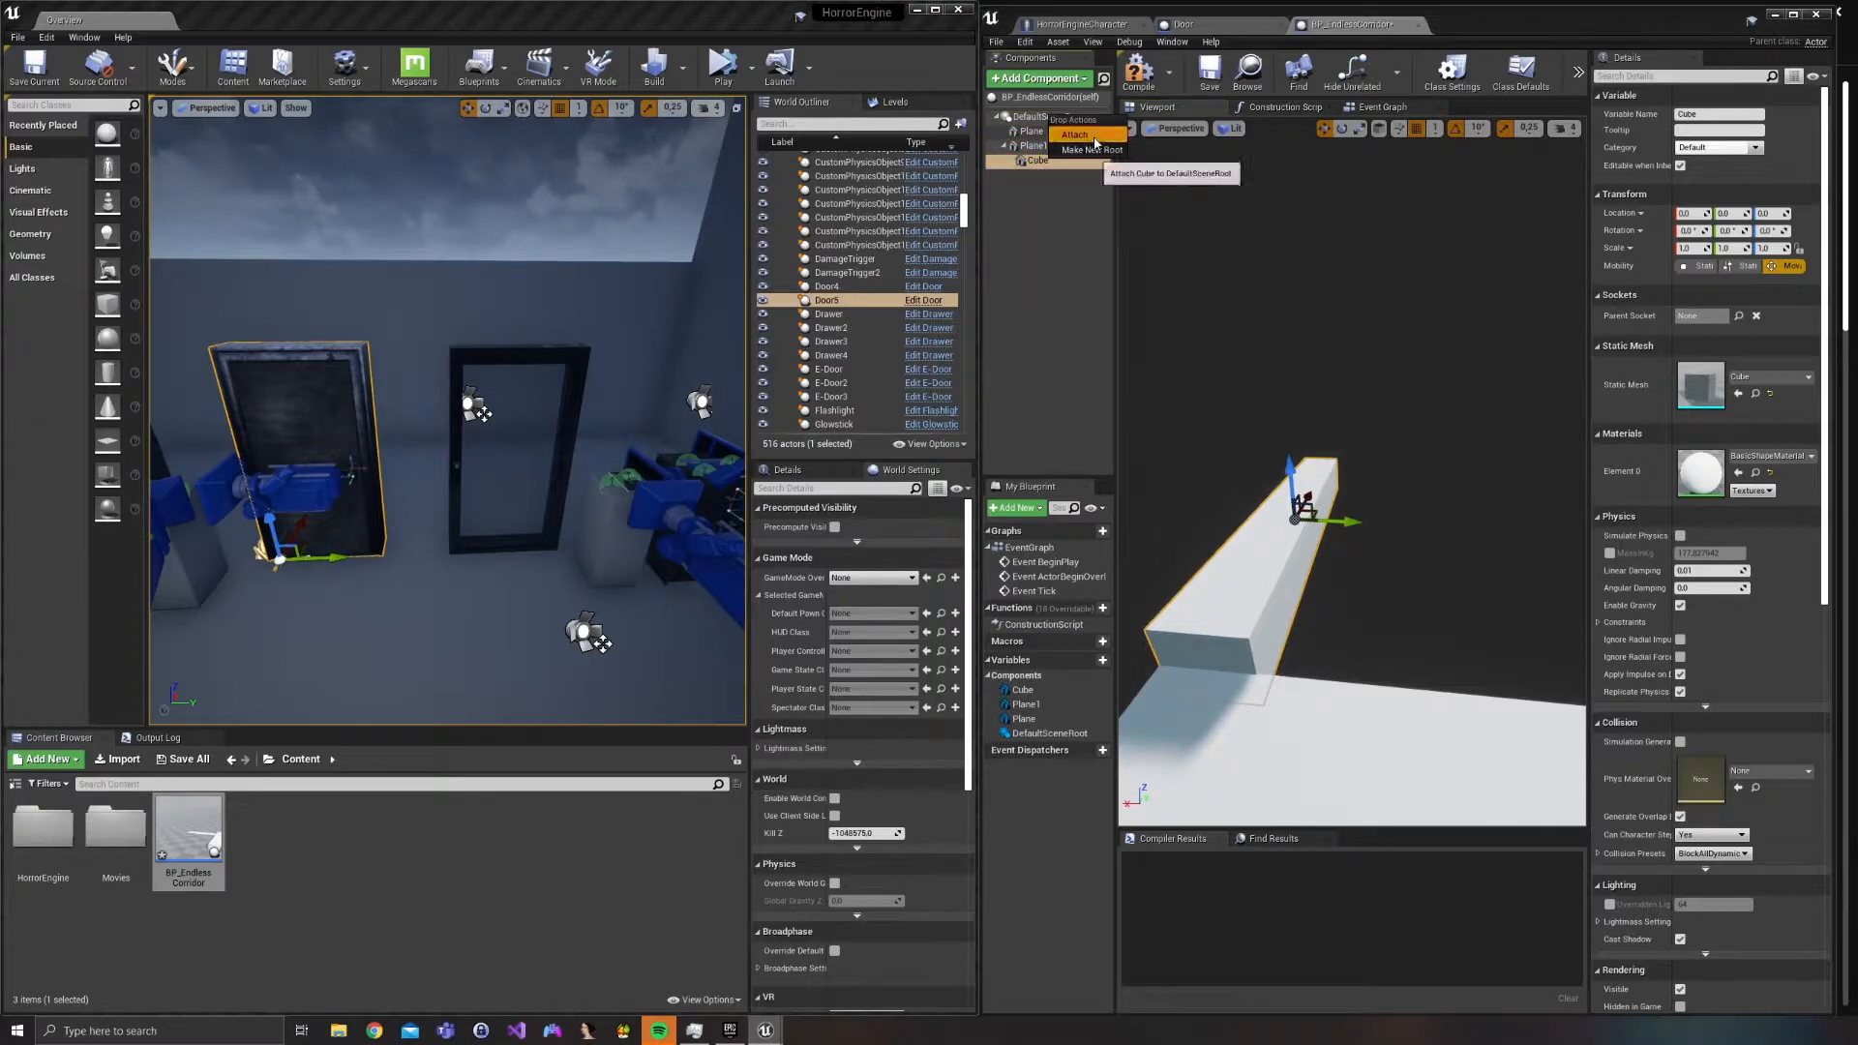
click(1074, 134)
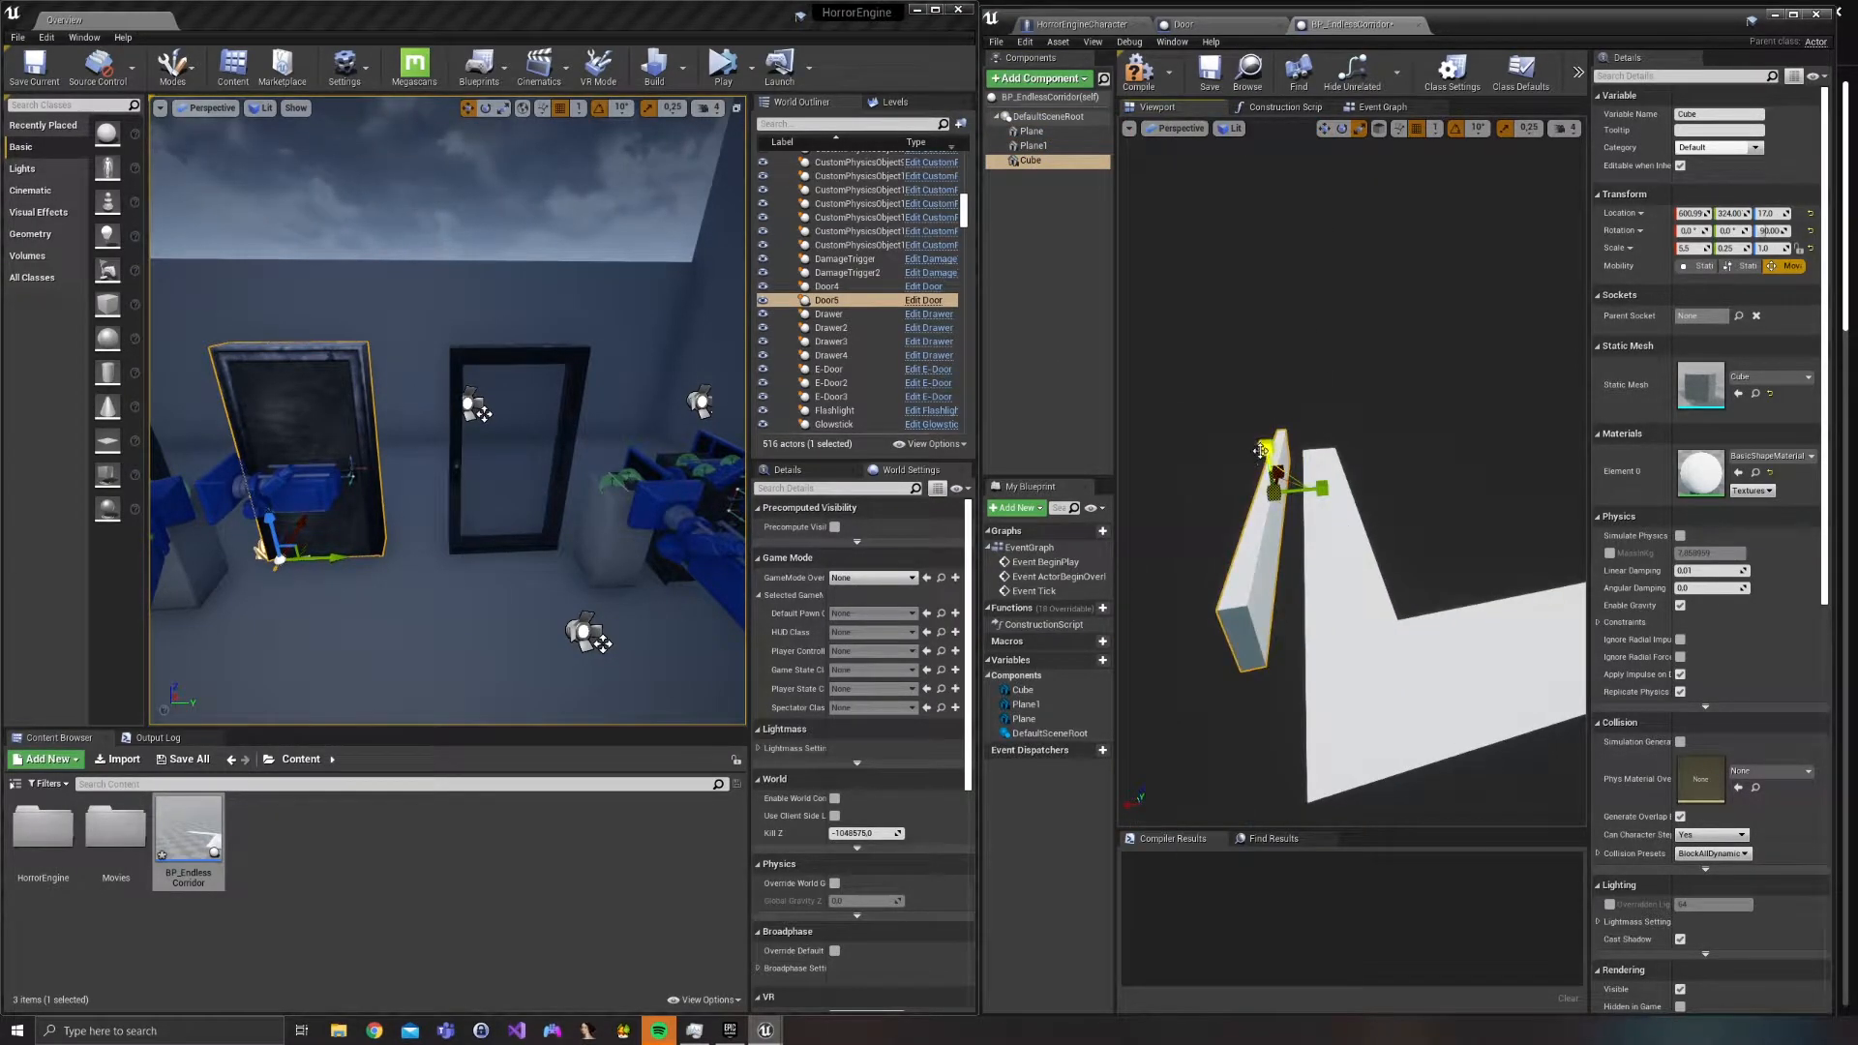
Scale the cube to a height of 2.5 and place it as a wall along one side of the second floor plane.
drag(1260, 451, 1257, 418)
mouse_move(1354, 387)
right_down()
mouse_move(1433, 368)
mouse_move(1374, 387)
mouse_move(1355, 368)
right_up()
click(1325, 129)
drag(1366, 531, 1395, 531)
drag(1345, 464, 1346, 398)
Duplicate the wall and move the copy to the opposite side of the second floor plane.
right_drag(1347, 398, 1209, 392)
right_drag(1352, 436, 1403, 445)
key(ctrl+w)
drag(1366, 482, 1418, 489)
Place another wall copy, turned parallel to the first floor plane, along that plane's outer side.
right_drag(1417, 489, 1480, 489)
drag(1359, 450, 1297, 438)
right_drag(1280, 543, 1297, 454)
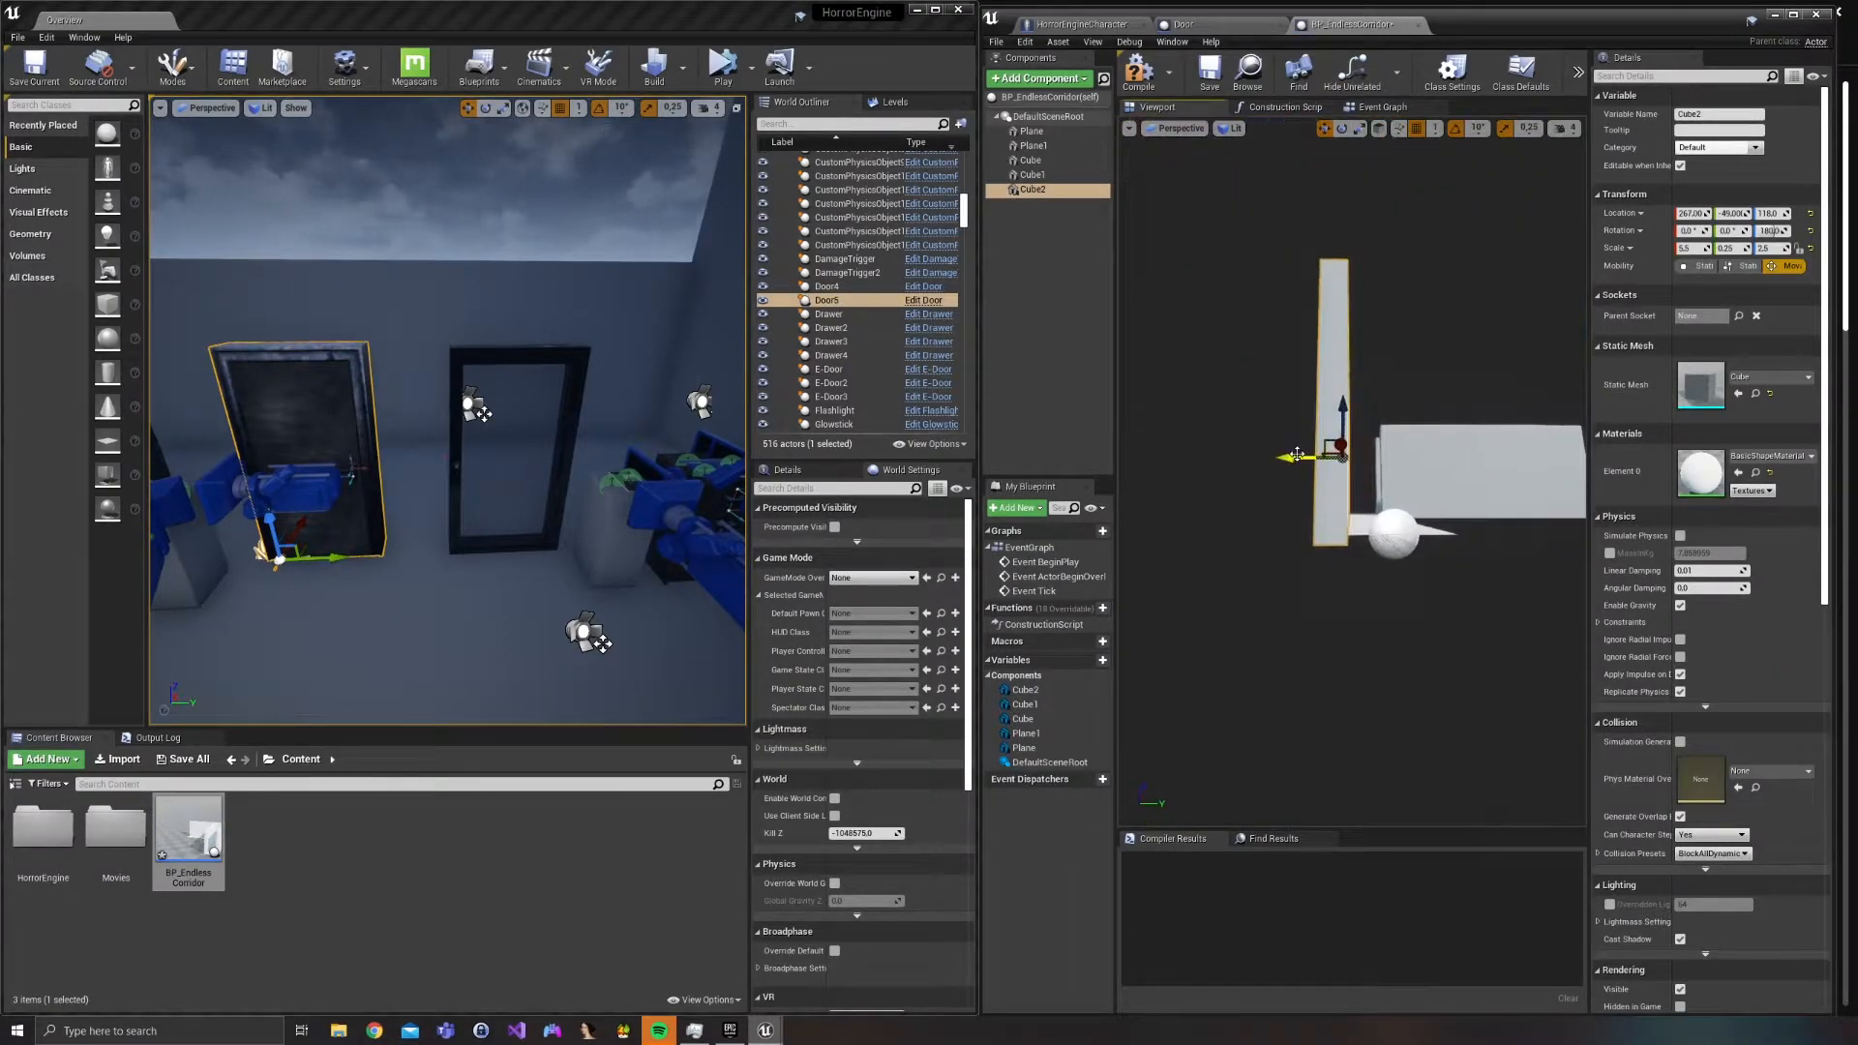
drag(1284, 457, 1280, 457)
Duplicate the outer wall across to the inner side of the first floor plane.
right_drag(1280, 457, 1316, 469)
alt+drag(1172, 498, 1268, 500)
right_drag(1267, 500, 1307, 518)
drag(1266, 498, 1287, 495)
Shorten the first corridor section's inner wall to an X scale of 4.5 and align it at about X 220, Y 63.
click(1131, 520)
click(1353, 484)
right_drag(1353, 484, 1423, 504)
drag(1372, 516, 1343, 514)
click(1325, 130)
right_drag(1341, 387, 1378, 353)
mouse_move(1363, 495)
mouse_down()
mouse_move(1399, 489)
mouse_move(1372, 493)
mouse_up()
click(1360, 129)
click(1325, 129)
right_drag(1330, 339, 1292, 407)
drag(1296, 422, 1303, 424)
right_drag(1302, 425, 1365, 387)
Add a Child Actor component named Door and attach it to DefaultSceneRoot.
click(1036, 78)
text(chil)
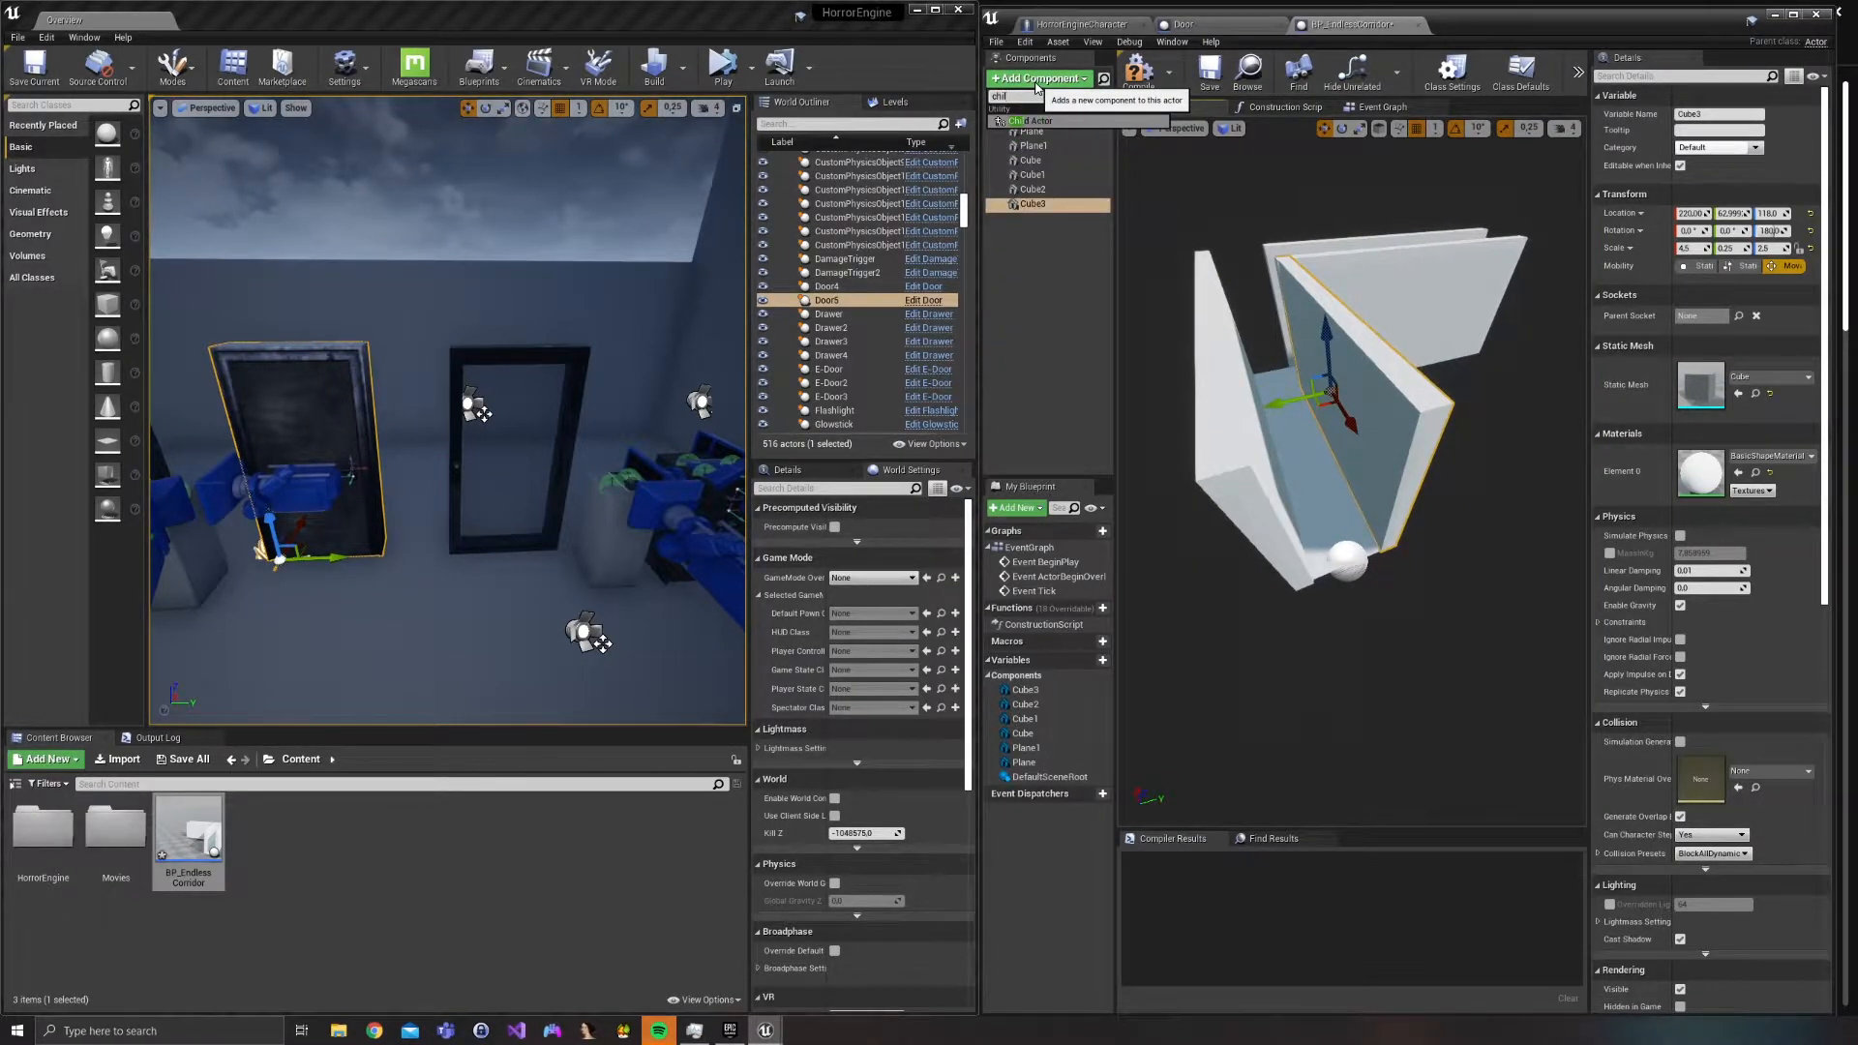
key(Return)
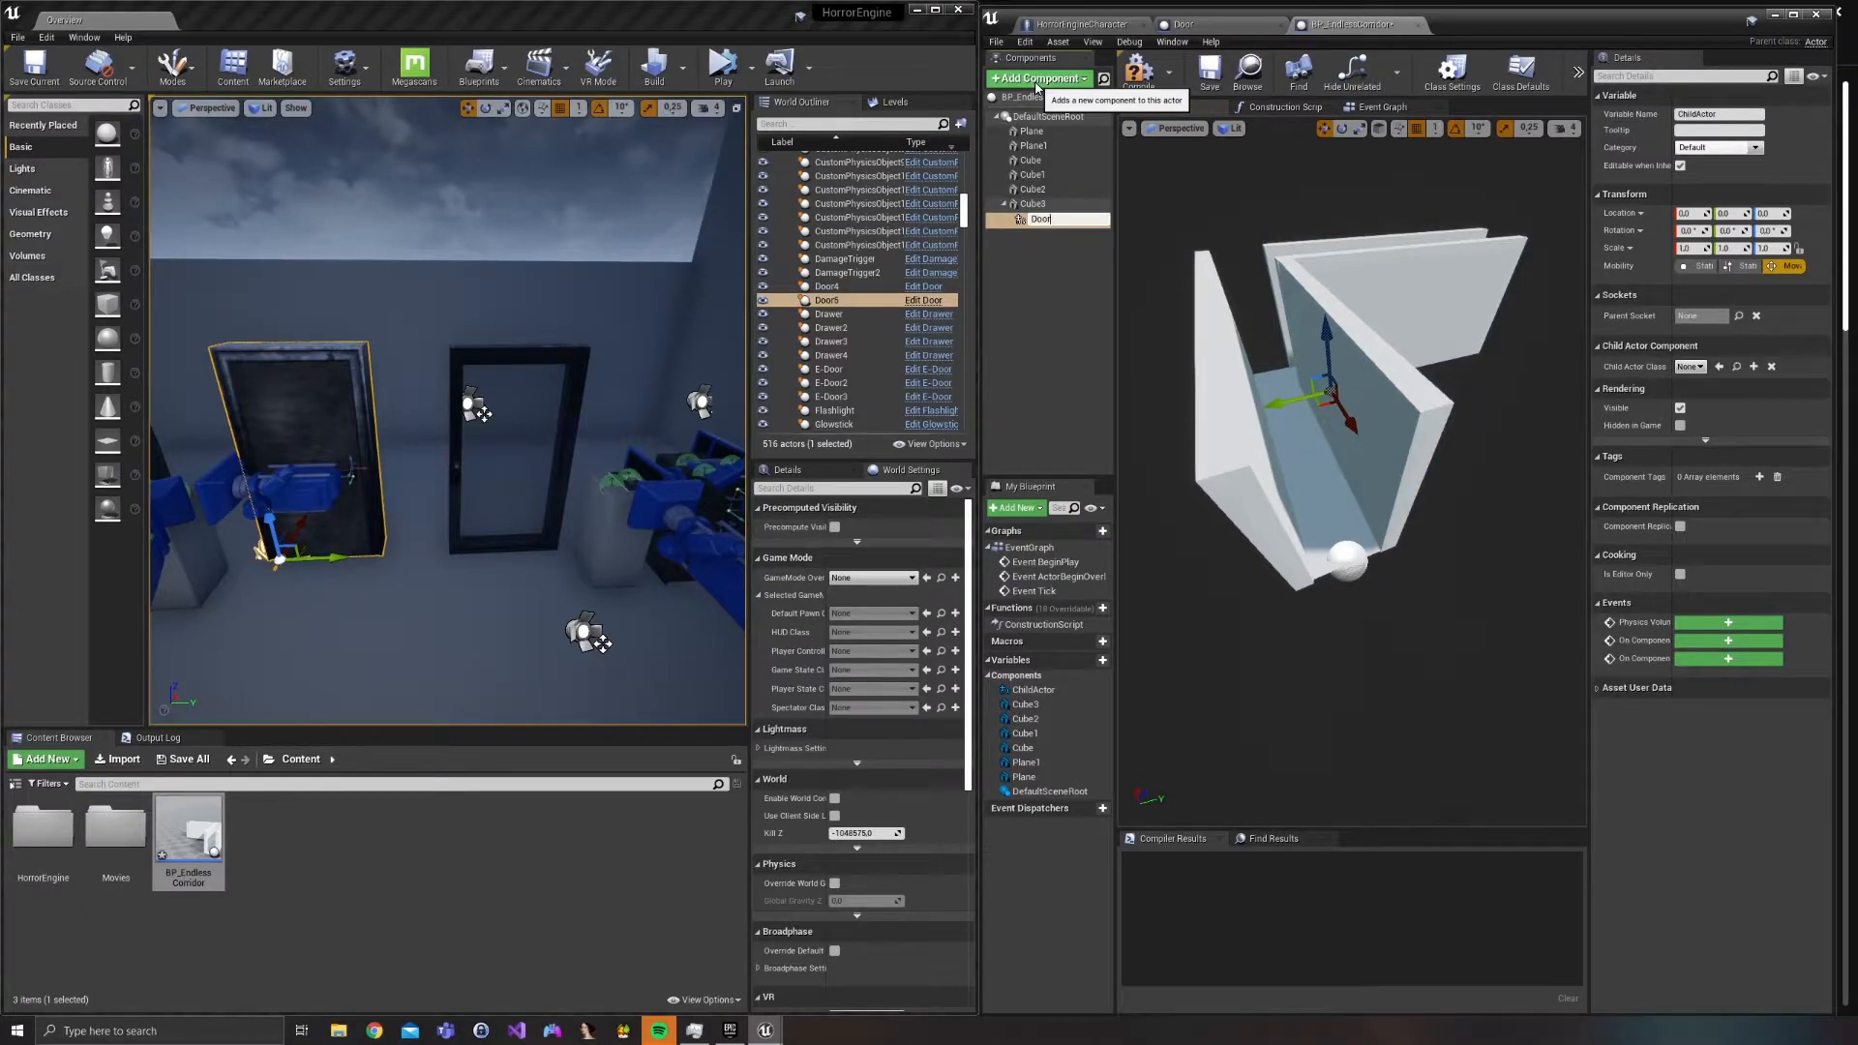
drag(1036, 219, 1016, 122)
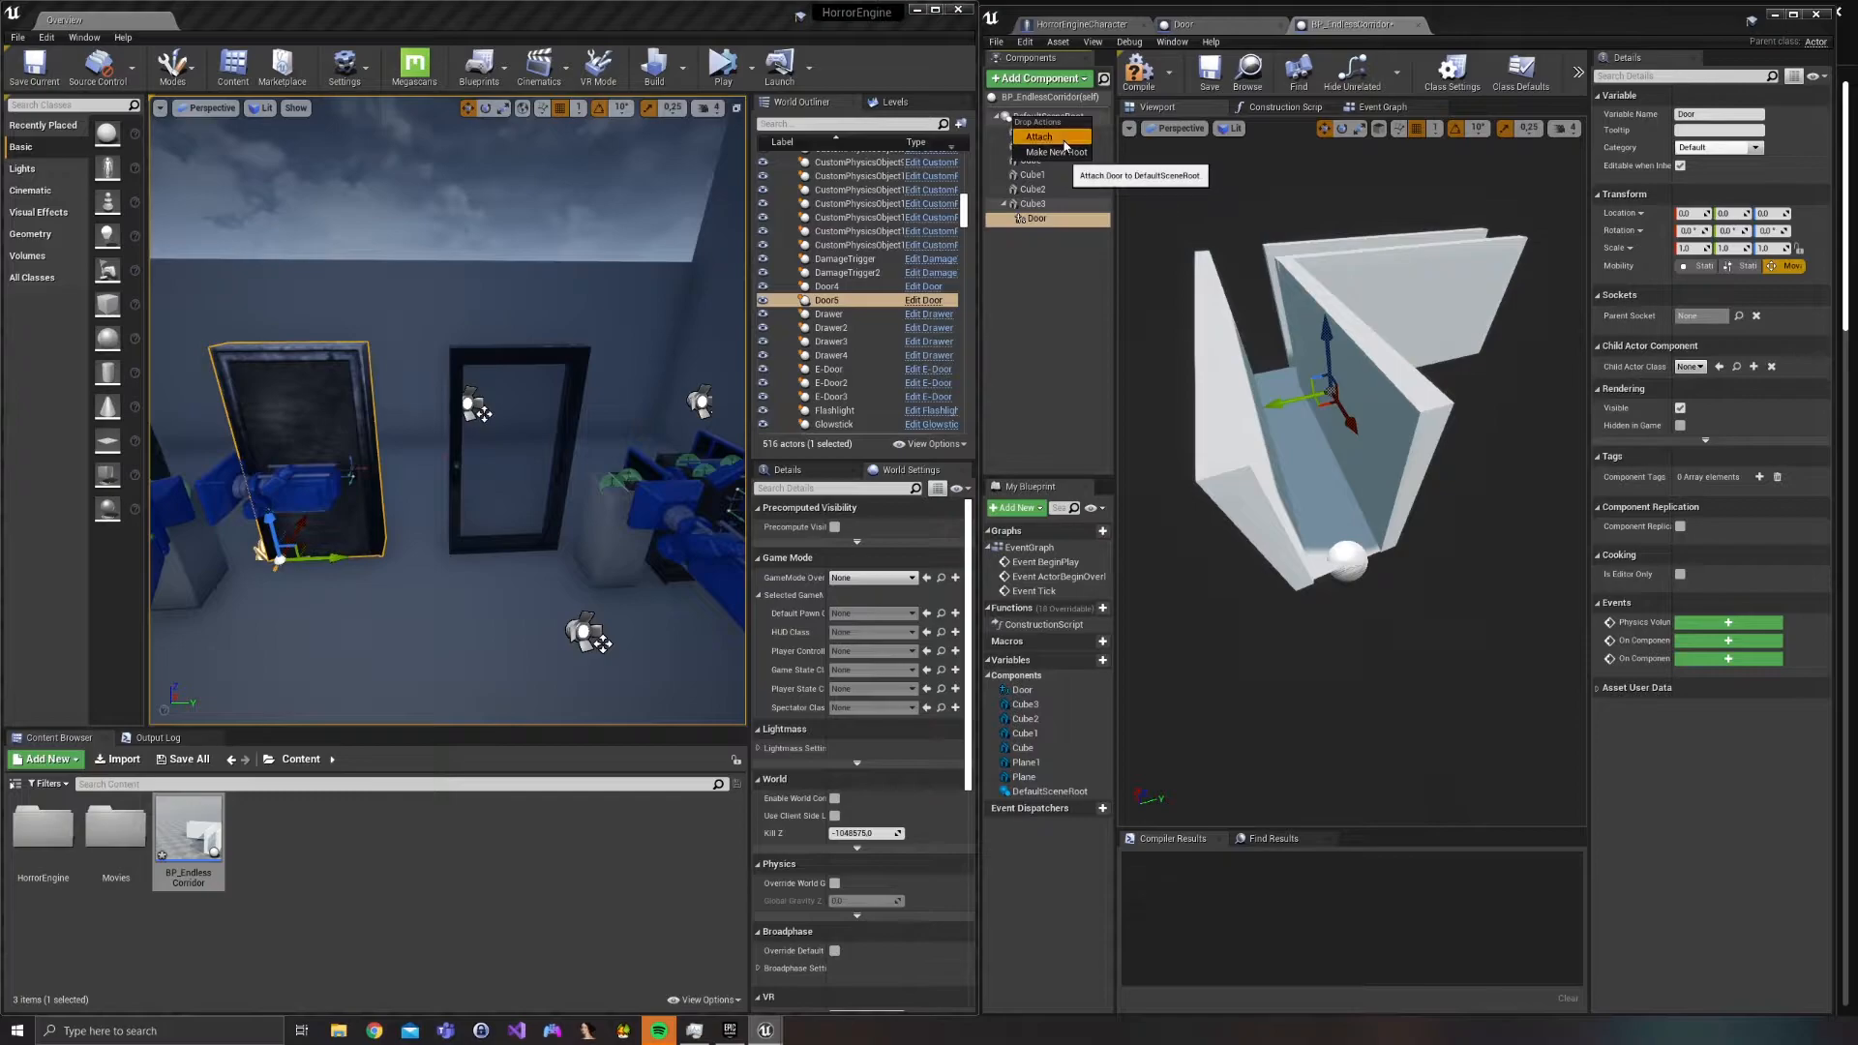
click(1062, 141)
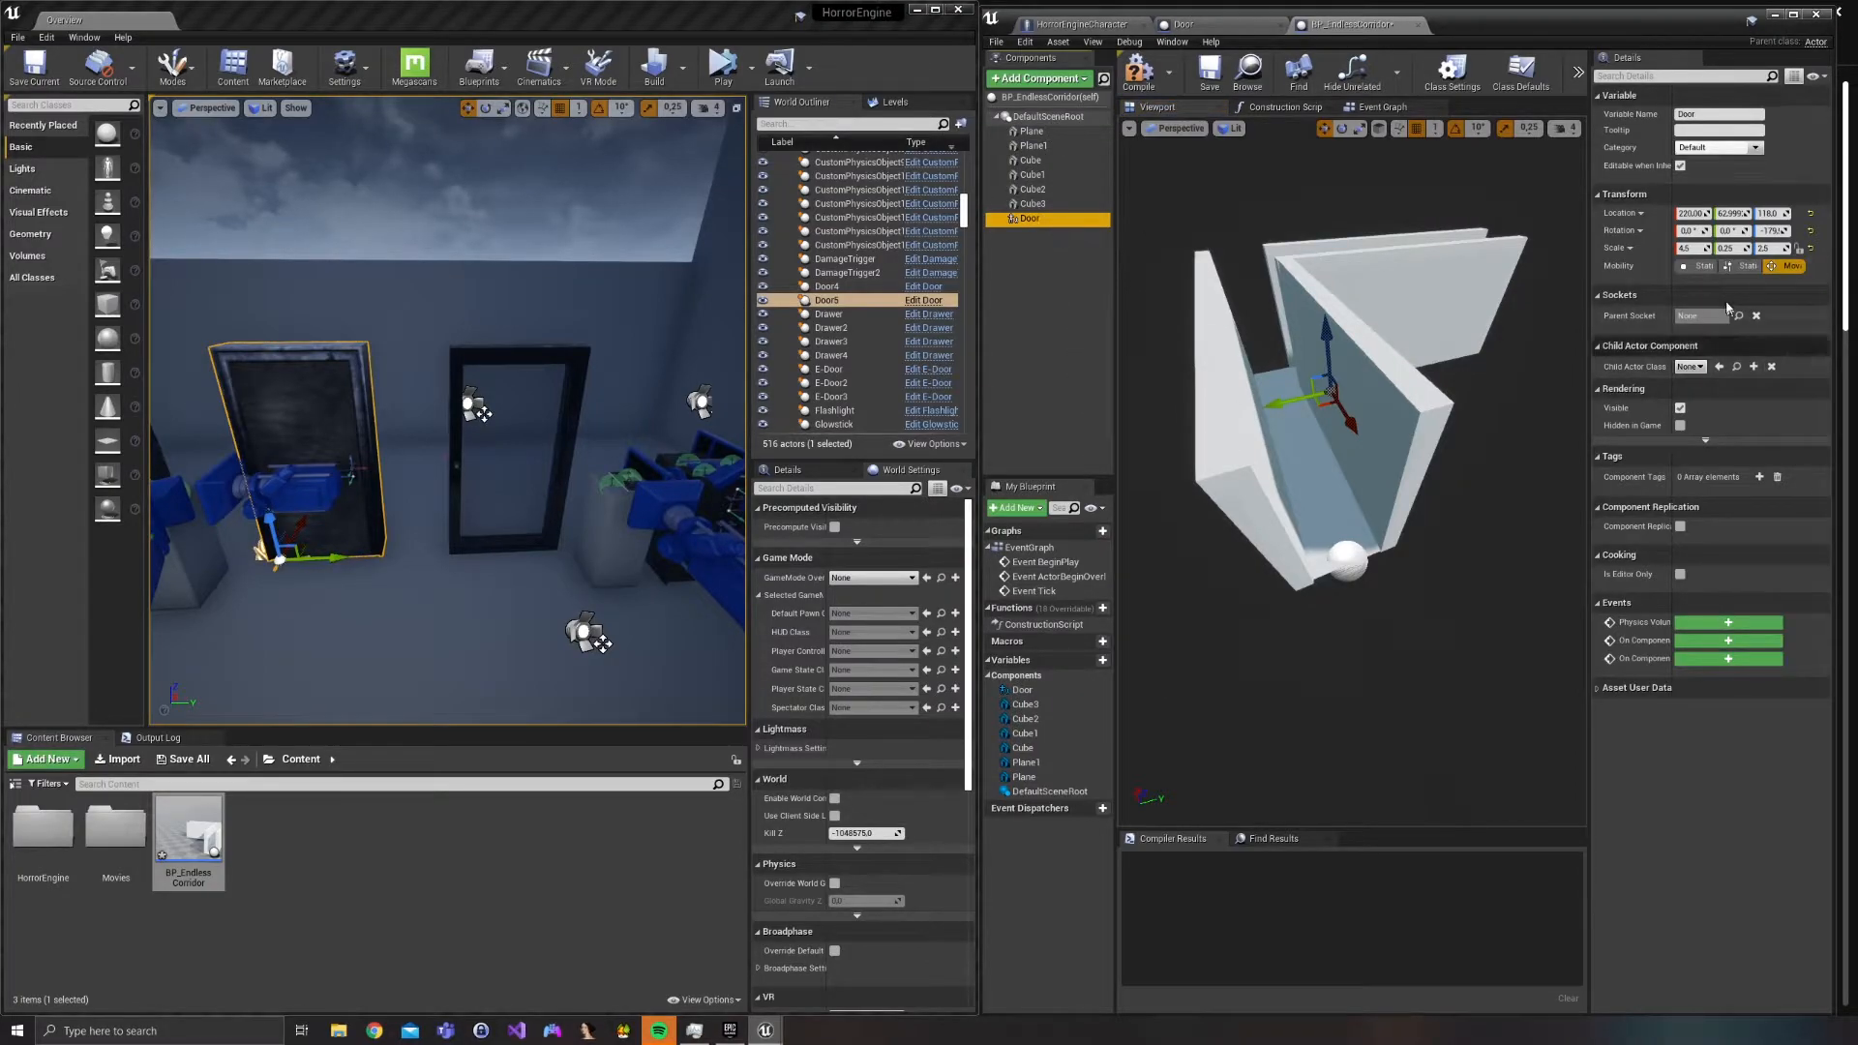
Set the Door component's child actor class to Door and reset its scale to default.
click(1688, 365)
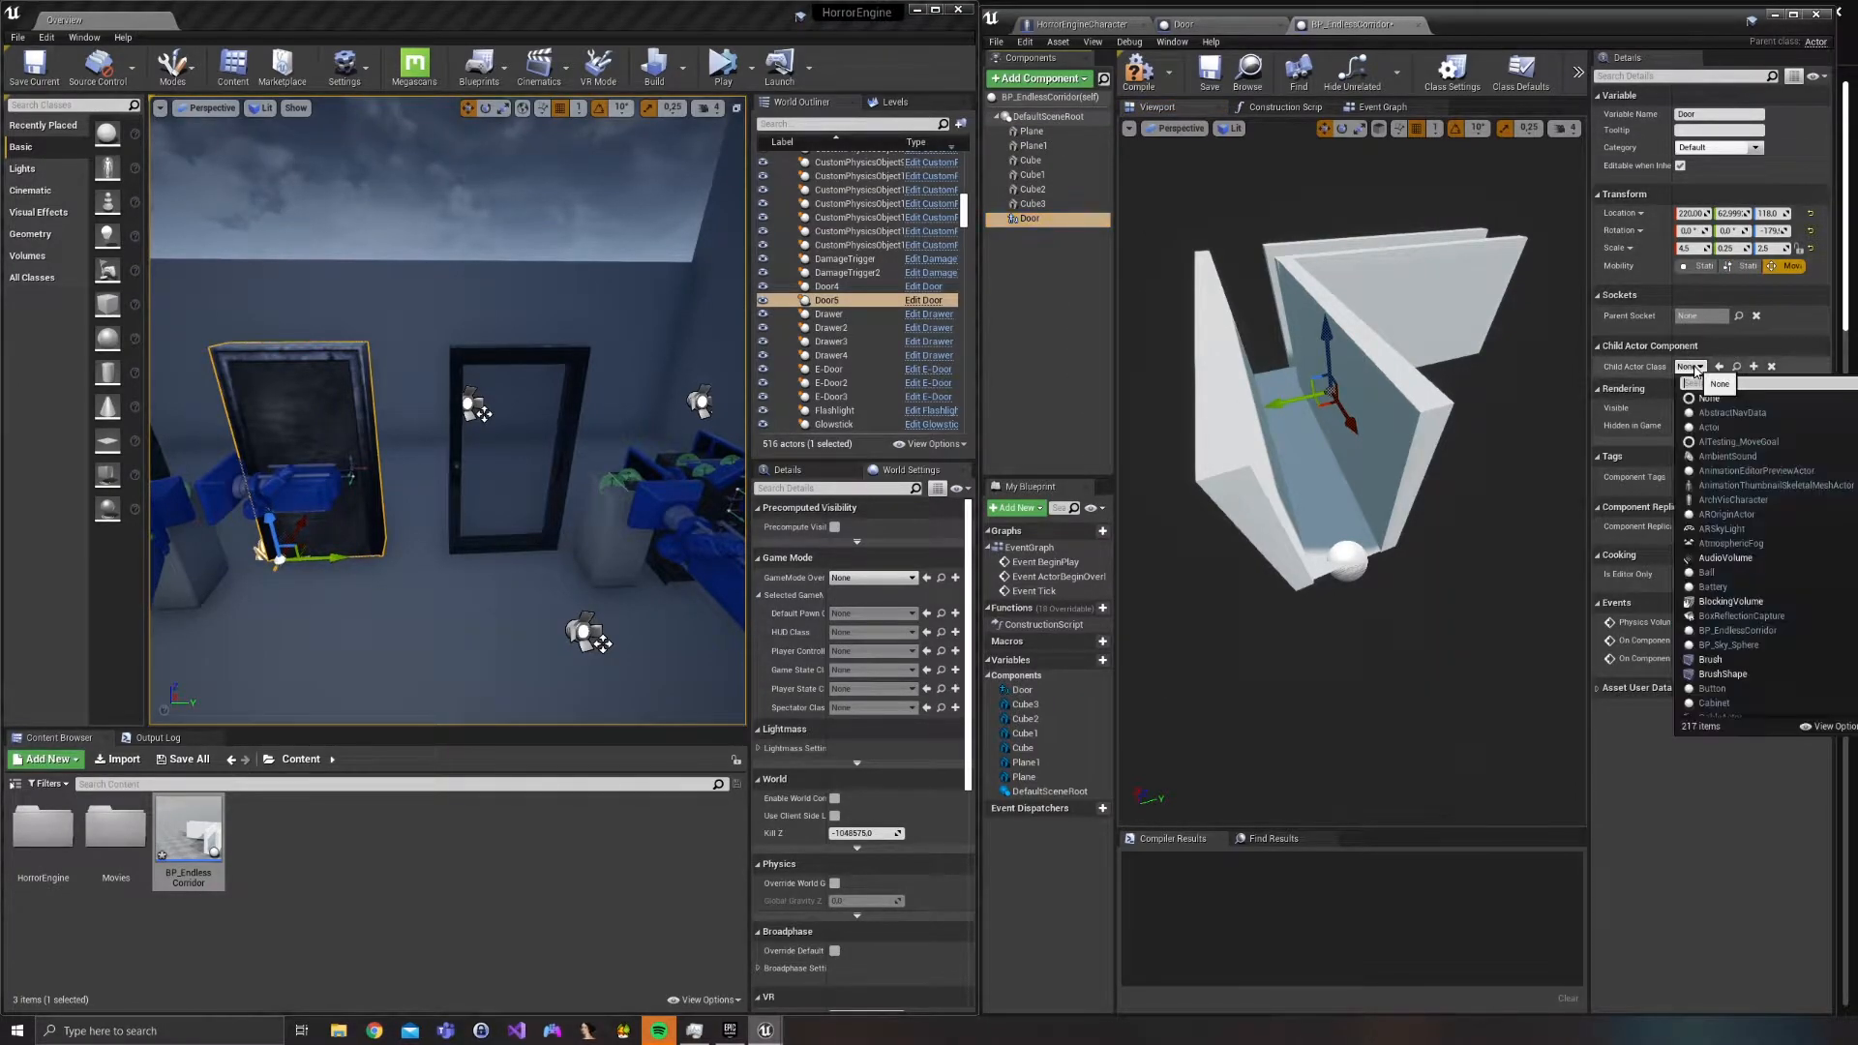
text(door)
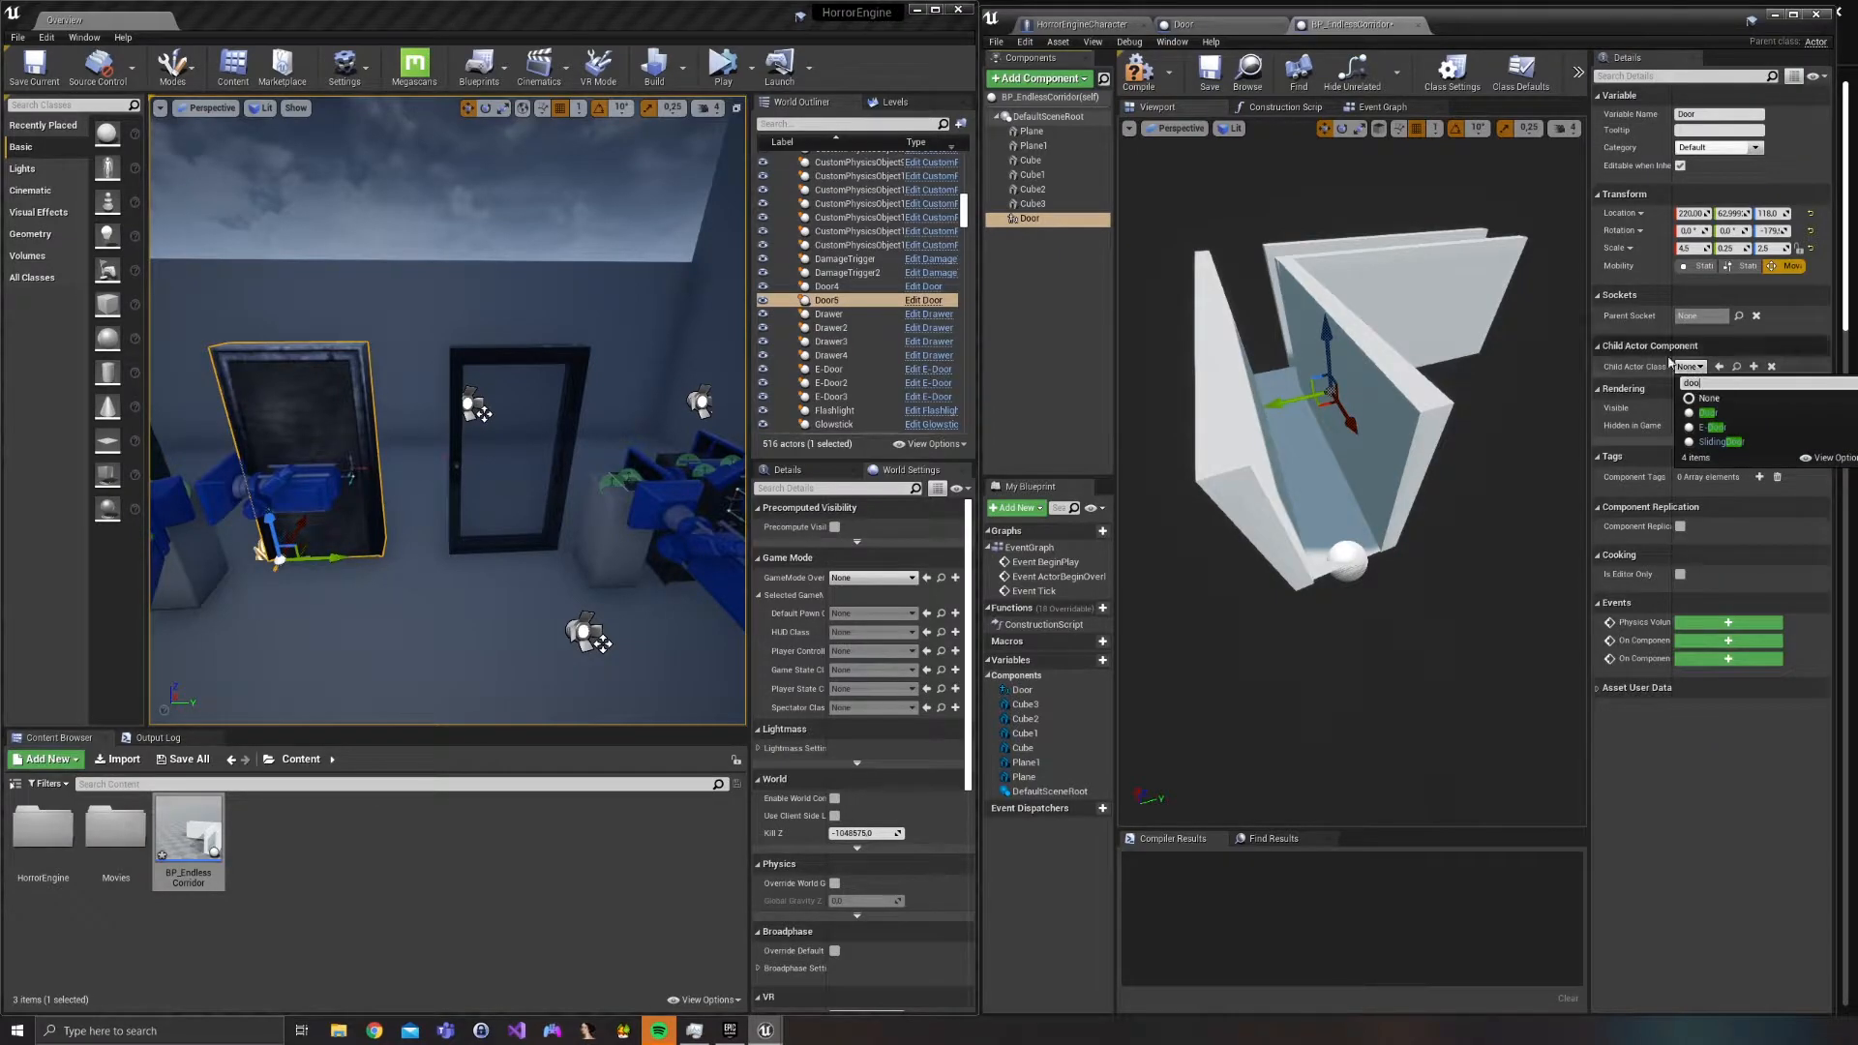
click(1776, 420)
right_drag(1431, 573, 1336, 513)
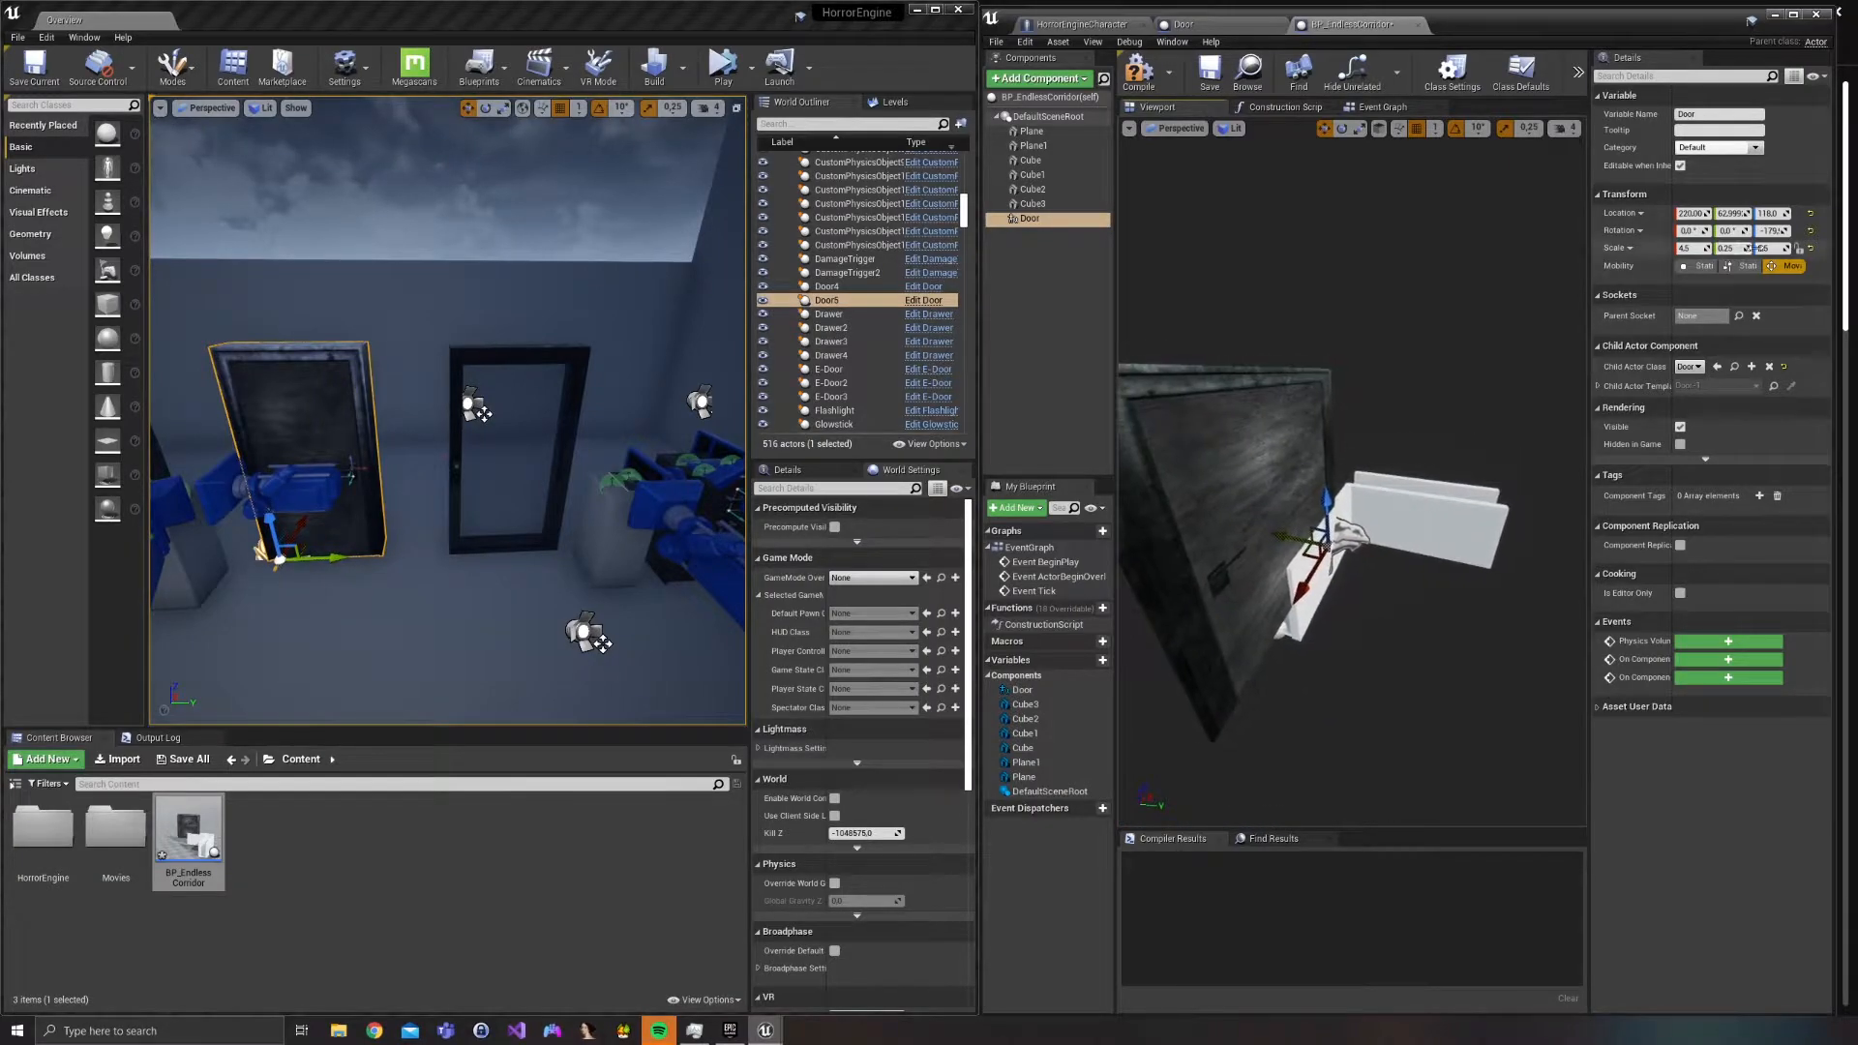
click(1810, 249)
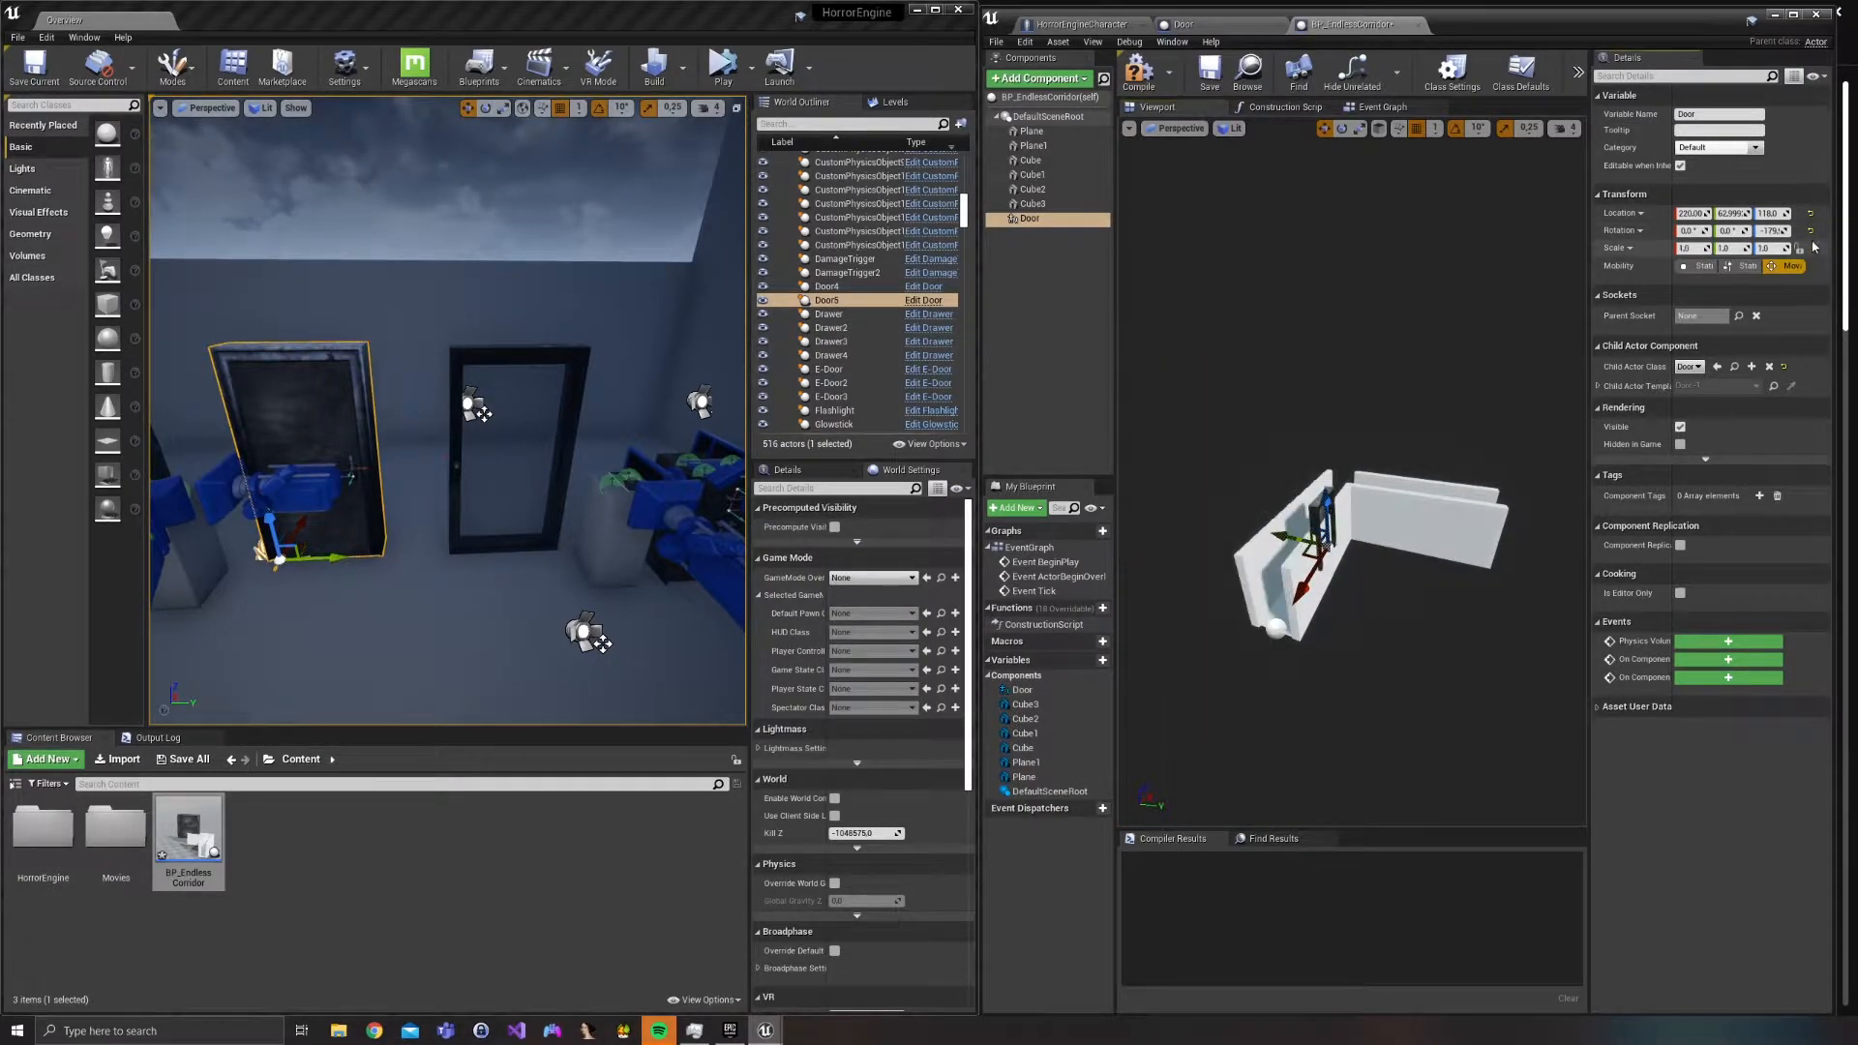
Move the door to the corridor's open end and lower it to floor level at Z -11.
mouse_move(1272, 578)
right_down()
mouse_move(1442, 575)
mouse_move(1251, 585)
right_up()
drag(1301, 529, 1347, 518)
mouse_move(1486, 506)
right_down()
mouse_move(1374, 498)
mouse_move(1486, 505)
right_up()
drag(1424, 472, 1408, 716)
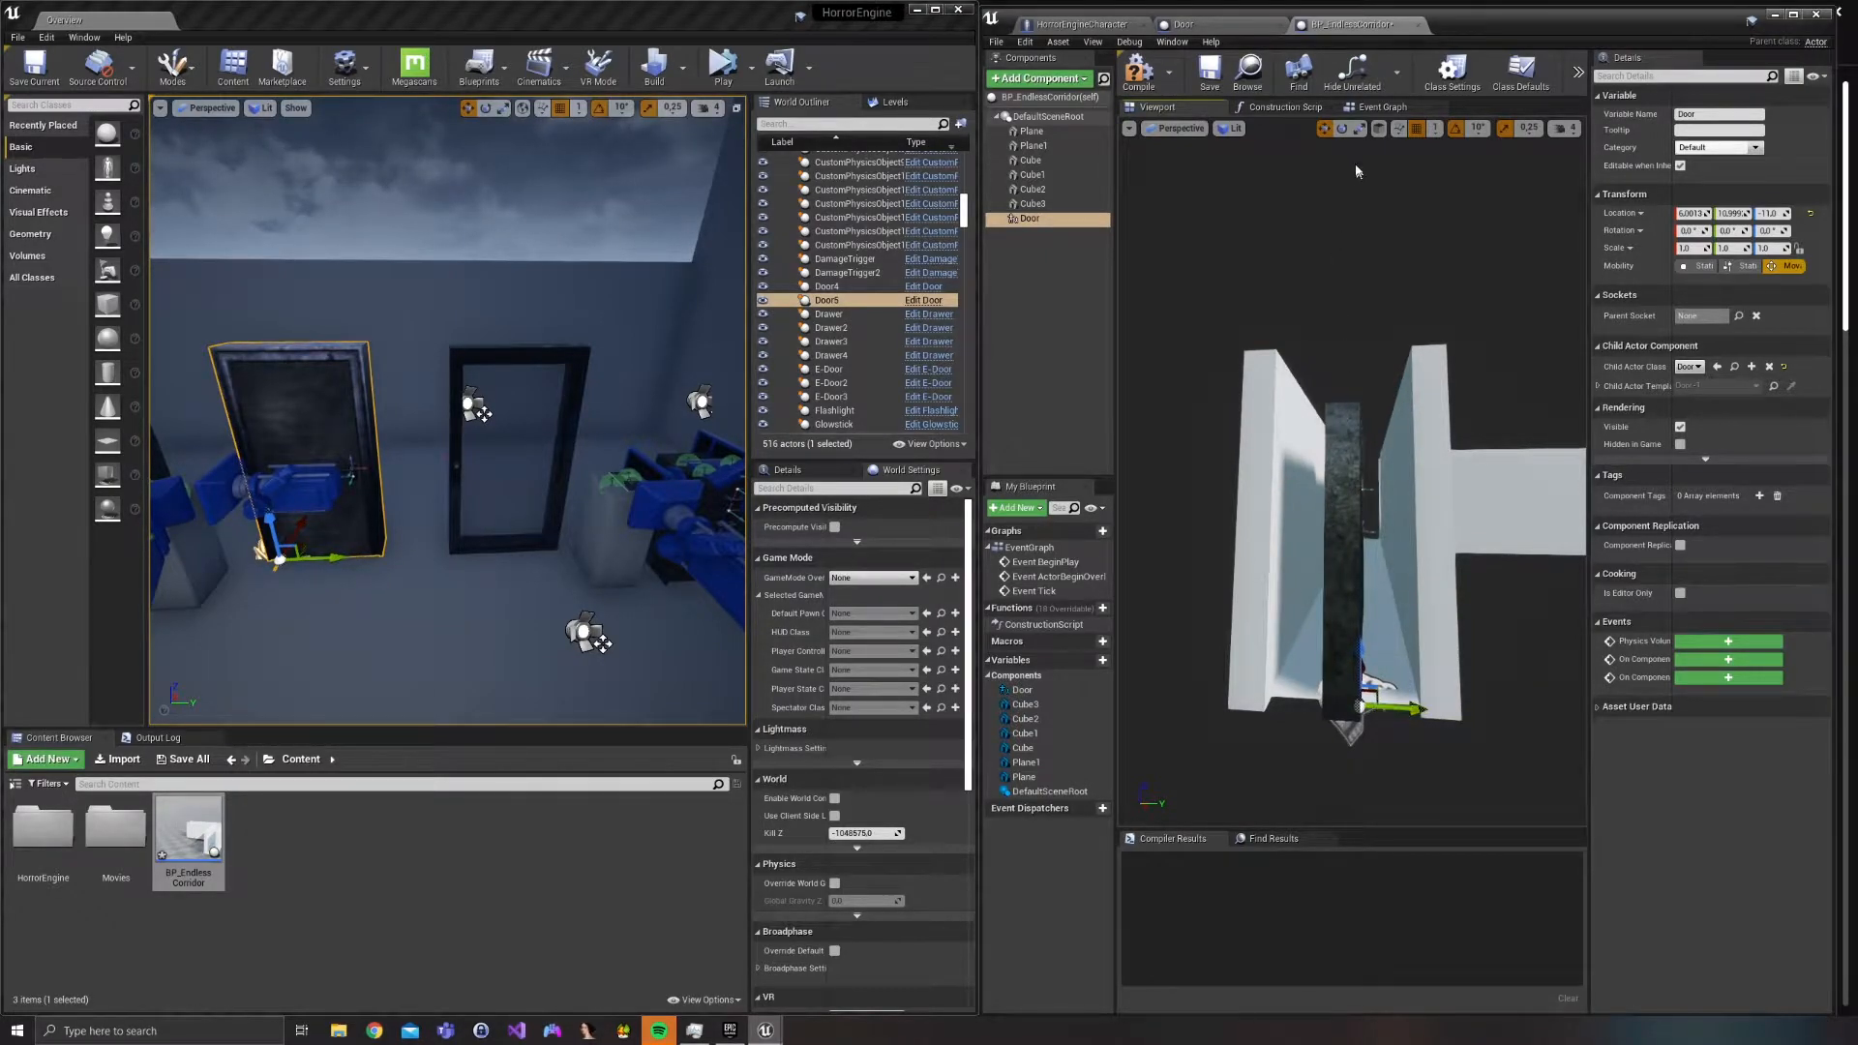
Rotate the door -90° about the vertical axis and centre it in the corridor opening at about Y 42.
click(1341, 131)
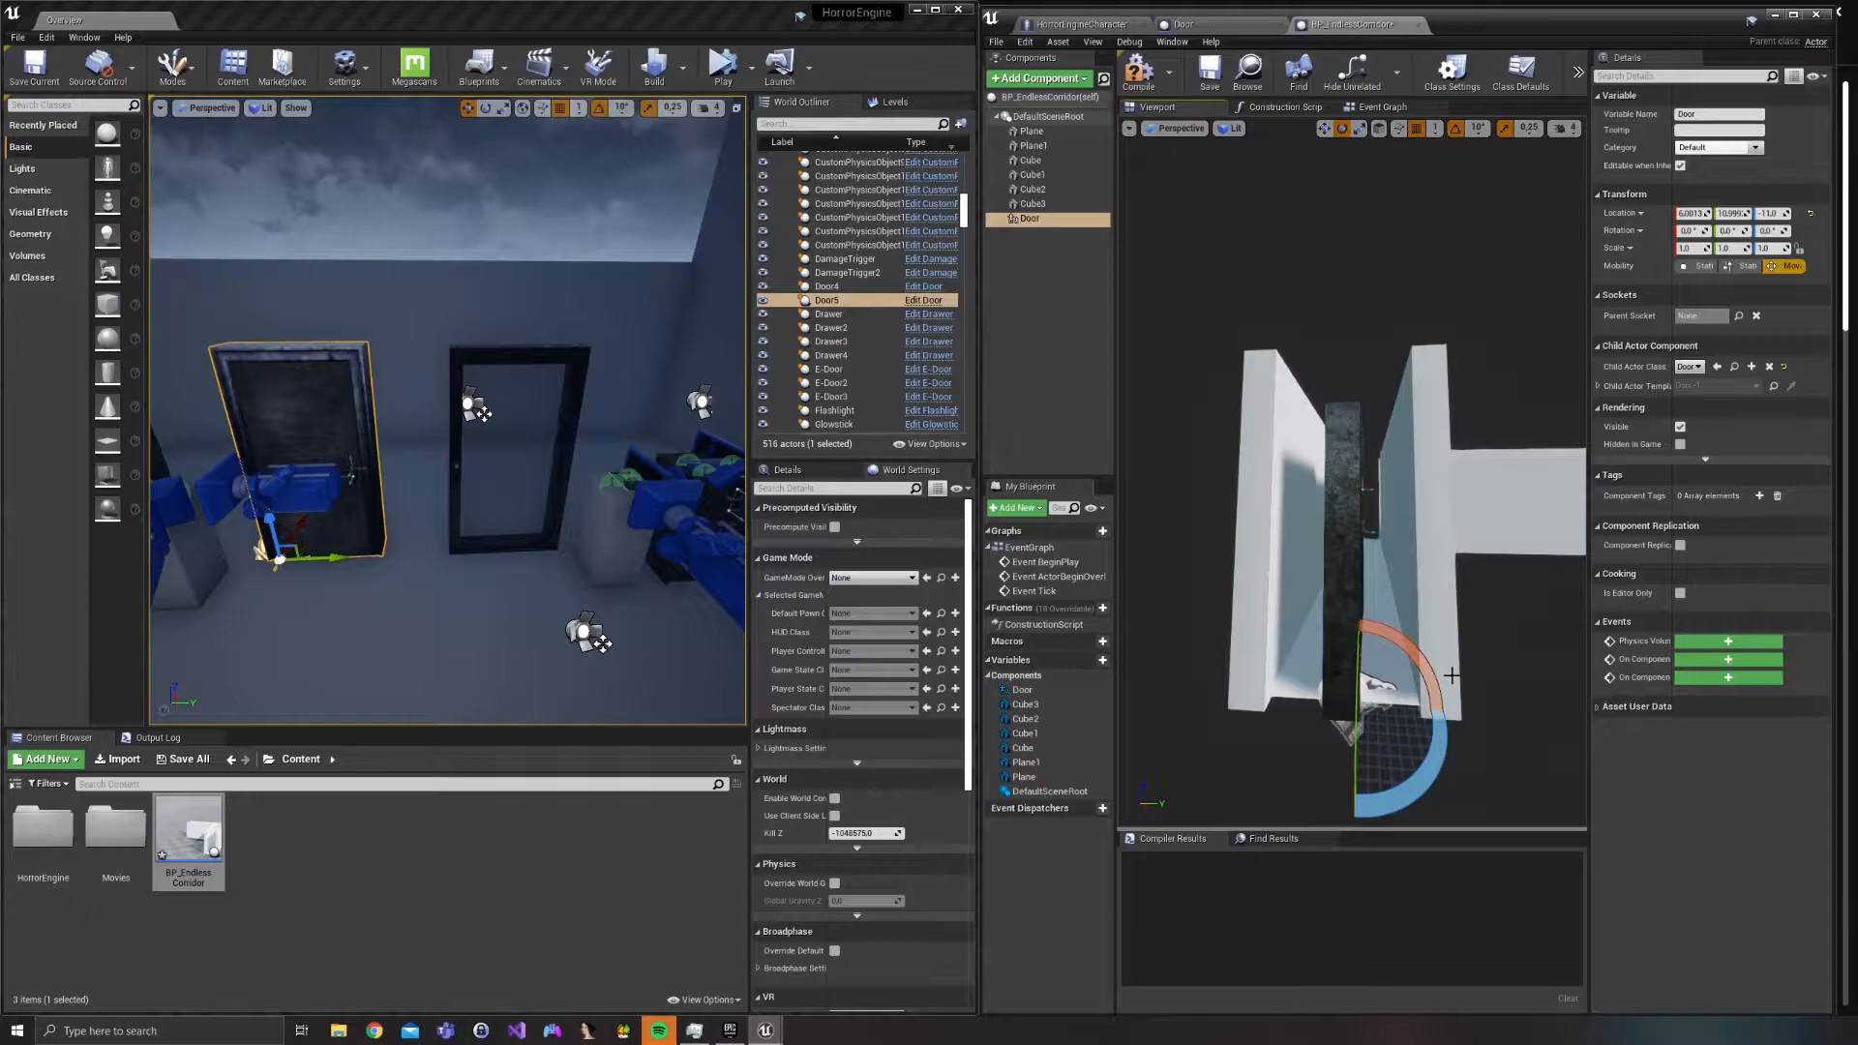
right_drag(1448, 685, 1423, 647)
drag(1292, 570, 1340, 571)
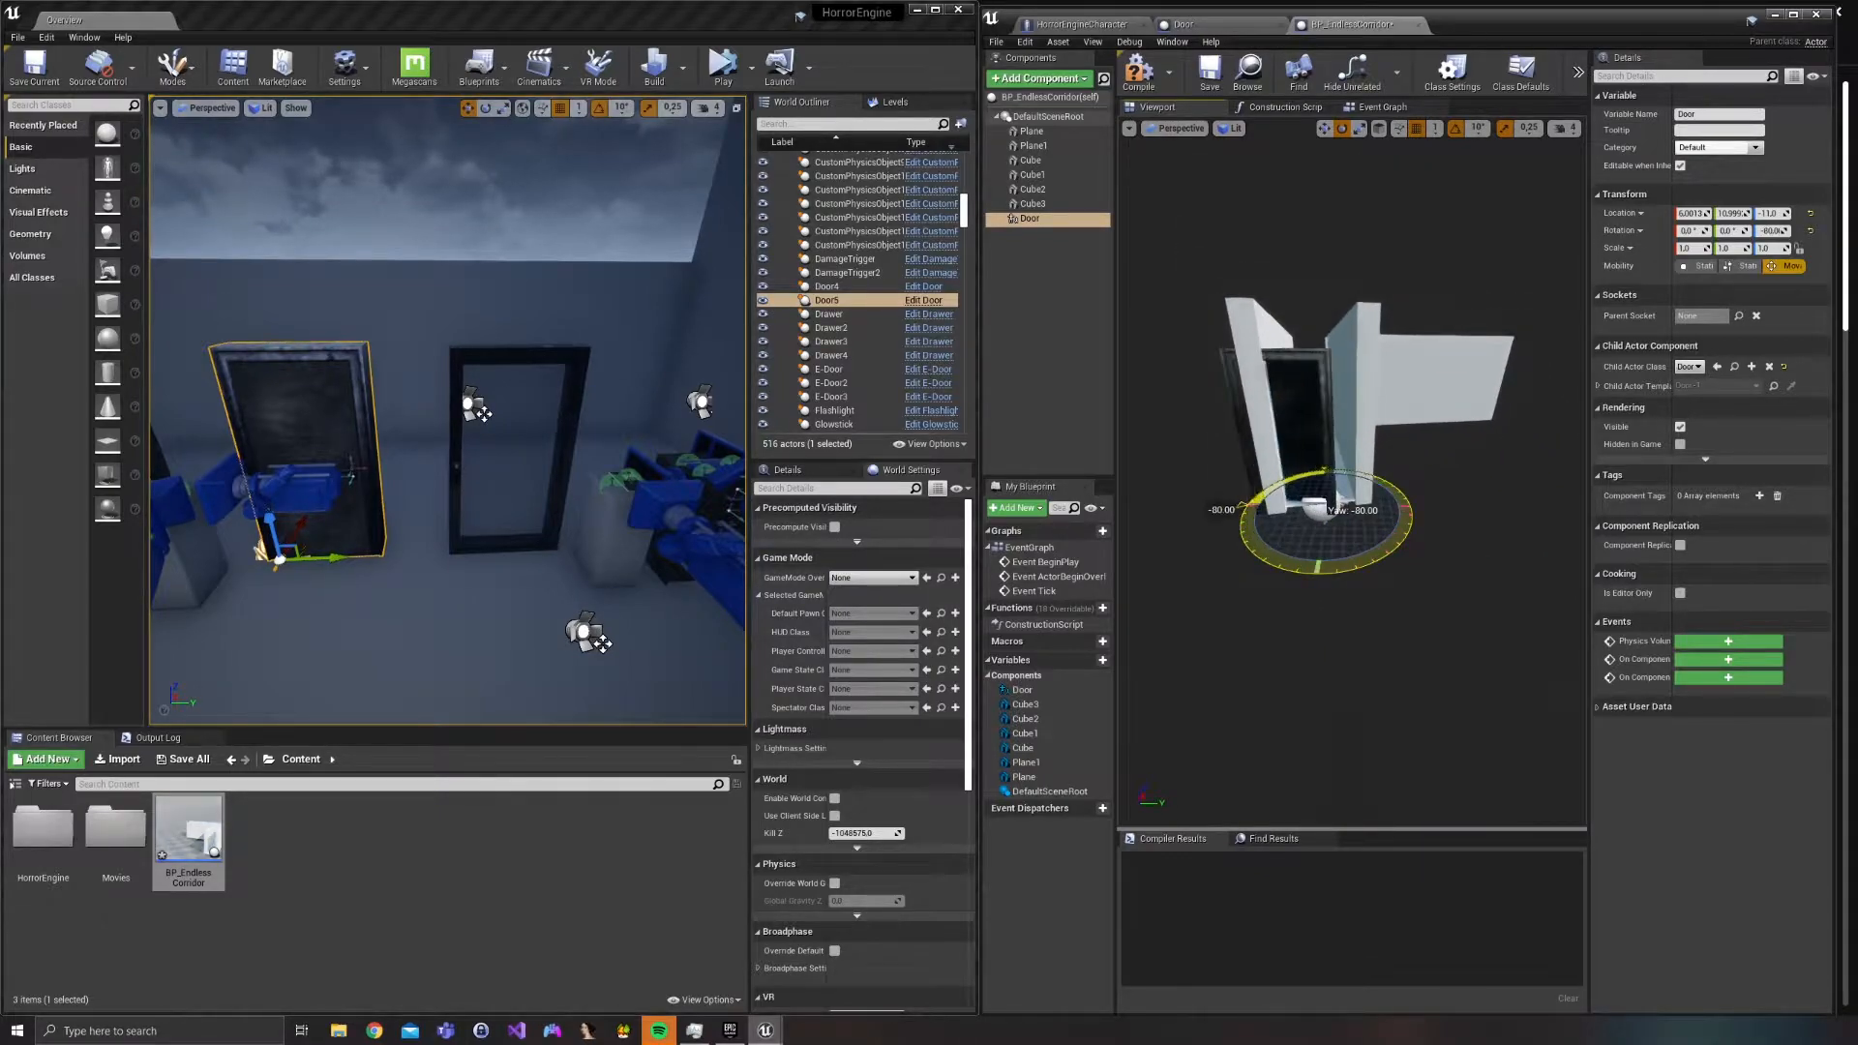
click(1326, 130)
right_drag(1355, 407, 1327, 416)
drag(1329, 531, 1368, 536)
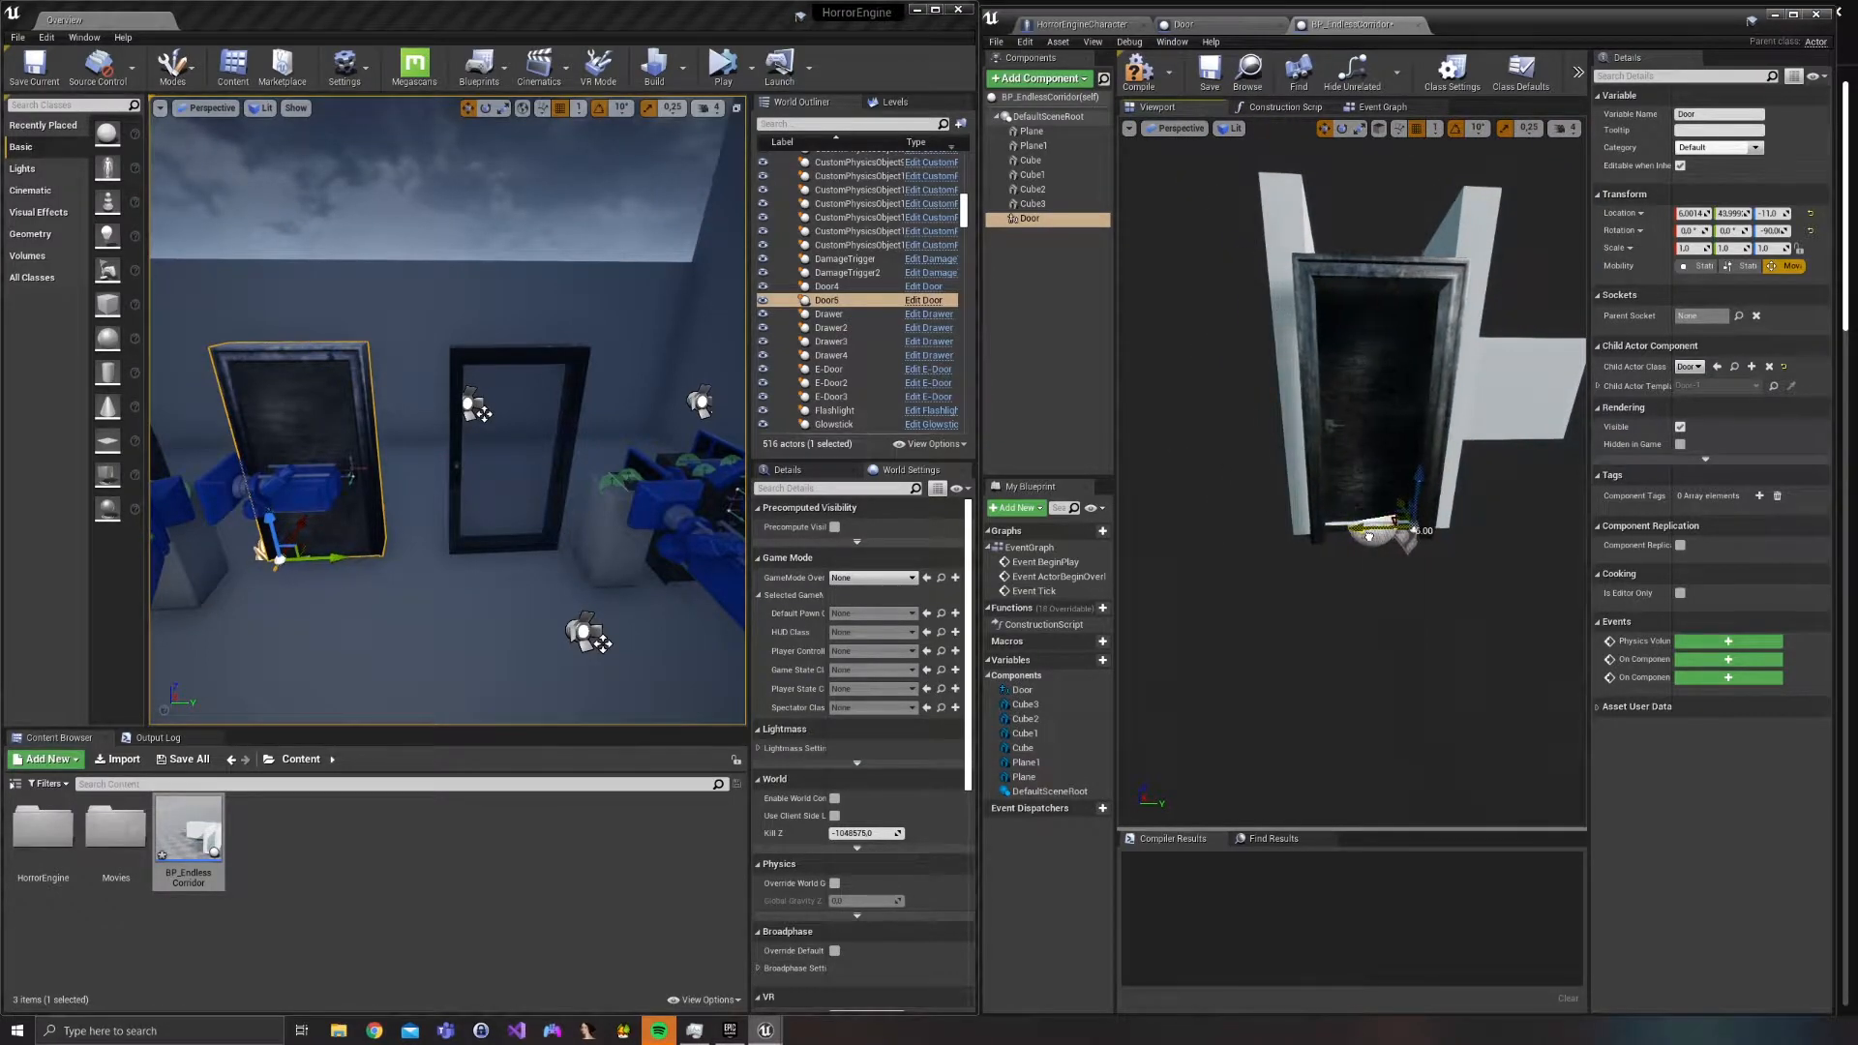
right_drag(1369, 536, 1495, 528)
drag(1263, 527, 1271, 529)
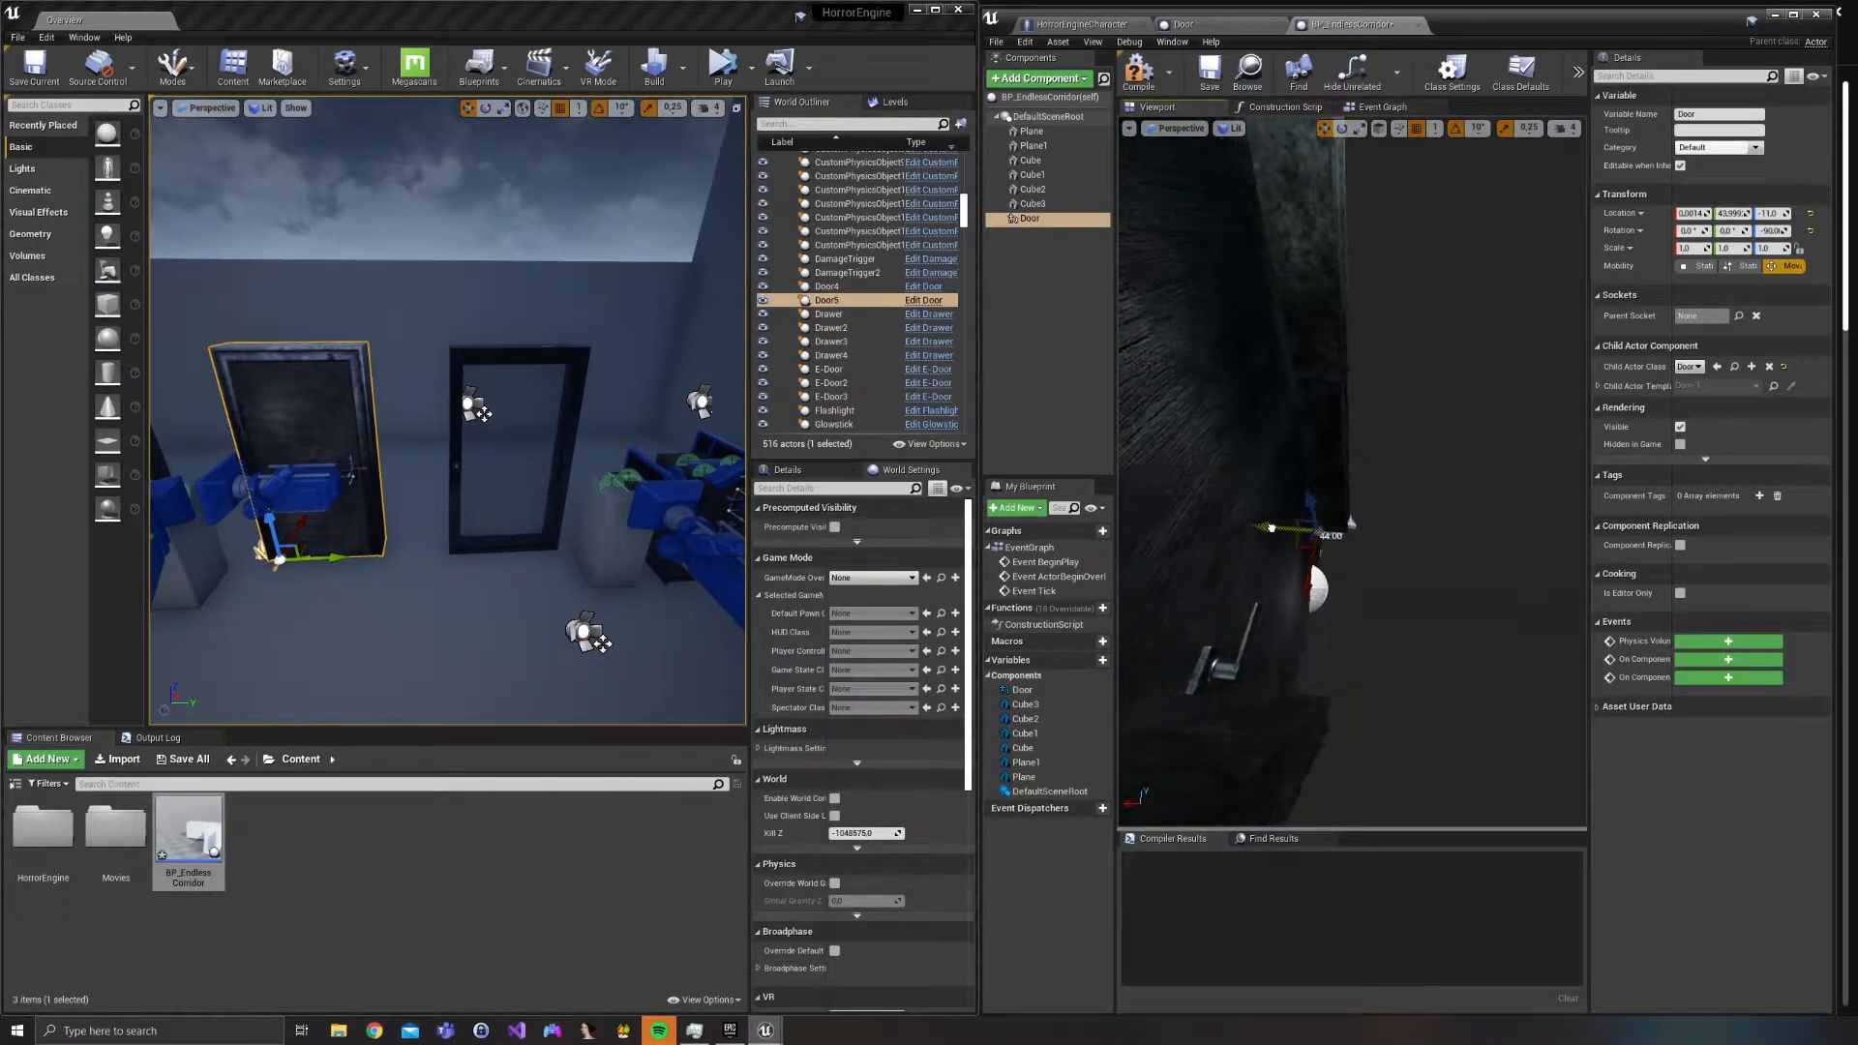
Duplicate a wall of the second corridor section and fit a copy with X scale 1.0 into the gap at the outer corner.
right_drag(1306, 535, 1282, 416)
click(1282, 416)
key(ctrl+w)
drag(1193, 429, 1433, 416)
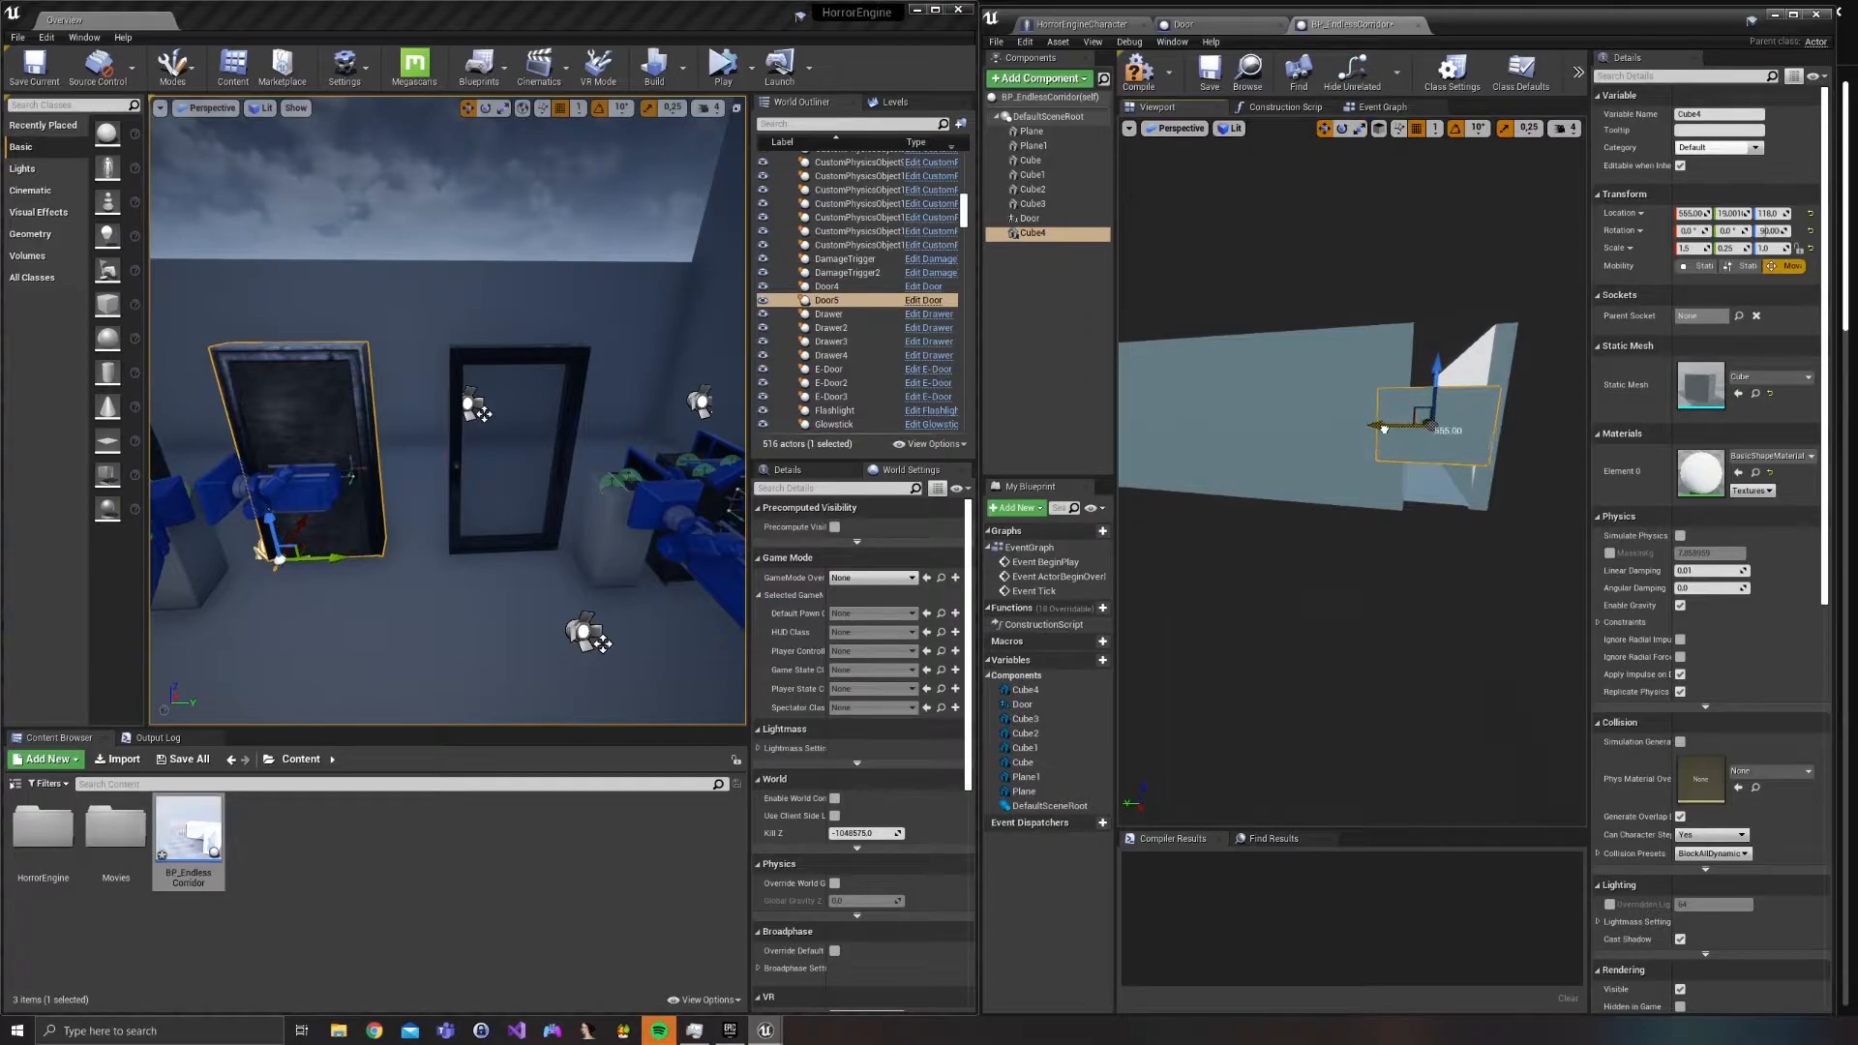
drag(1384, 429, 1402, 430)
Duplicate the short corner wall piece and move the copy into place.
drag(1466, 370, 1480, 259)
key(ctrl+w)
right_drag(1481, 260, 1568, 281)
right_drag(1394, 290, 1389, 406)
Duplicate the first floor plane, raise the copy as a ceiling and rotate it 180° to face down.
click(1384, 411)
key(ctrl+w)
drag(1337, 368, 1317, 184)
click(1345, 128)
right_drag(1355, 320, 1350, 266)
drag(1302, 460, 1432, 484)
right_drag(1432, 483, 1340, 552)
Duplicate the second floor plane, raise the copy as a ceiling and flip it 180° to face down.
click(1355, 576)
click(1324, 128)
key(ctrl+w)
drag(1375, 472, 1397, 363)
click(1343, 128)
right_drag(1360, 261, 1326, 271)
drag(1417, 356, 1509, 388)
right_drag(1509, 387, 1340, 319)
Select the ceiling planes and lower them onto the walls at Z 199.
click(1330, 310)
click(1325, 129)
right_drag(1318, 464, 1432, 465)
click(1354, 329)
right_drag(1355, 329, 1384, 363)
drag(1397, 363, 1398, 426)
scroll(1396, 523, up, 4)
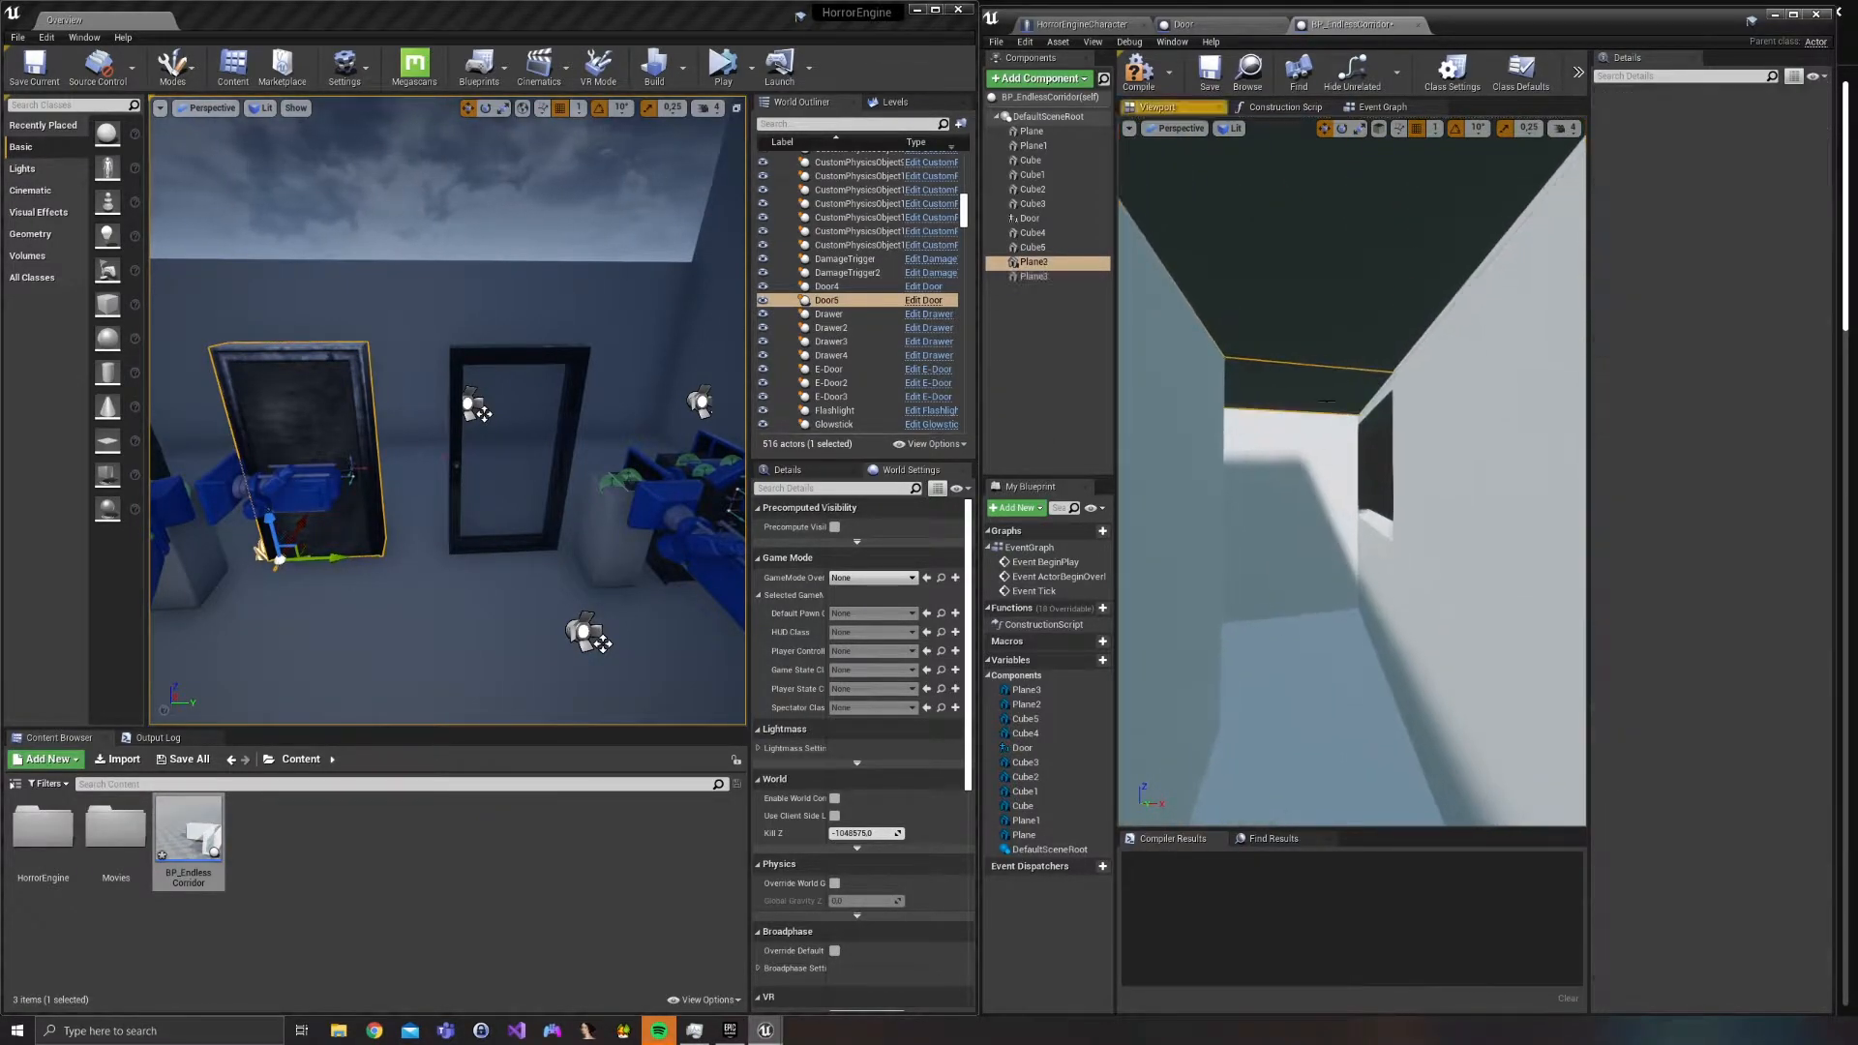
right_drag(1455, 600, 1129, 243)
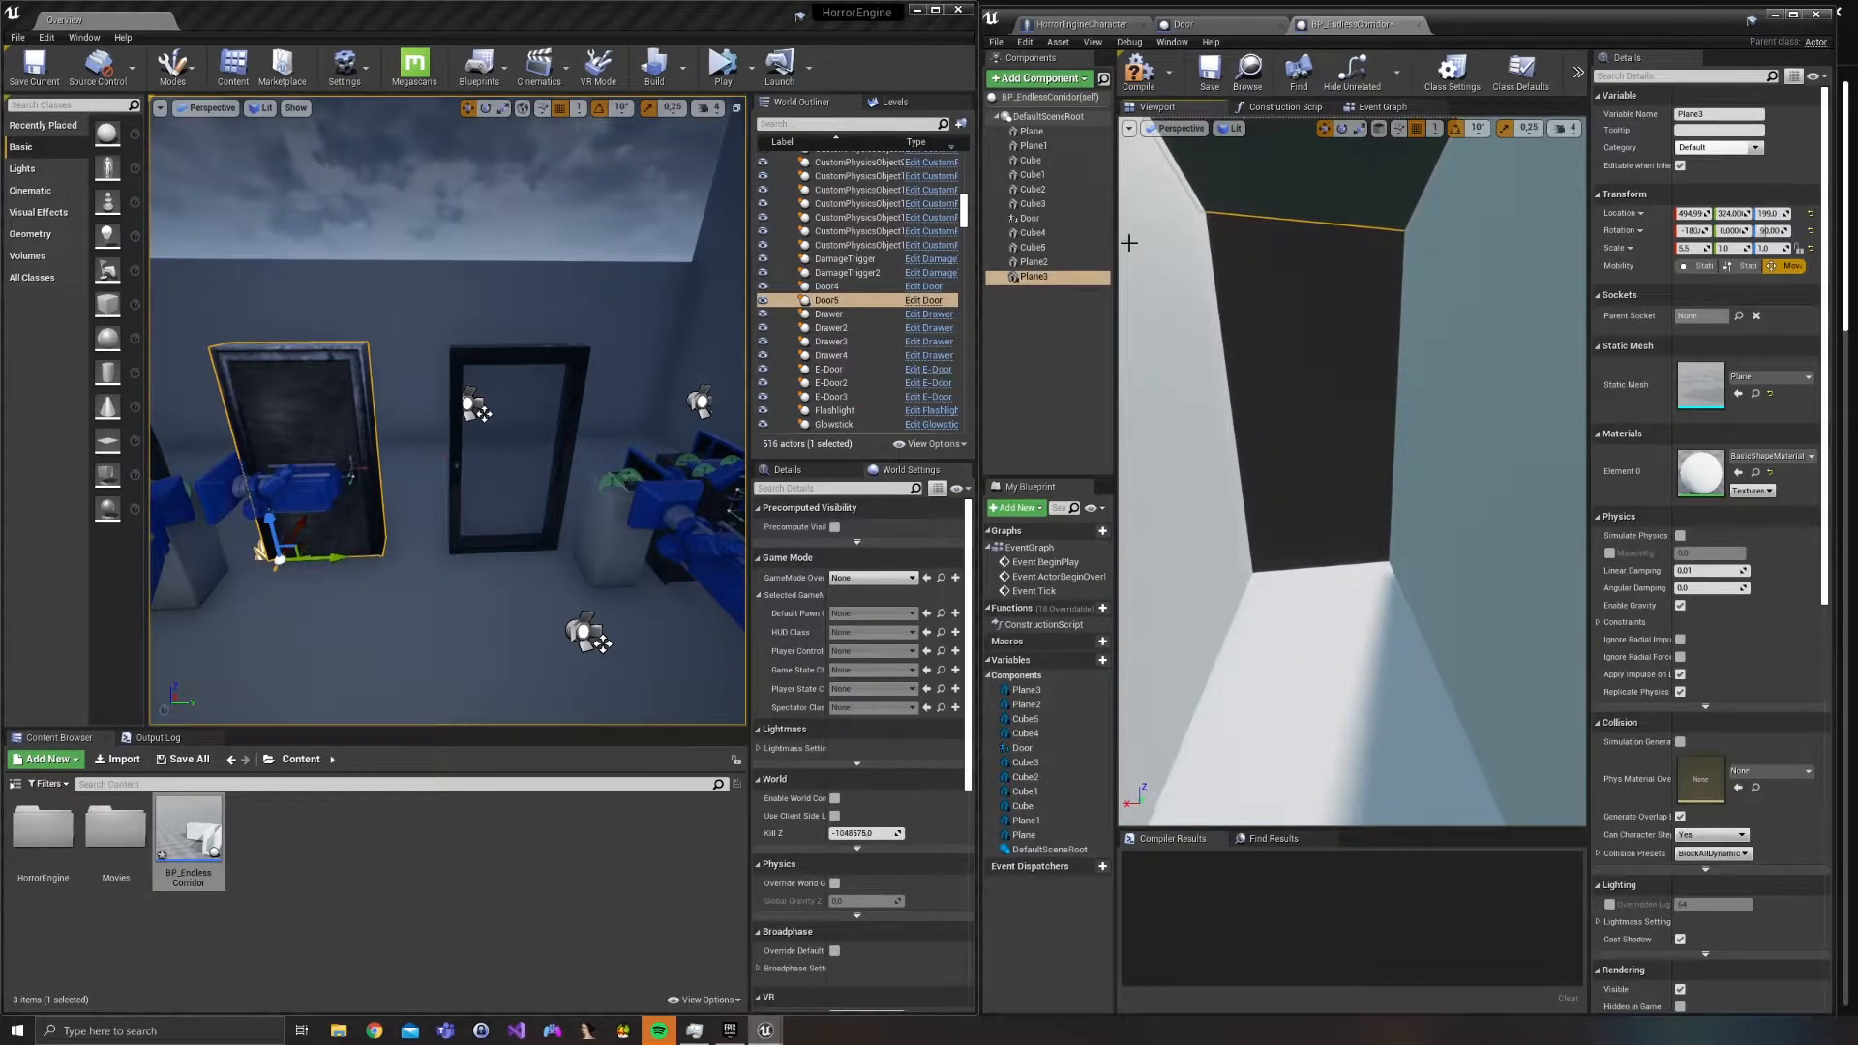
Add an Arrow component, attach it directly to DefaultSceneRoot and reset its rotation and scale to defaults.
click(1036, 79)
text(arro)
key(Return)
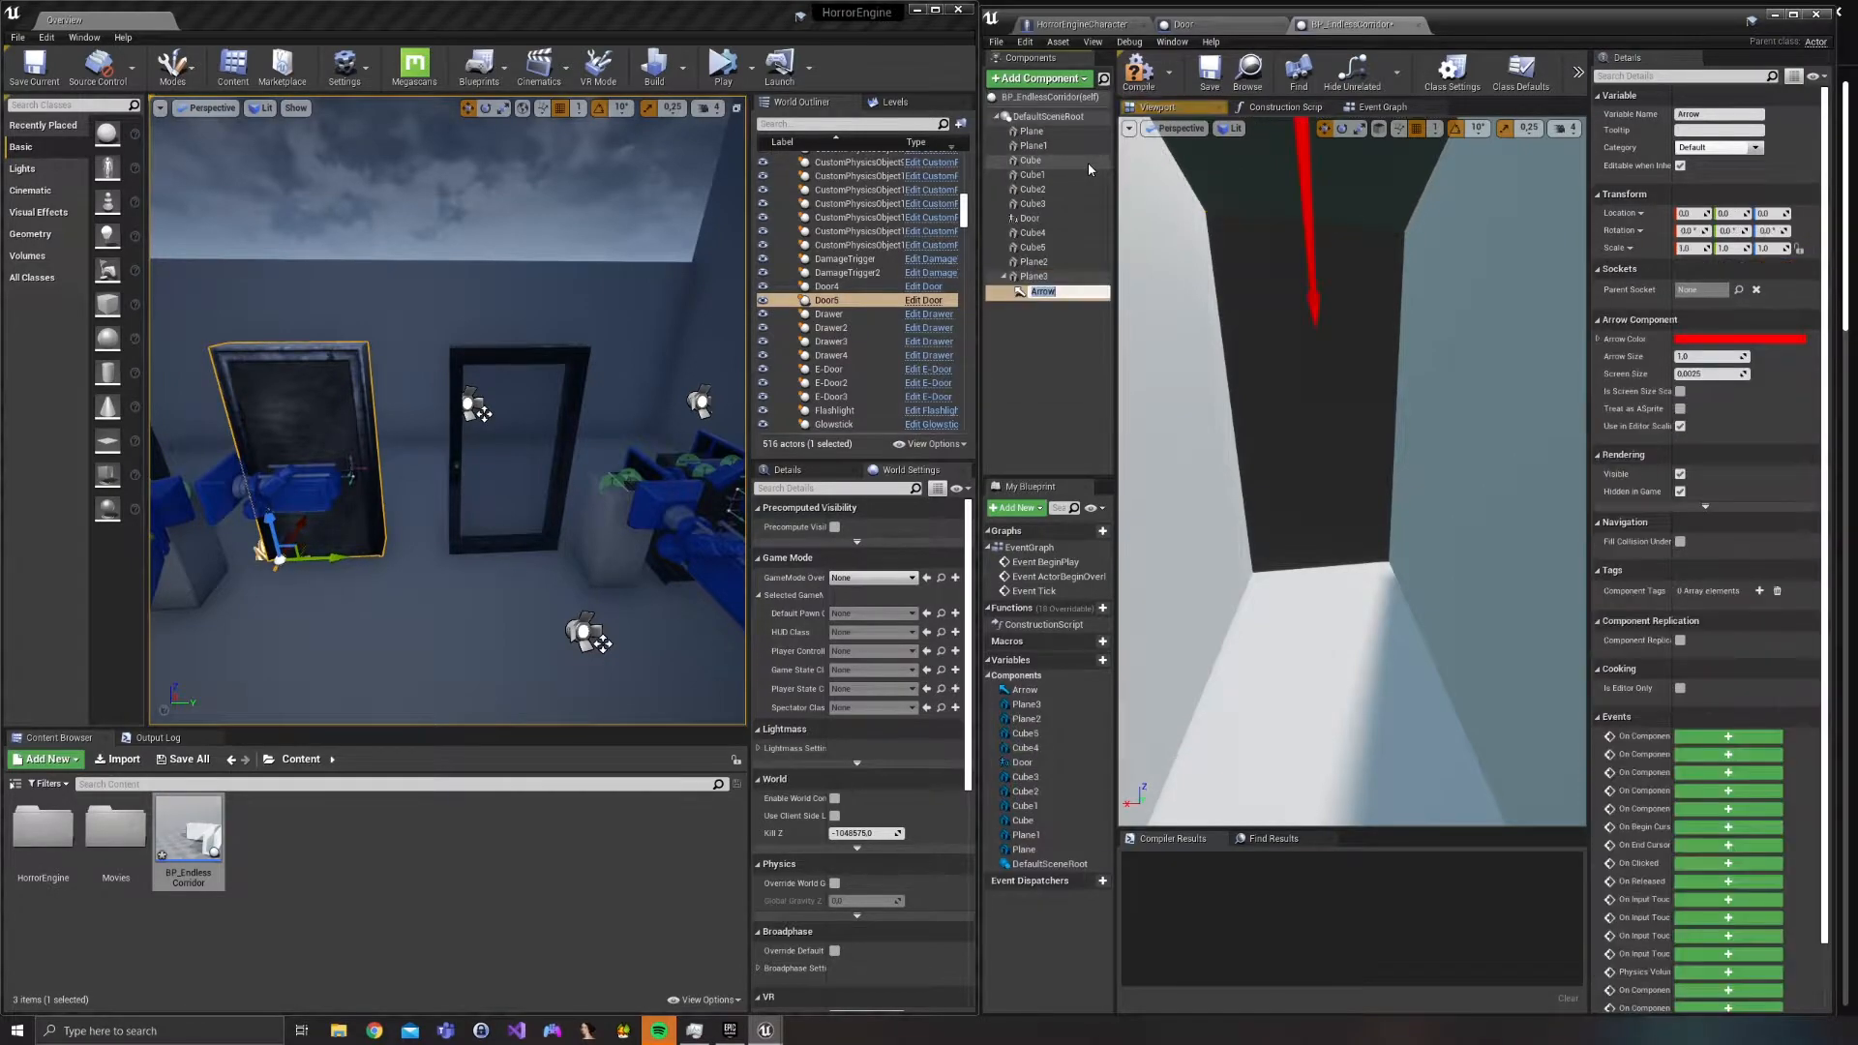
right_drag(1419, 401, 1345, 410)
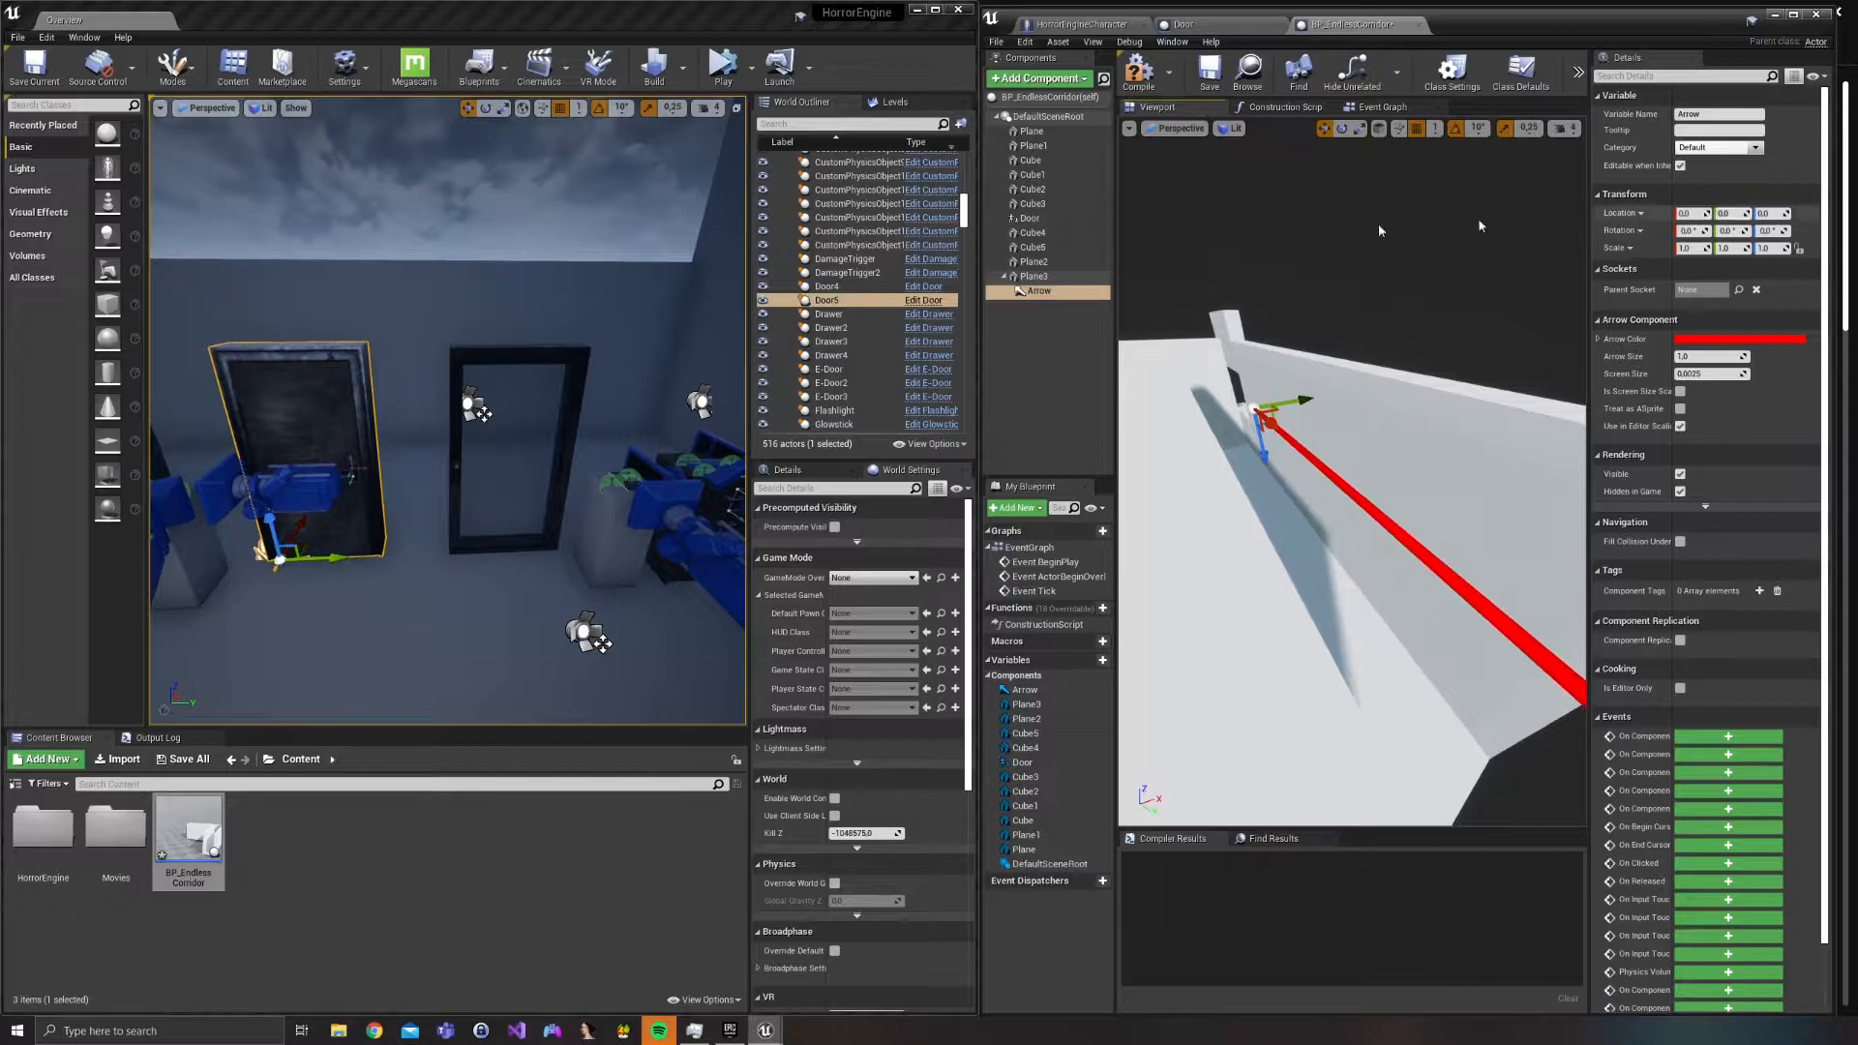
drag(1039, 290, 1034, 117)
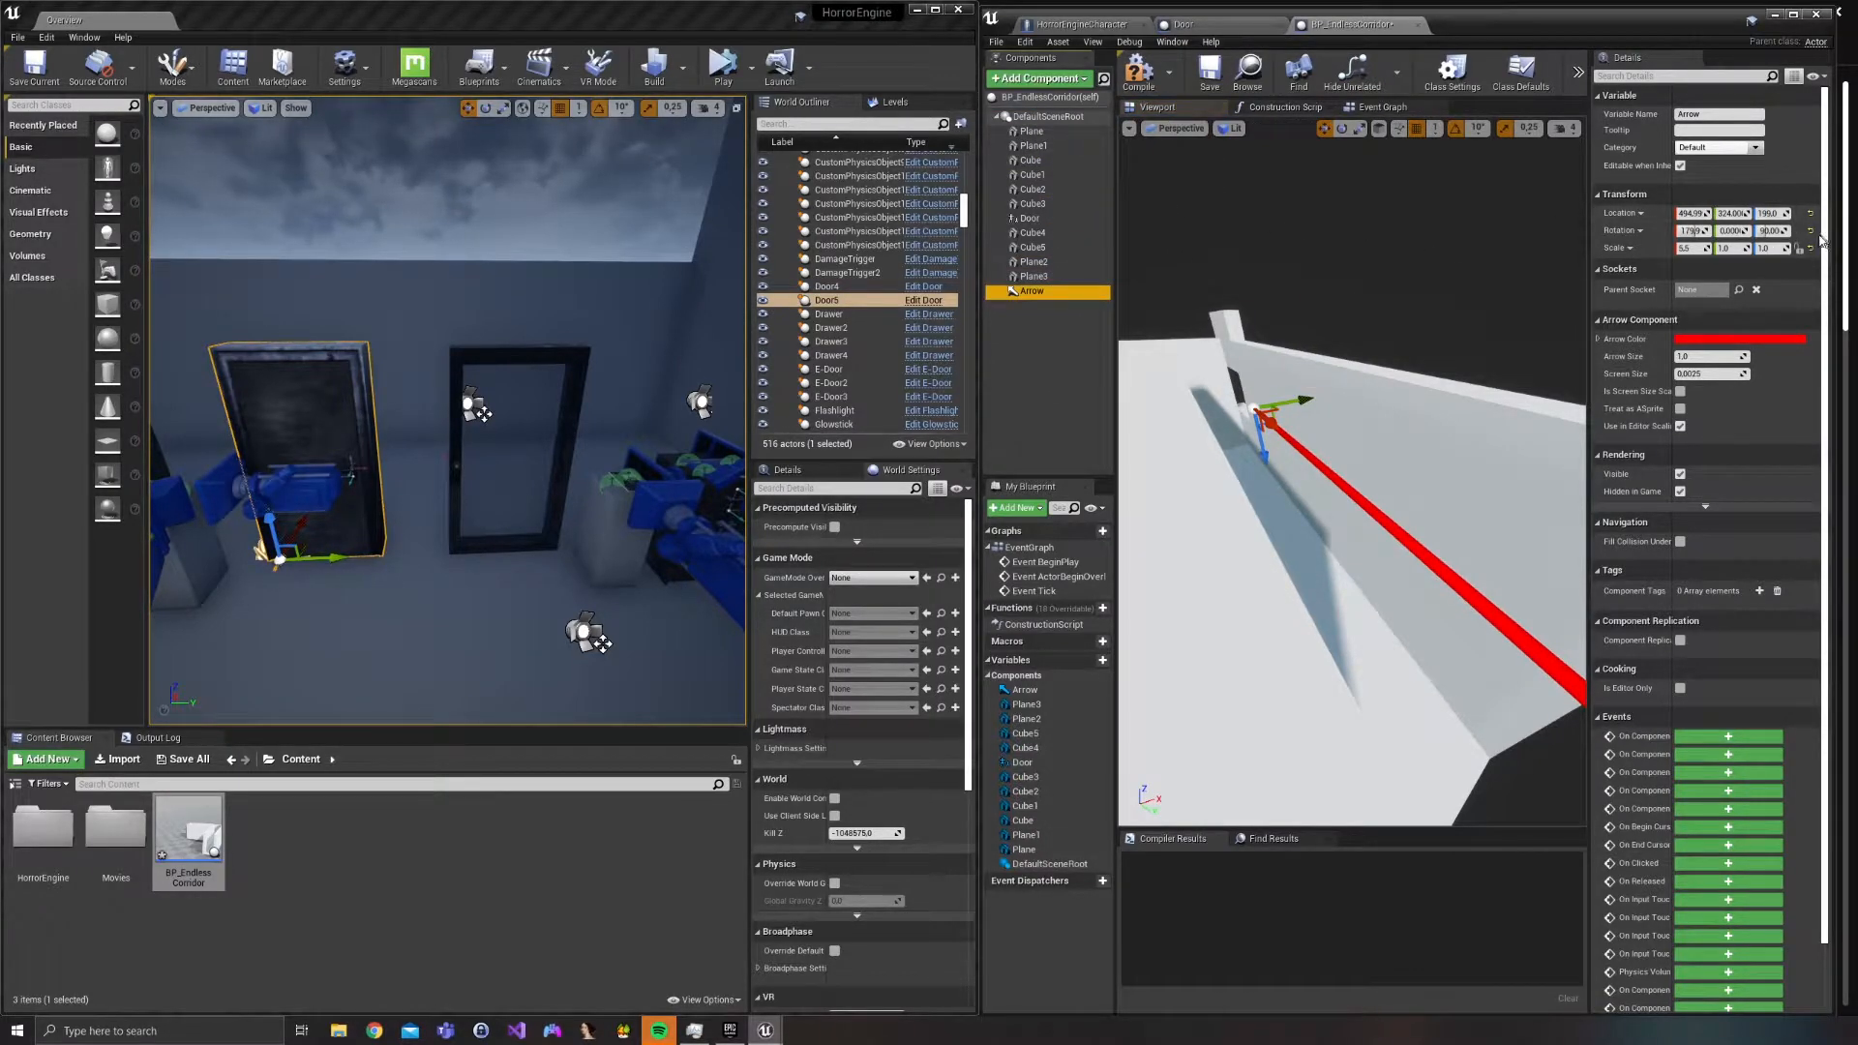
click(1810, 250)
Lower the arrow to floor level at about Z -1 and move it to the corridor's open end at about Y 596.
right_drag(1285, 468, 1433, 468)
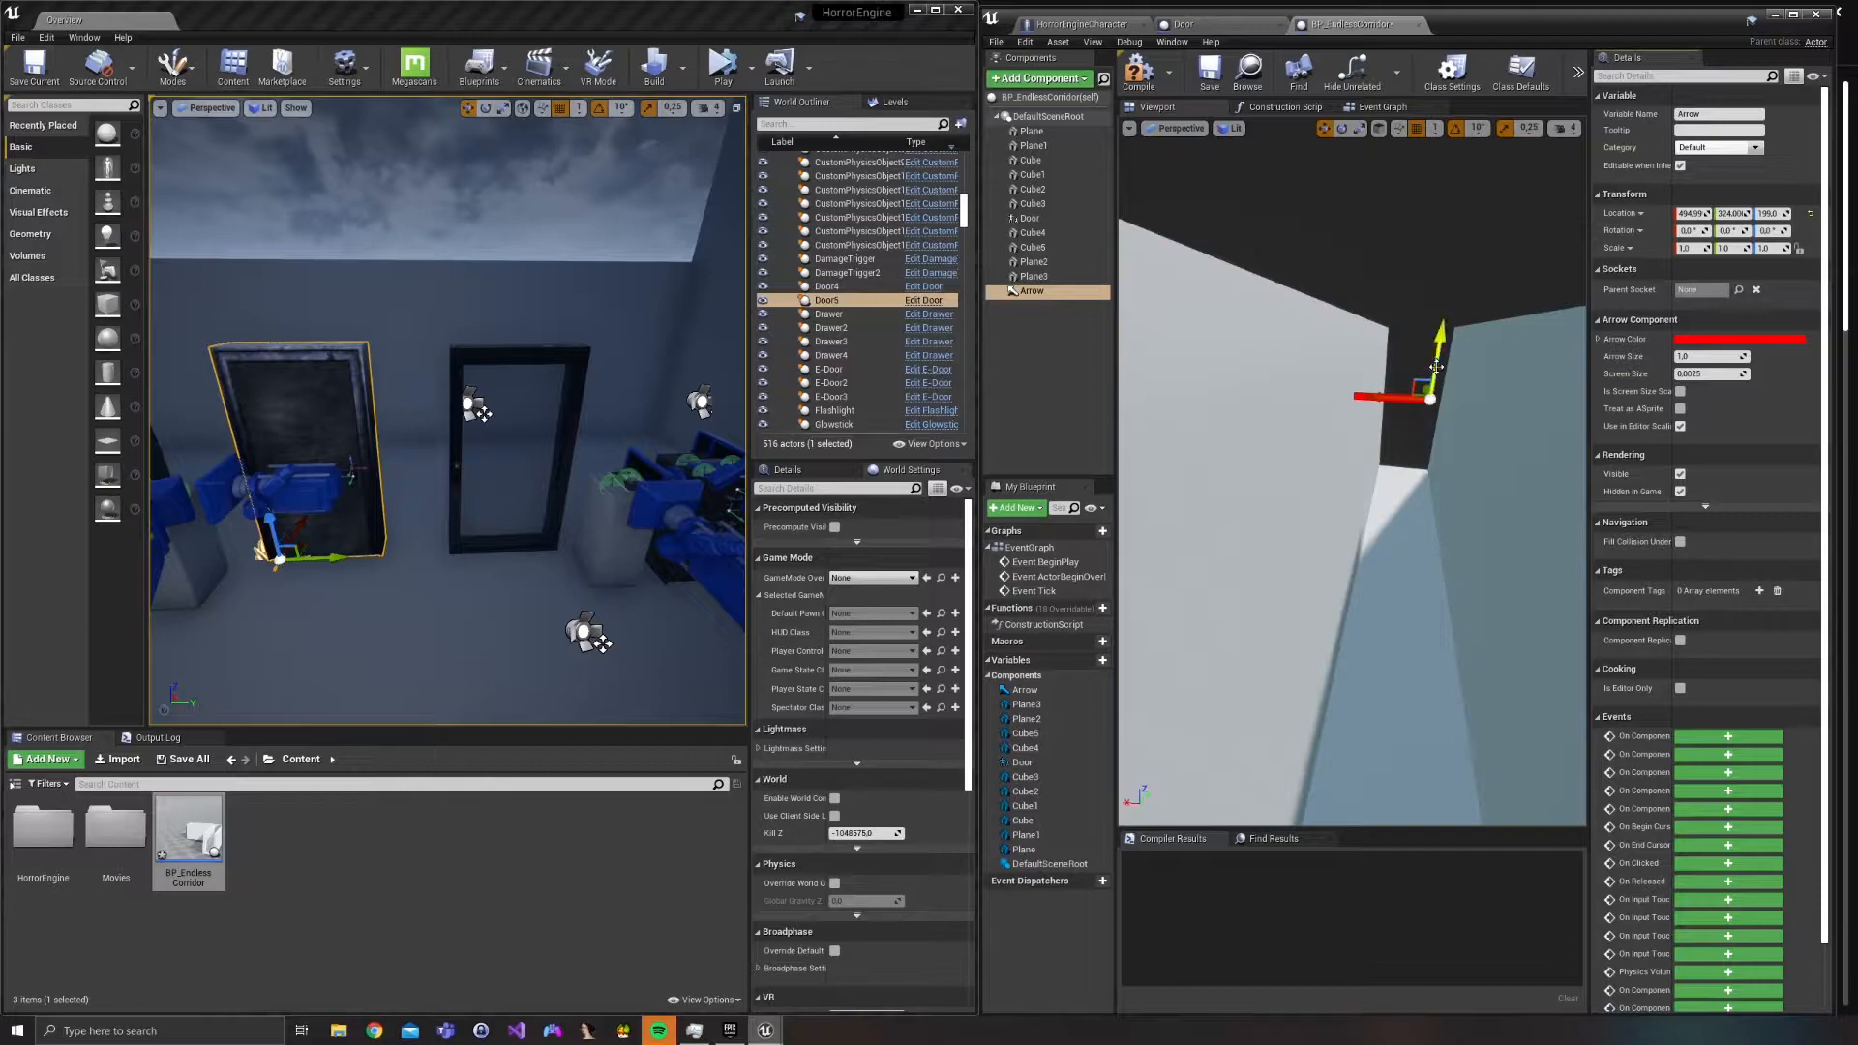
drag(1438, 359, 1410, 539)
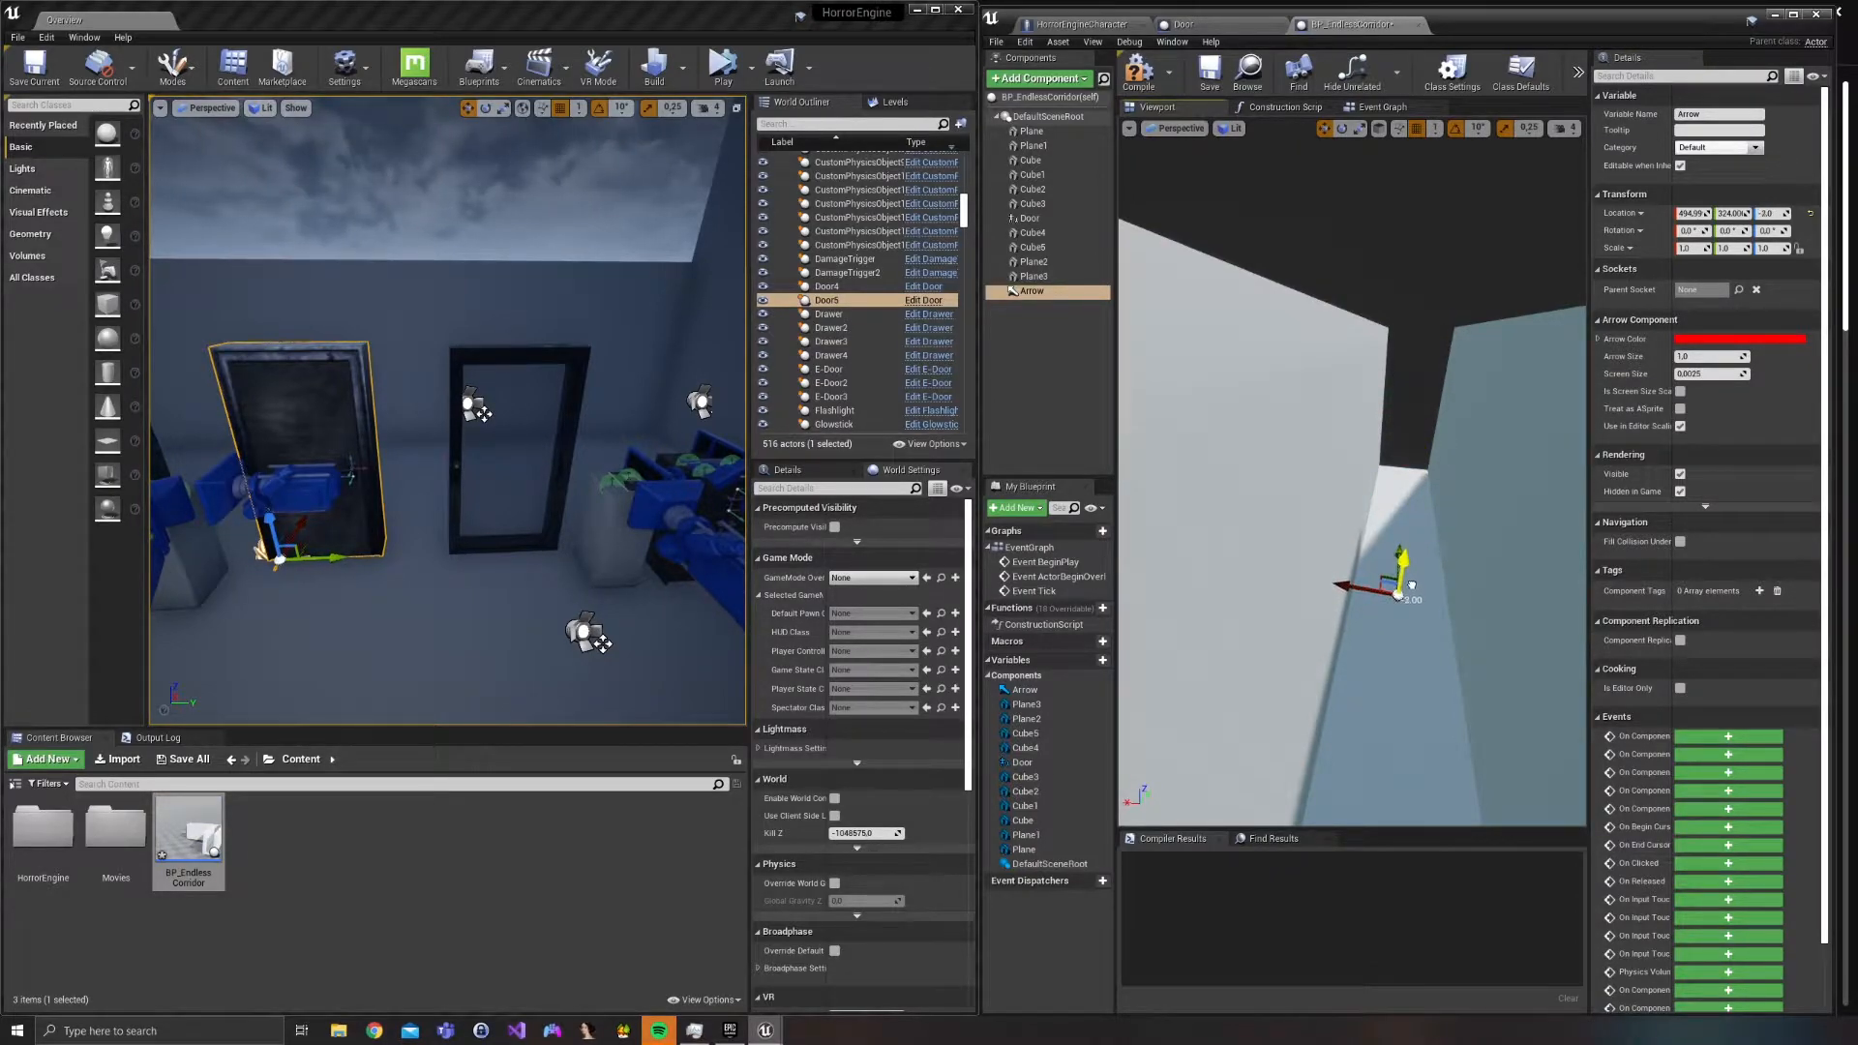
right_drag(1416, 584, 1219, 608)
drag(1234, 609, 1572, 528)
right_drag(1452, 561, 1250, 534)
drag(1233, 528, 1258, 534)
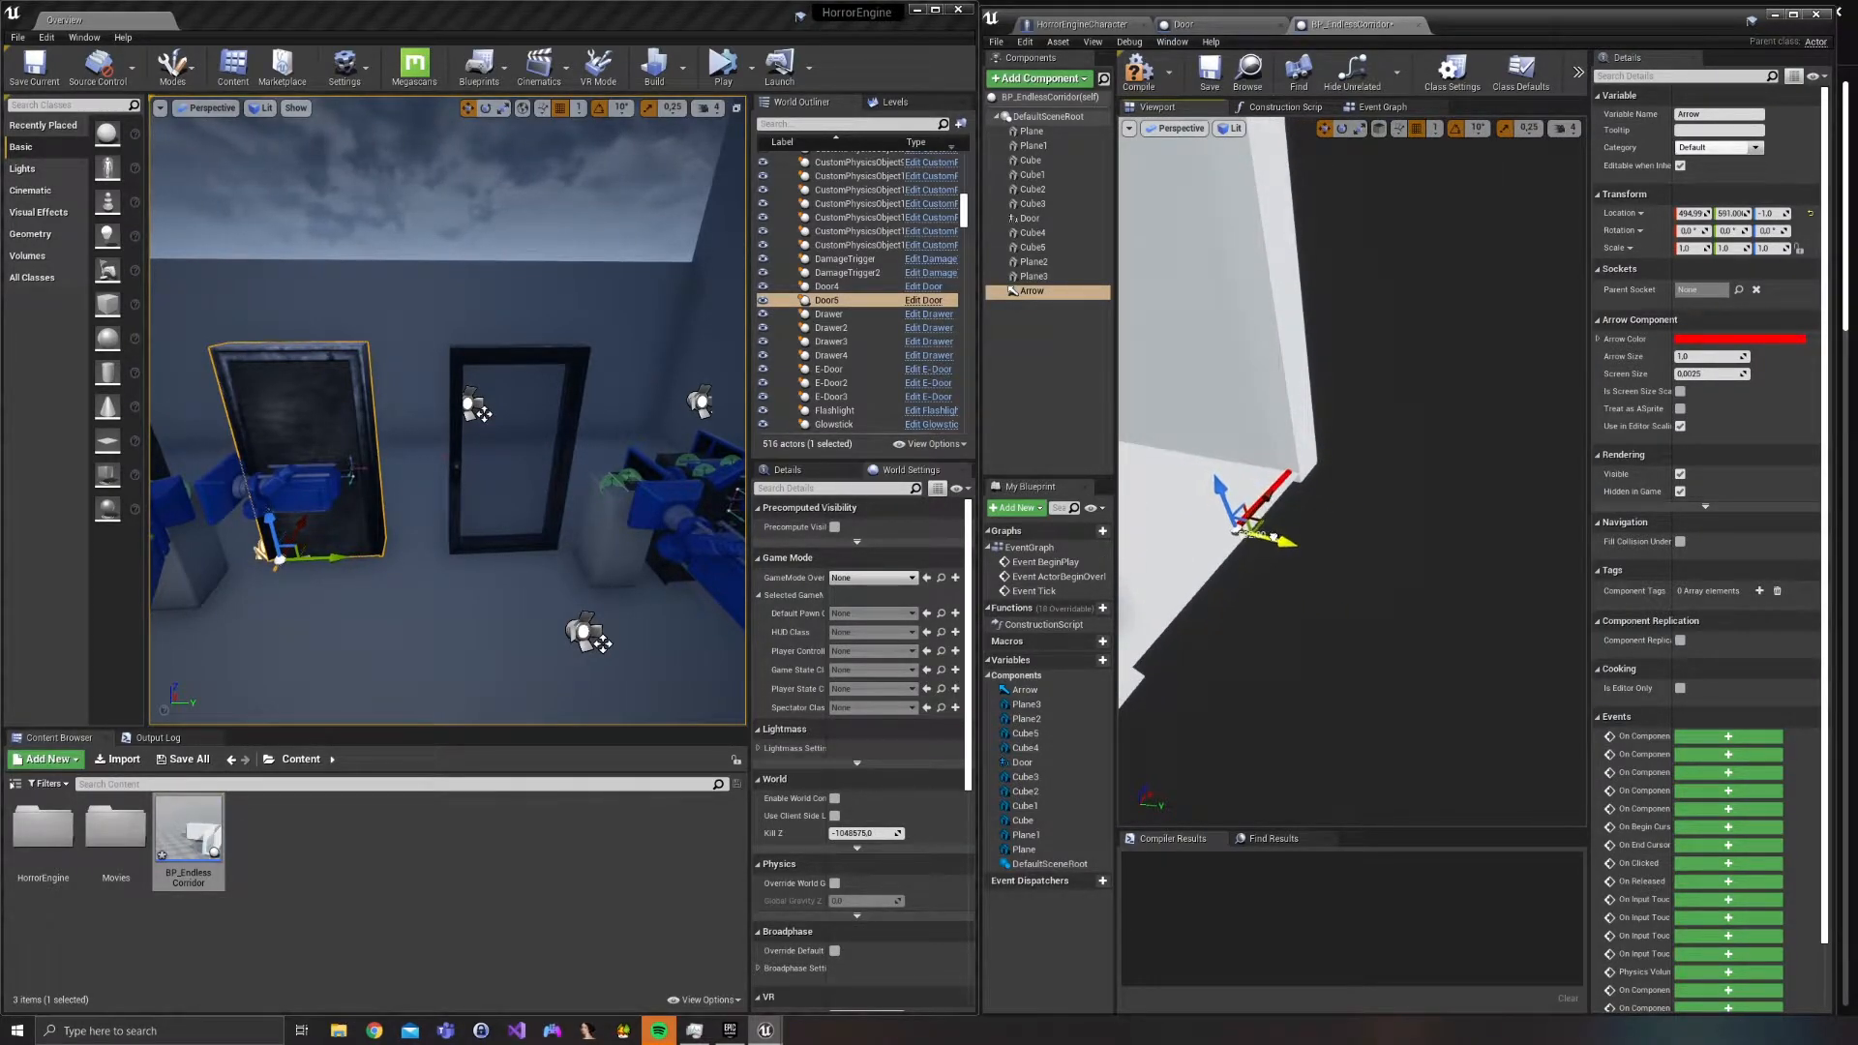
right_drag(1283, 542, 1137, 534)
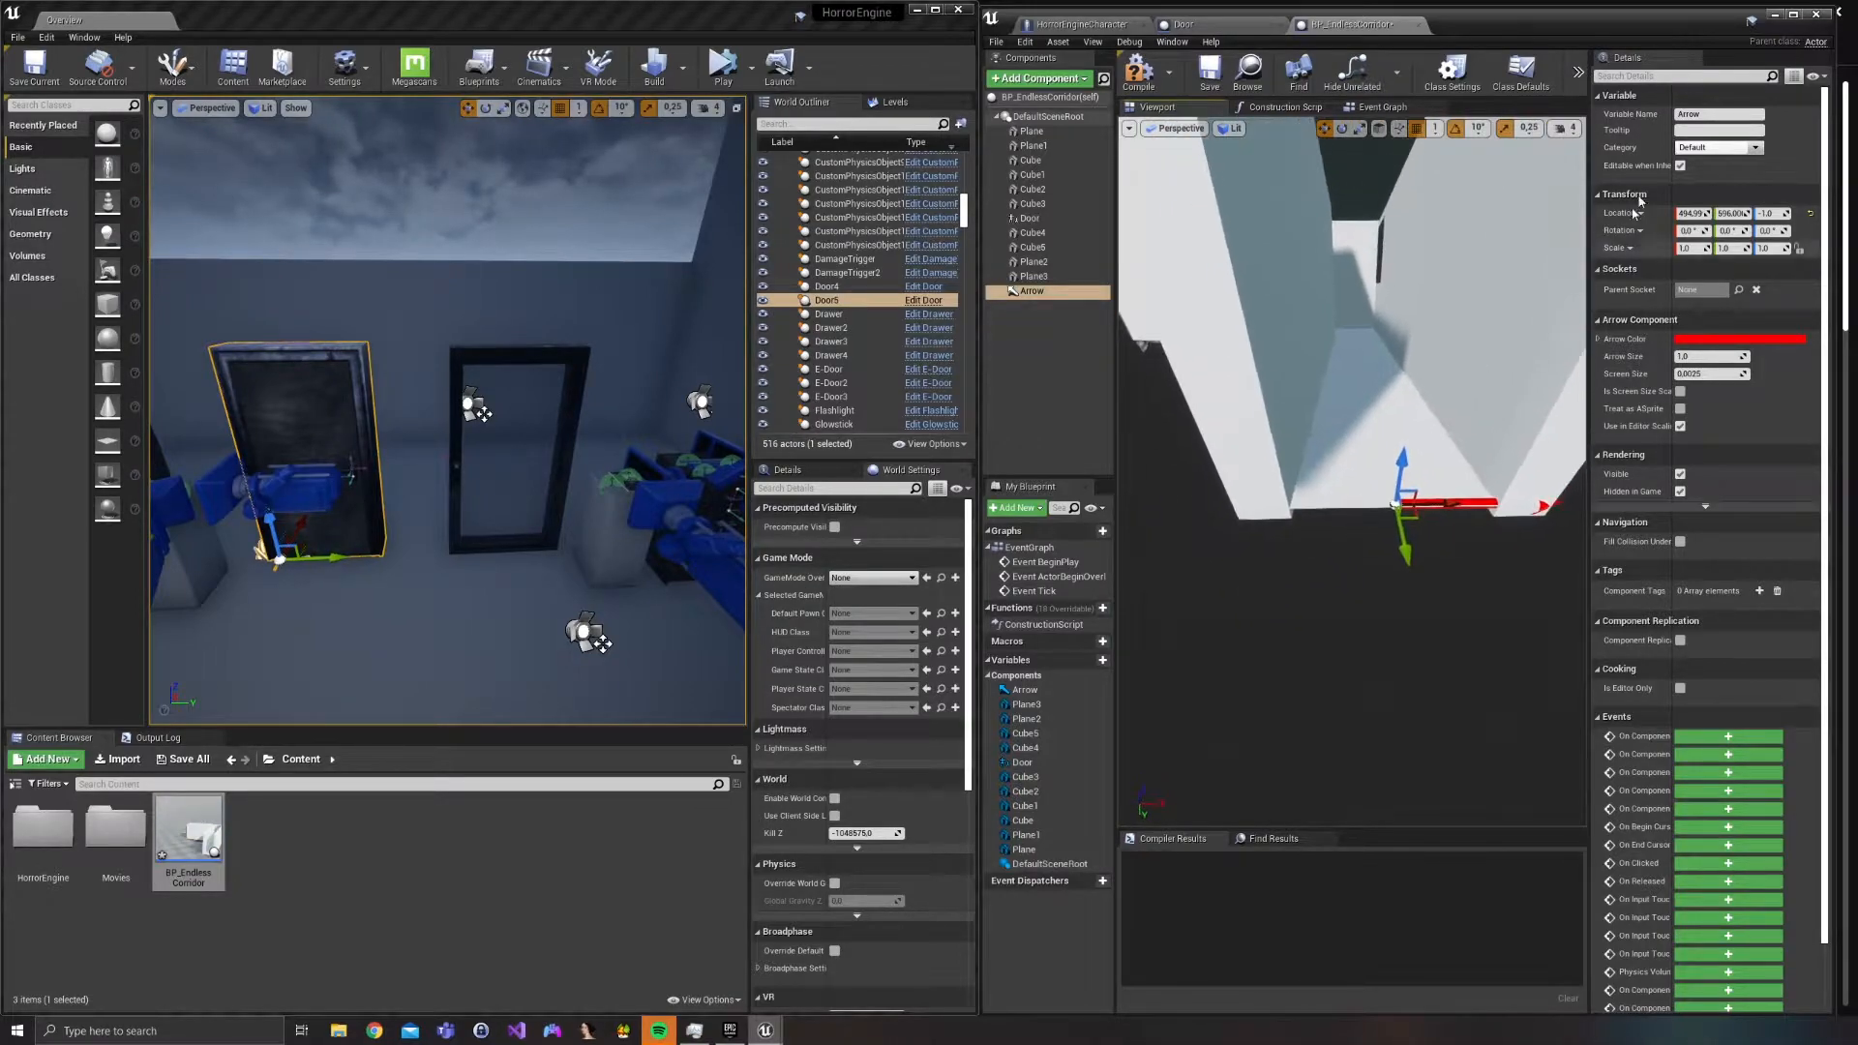
Rotate the arrow 90° in yaw to point out of the corridor and rename it AttachmentPoint.
click(1342, 128)
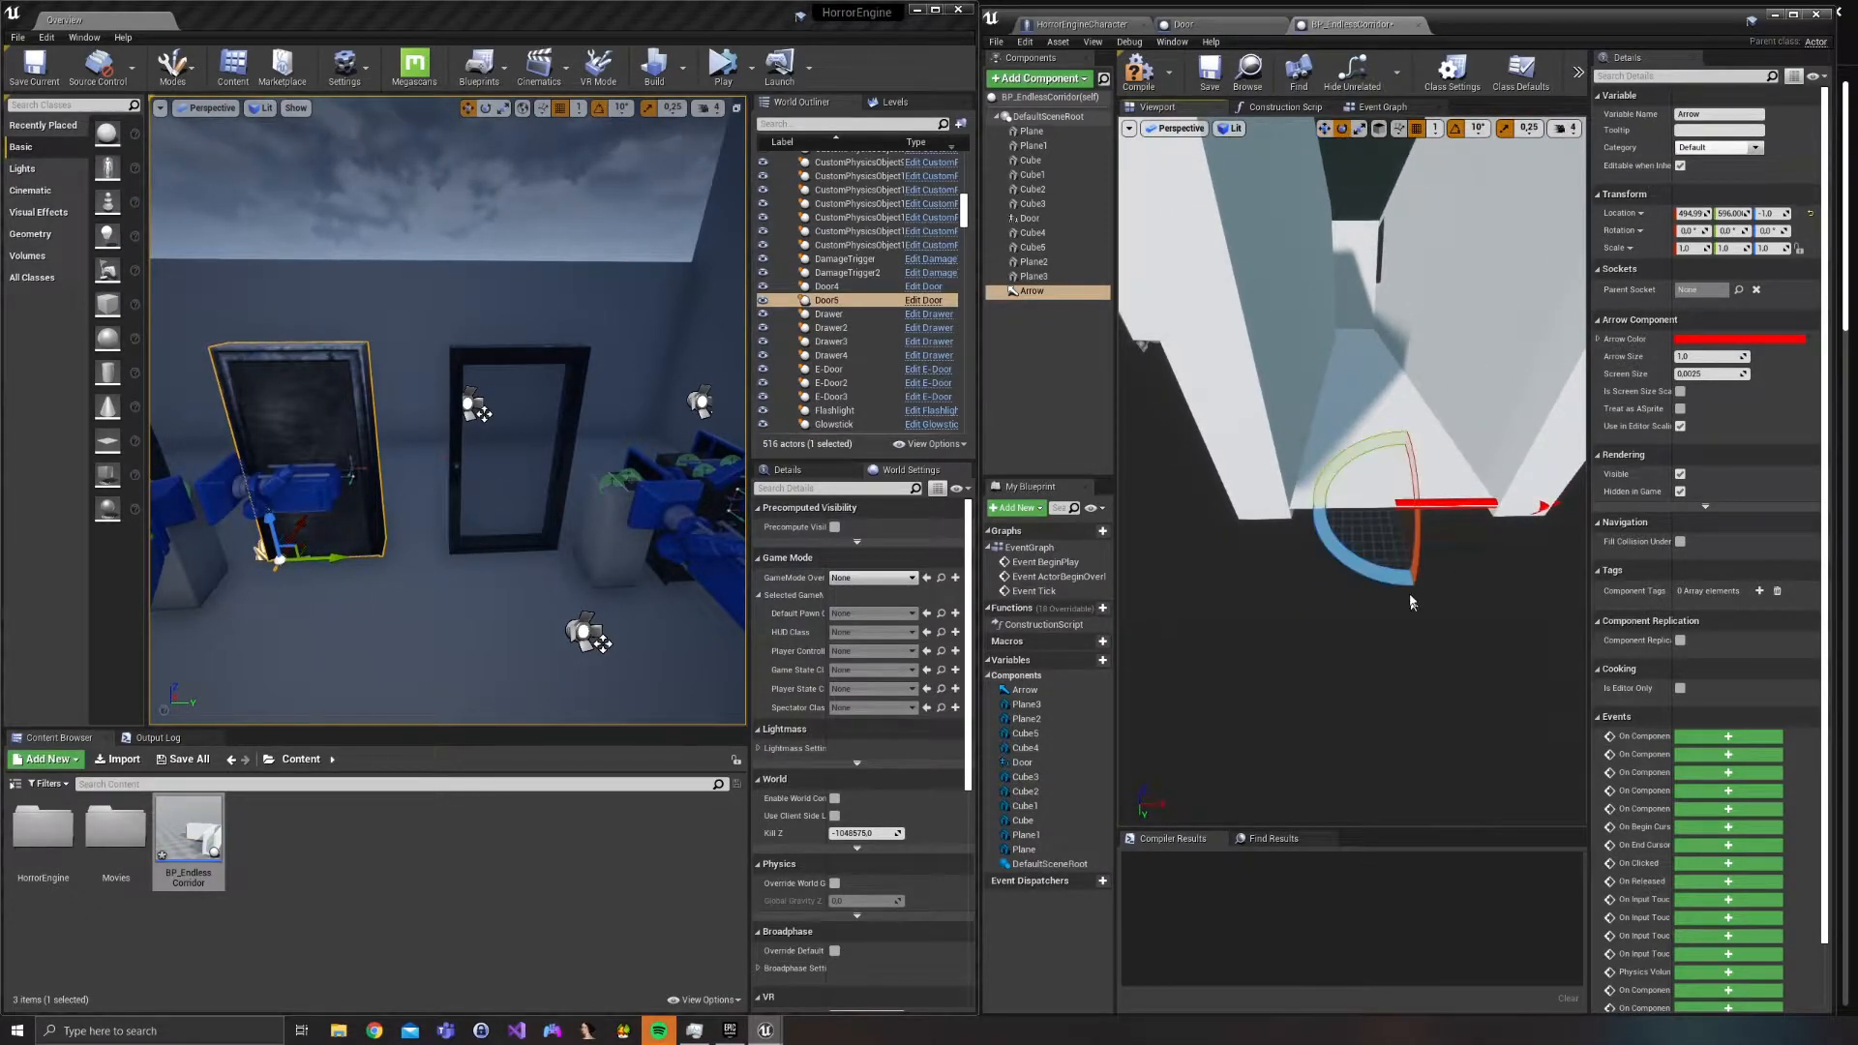
right_drag(1325, 600, 1365, 602)
drag(1322, 571, 1218, 542)
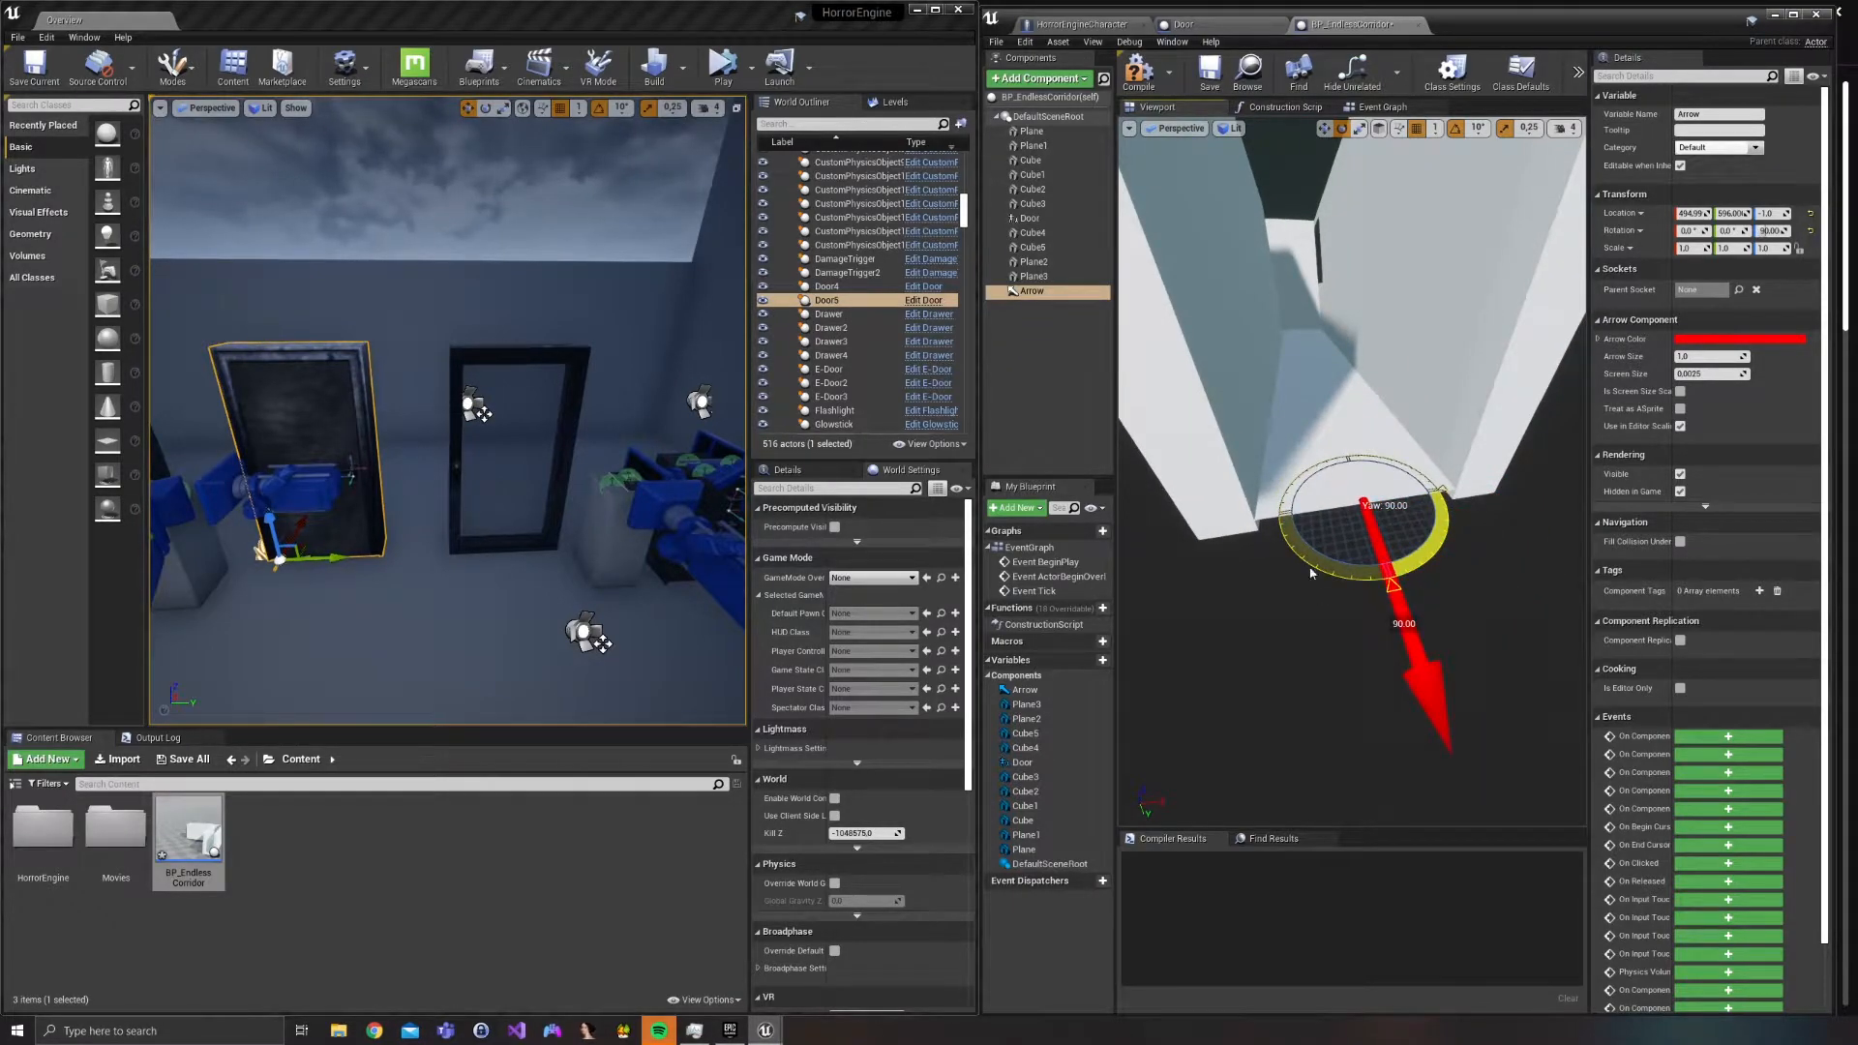
right_drag(1363, 350, 1452, 343)
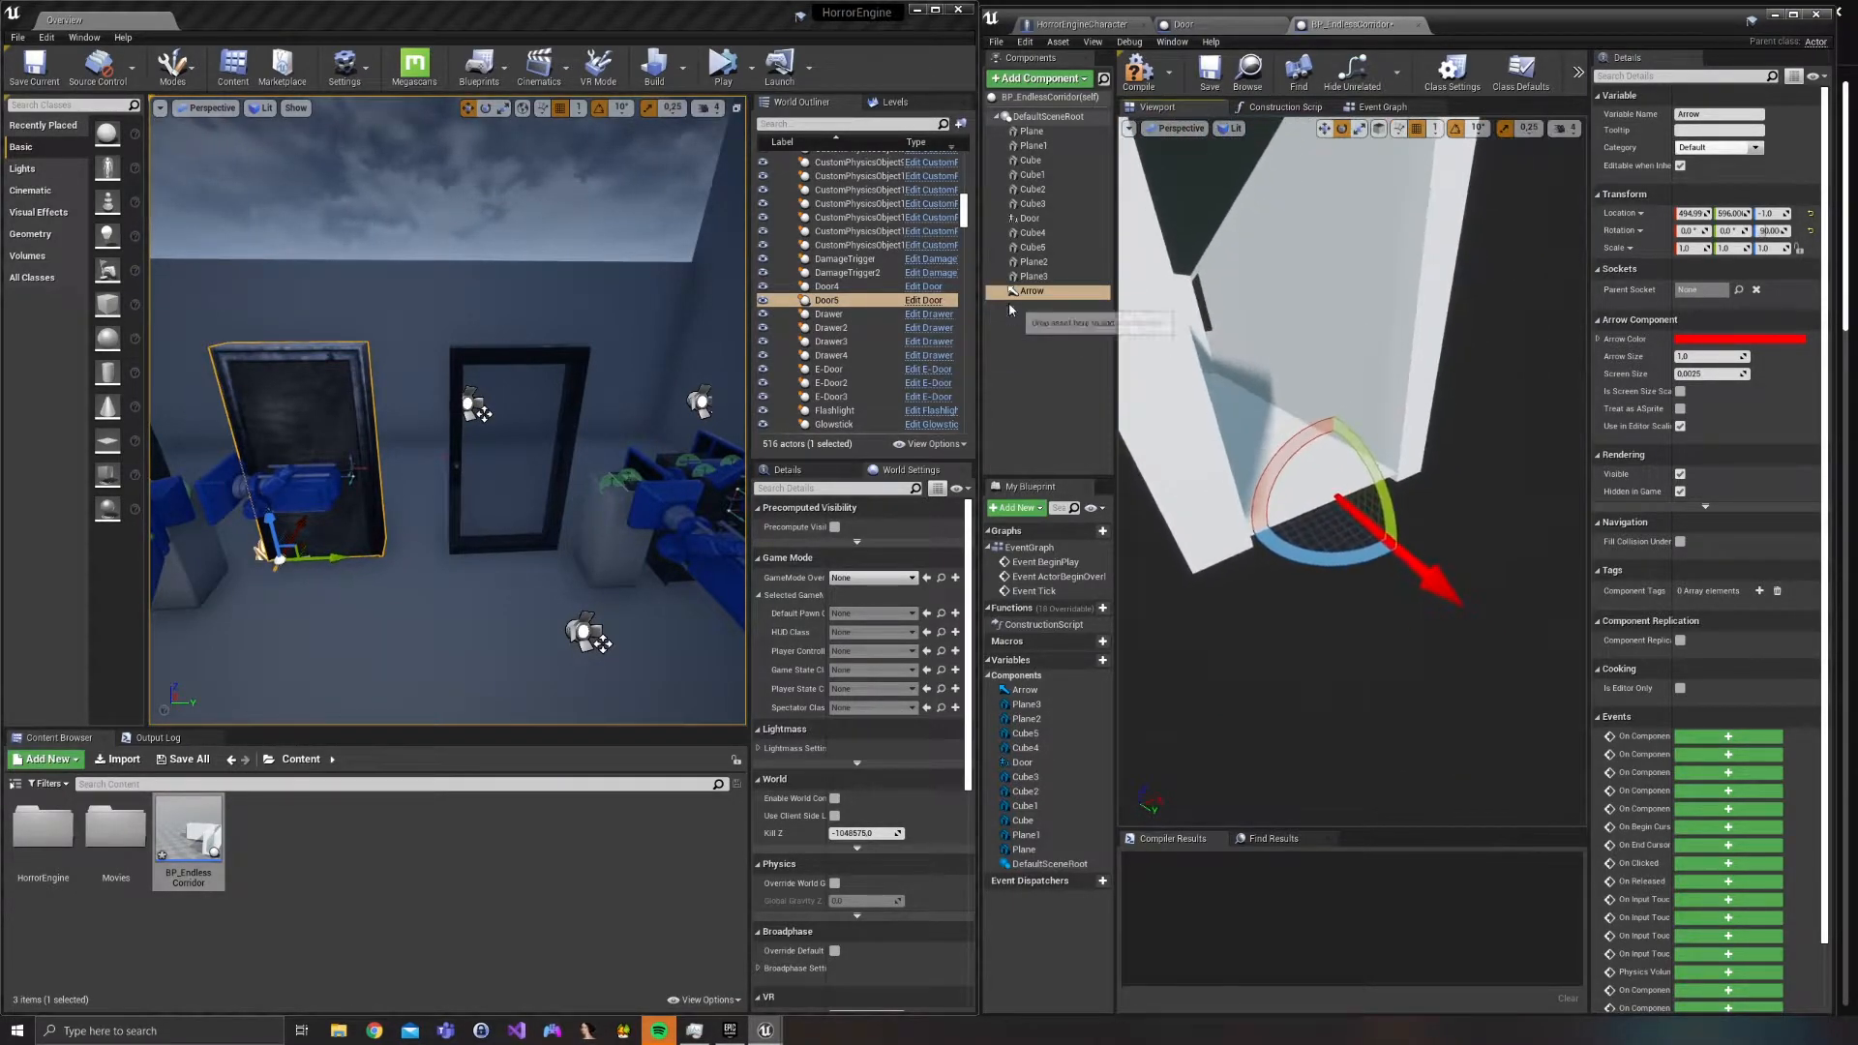
click(1026, 292)
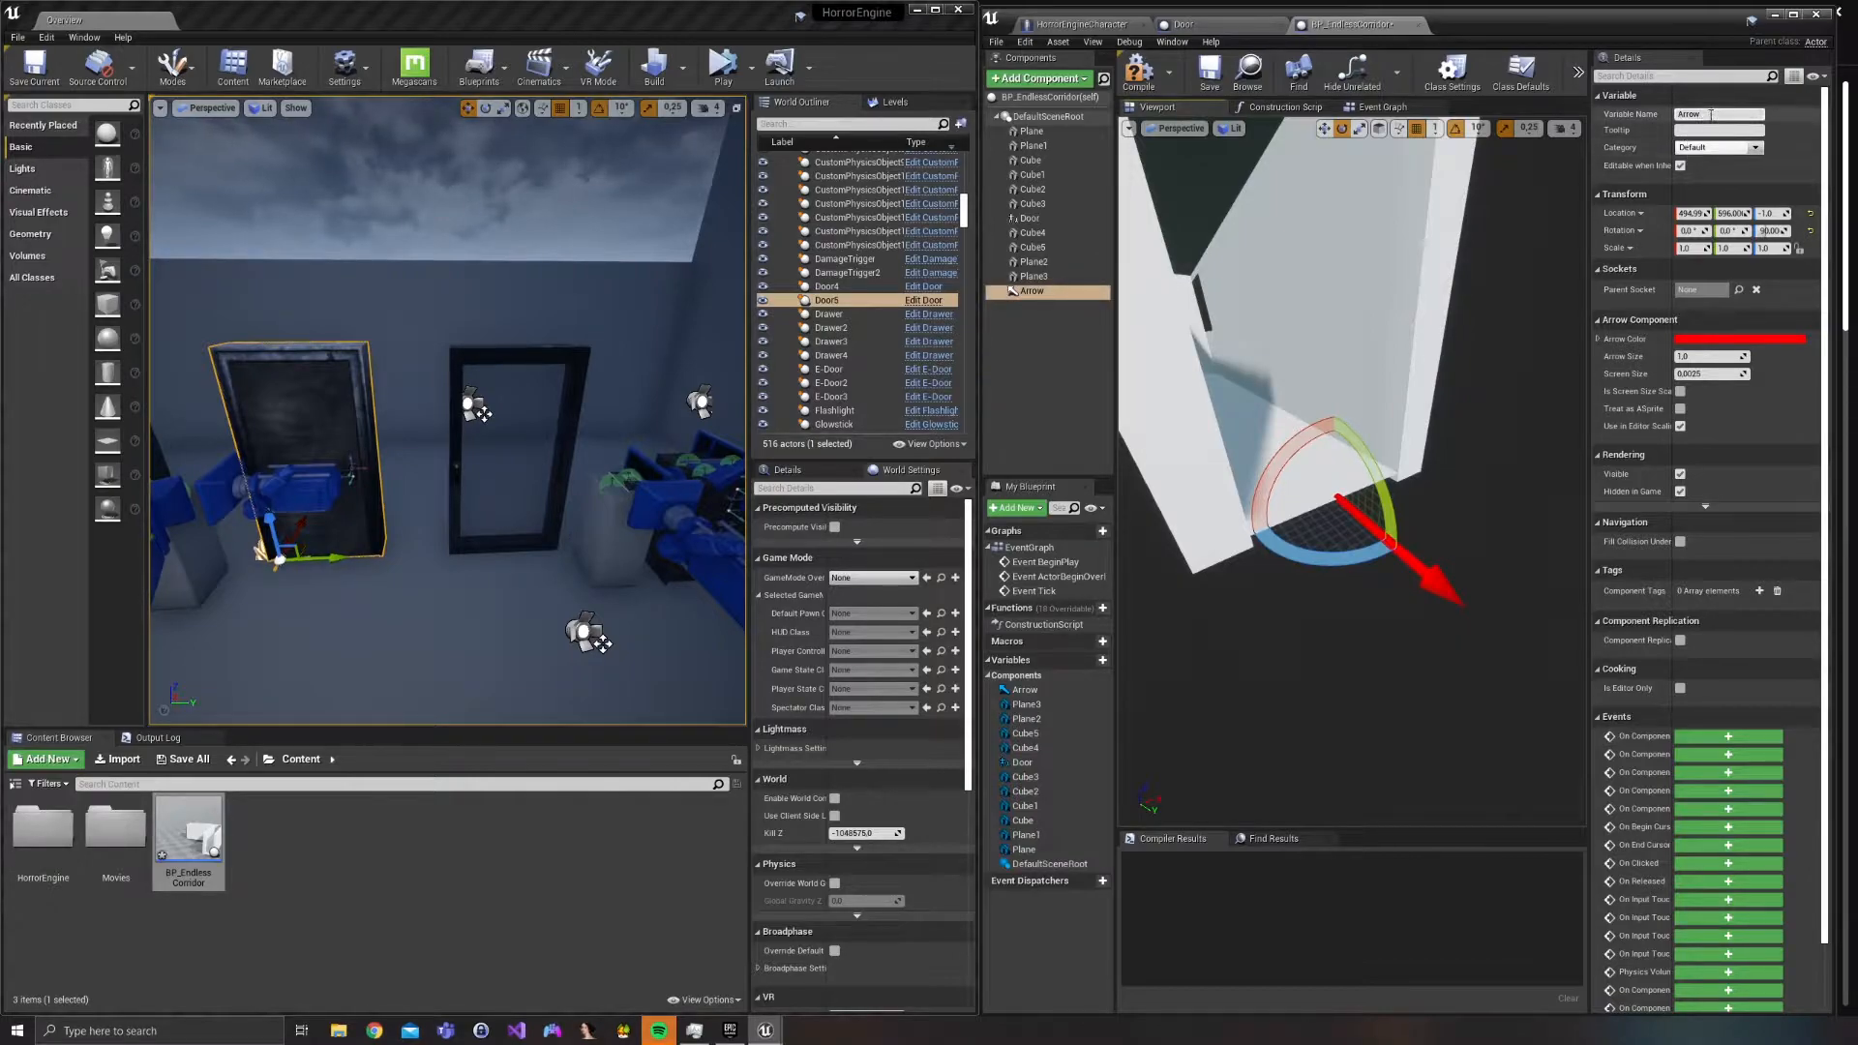
Select the door component and fine-tune its placement in the corridor.
double_click(1034, 233)
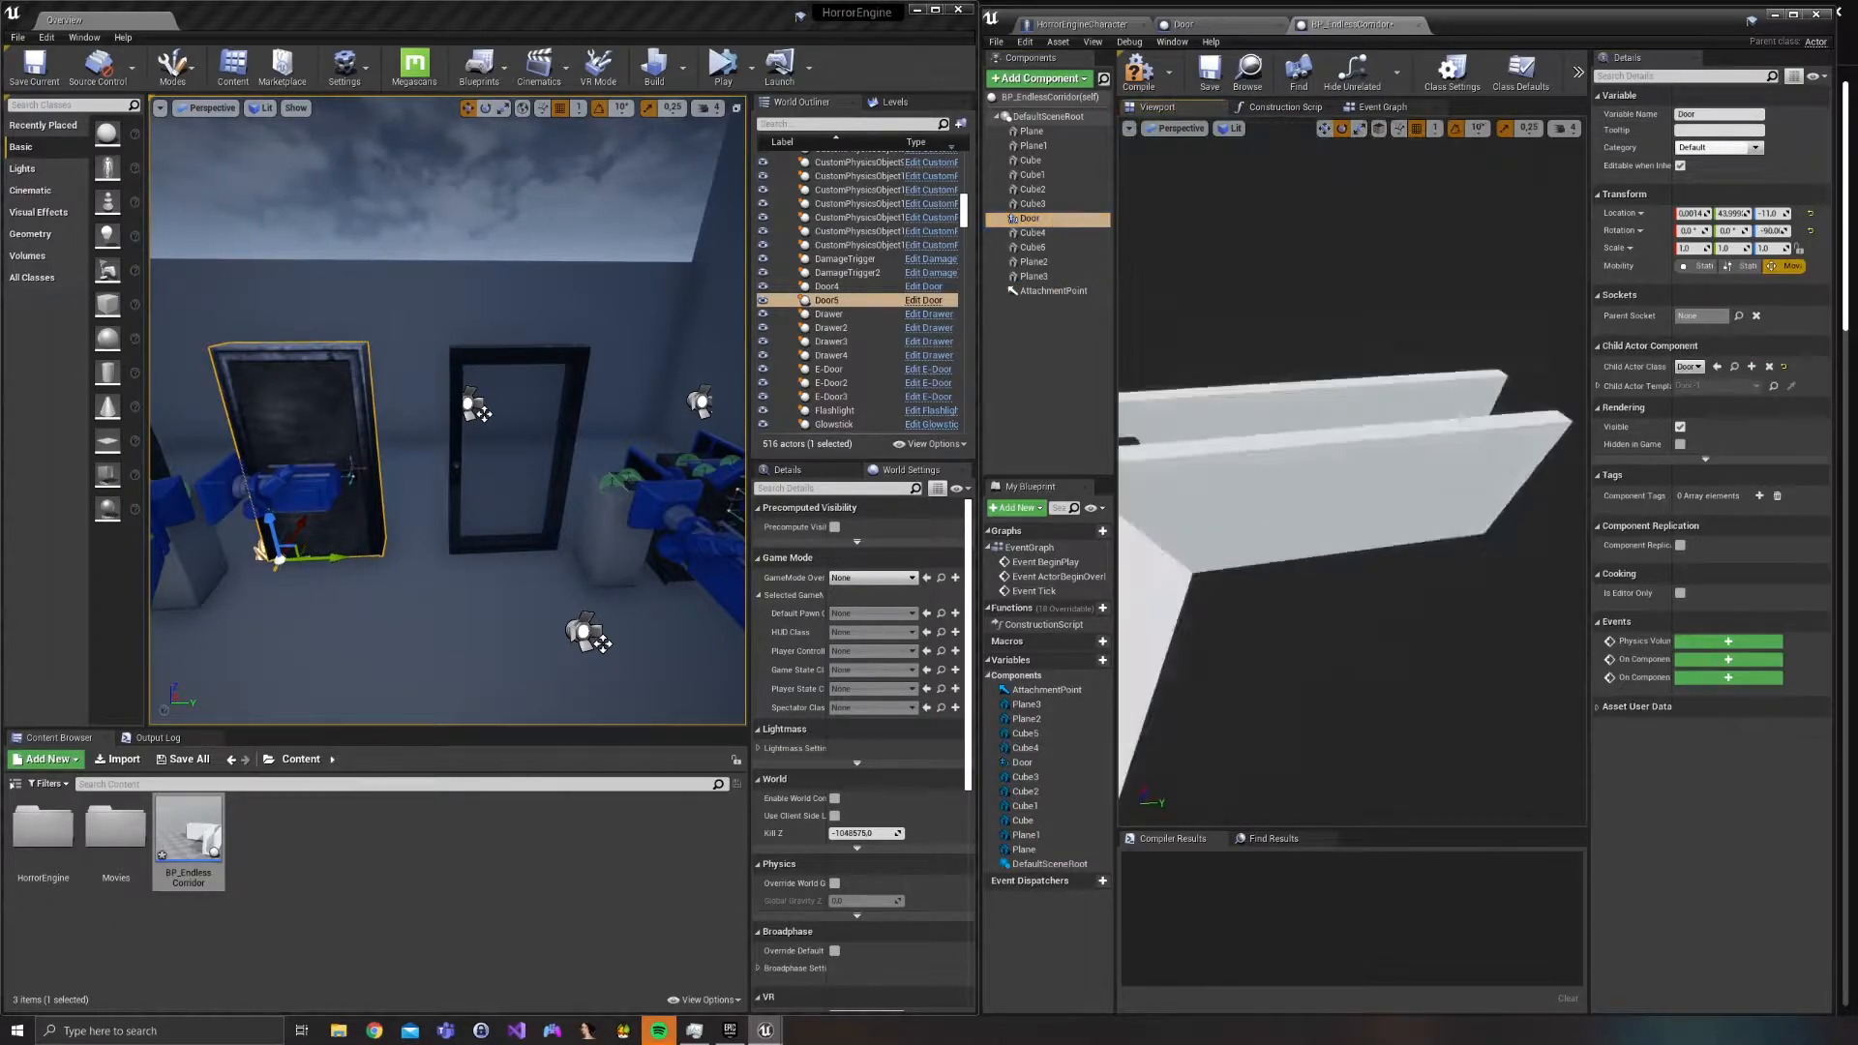
key(w)
scroll(1350, 205, down, 3)
drag(1298, 460, 1301, 481)
click(1304, 311)
drag(1300, 196, 1299, 232)
right_drag(1299, 232, 1200, 242)
Add a Point Light component under DefaultSceneRoot.
click(1048, 116)
click(1039, 83)
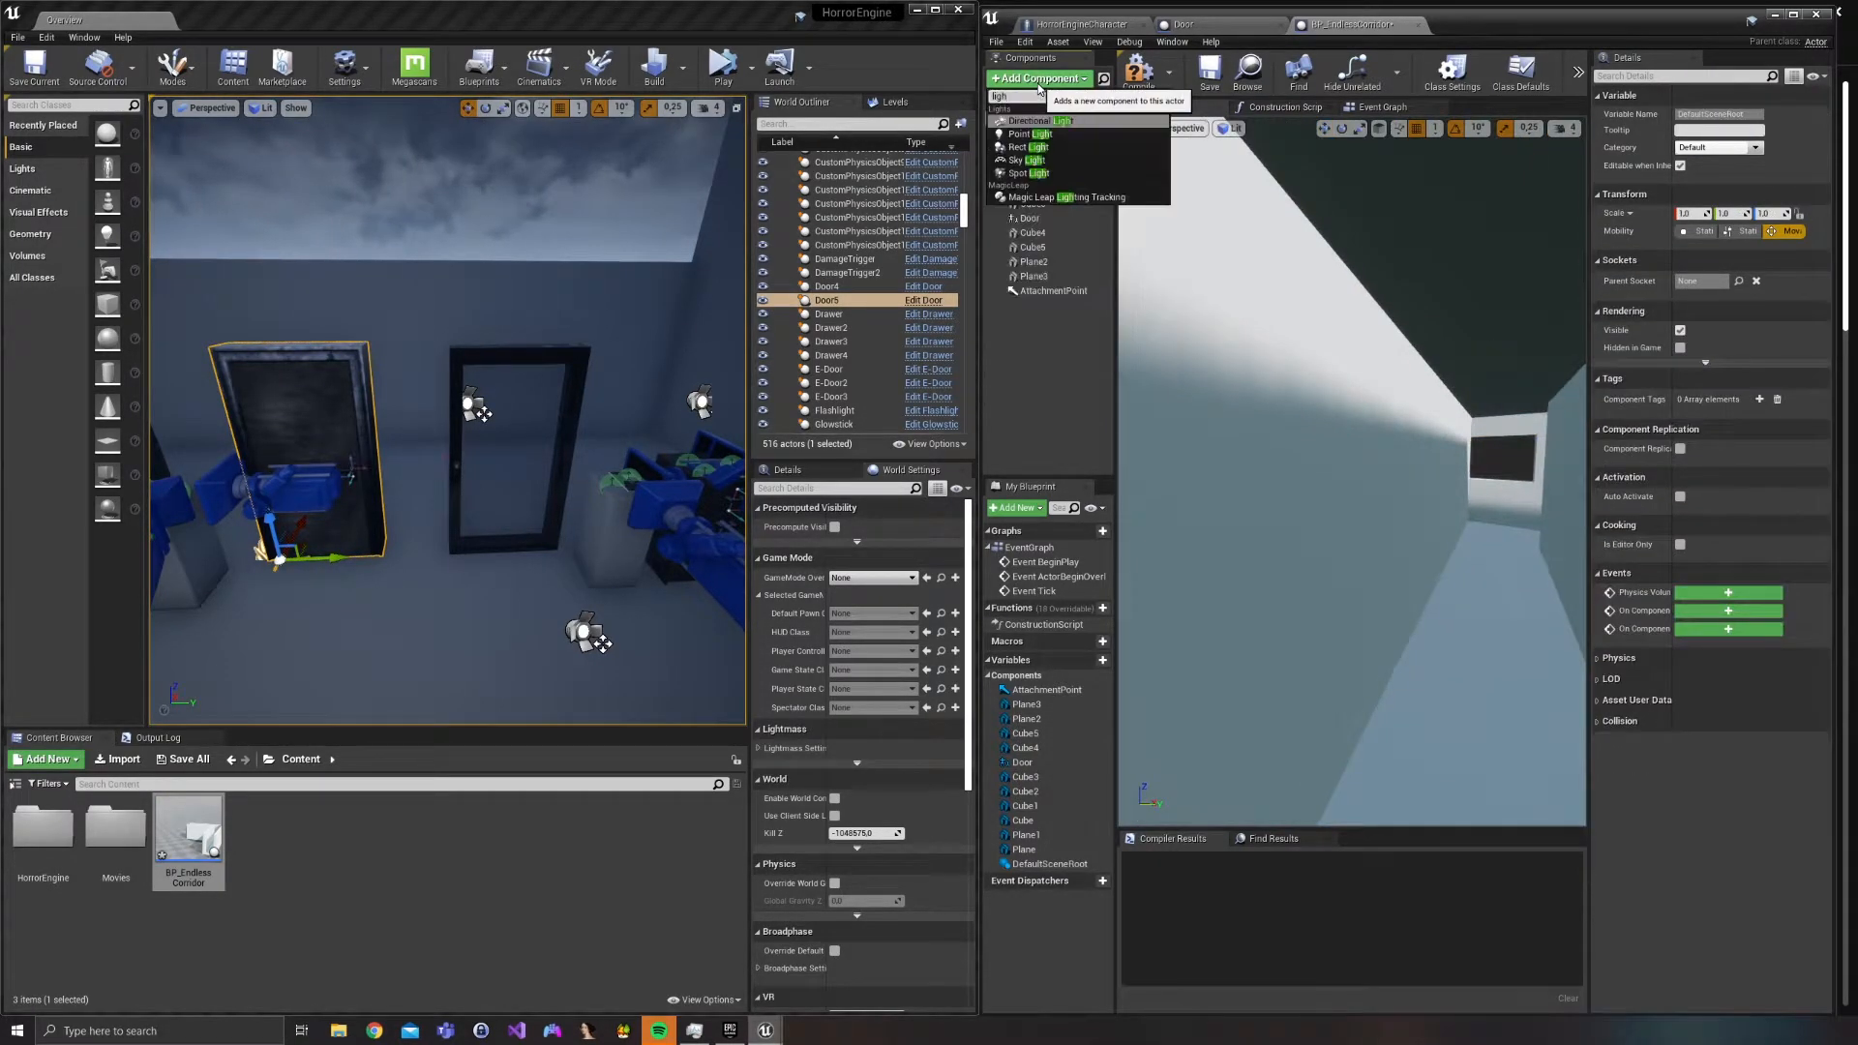
click(1029, 225)
Raise the point light above the floor and move it along the corridor to the corner area.
right_drag(1345, 465, 1355, 484)
drag(1335, 554, 1324, 401)
right_drag(1324, 401, 1249, 387)
drag(1244, 349, 1539, 362)
right_drag(1538, 362, 1578, 387)
drag(1442, 427, 1390, 439)
right_drag(1390, 440, 1432, 450)
drag(1227, 397, 1350, 433)
right_drag(1350, 434, 1391, 440)
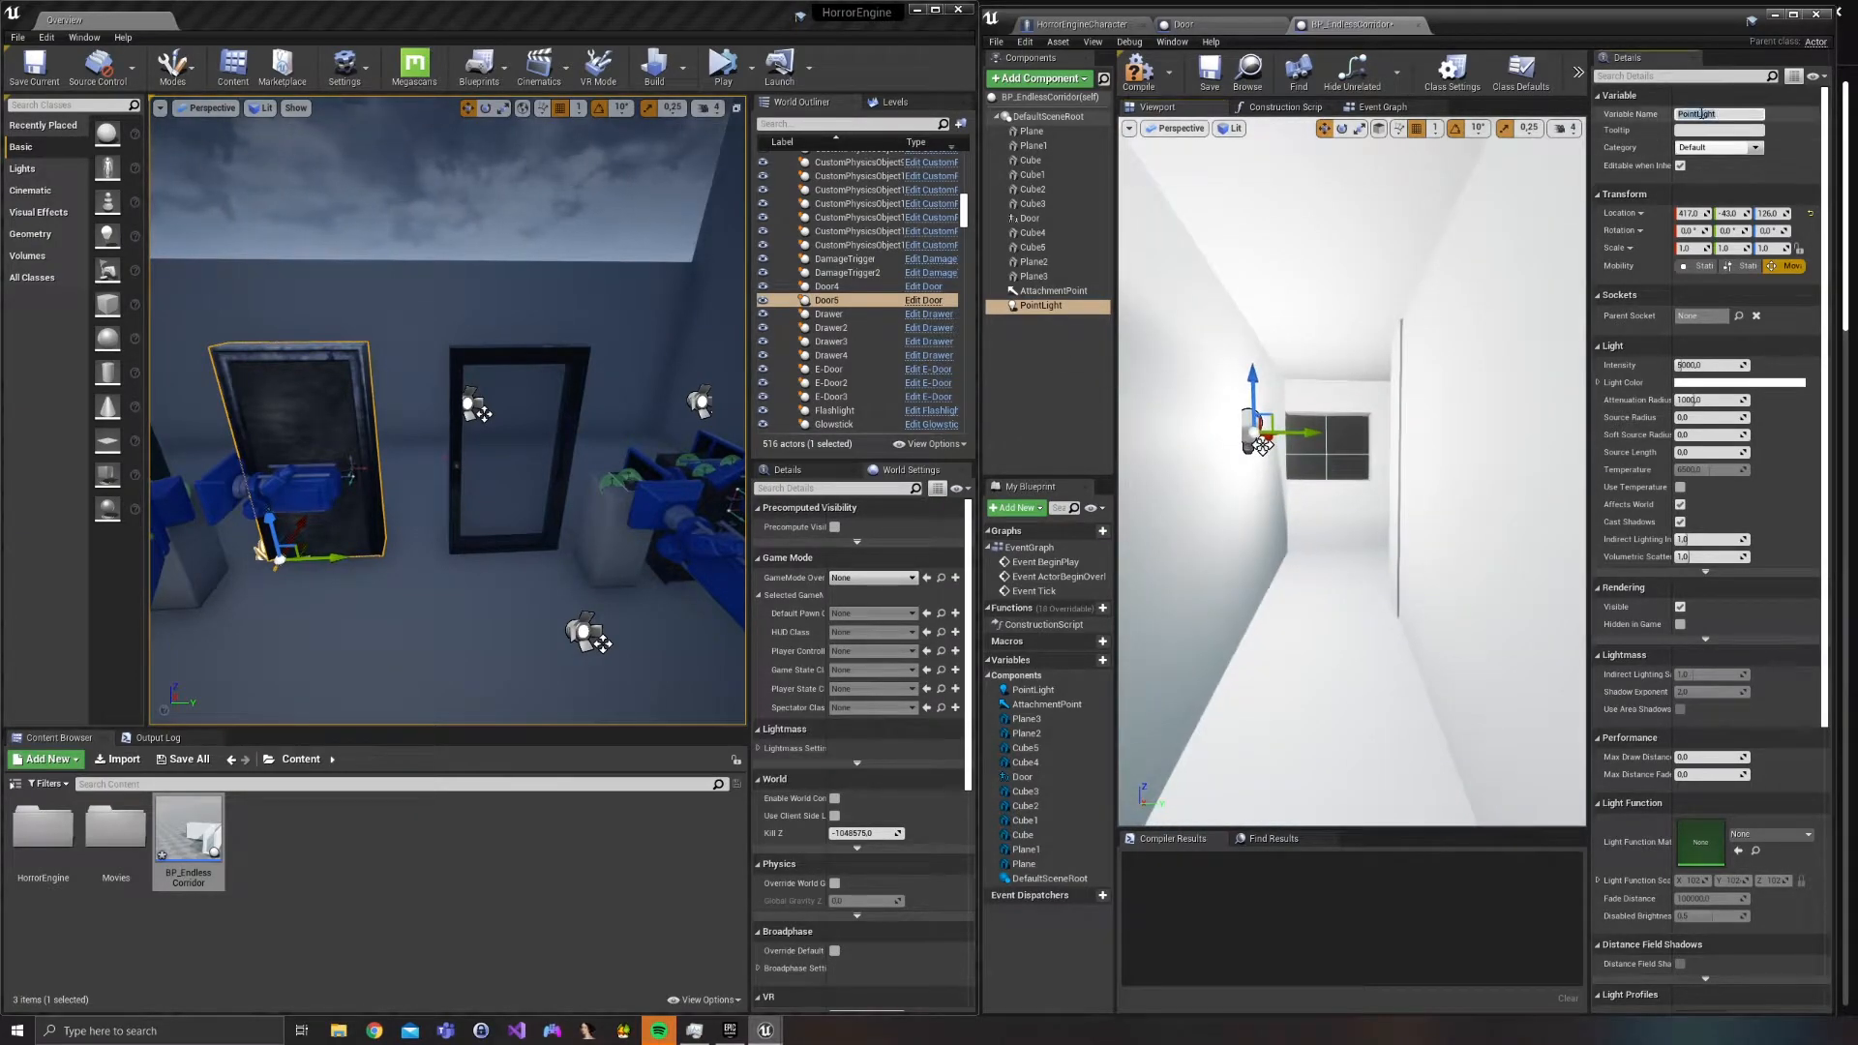
Rename the point light to Light, compile the blueprint and save it.
click(1140, 74)
click(1209, 74)
right_drag(1326, 368, 1224, 507)
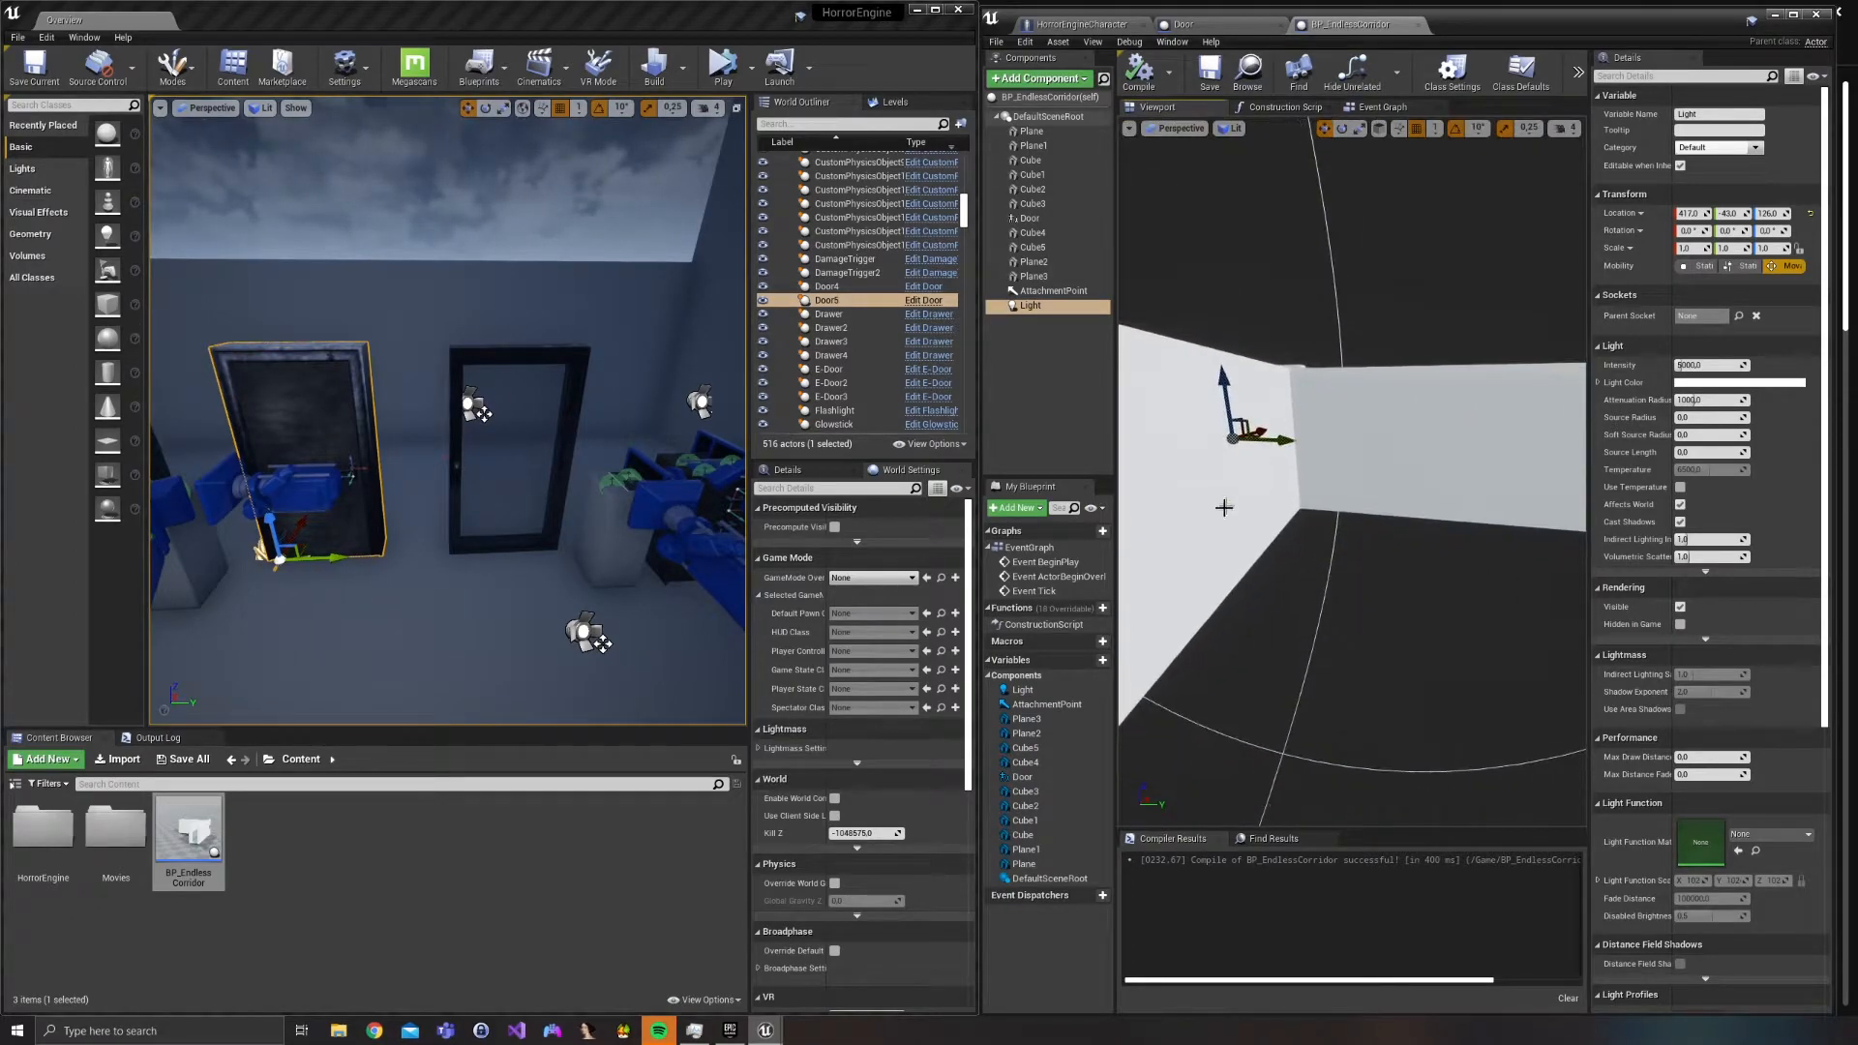
Add a new variable named PreviousCorridor with the Actor object reference type.
click(1105, 661)
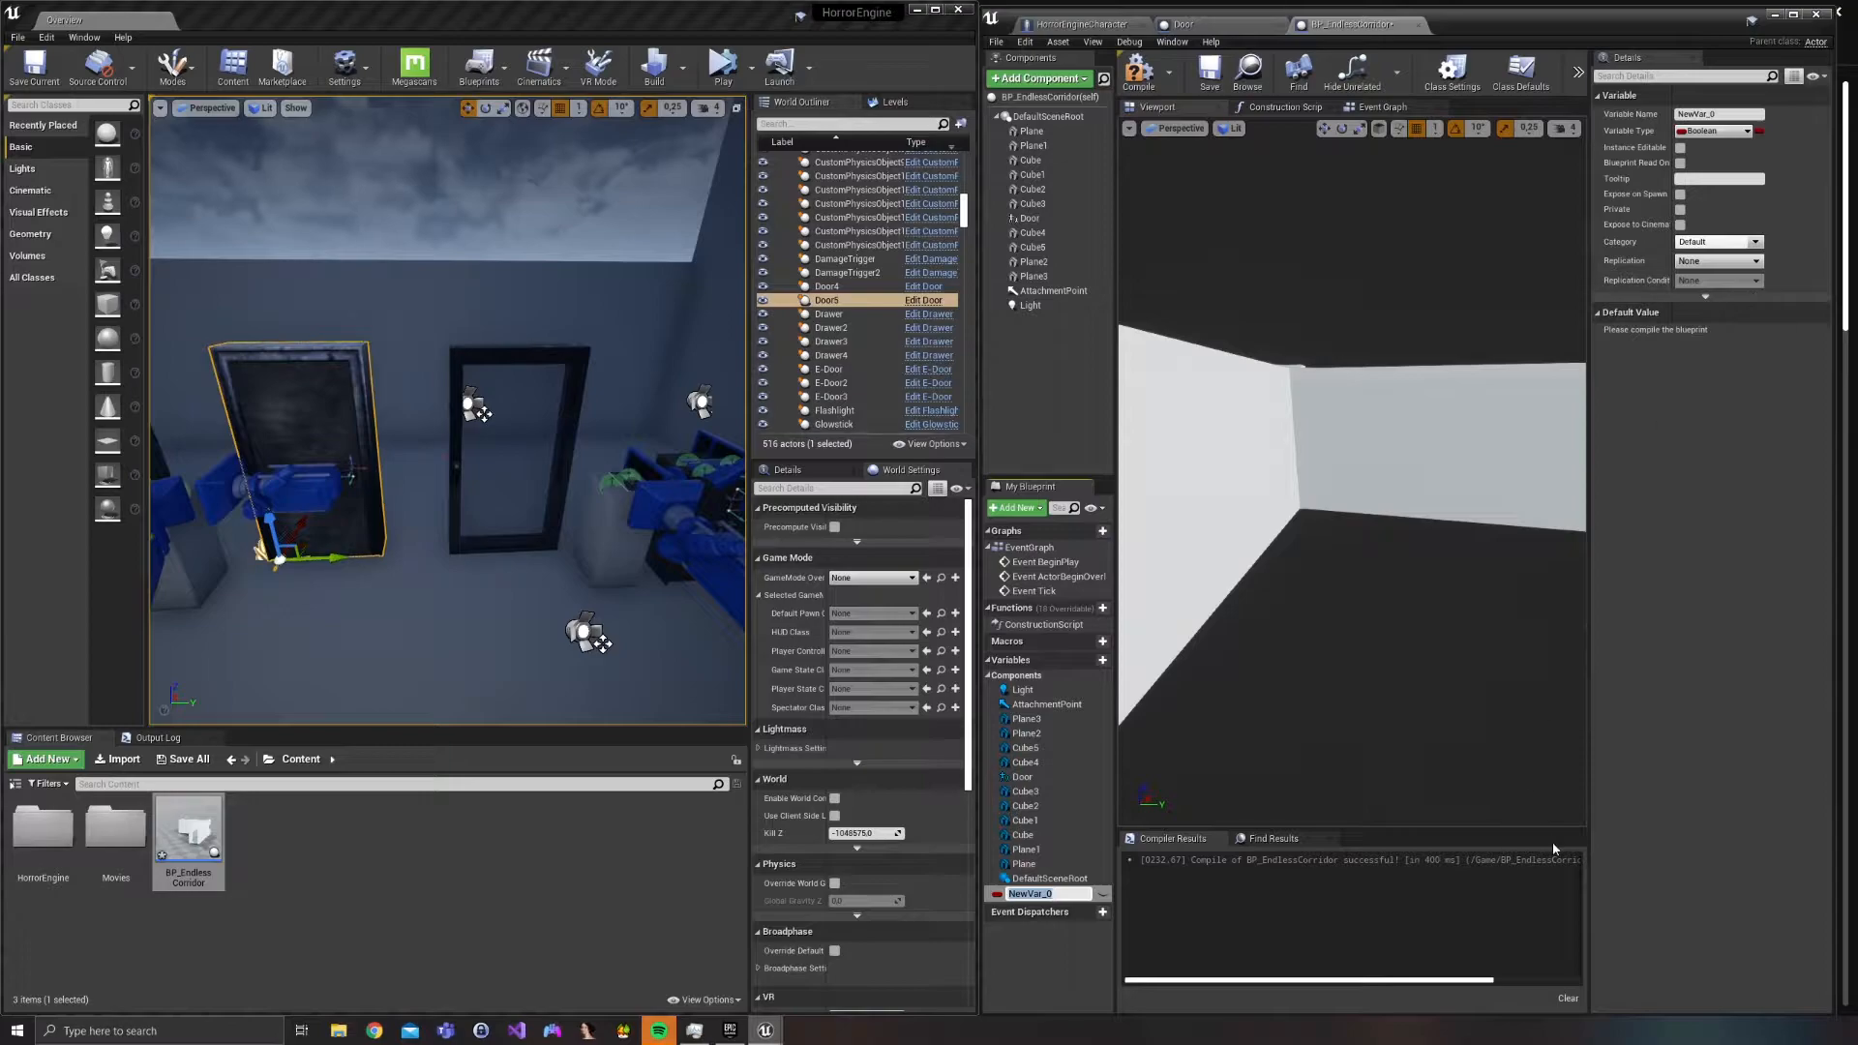
click(1717, 134)
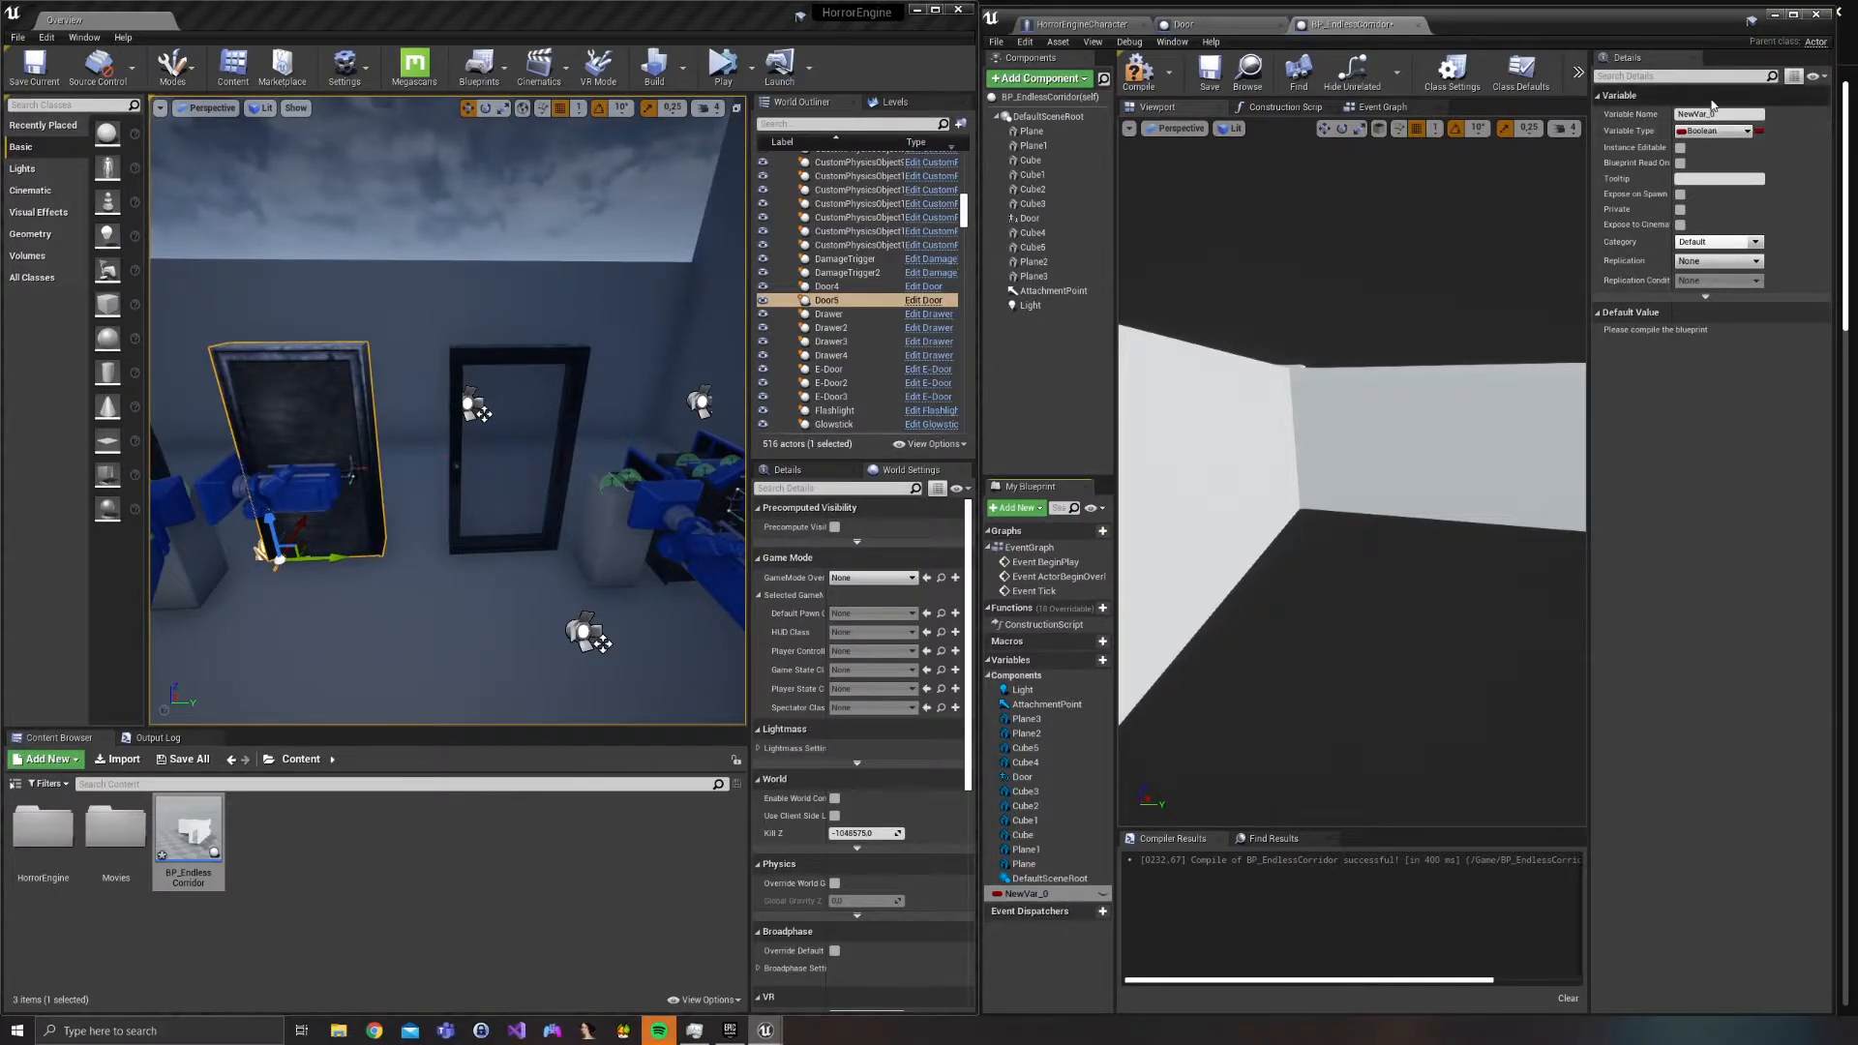
click(1715, 130)
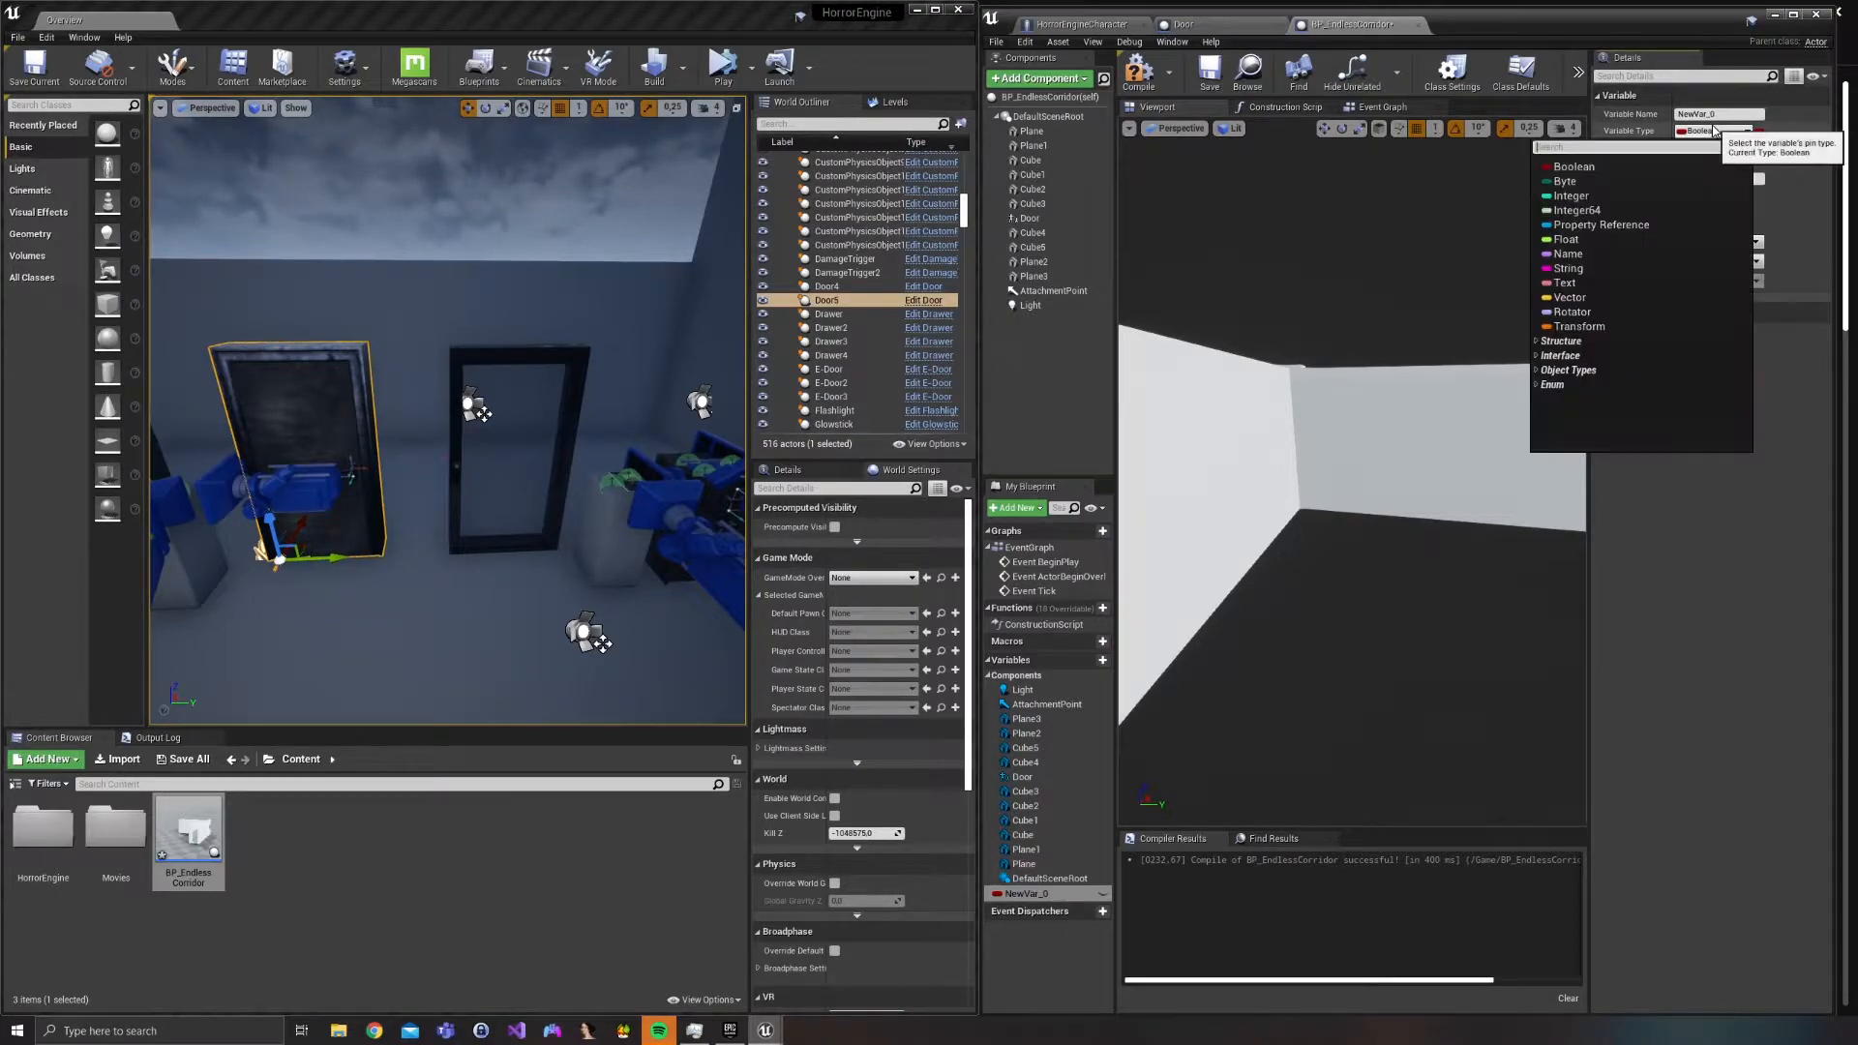
click(1675, 202)
mouse_move(1340, 598)
right_down()
mouse_move(1349, 617)
mouse_move(1368, 608)
right_up()
key(s)
key(w)
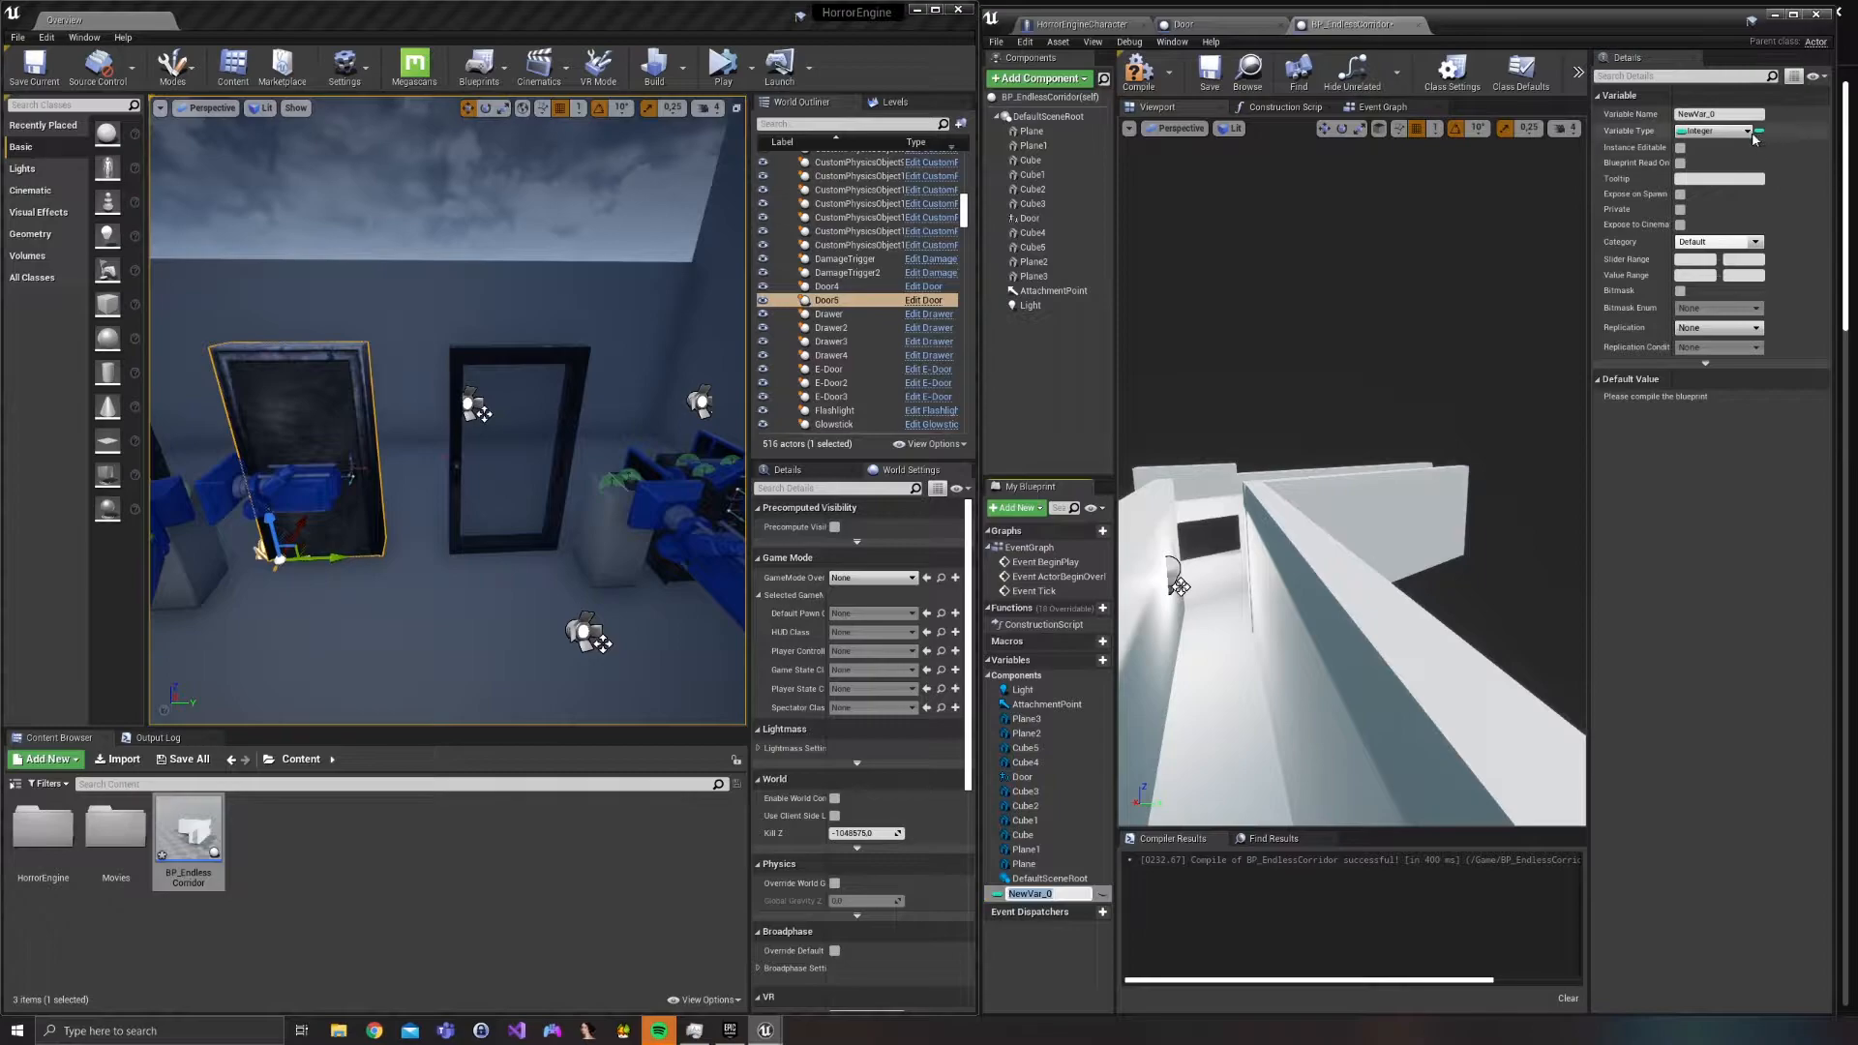
click(1742, 134)
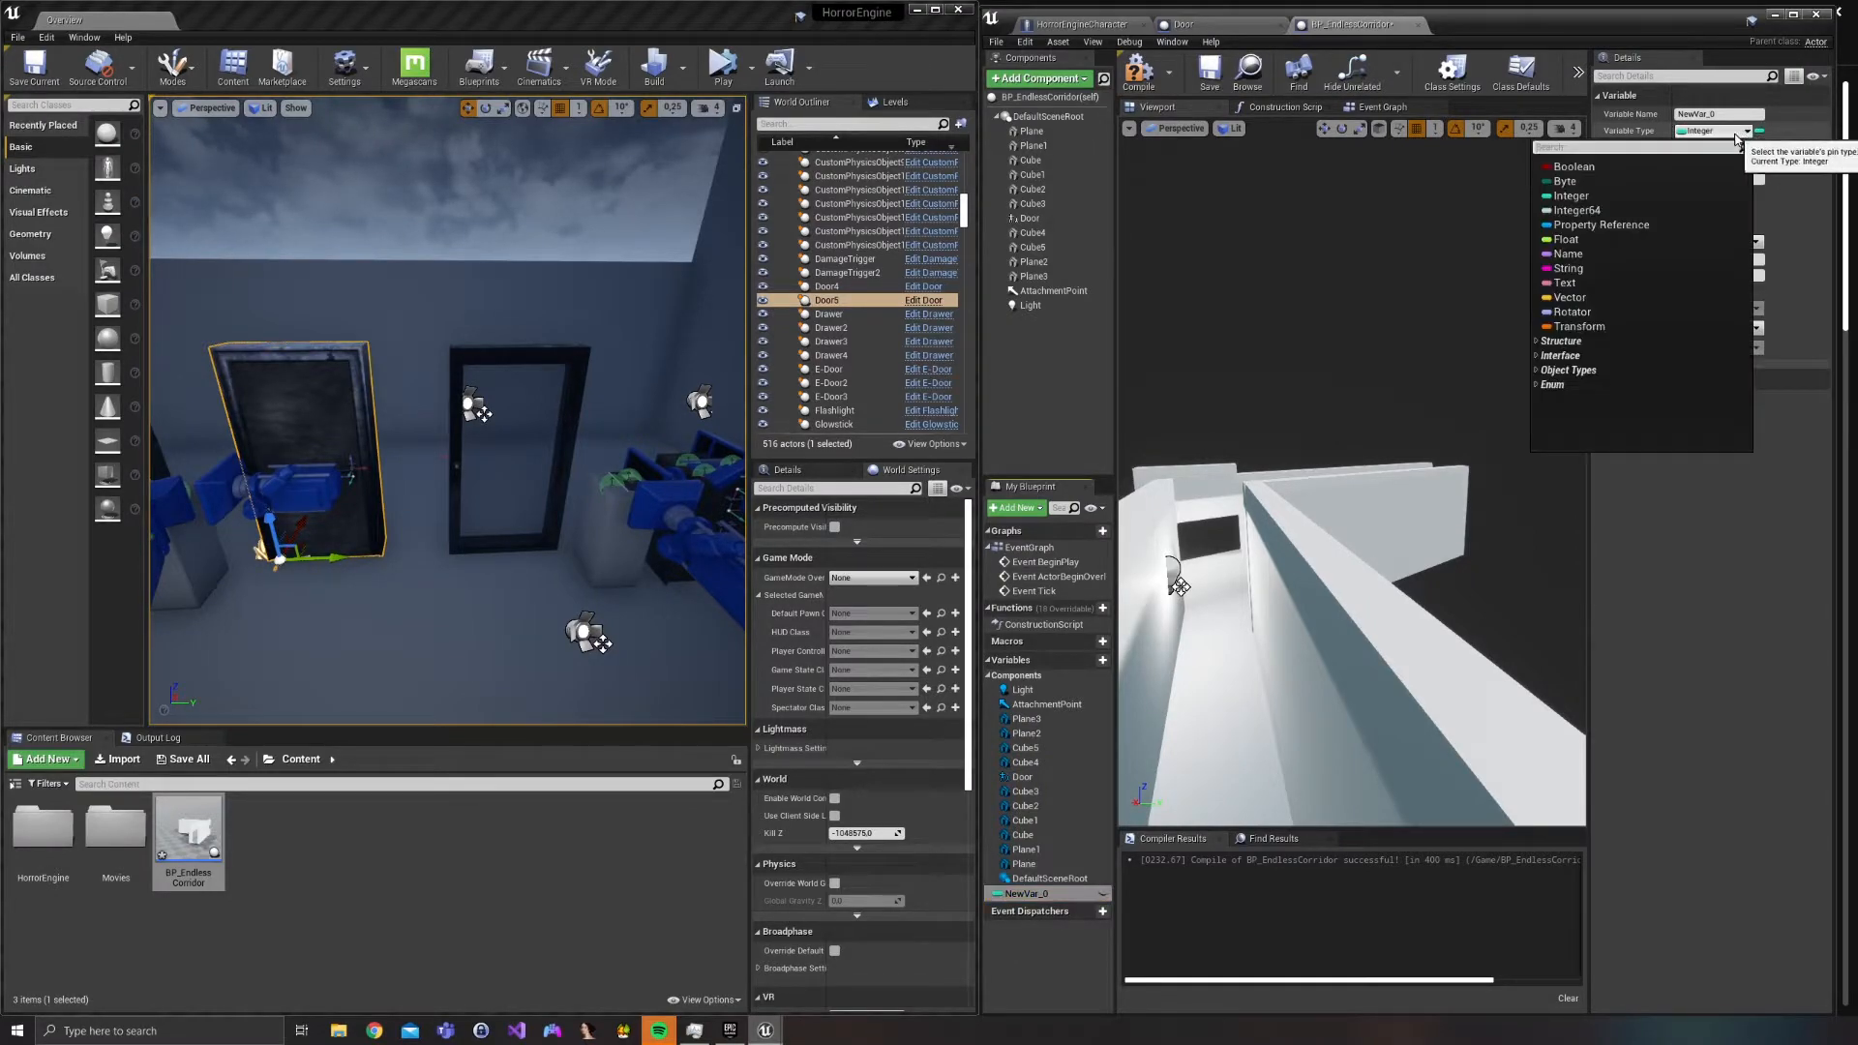
text(actor)
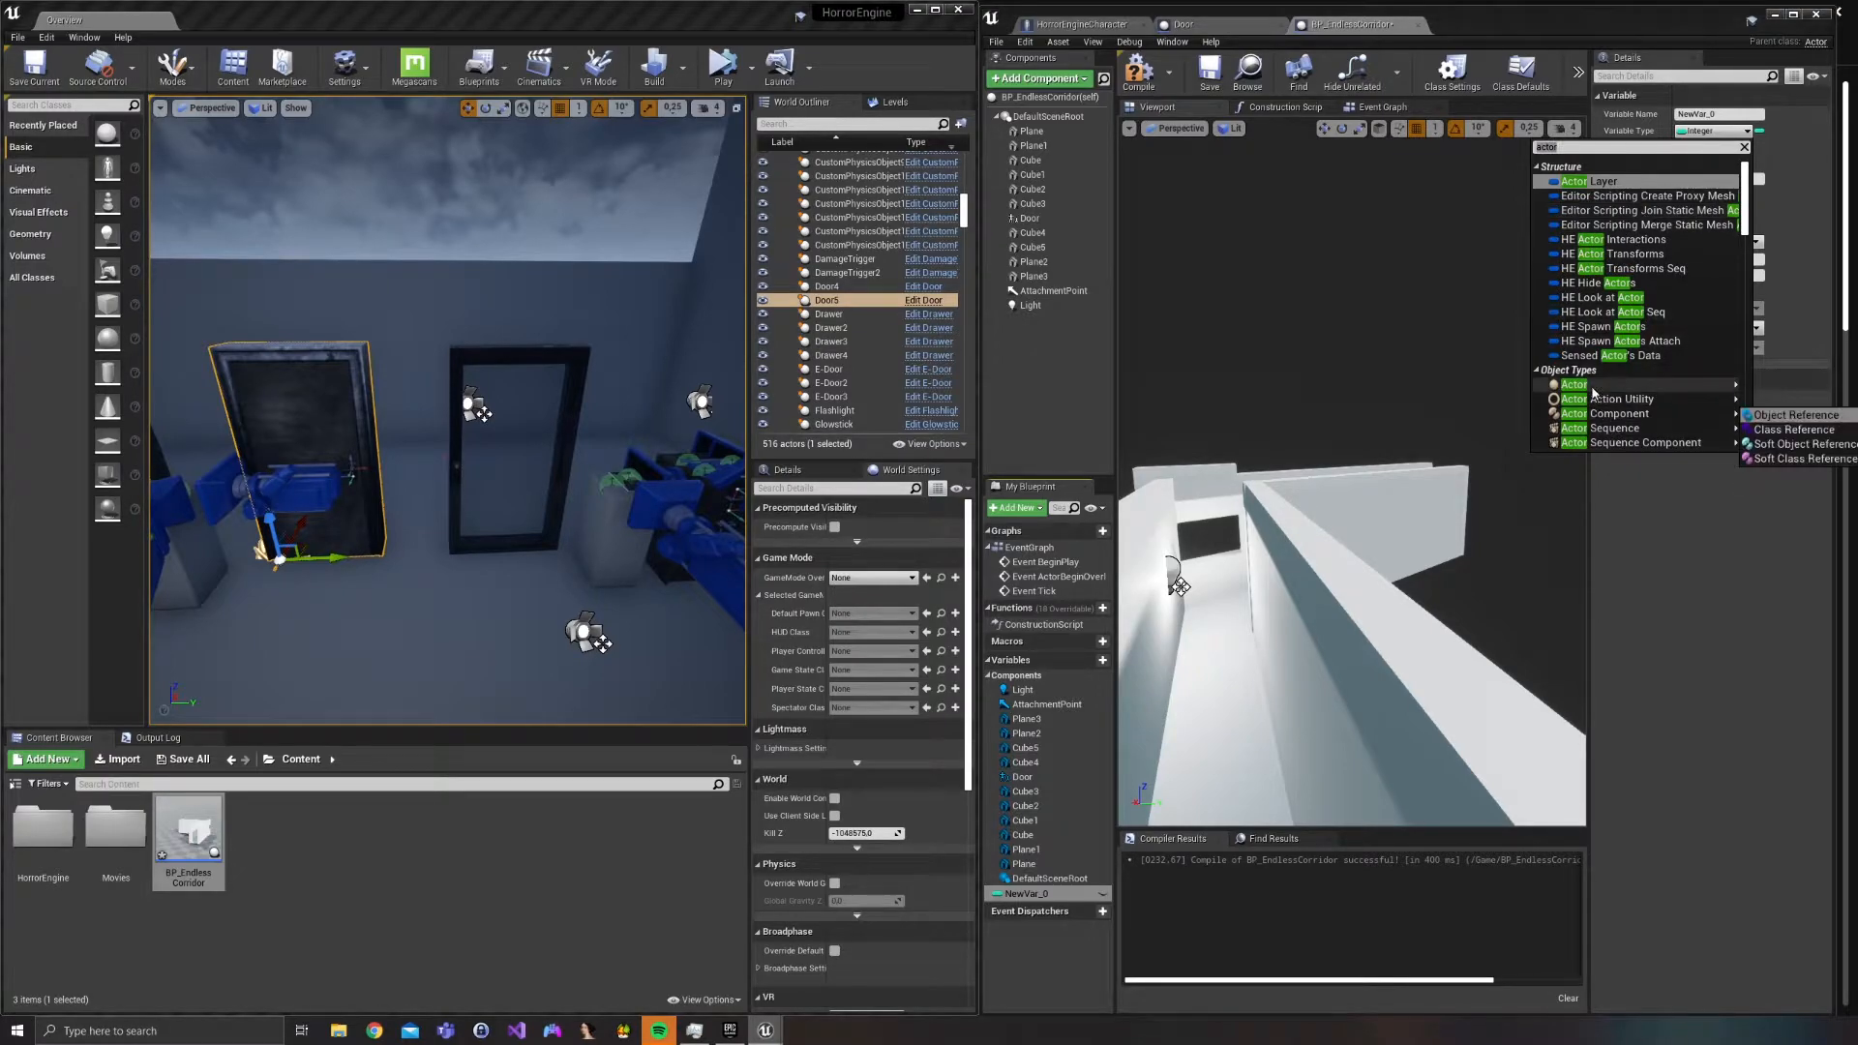
click(1587, 385)
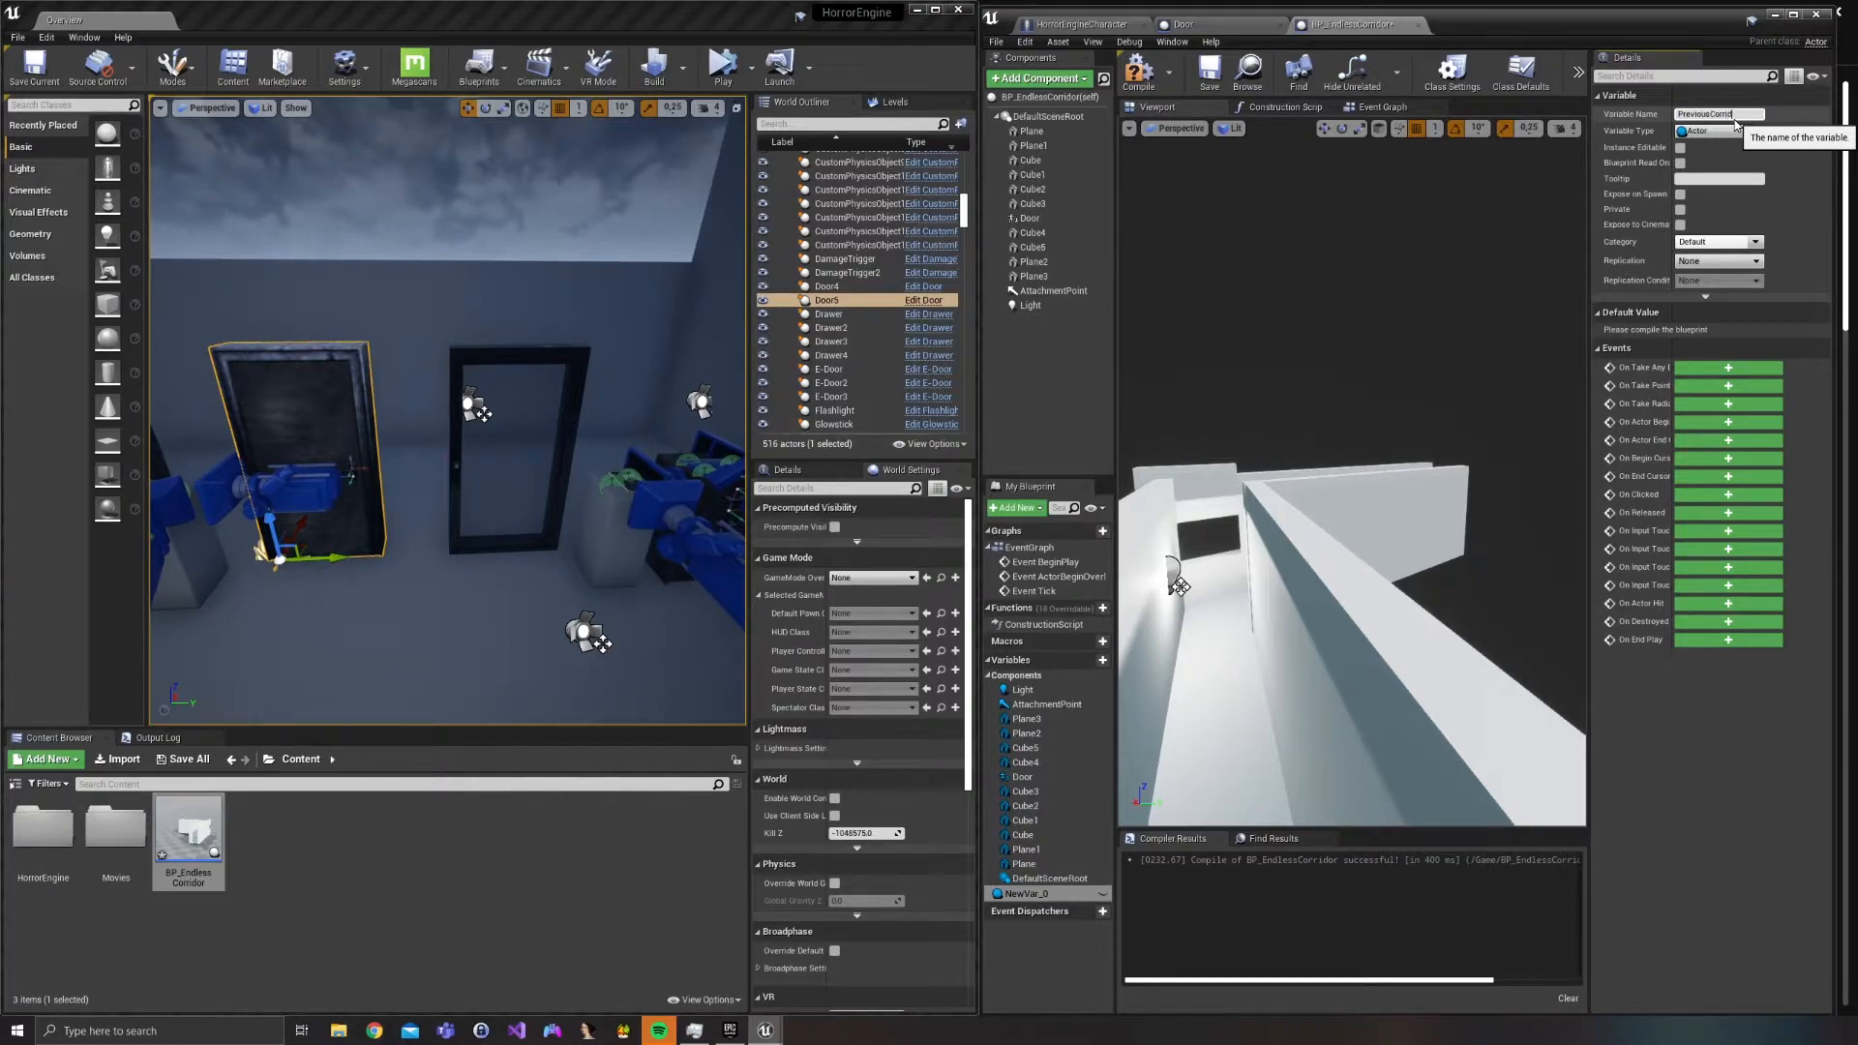
Add a Box Collision component under DefaultSceneRoot.
click(1036, 117)
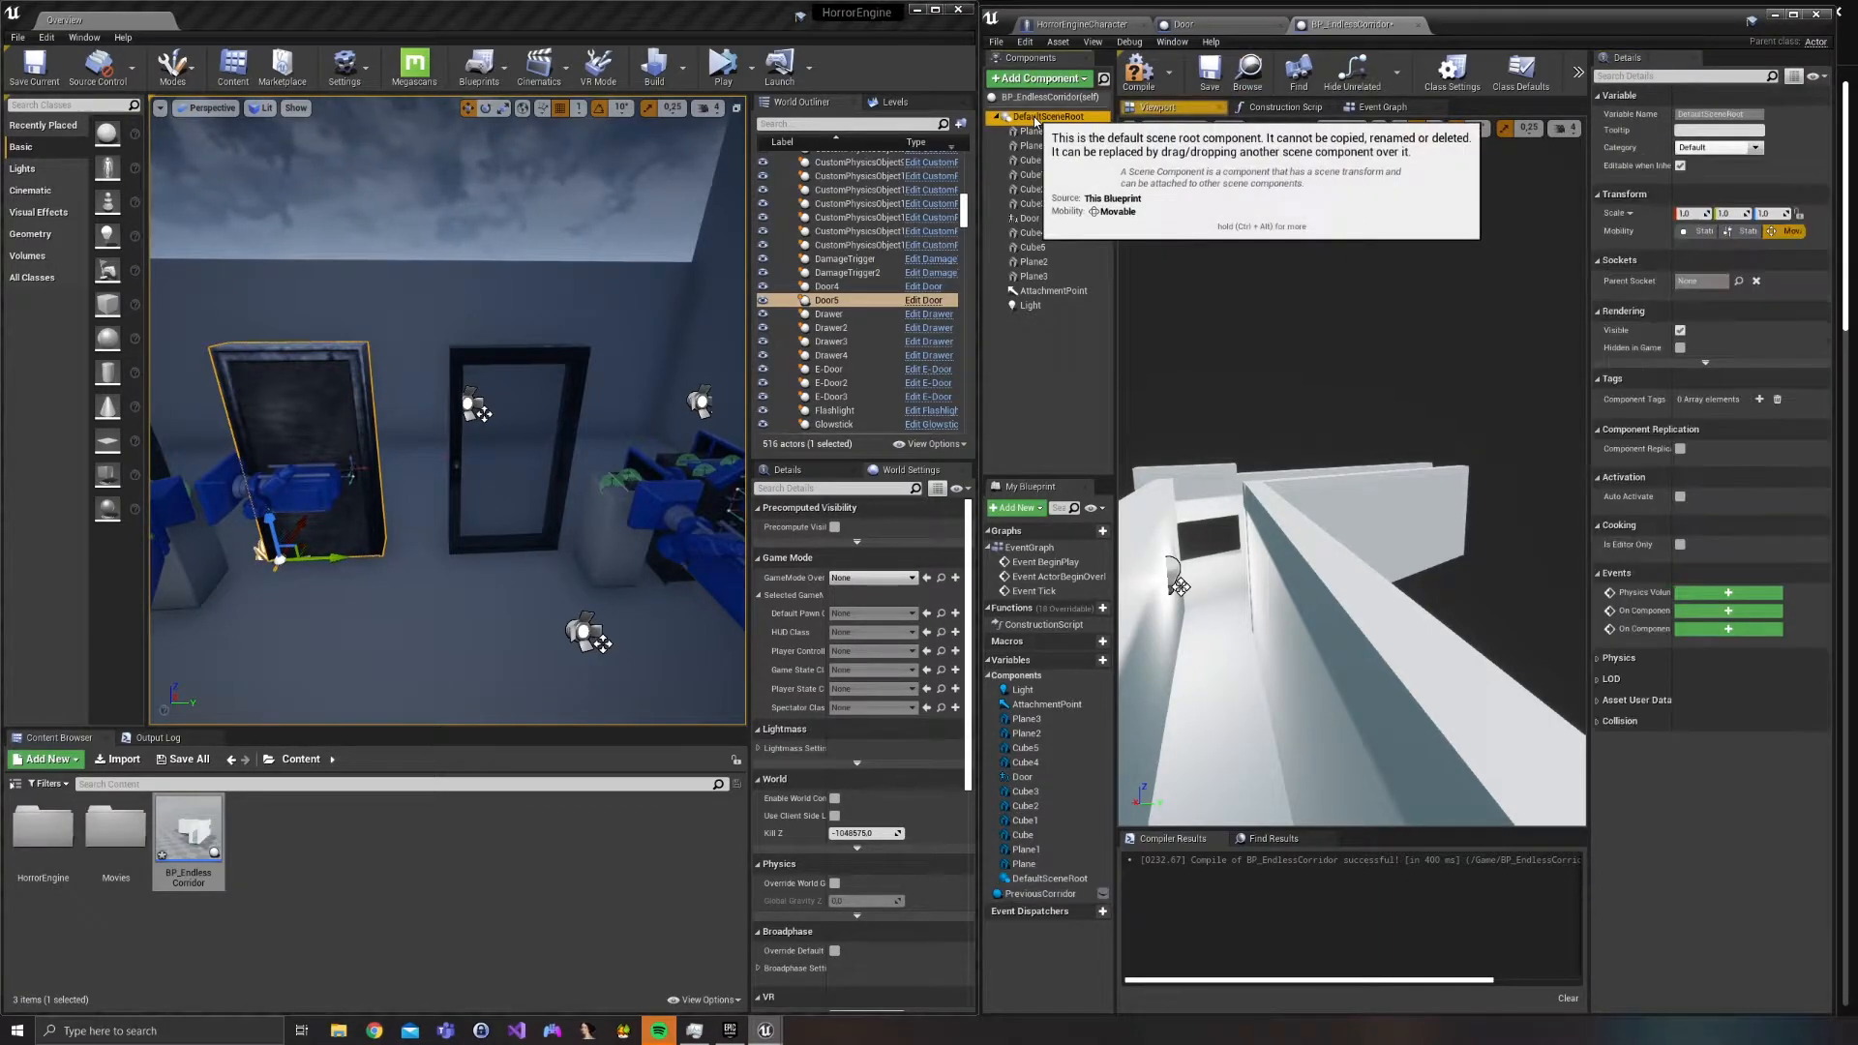
click(1038, 77)
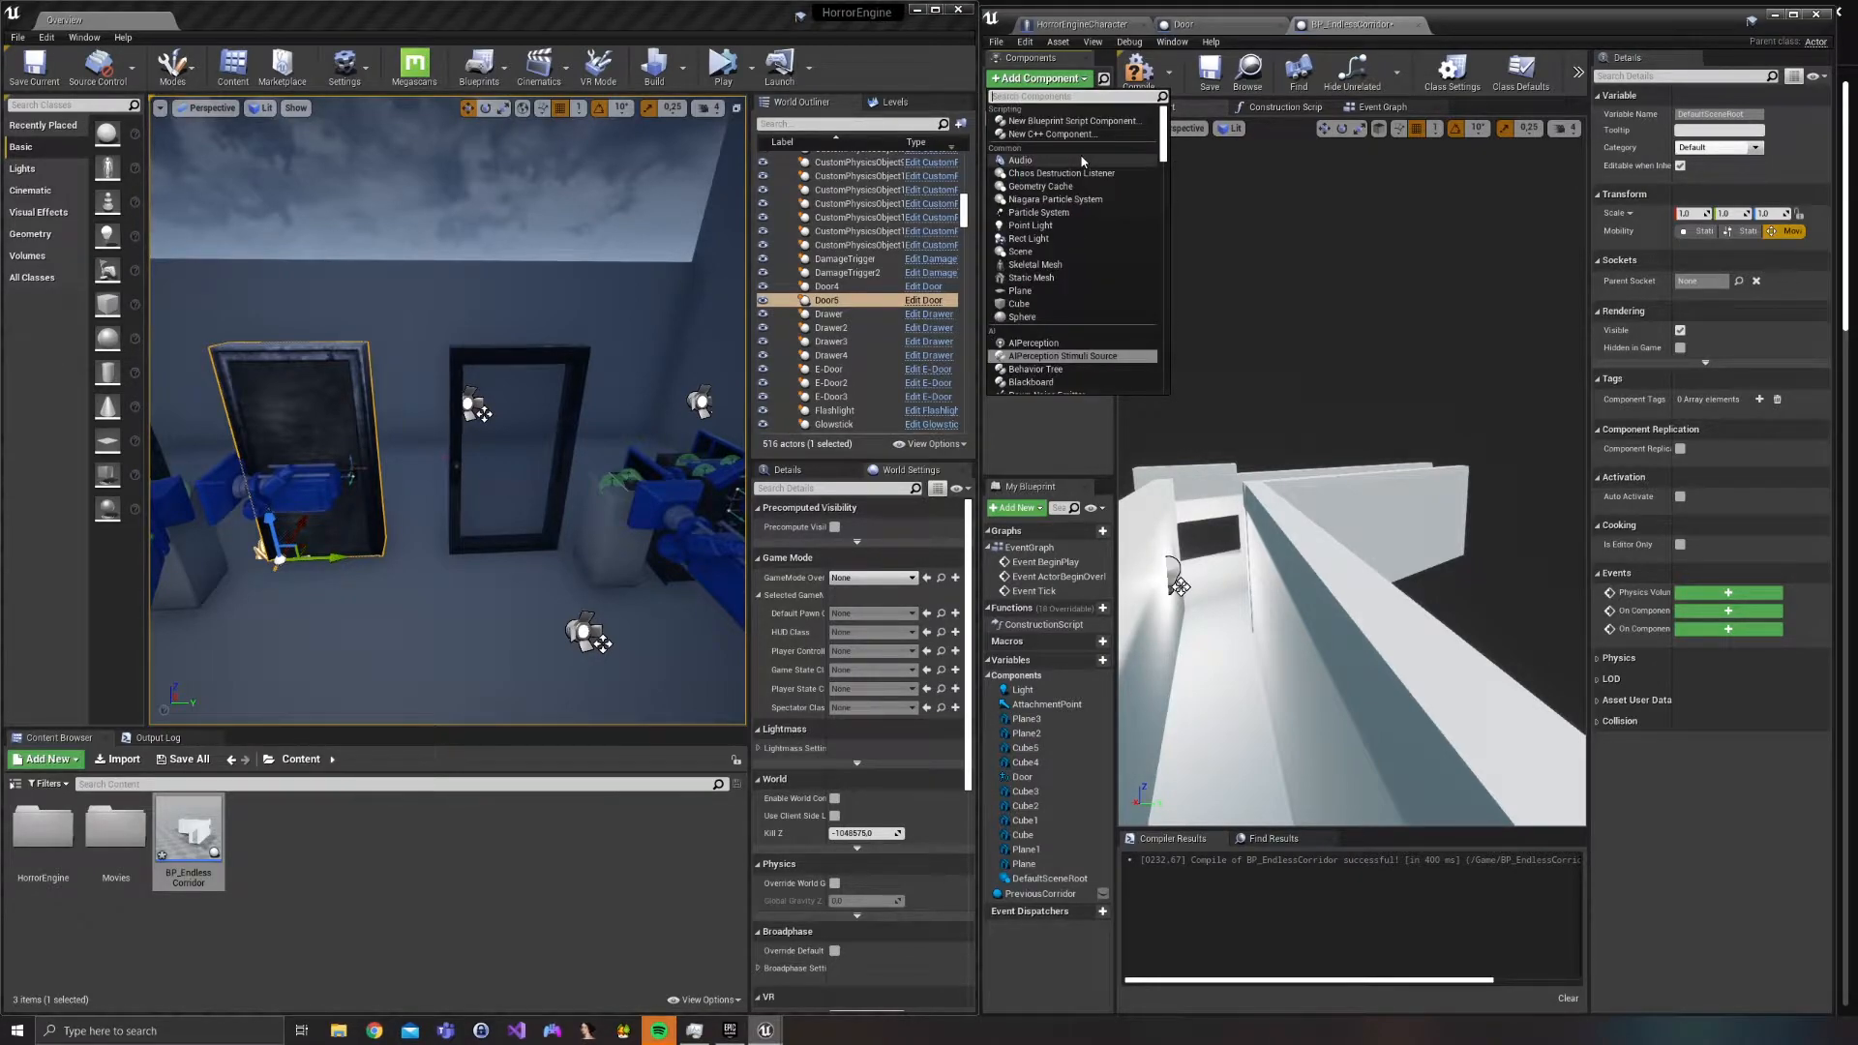
text(bo)
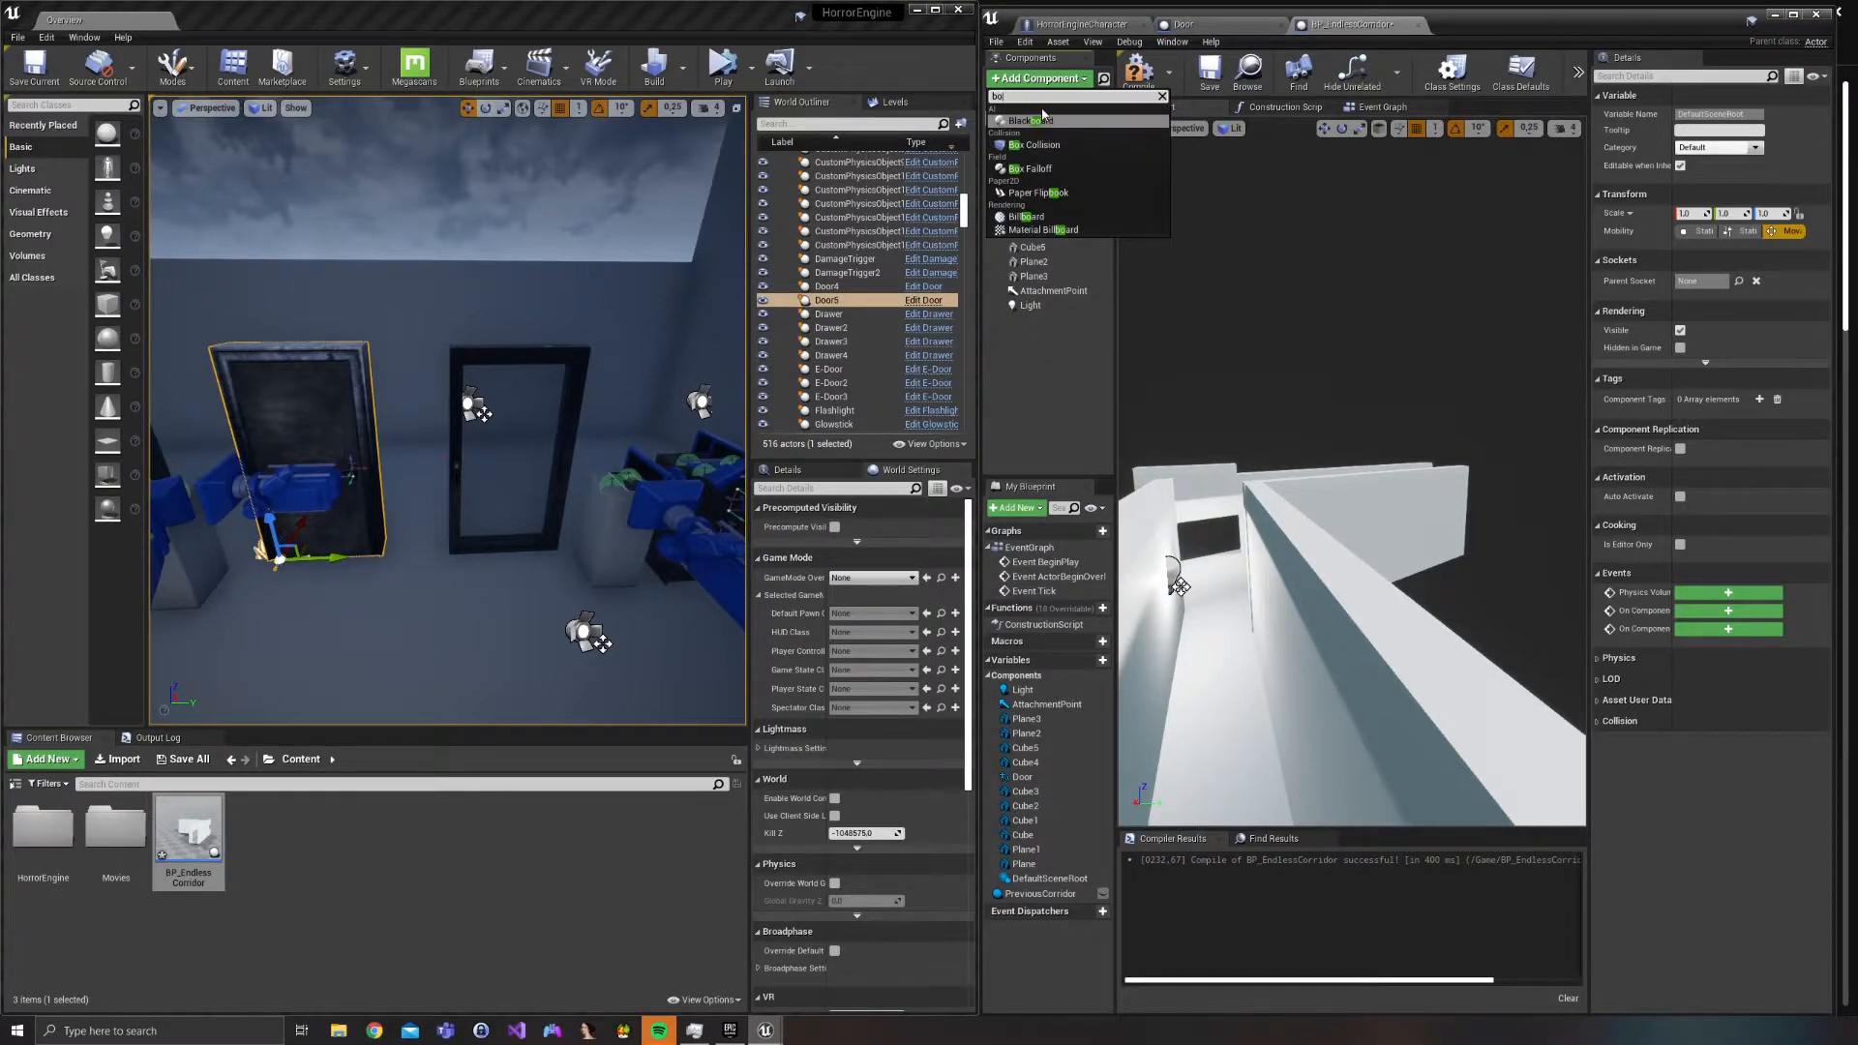
click(1040, 145)
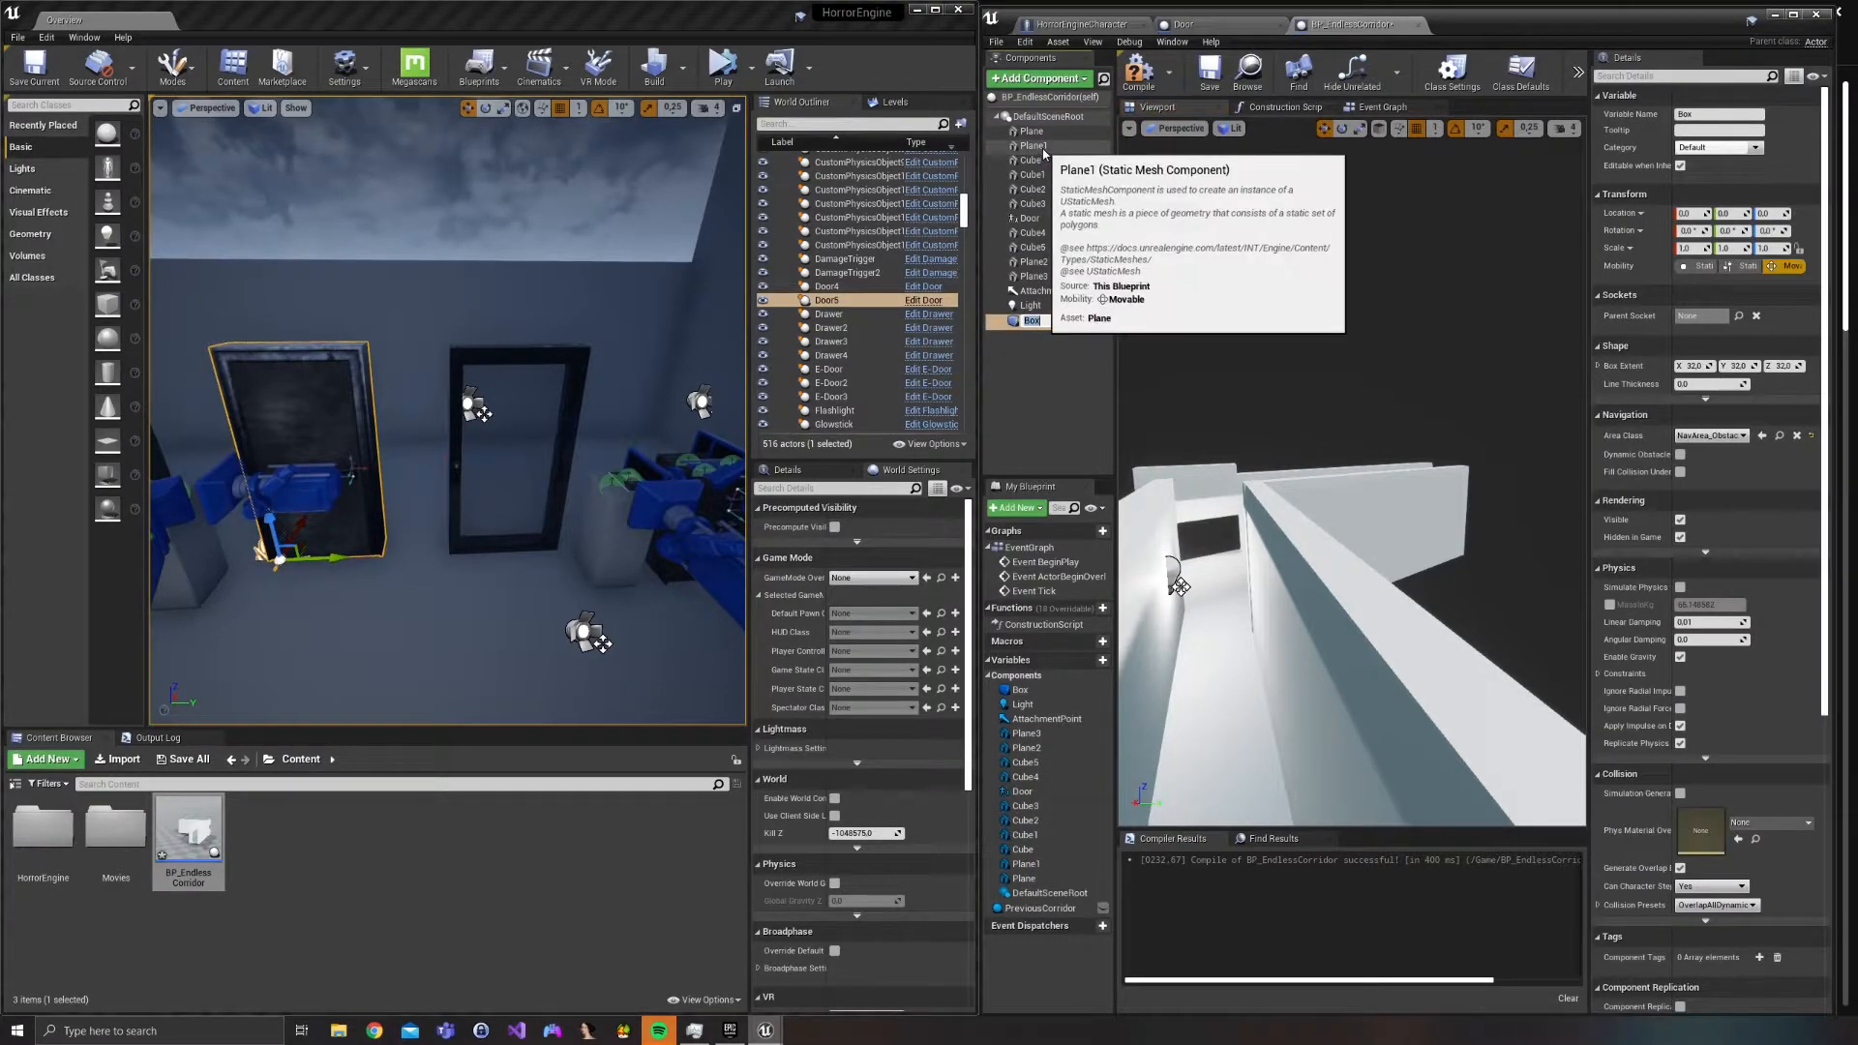
Move the collision box into the corridor just inside the door and raise it to about mid-height.
click(1024, 691)
right_drag(1410, 585, 1229, 576)
mouse_move(1380, 441)
right_down()
mouse_move(1287, 484)
mouse_move(1379, 442)
right_up()
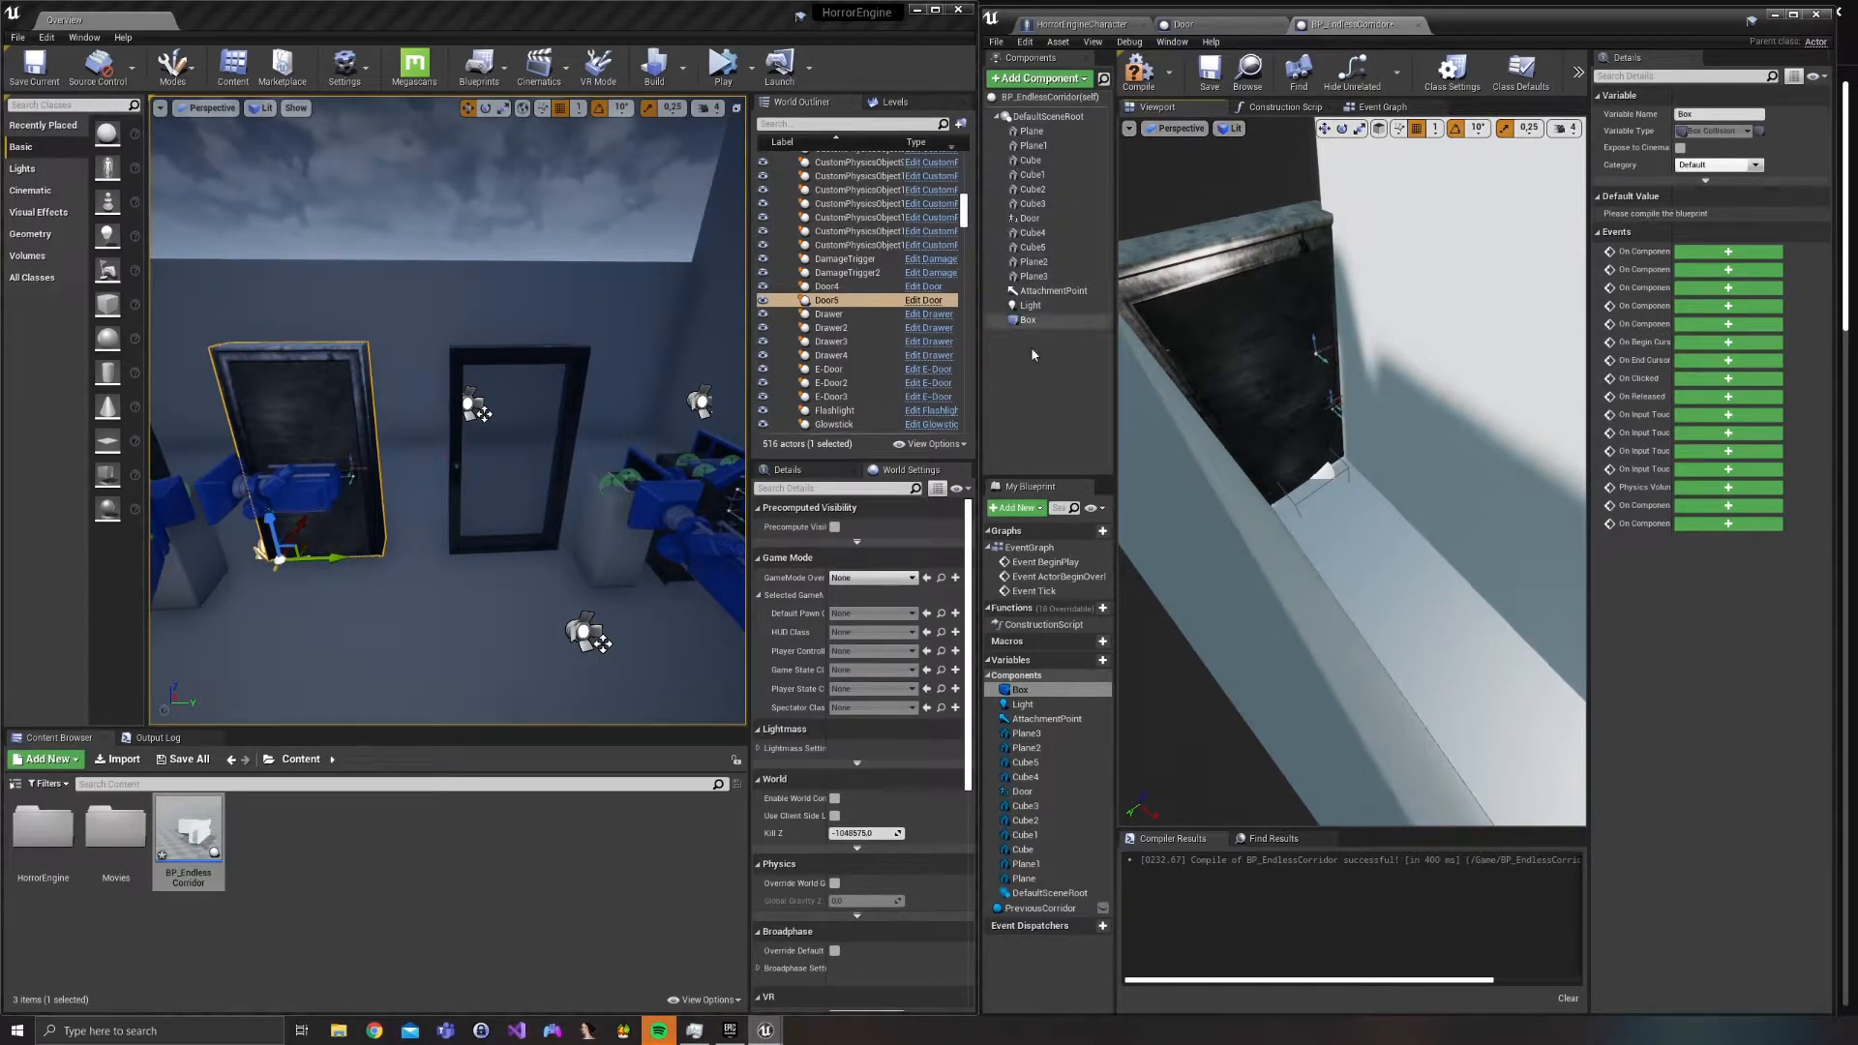
click(1028, 319)
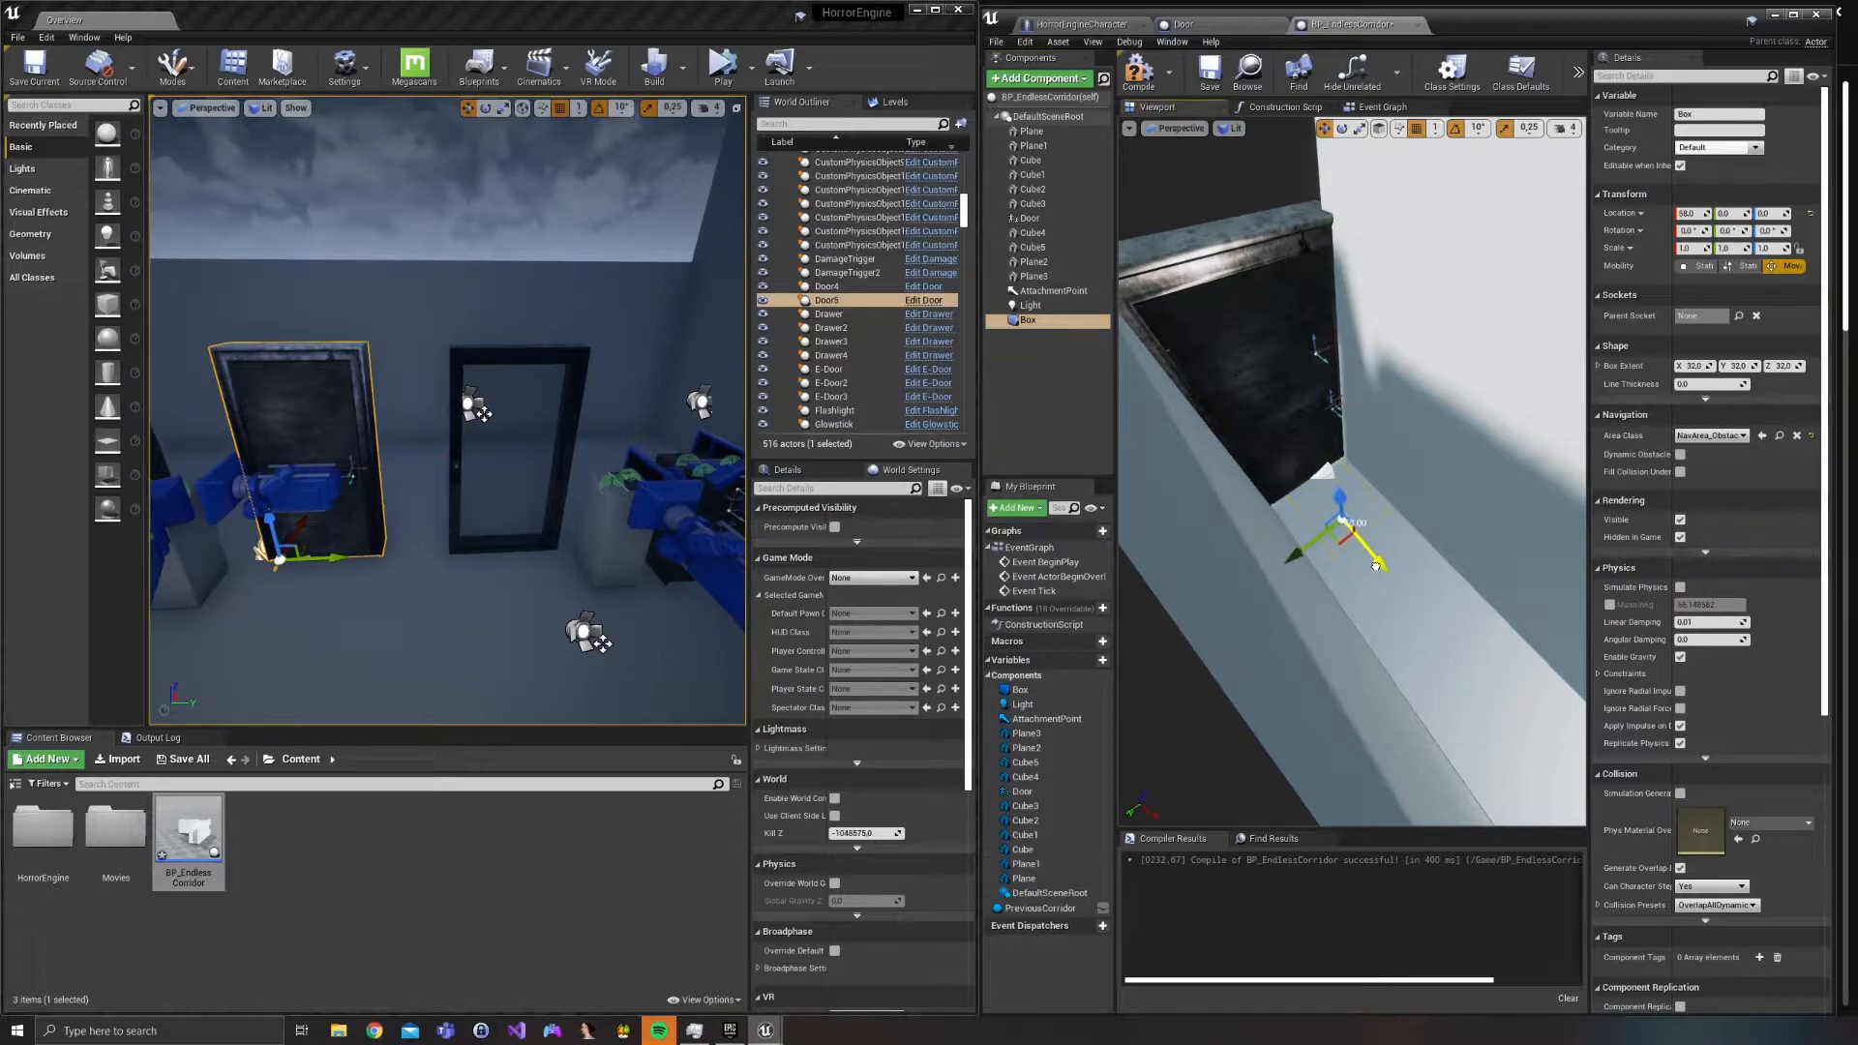
right_drag(1299, 590, 1165, 521)
drag(1318, 519, 1295, 363)
Scale the collision box to 2.25 in Y and 2.75 in Z to span the corridor's cross-section.
click(1360, 129)
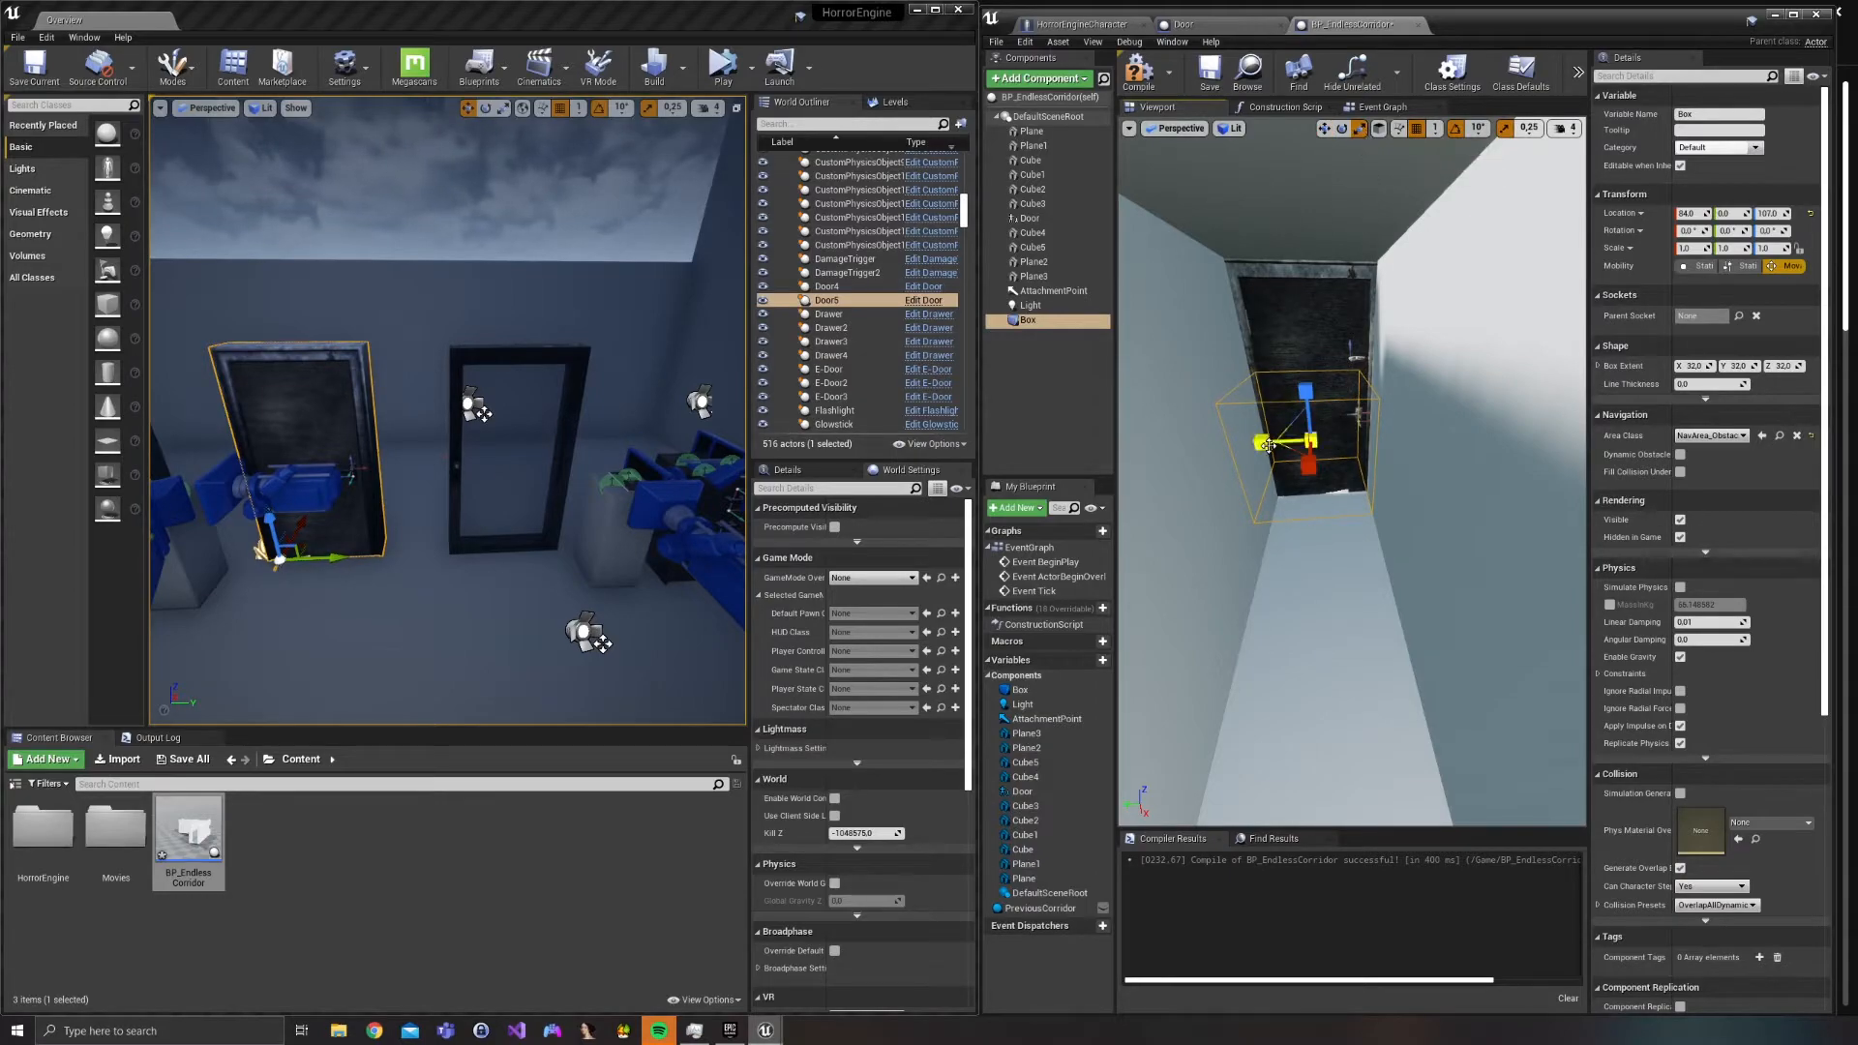
drag(1263, 453, 1221, 455)
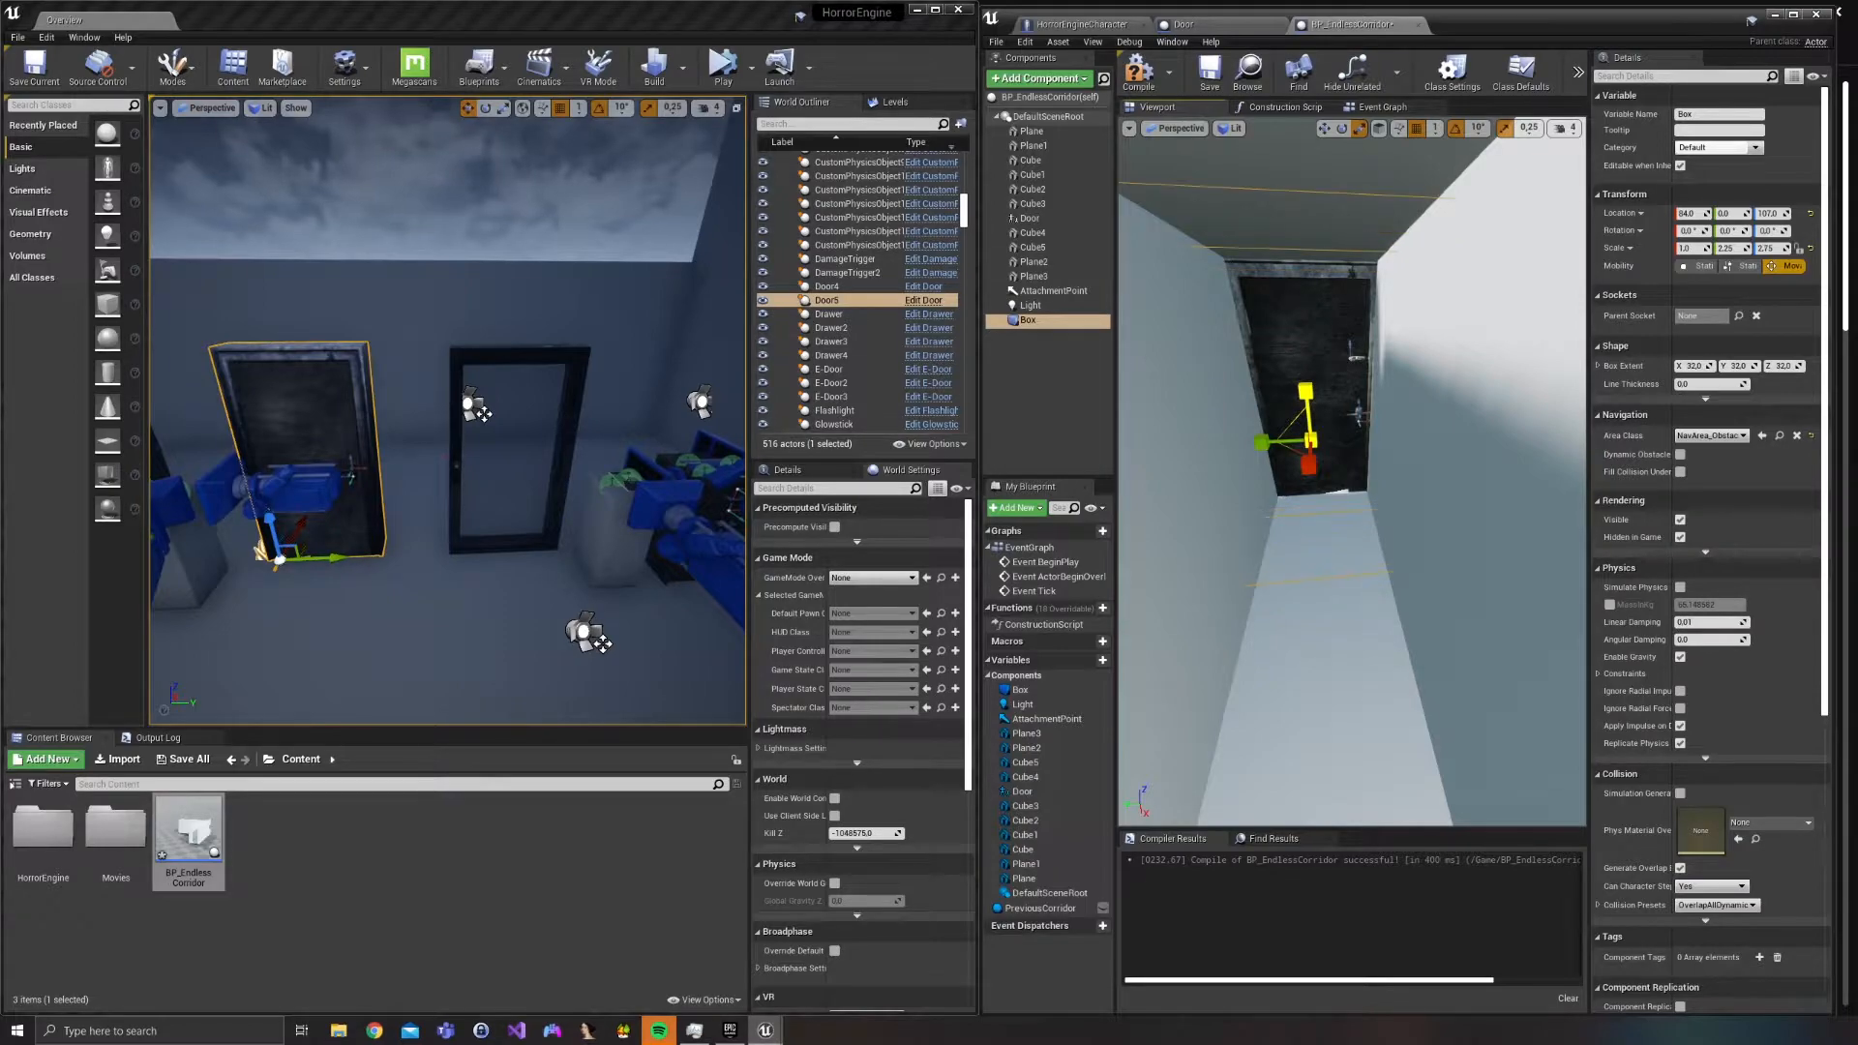
right_drag(1305, 393, 1355, 416)
Add an On Component Begin Overlap event for the collision box to the event graph.
scroll(1645, 726, down, 8)
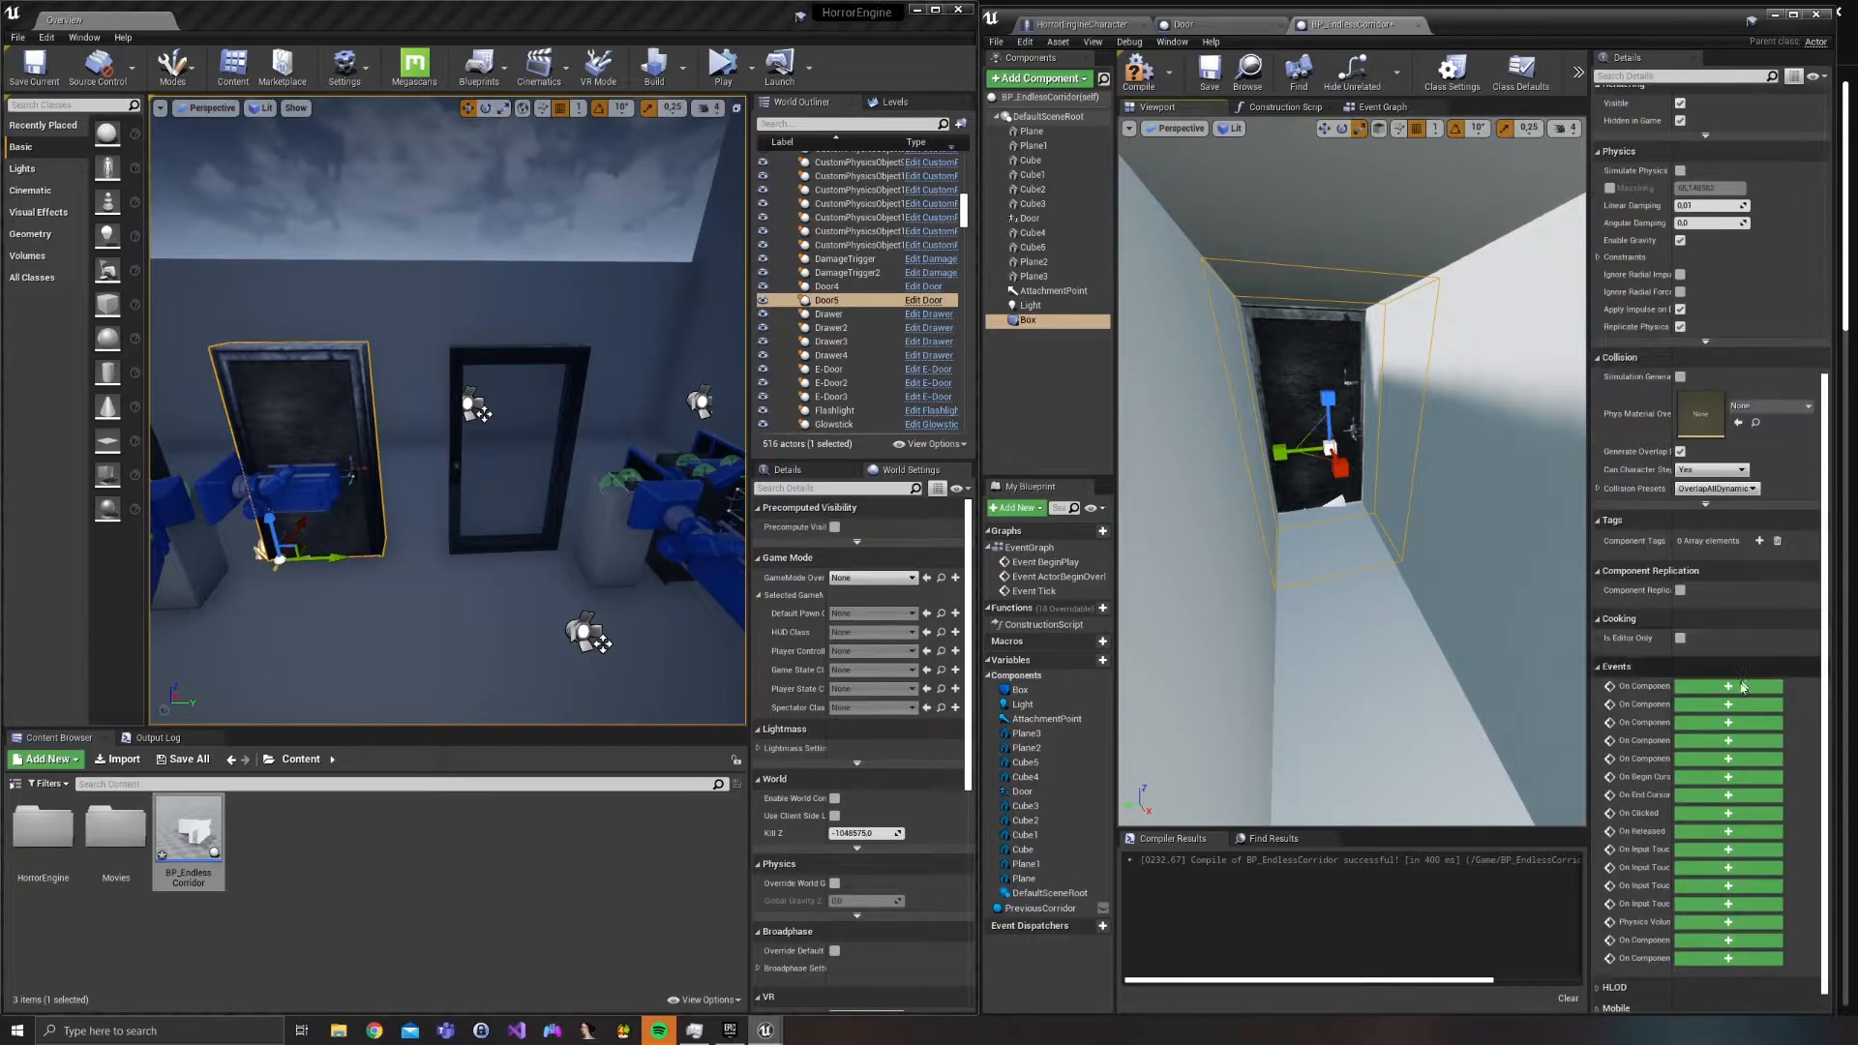
drag(1674, 671, 1712, 683)
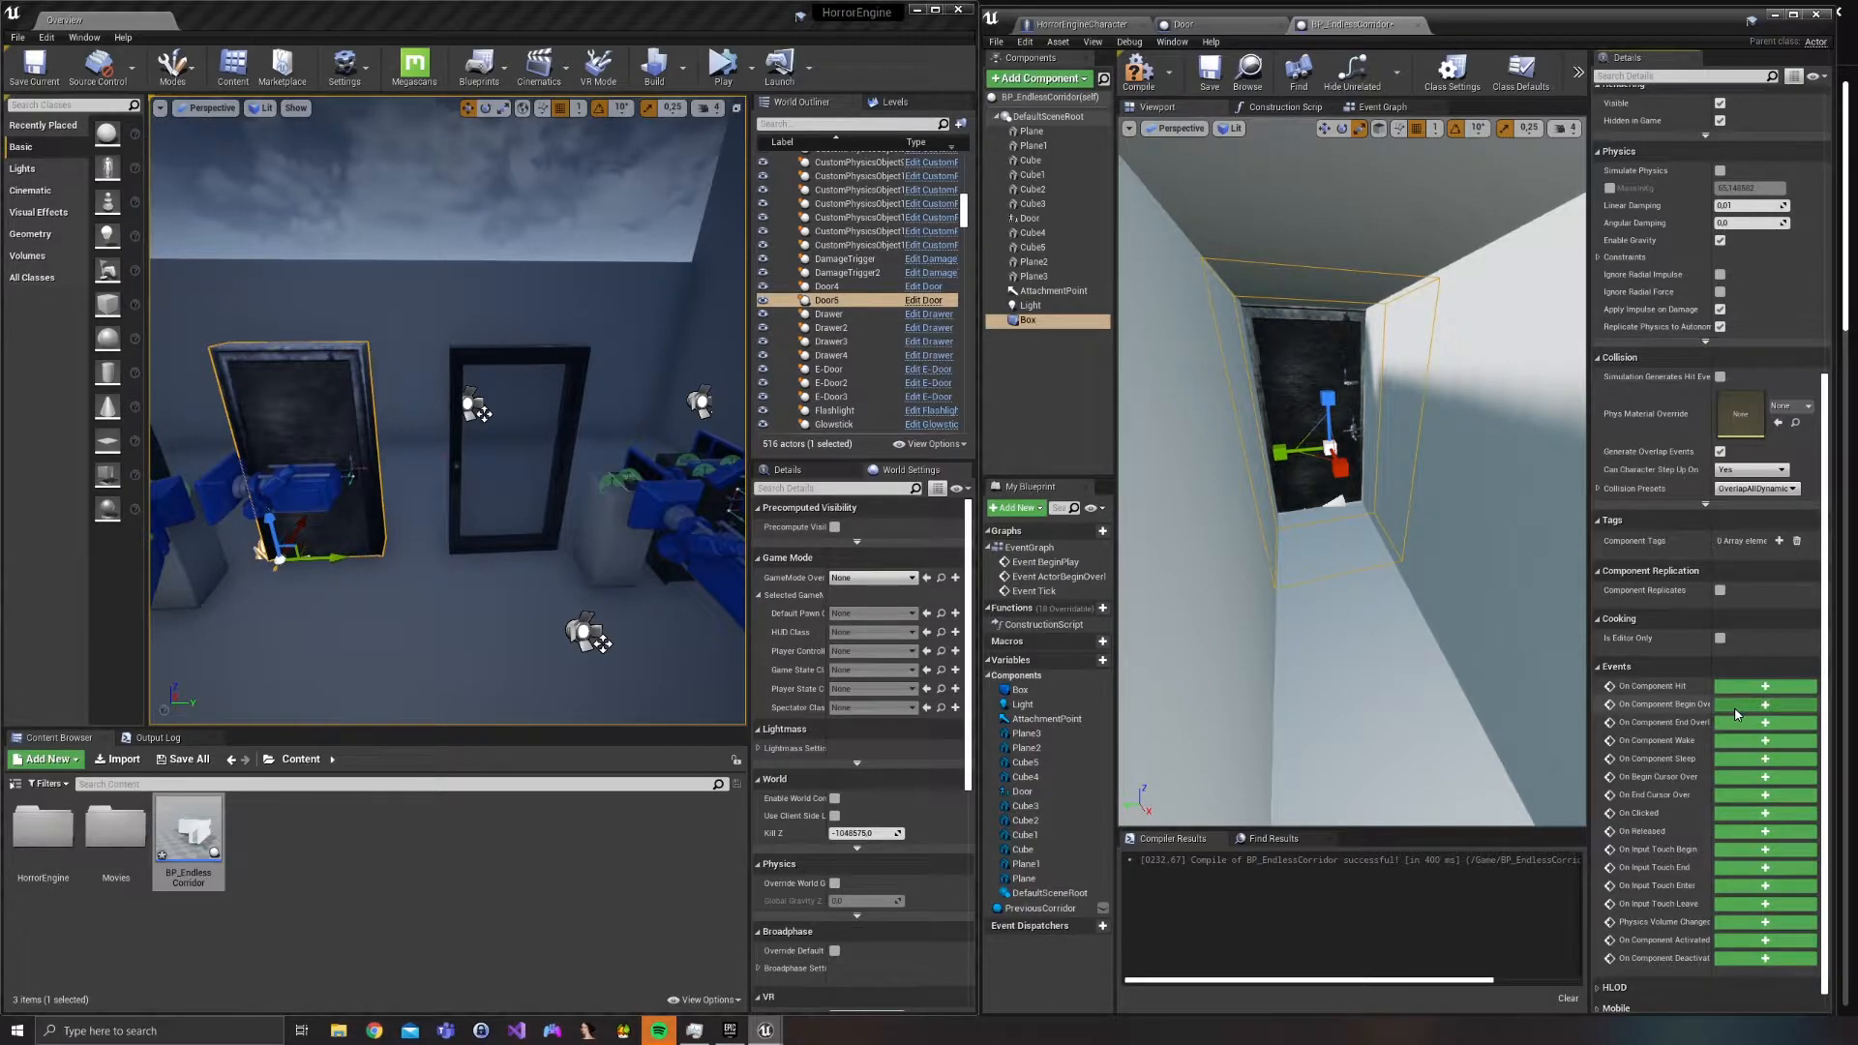
click(1736, 708)
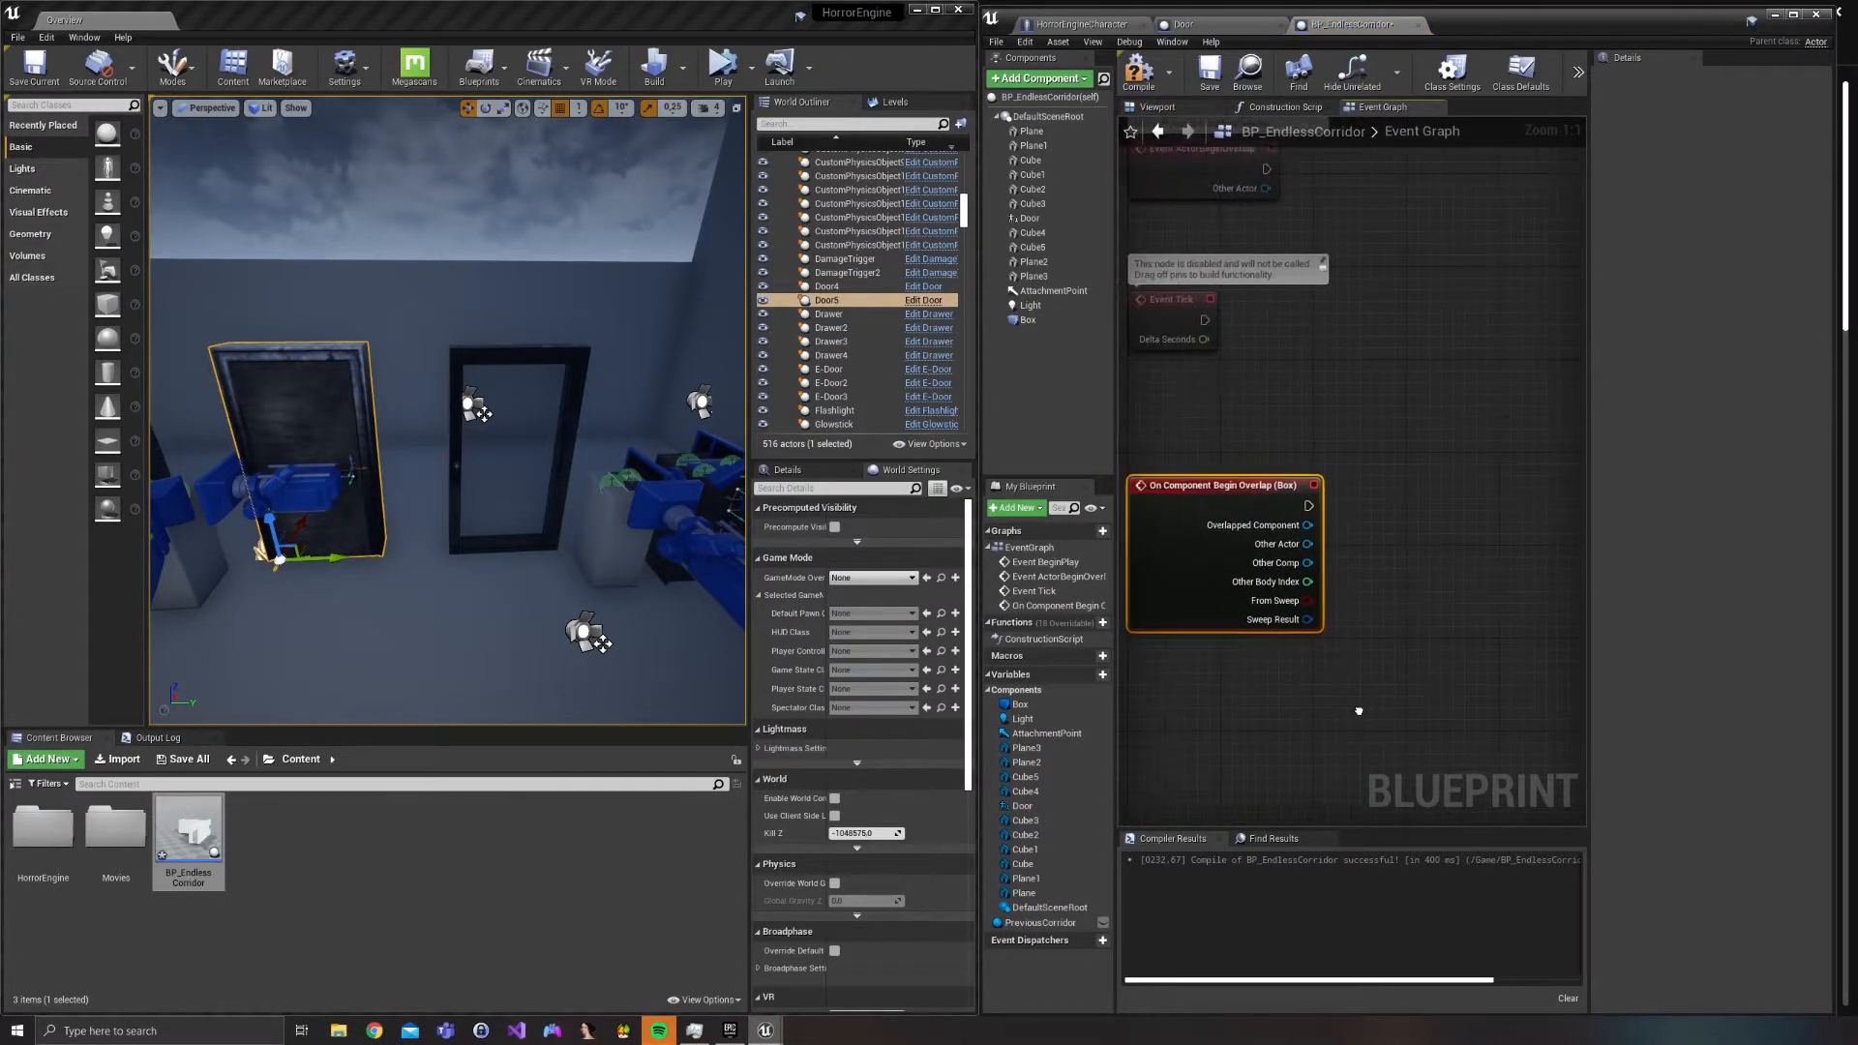
drag(1390, 518, 1390, 519)
text(cast to bp_p)
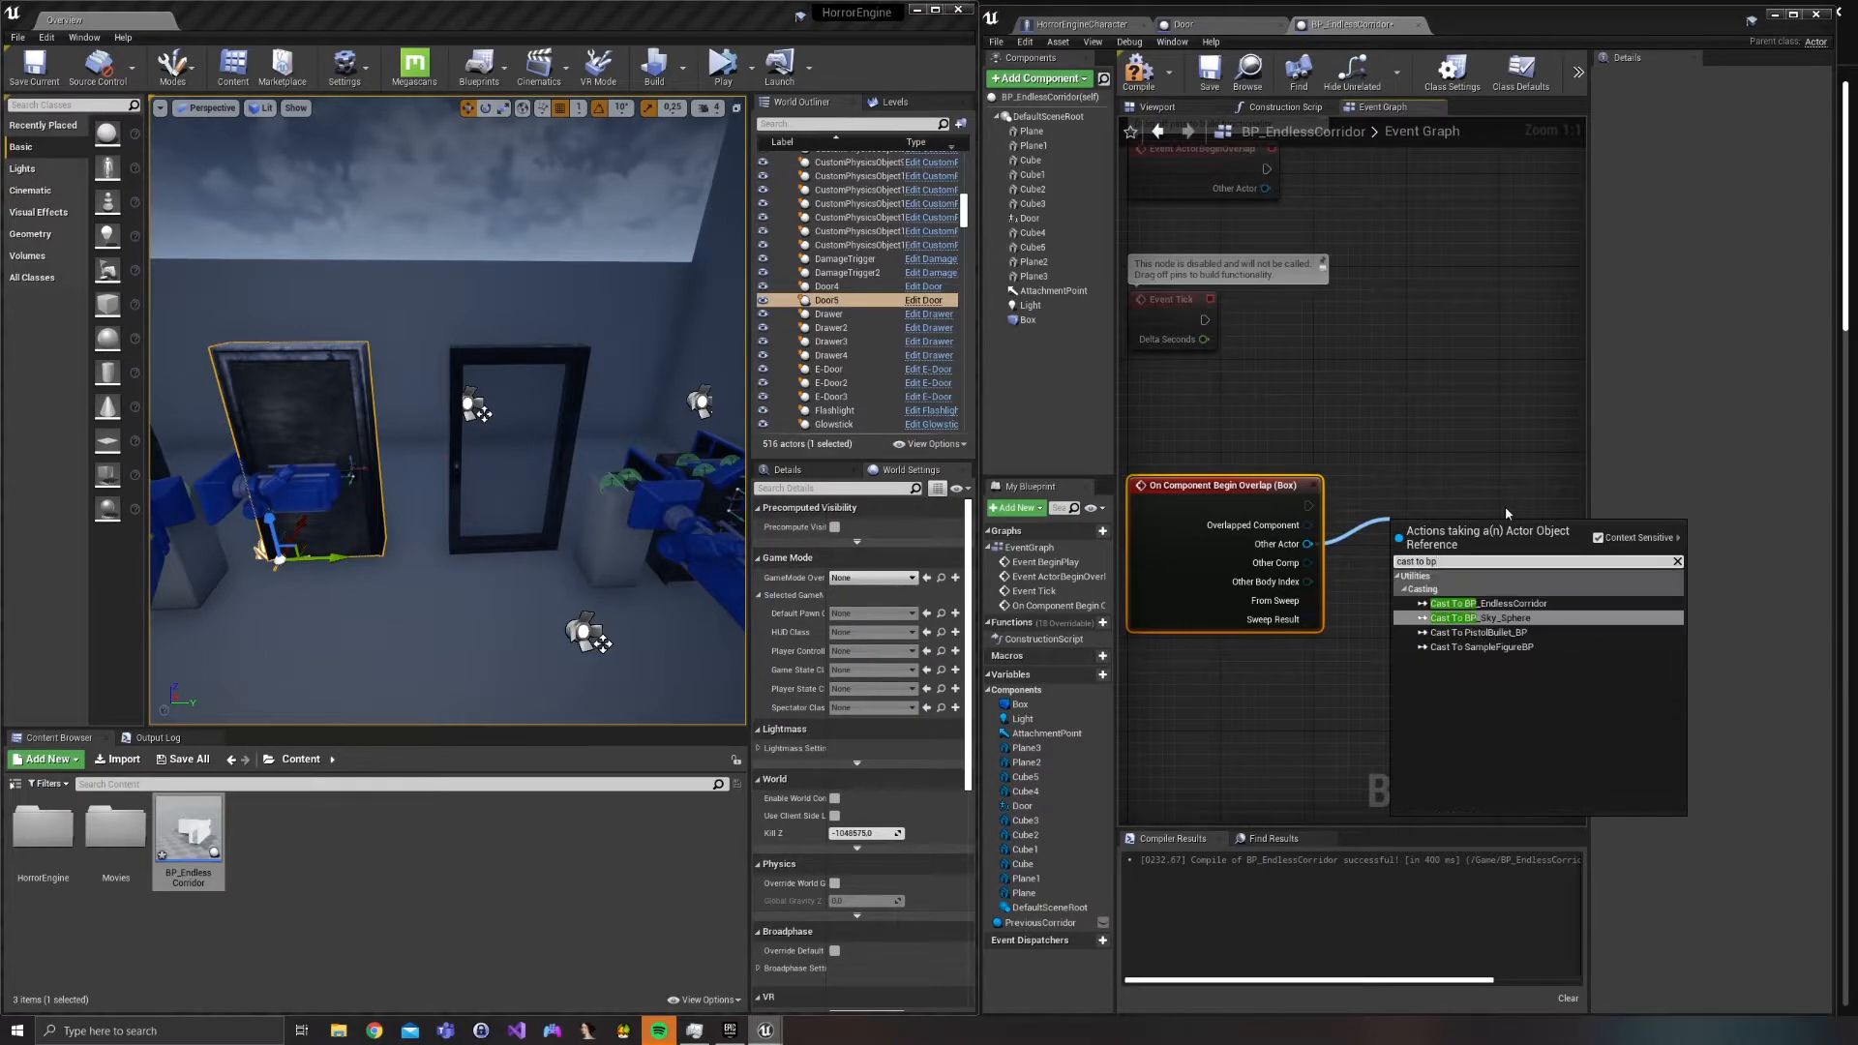
key(BackSpace)
key(BackSpace)
key(BackSpace)
key(BackSpace)
key(BackSpace)
key(BackSpace)
key(BackSpace)
key(BackSpace)
key(BackSpace)
key(BackSpace)
key(BackSpace)
key(BackSpace)
click(1449, 488)
click(1361, 593)
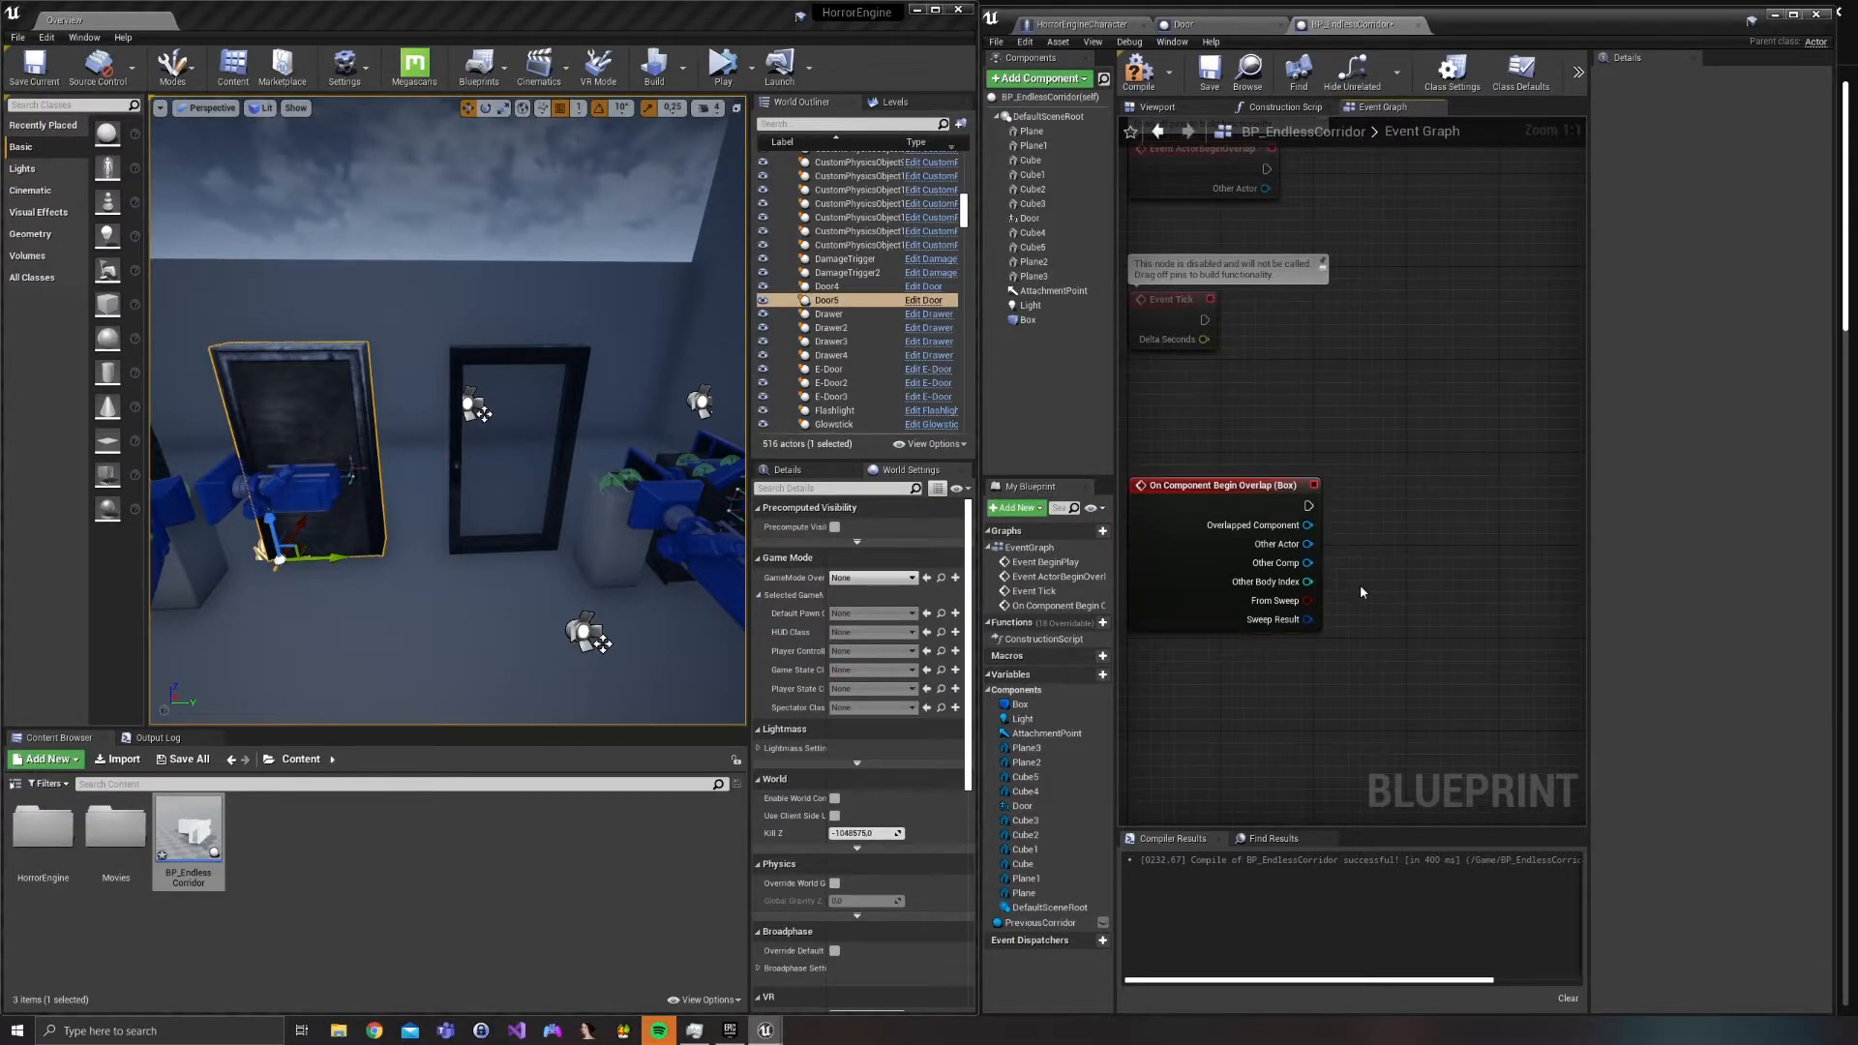
Add a Get Player Controller node and place it below the box's On Component Begin Overlap event.
right_click(1372, 588)
text(get play)
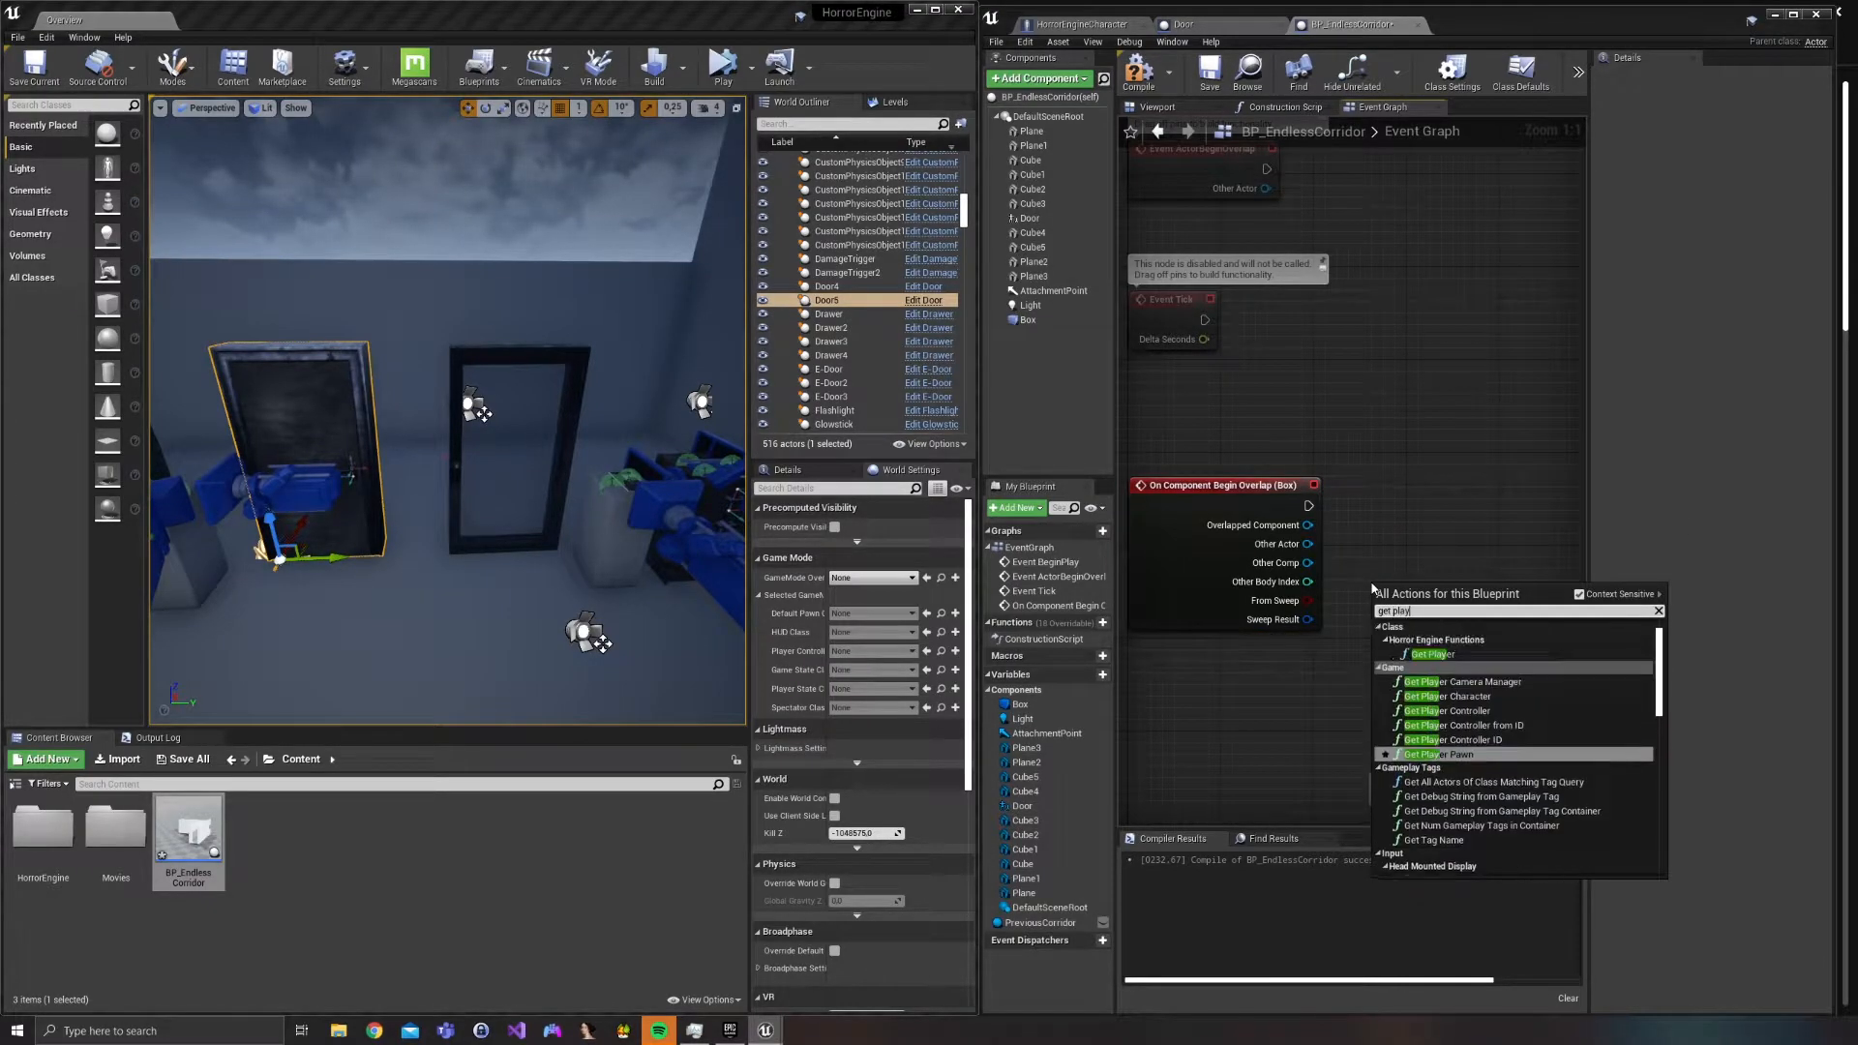
text(er con)
key(Return)
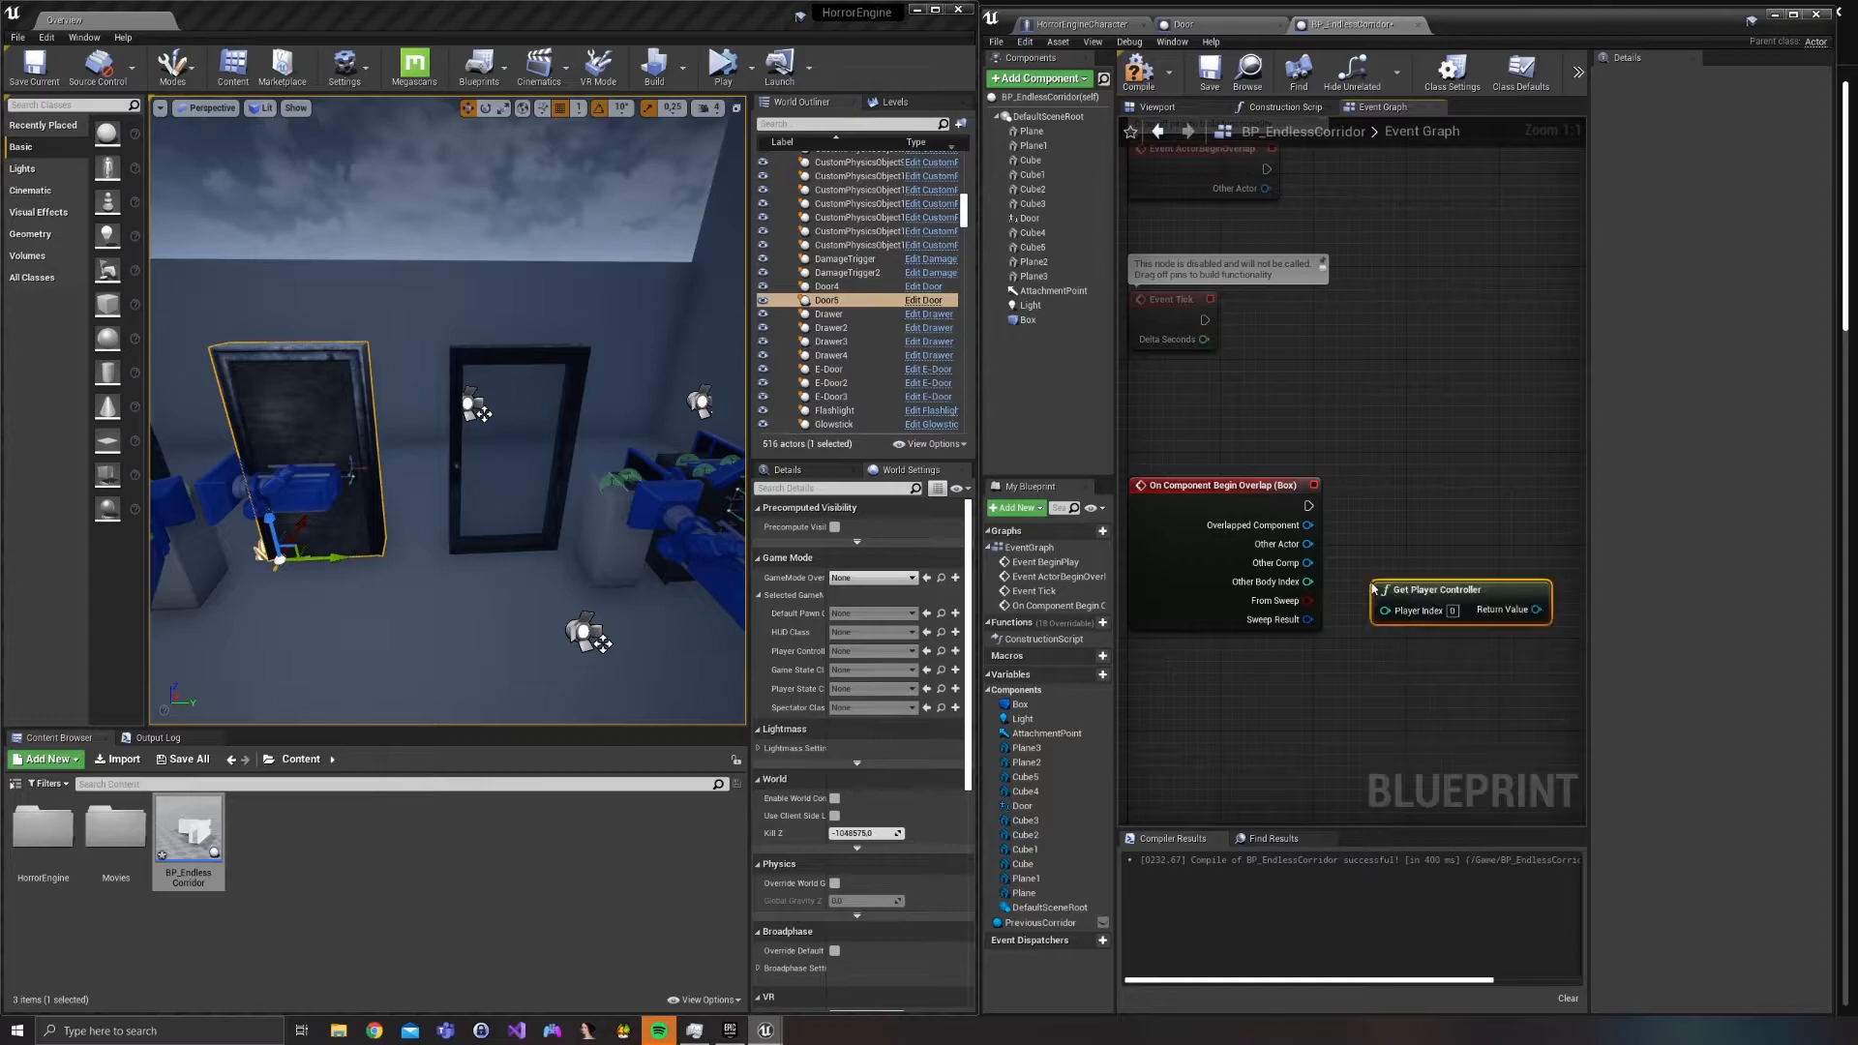
drag(1379, 584, 1157, 658)
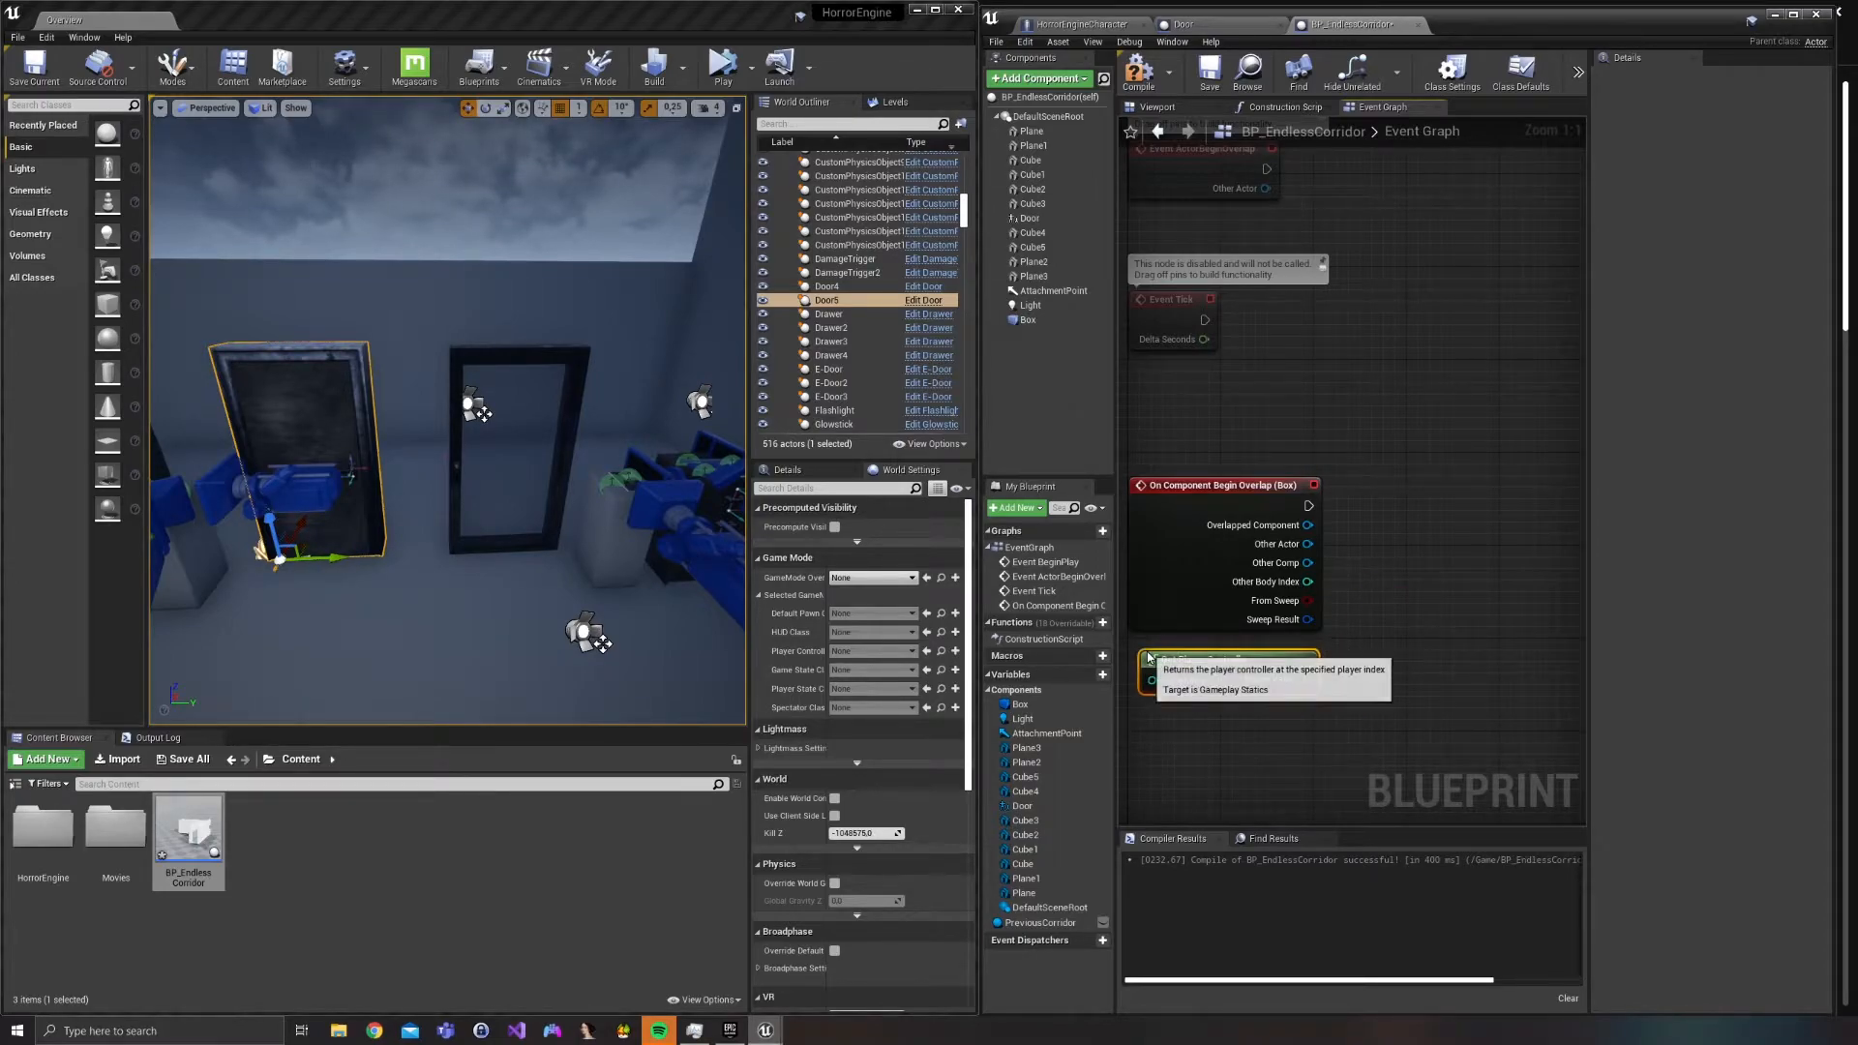
Add a Get Controlled Pawn node fed by the player controller's Return Value.
drag(1357, 659, 1406, 616)
text(get contro)
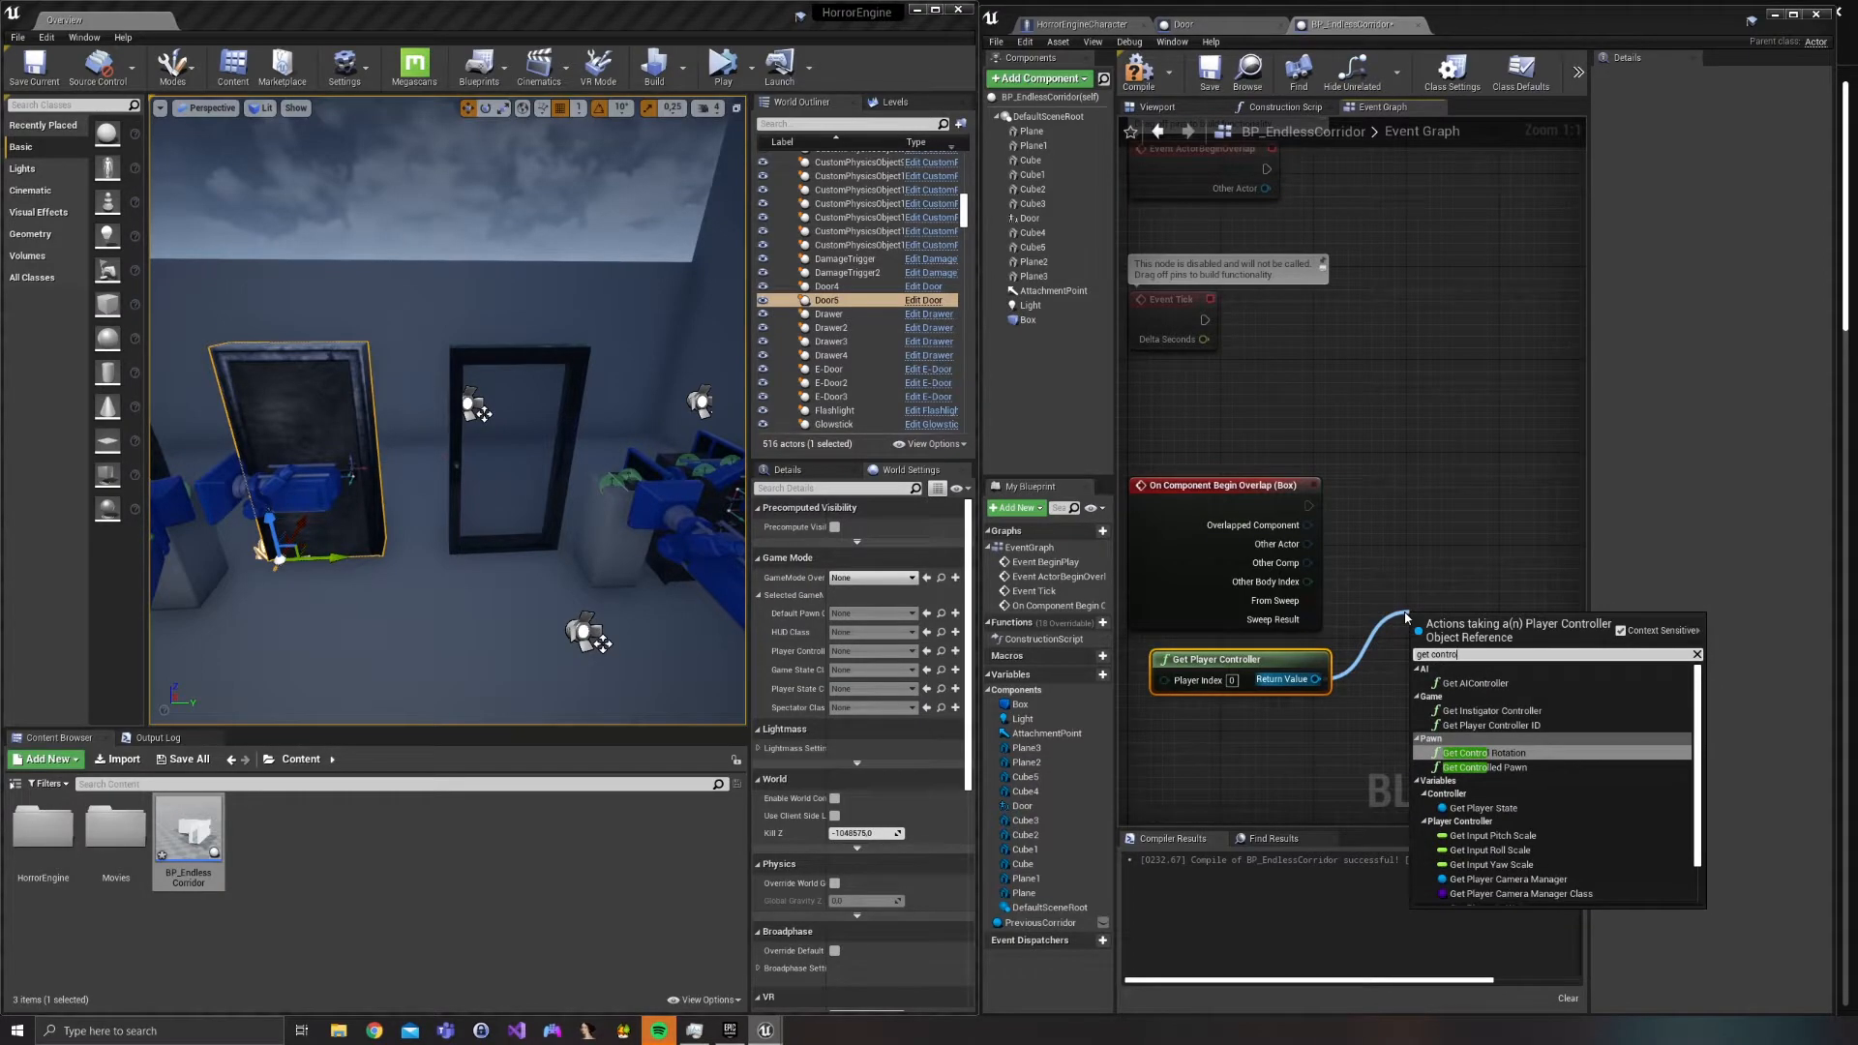
key(Down)
key(Return)
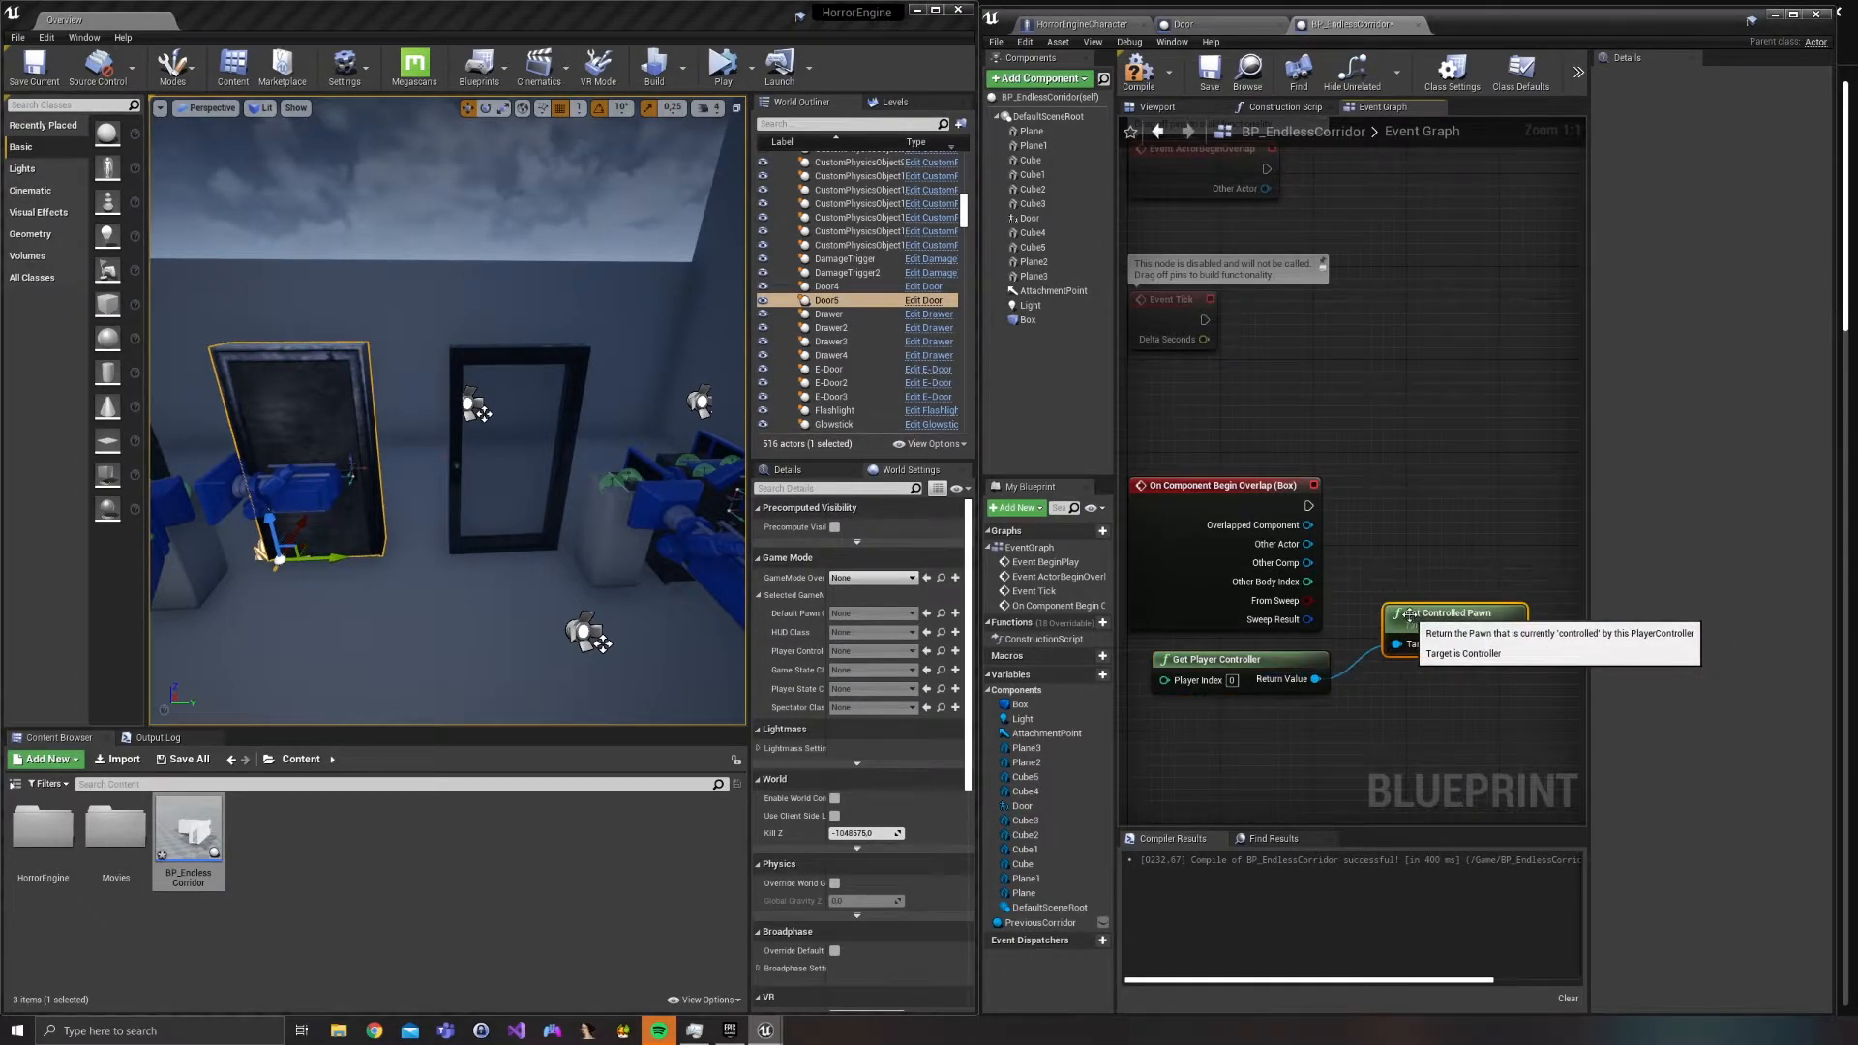
Compare the overlap event's Other Actor with the controlled pawn using an == node, and tuck Get Controlled Pawn beneath the event.
right_drag(1356, 542, 1293, 552)
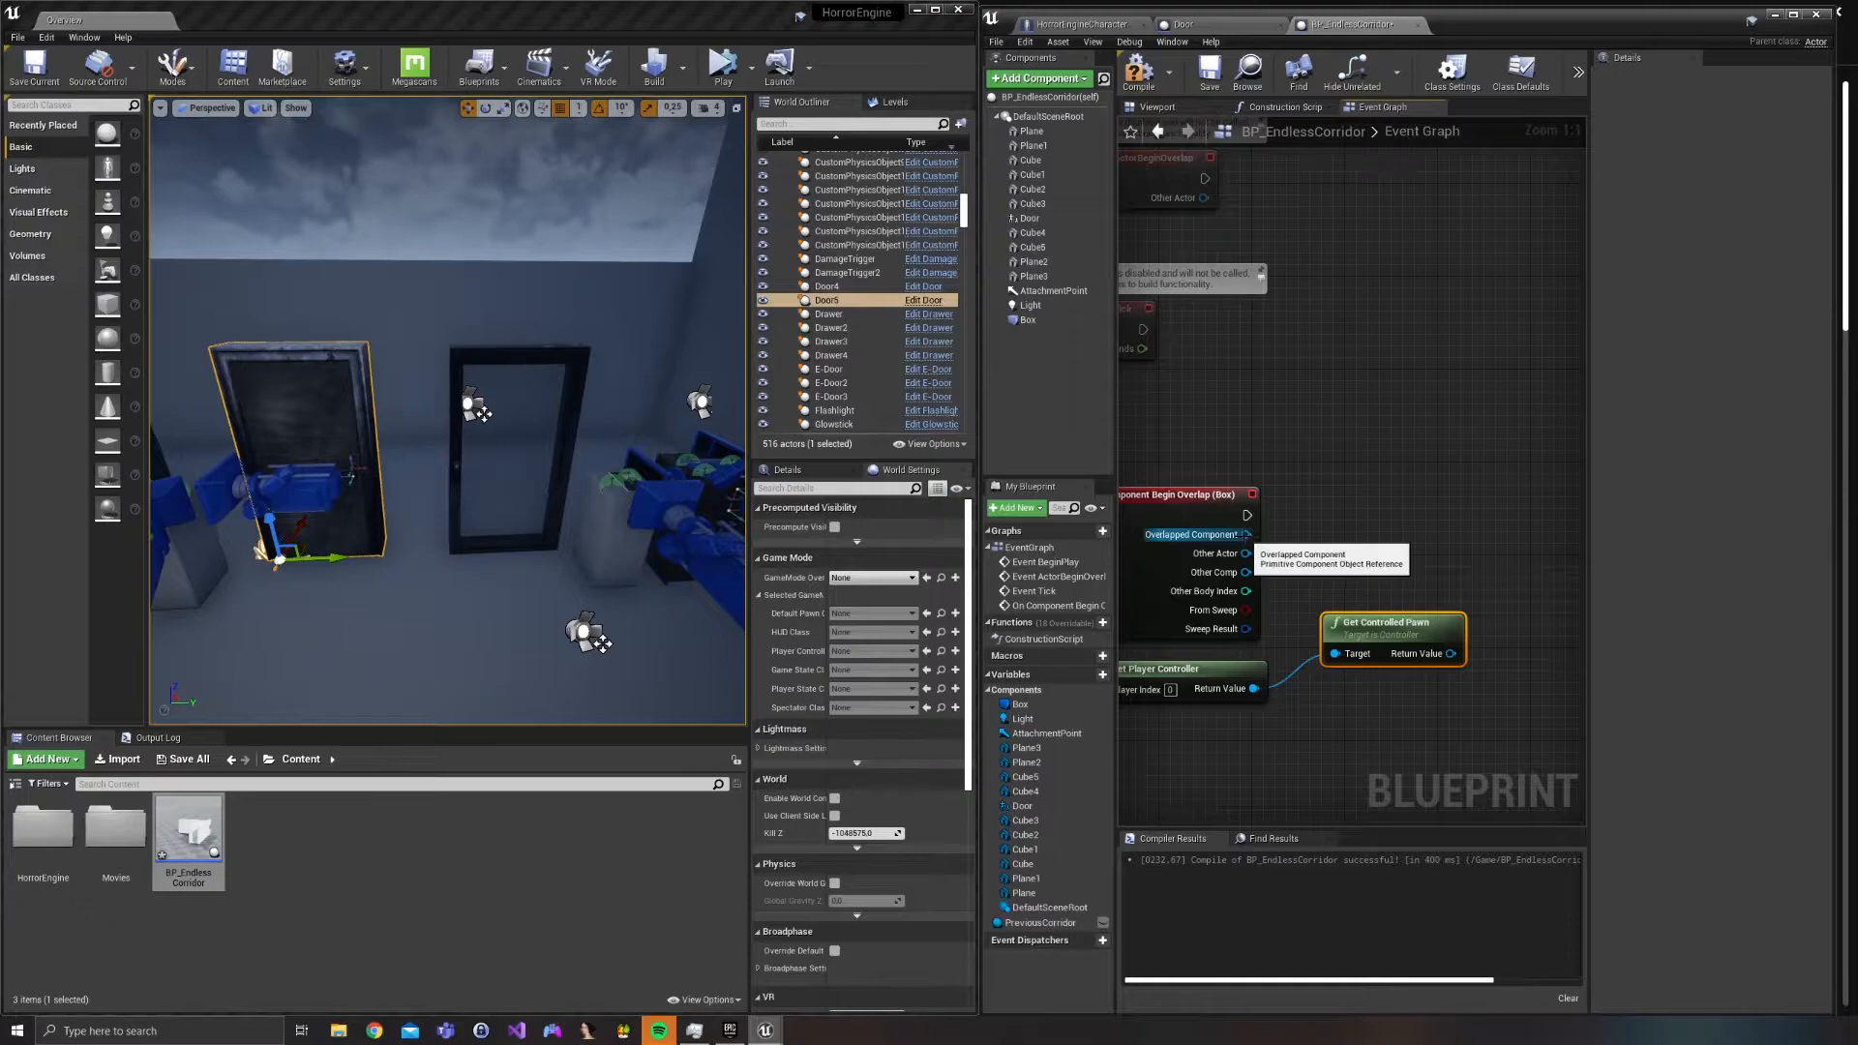
drag(1246, 554, 1354, 563)
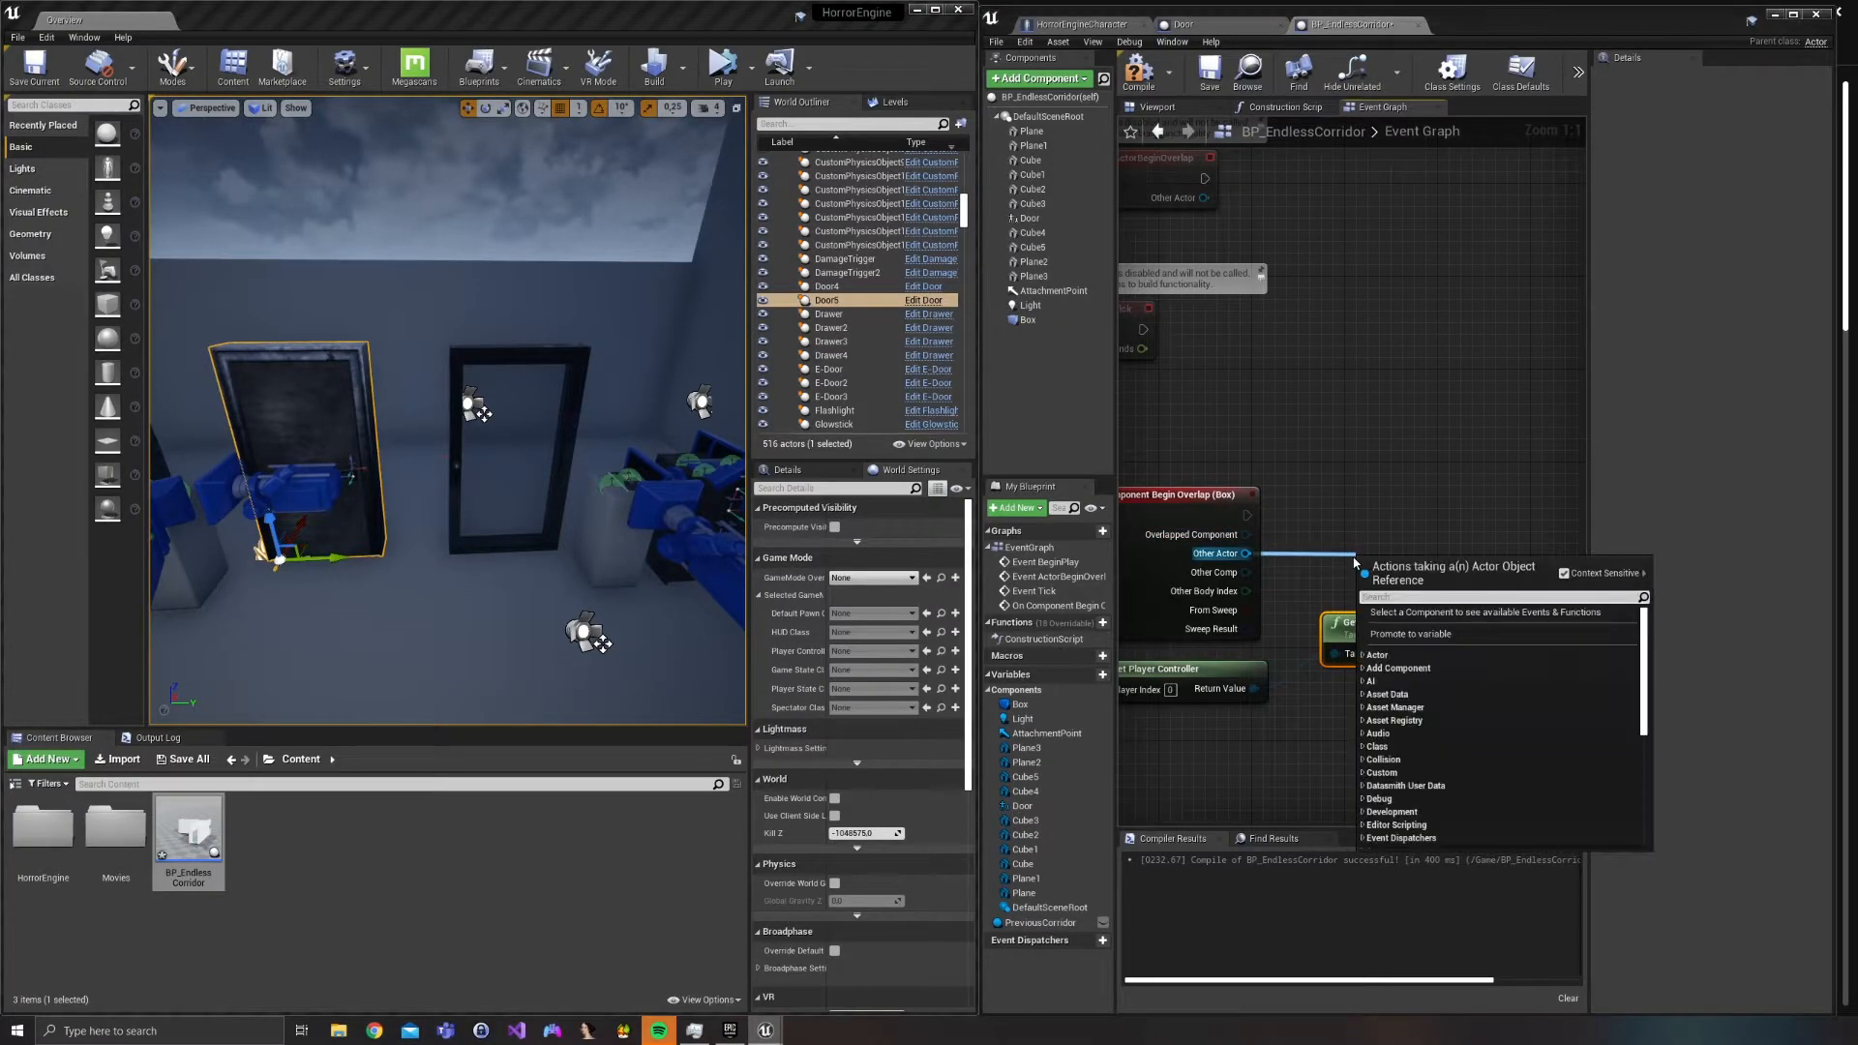
text(==)
key(Return)
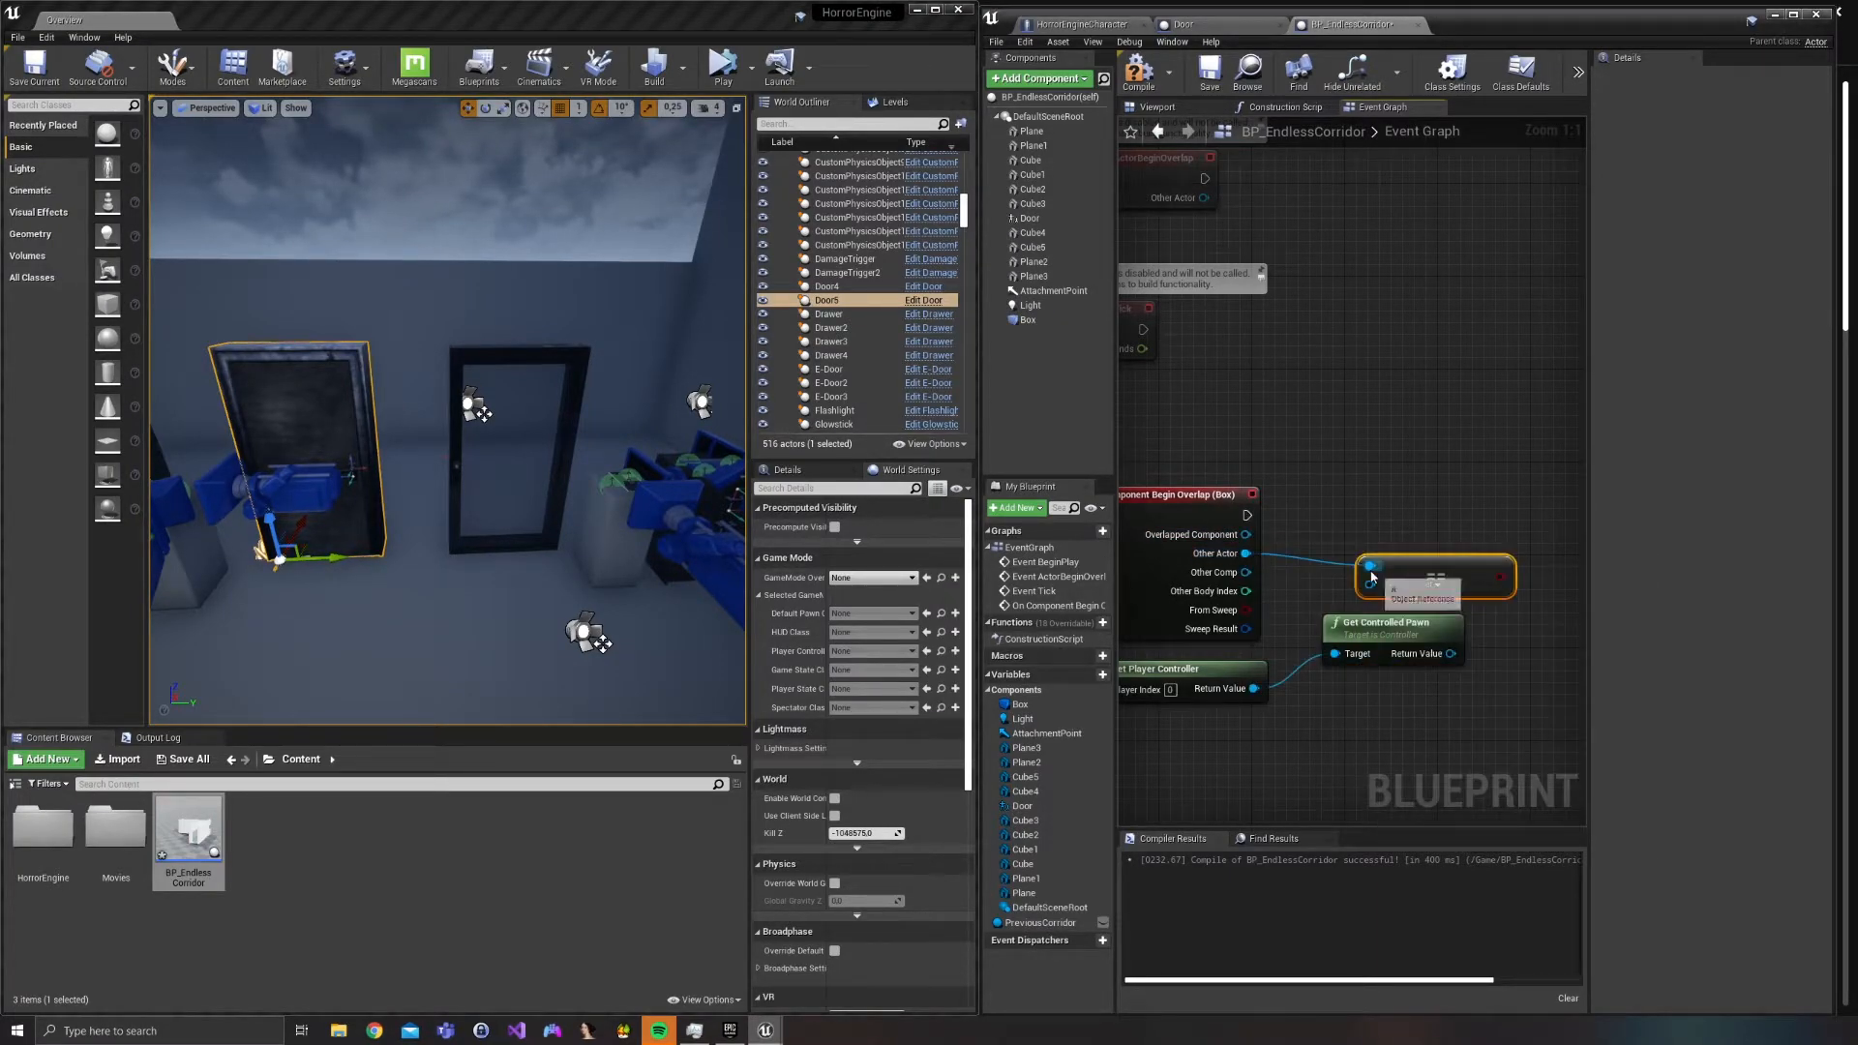
drag(1451, 653, 1449, 564)
drag(1408, 634, 1182, 666)
Add a Branch conditioned on the == result and run it from the box overlap event.
right_drag(1448, 644, 1366, 690)
drag(1451, 578, 1451, 578)
text(branch)
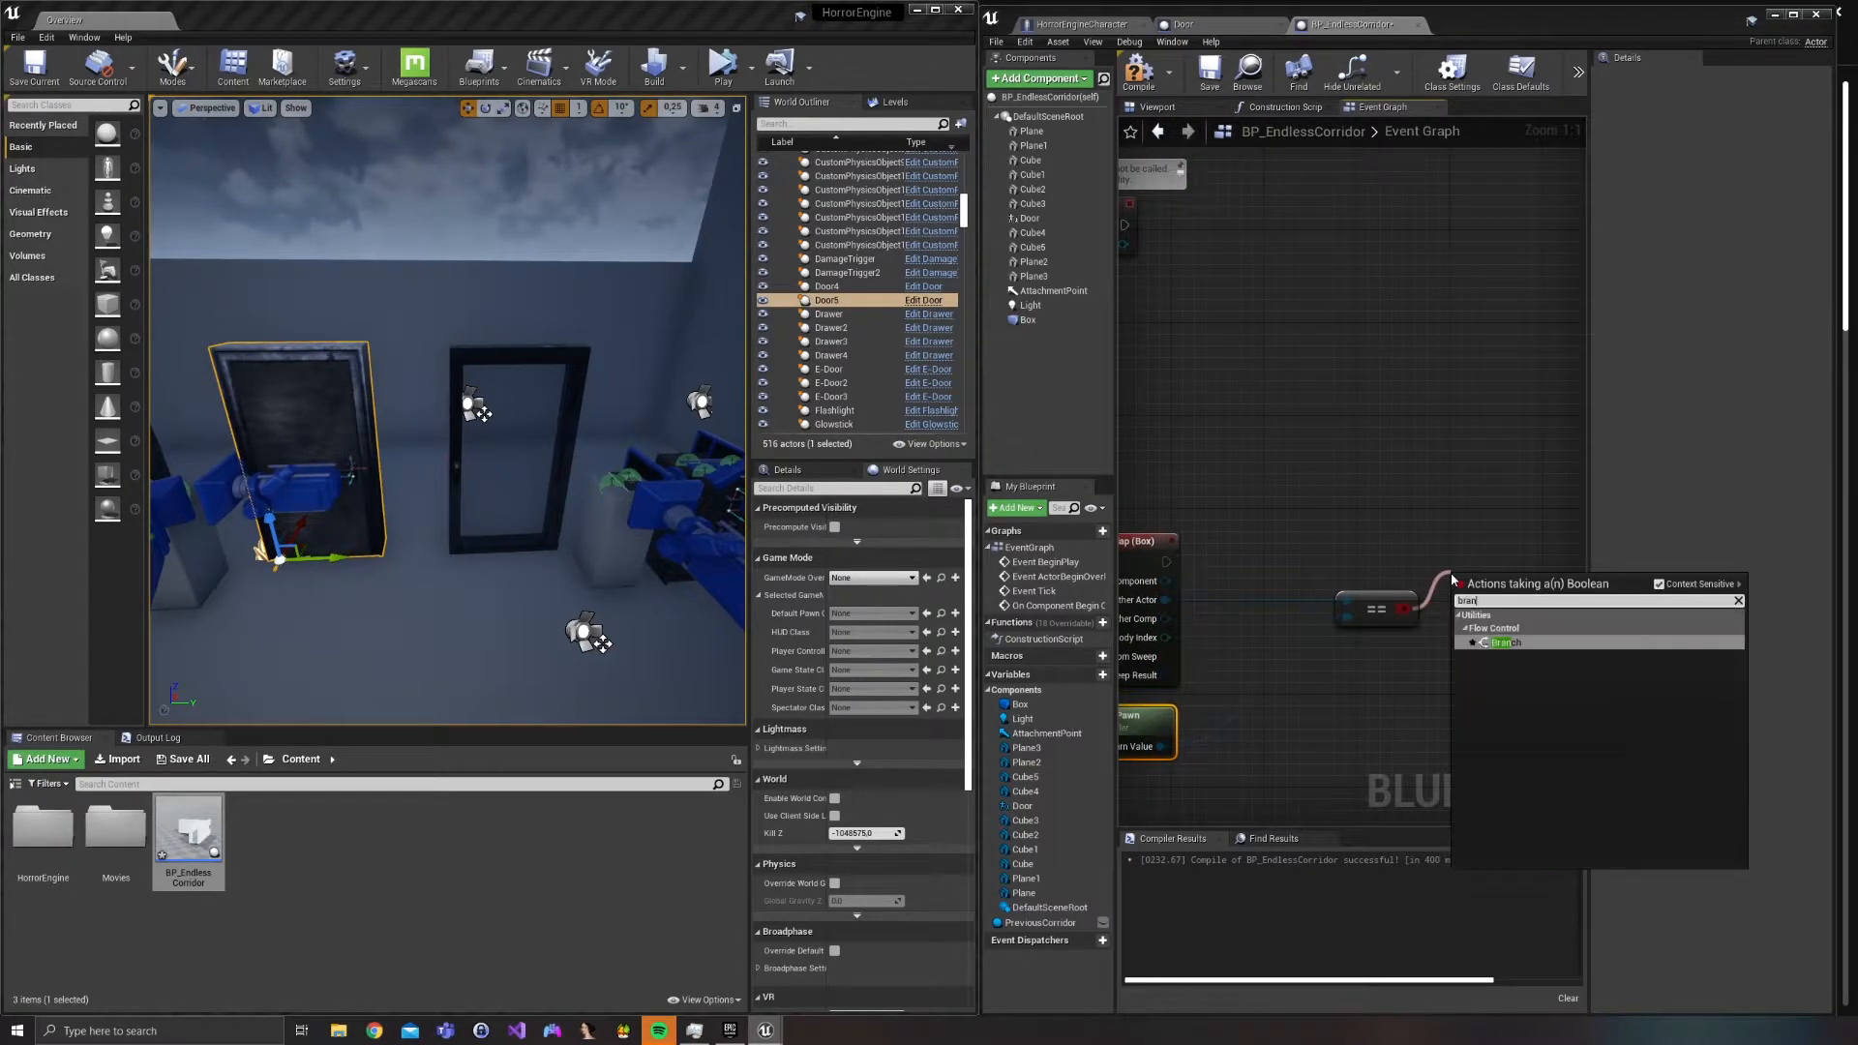
key(Return)
drag(1166, 562, 1491, 543)
Place a Door component reference below the Branch and get its Child Actor.
right_drag(1231, 706, 1130, 653)
scroll(1518, 669, down, 1)
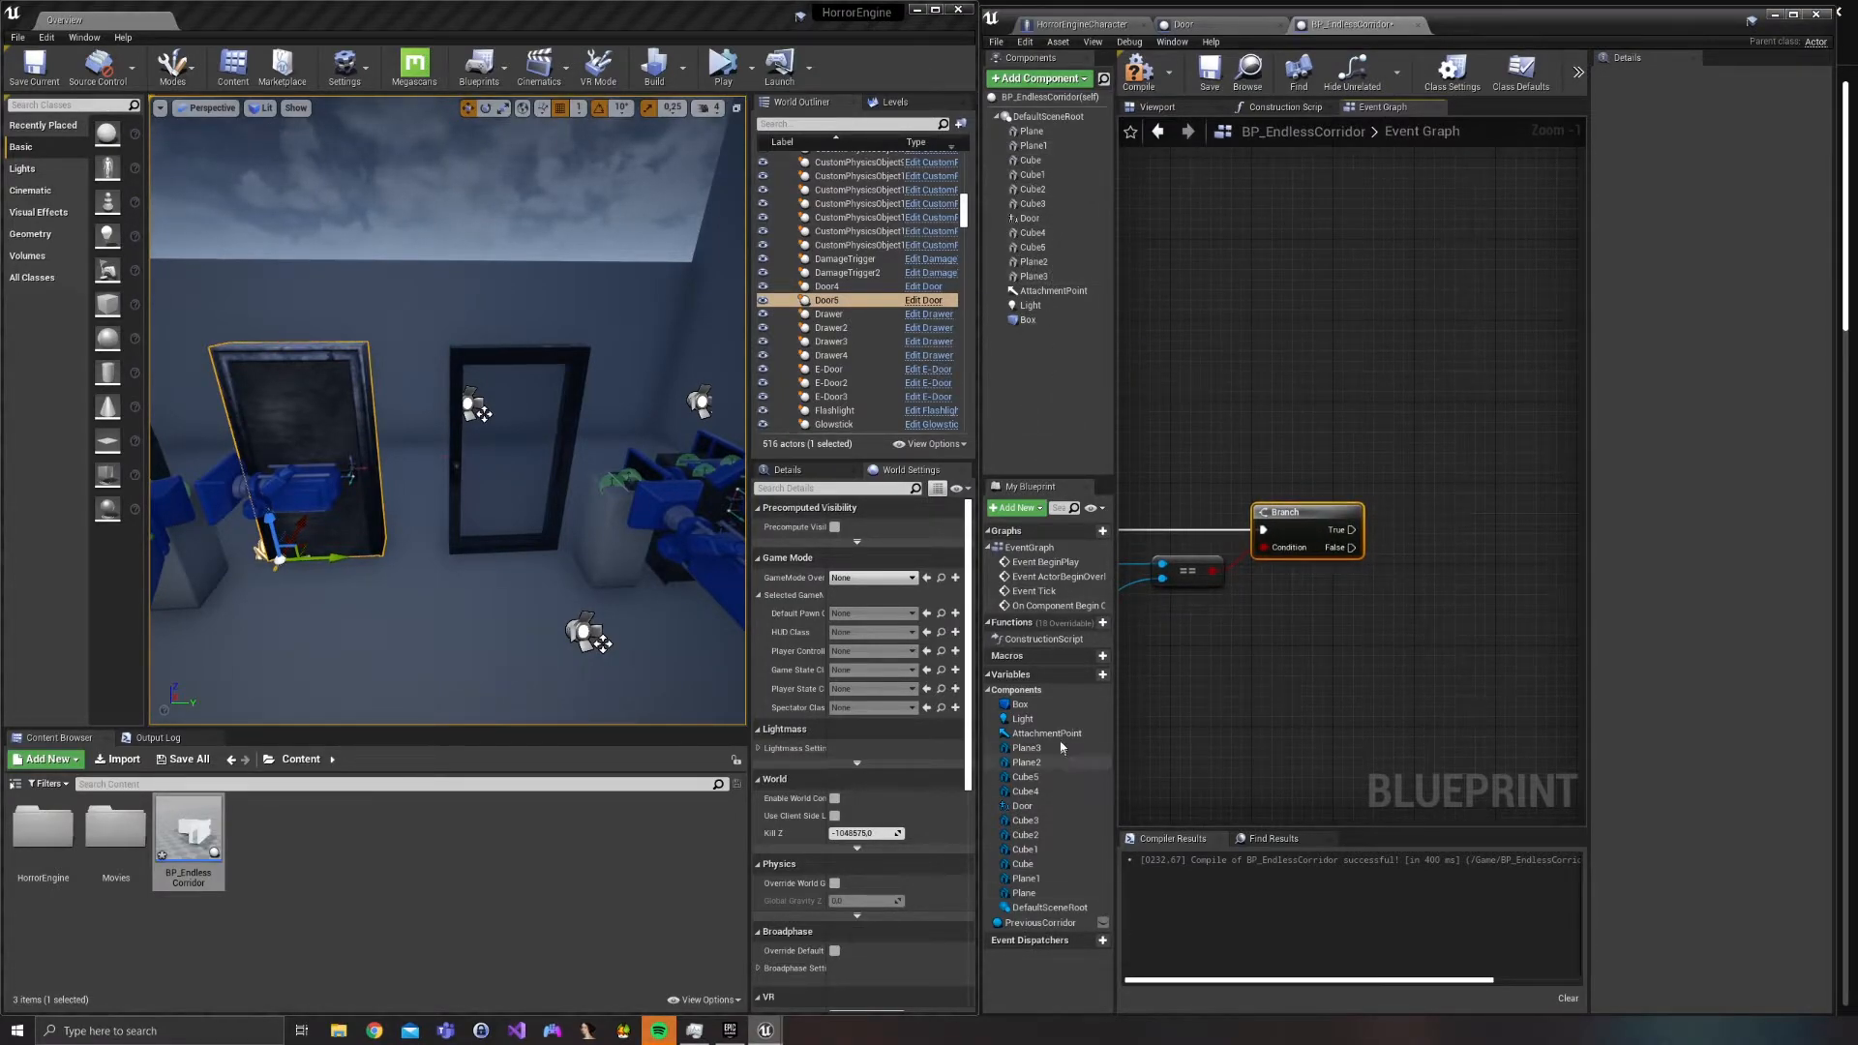
drag(1021, 807, 1306, 649)
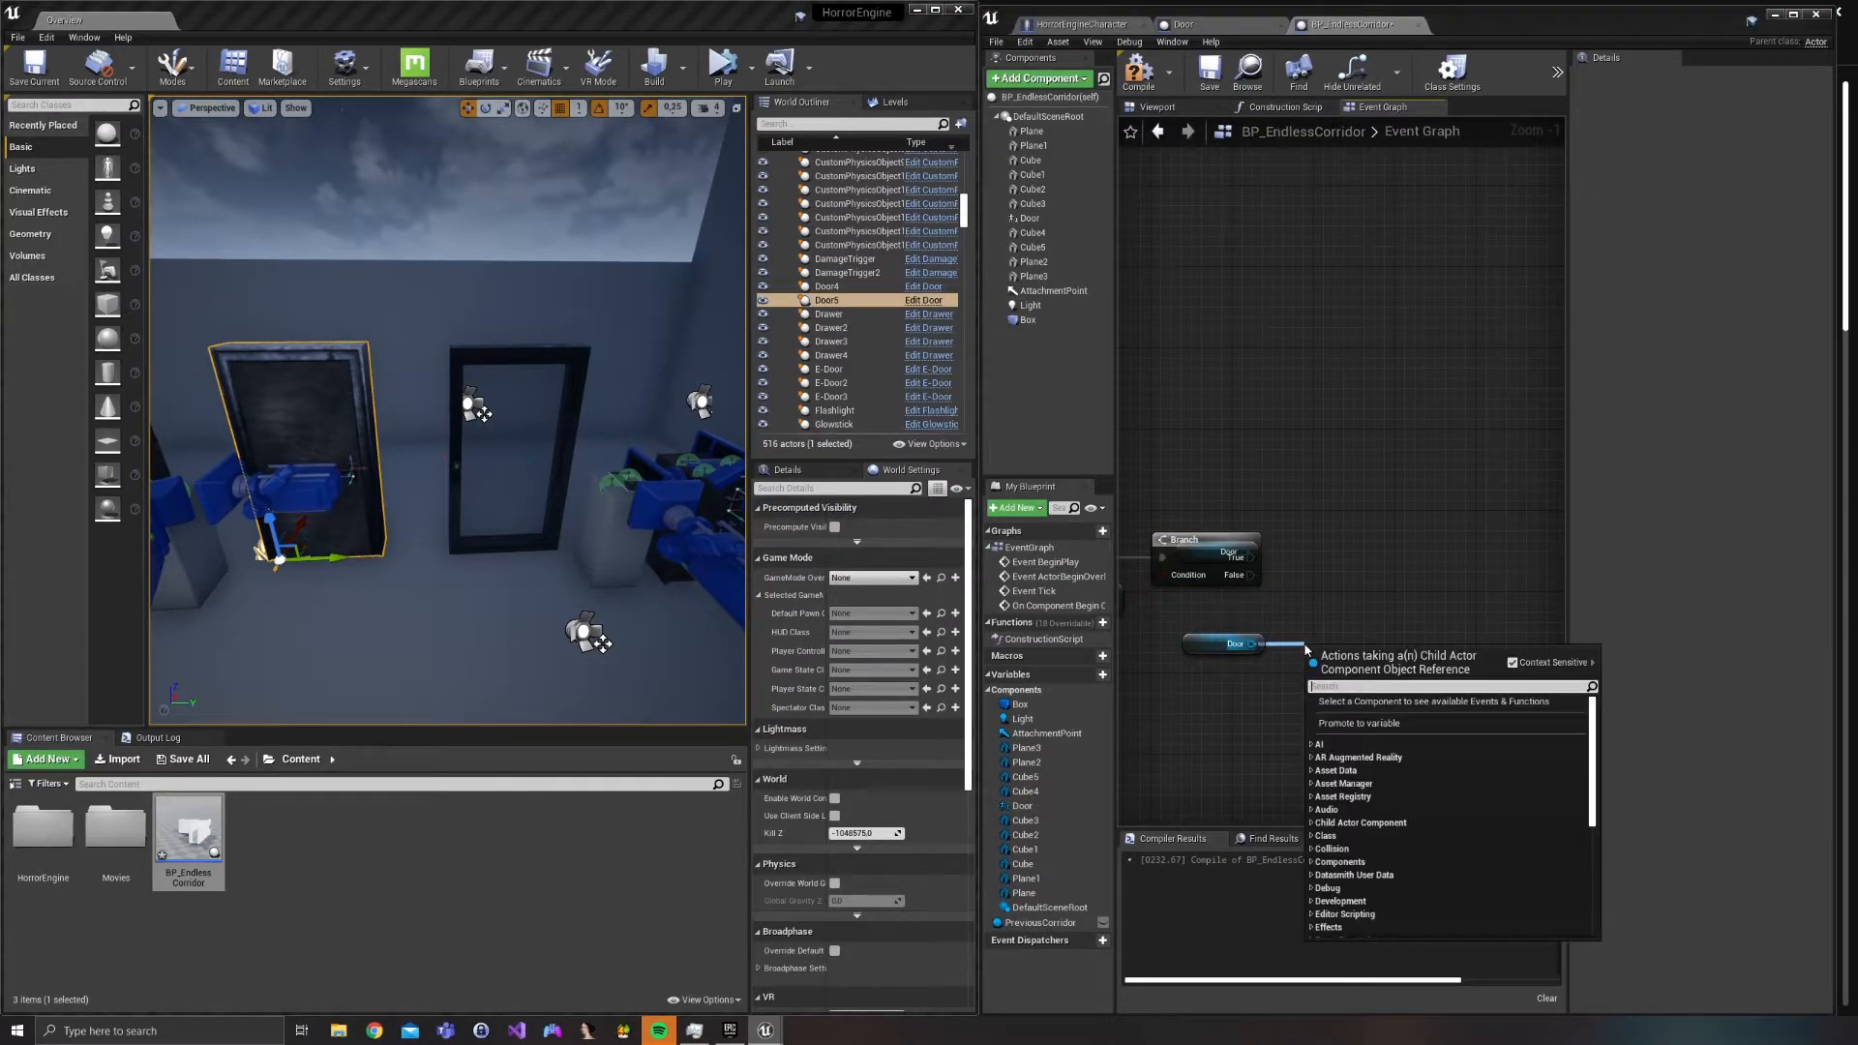
text(child ac)
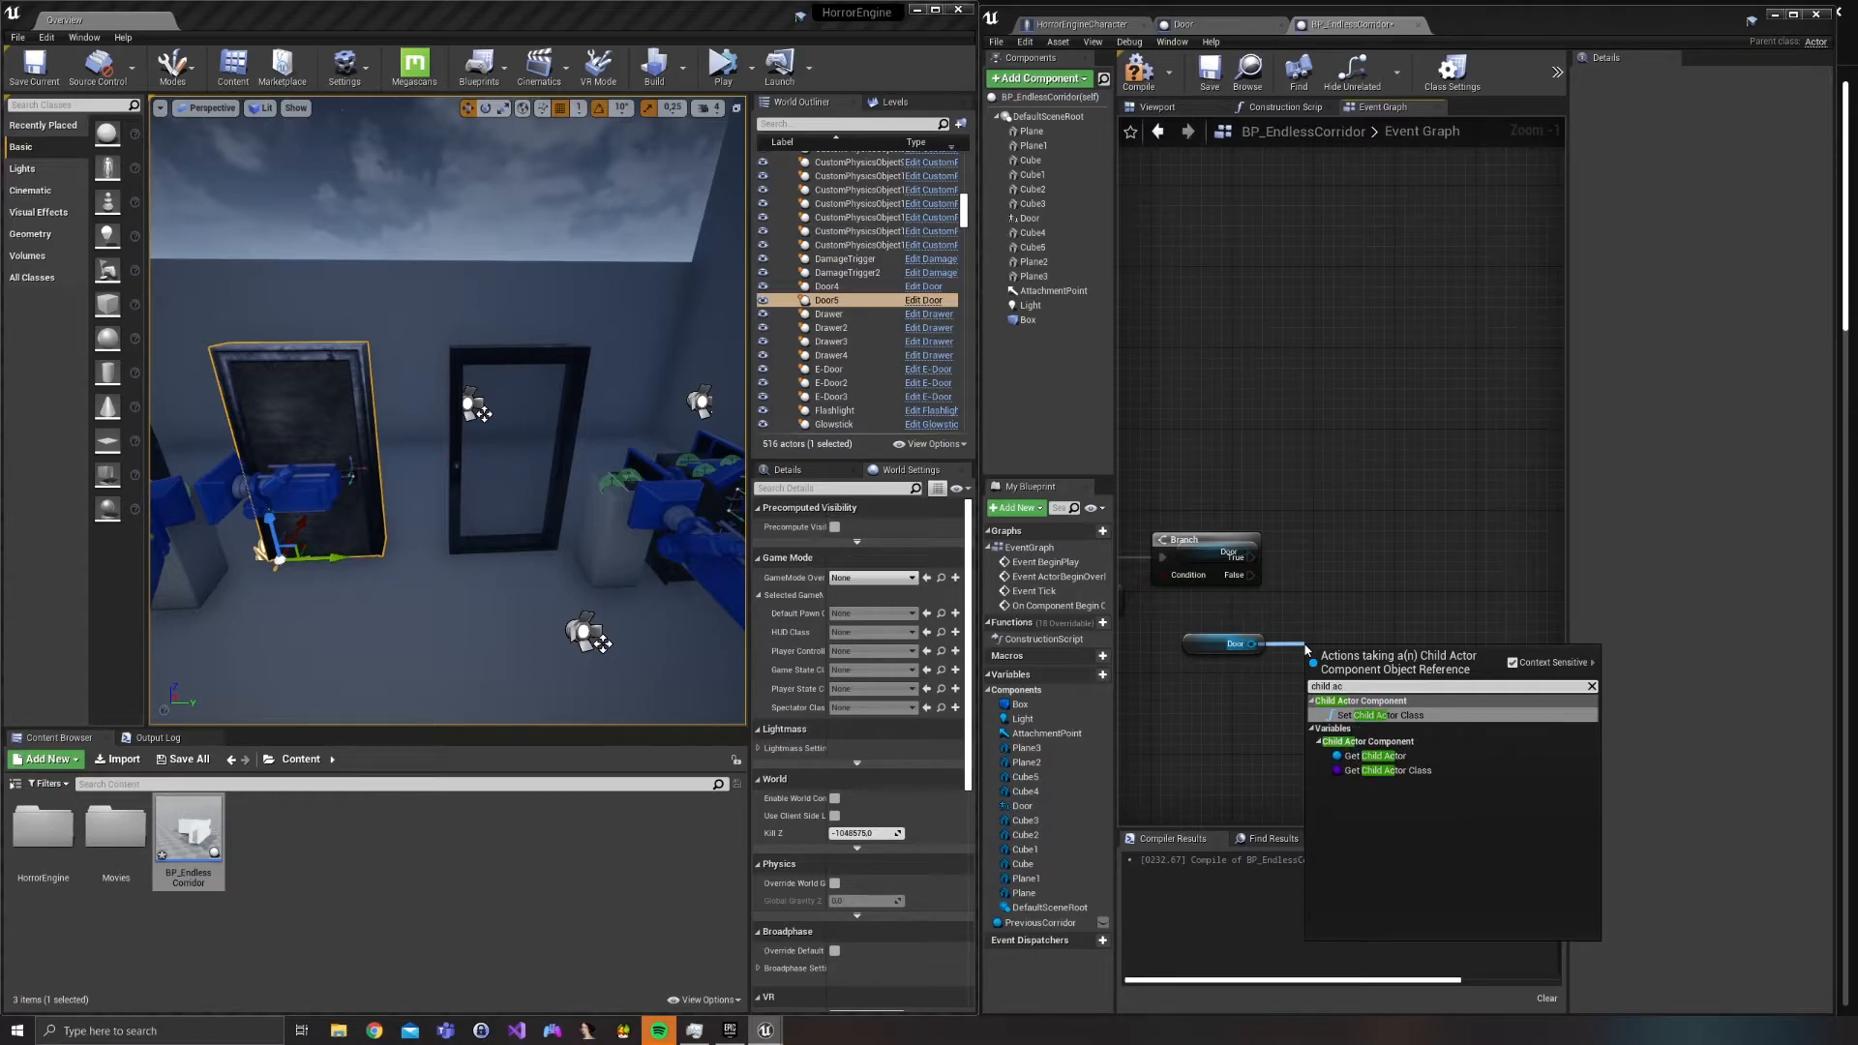
key(Down)
key(Return)
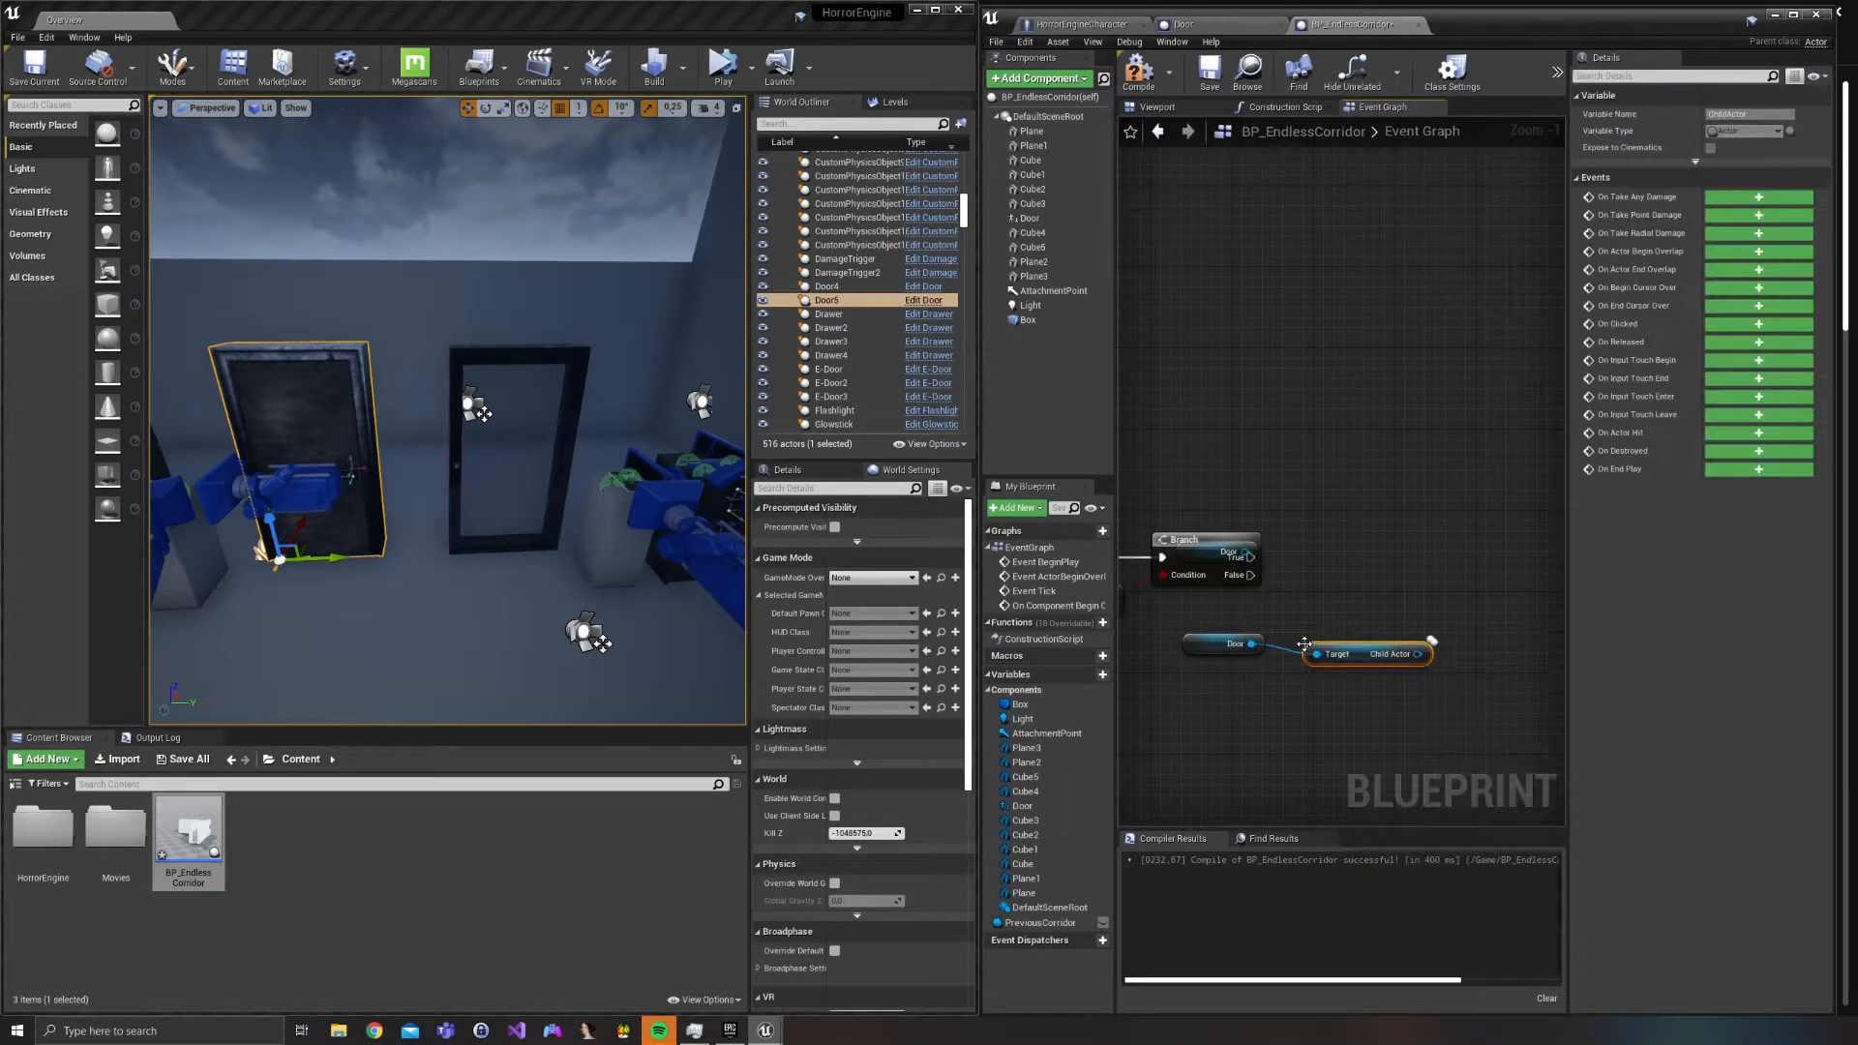
Cast the Door's Child Actor to Door and place the cast node beside the Branch.
drag(1353, 659, 1501, 601)
click(1363, 618)
text(cast to)
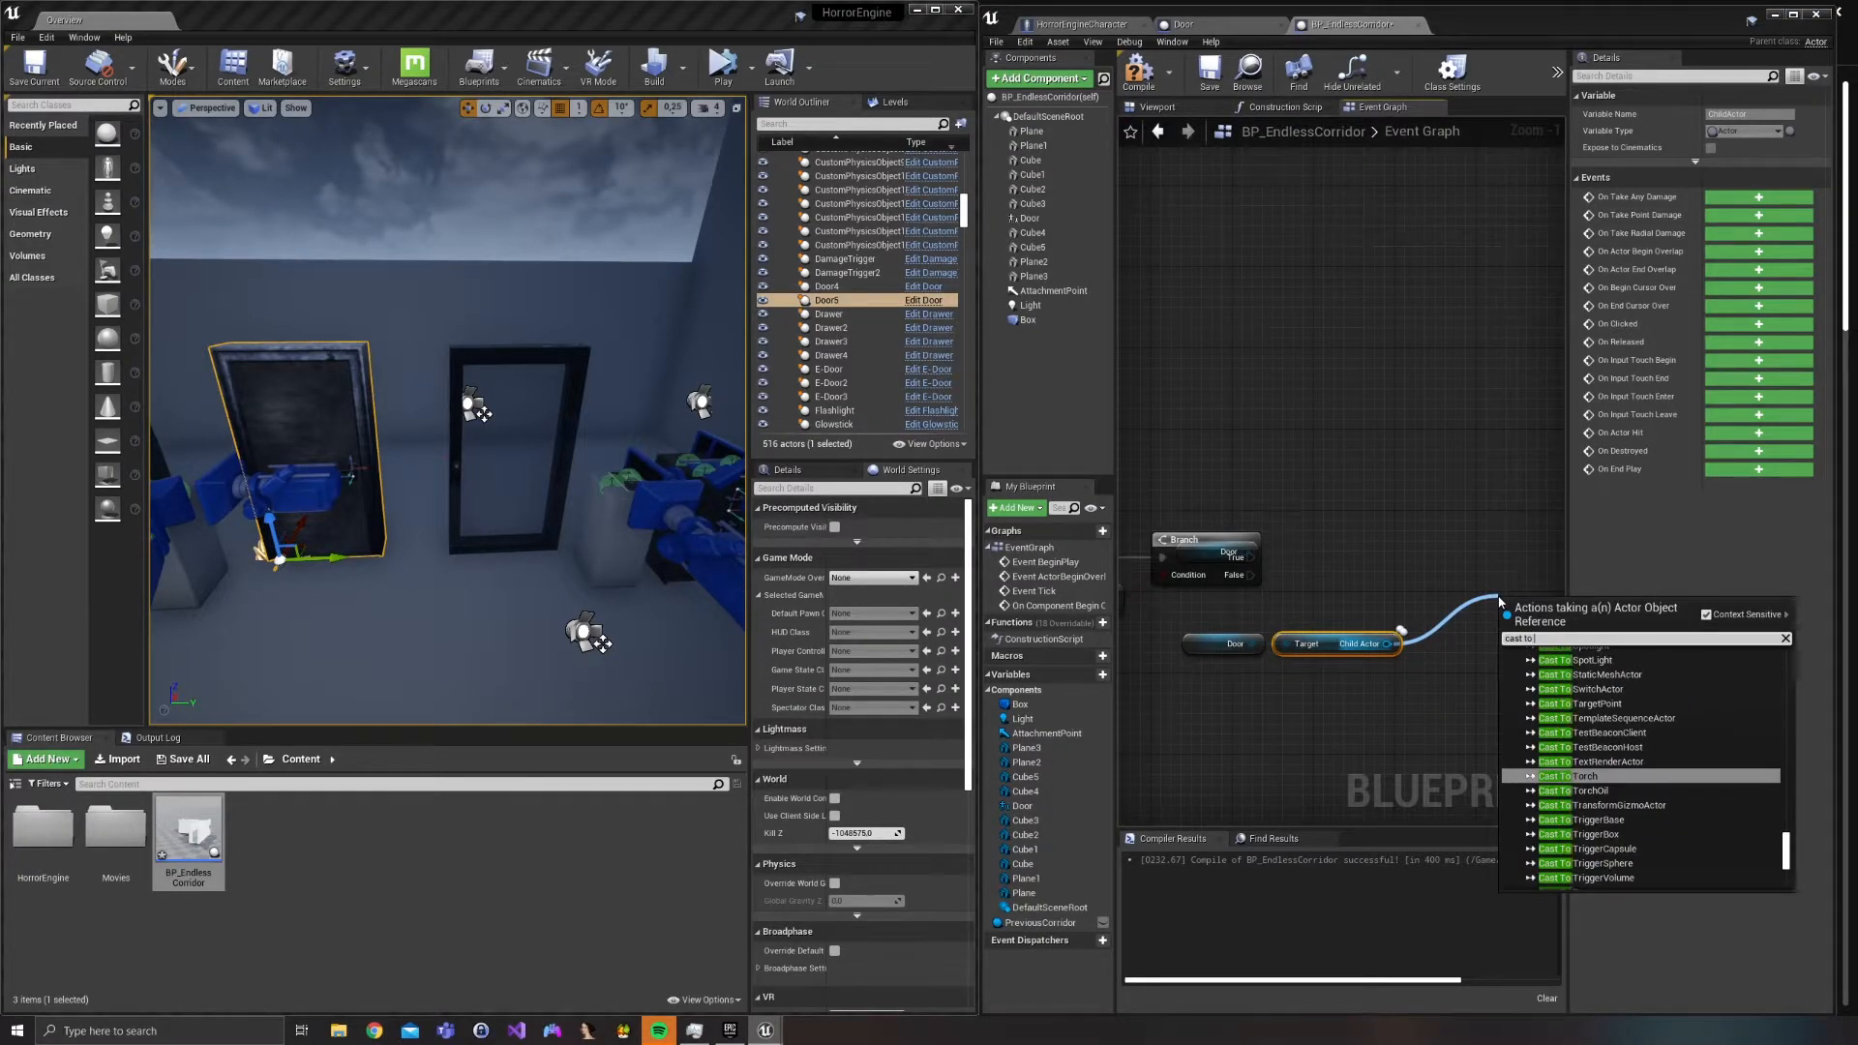
text( door)
key(Return)
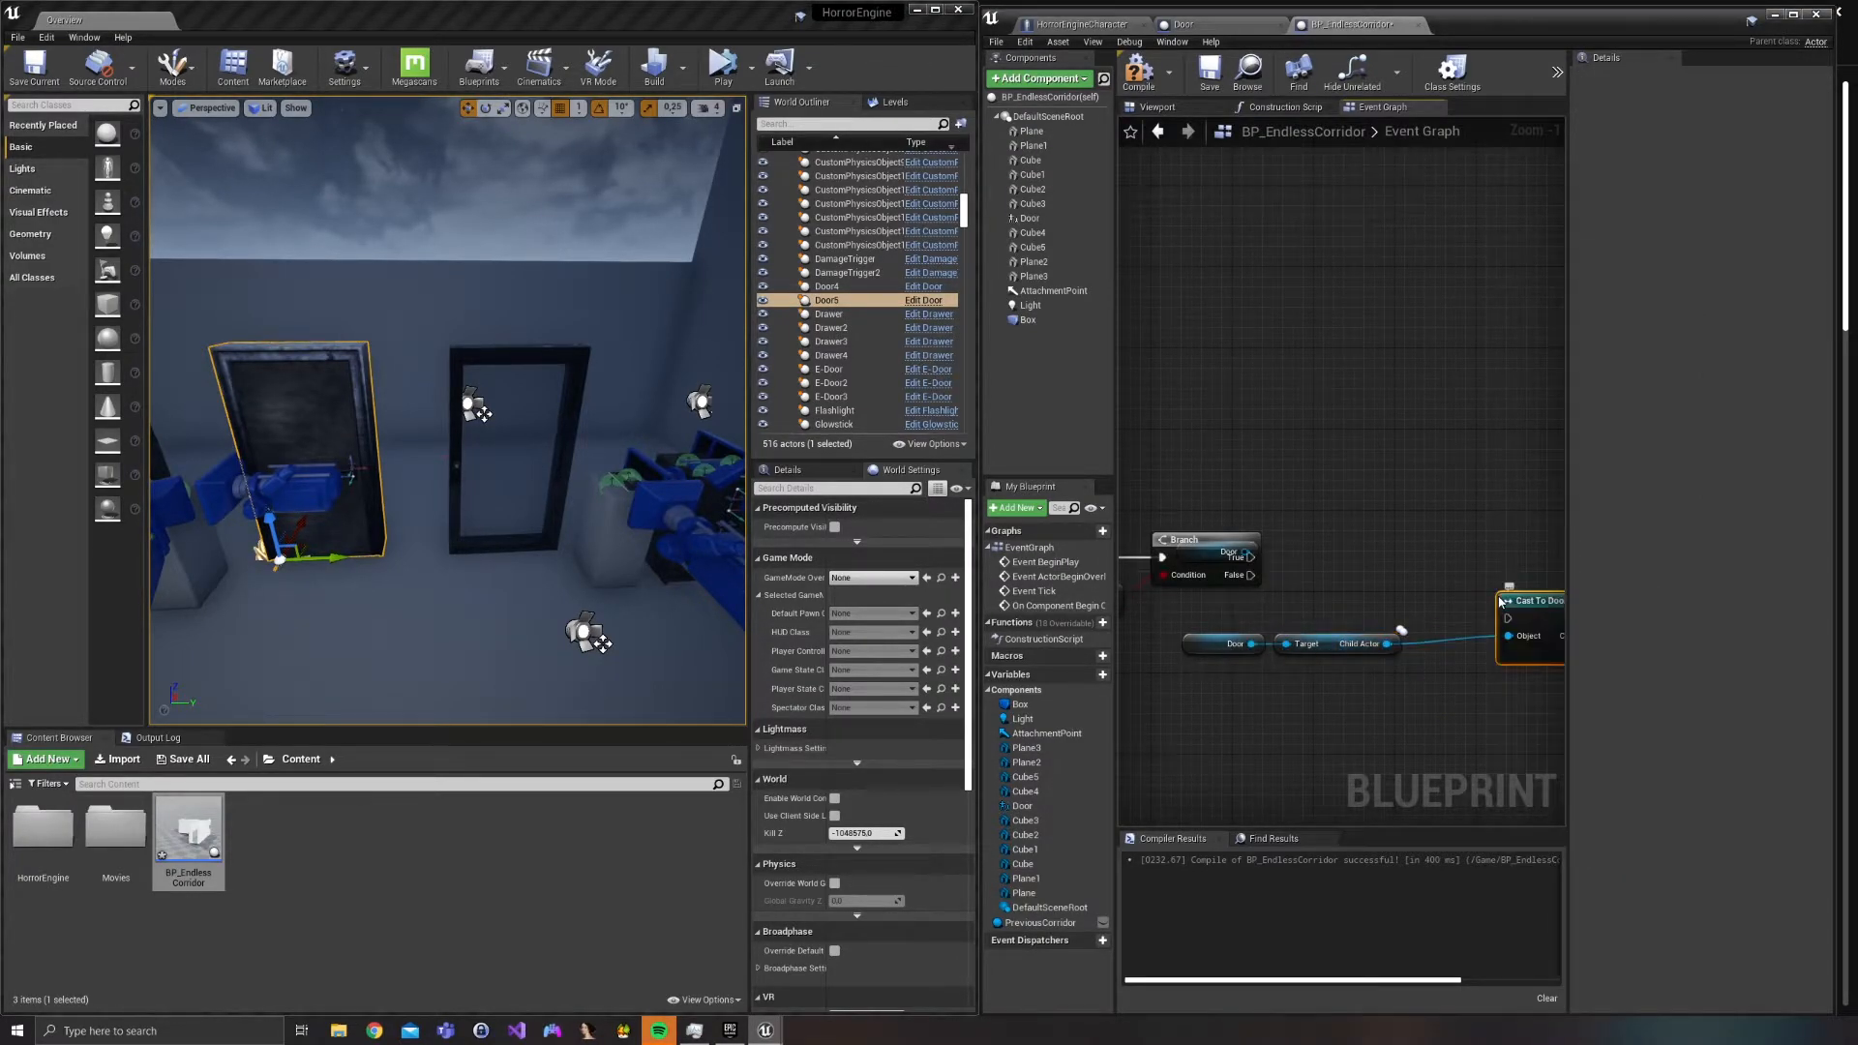
drag(1500, 602, 1356, 541)
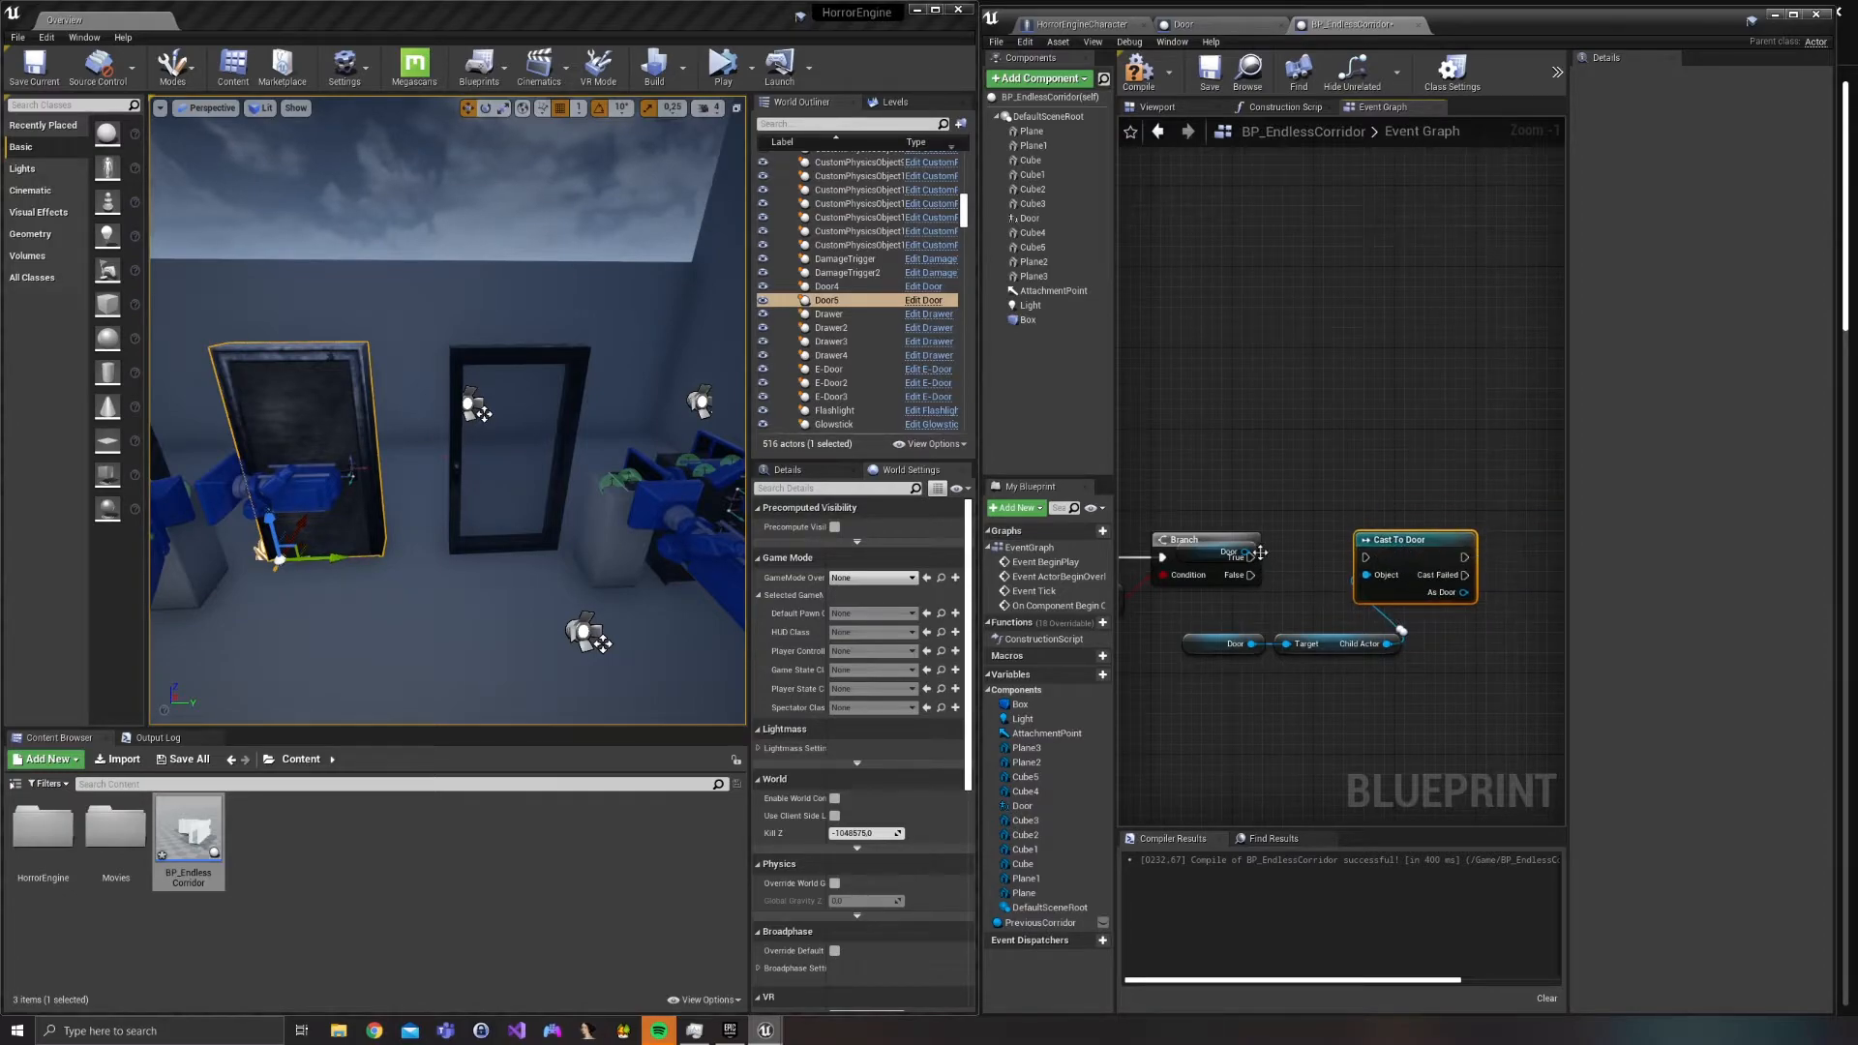
Connect the Branch's True output to Cast To Door and arrange the Door and Child Actor nodes beneath them.
click(1208, 555)
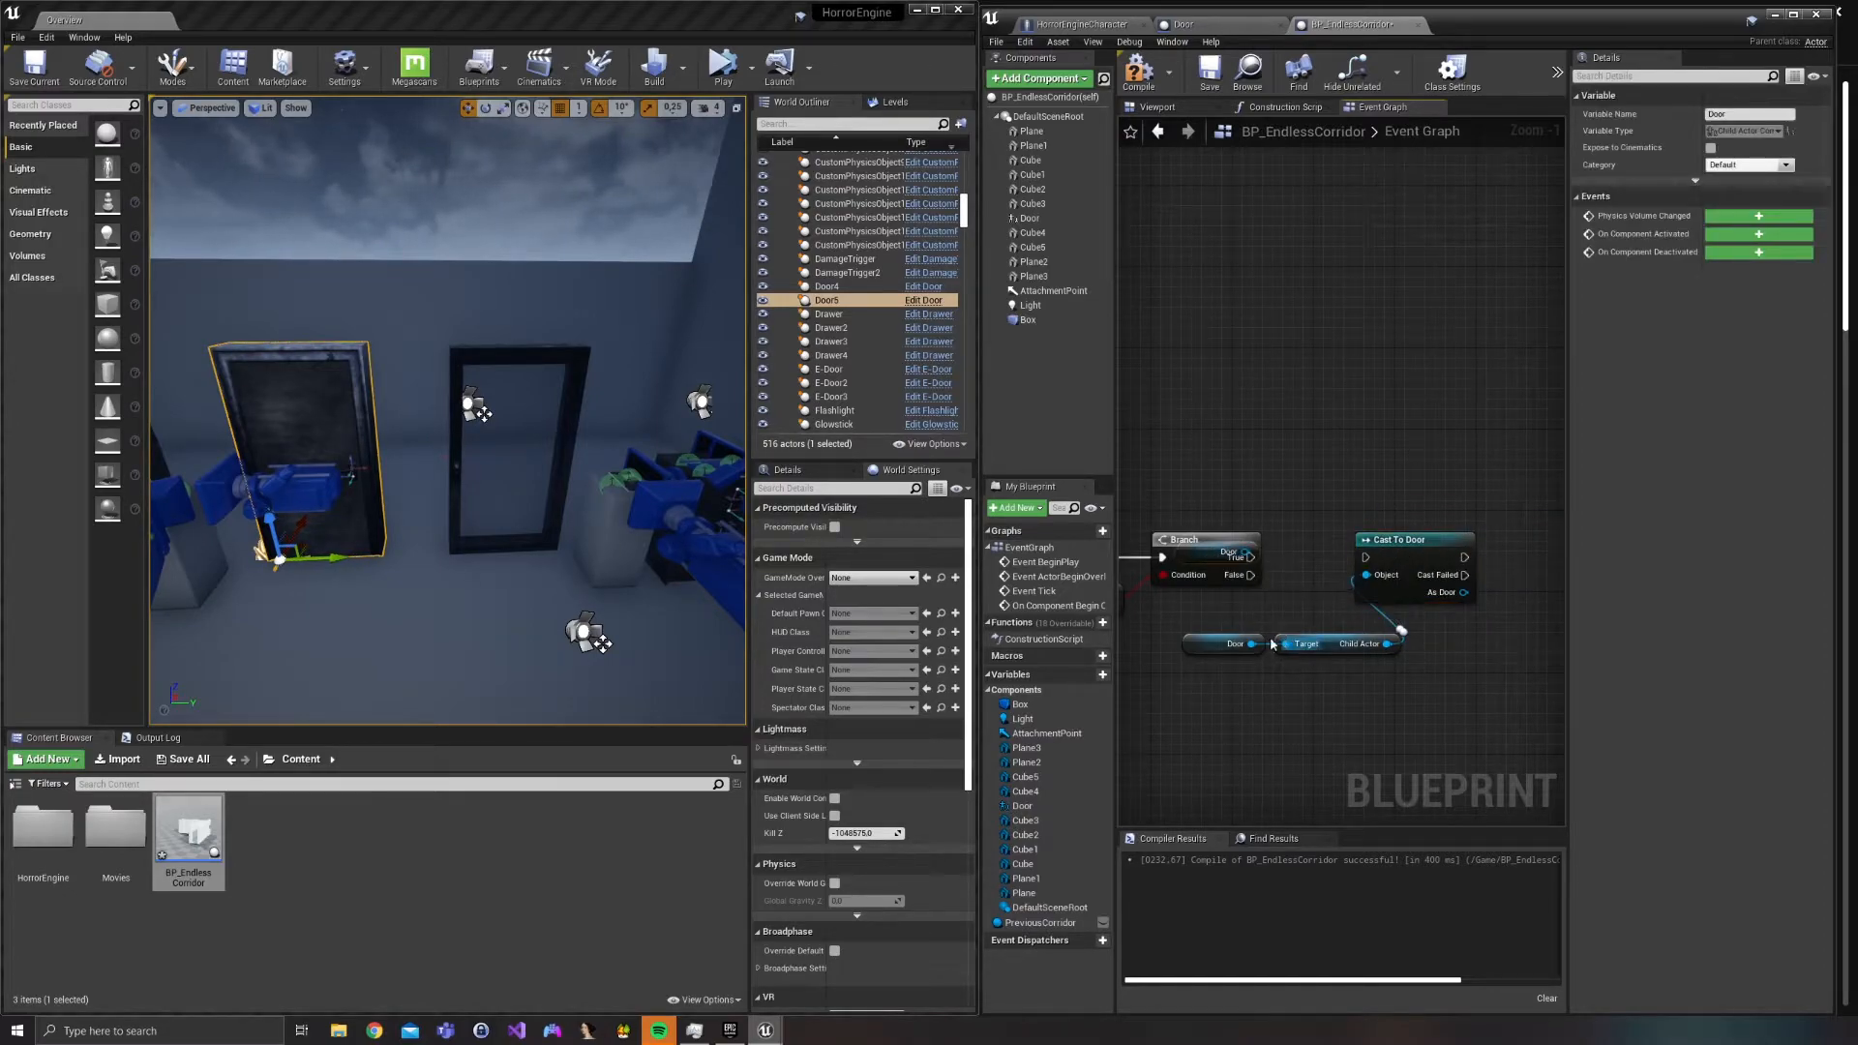
click(1277, 560)
drag(1251, 557, 1367, 561)
right_drag(1240, 488, 1276, 460)
drag(1381, 665, 1265, 613)
drag(1385, 624, 1365, 604)
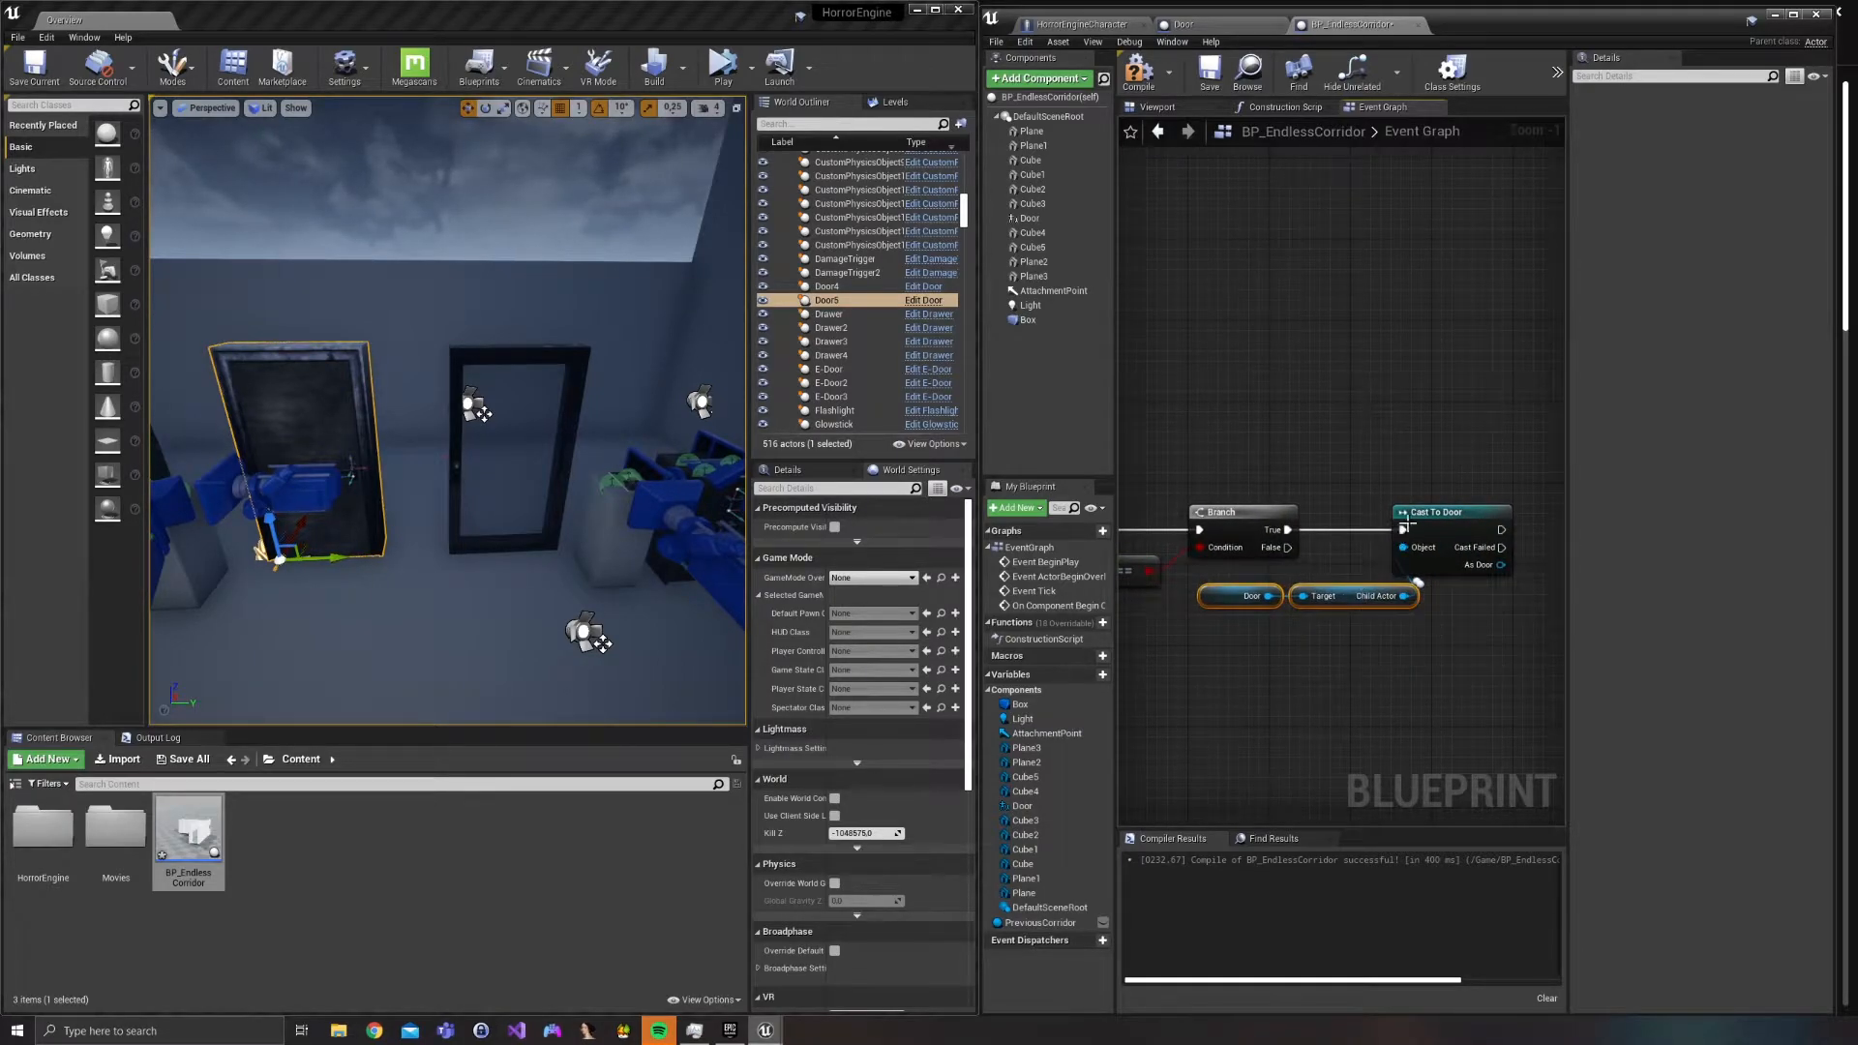
drag(1426, 520, 1476, 521)
drag(1282, 616, 1332, 567)
Try to call Lock Door directly from the Cast To Door node's As Door output.
right_drag(1380, 629, 1140, 626)
right_drag(1306, 588, 1221, 586)
drag(1226, 569, 1330, 542)
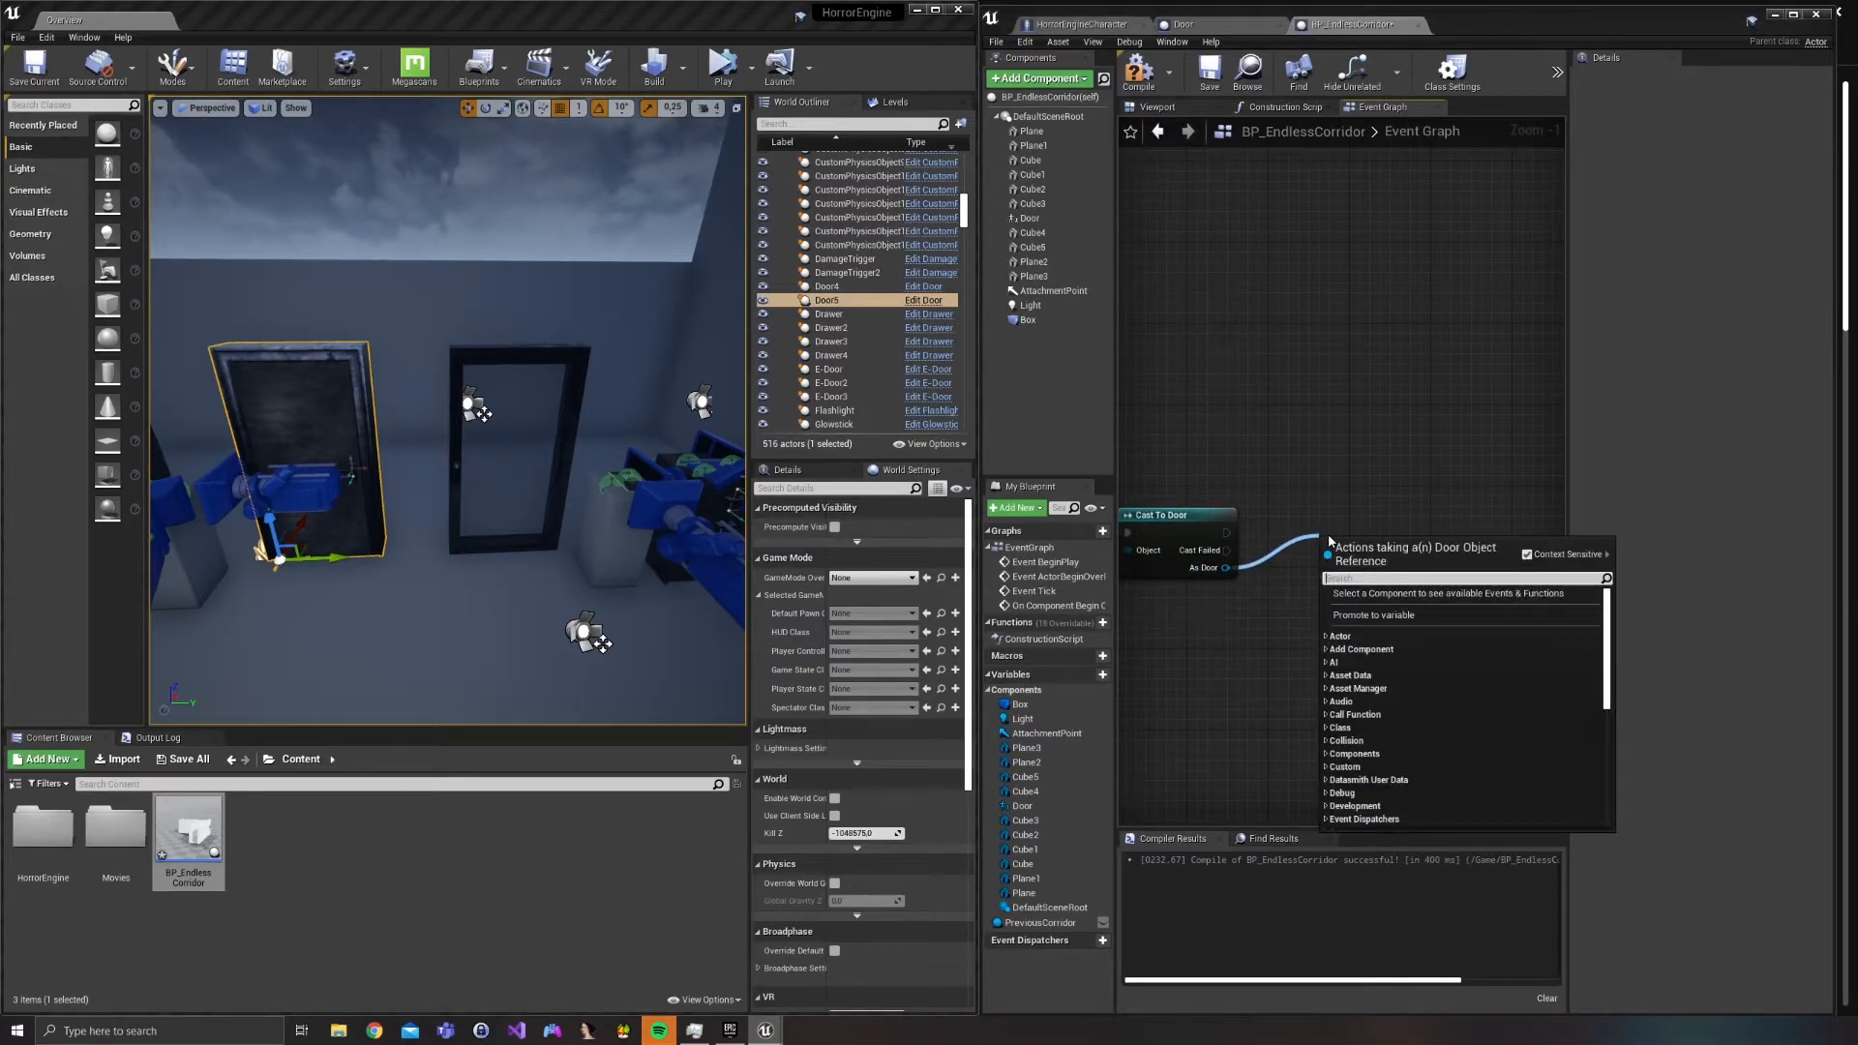
text(lock)
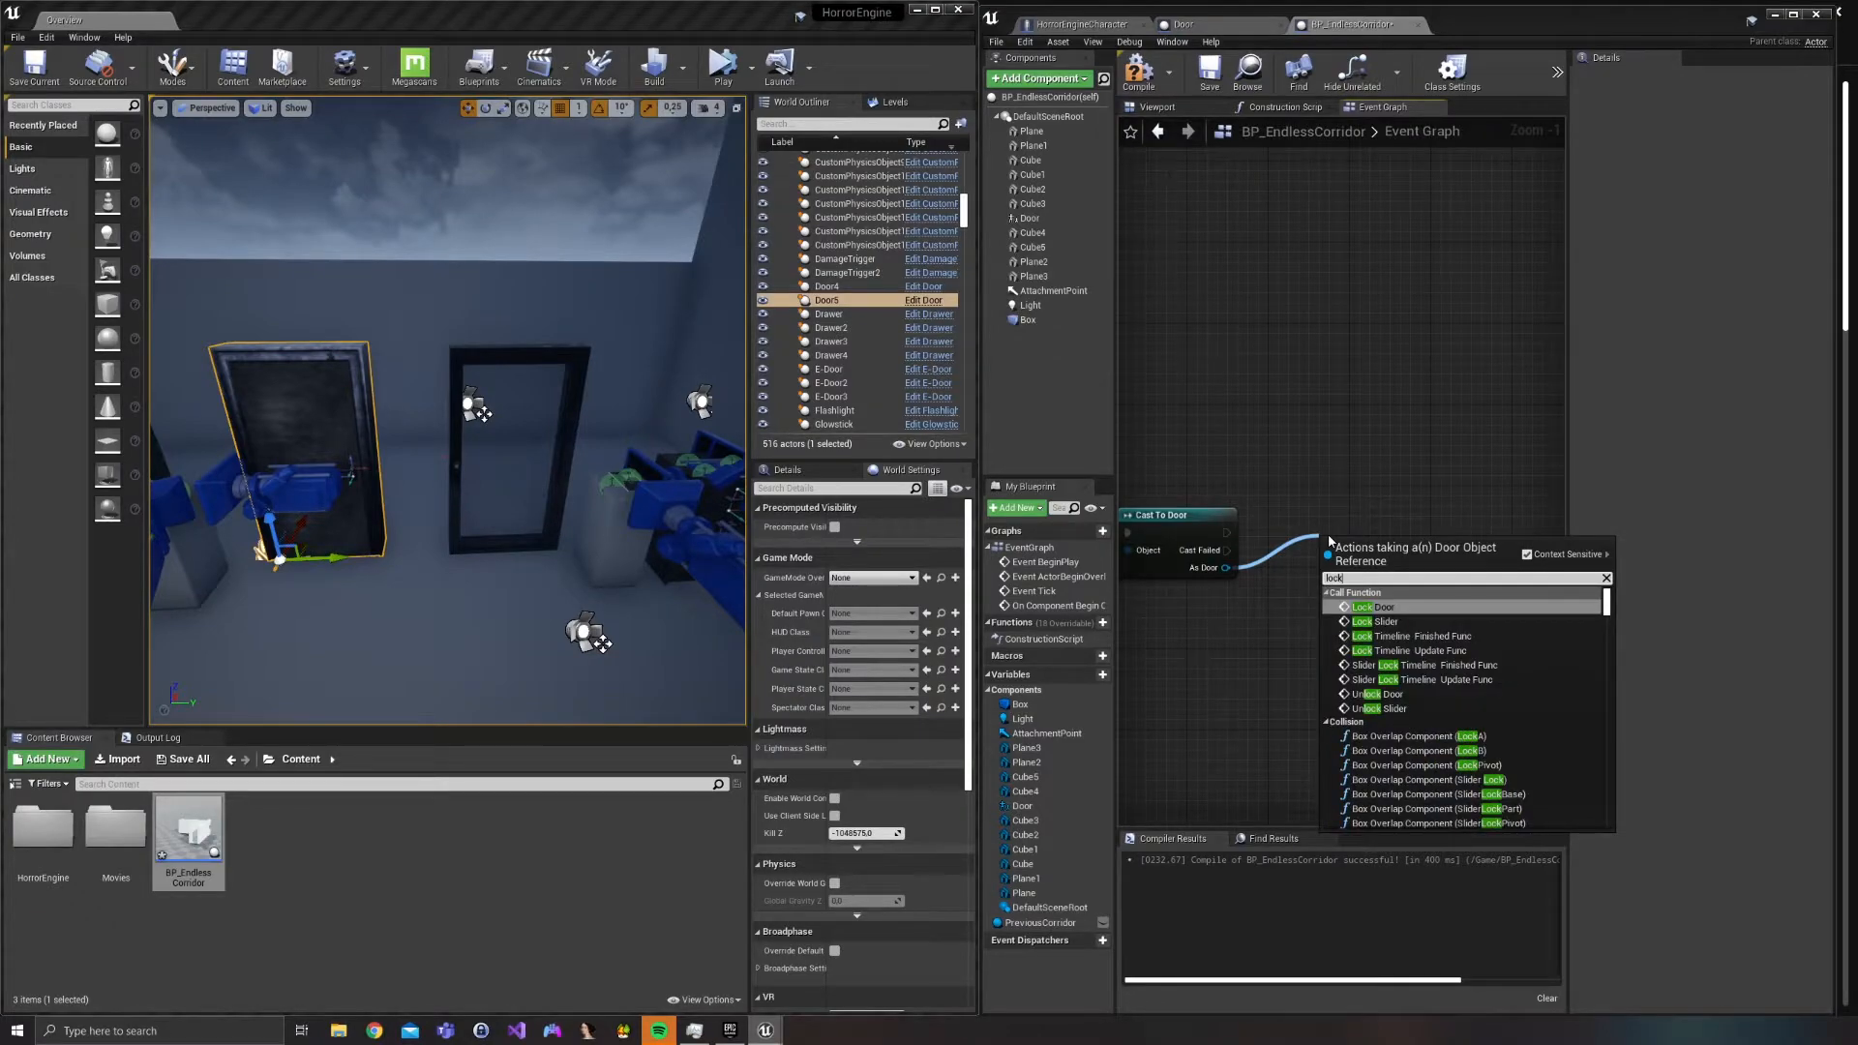
key(Return)
drag(1332, 552, 1291, 509)
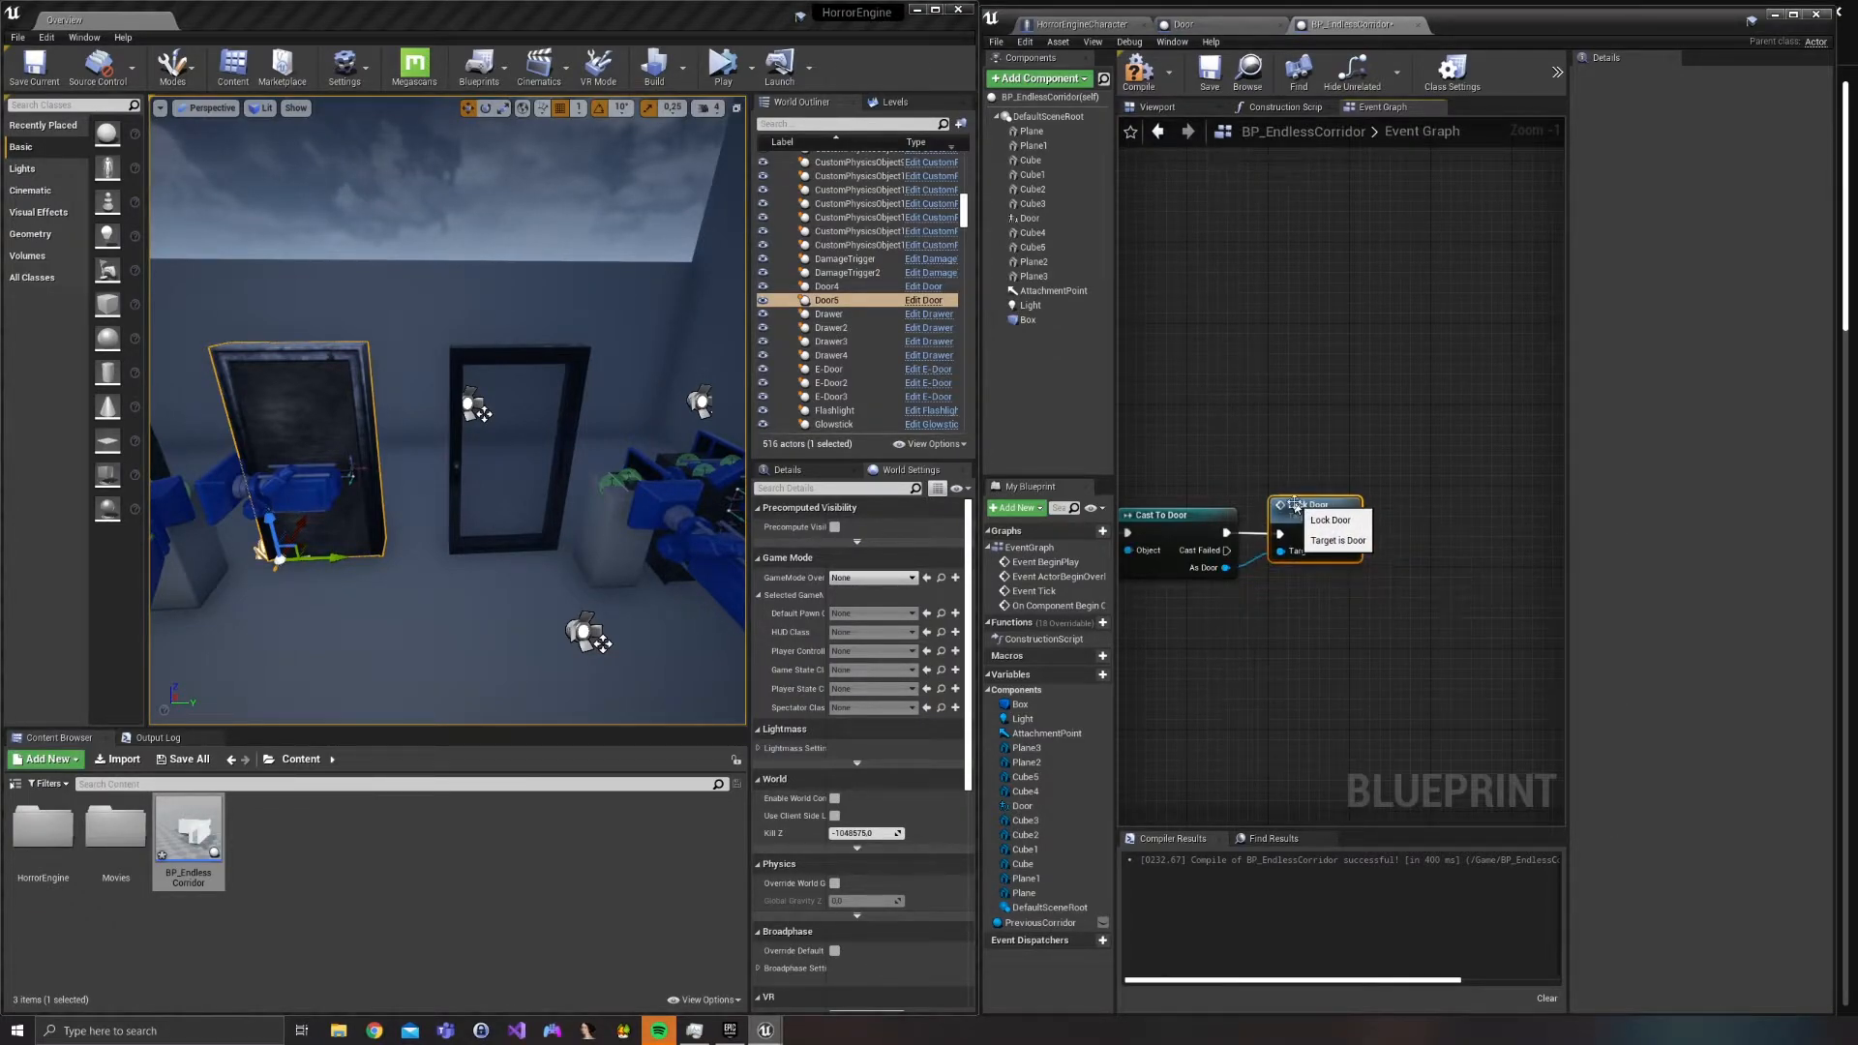
Move the Door, Child Actor and Cast To Door nodes from the Branch to Event BeginPlay and connect its execution to the cast.
right_drag(1281, 645, 1553, 618)
scroll(1365, 605, down, 2)
right_drag(1365, 606, 1194, 606)
right_drag(1393, 668, 1127, 651)
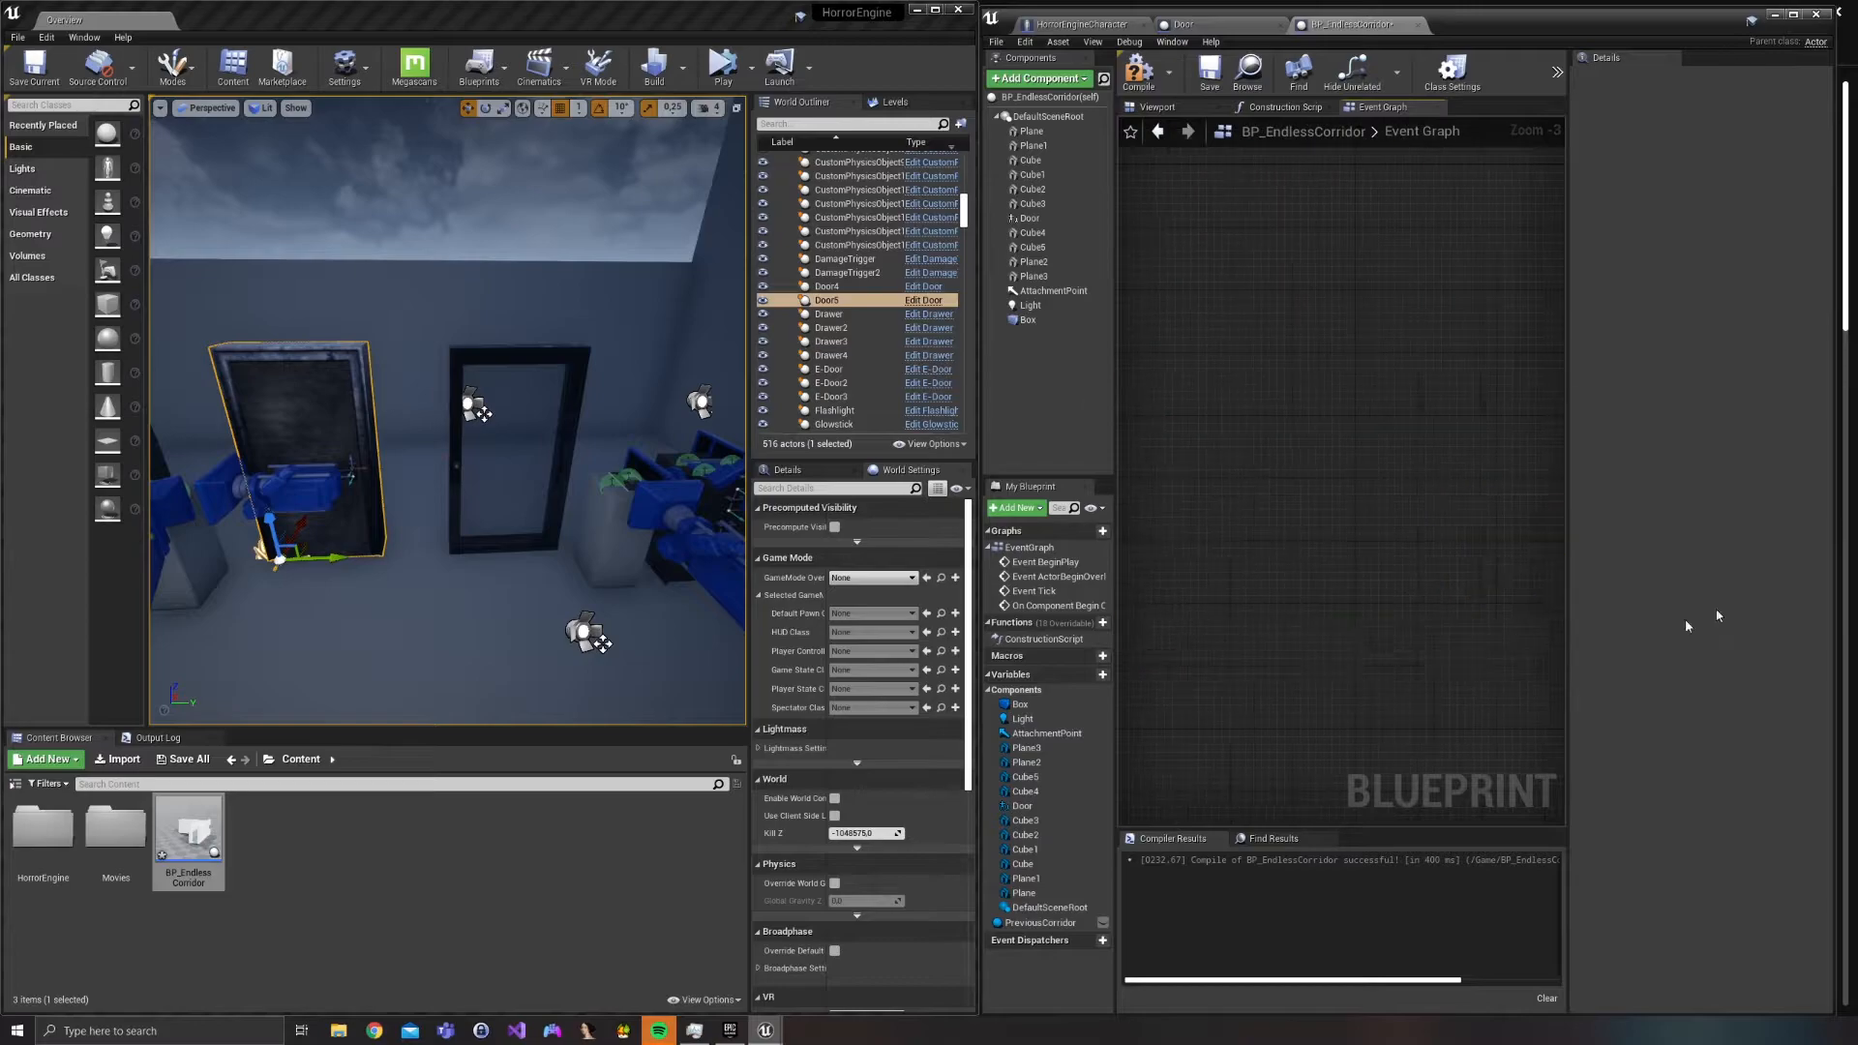
right_drag(1401, 601, 1560, 546)
right_drag(1173, 555, 1397, 613)
right_drag(1334, 253, 1252, 241)
drag(1290, 634, 1521, 517)
click(1514, 439)
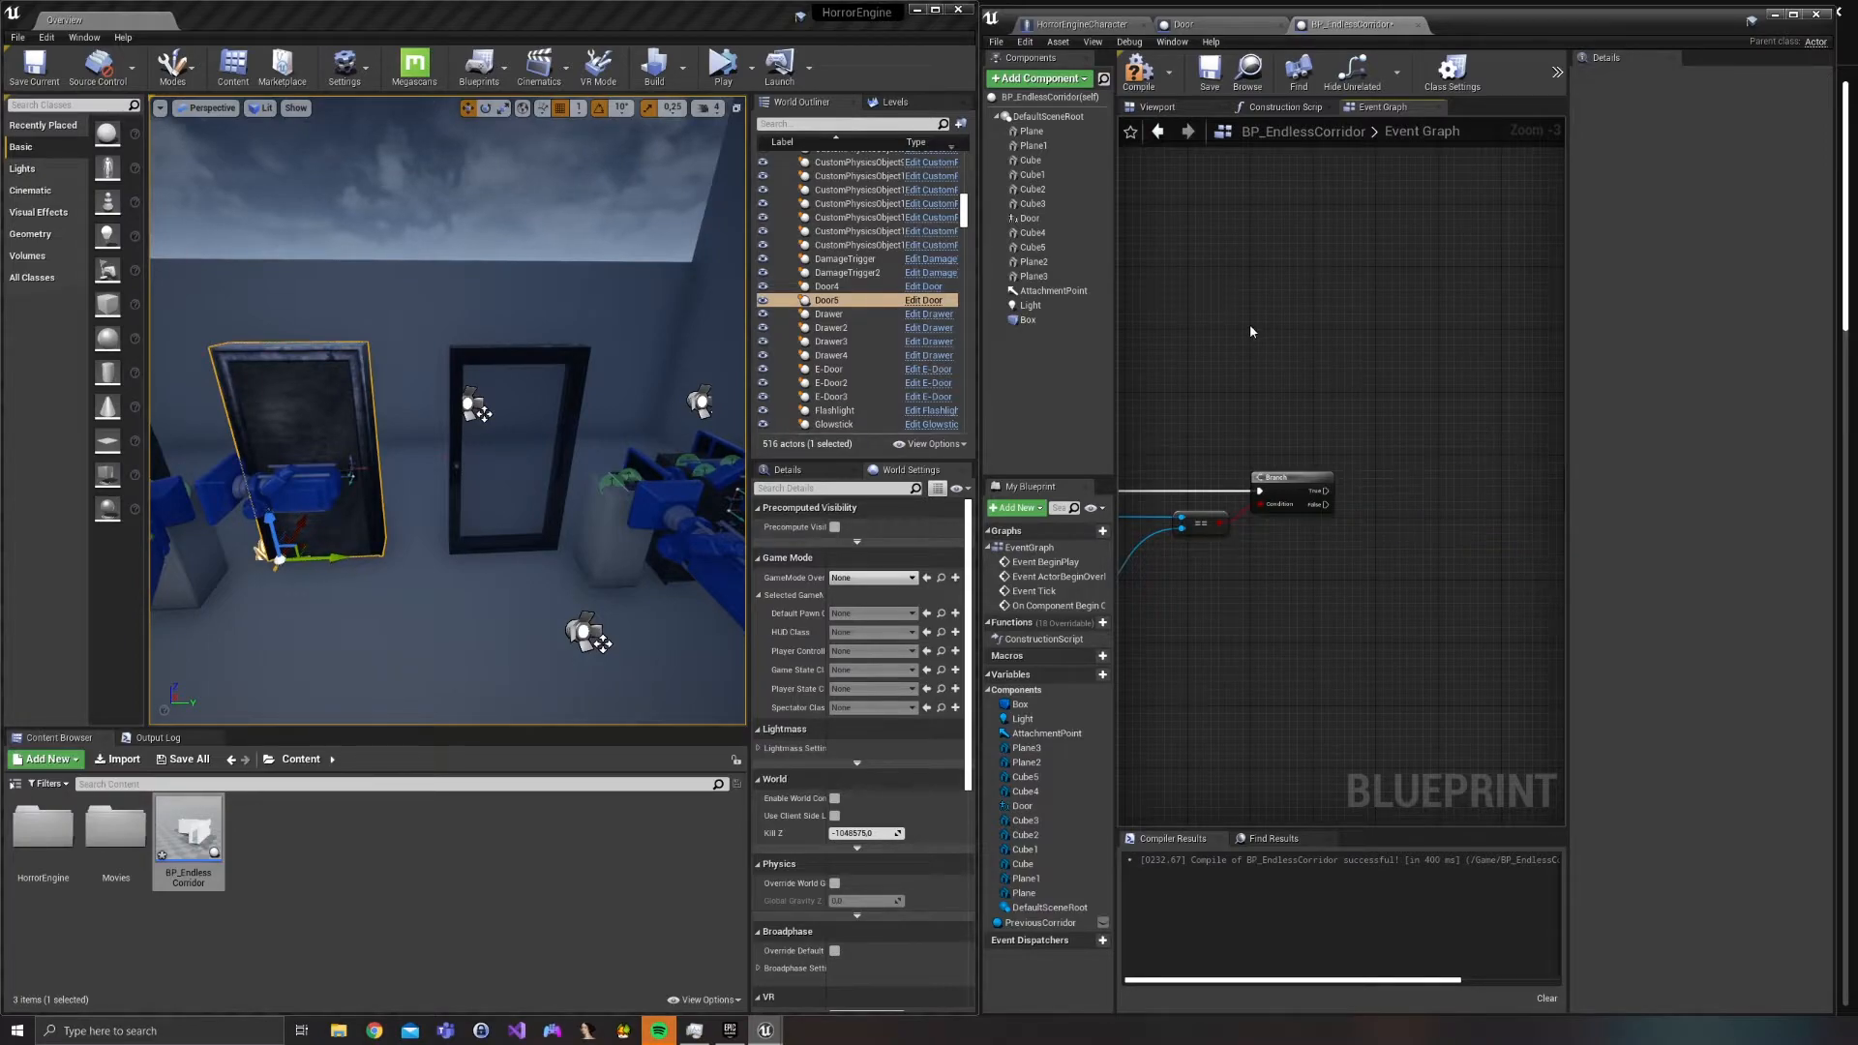
right_drag(1250, 323, 1460, 492)
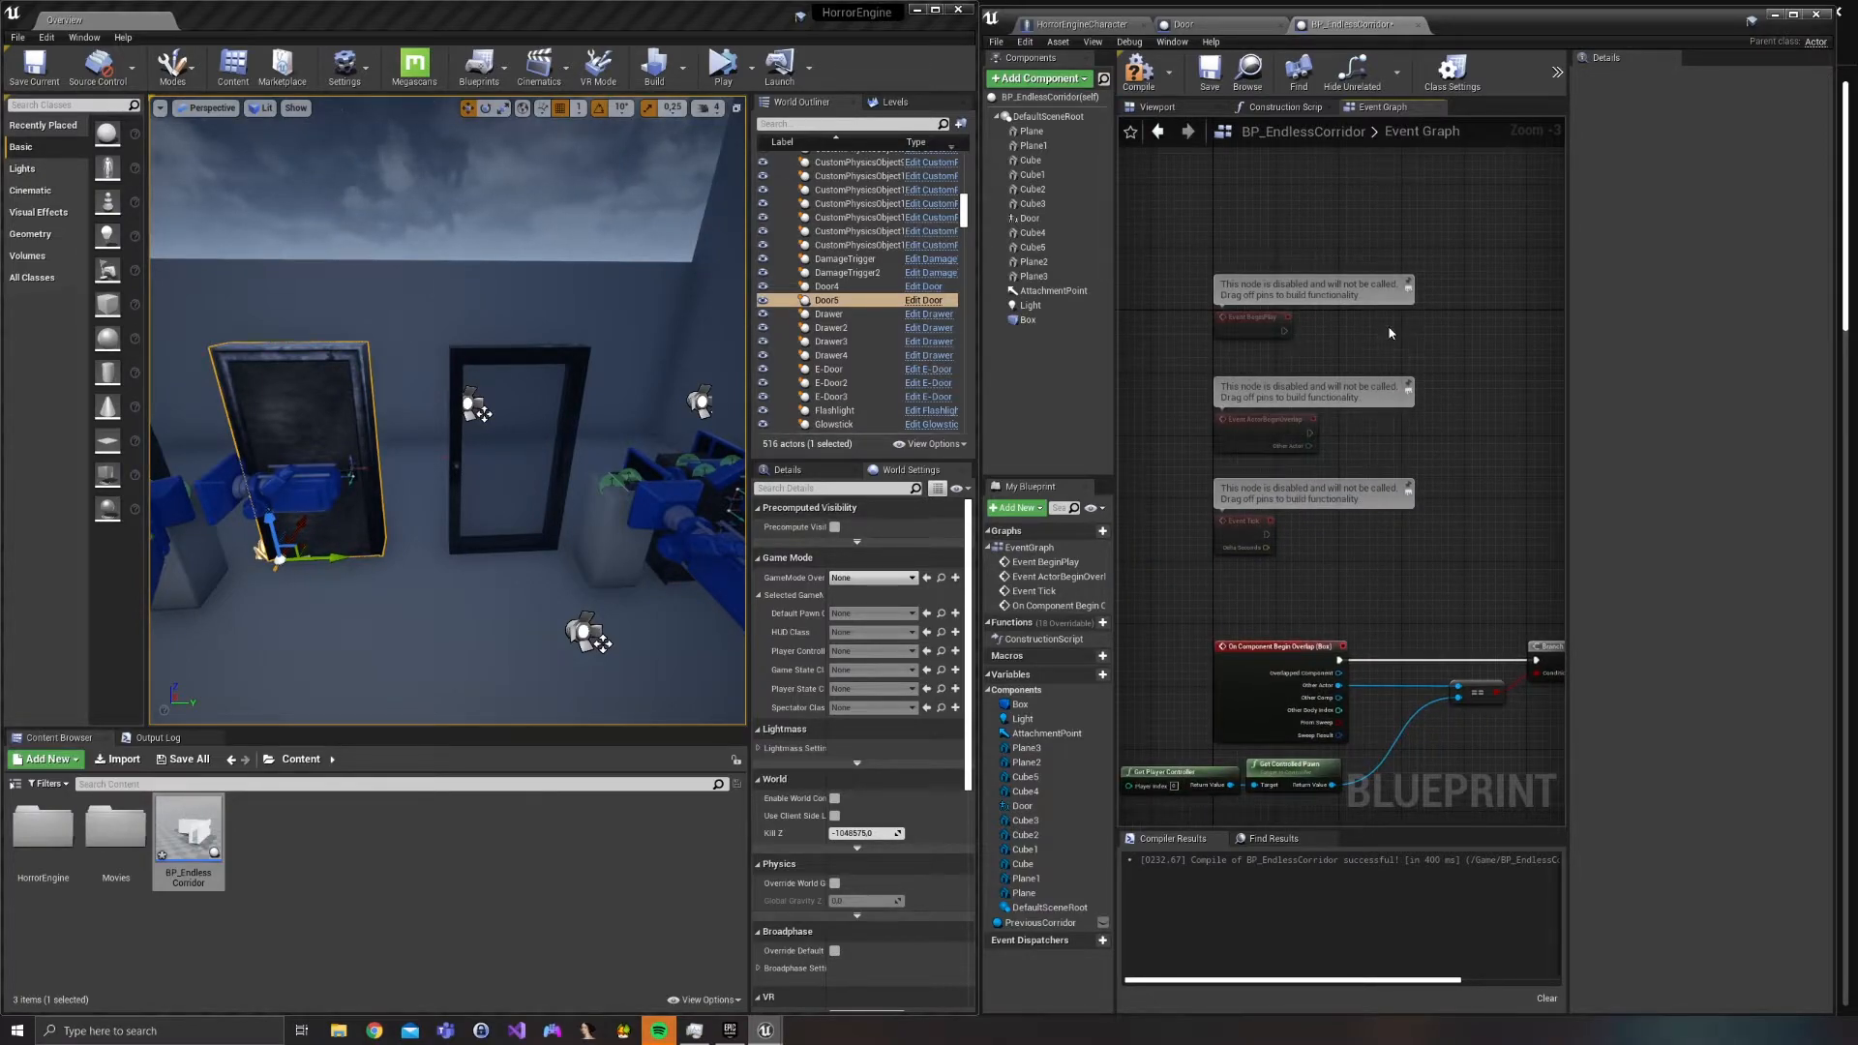
key(ctrl+v)
drag(1284, 331, 1505, 316)
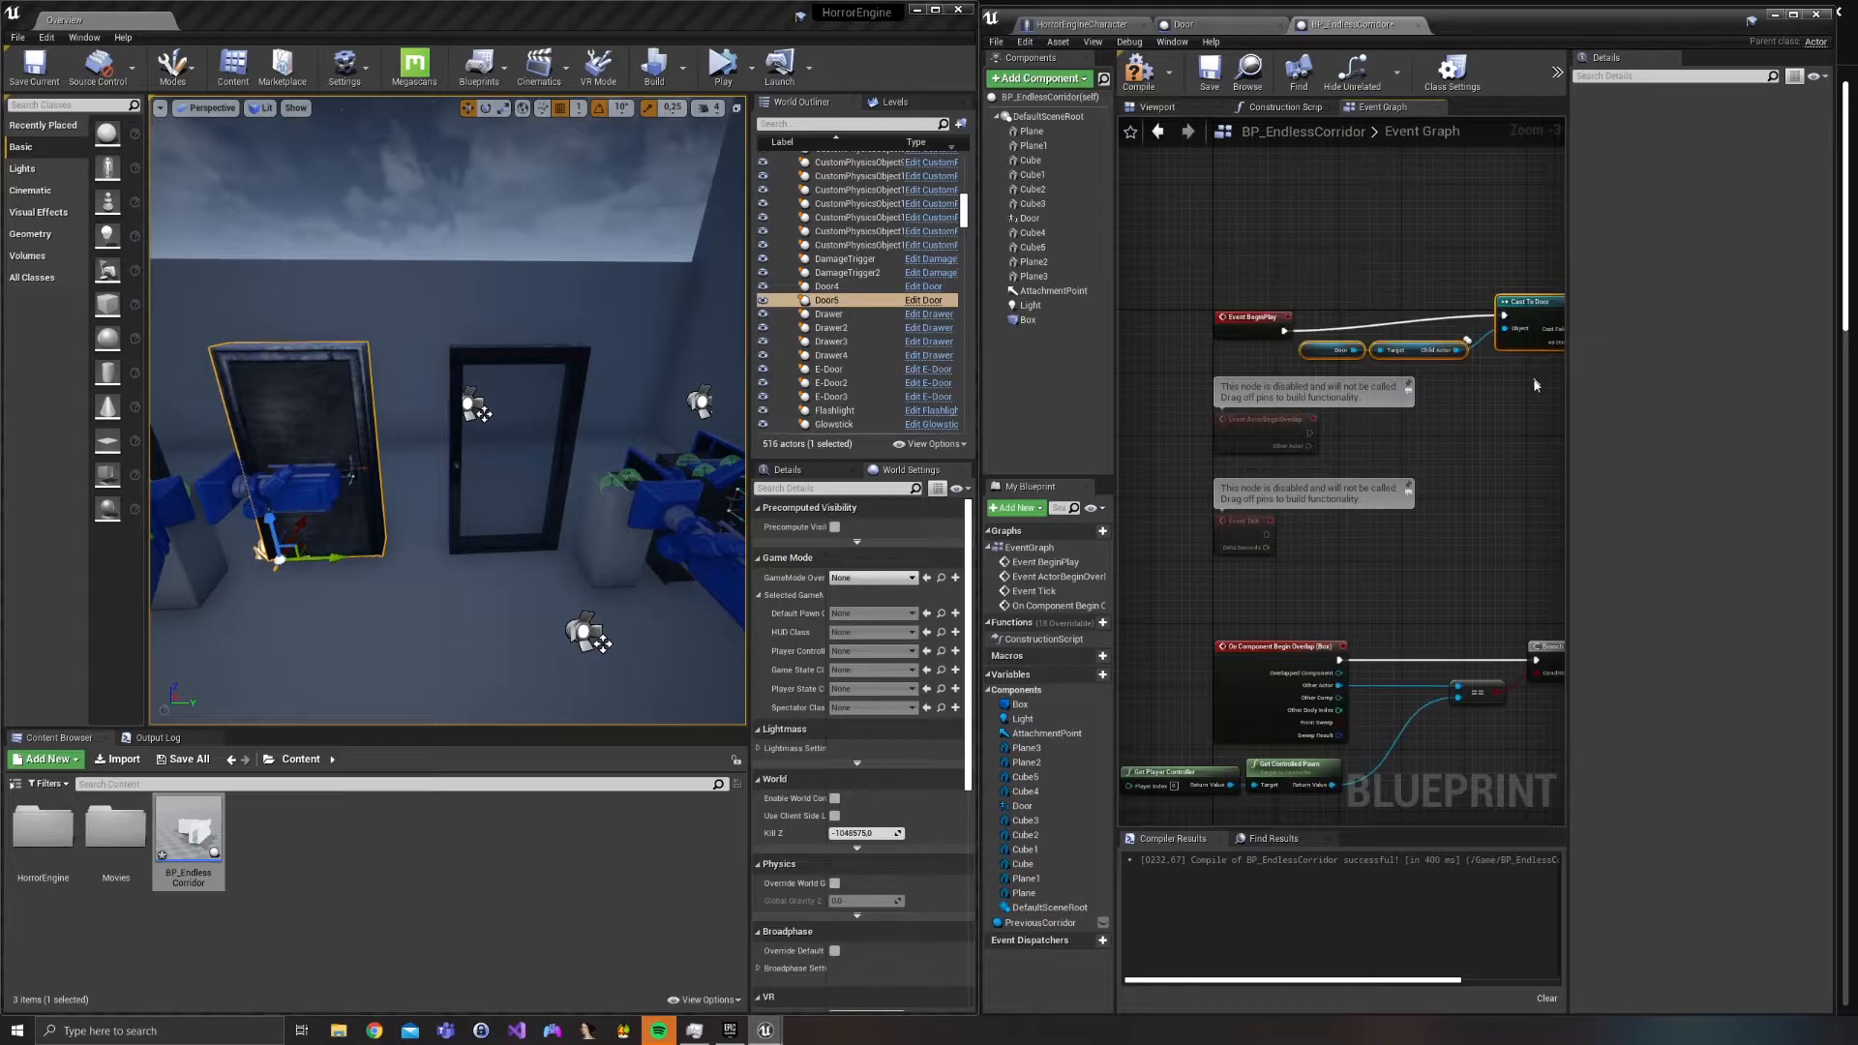
Delete the unused ActorBeginOverlap and Tick events and move the BeginPlay nodes down to just above the box overlap event.
drag(1236, 319, 1267, 303)
drag(1336, 551, 1490, 287)
key(Delete)
drag(1345, 315, 1359, 559)
Promote the cast's As Door output to a variable named DoorRef and place its Set node beside the cast.
scroll(1217, 511, up, 3)
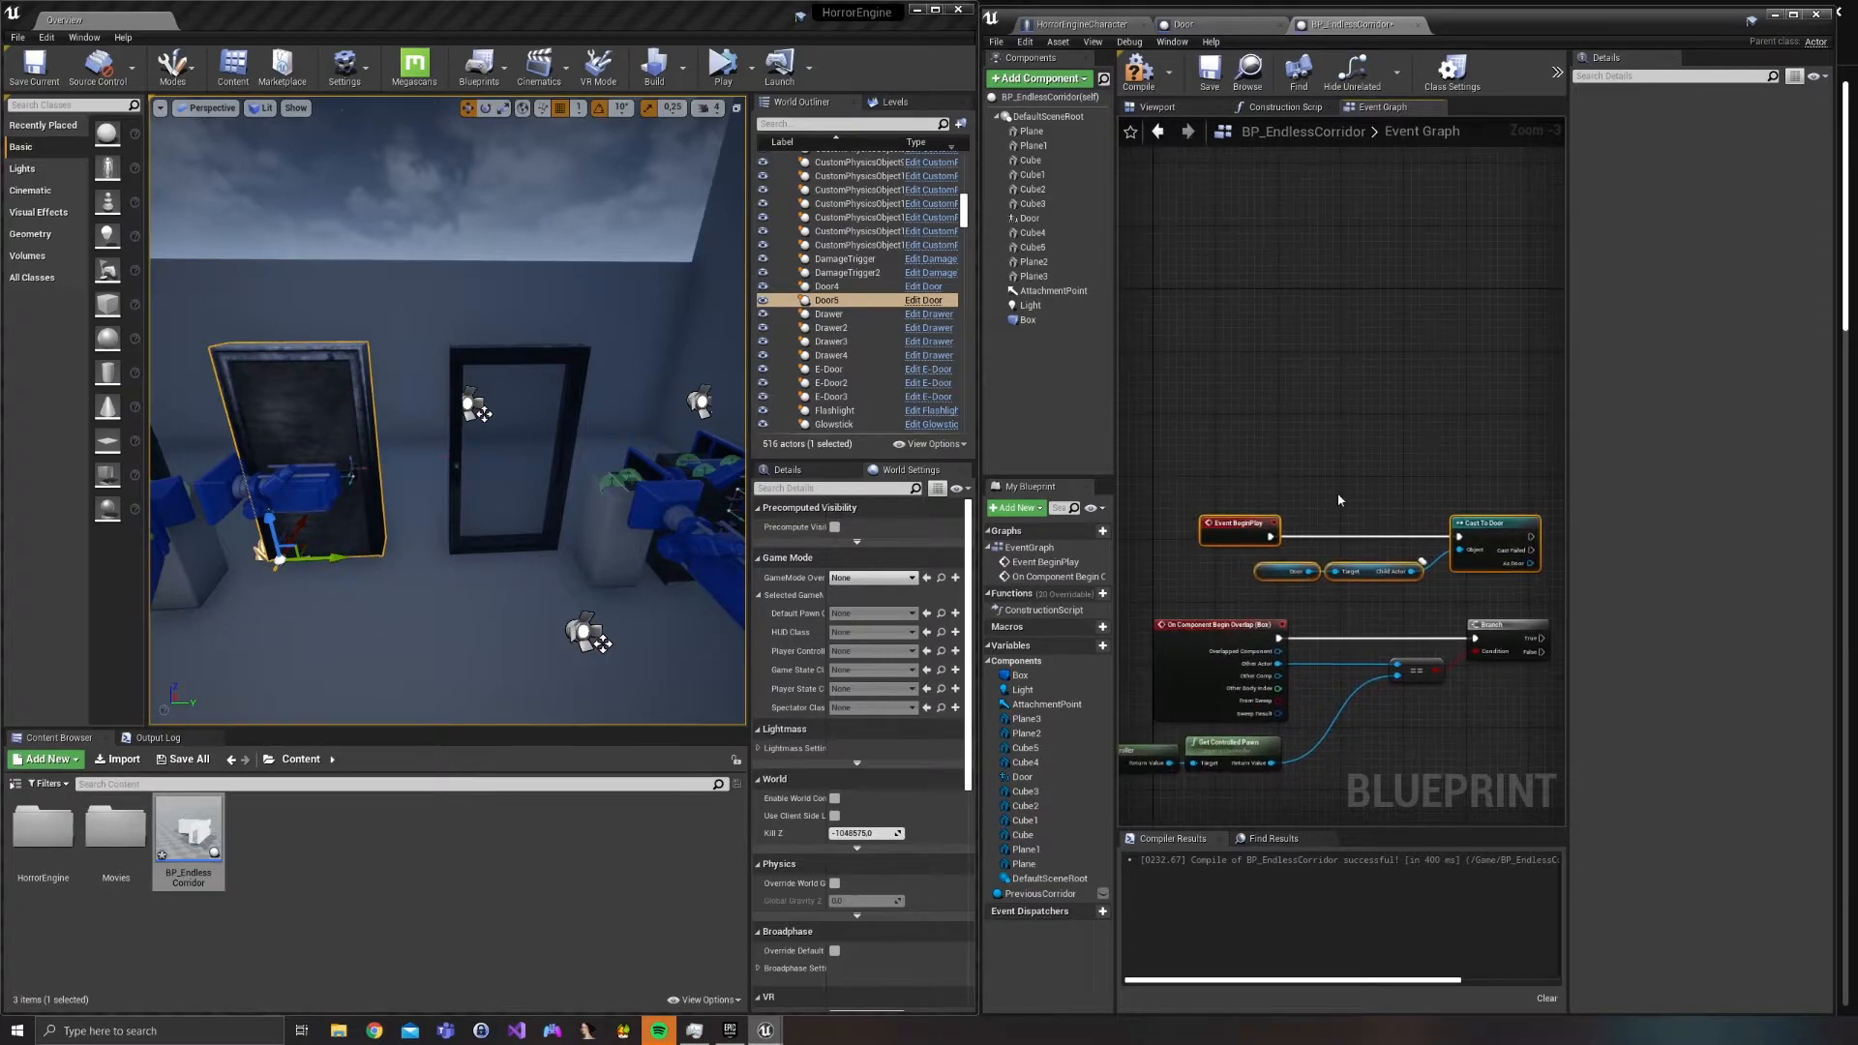
drag(1526, 545, 1318, 545)
click(1461, 629)
drag(1392, 596, 1479, 556)
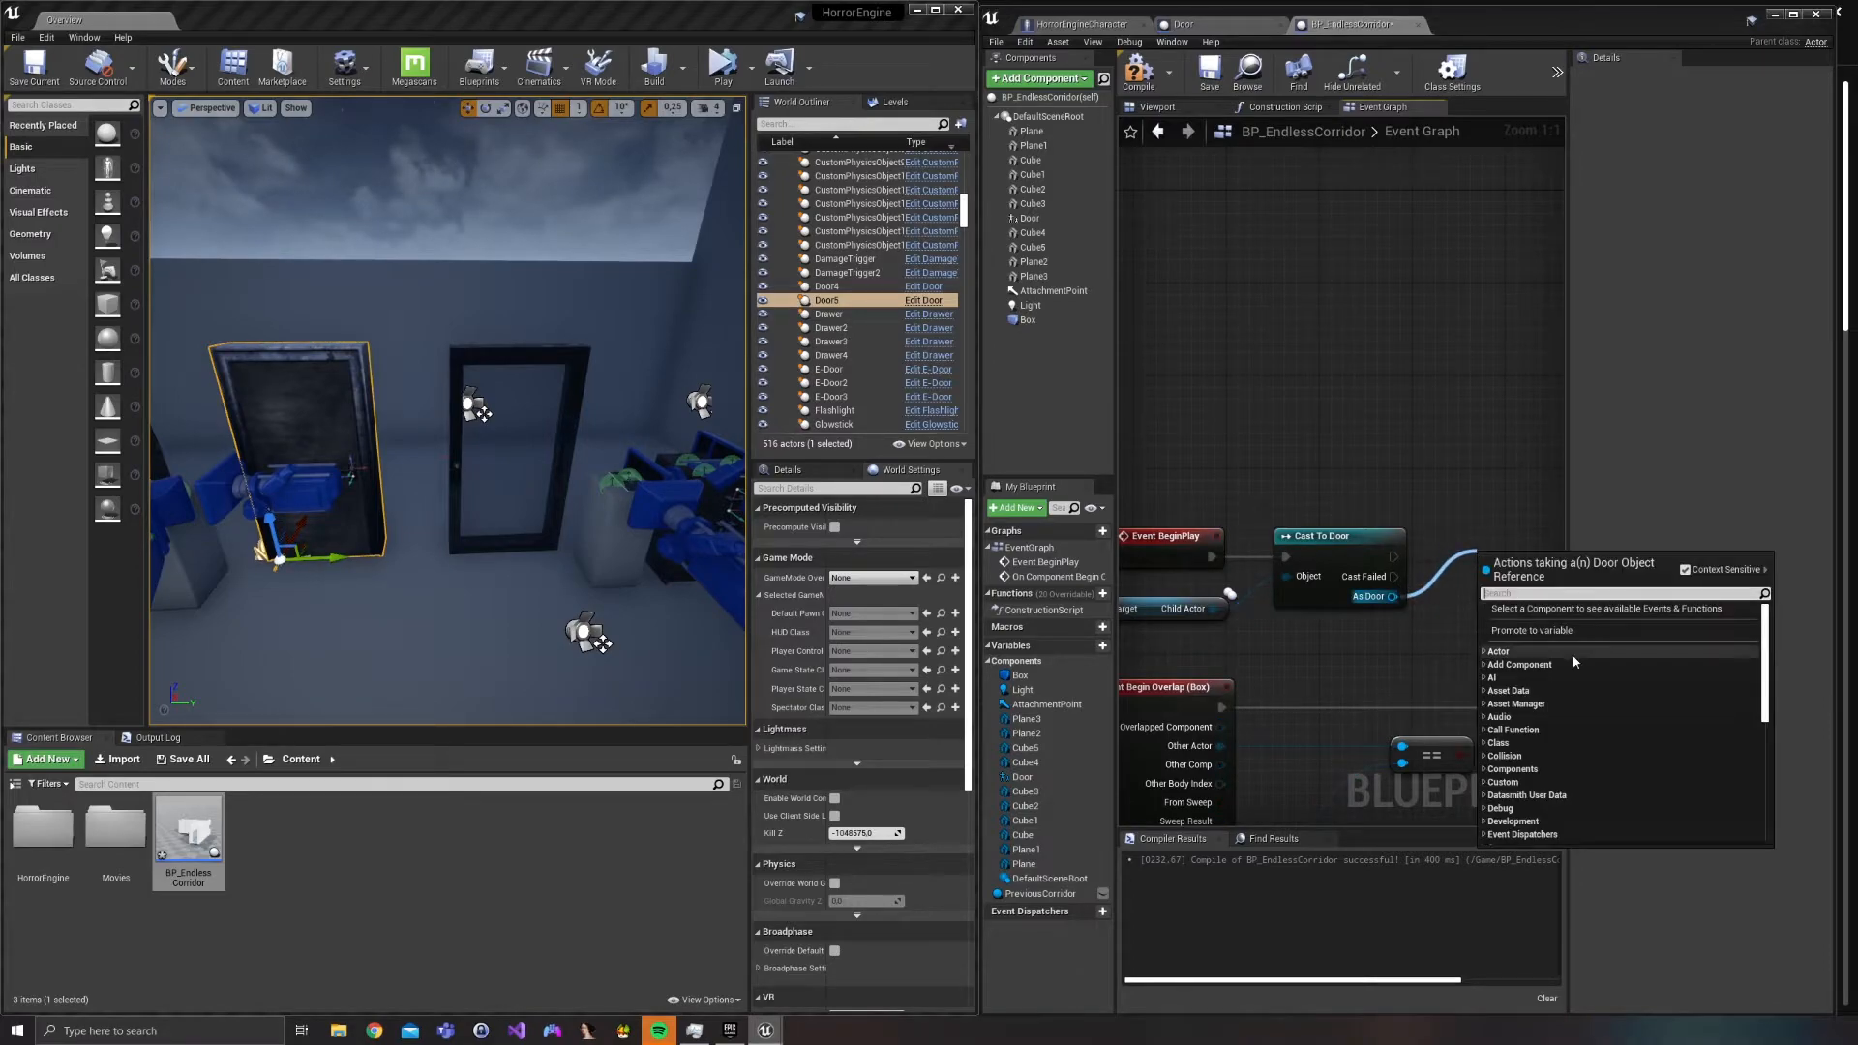
click(1531, 630)
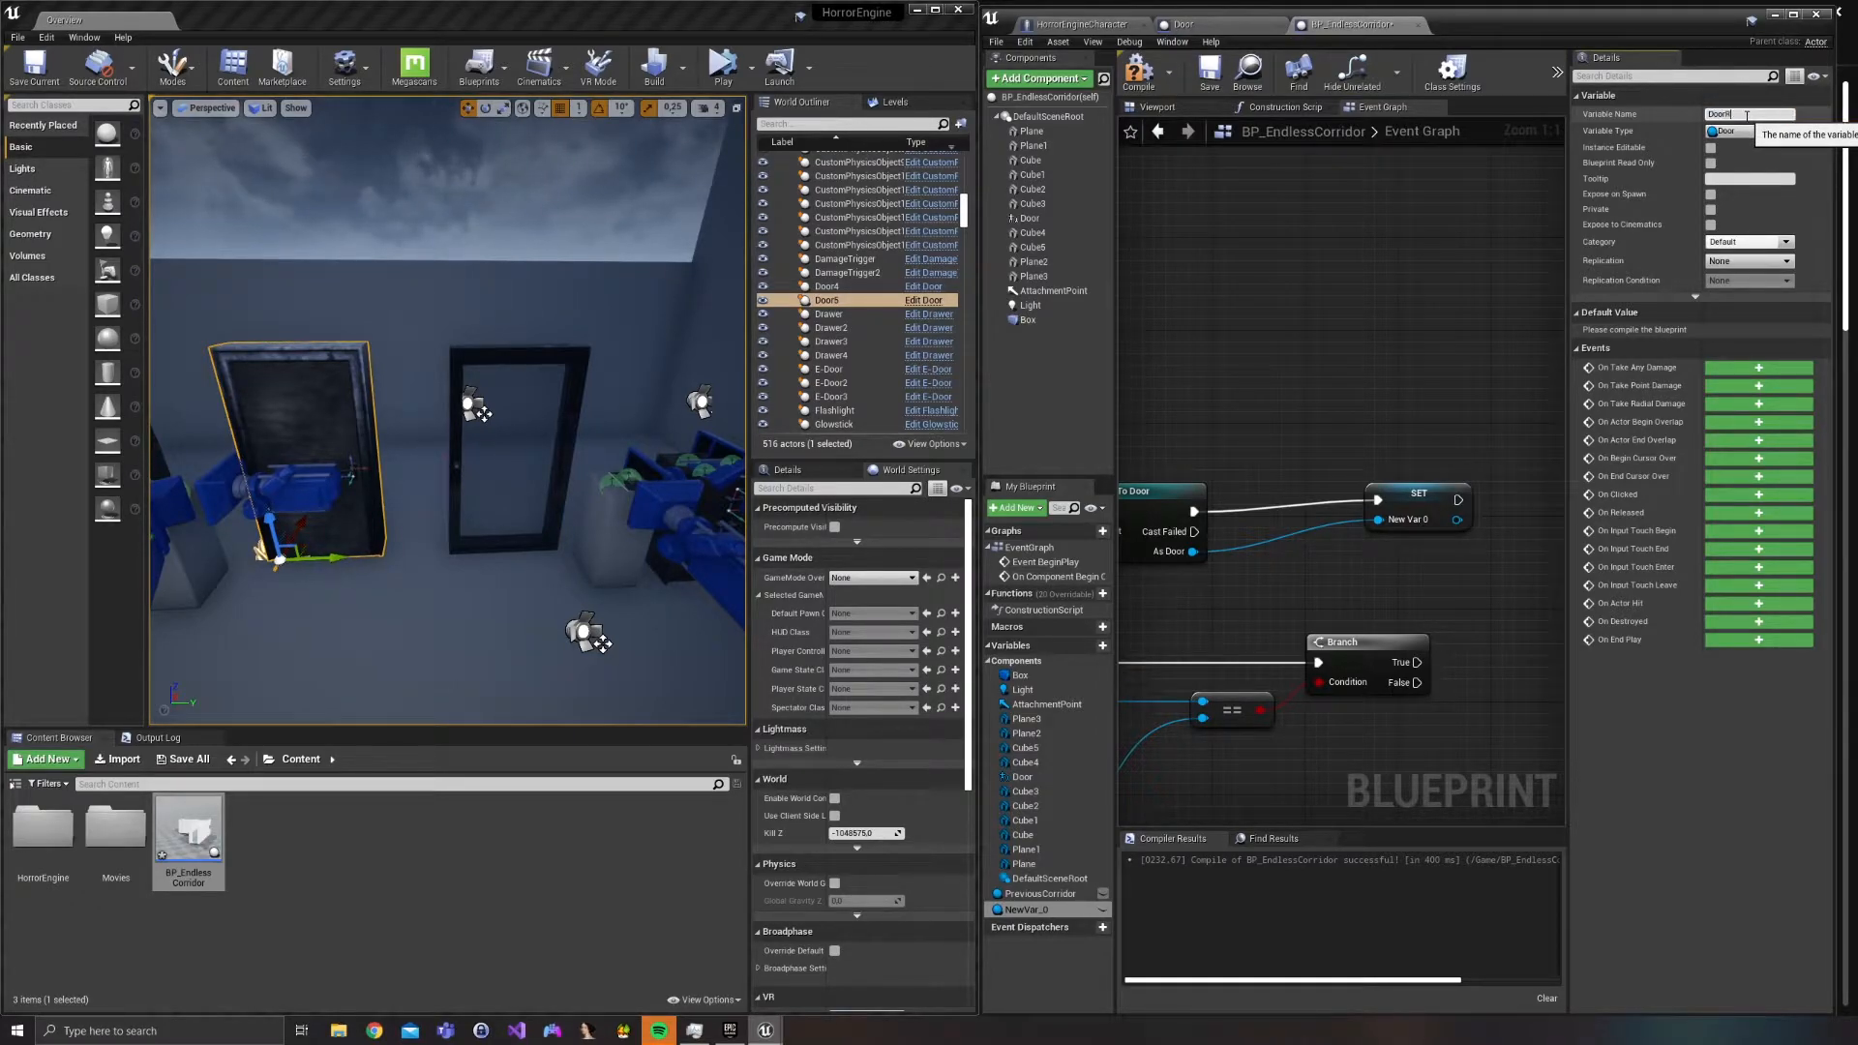
key(Return)
drag(1413, 493, 1275, 505)
Place a DoorRef getter beside the overlap Branch and start adding a node from its output.
right_drag(1446, 740, 1292, 709)
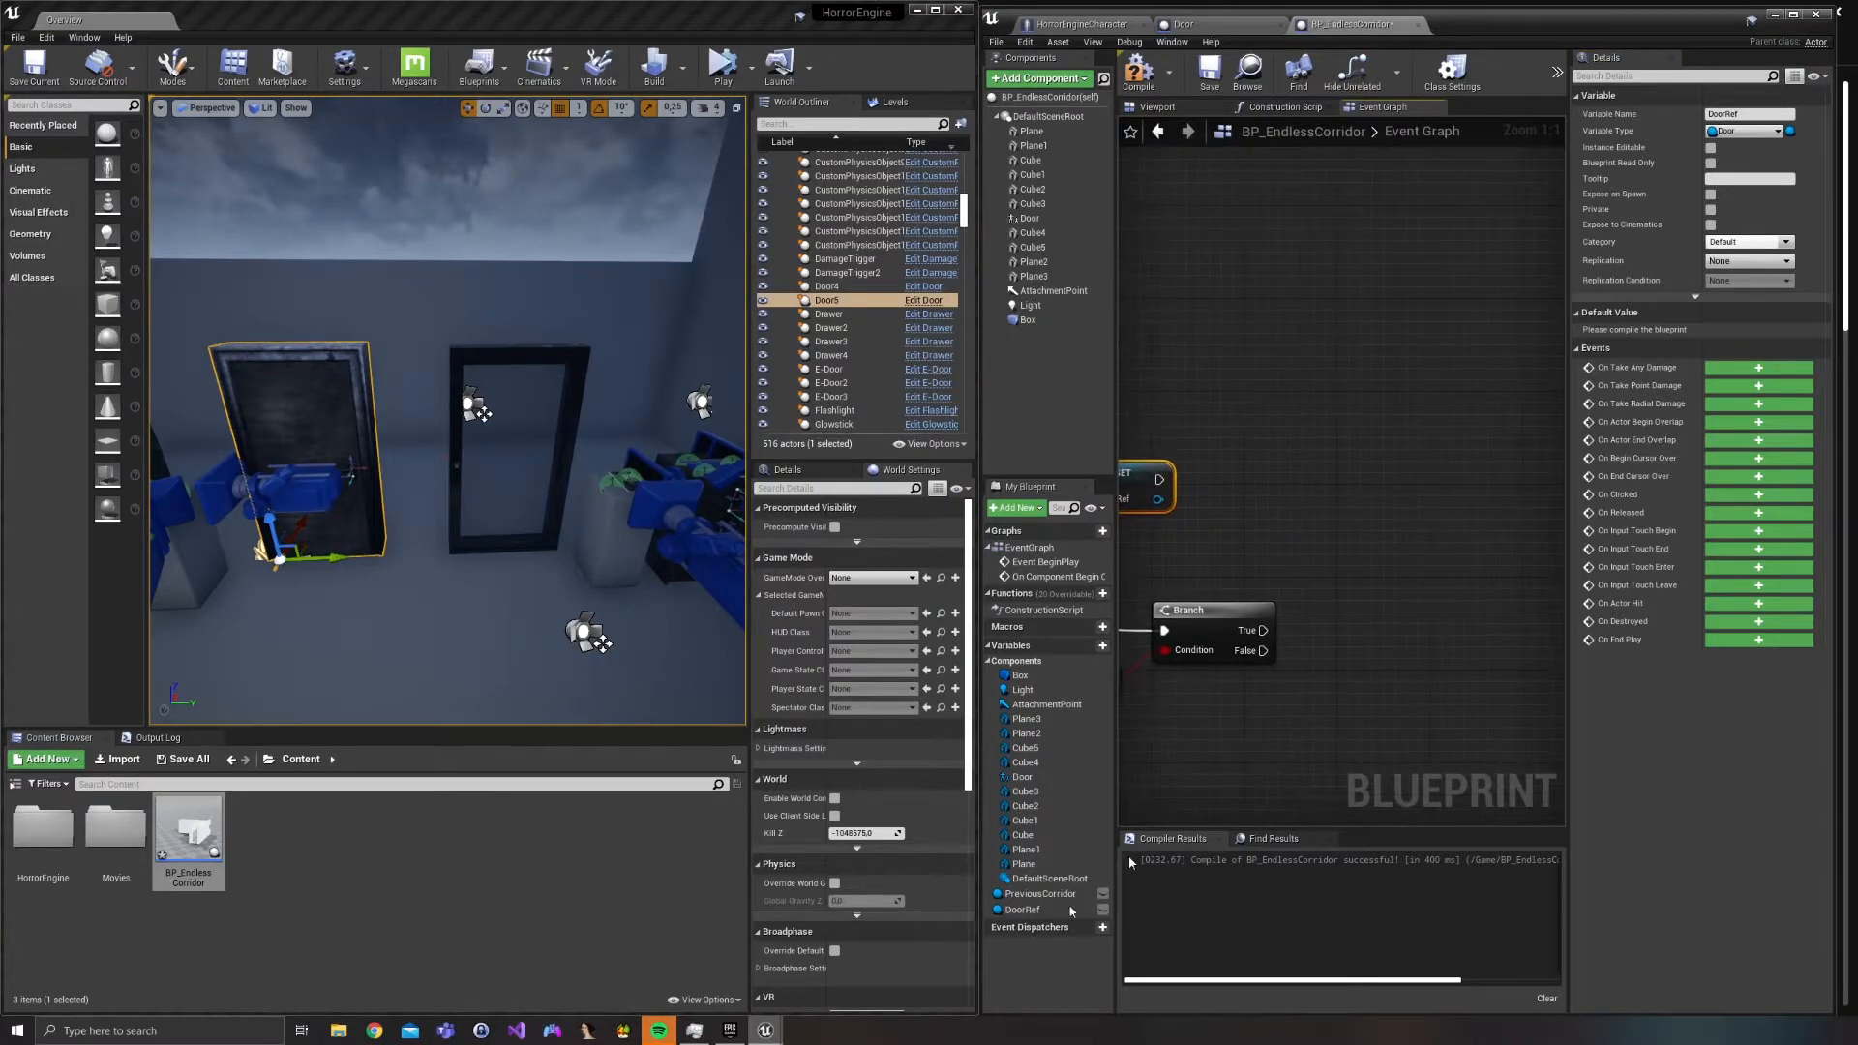
drag(1022, 912, 1426, 646)
click(1366, 673)
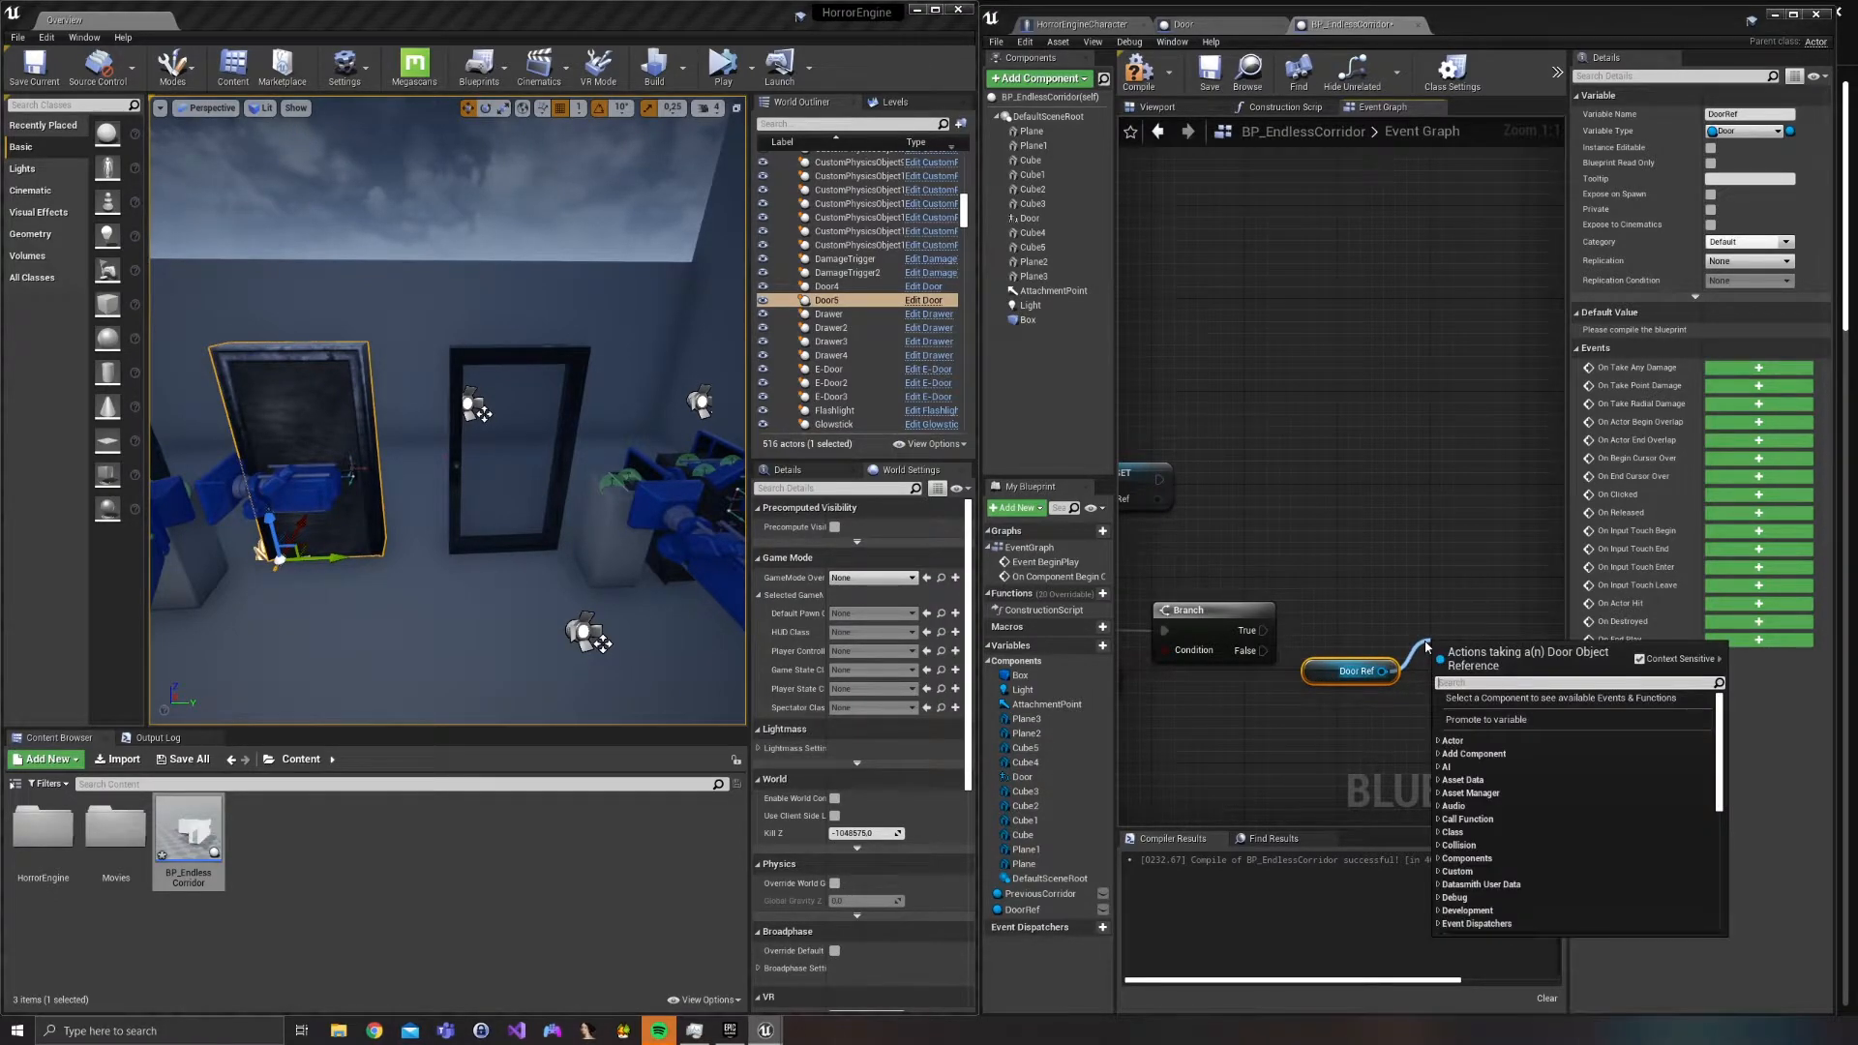
text(close)
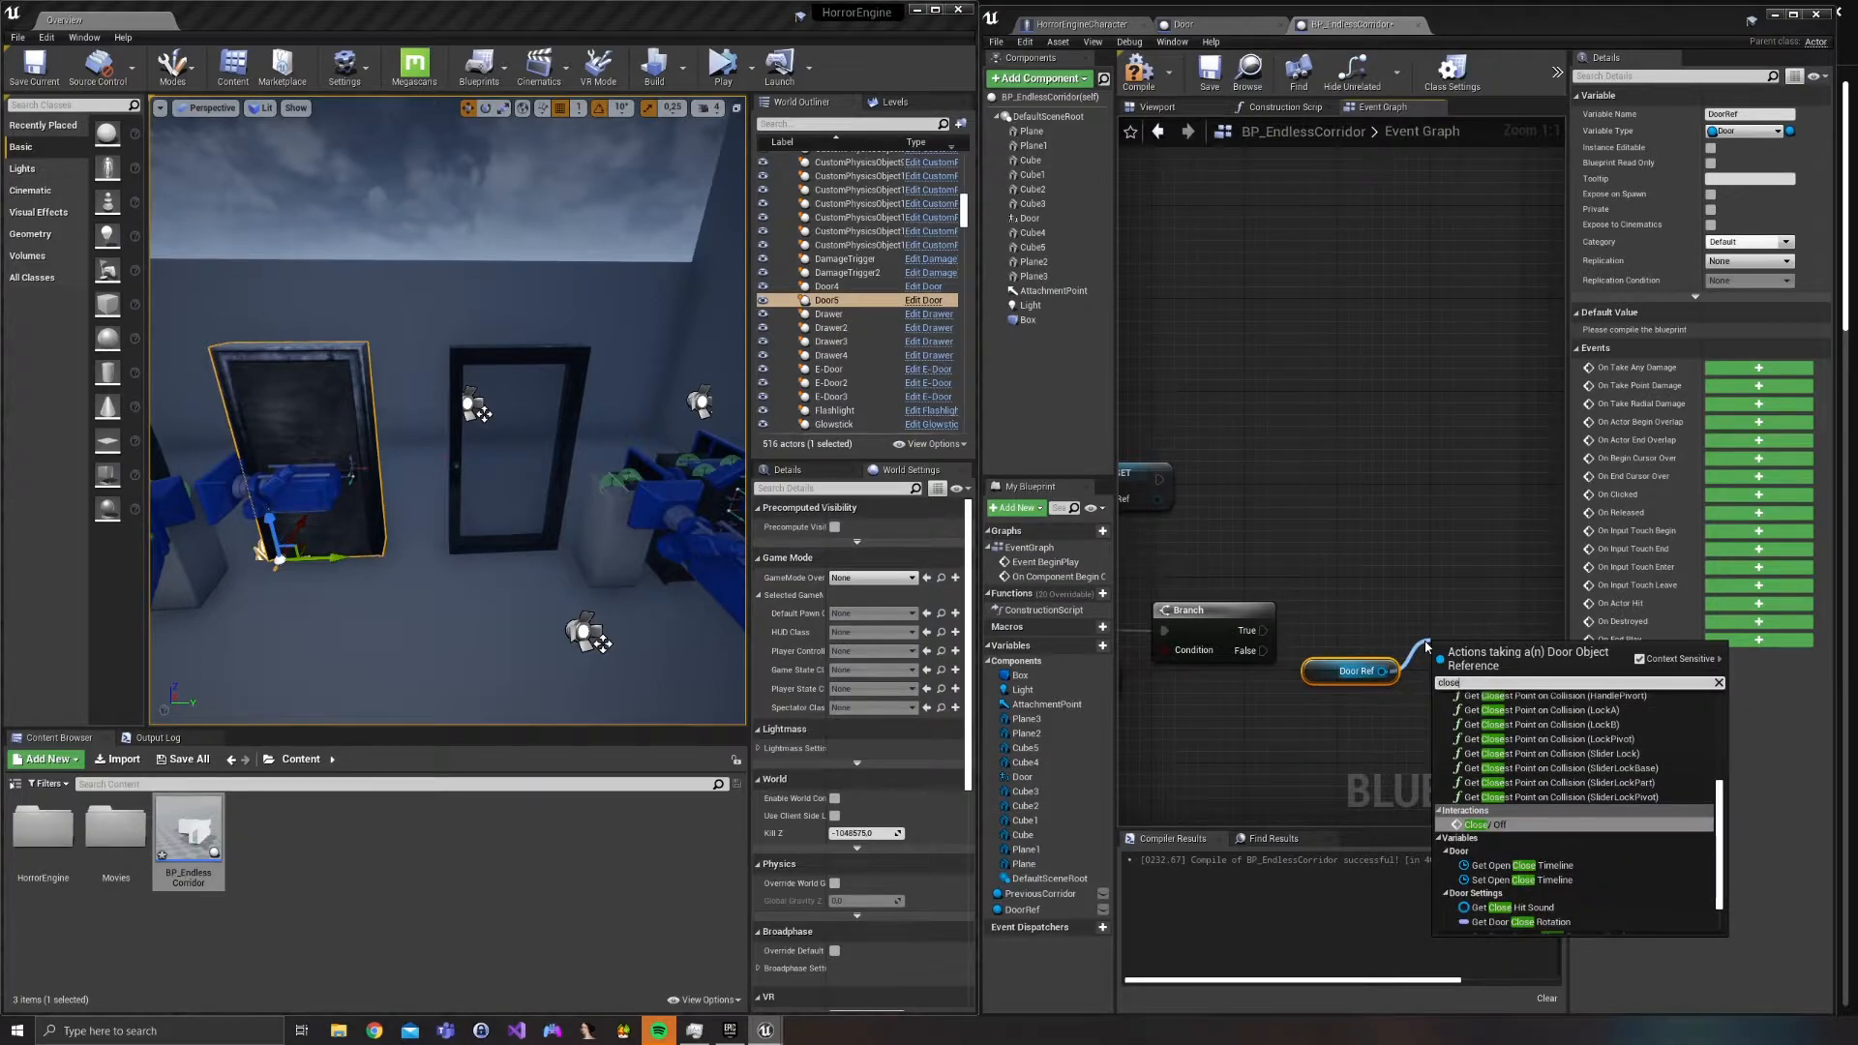
key(BackSpace)
key(BackSpace)
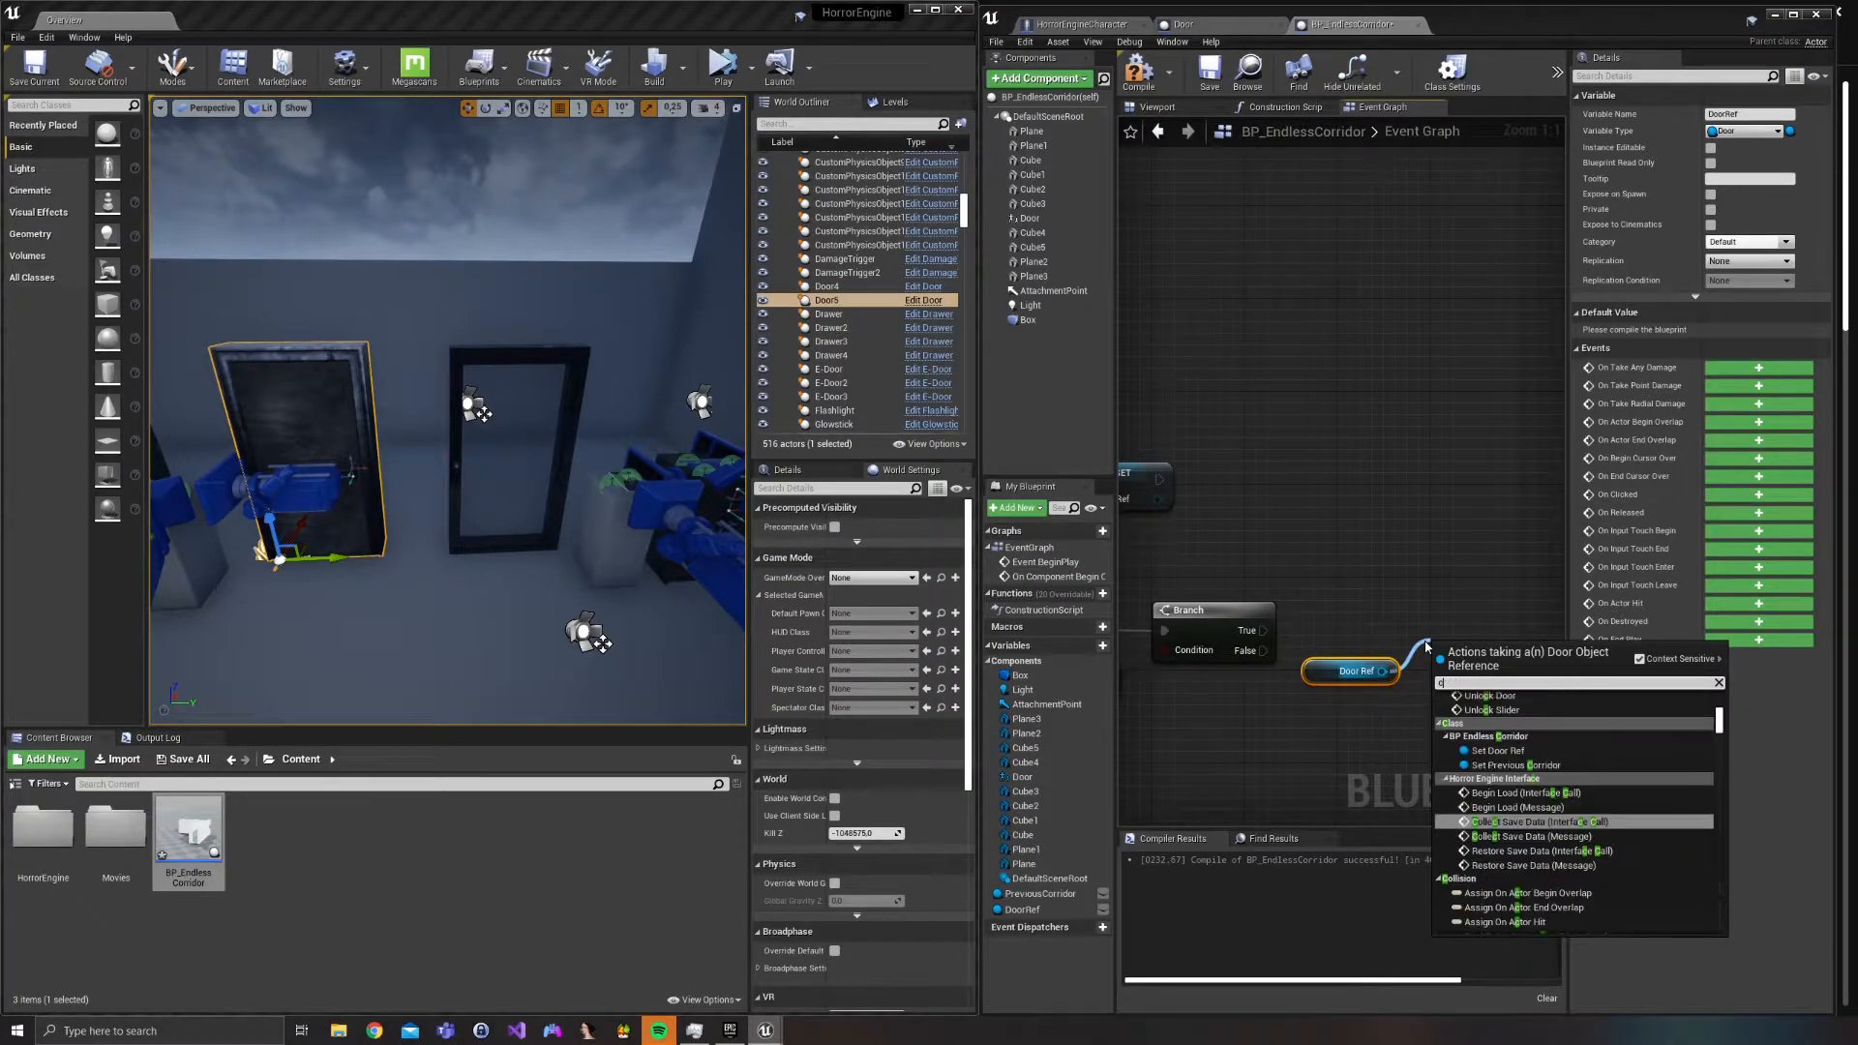
key(BackSpace)
key(BackSpace)
Add a Lock Door call targeting DoorRef and run it from the Branch's True output.
text(lock)
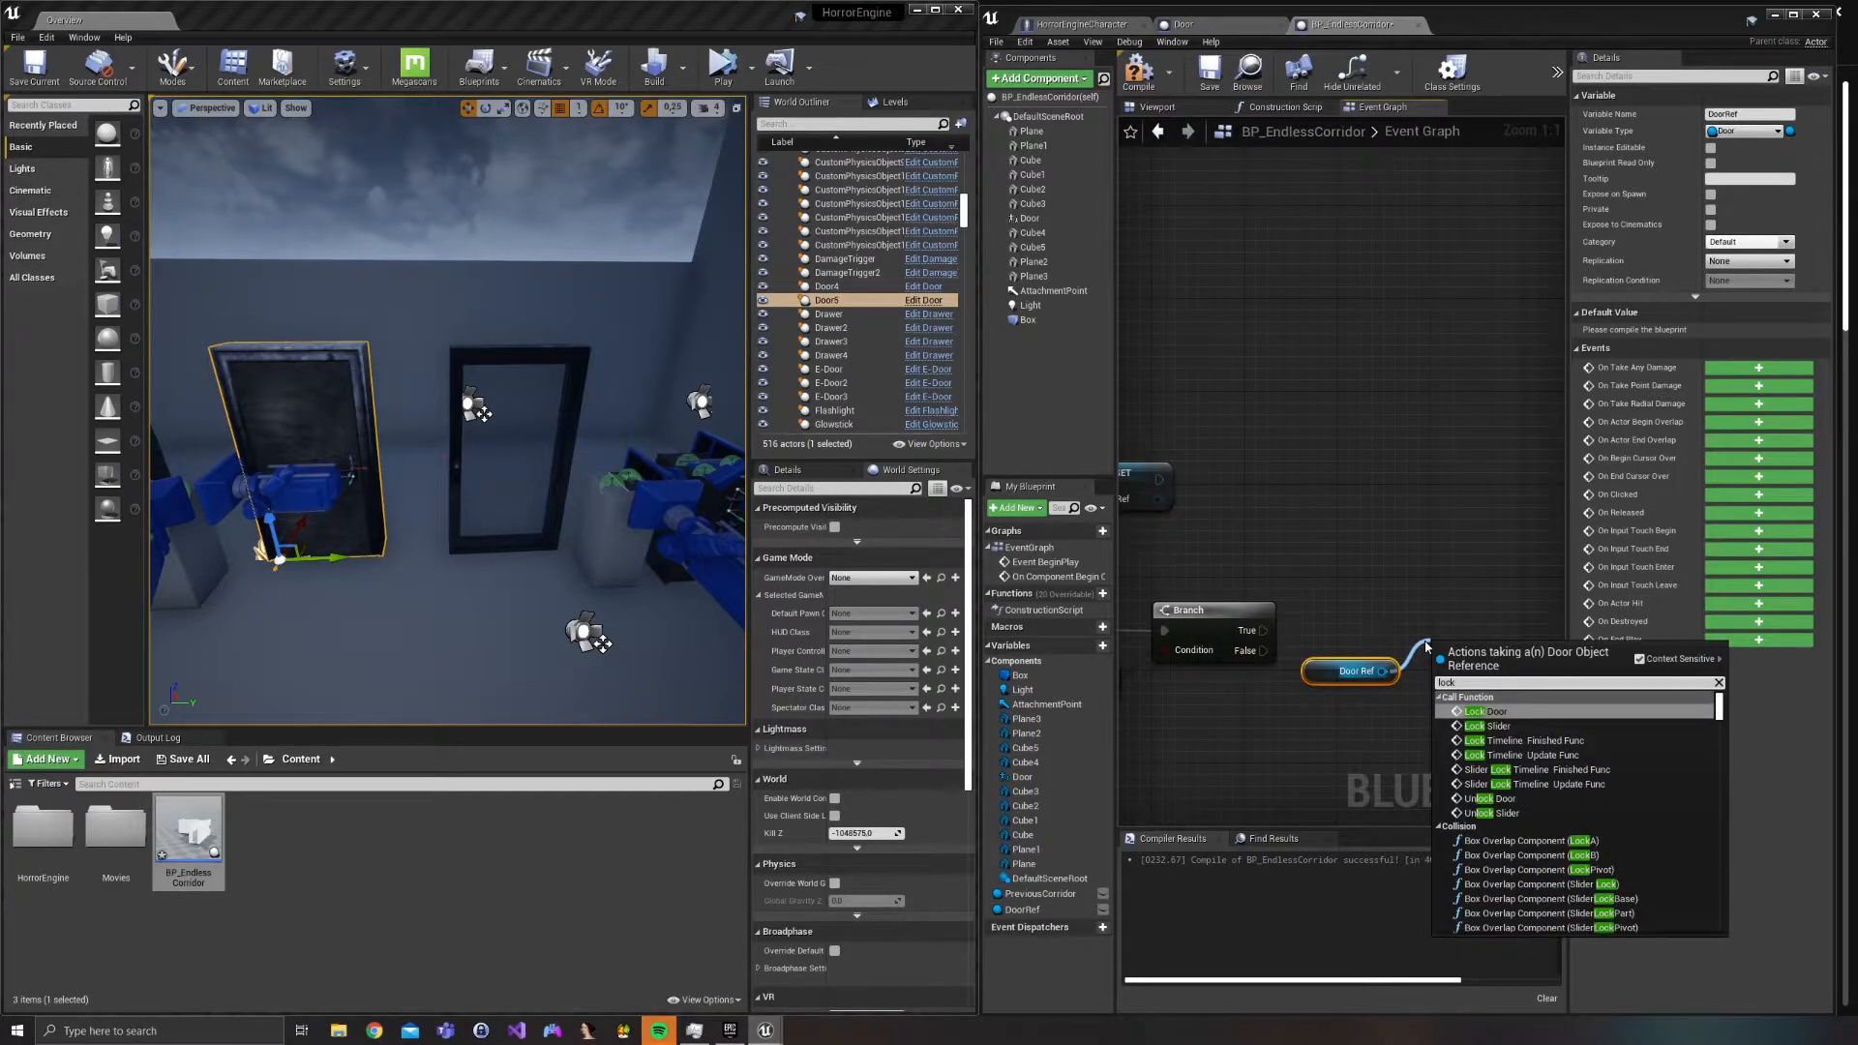
key(Return)
drag(1447, 653, 1459, 618)
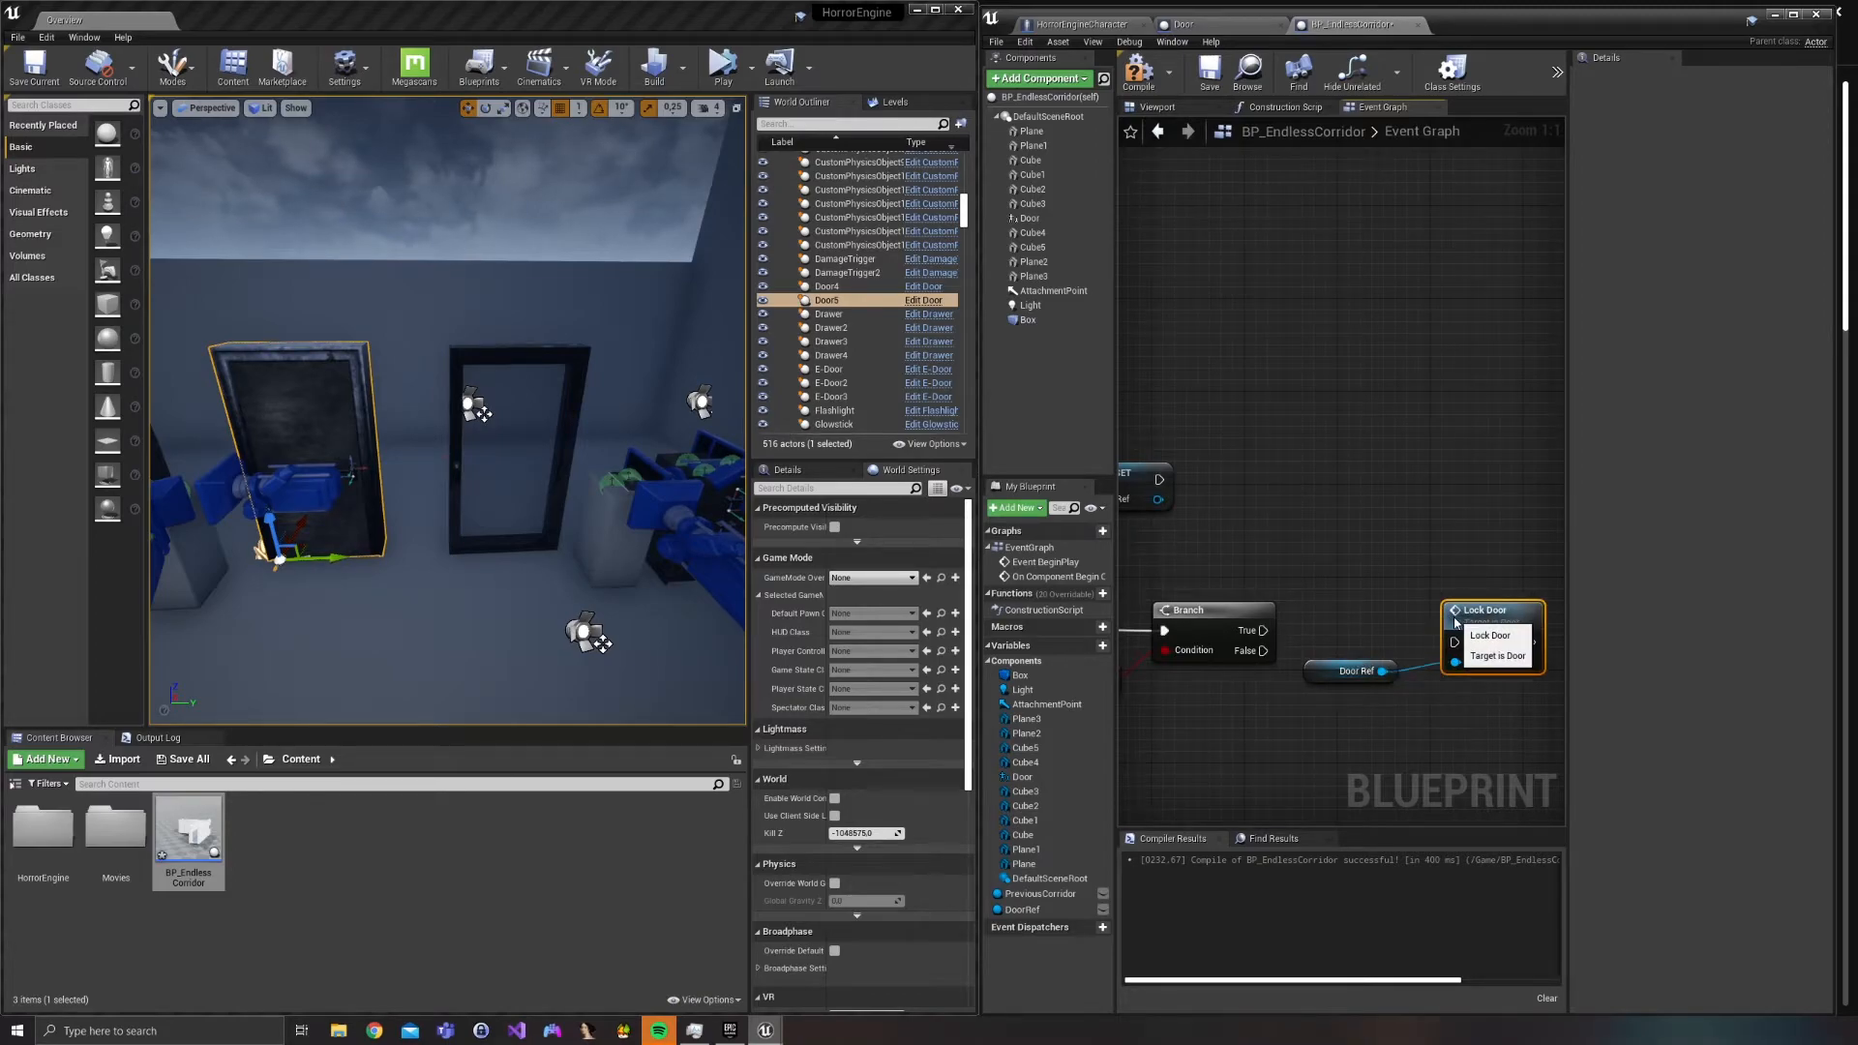
drag(1263, 630, 1458, 643)
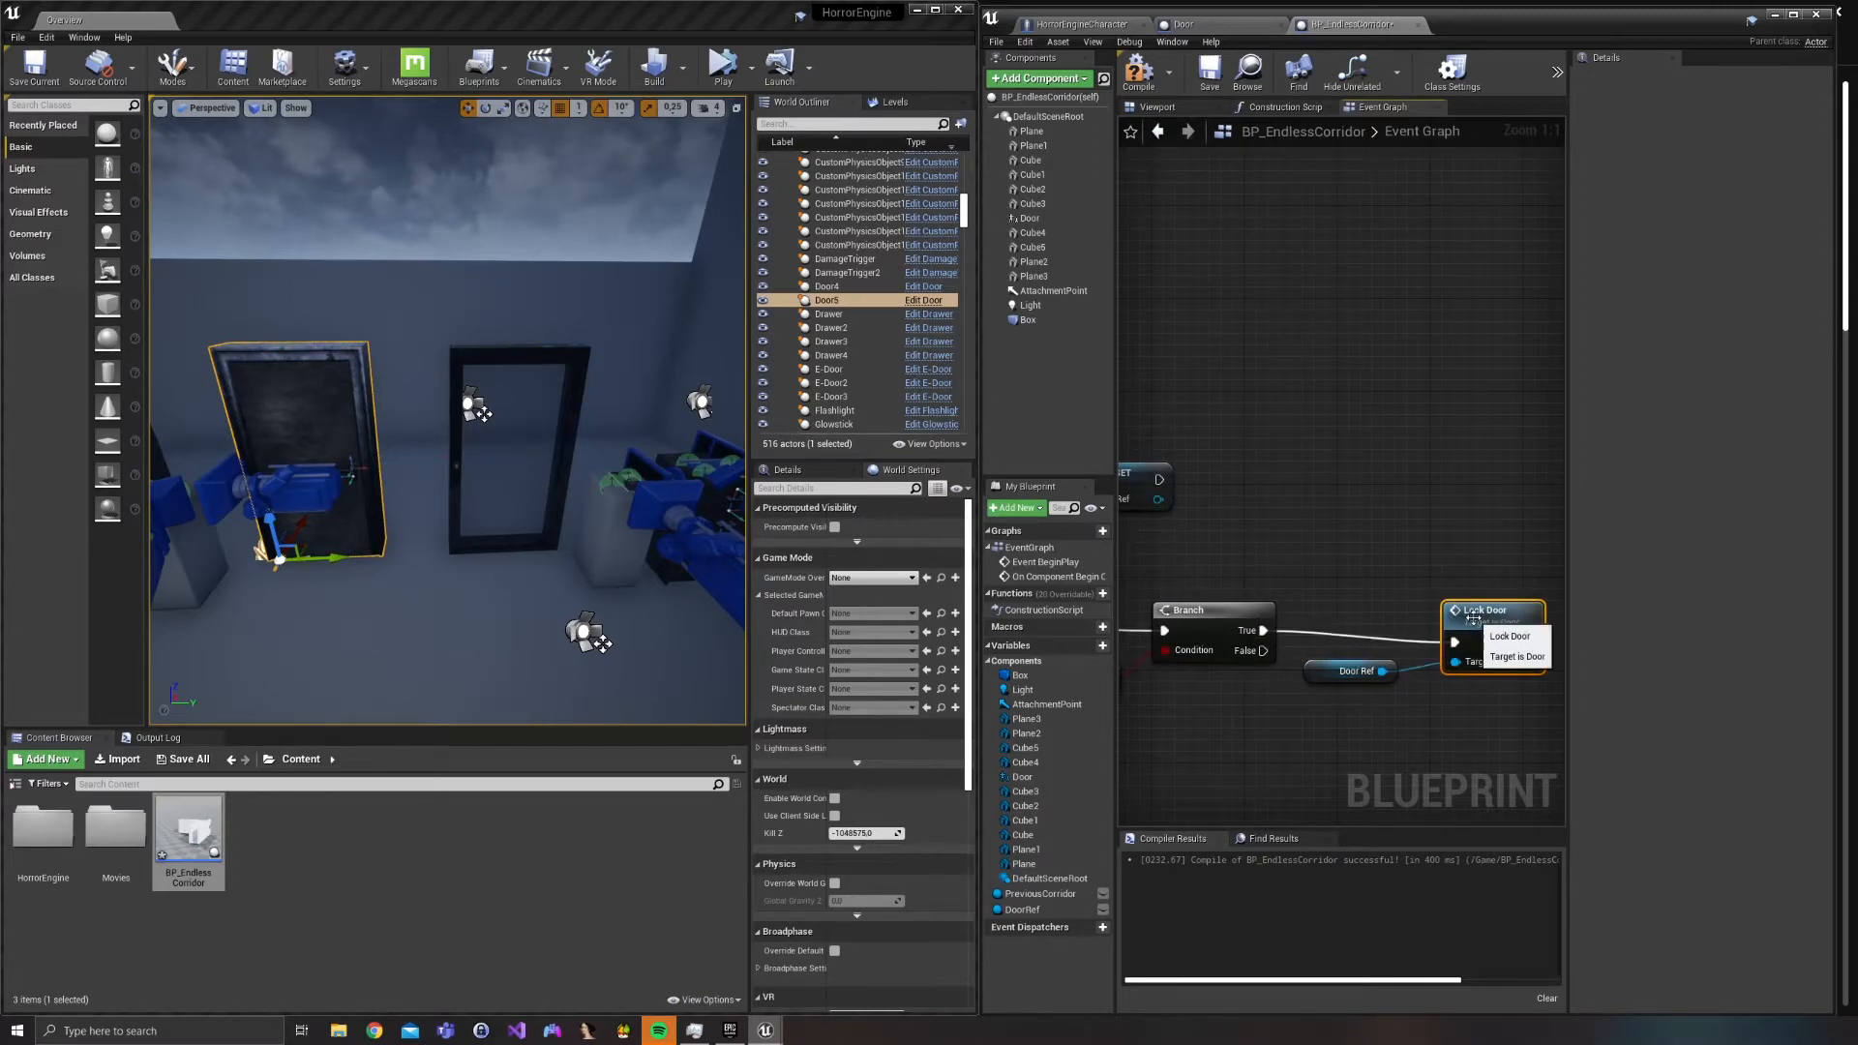
Add a Close/Off call that targets DoorRef near the Lock Door node.
right_drag(1408, 683, 1215, 672)
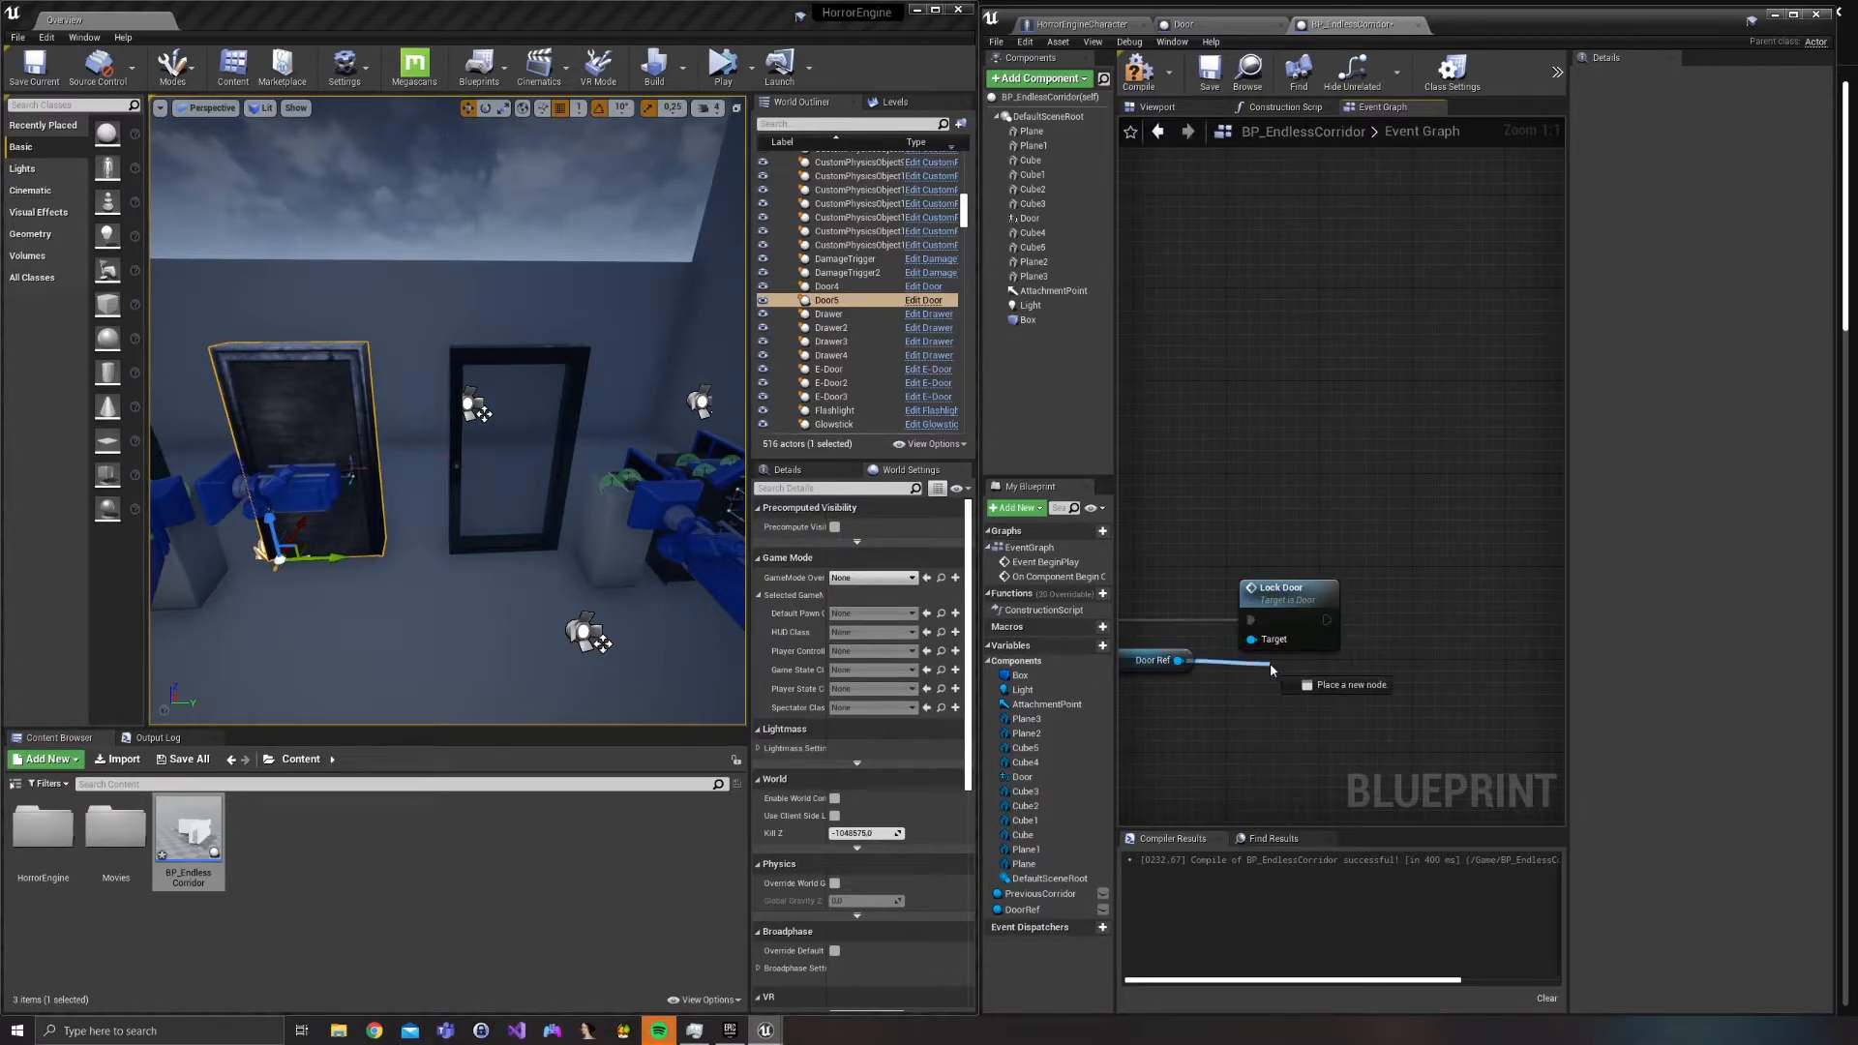
drag(1270, 669, 1270, 669)
text(close)
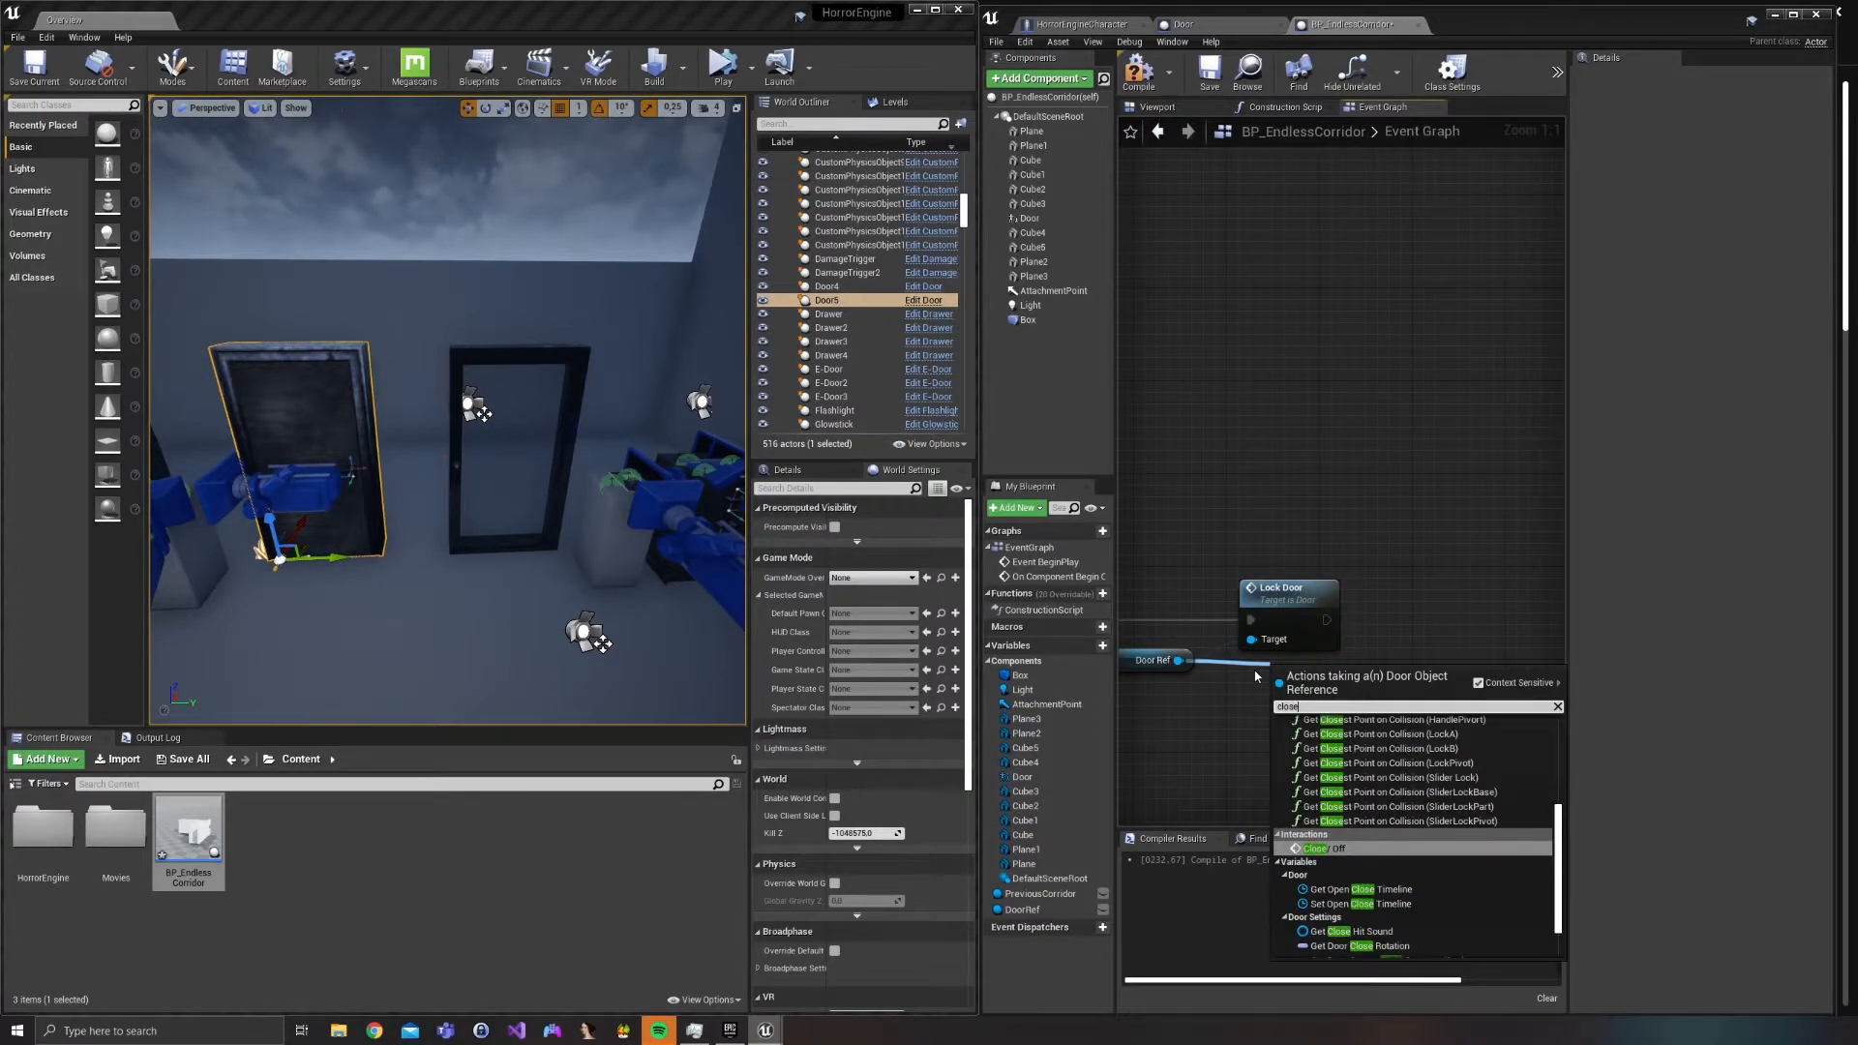
click(1324, 849)
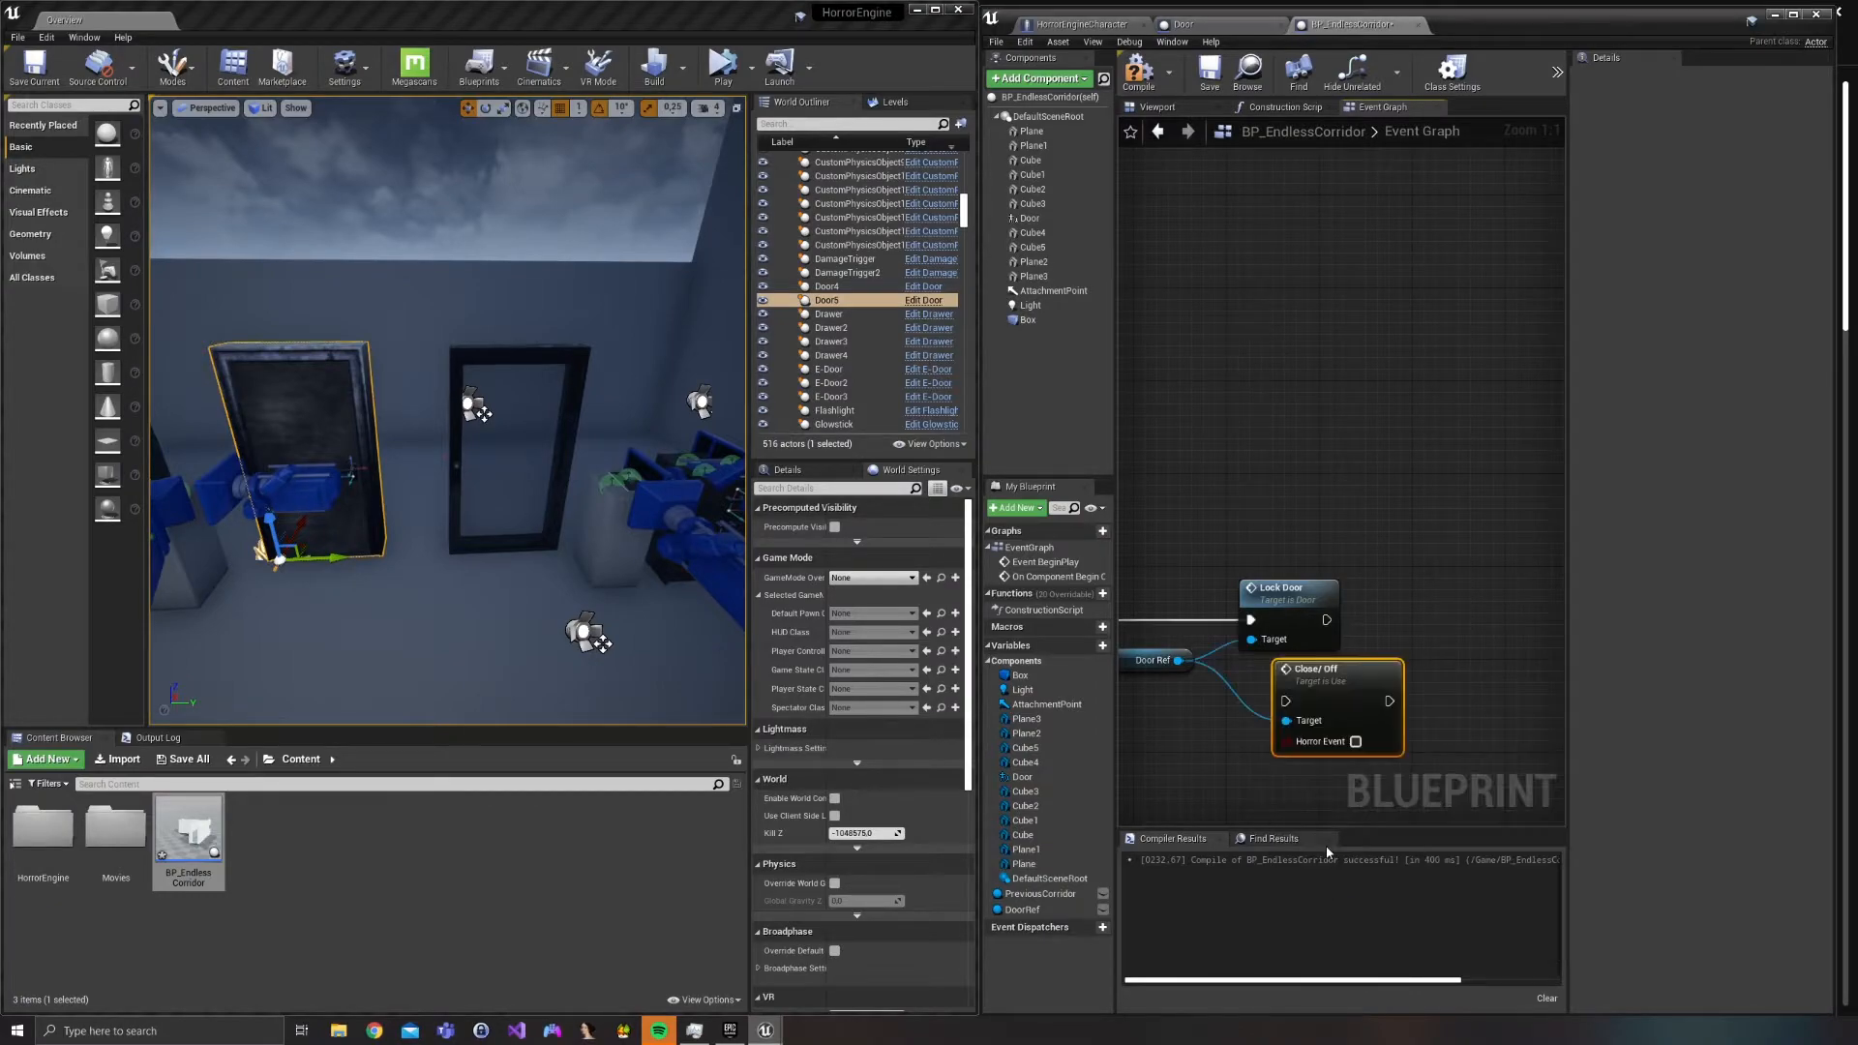
Enable Horror Event on Close/Off and insert the node between the Branch's True output and Lock Door.
right_drag(1392, 578, 1465, 561)
drag(1366, 577, 1517, 580)
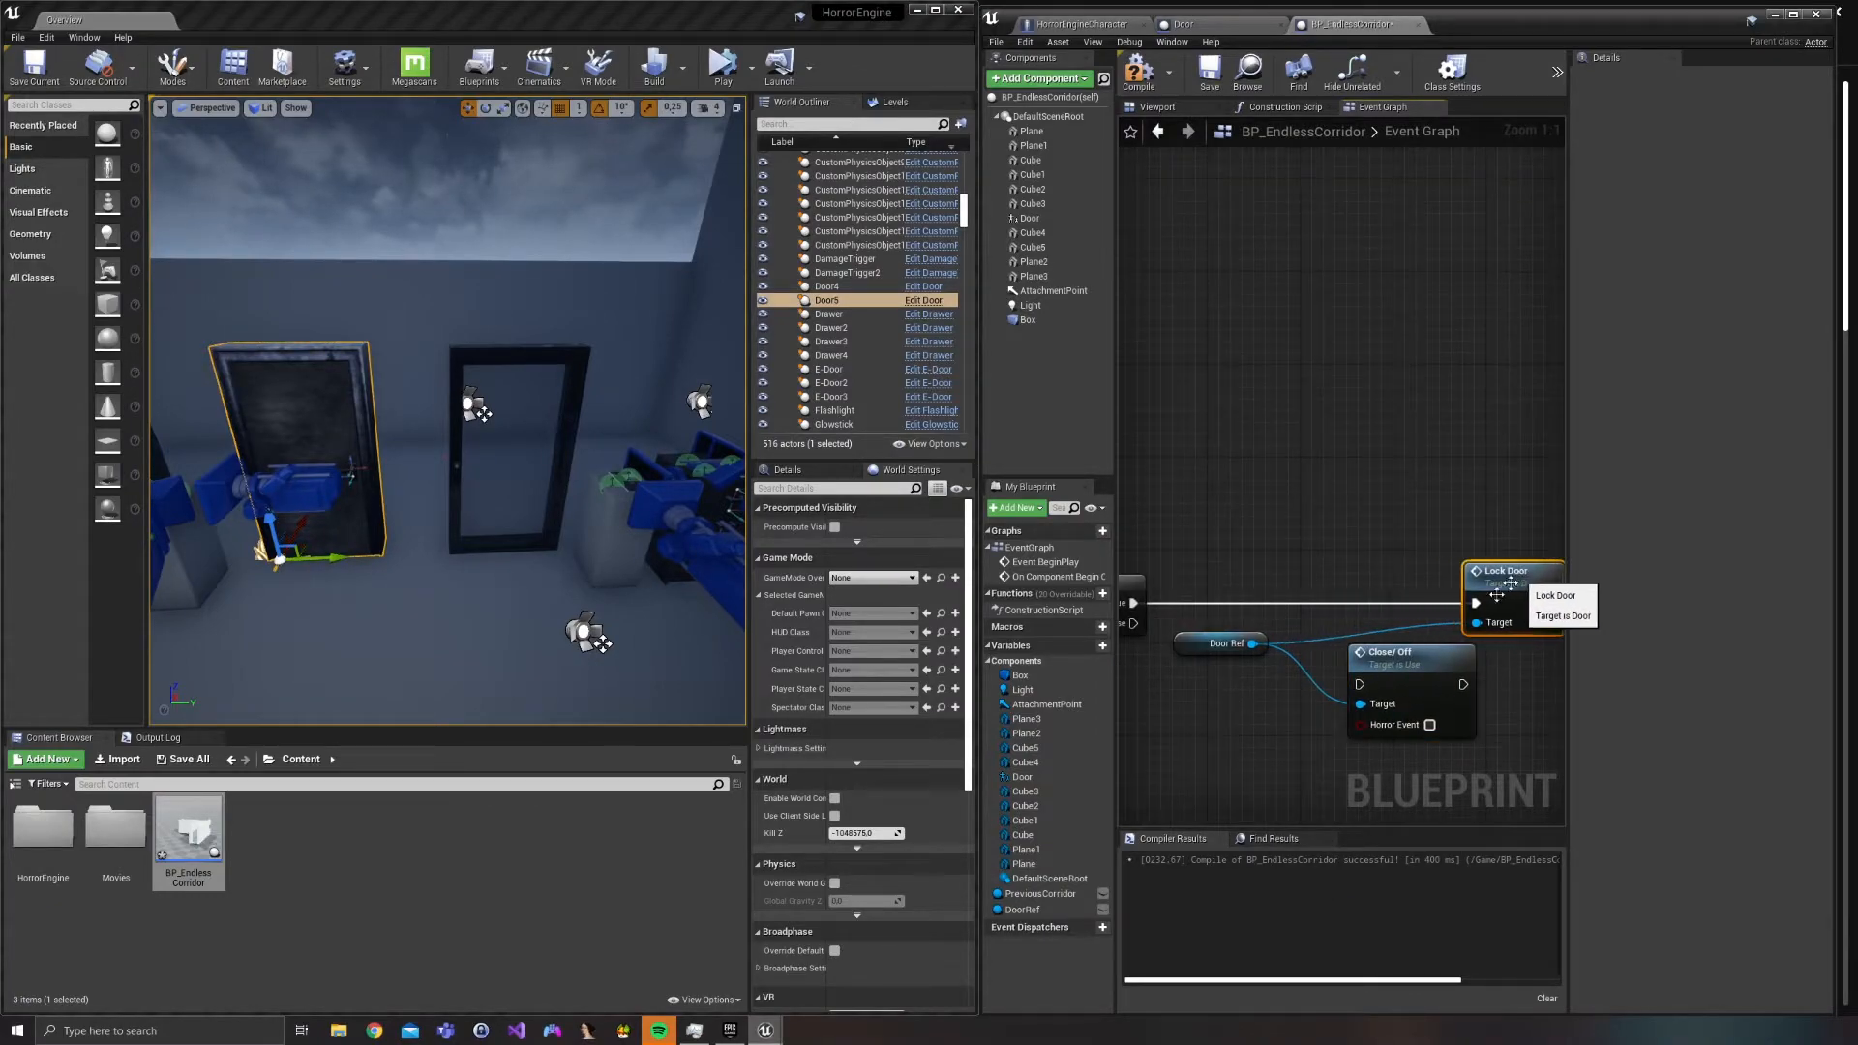
click(1429, 725)
right_drag(1244, 643, 1314, 613)
drag(1202, 575, 1510, 583)
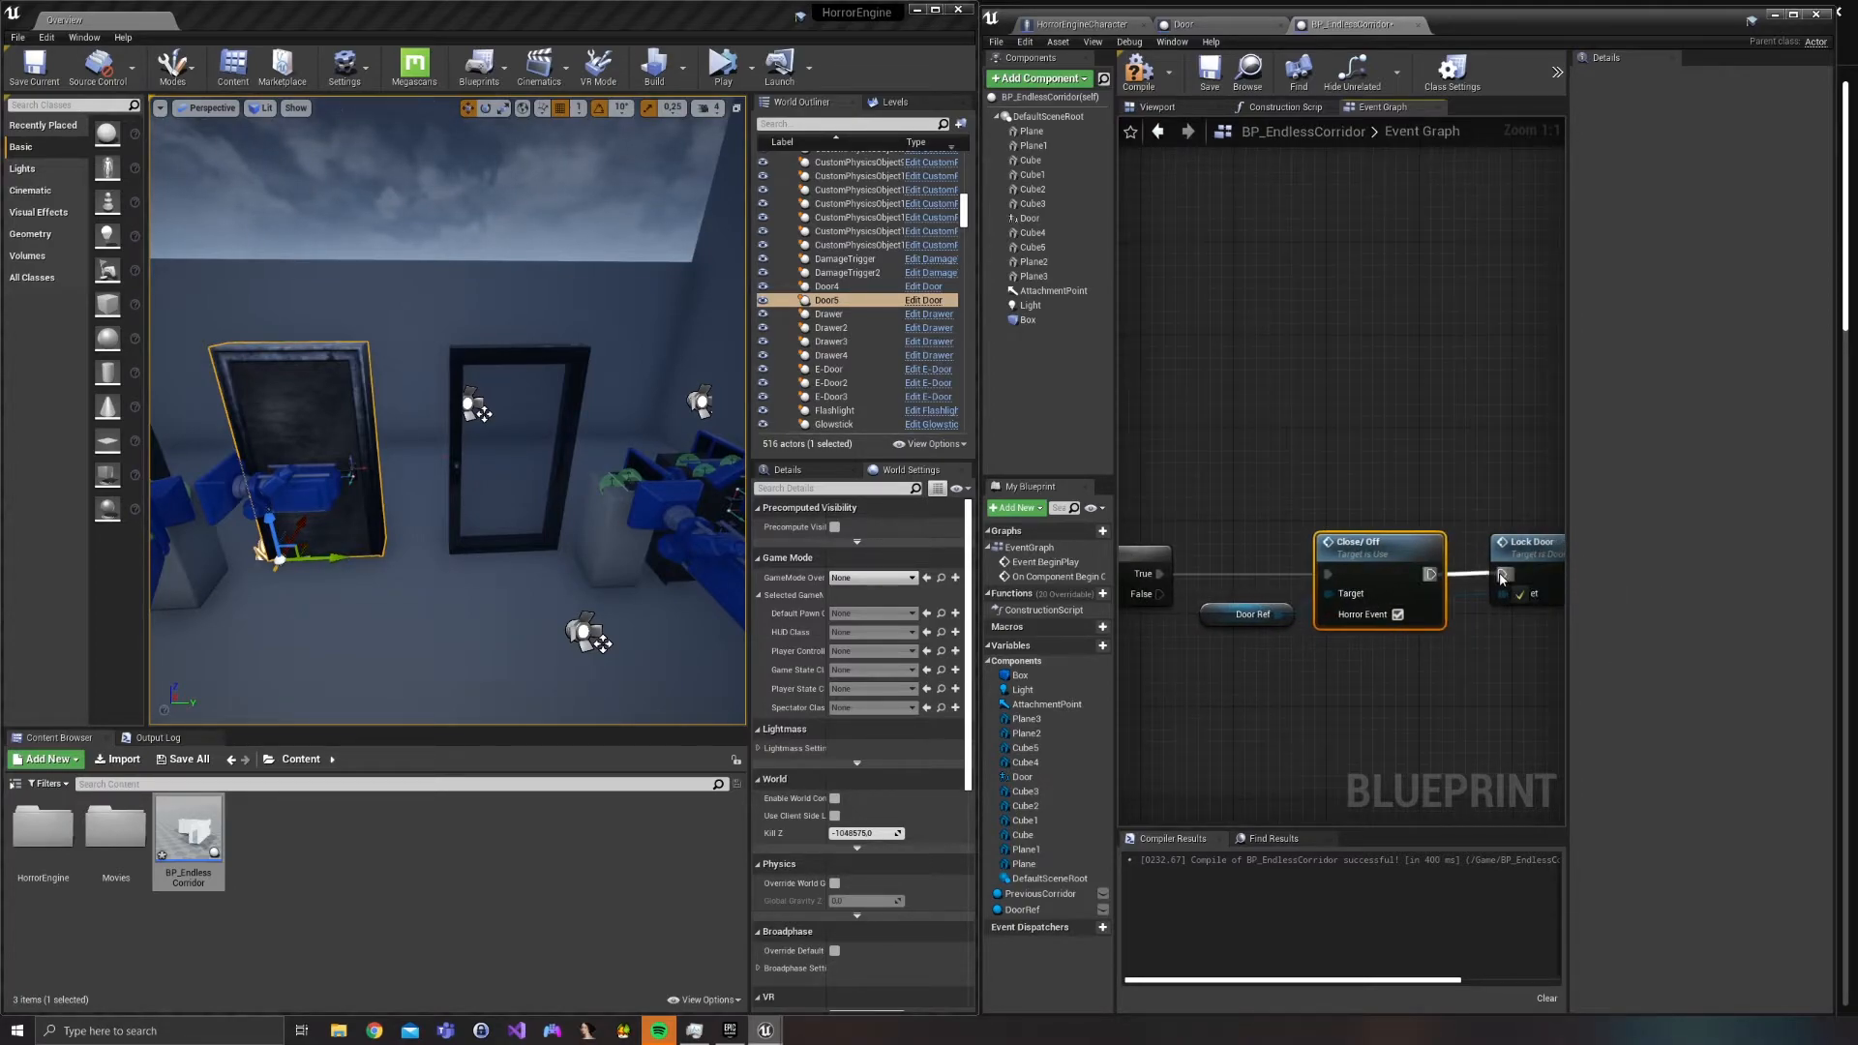
Move the DoorRef getter above the execution line and route its wire to Lock Door through a straightened reroute node.
drag(1210, 616, 1143, 517)
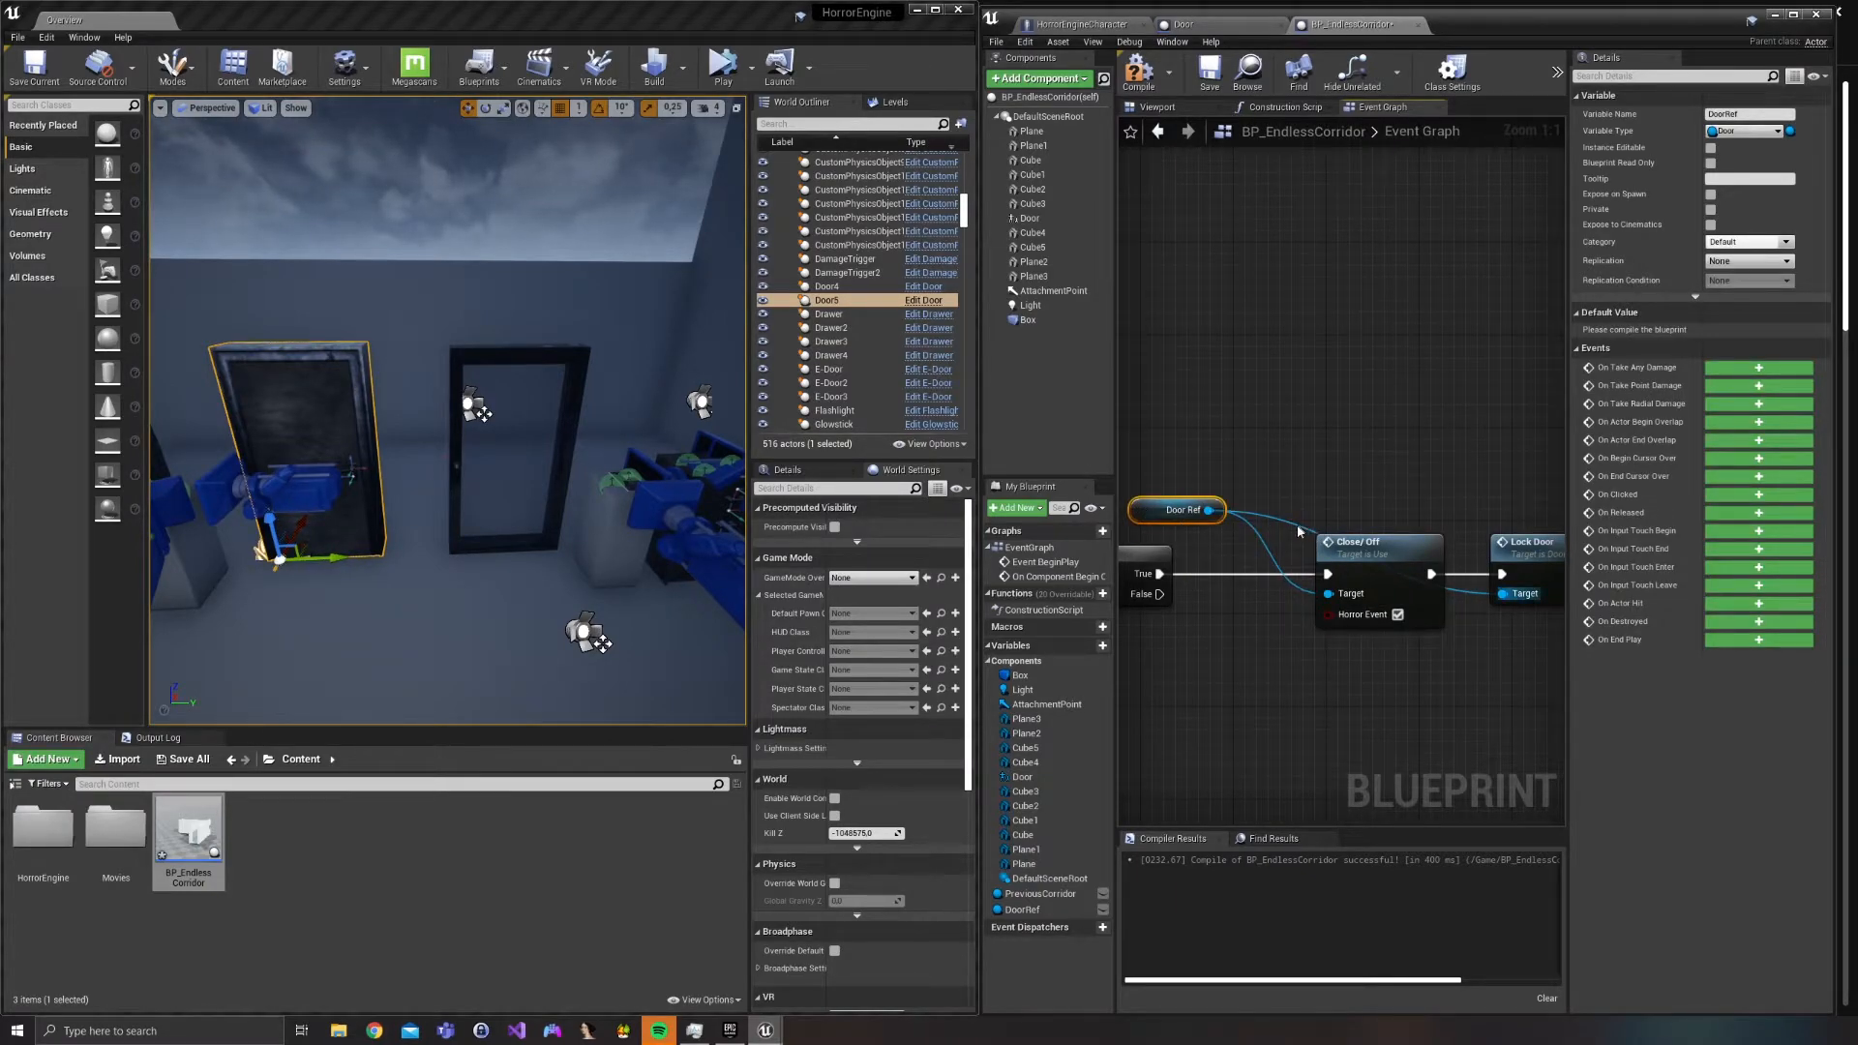
double_click(1297, 529)
drag(1311, 528, 1316, 603)
drag(1207, 620, 1212, 639)
drag(1399, 552, 1305, 548)
drag(1437, 441, 1168, 525)
key(q)
click(1438, 517)
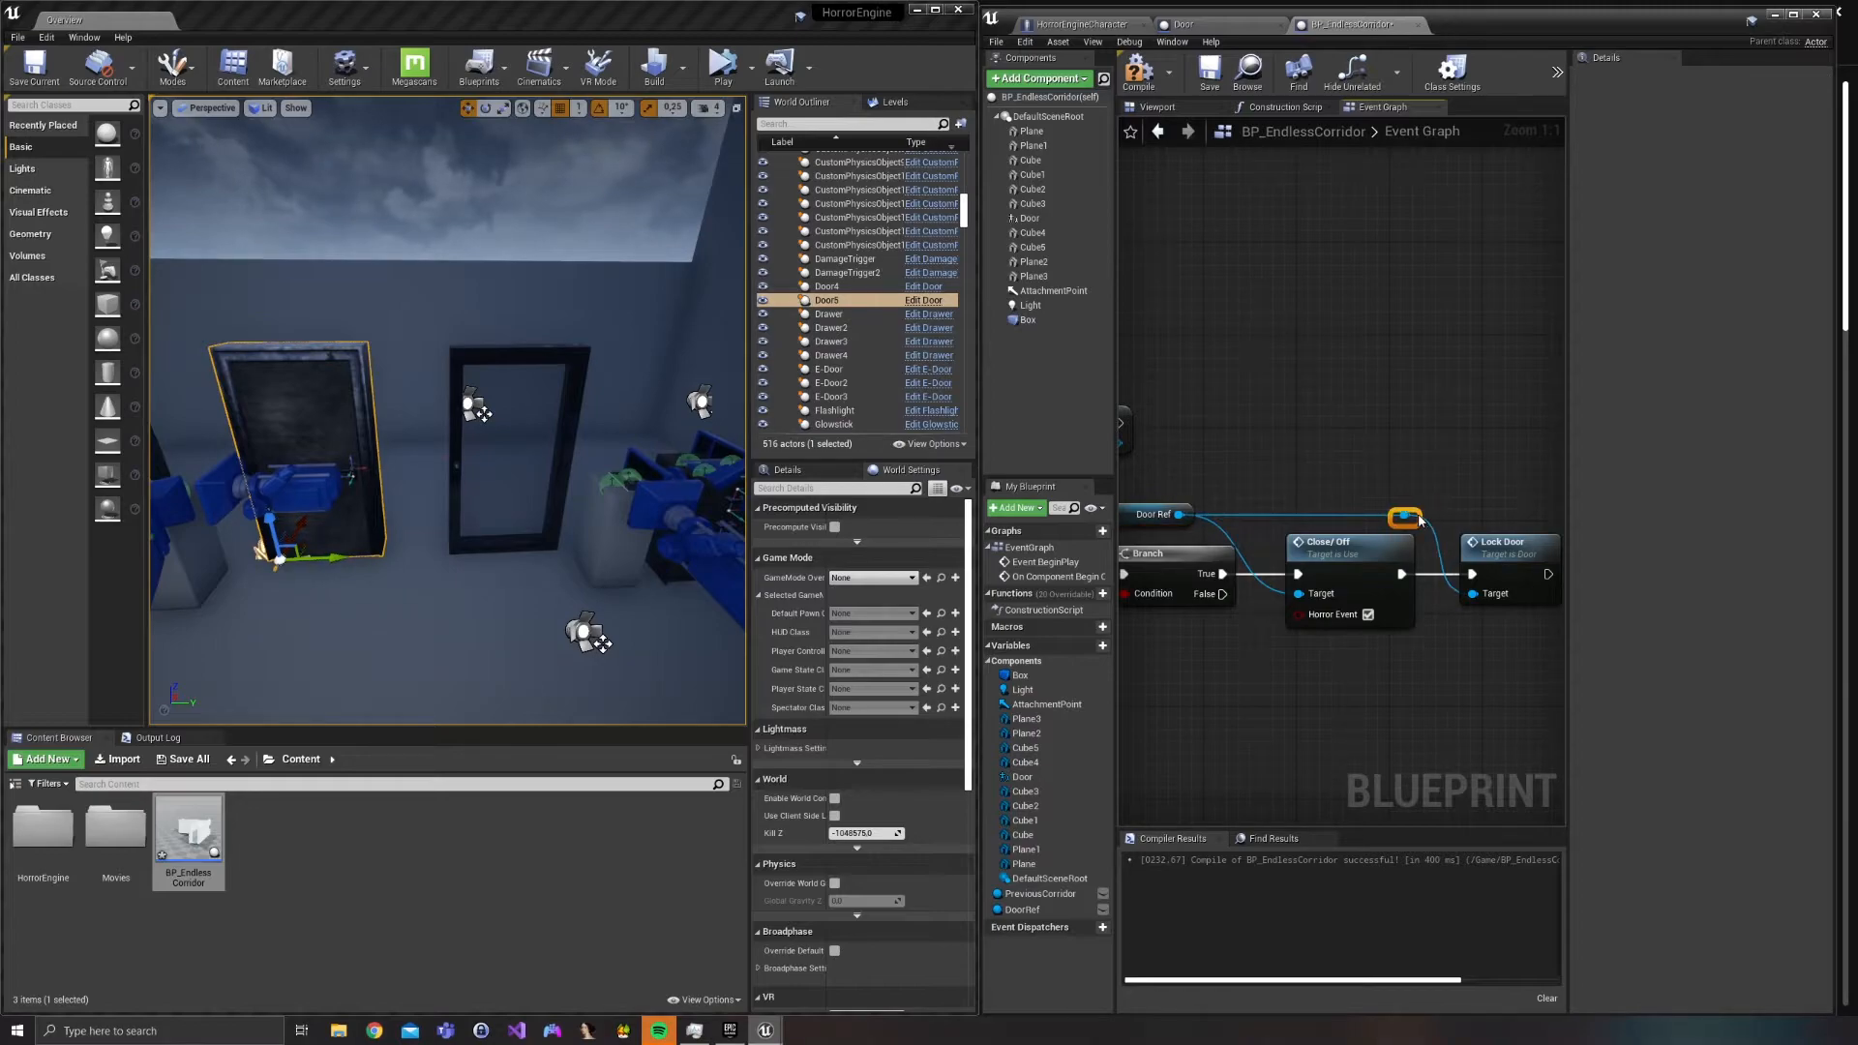
Position the DoorRef getter above the Branch and compile the blueprint.
right_drag(1352, 513, 1386, 436)
drag(1268, 442, 1313, 438)
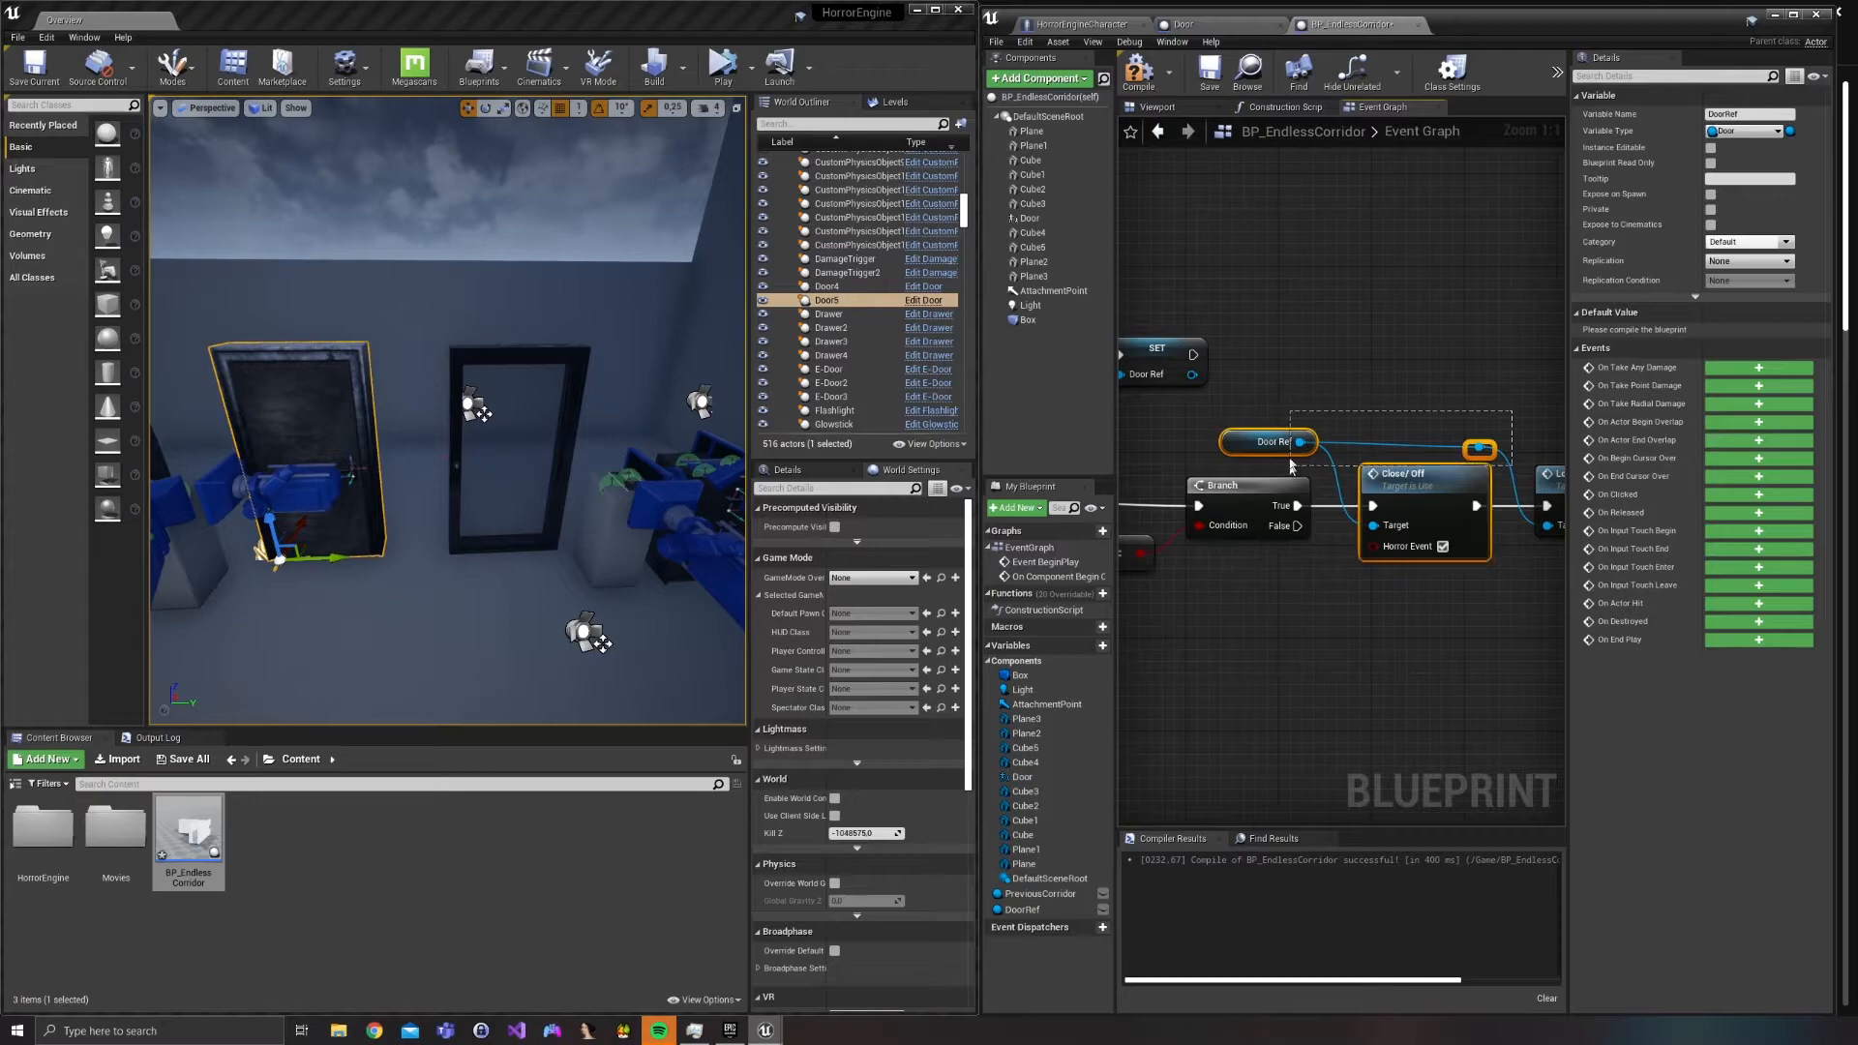
click(1345, 600)
scroll(1384, 609, down, 3)
right_drag(1409, 567, 1492, 649)
click(1142, 76)
Add a PreviousCorridor getter feeding an executable Is Valid check, and run that check after Lock Door.
right_drag(1390, 662, 1080, 619)
right_drag(1389, 610, 1231, 629)
scroll(1233, 627, up, 1)
key(ctrl+v)
drag(1378, 571, 1314, 550)
text(isvali)
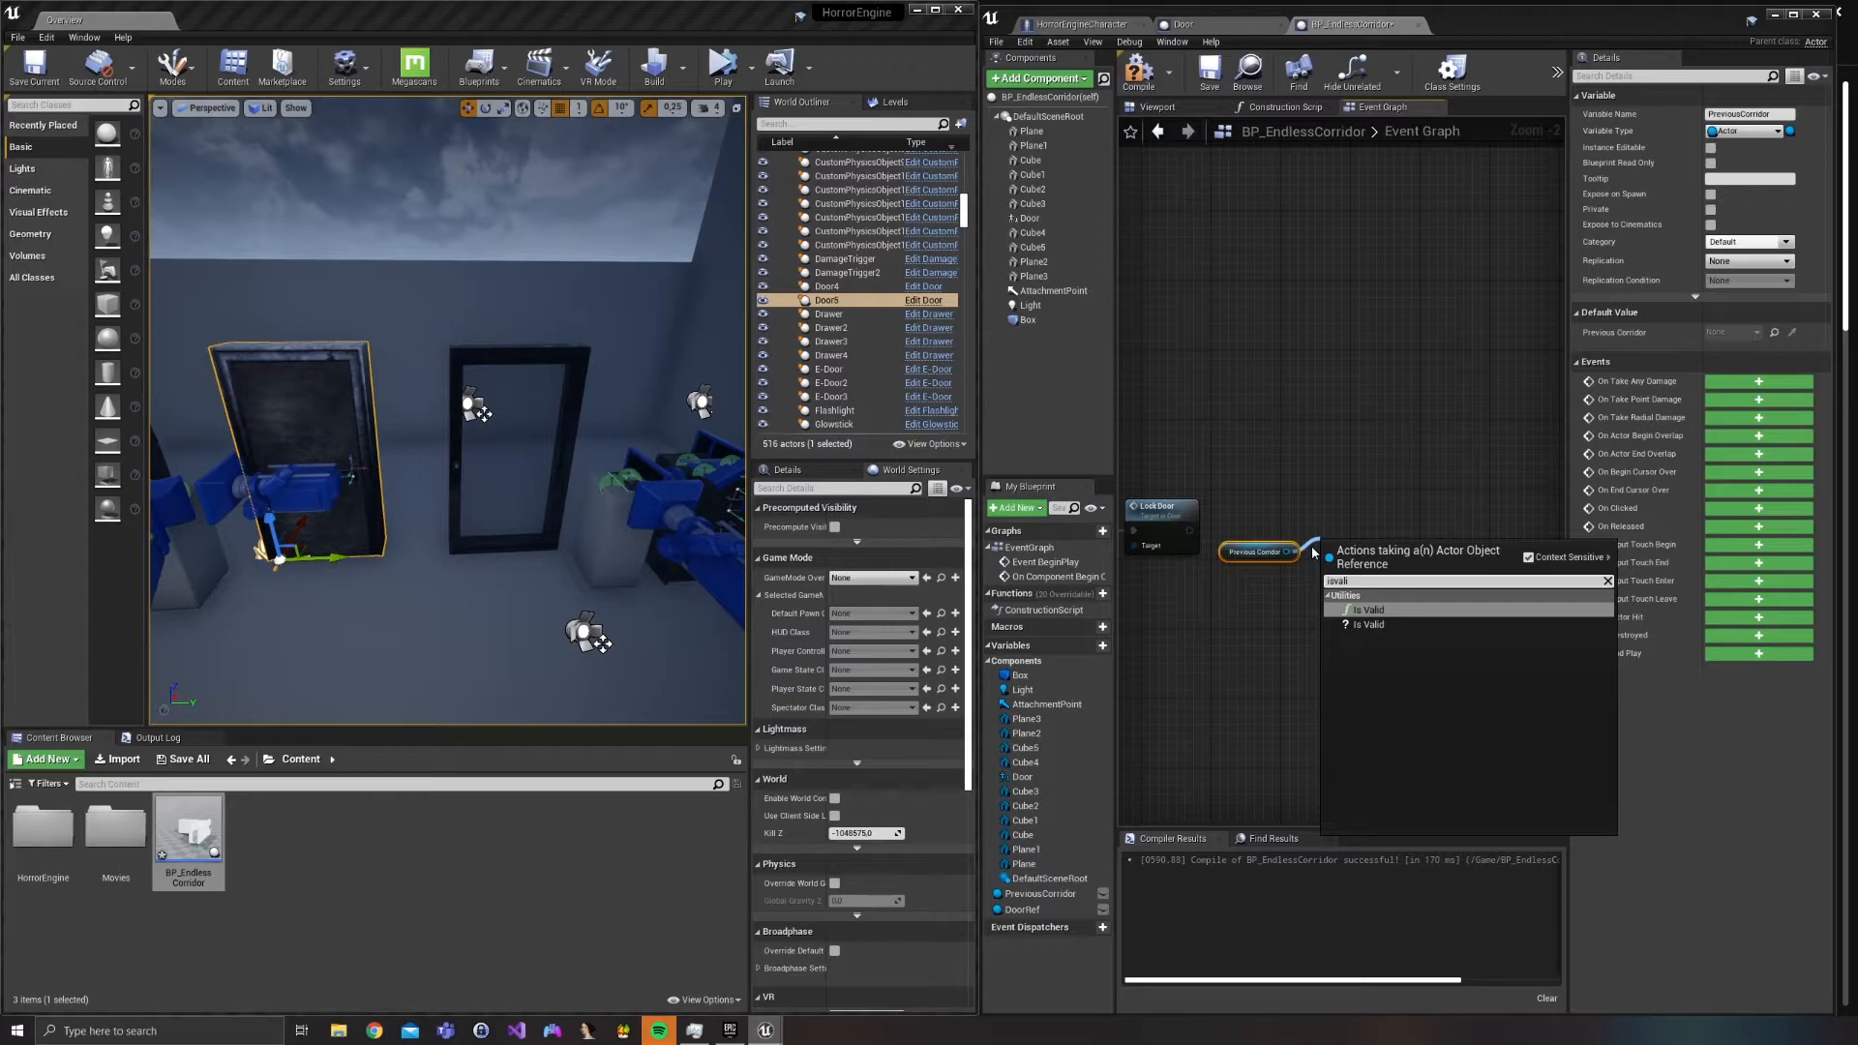
key(Return)
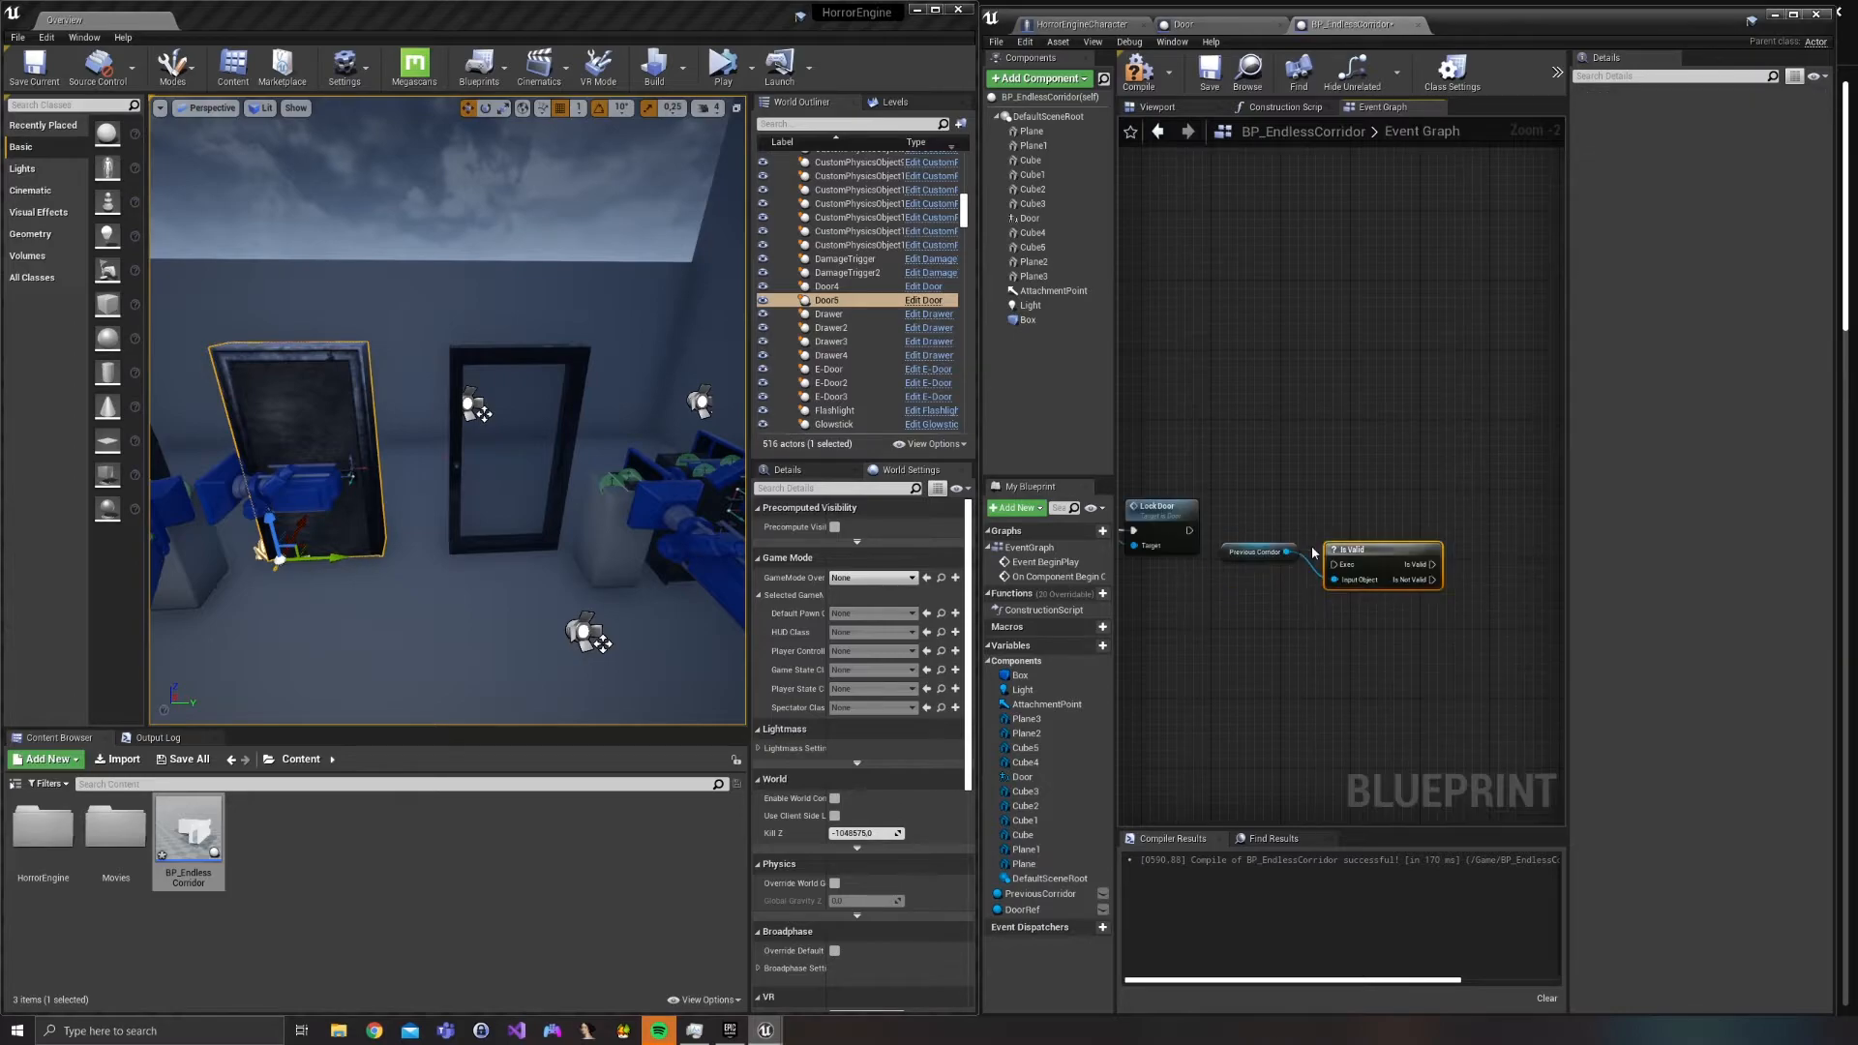
drag(1190, 532, 1369, 513)
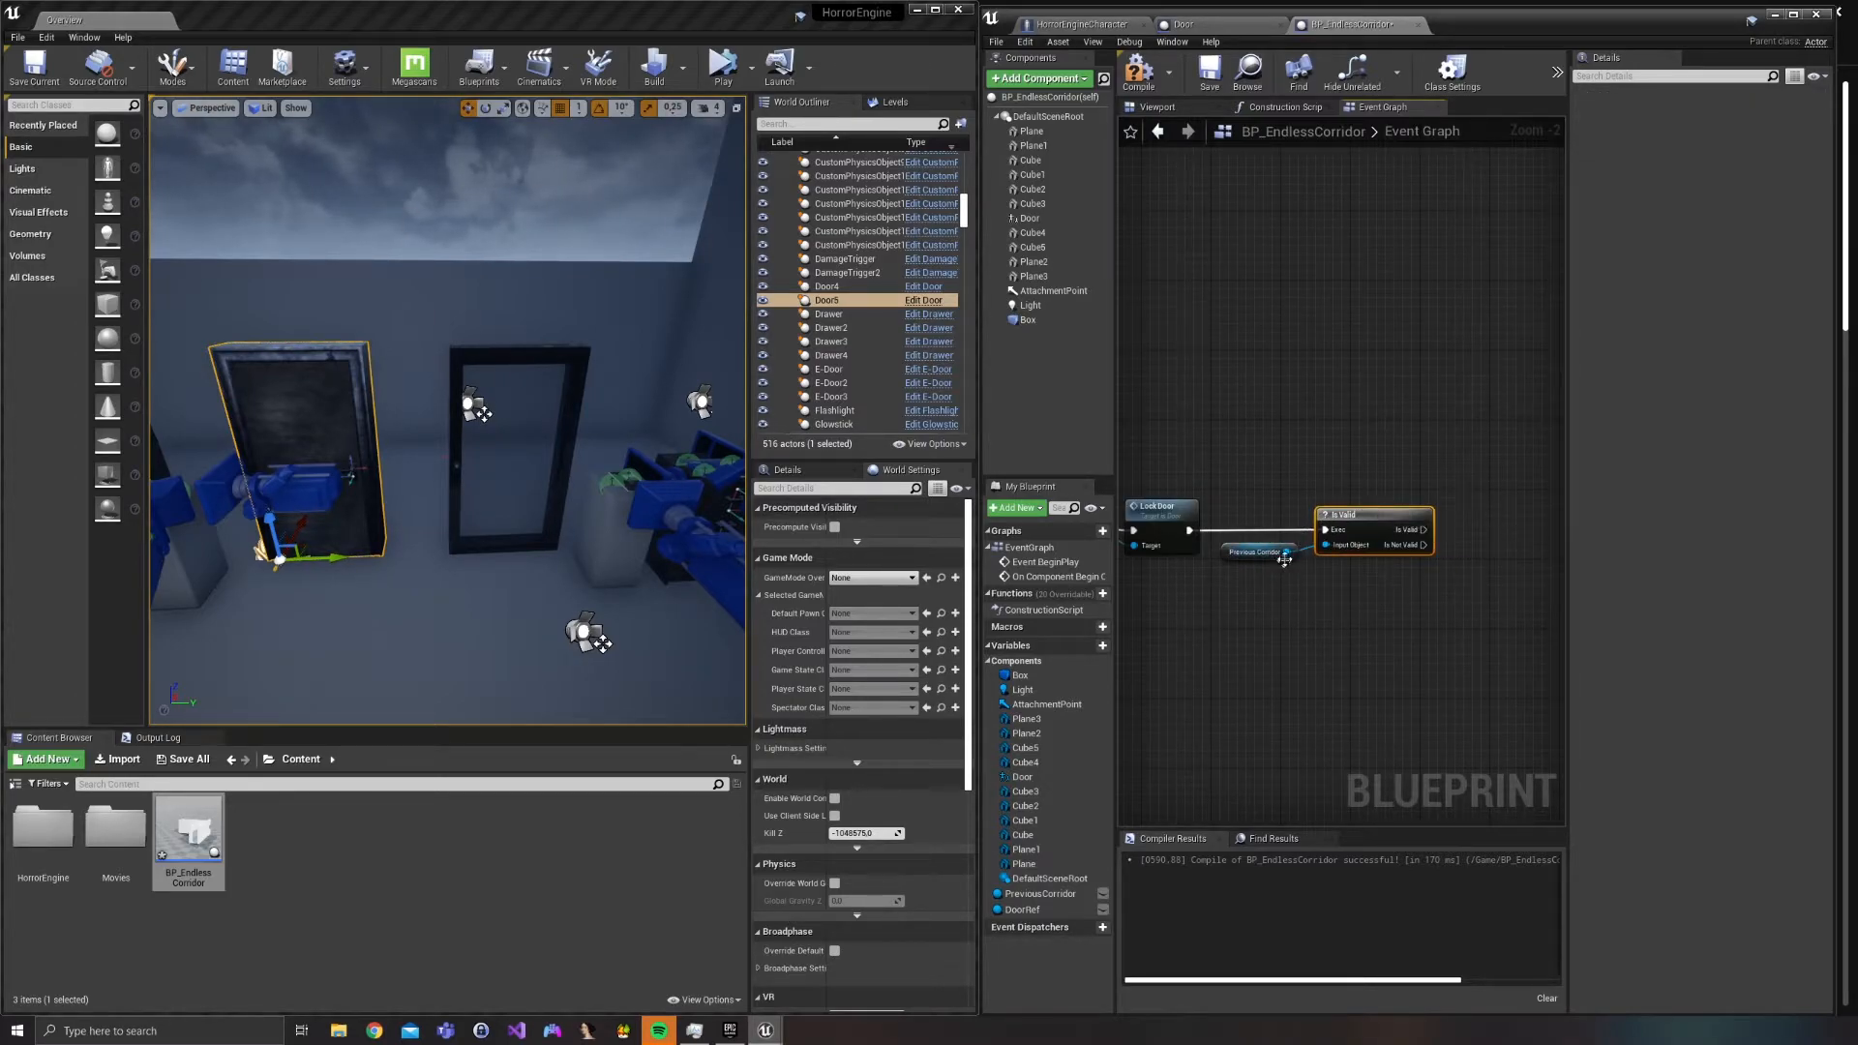
drag(1284, 561, 1255, 590)
drag(1362, 520, 1309, 519)
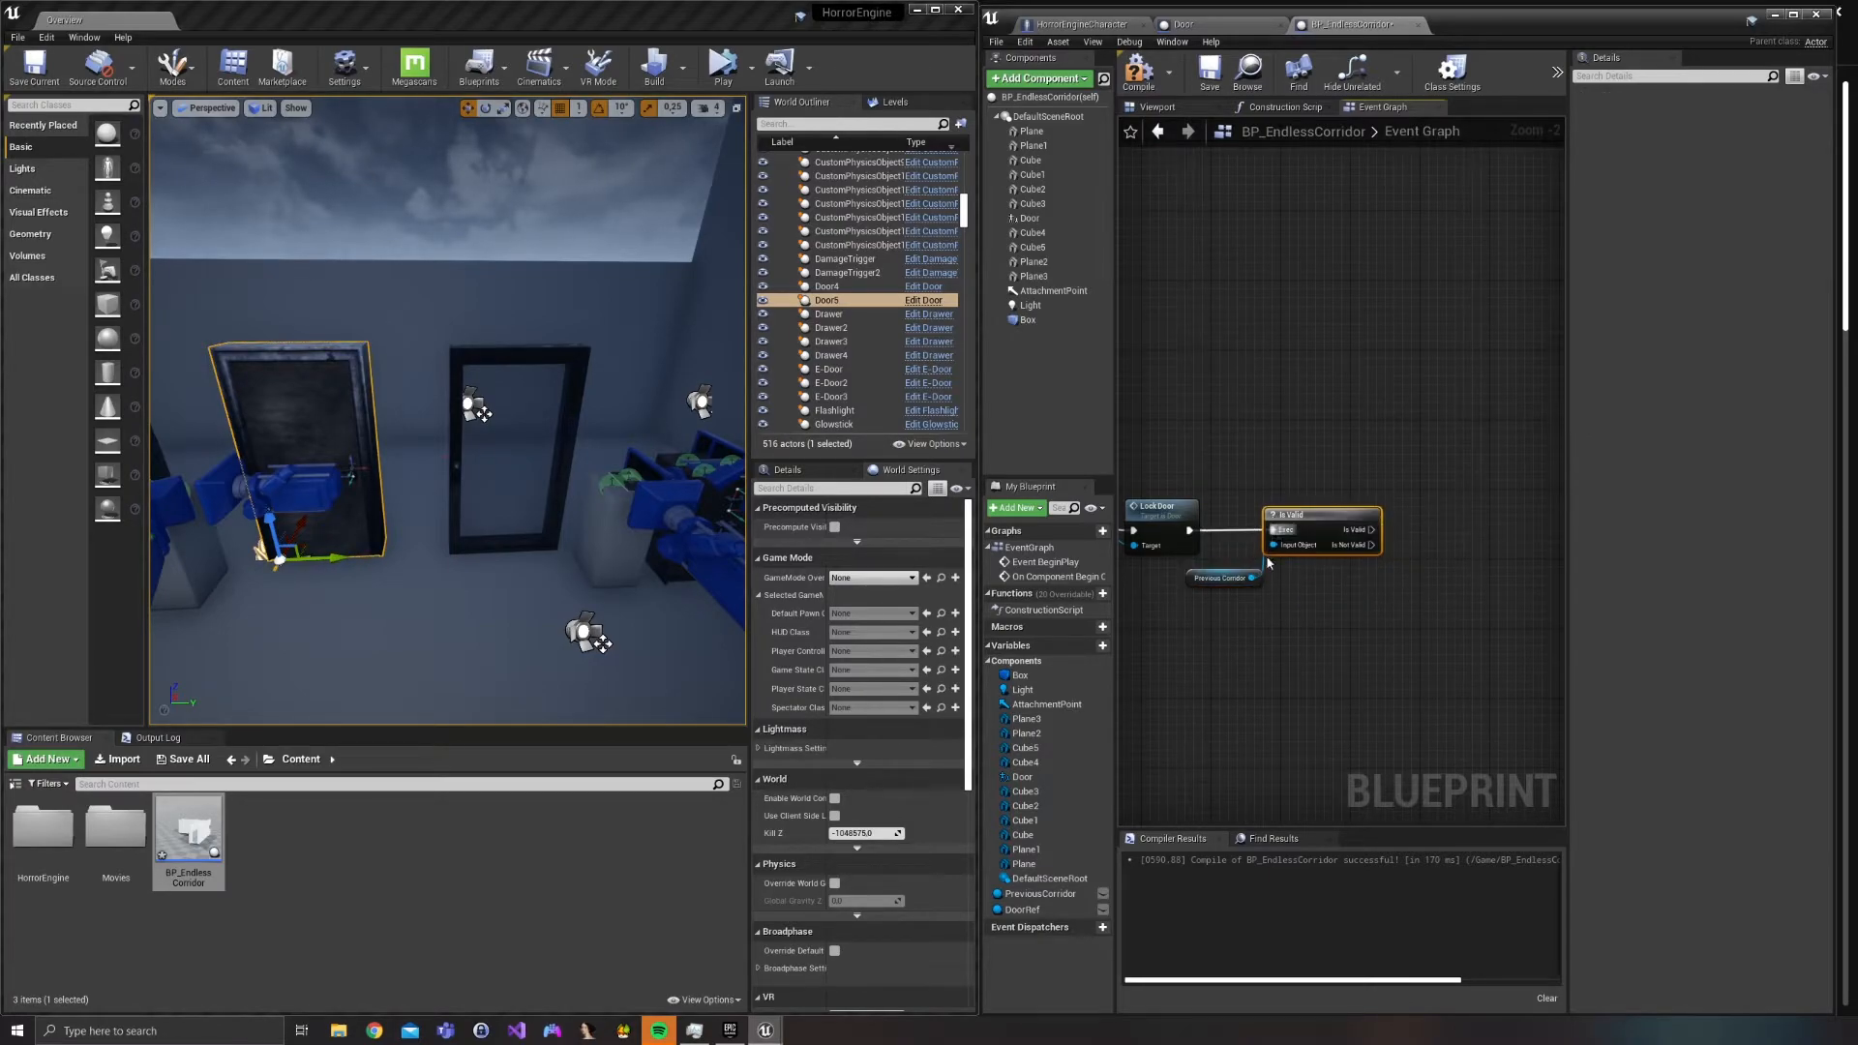
Add a DestroyActor call targeting PreviousCorridor and run it from the Is Valid output.
drag(1260, 585, 1417, 544)
text(destro)
key(Up)
key(Up)
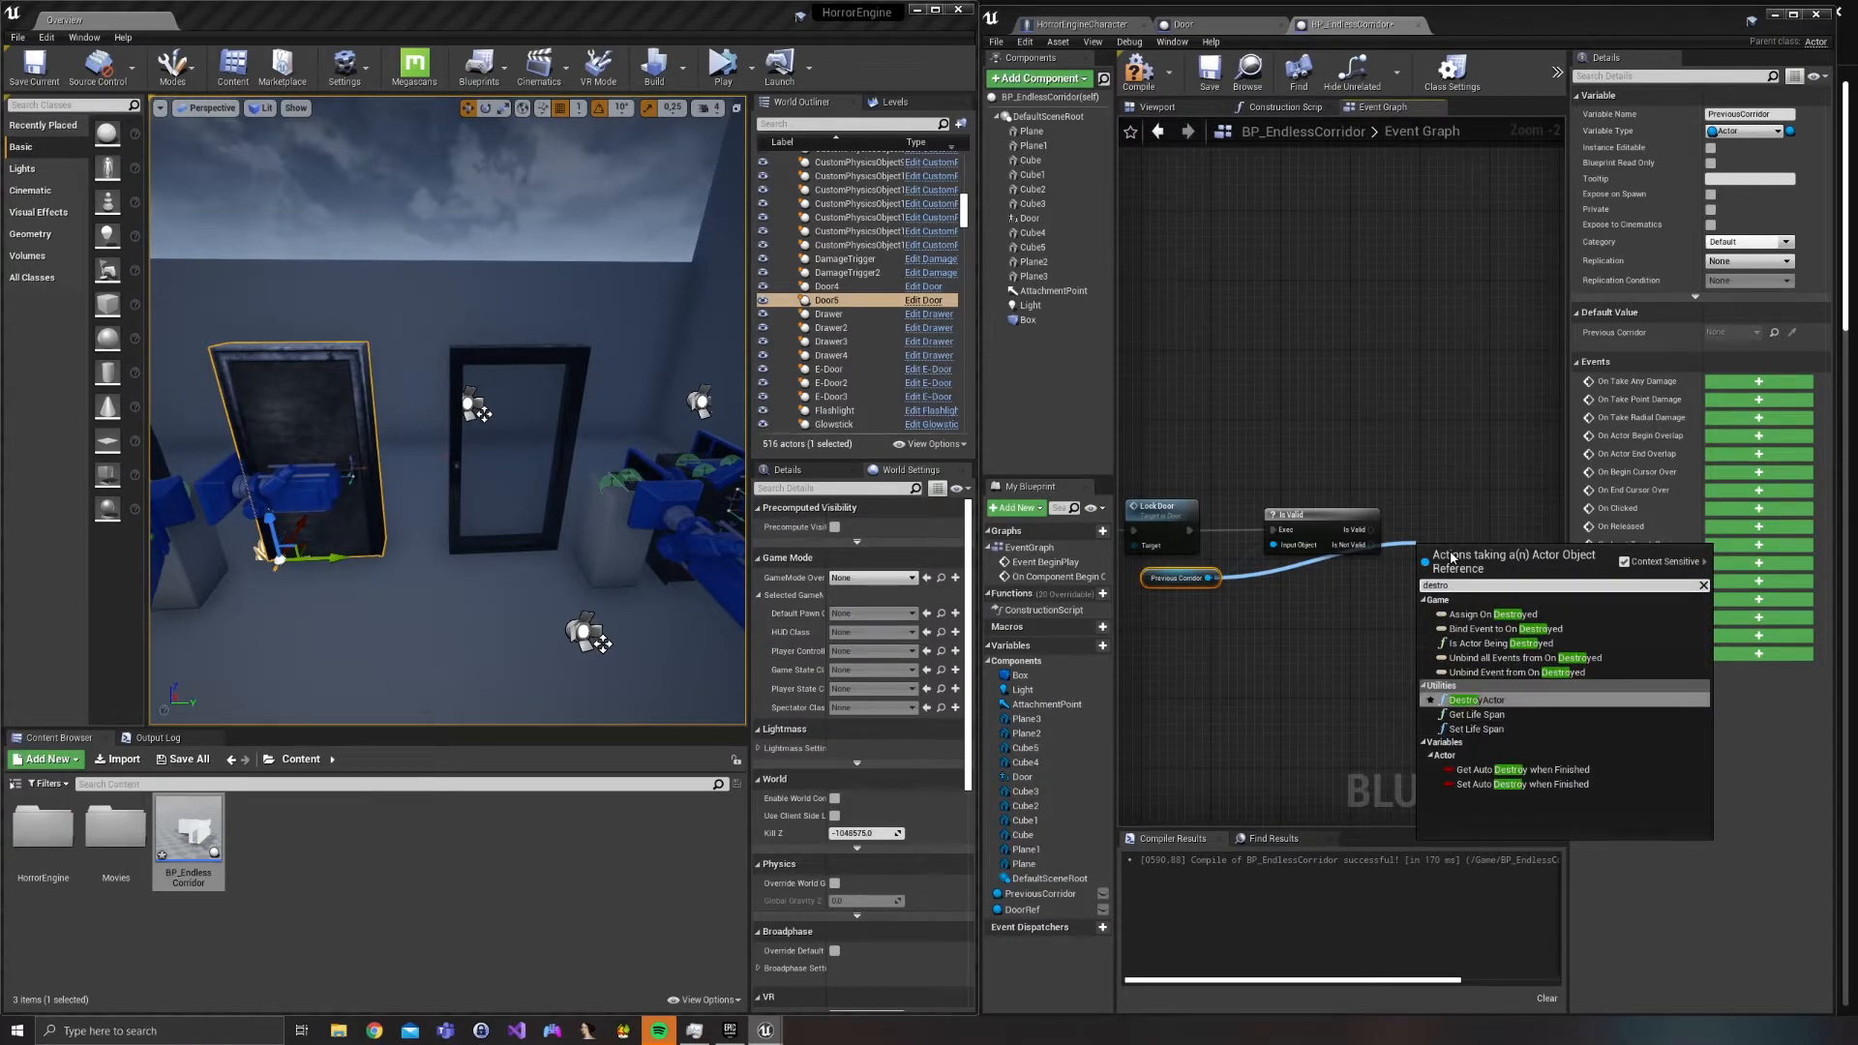
key(Return)
drag(1372, 530, 1457, 517)
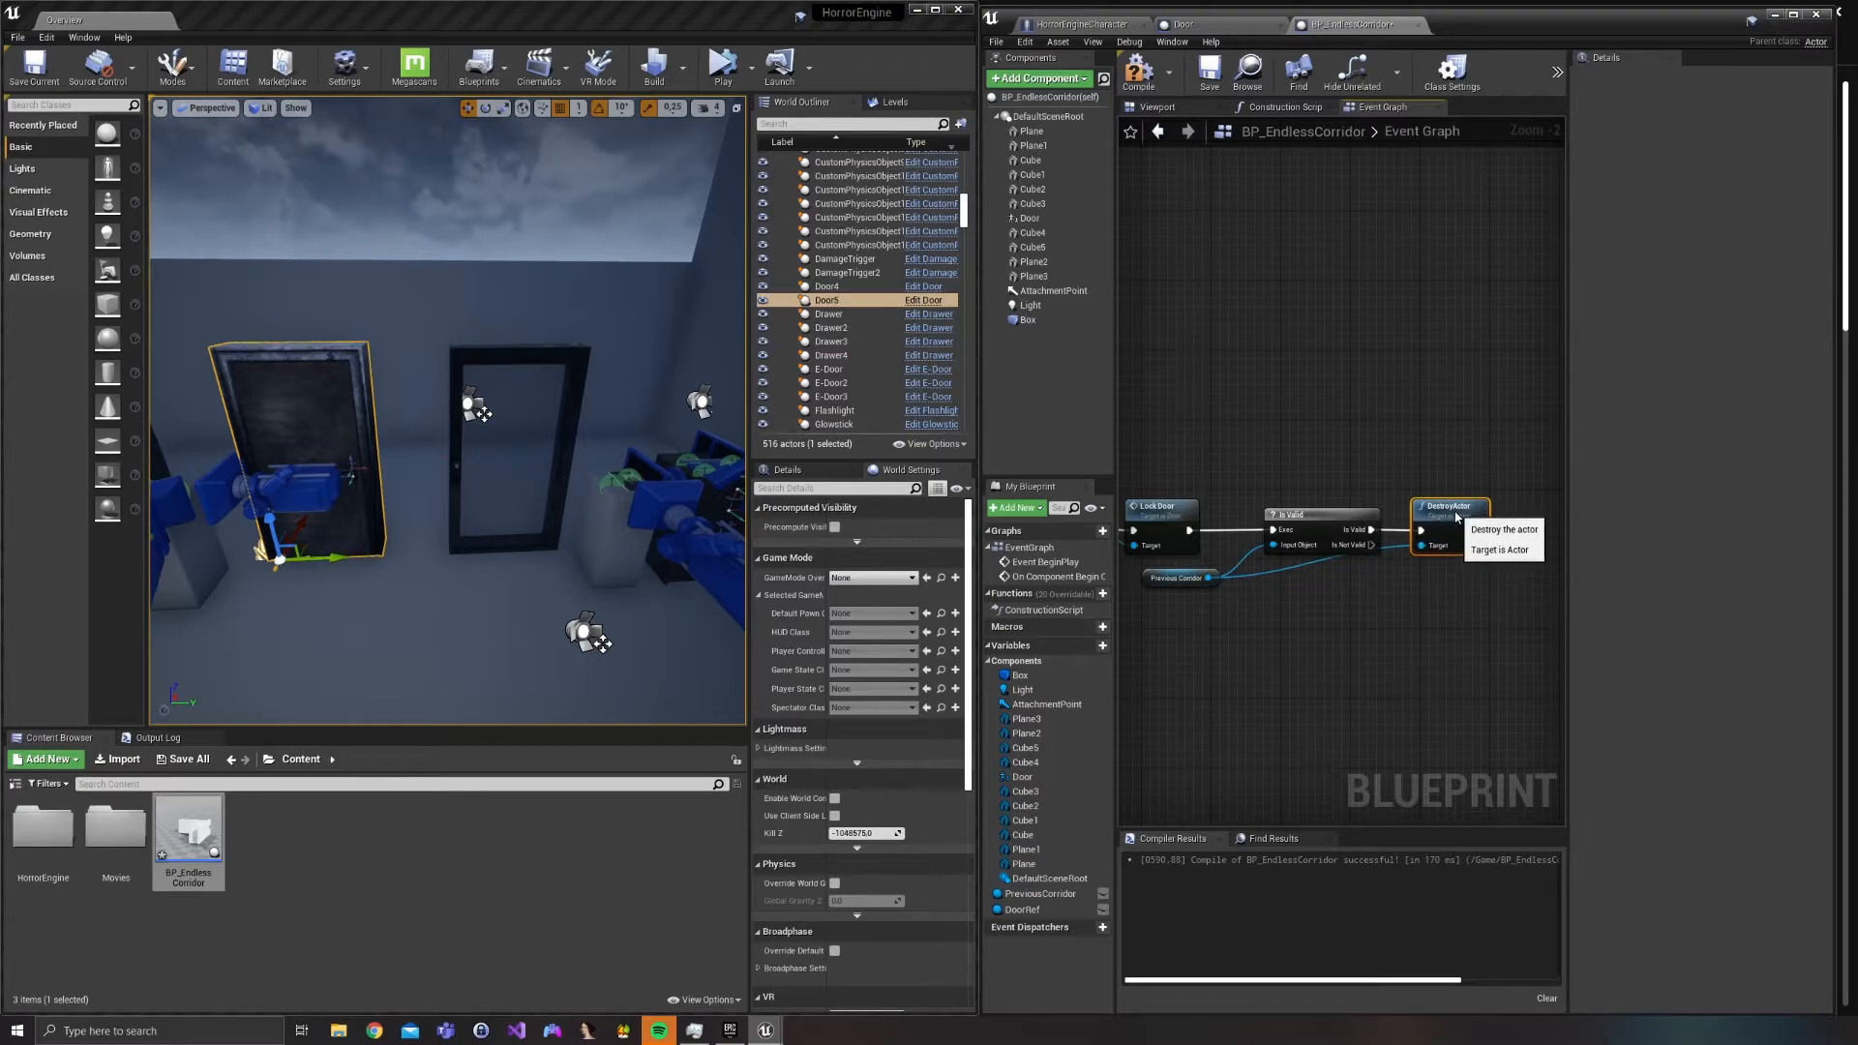
Move the PreviousCorridor nodes away from Lock Door and insert a Sequence node before the Is Valid check.
click(1312, 631)
right_drag(1312, 631, 1549, 758)
right_drag(1175, 581, 1229, 408)
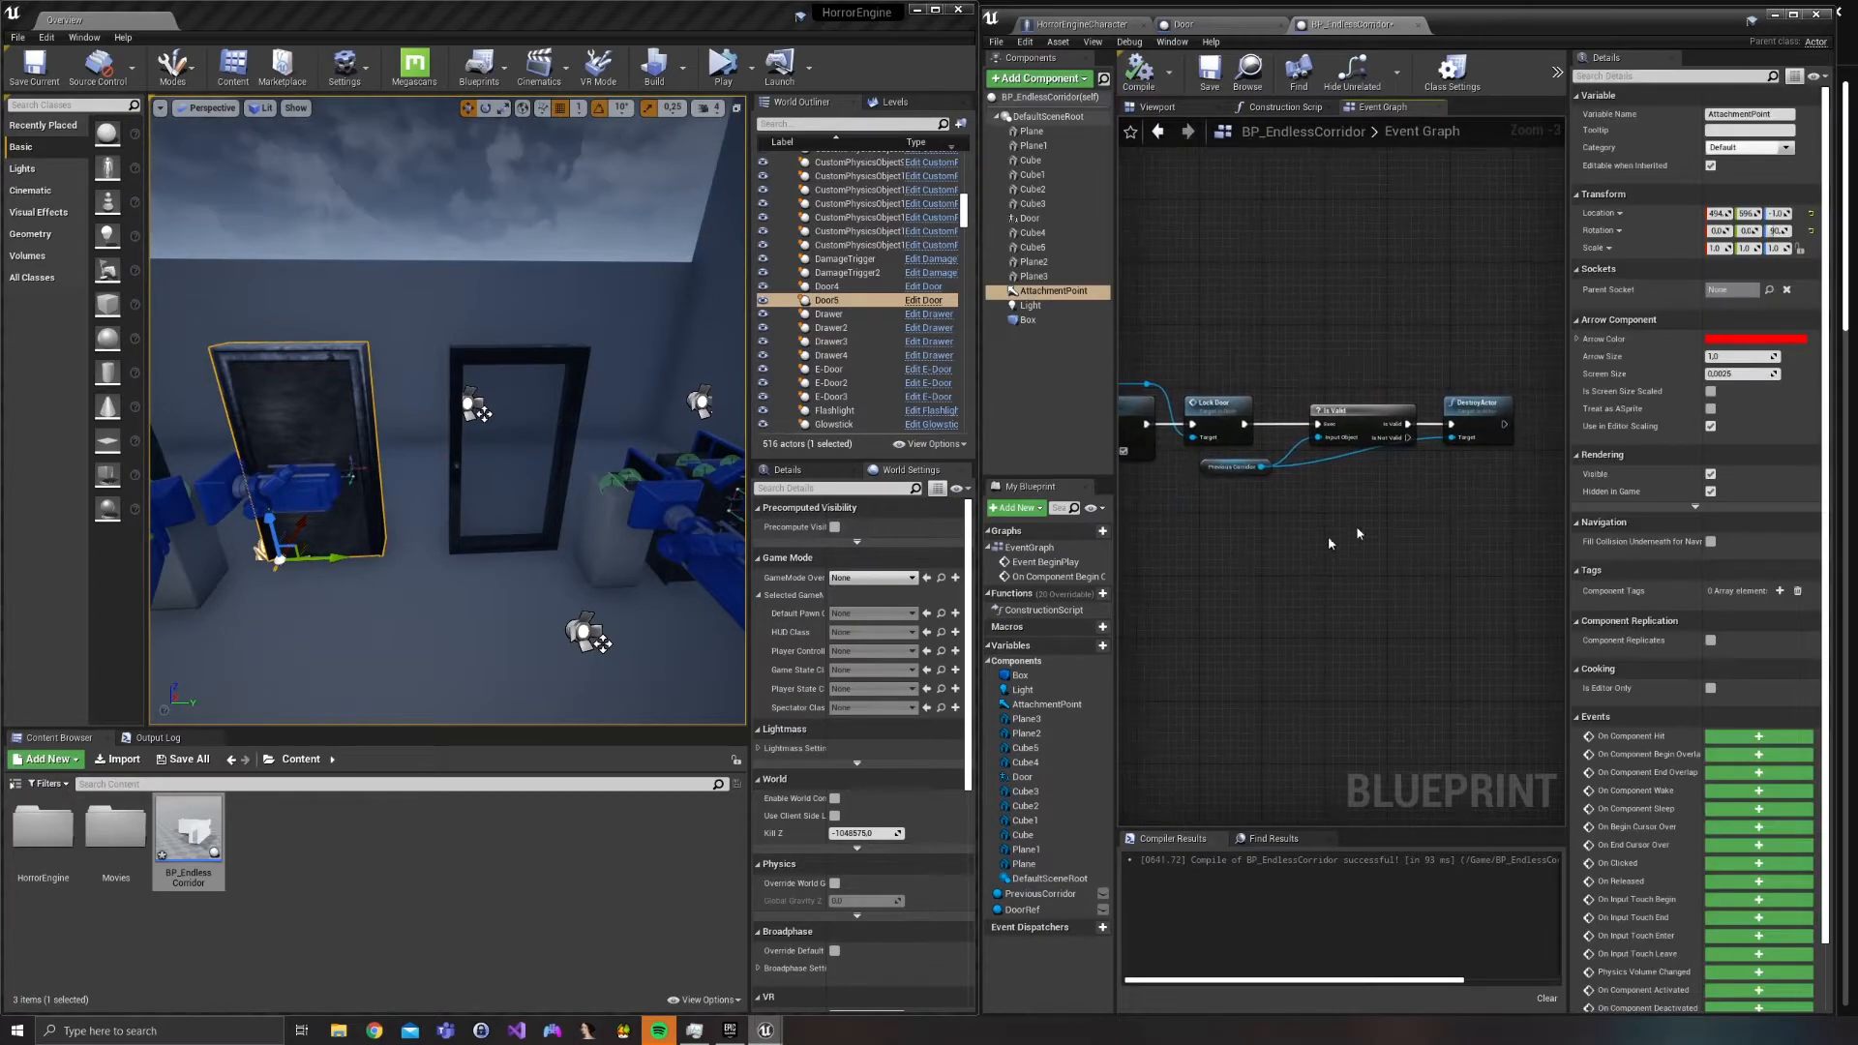
click(1507, 523)
drag(1268, 385, 1508, 422)
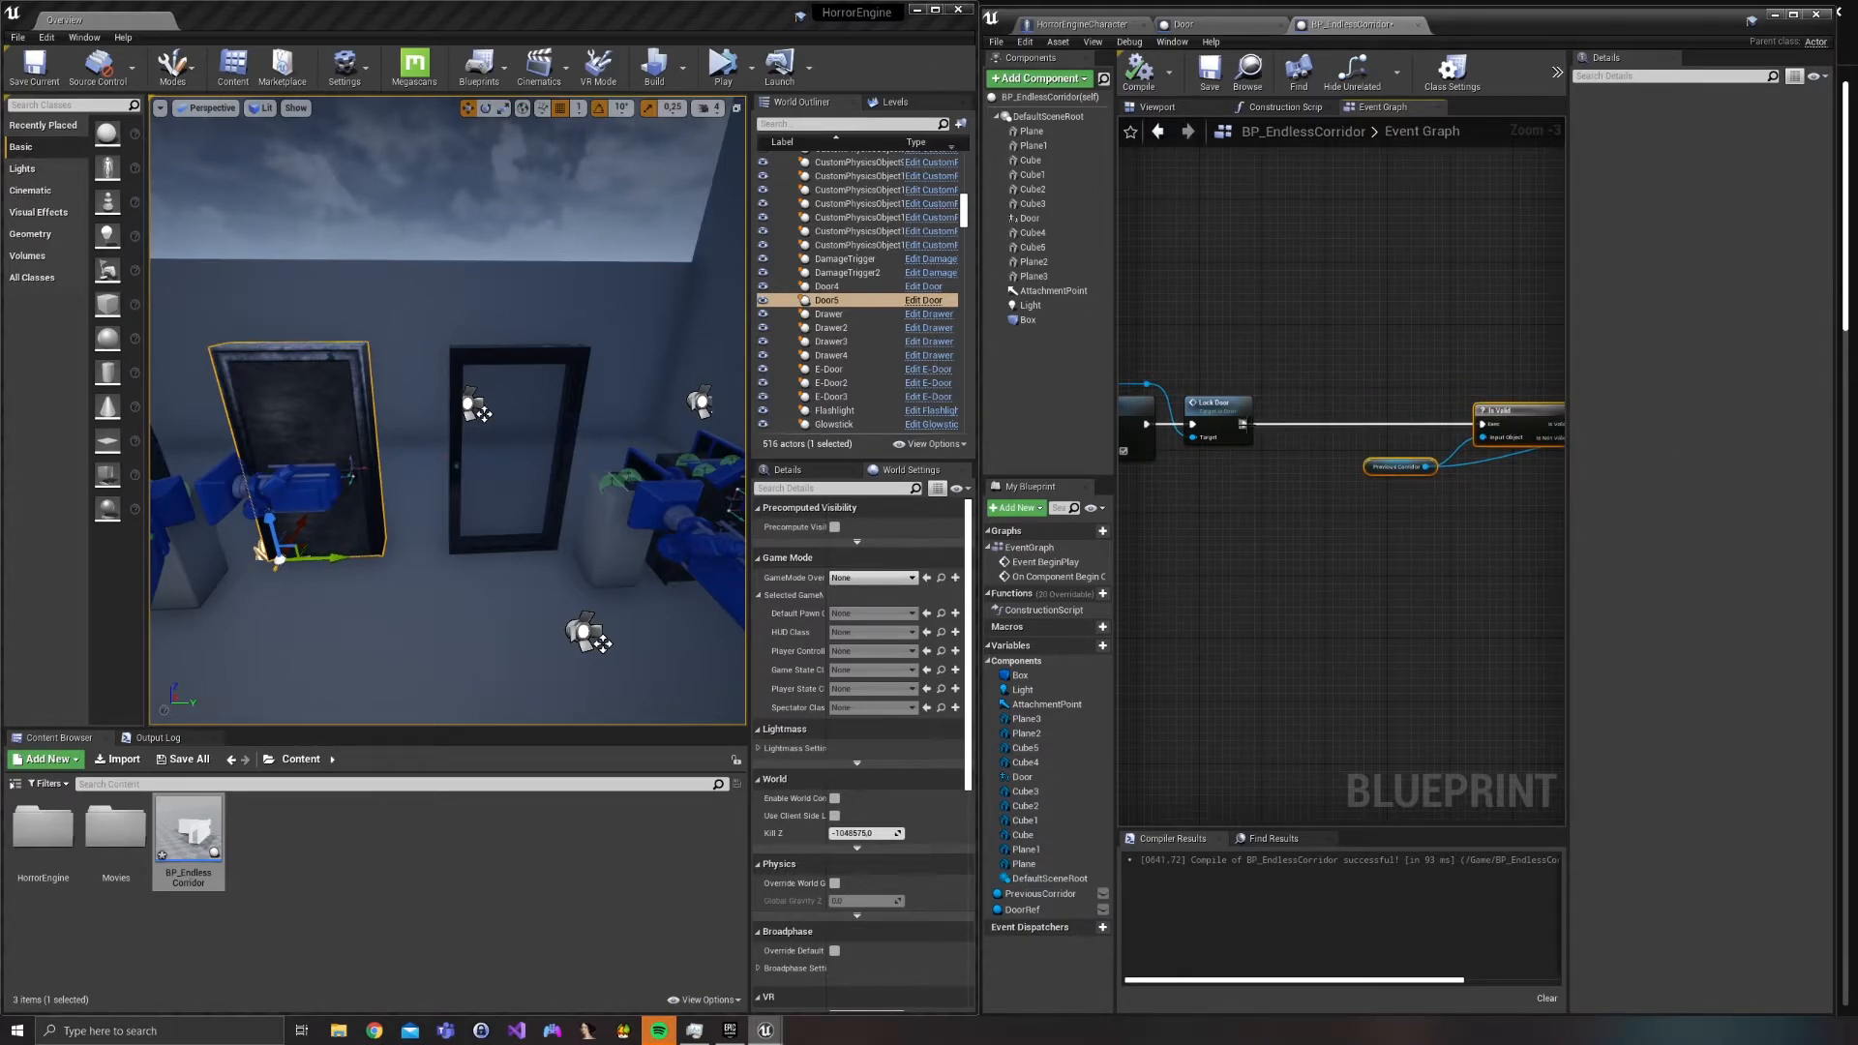
drag(1324, 424, 1324, 424)
text(sequence)
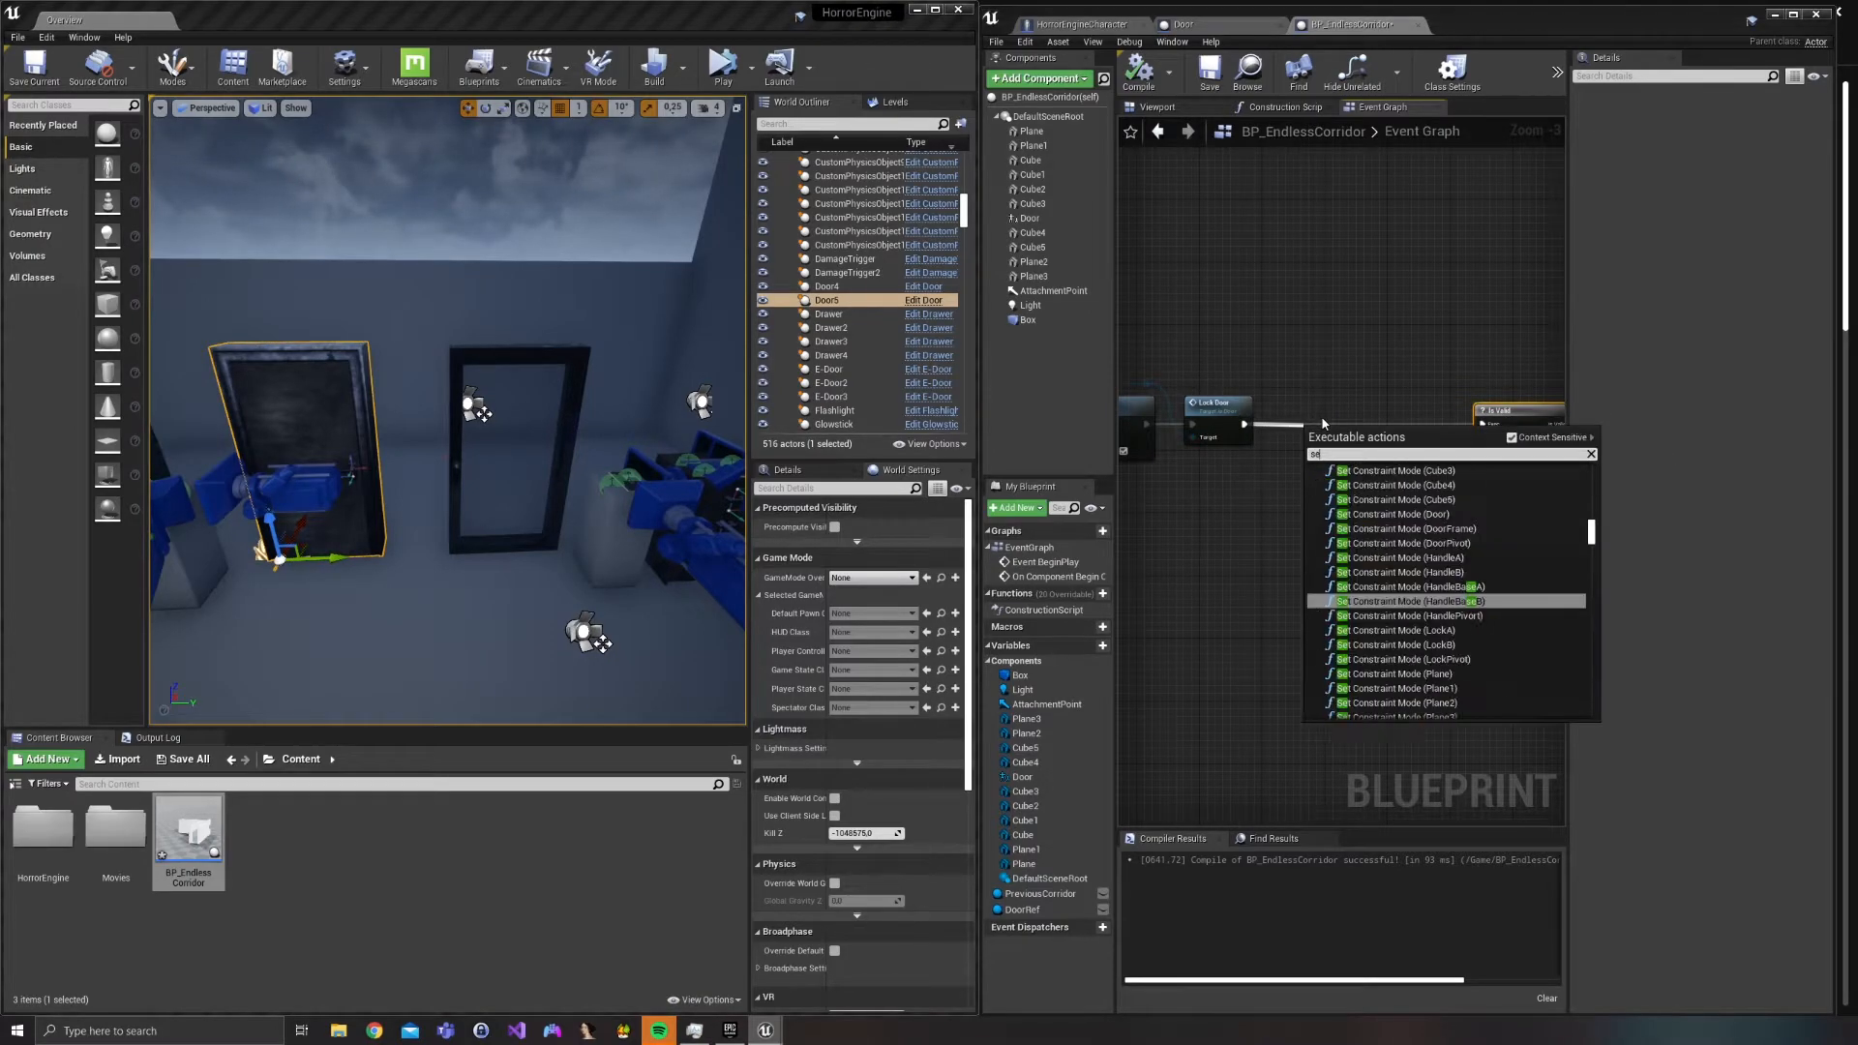
key(Return)
right_drag(1300, 401, 1225, 474)
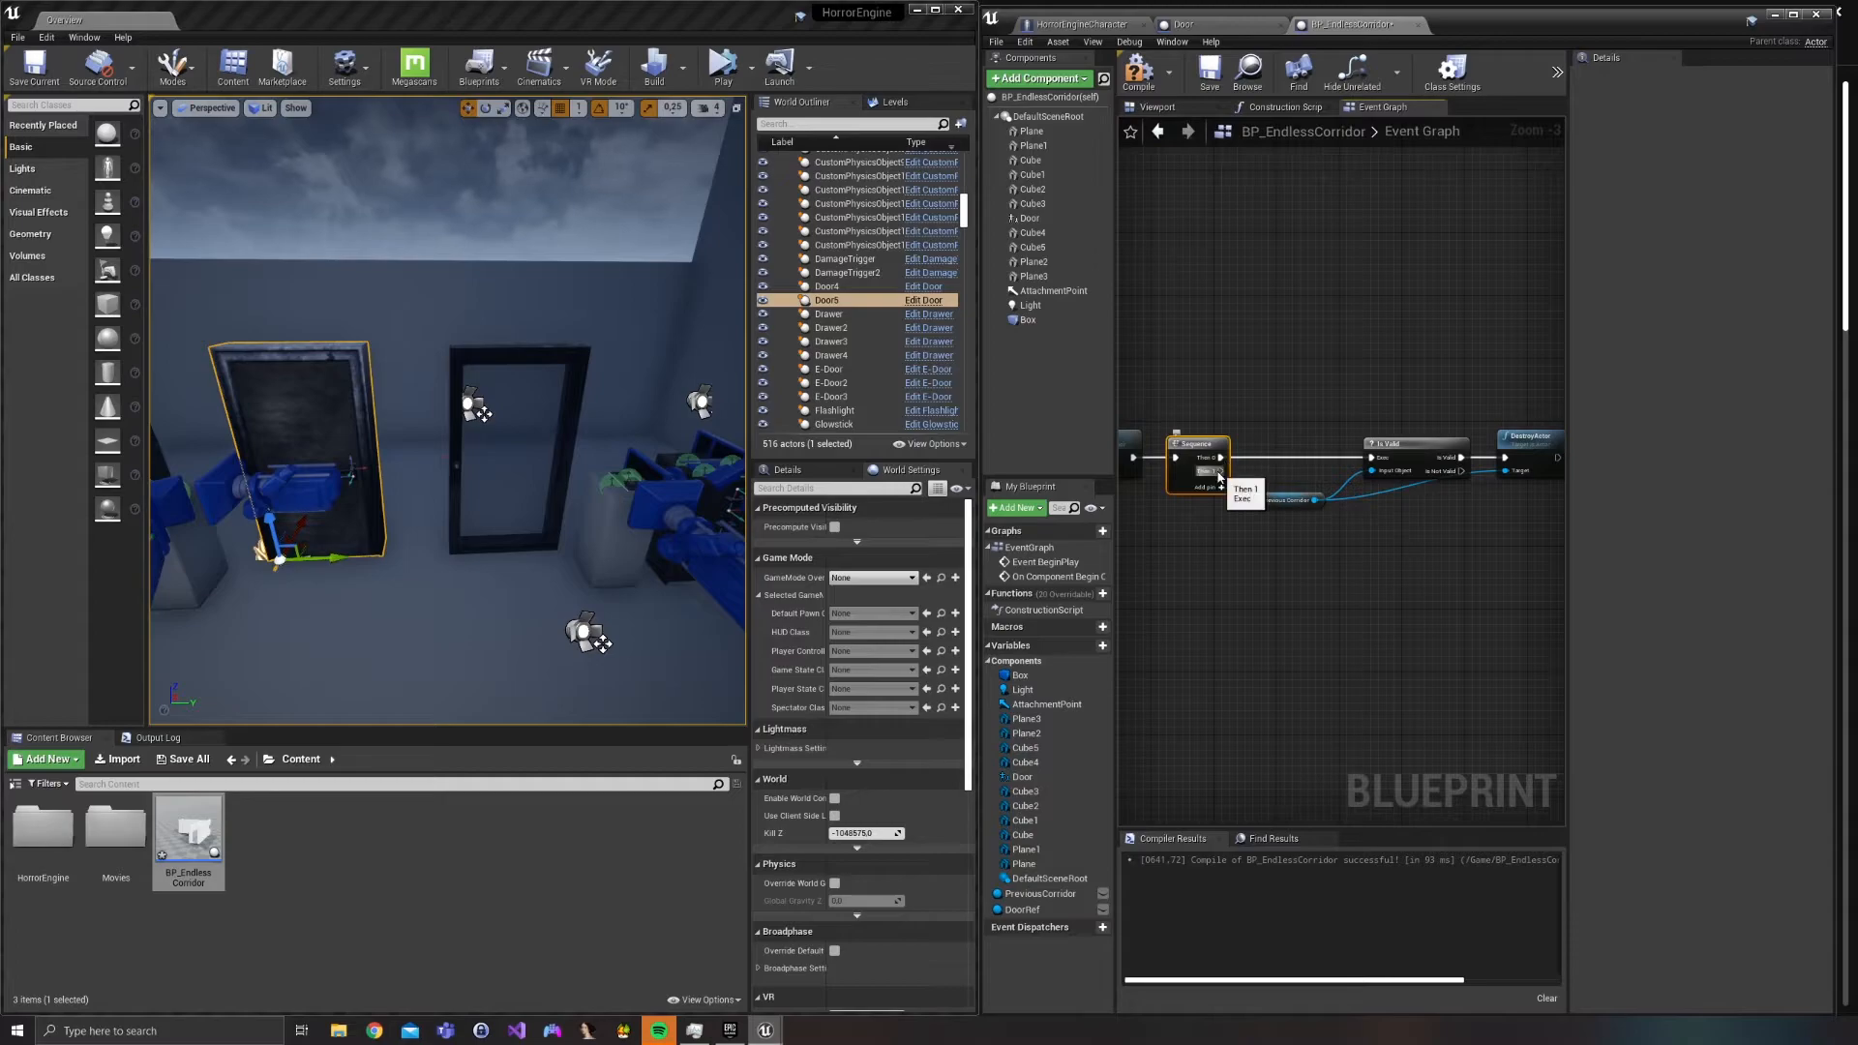
Move the PreviousCorridor getter above the Is Valid check and route its DestroyActor wire through an aligned reroute node.
drag(1277, 510, 1289, 423)
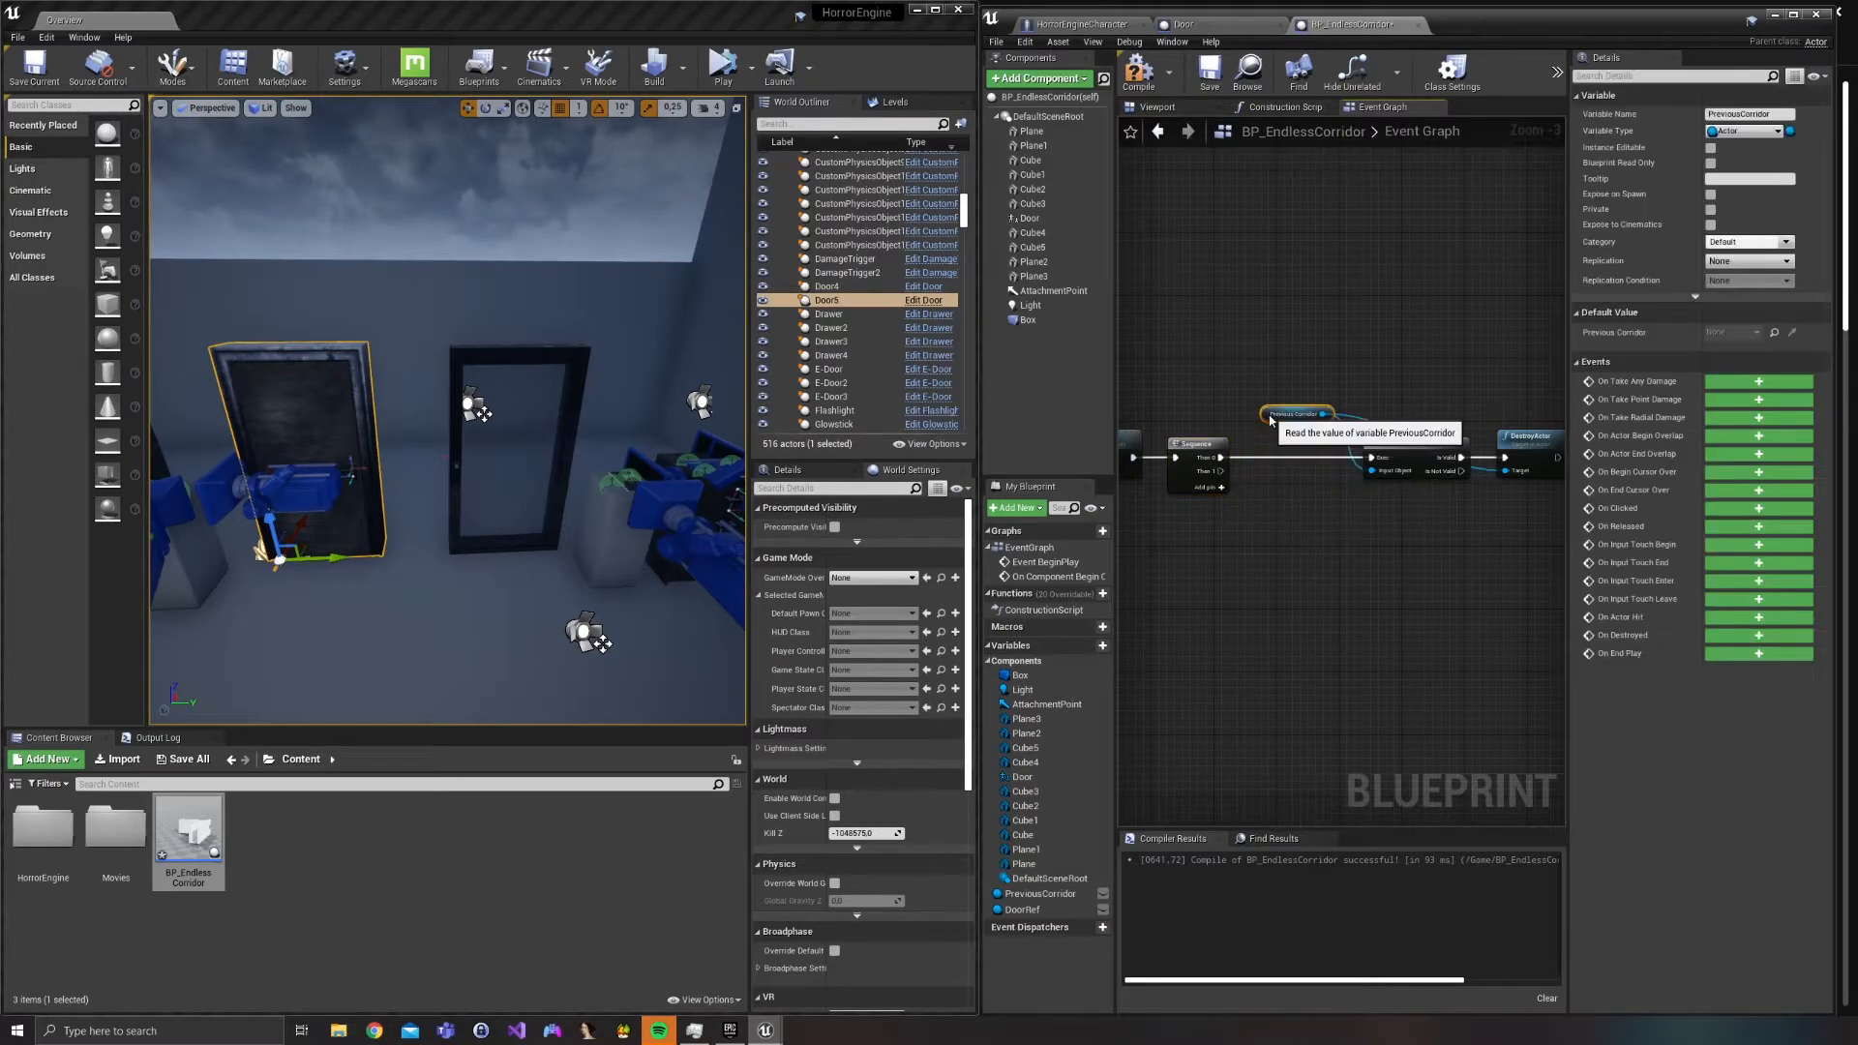
double_click(1383, 427)
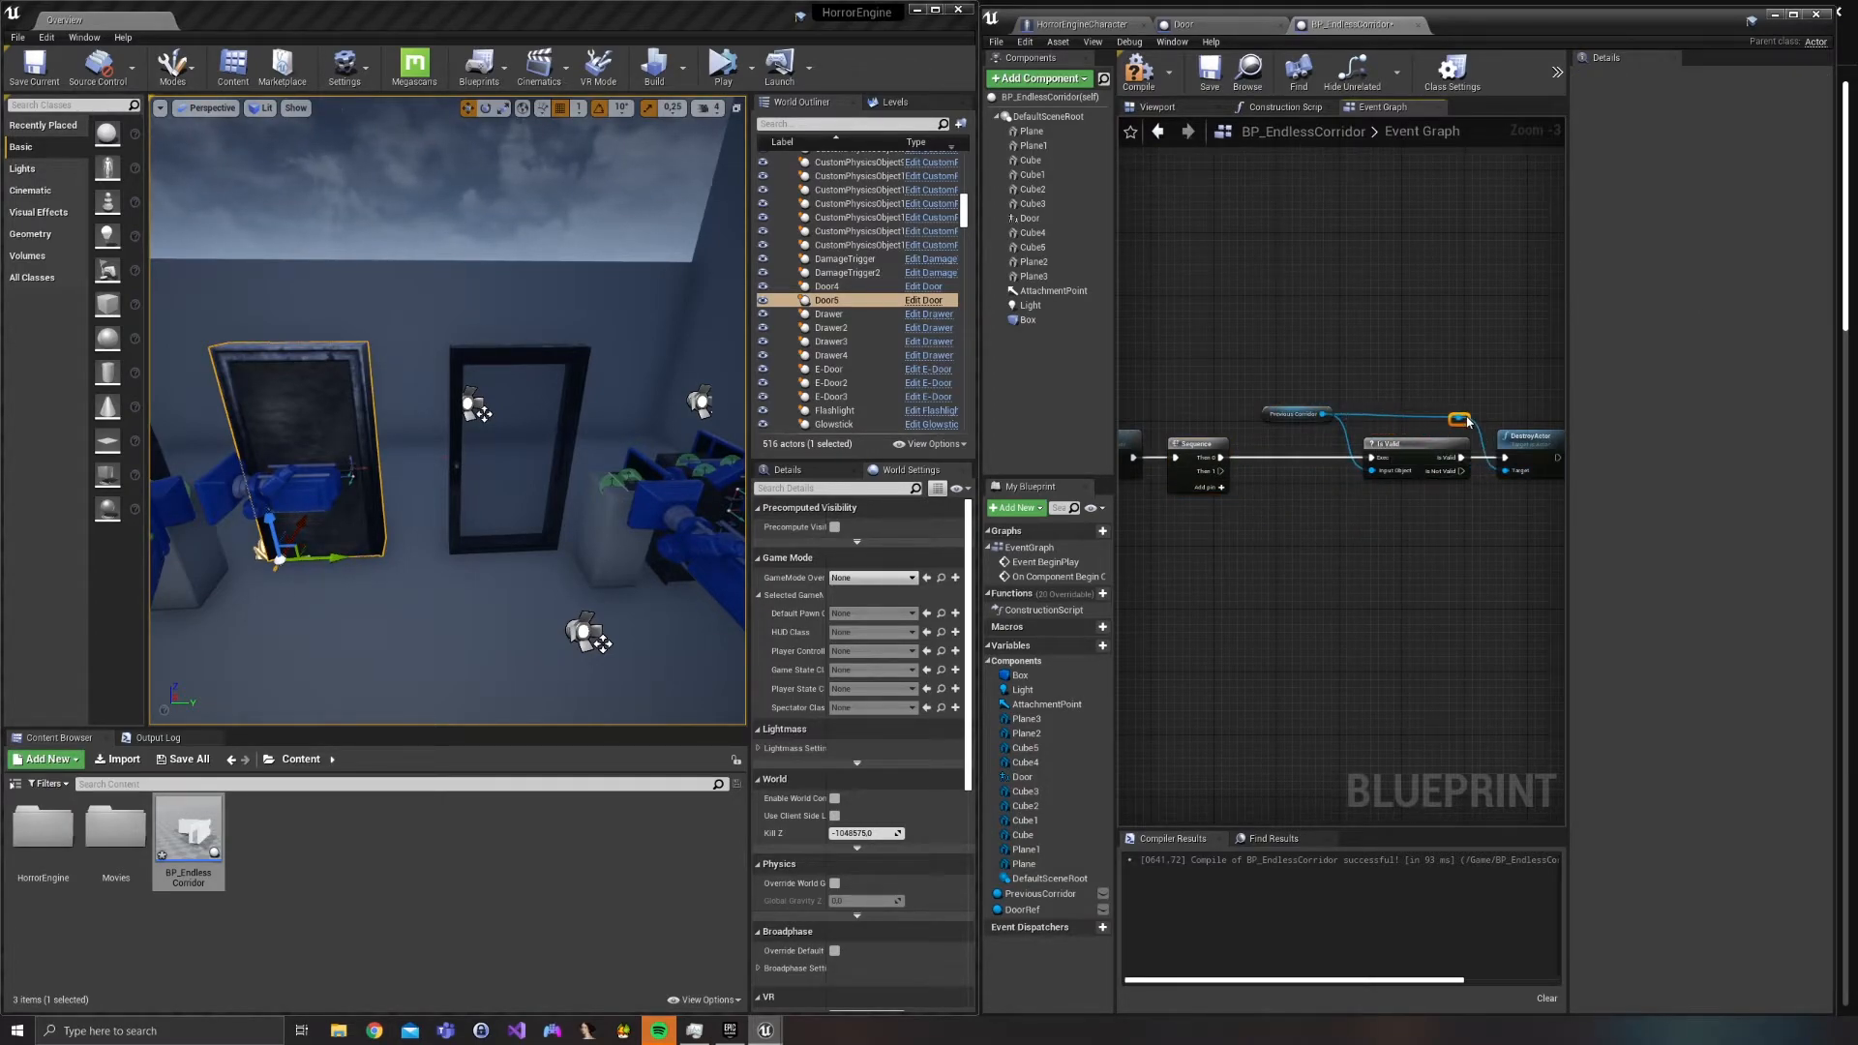
drag(1315, 418, 1302, 425)
click(1322, 499)
drag(1449, 420, 1461, 424)
key(q)
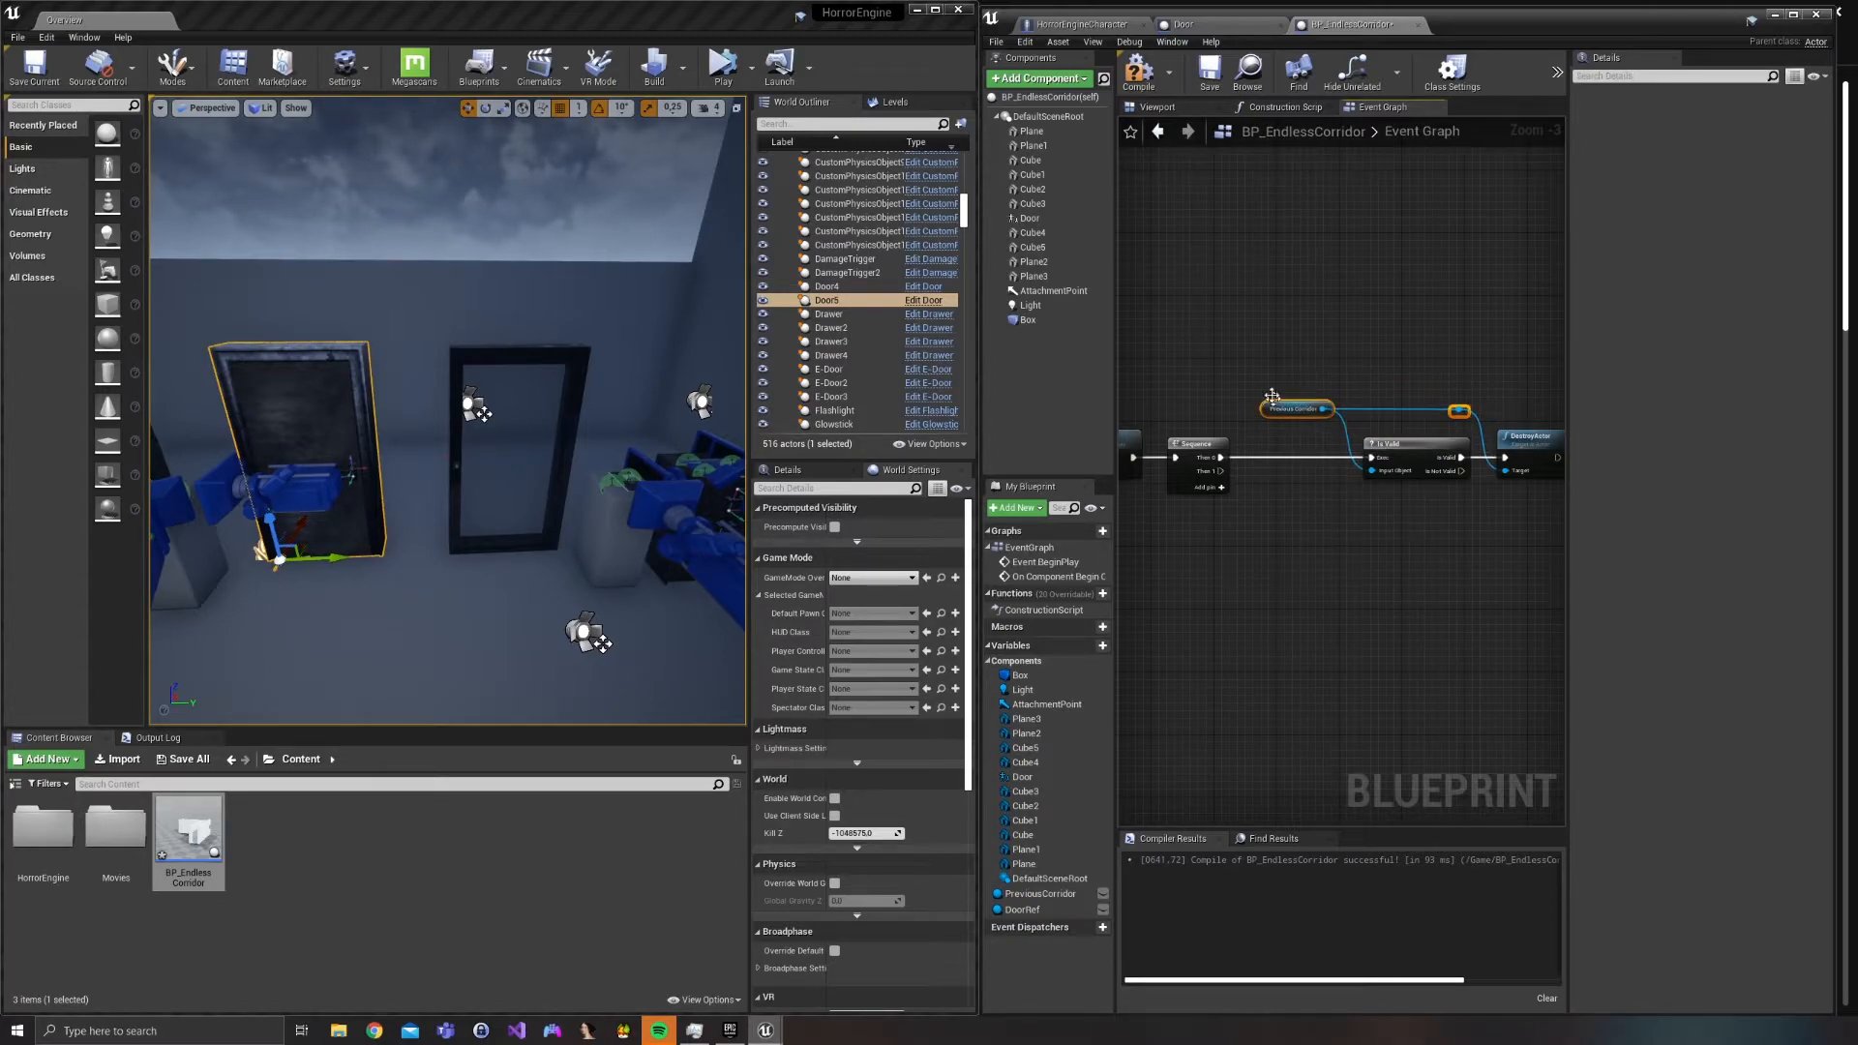
Add a Spawn Actor from Class node on the Sequence's Then 1 output and place it below Is Valid.
drag(1278, 414, 1309, 533)
click(1319, 553)
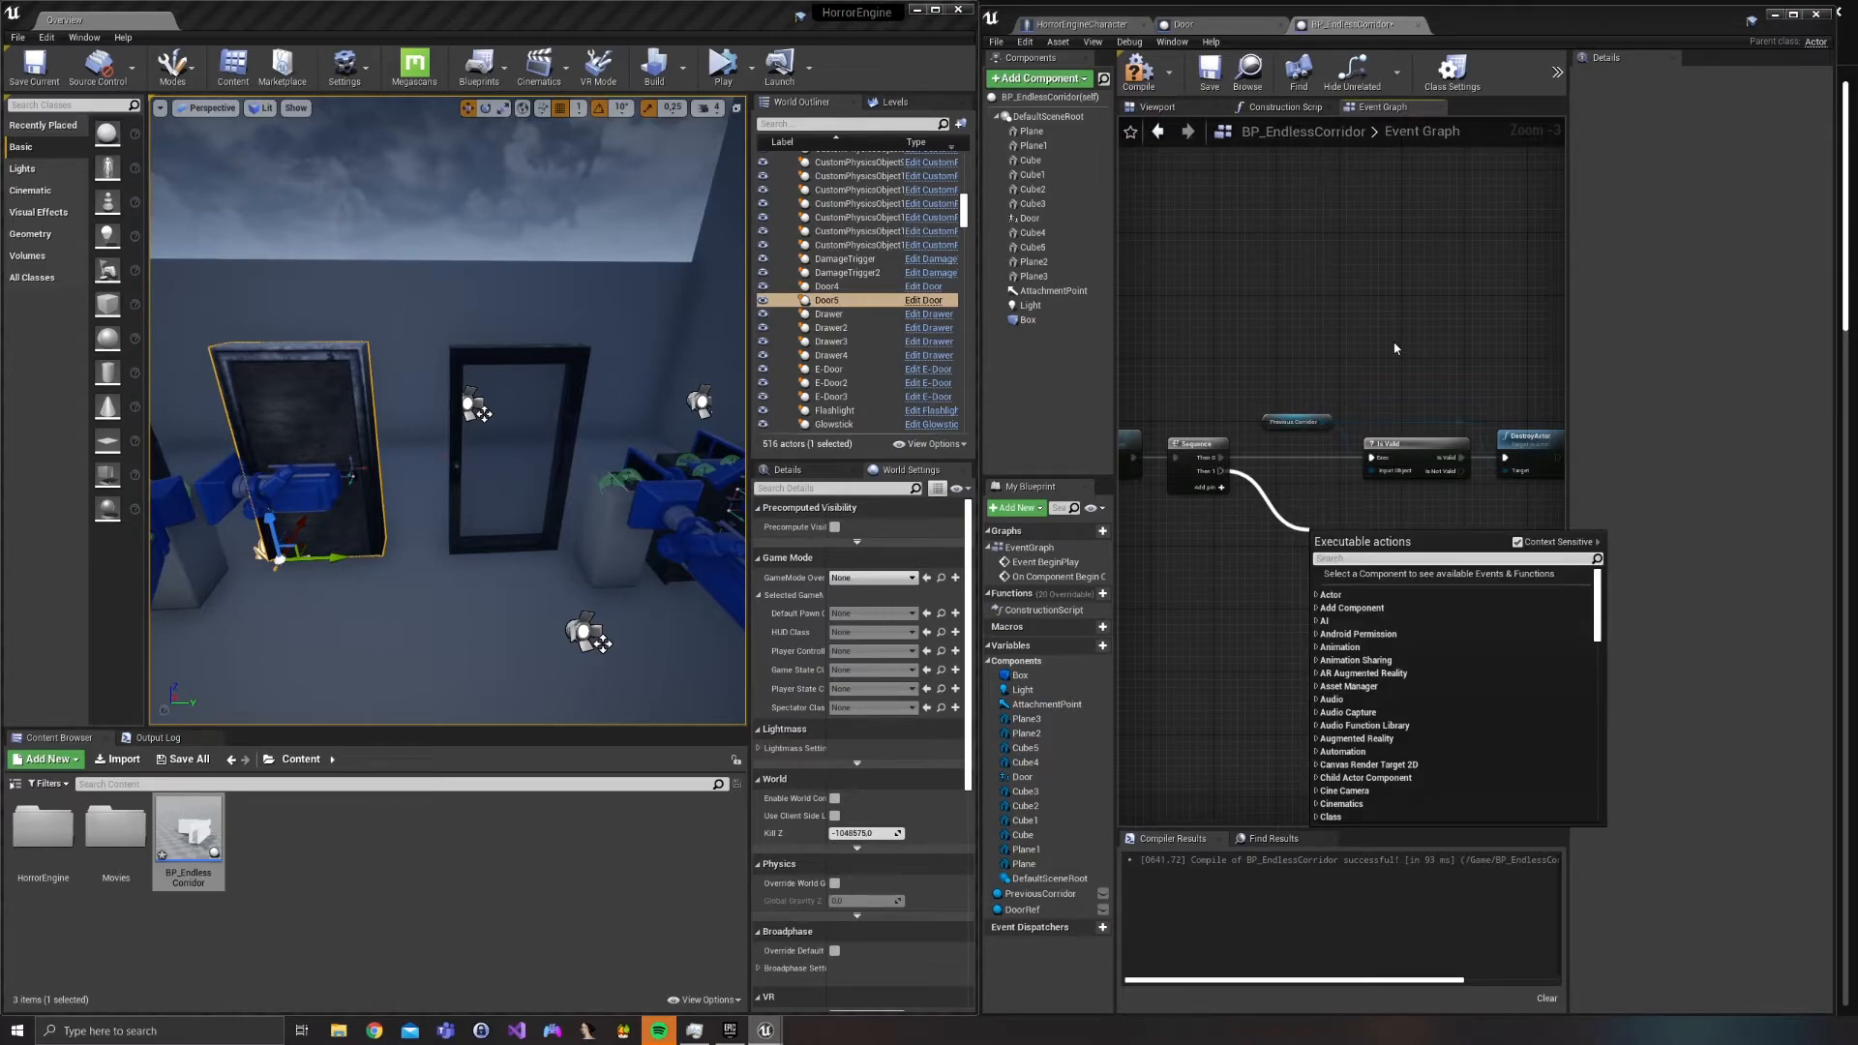
text(spawn actor)
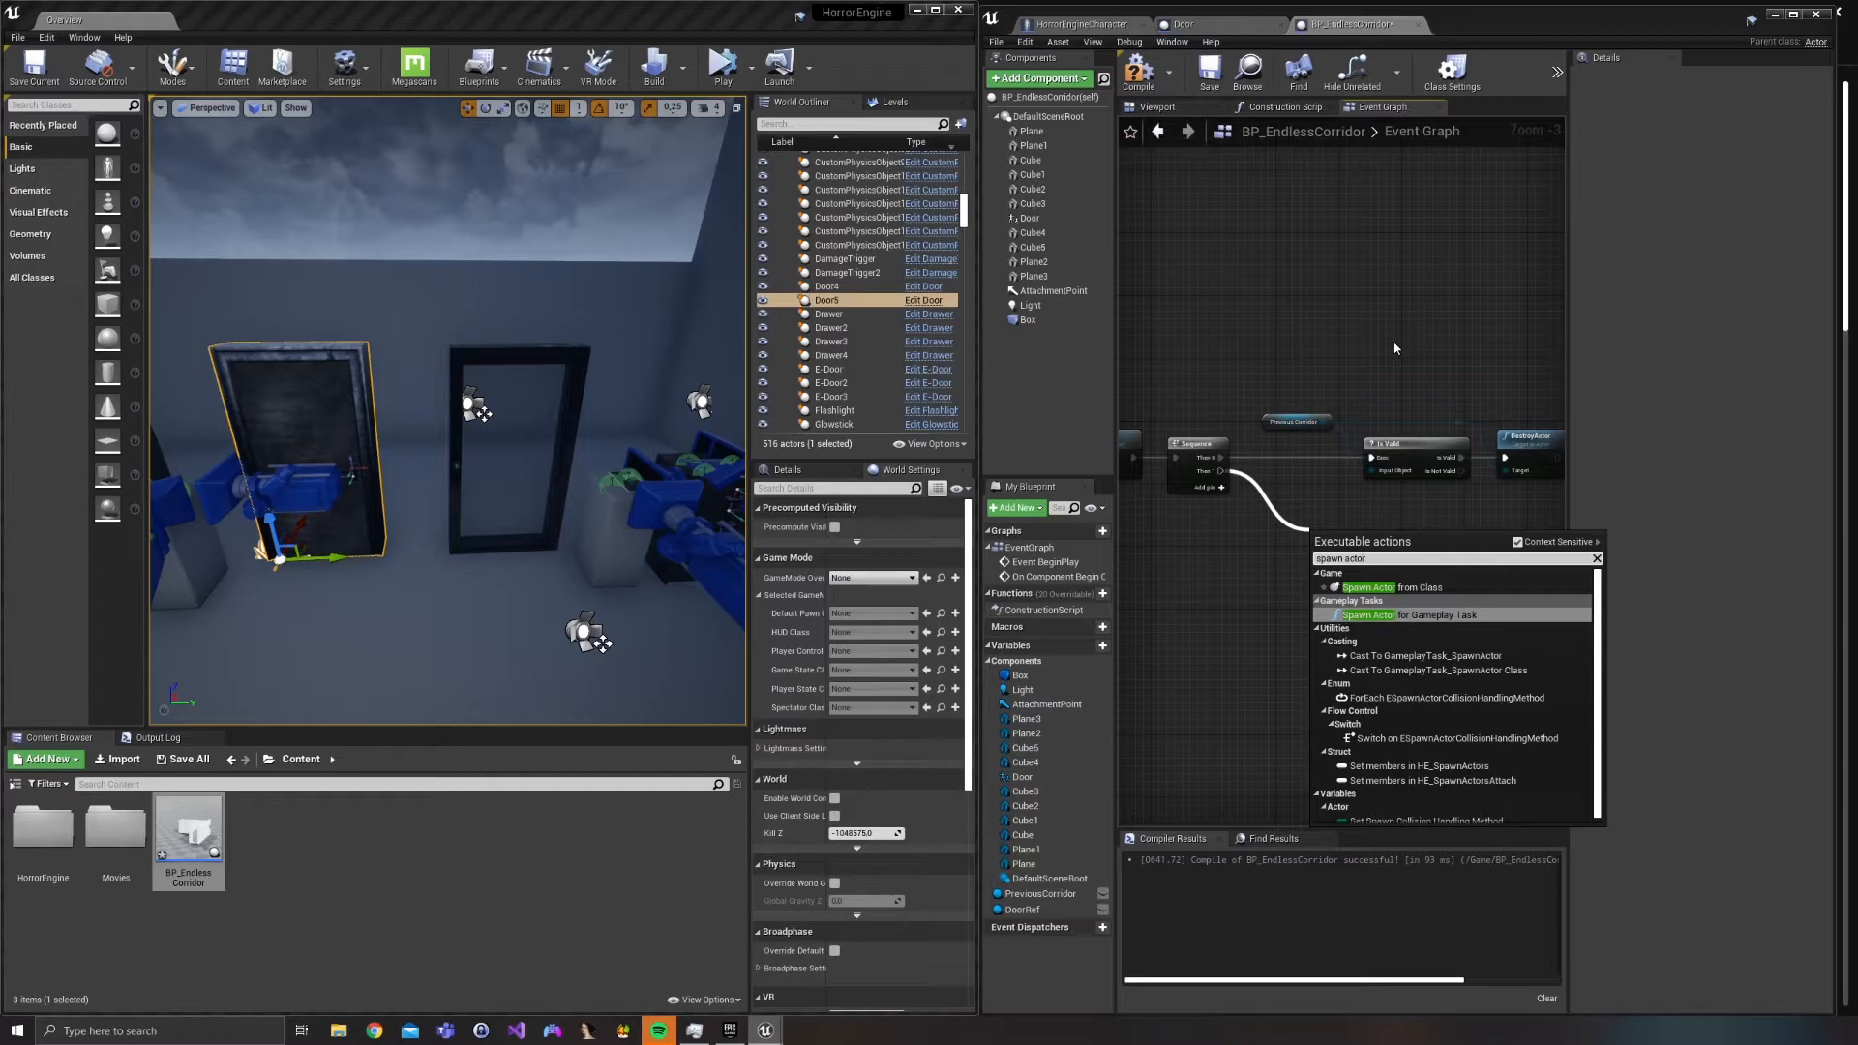
key(Up)
key(Return)
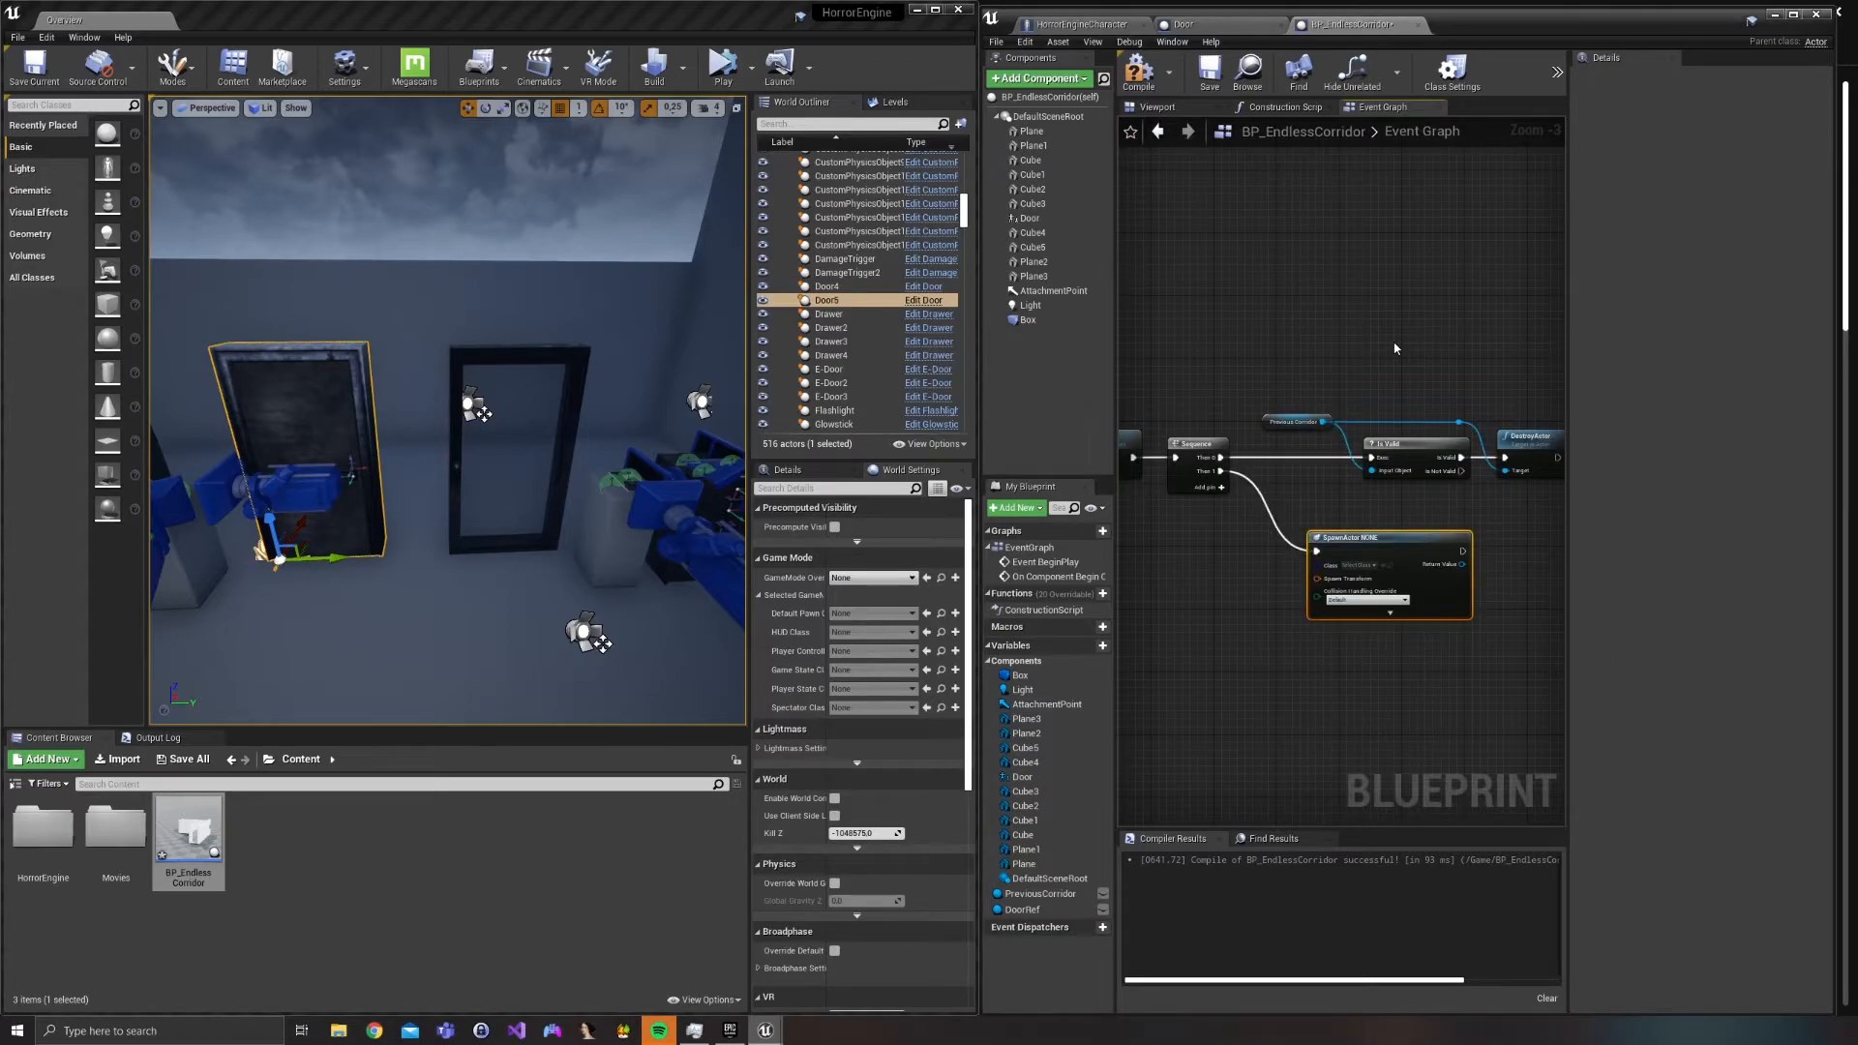
drag(1372, 544, 1411, 536)
Add an AttachmentPoint getter with GetWorldTransform and connect the result to the SpawnActor's Spawn Transform.
right_drag(1156, 269, 1183, 277)
drag(1051, 290, 1207, 604)
text(get transfor)
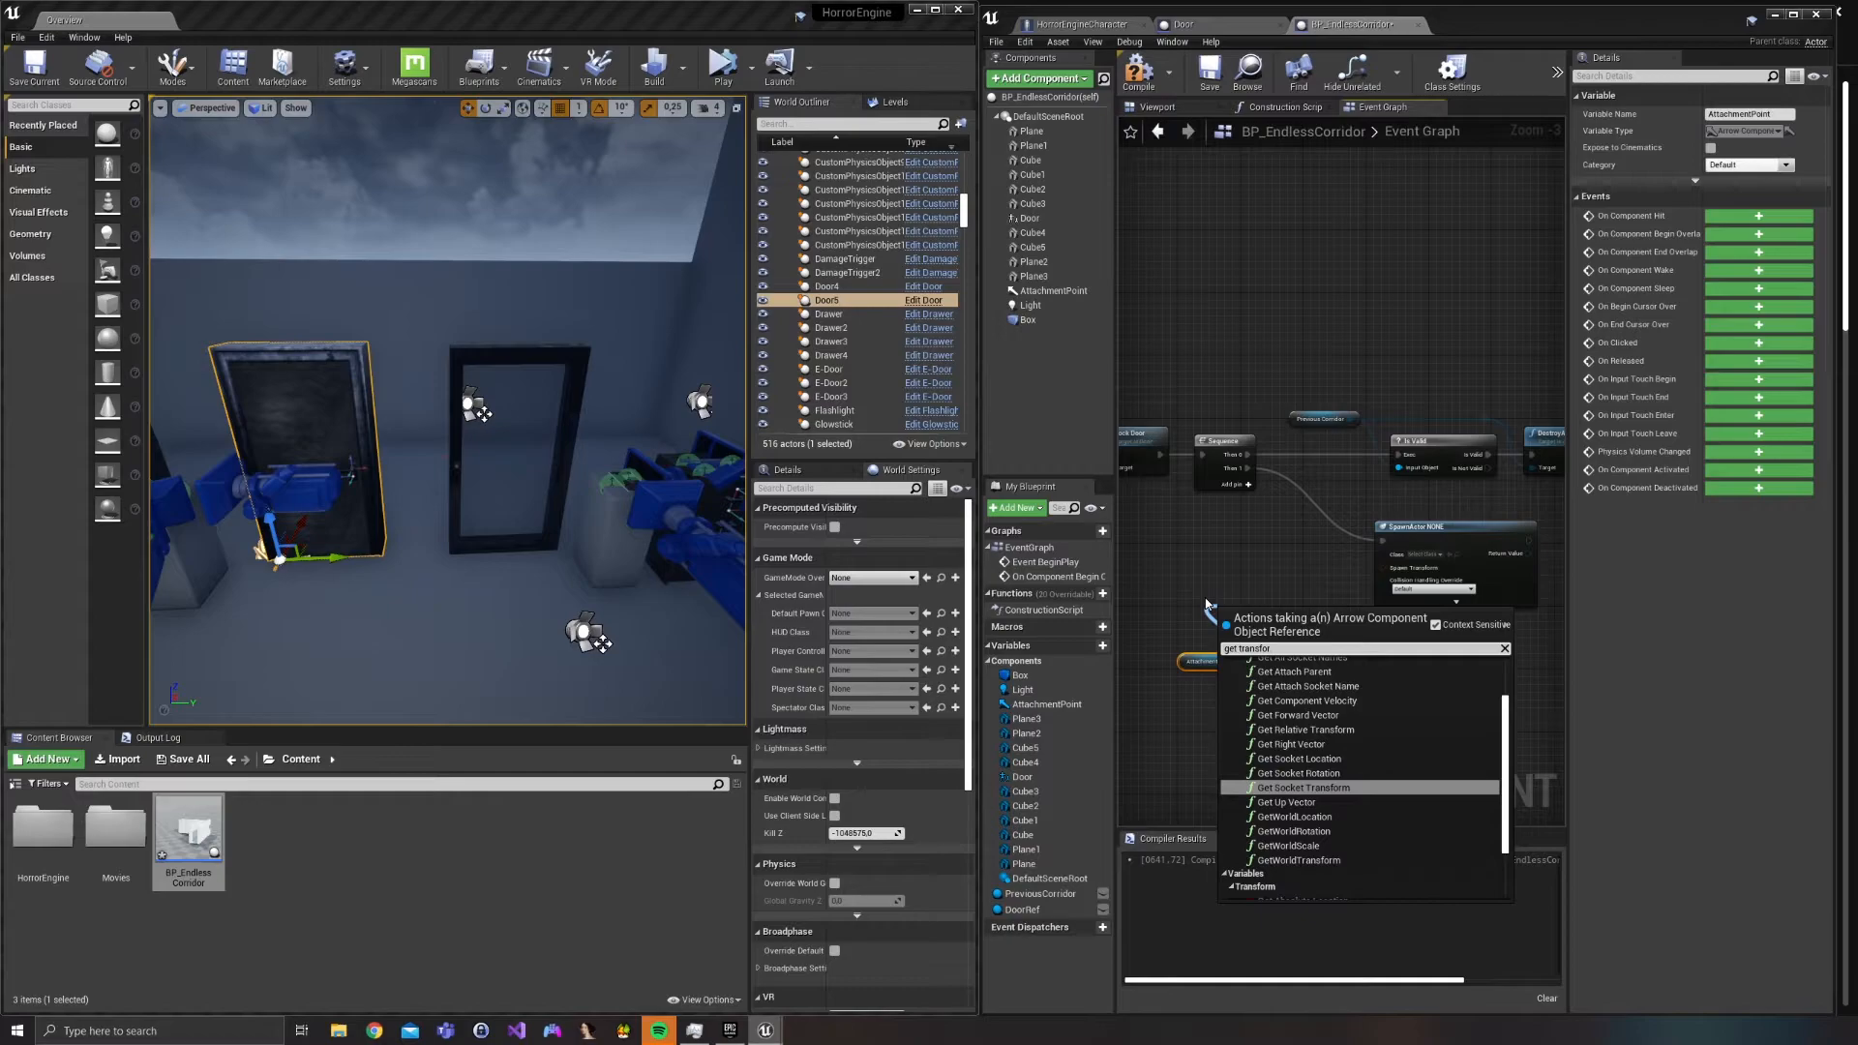
key(BackSpace)
key(BackSpace)
key(BackSpace)
key(BackSpace)
text(world)
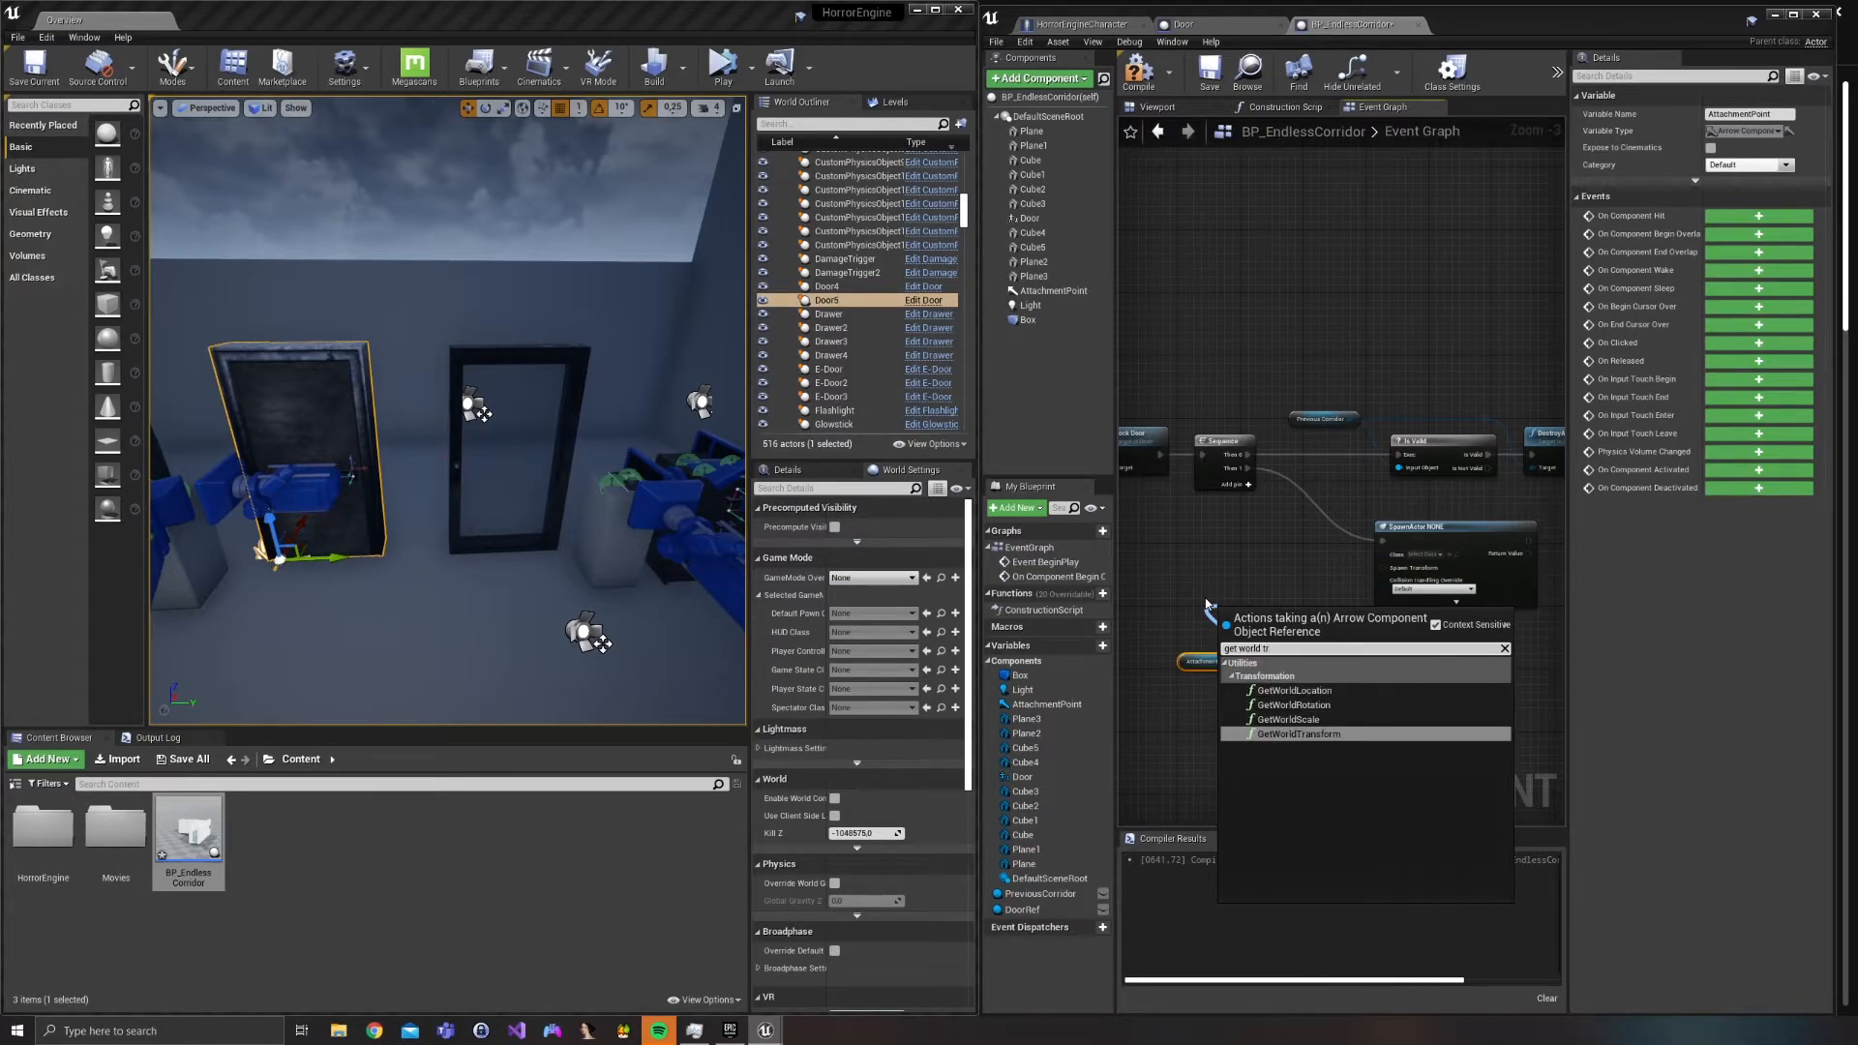
key(Return)
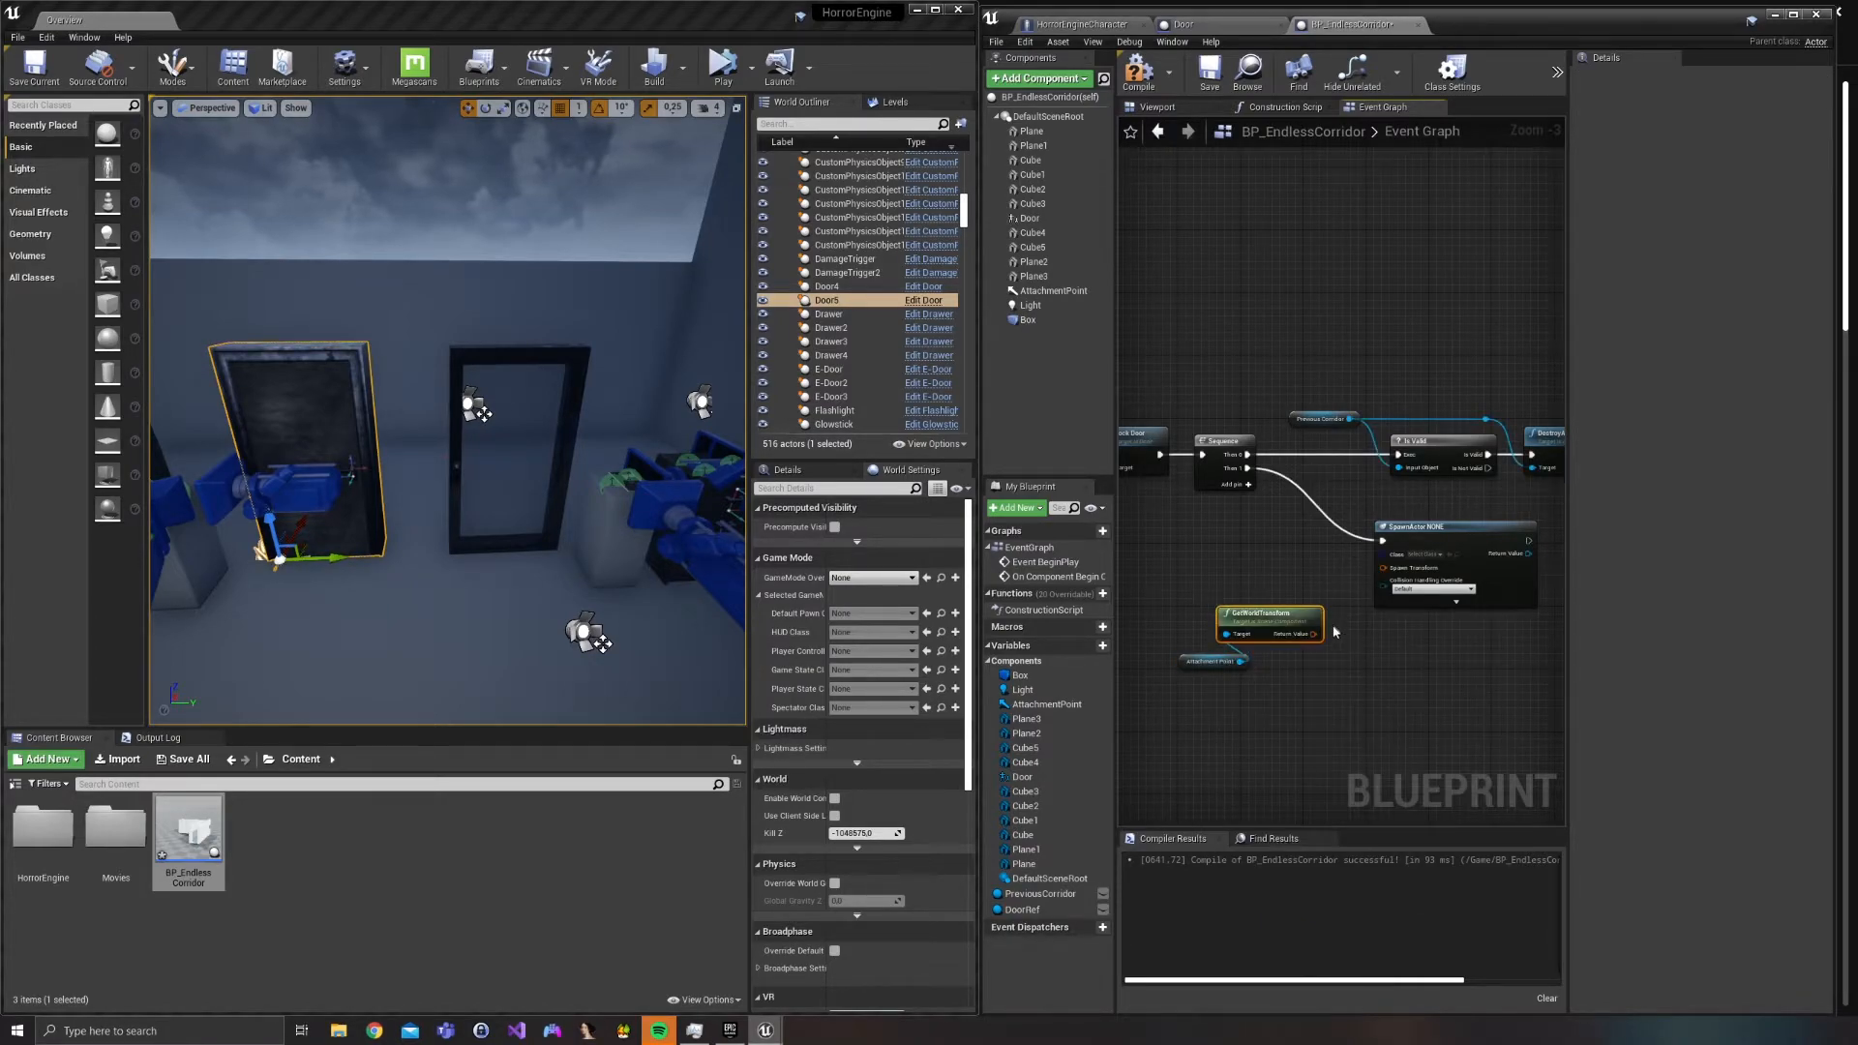
scroll(1357, 586, up, 4)
drag(1289, 656, 1400, 560)
Set SpawnActor's collision handling to Always Spawn, Ignore Collisions and its class to BP_EndlessCorridor.
click(1468, 592)
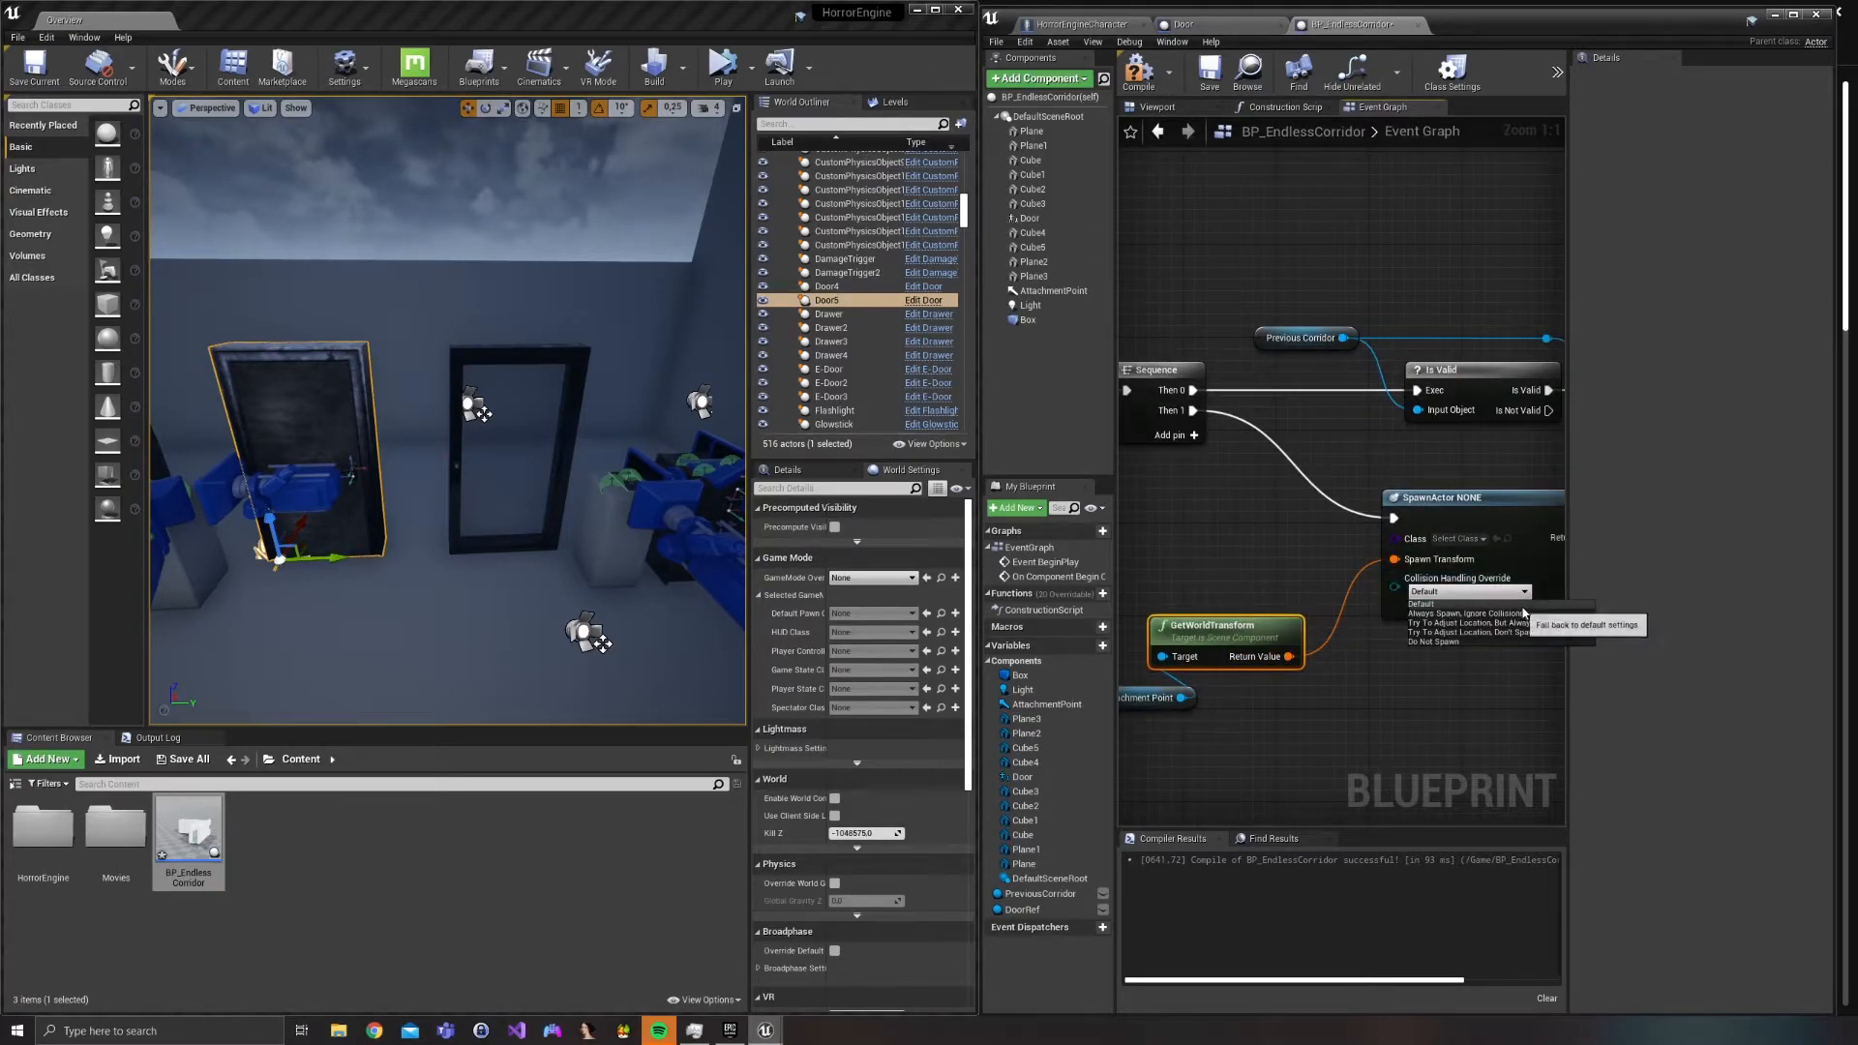
click(1548, 614)
right_drag(1401, 675, 1323, 702)
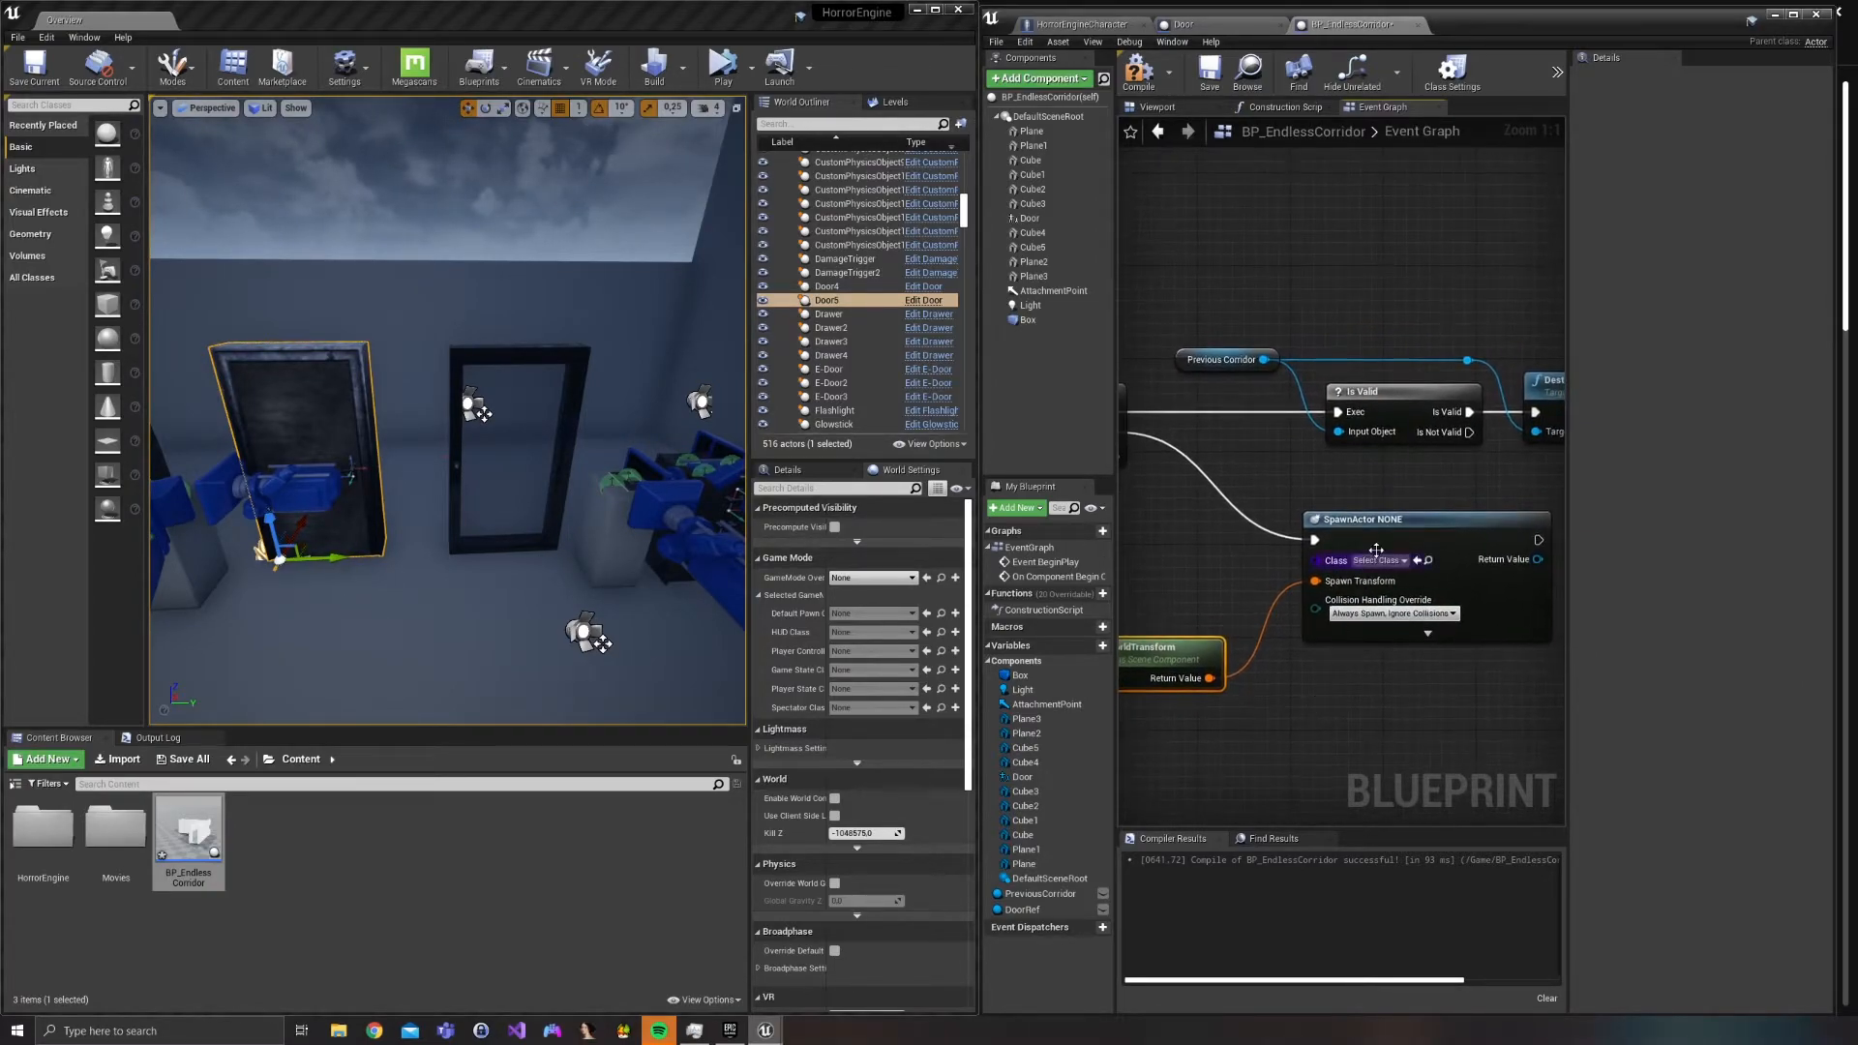
click(1402, 562)
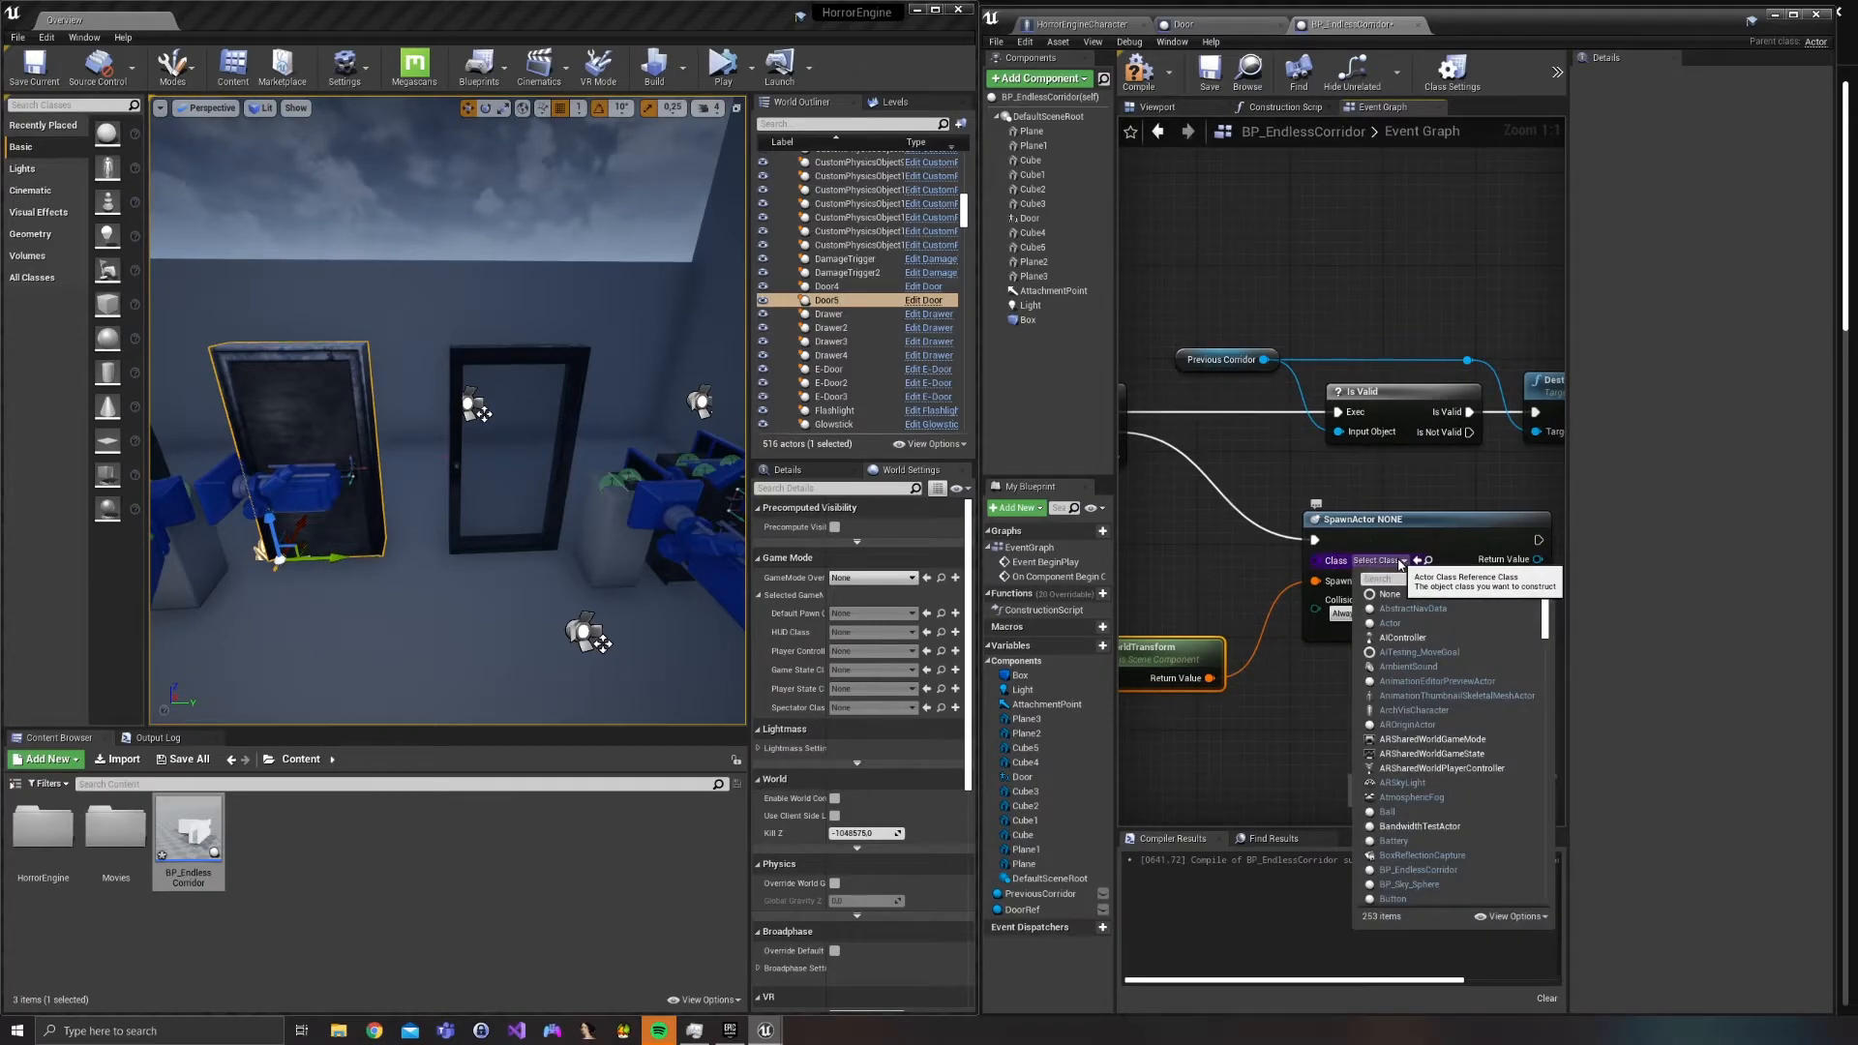
text(BP_E)
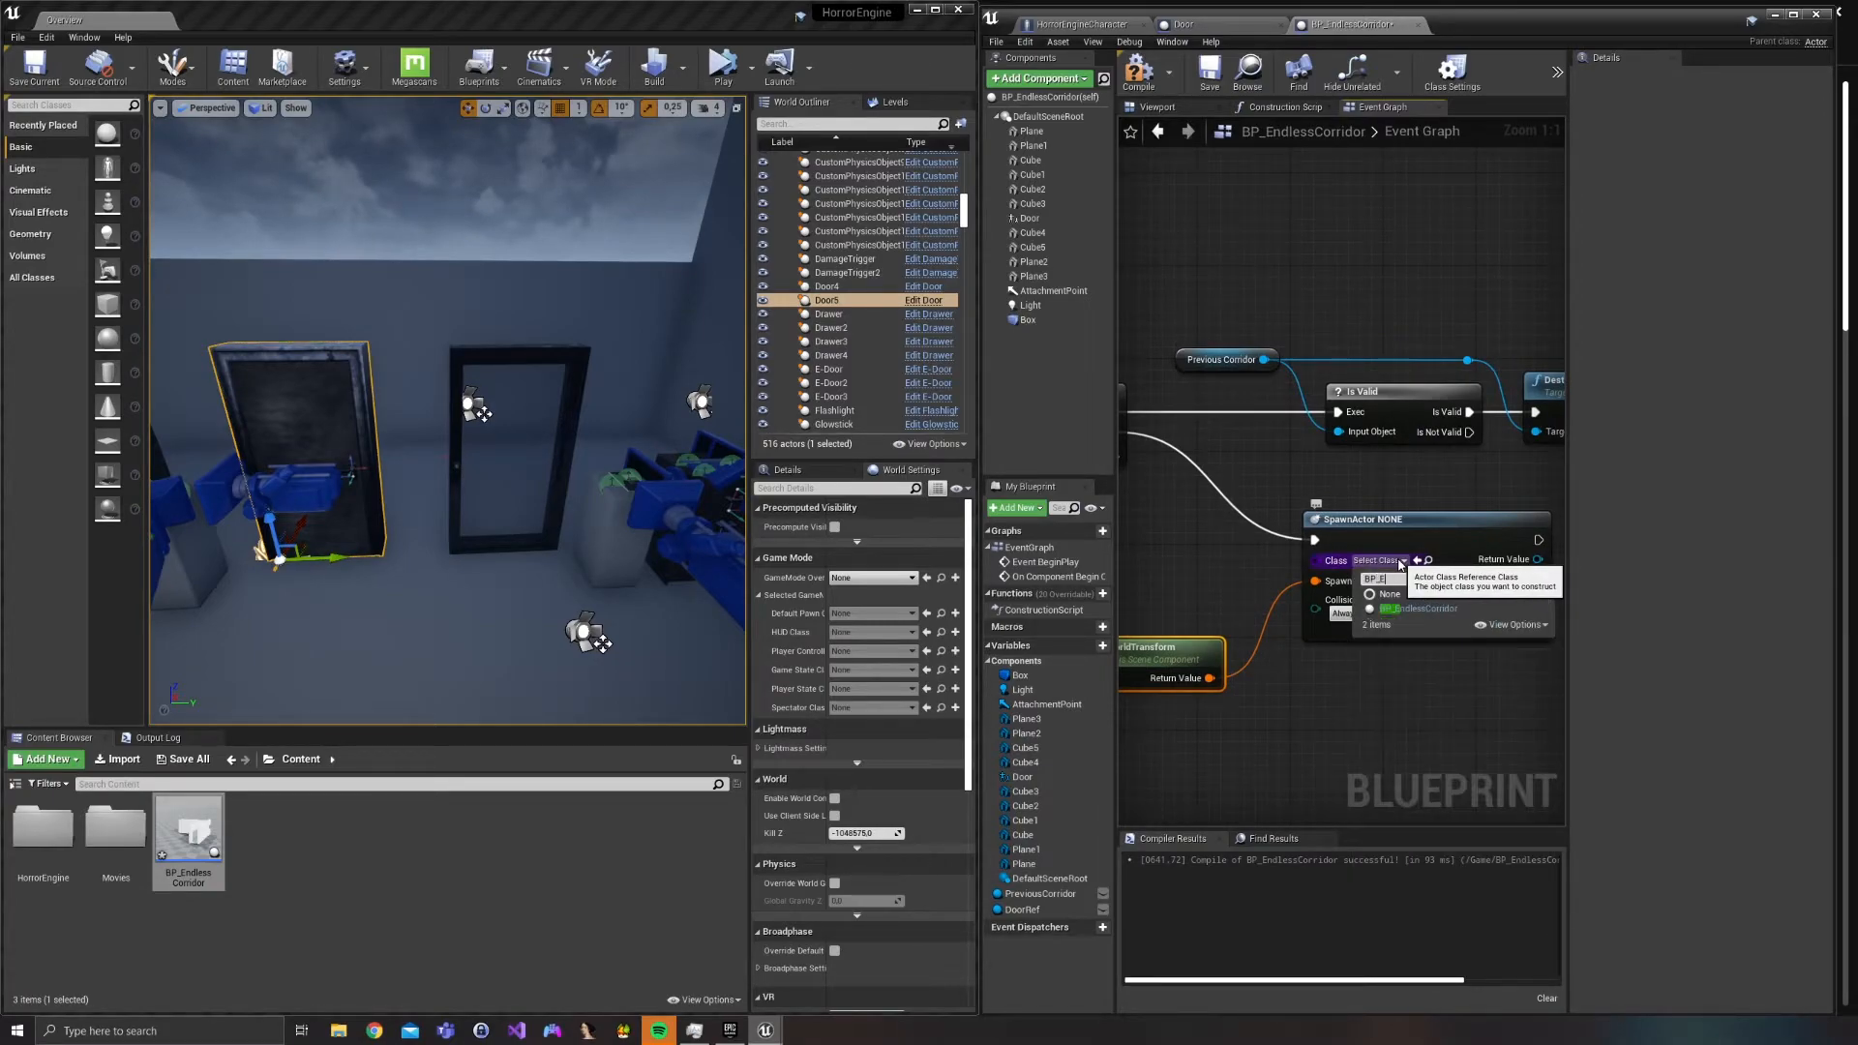
click(1419, 608)
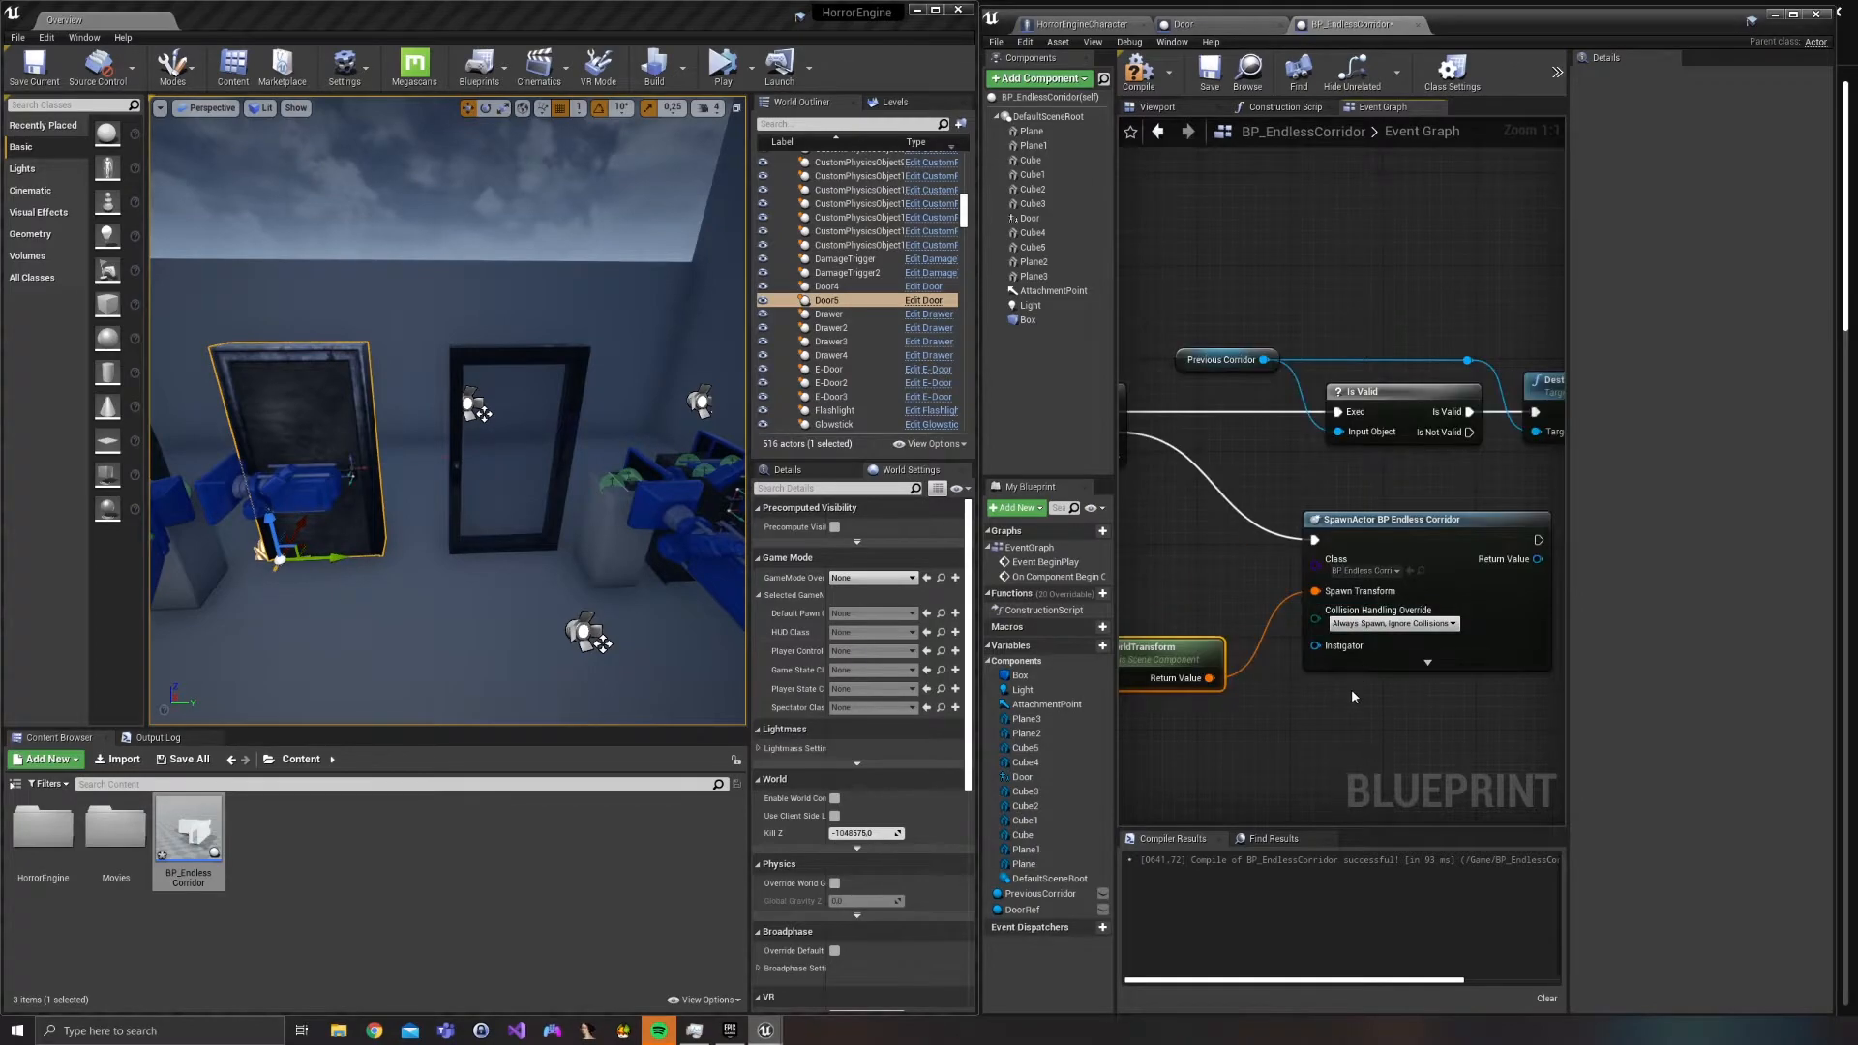
Arrange AttachmentPoint and GetWorldTransform in a row beside the SpawnActor node and straighten their connections.
drag(1361, 515, 1357, 480)
right_drag(1234, 679, 1360, 682)
drag(1287, 646, 1336, 537)
right_drag(1164, 743, 1235, 727)
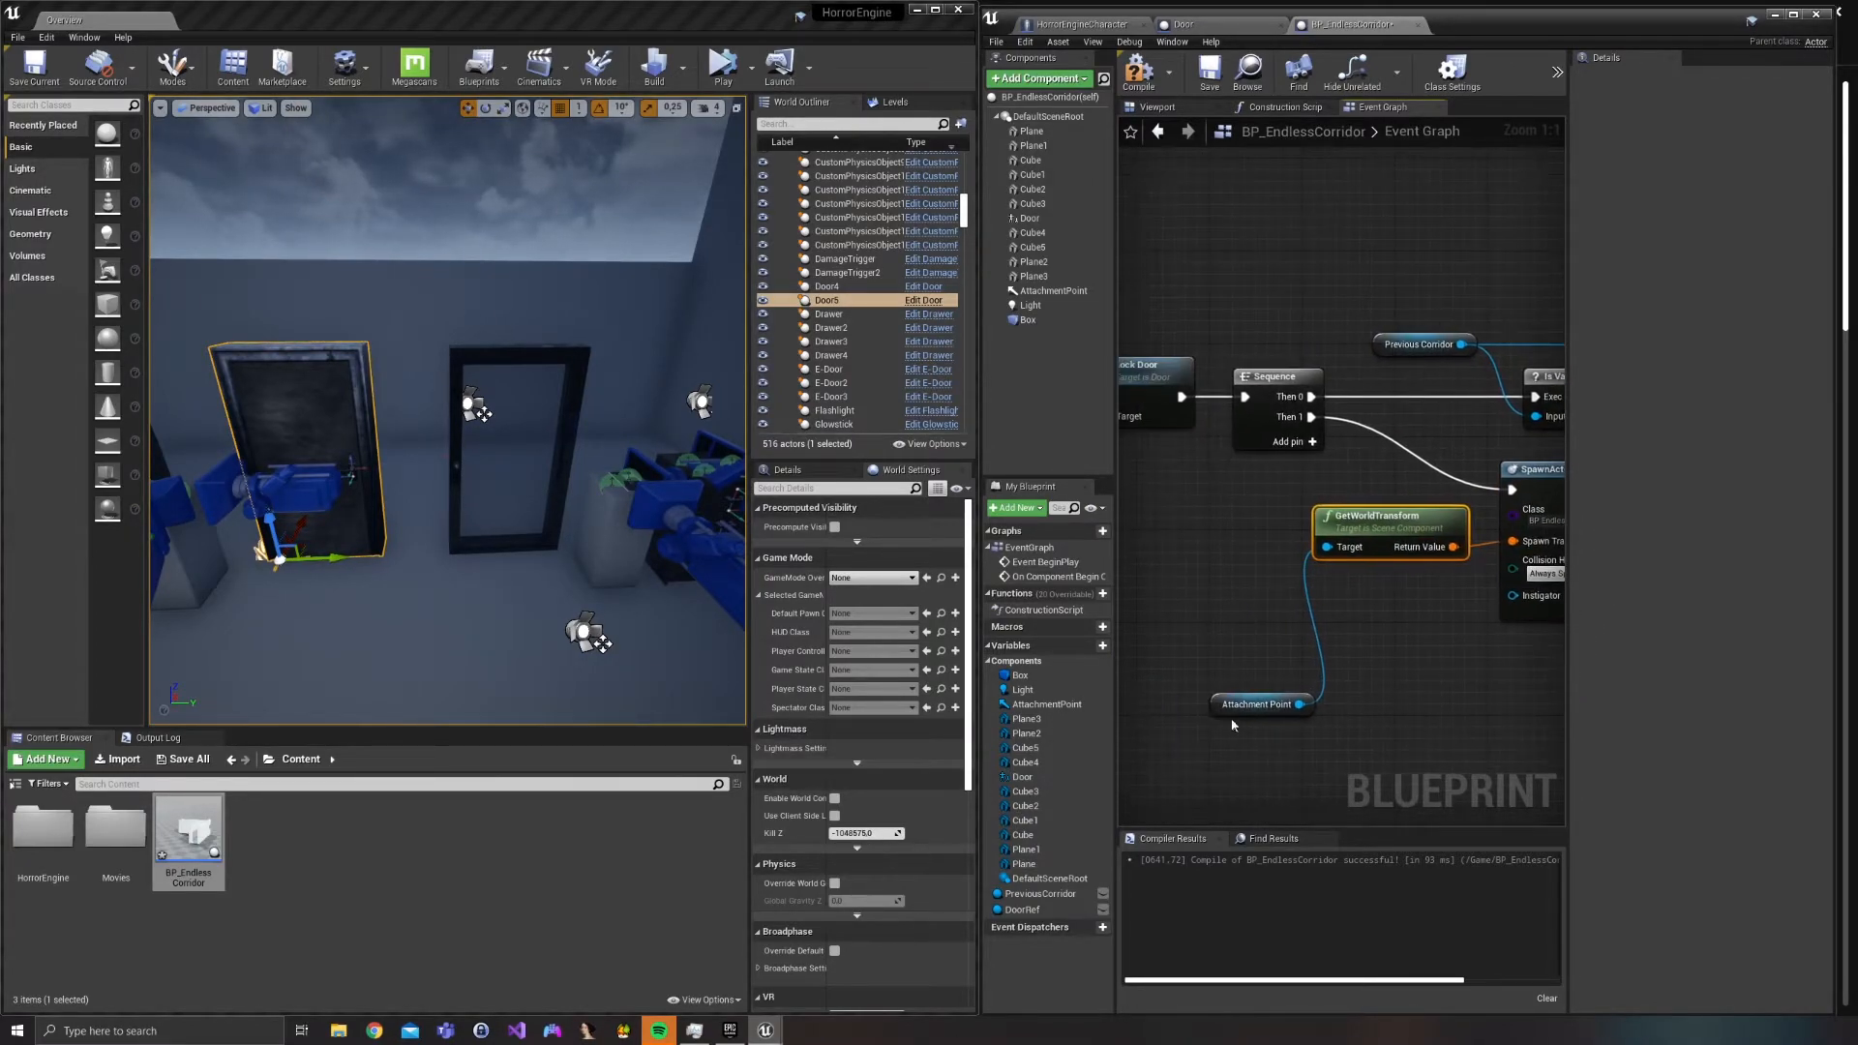
drag(1248, 704, 1240, 542)
drag(1543, 675, 1214, 513)
key(q)
click(1405, 592)
drag(1390, 594, 1262, 528)
drag(1401, 512, 1425, 515)
drag(1529, 672, 1210, 523)
key(q)
click(1381, 684)
Compile the BP_EndlessCorridor blueprint with the new spawn logic.
right_drag(1439, 651, 1215, 576)
scroll(1289, 609, down, 2)
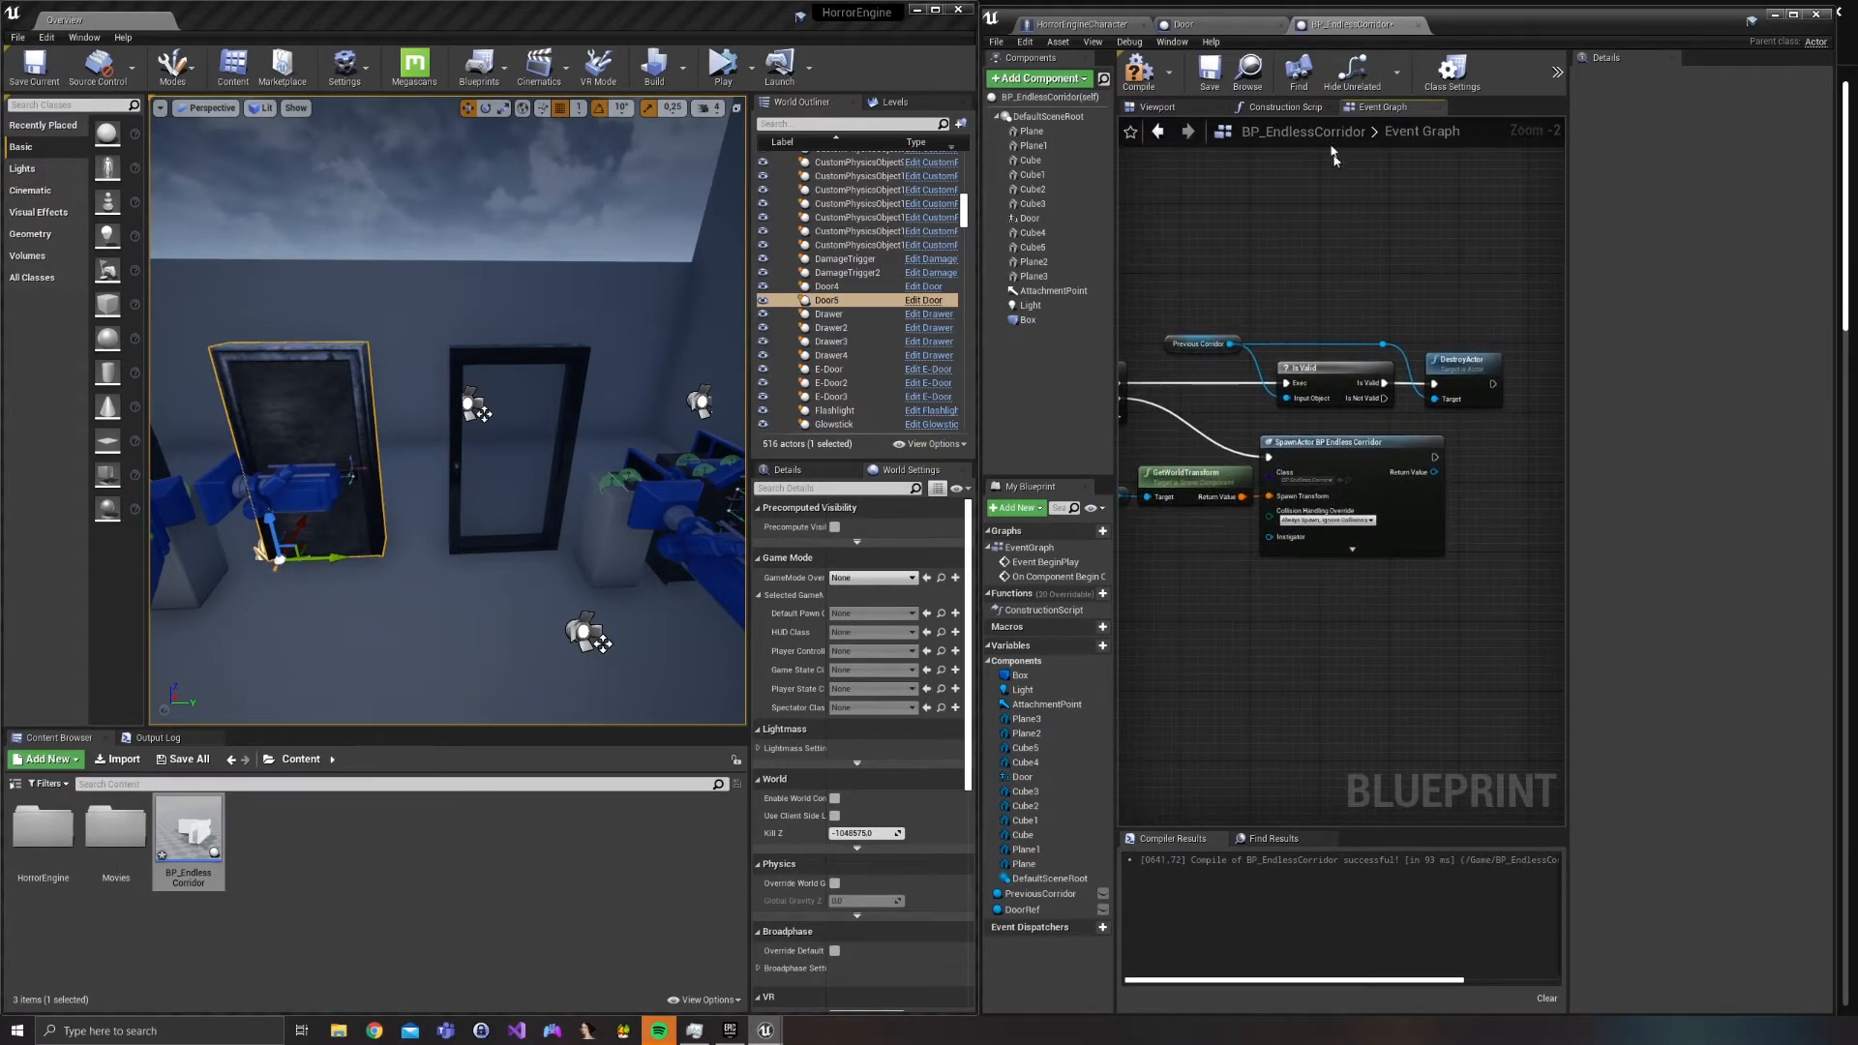
click(1139, 70)
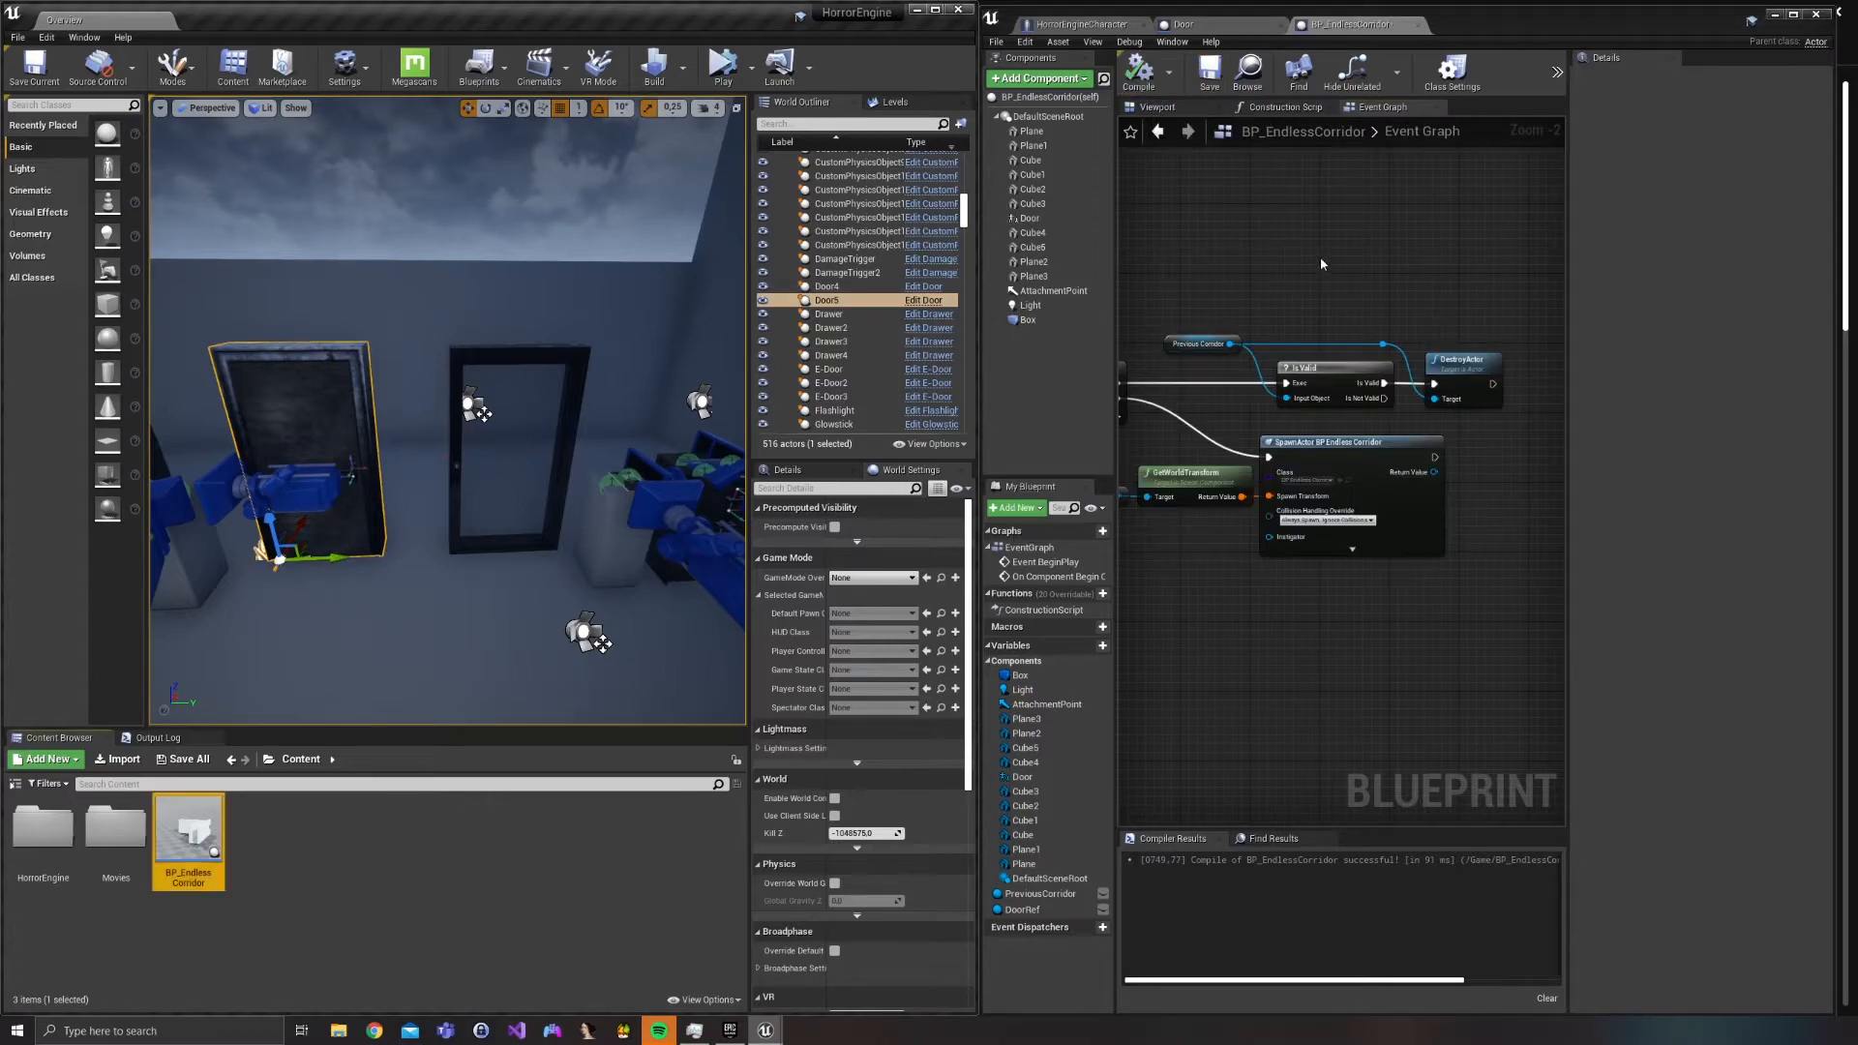
Create a new level named CorridorLevel in the Content folder and open it.
right_drag(1320, 257, 1316, 320)
scroll(1333, 367, down, 5)
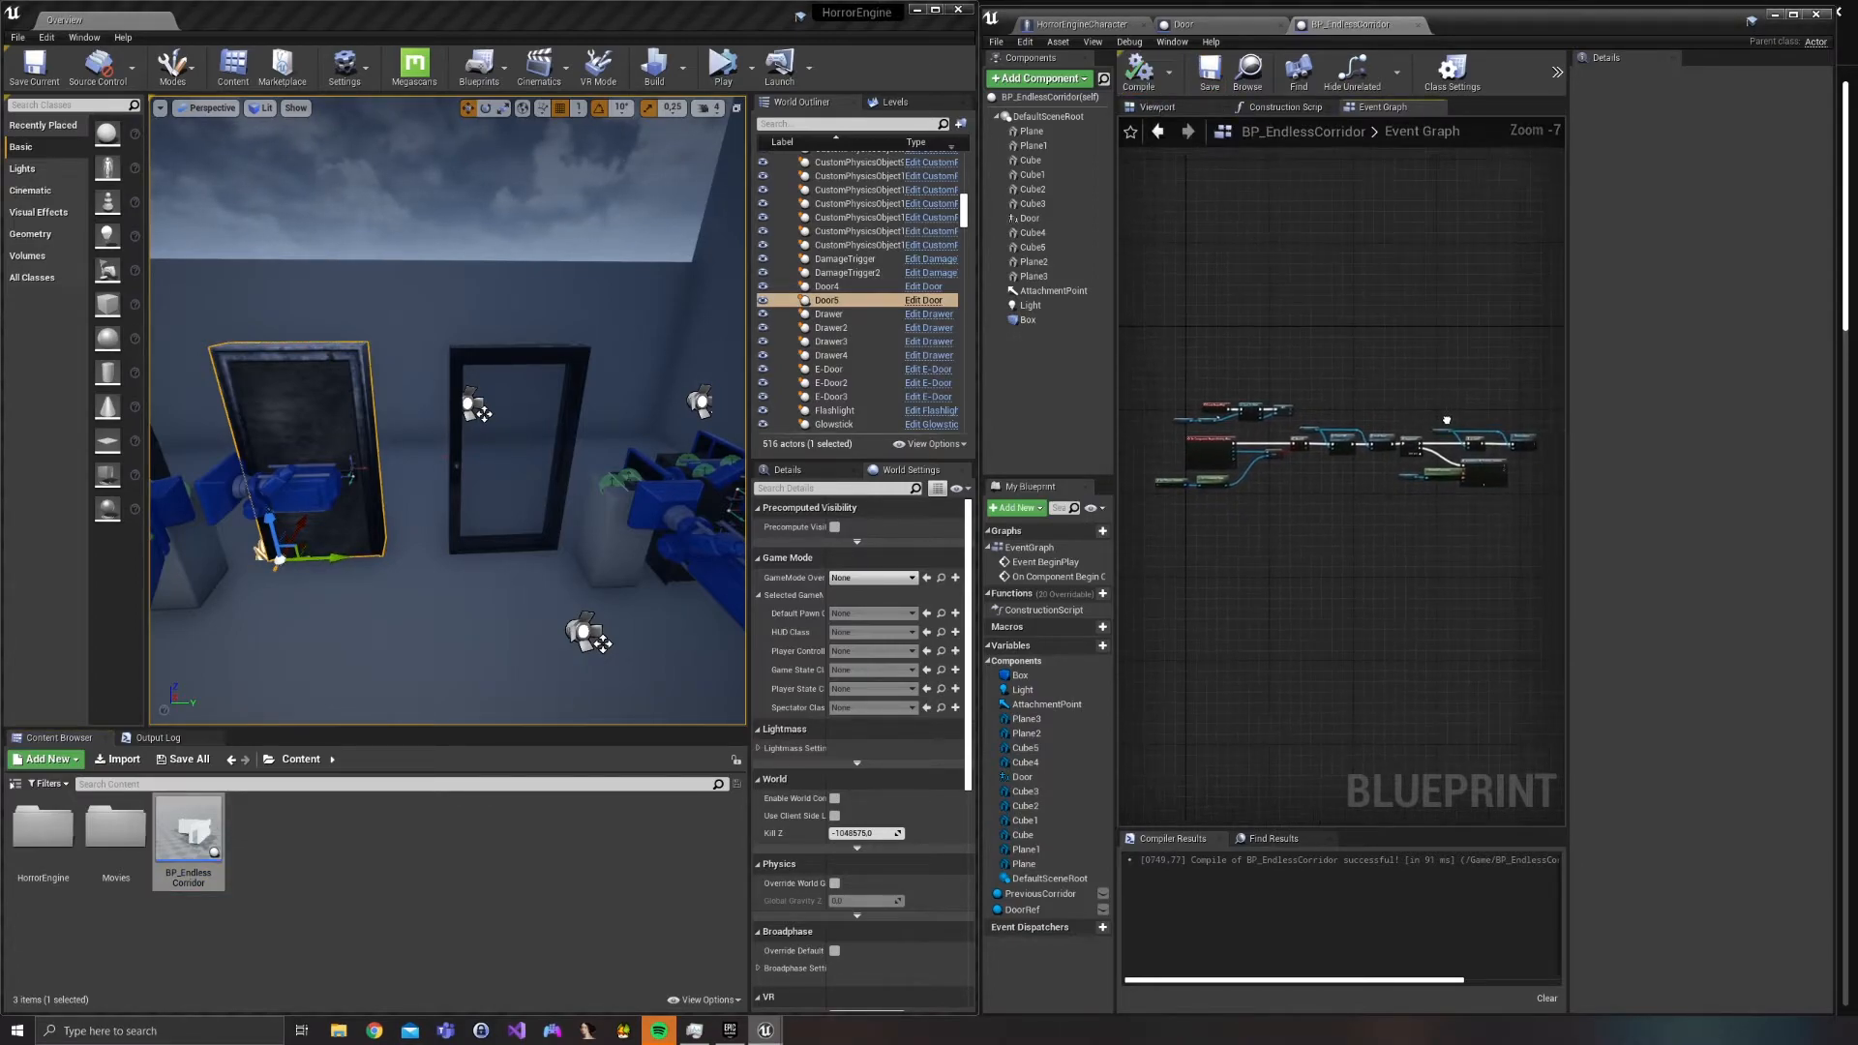
right_drag(387, 508, 534, 510)
click(306, 875)
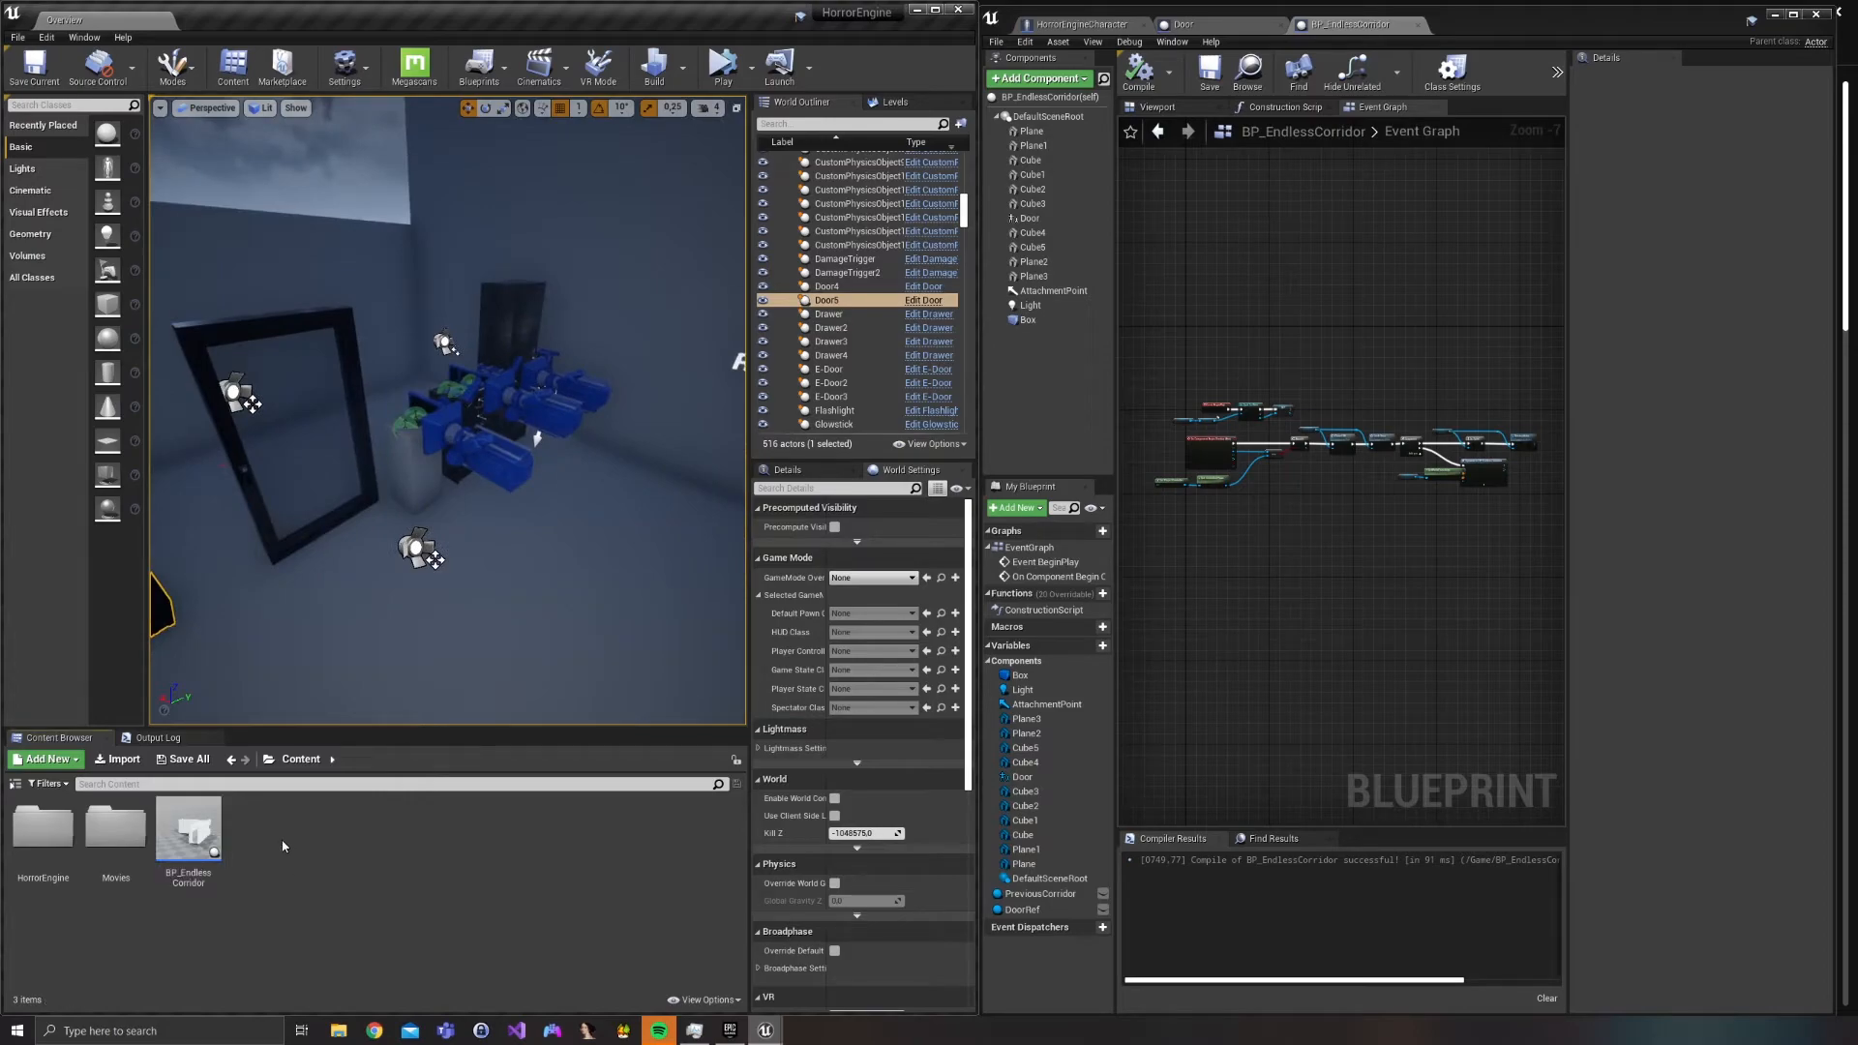
right_click(282, 840)
click(325, 491)
text(CorridorLevel)
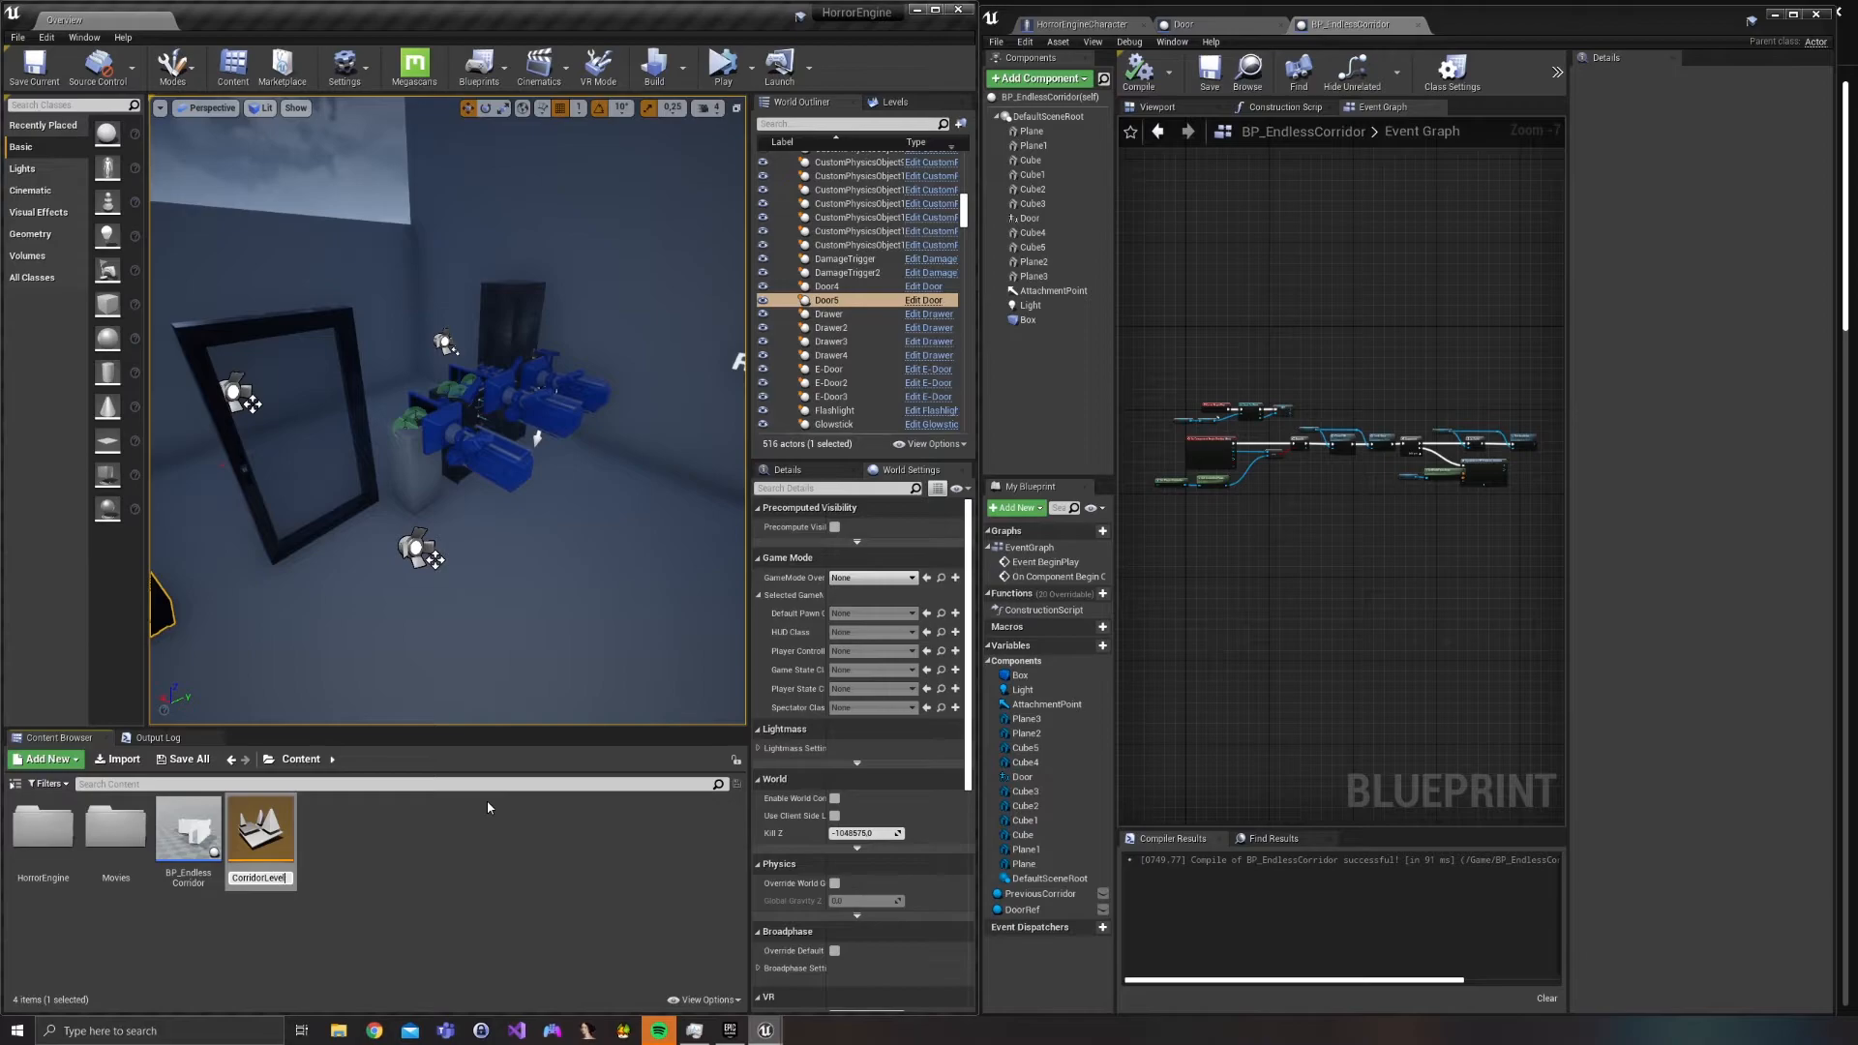
key(Return)
key(Return)
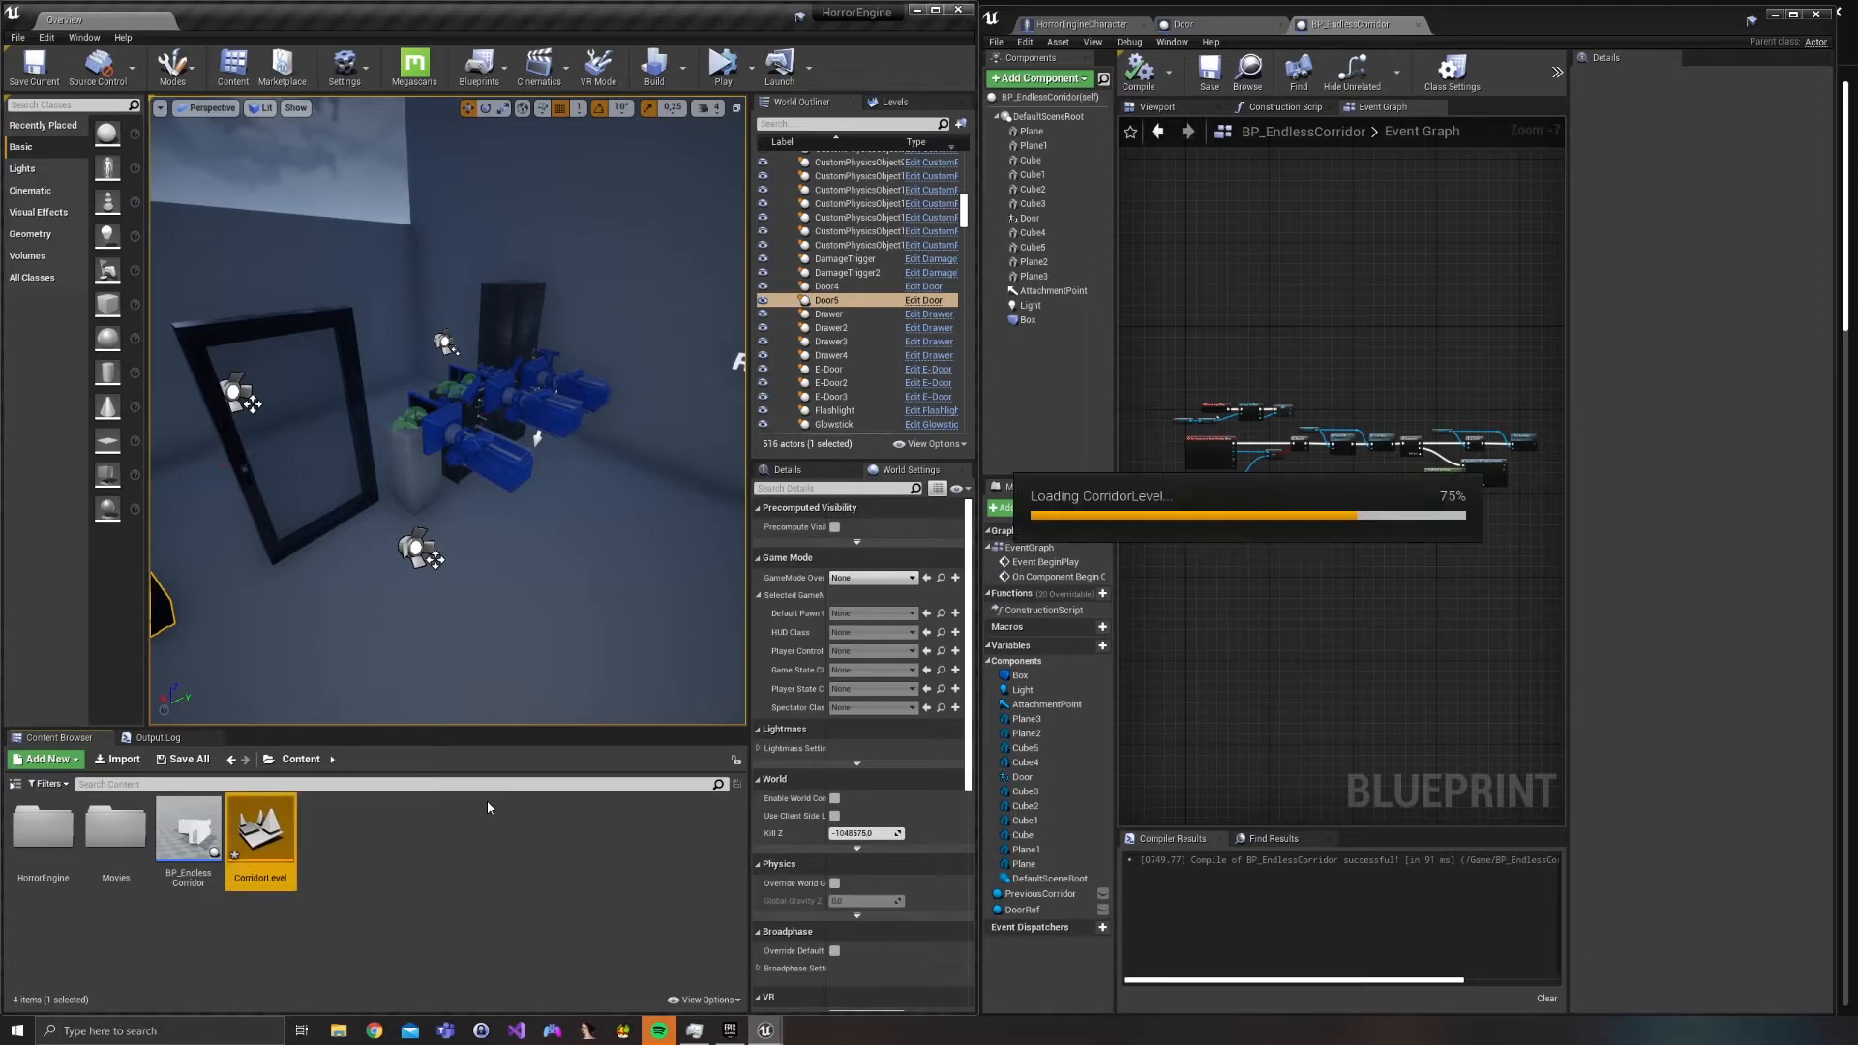
click(1318, 649)
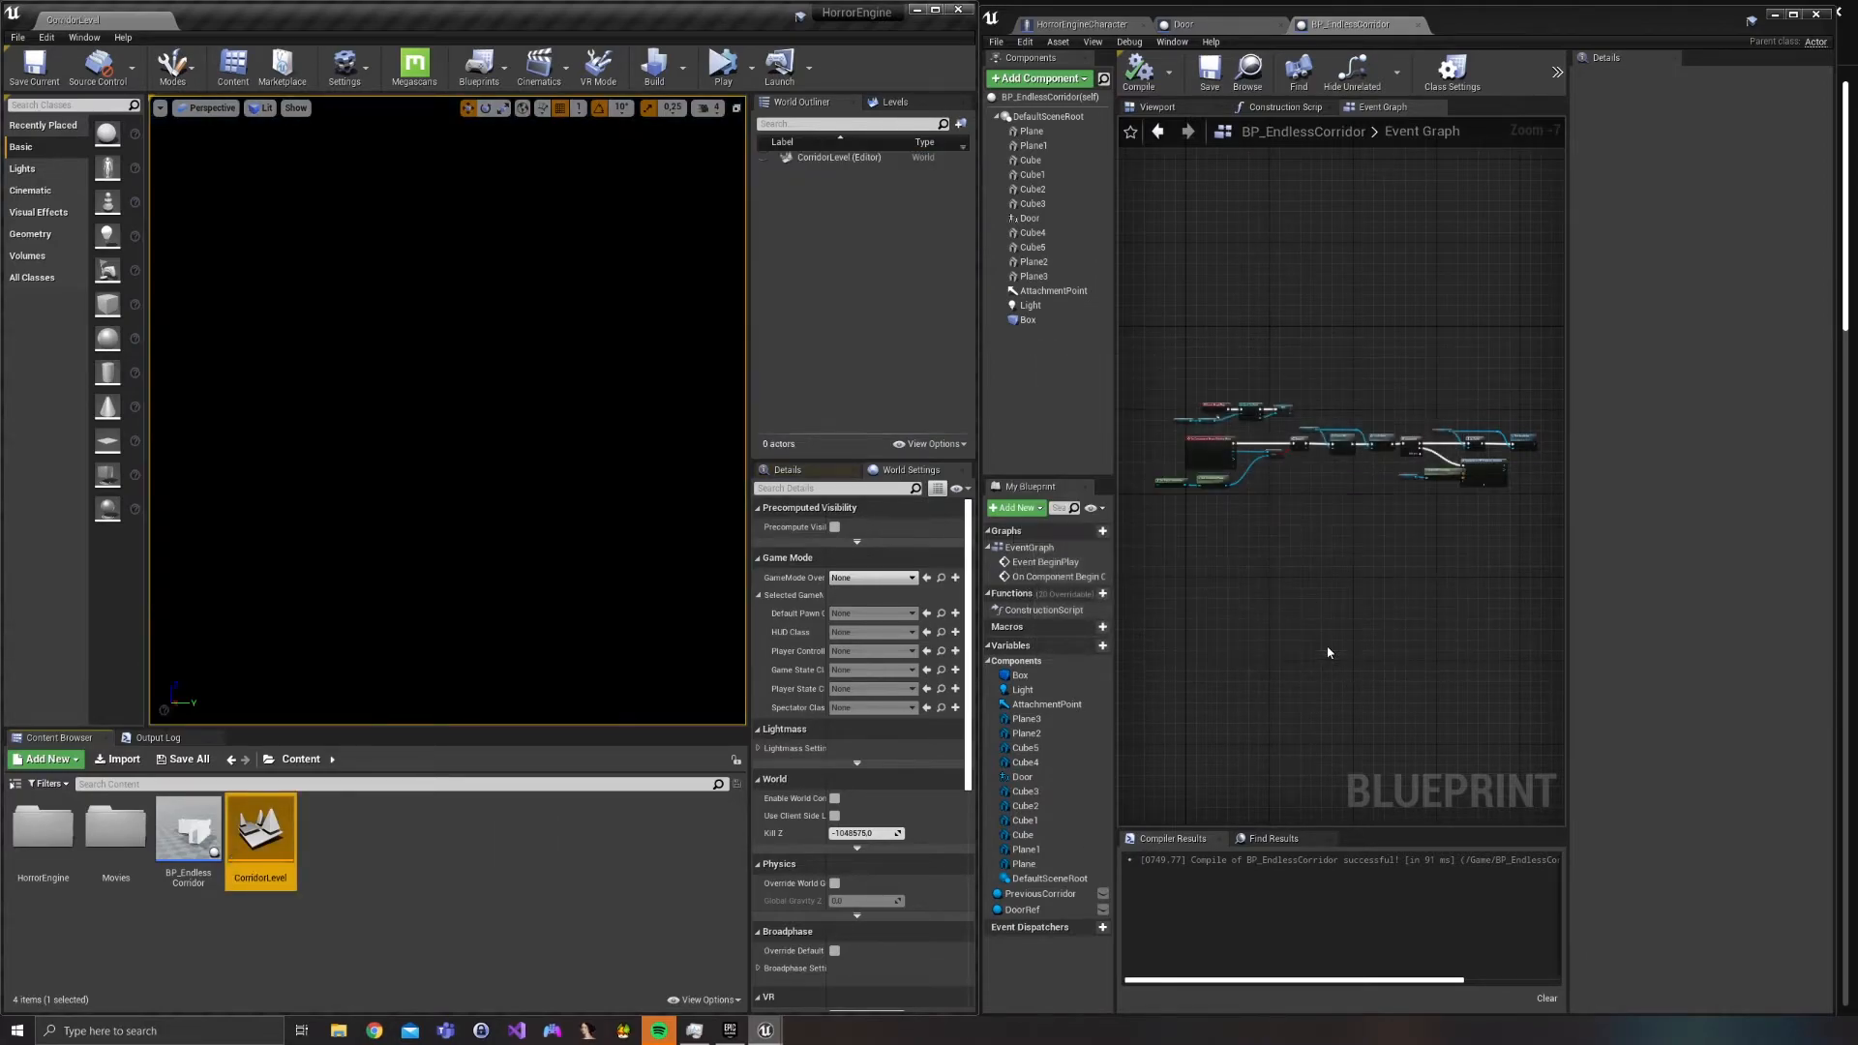
Find the EngineSky folder in the engine content and place BP_Sky_Sphere in the level.
click(14, 783)
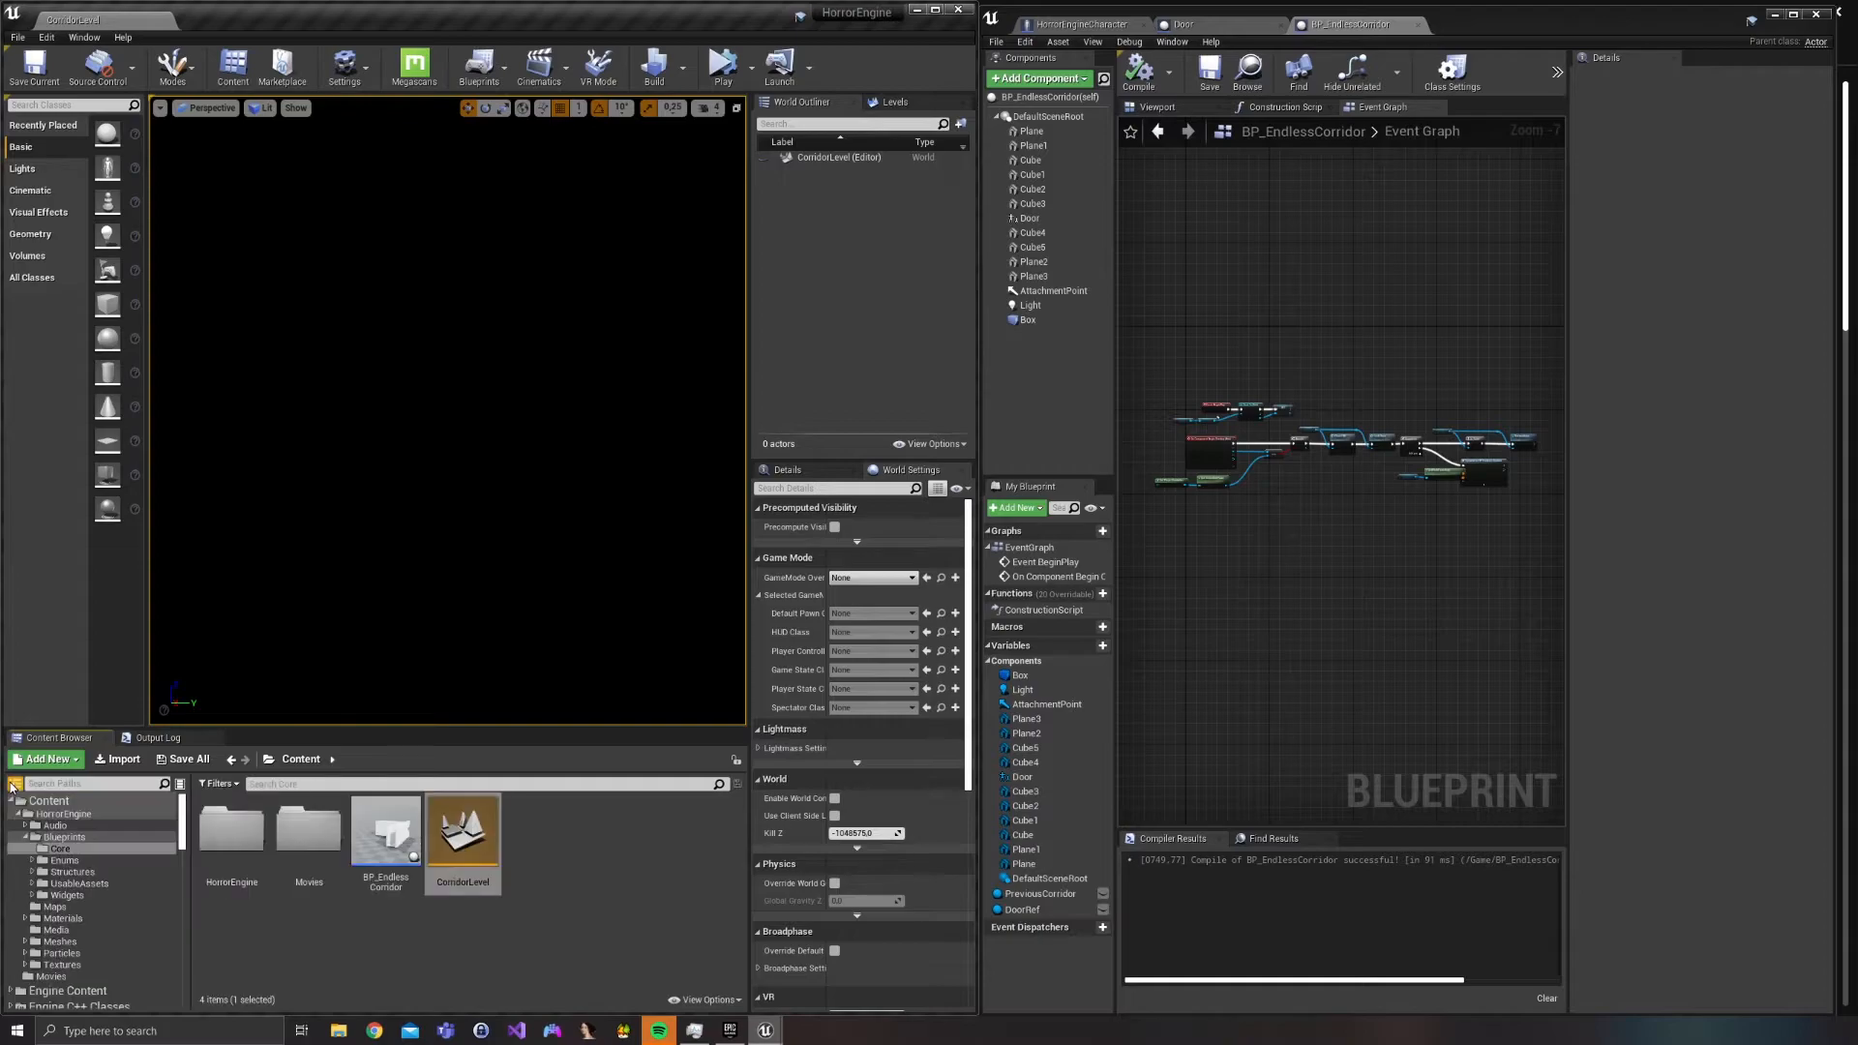
click(706, 1000)
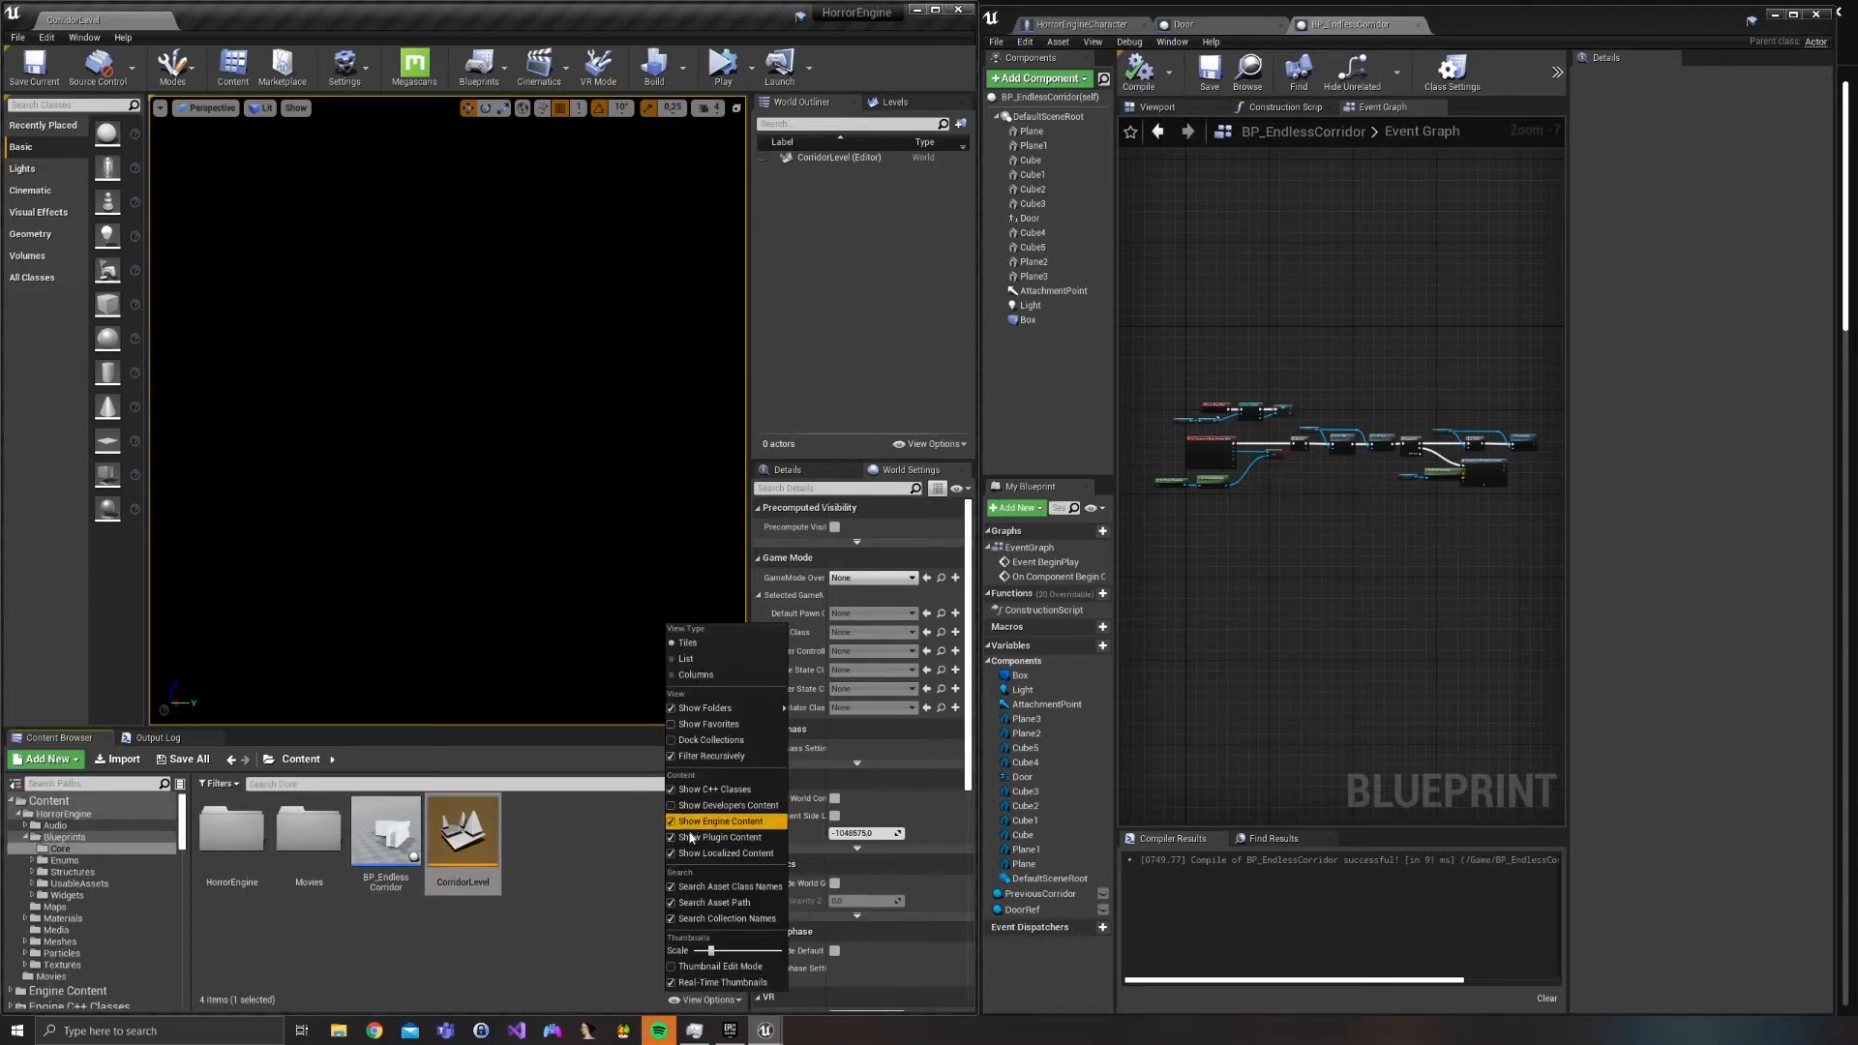
click(84, 783)
text(skys)
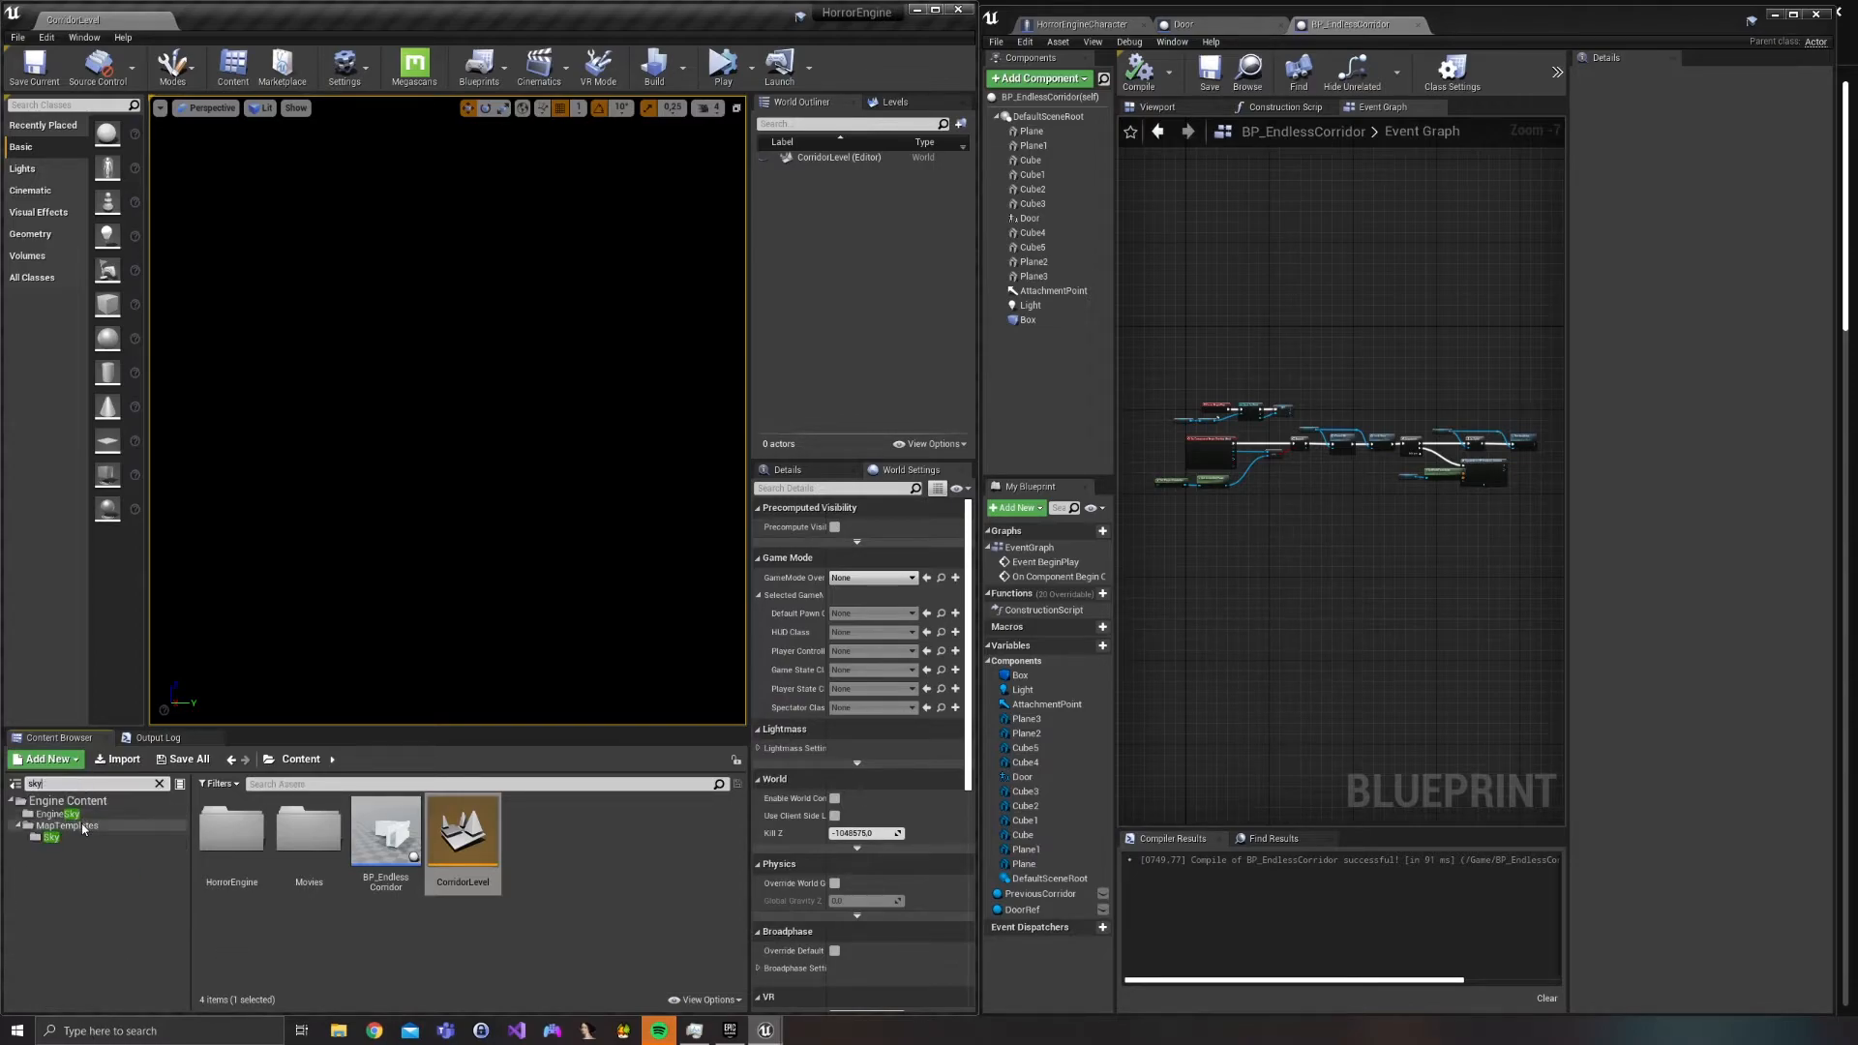
click(60, 814)
drag(238, 834, 442, 469)
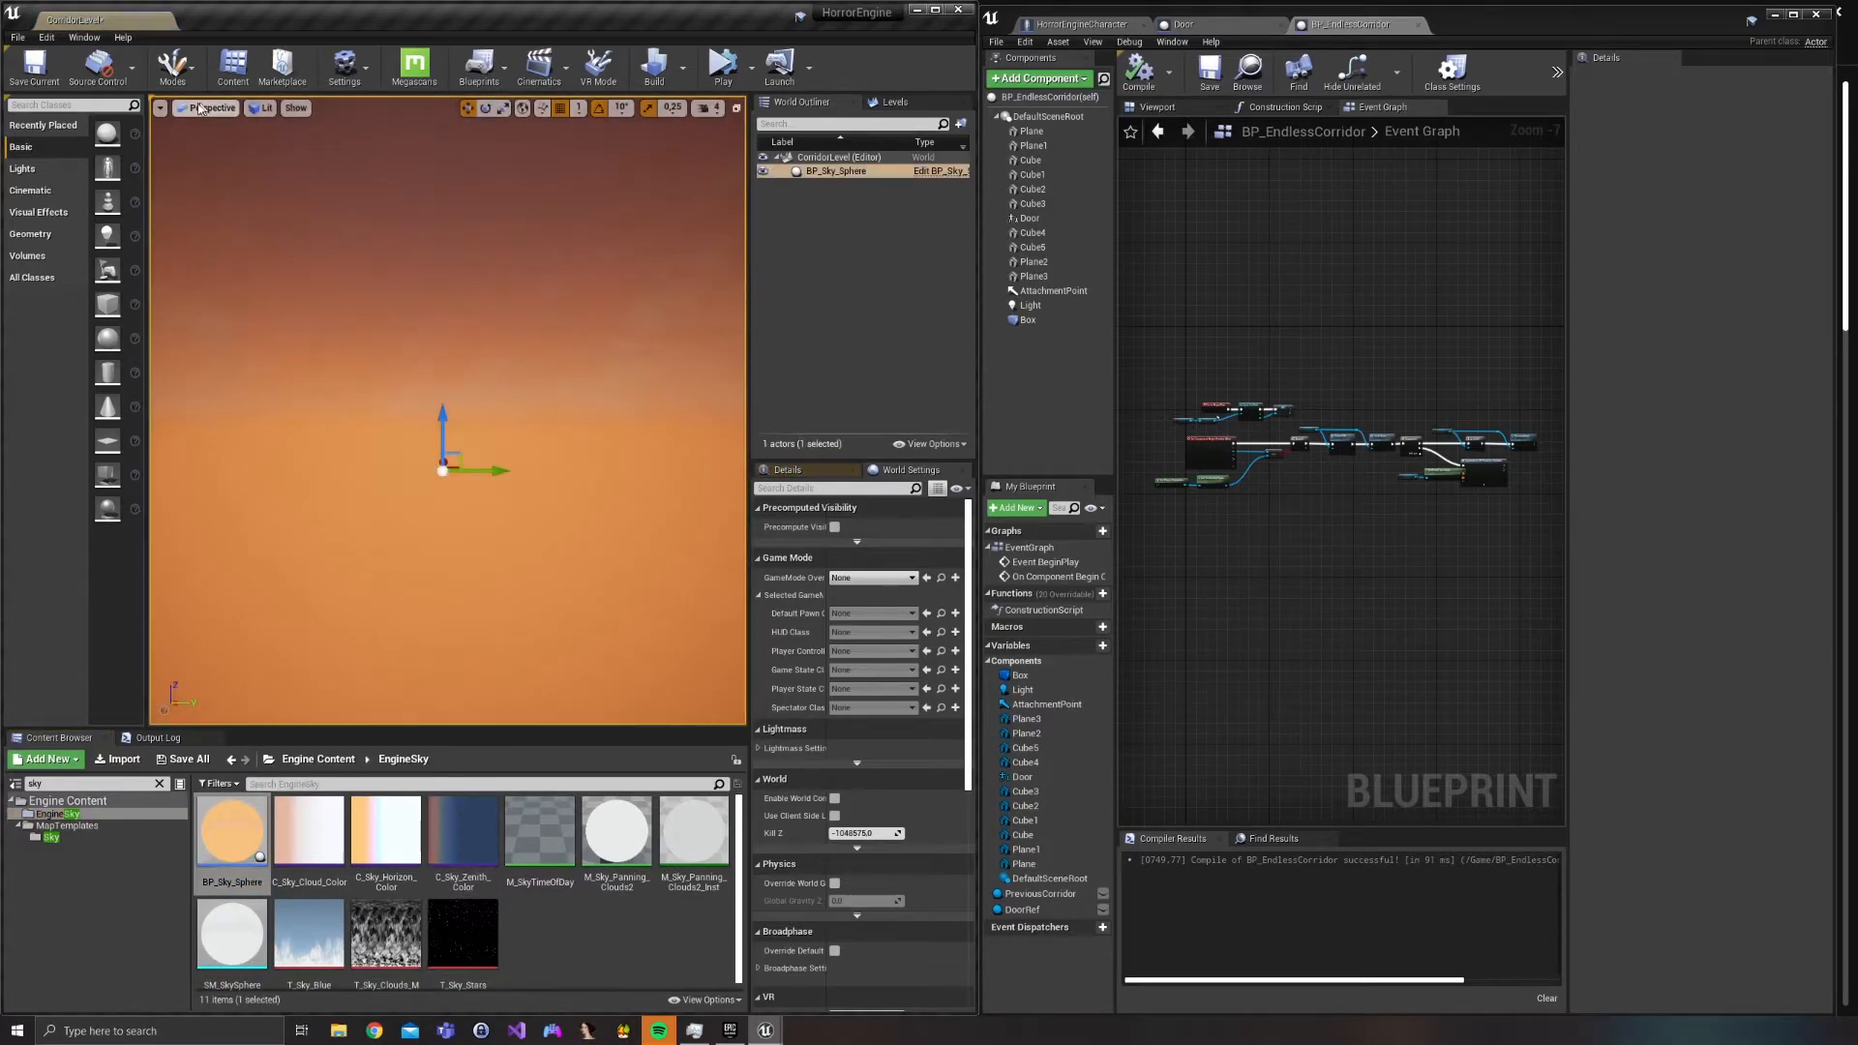
Add a Directional Light to the level and assign it as BP_Sky_Sphere's directional light.
click(100, 105)
text(direc)
drag(75, 133, 498, 442)
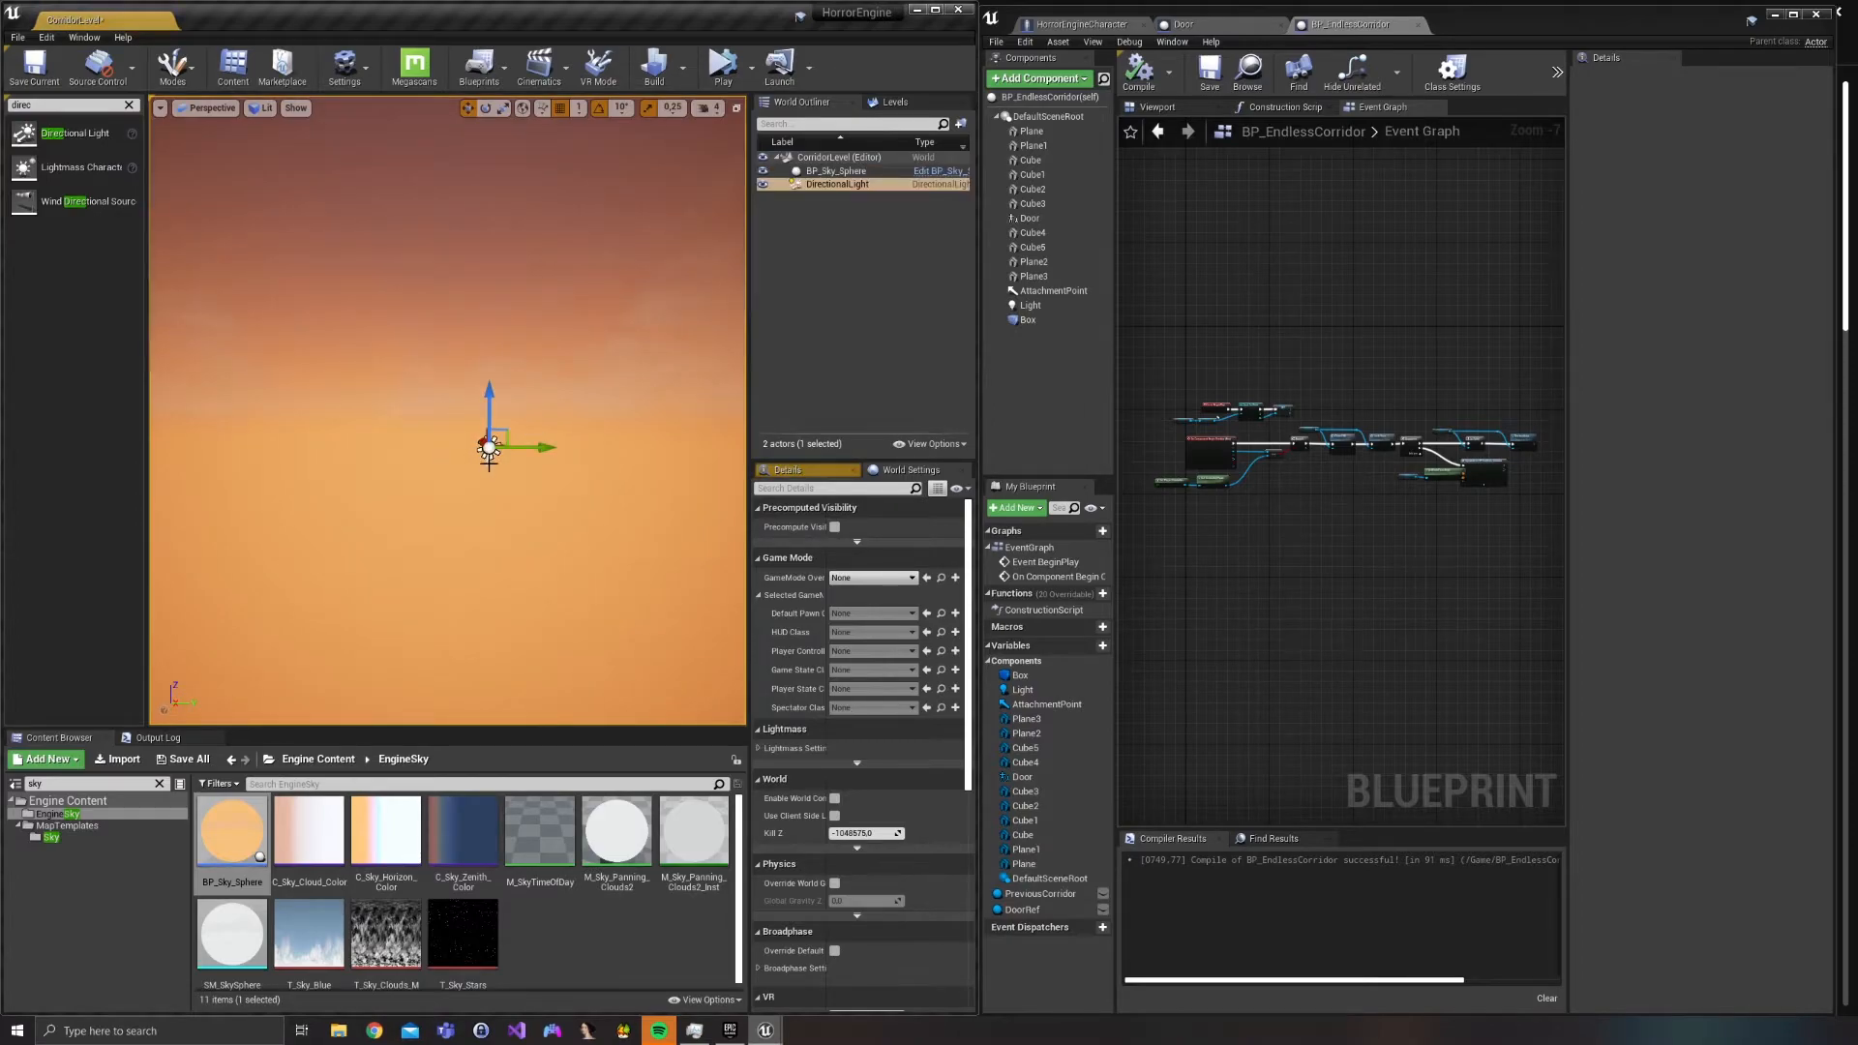
click(837, 171)
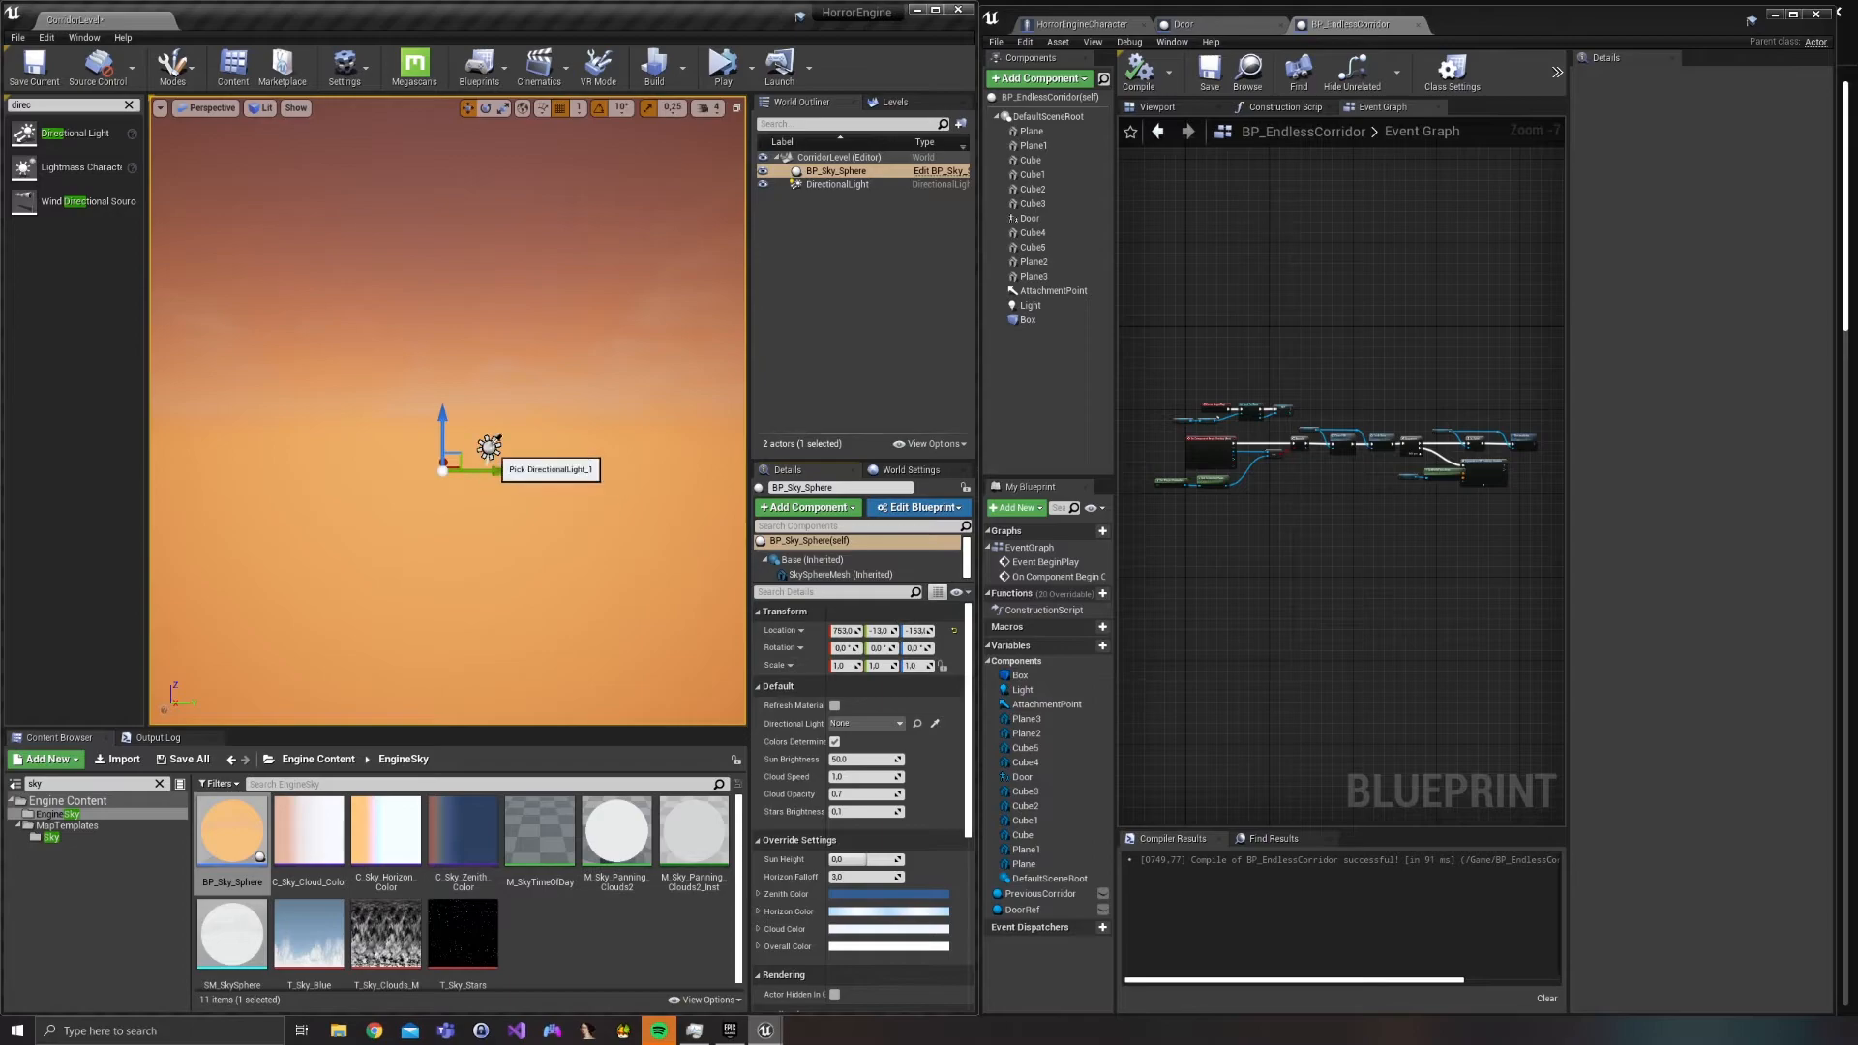
click(489, 447)
Tilt the directional light with the Rotate tool to change the sun's height.
key(w)
right_drag(489, 447, 495, 493)
click(521, 420)
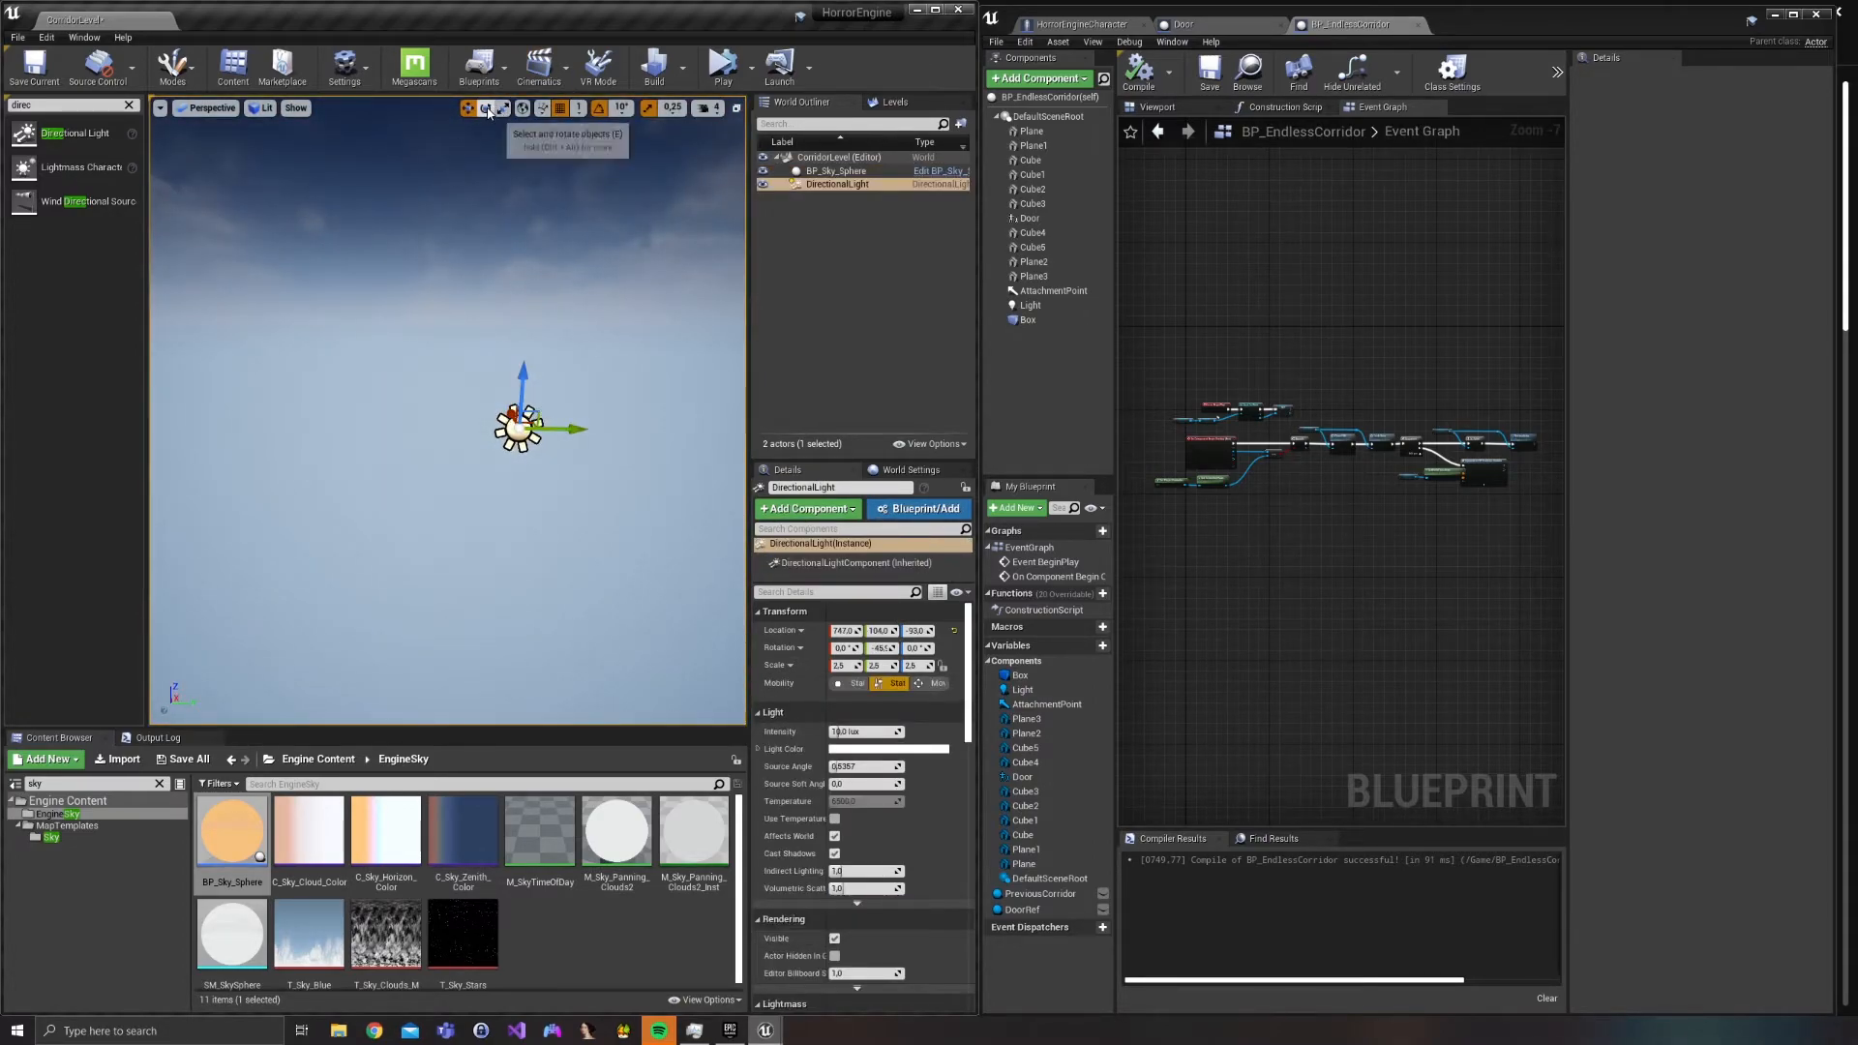
click(485, 107)
drag(530, 372, 535, 455)
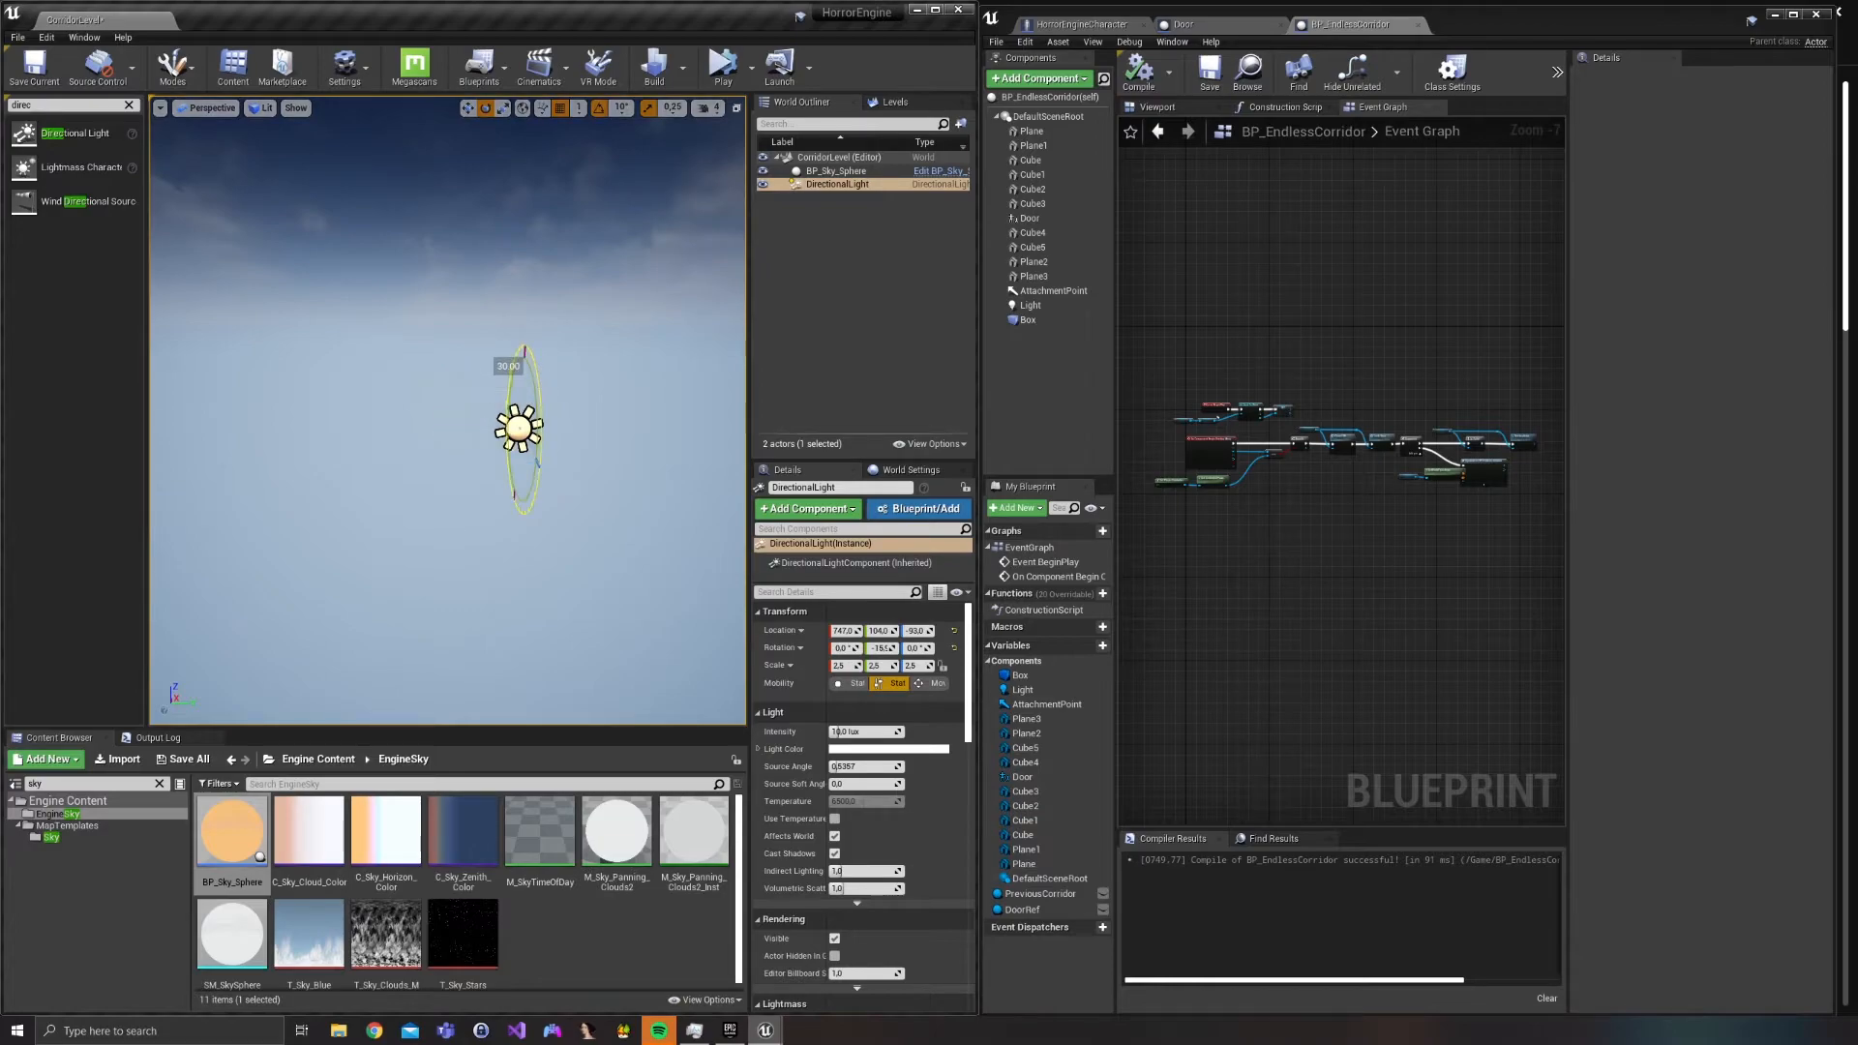
key(a)
right_drag(443, 306, 677, 306)
key(d)
right_drag(443, 306, 232, 302)
Turn the directional light to a Y rotation of 84° and refresh BP_Sky_Sphere's material for a night sky.
click(836, 172)
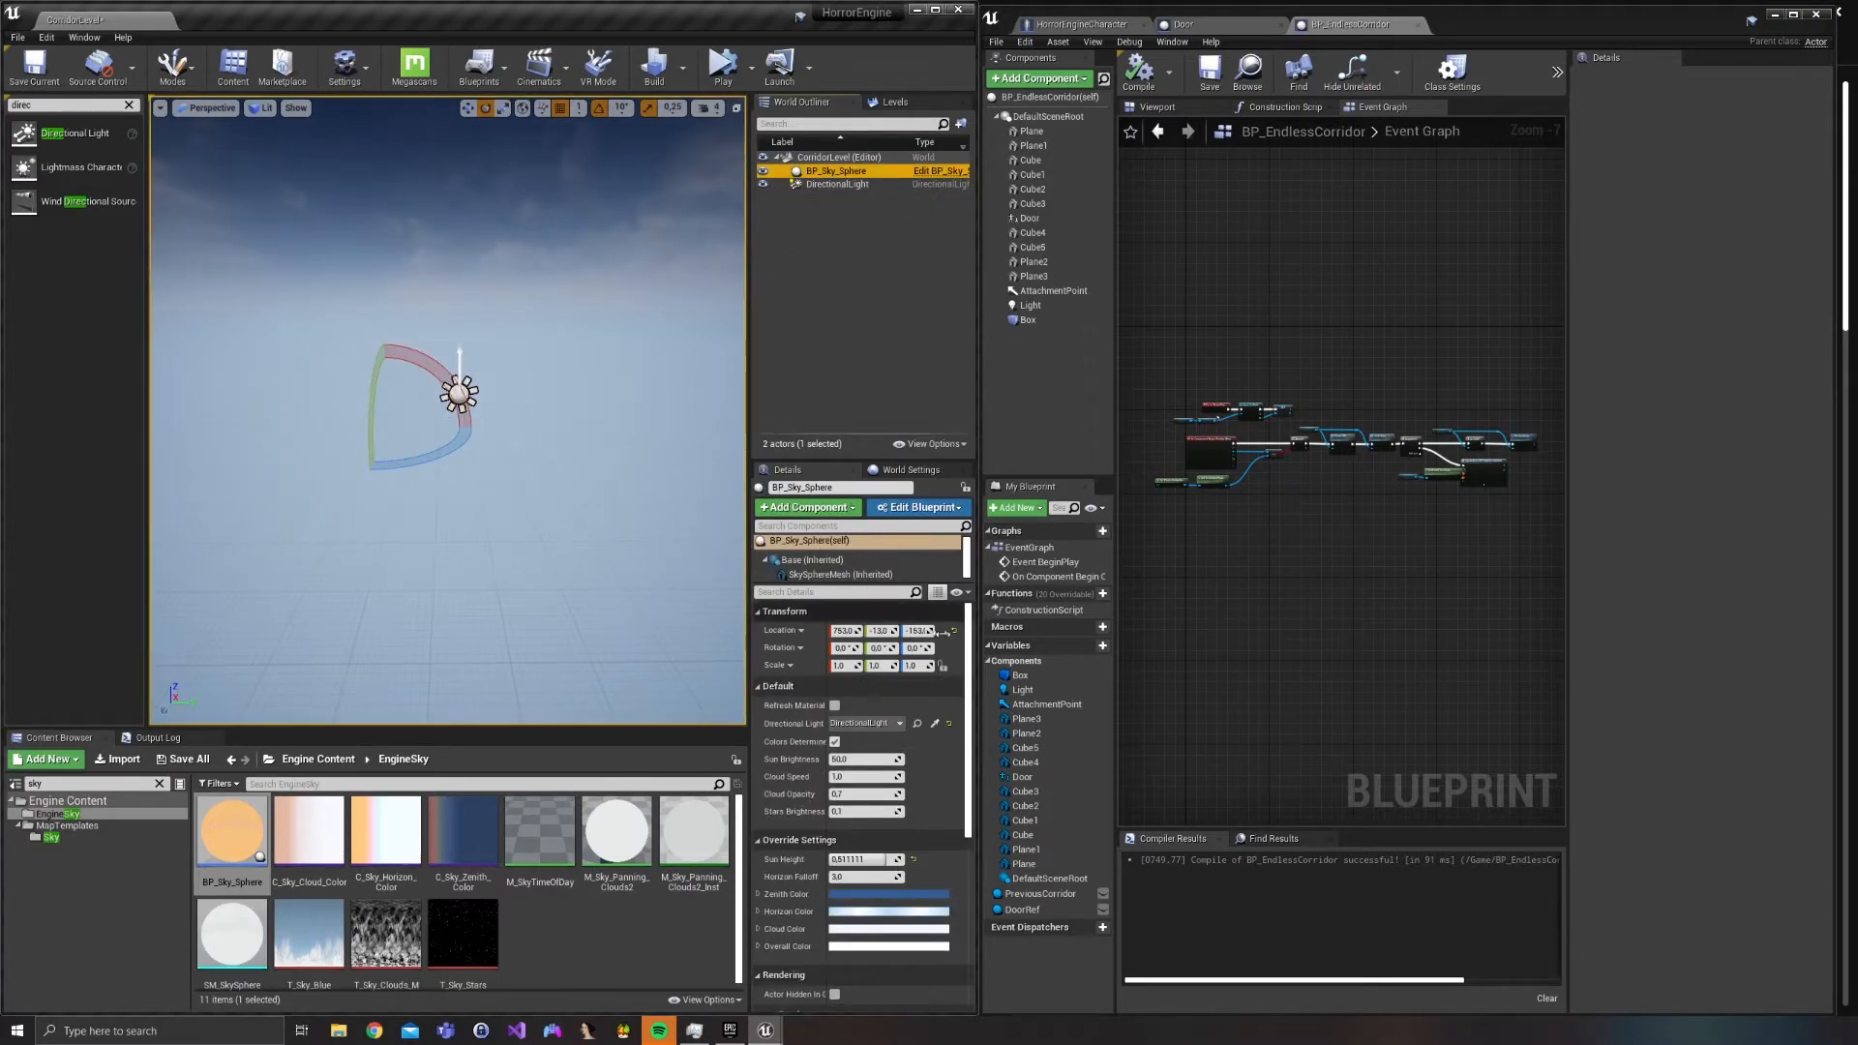
click(836, 707)
mouse_move(436, 450)
right_down()
mouse_move(513, 247)
mouse_move(542, 242)
mouse_move(537, 338)
mouse_move(448, 457)
right_up()
click(411, 489)
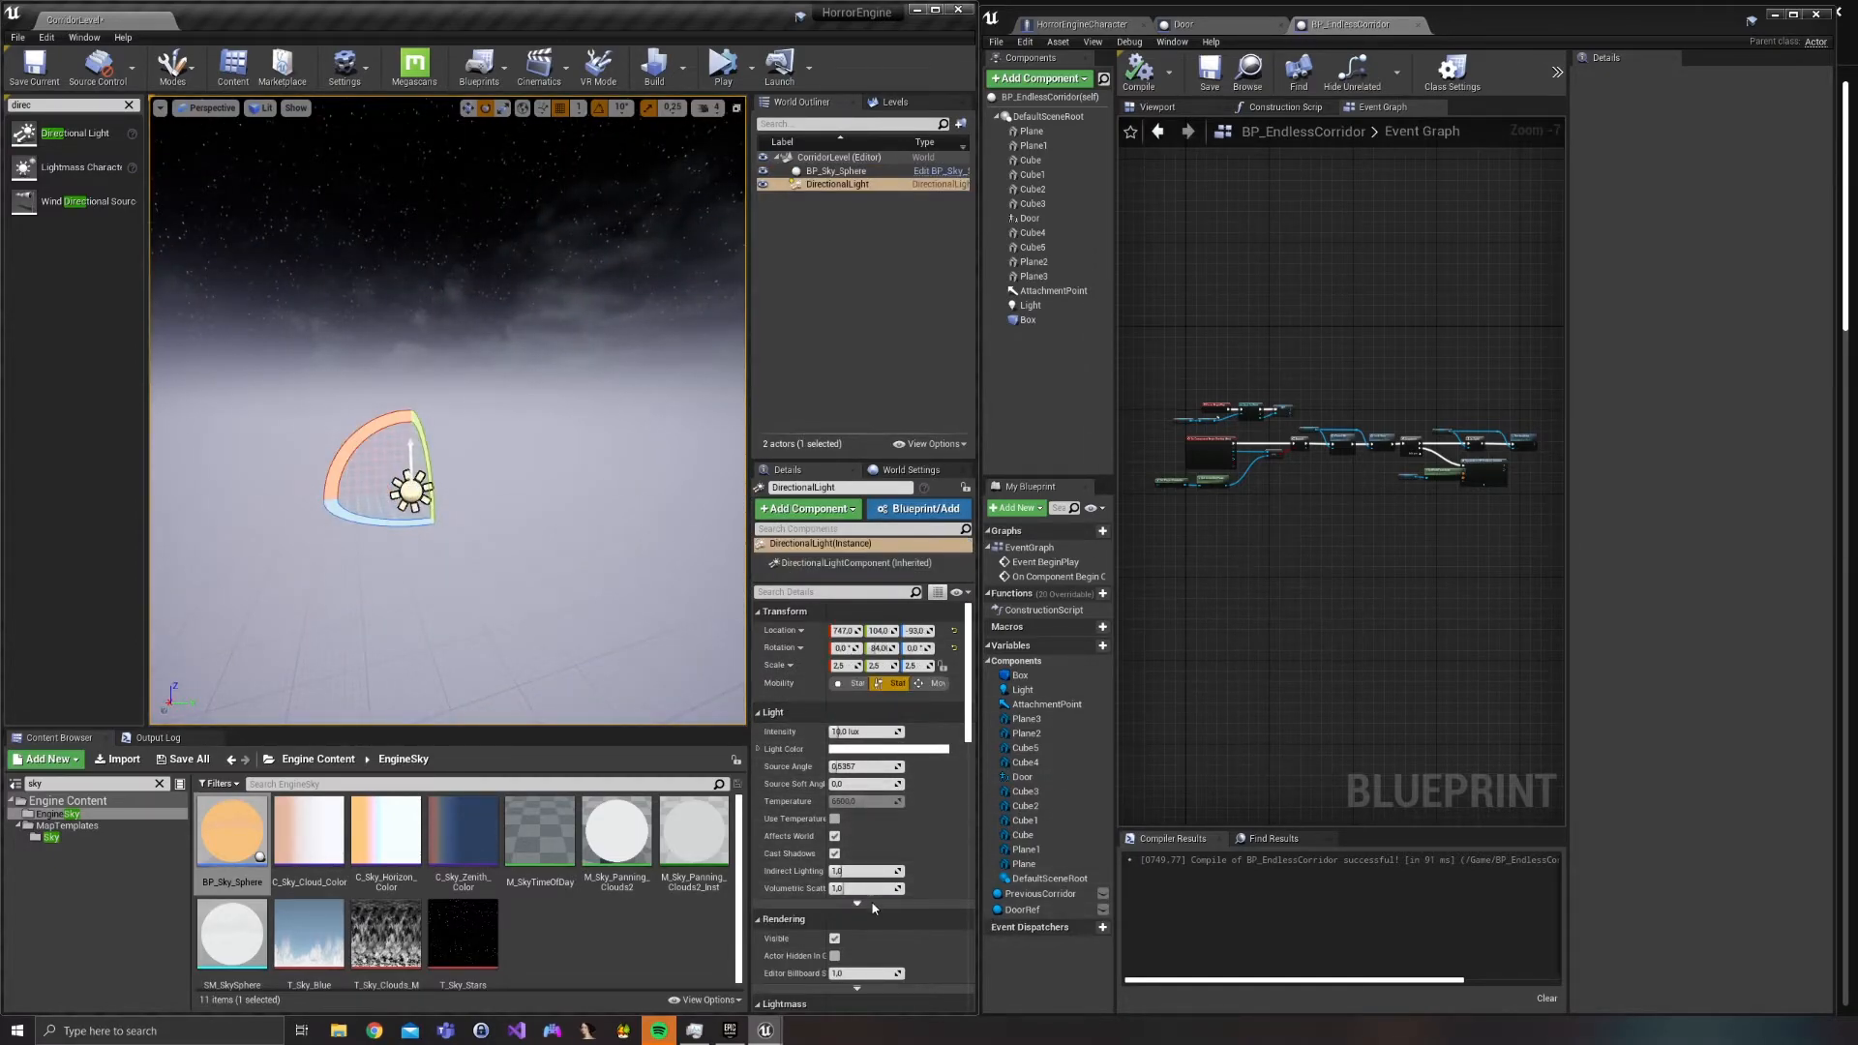
Set the directional light's intensity to 2.0 lux and the sky sphere's Sun Brightness to 10 and Stars Brightness to 0.05.
scroll(895, 864, down, 1)
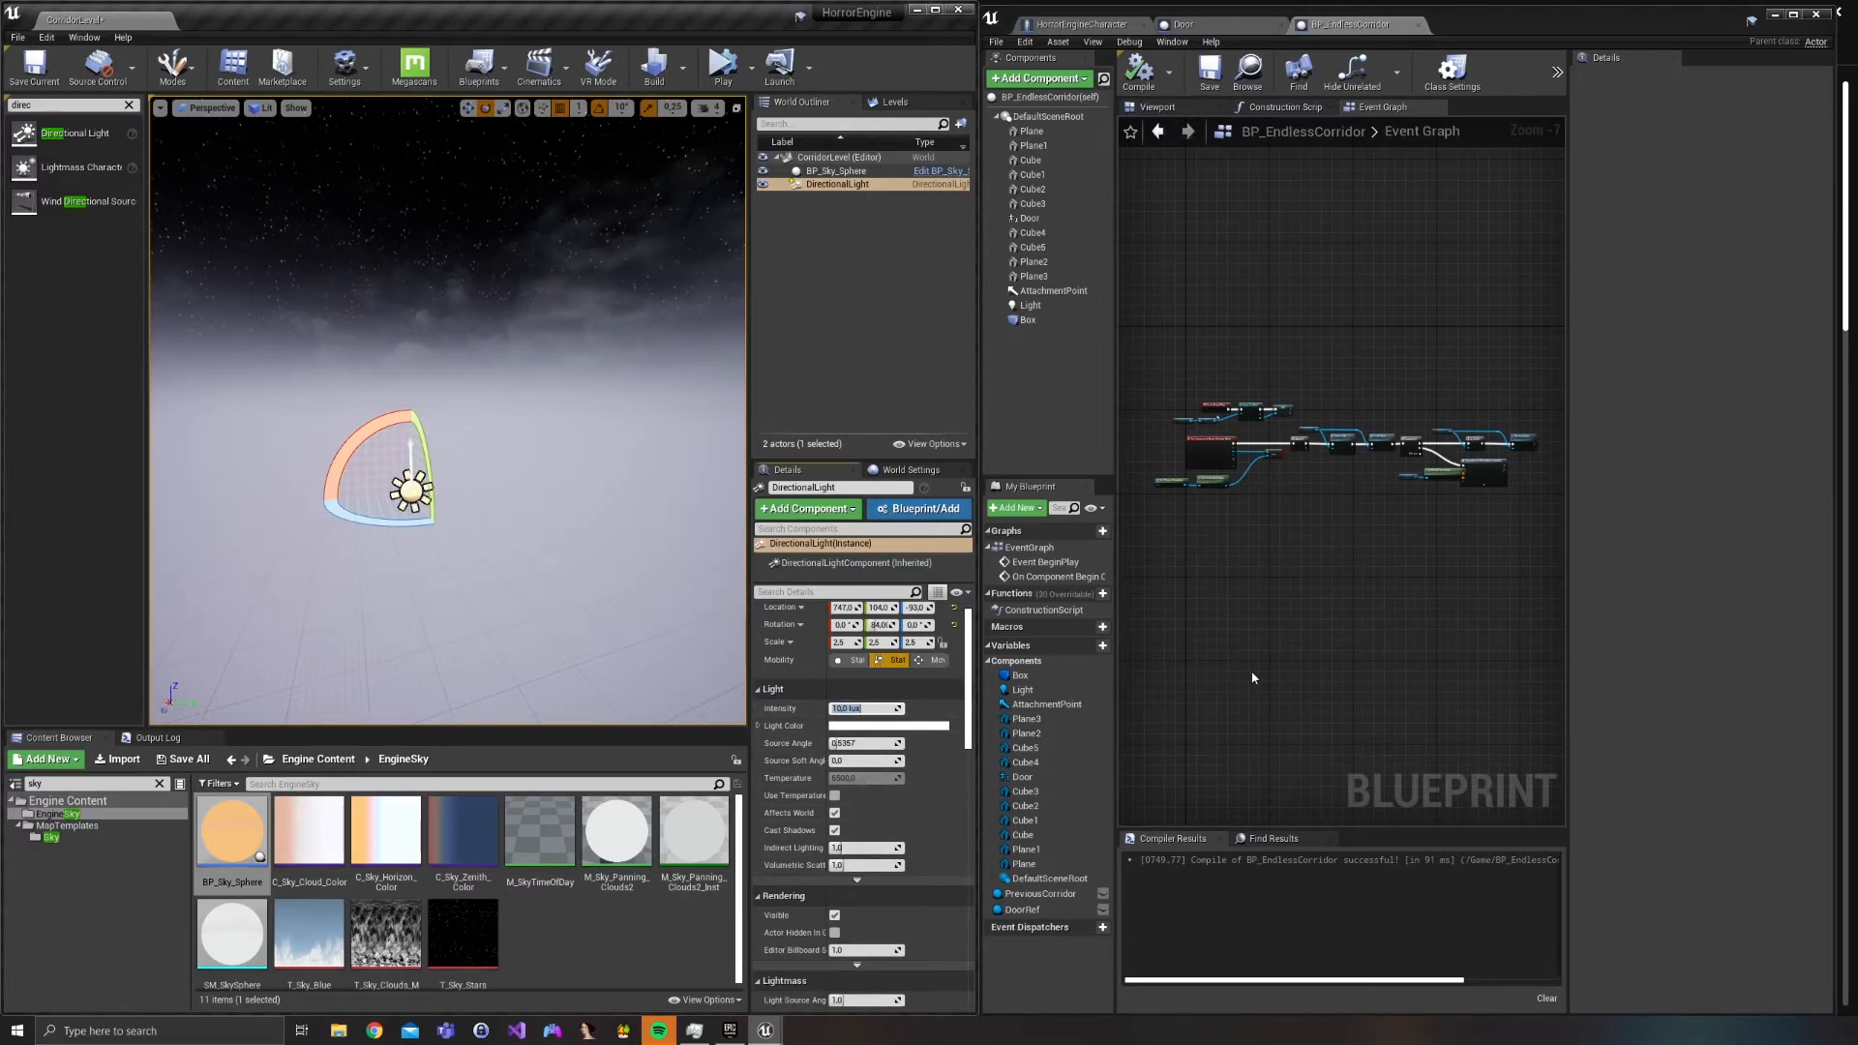
right_drag(598, 547, 583, 553)
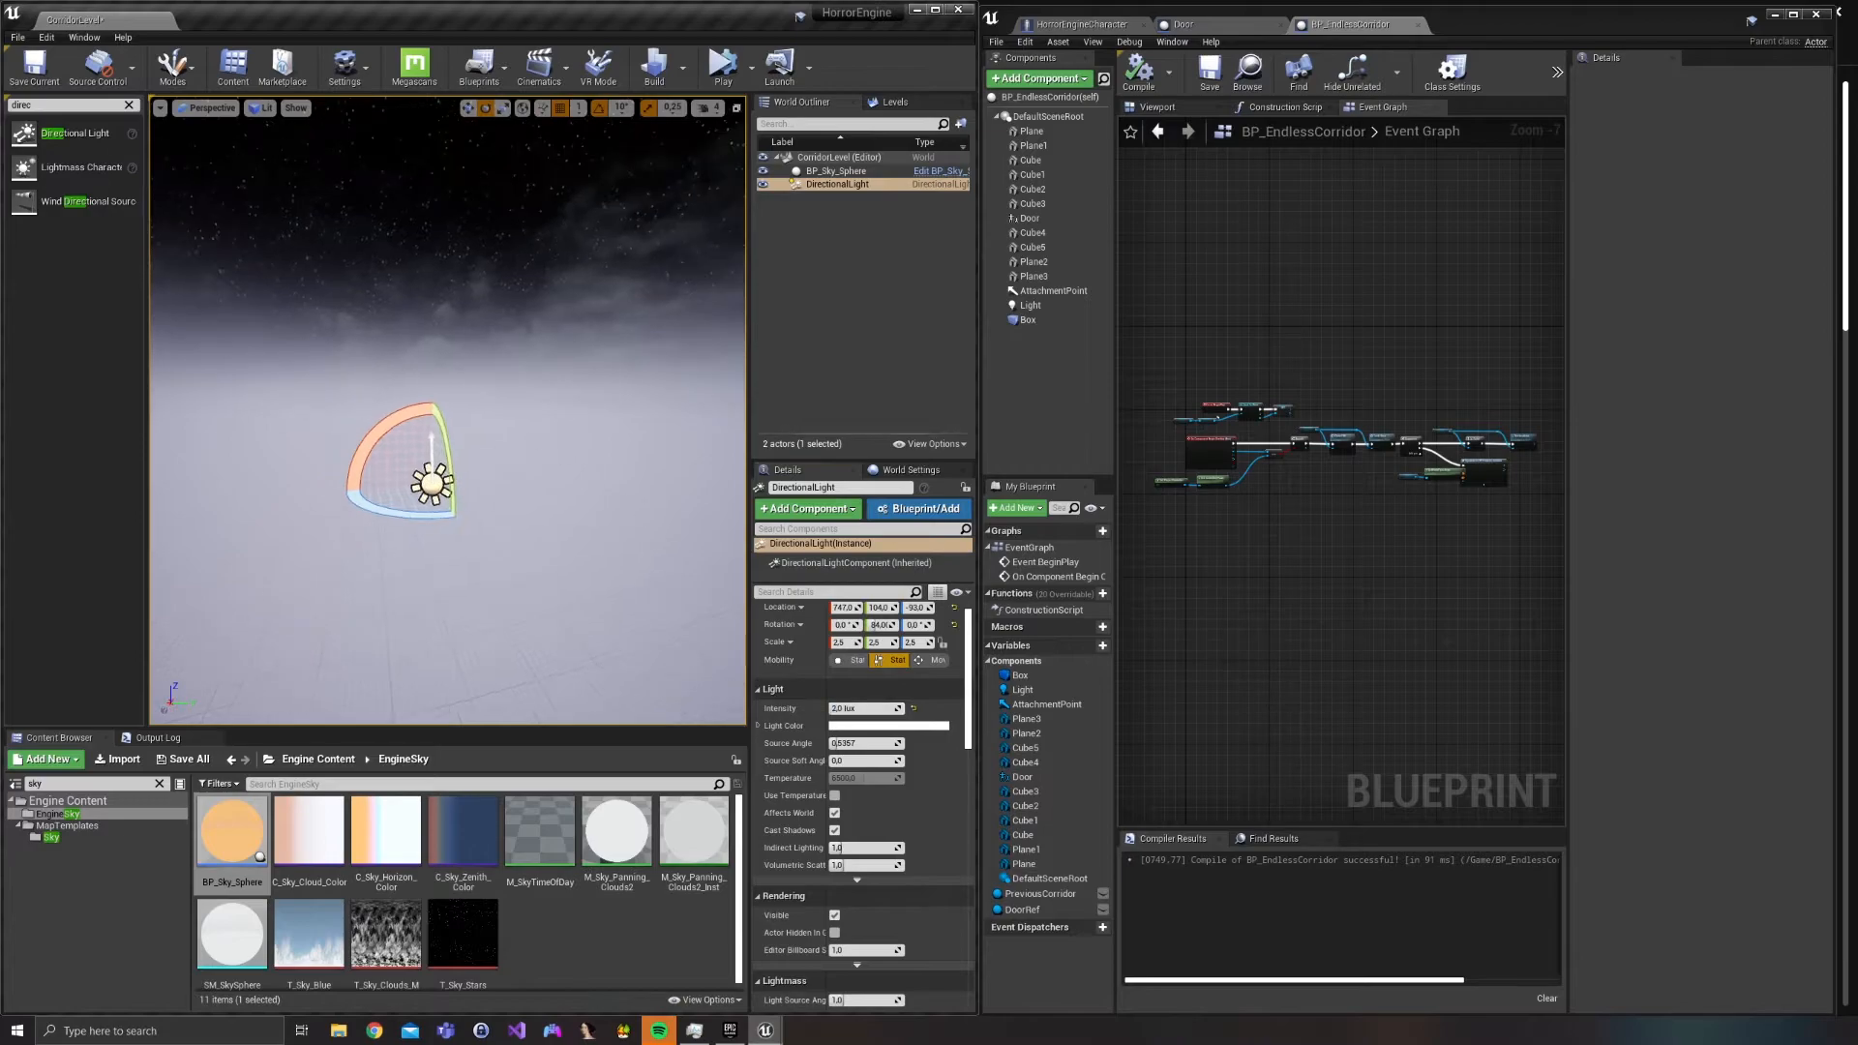
click(545, 217)
right_drag(545, 217, 531, 216)
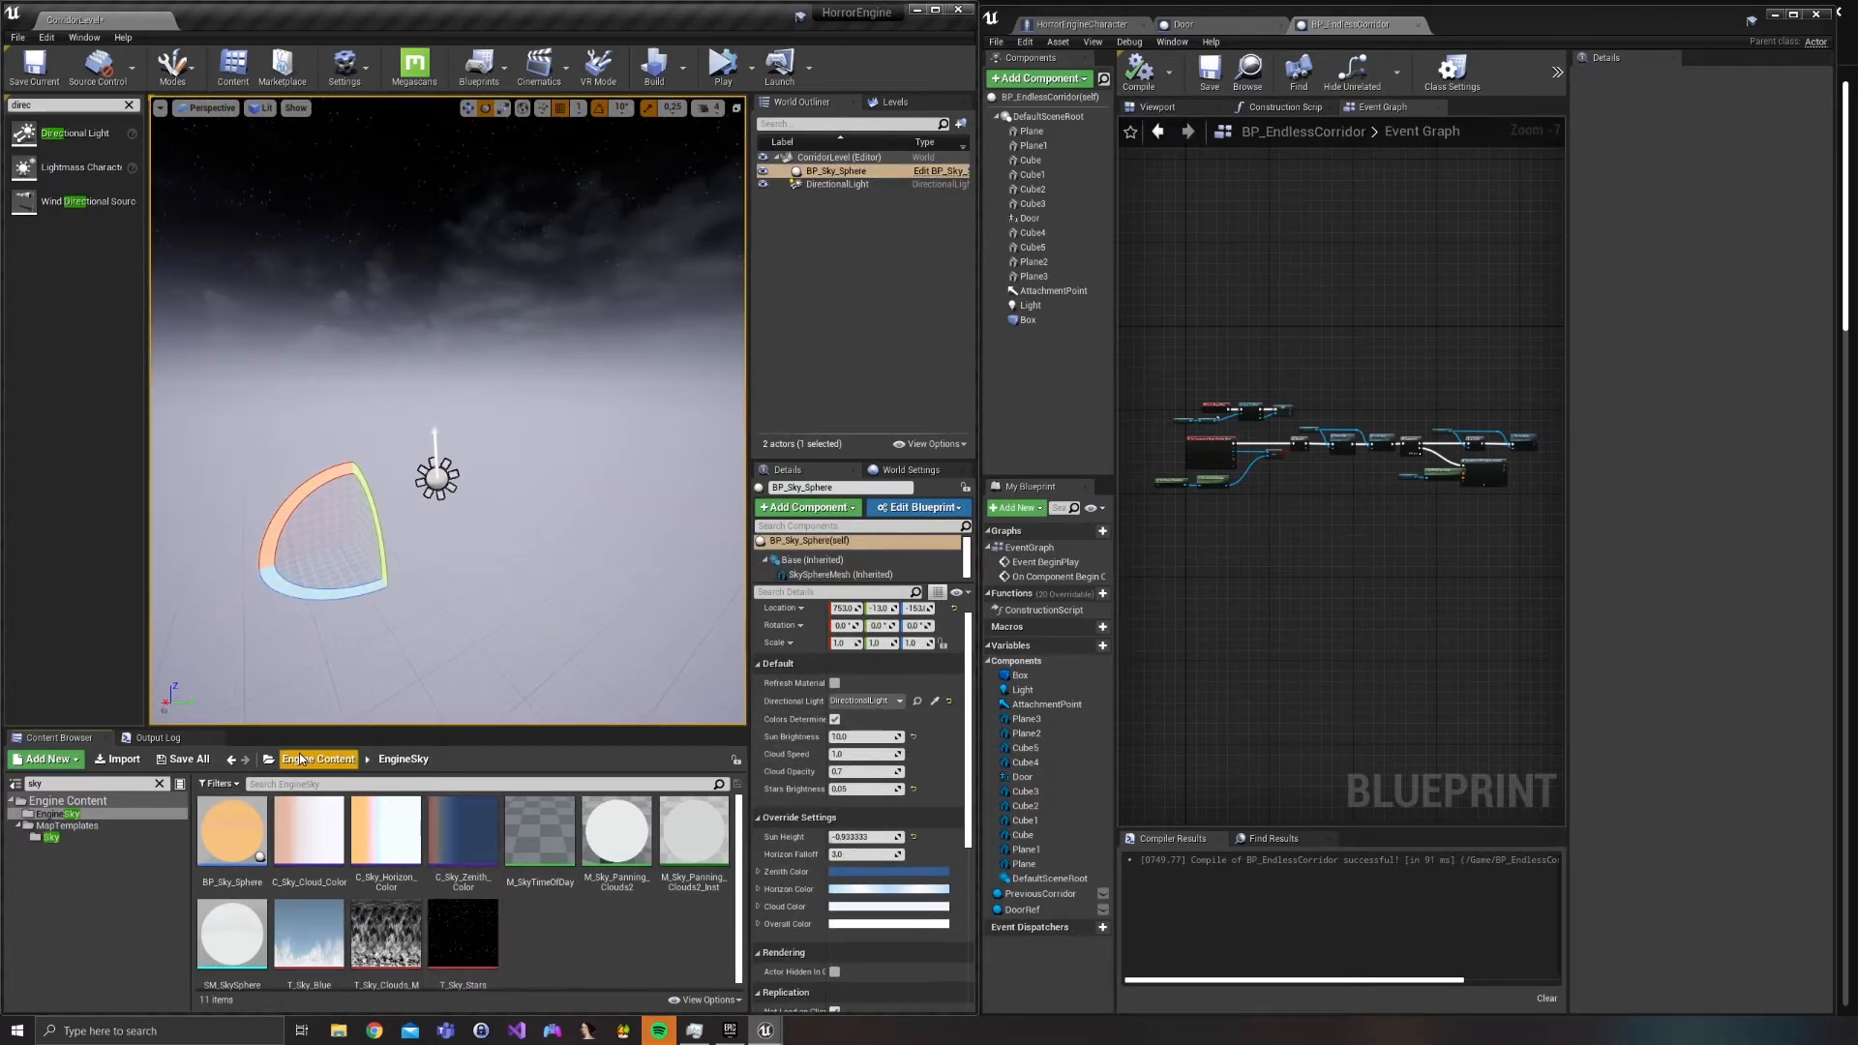
Place BP_EndlessCorridor from the Content folder in the level and raise it.
click(302, 758)
click(160, 784)
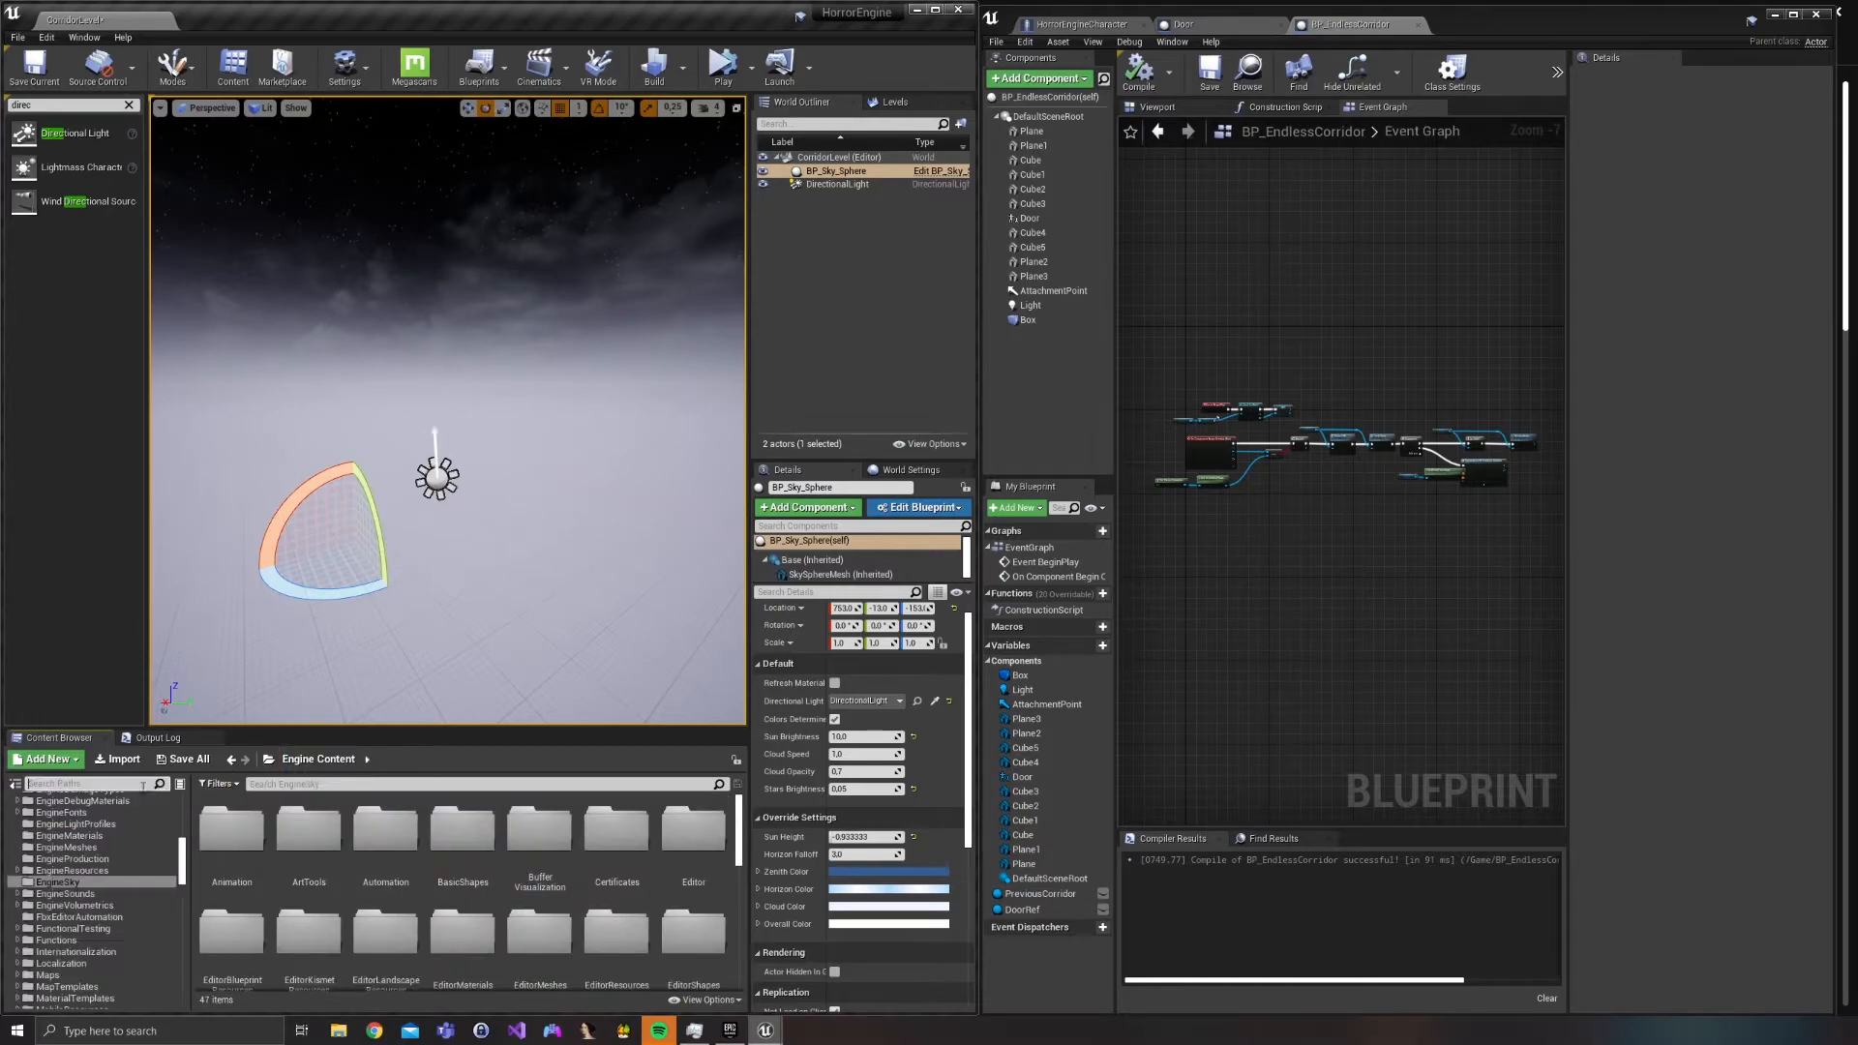
scroll(89, 854, up, 10)
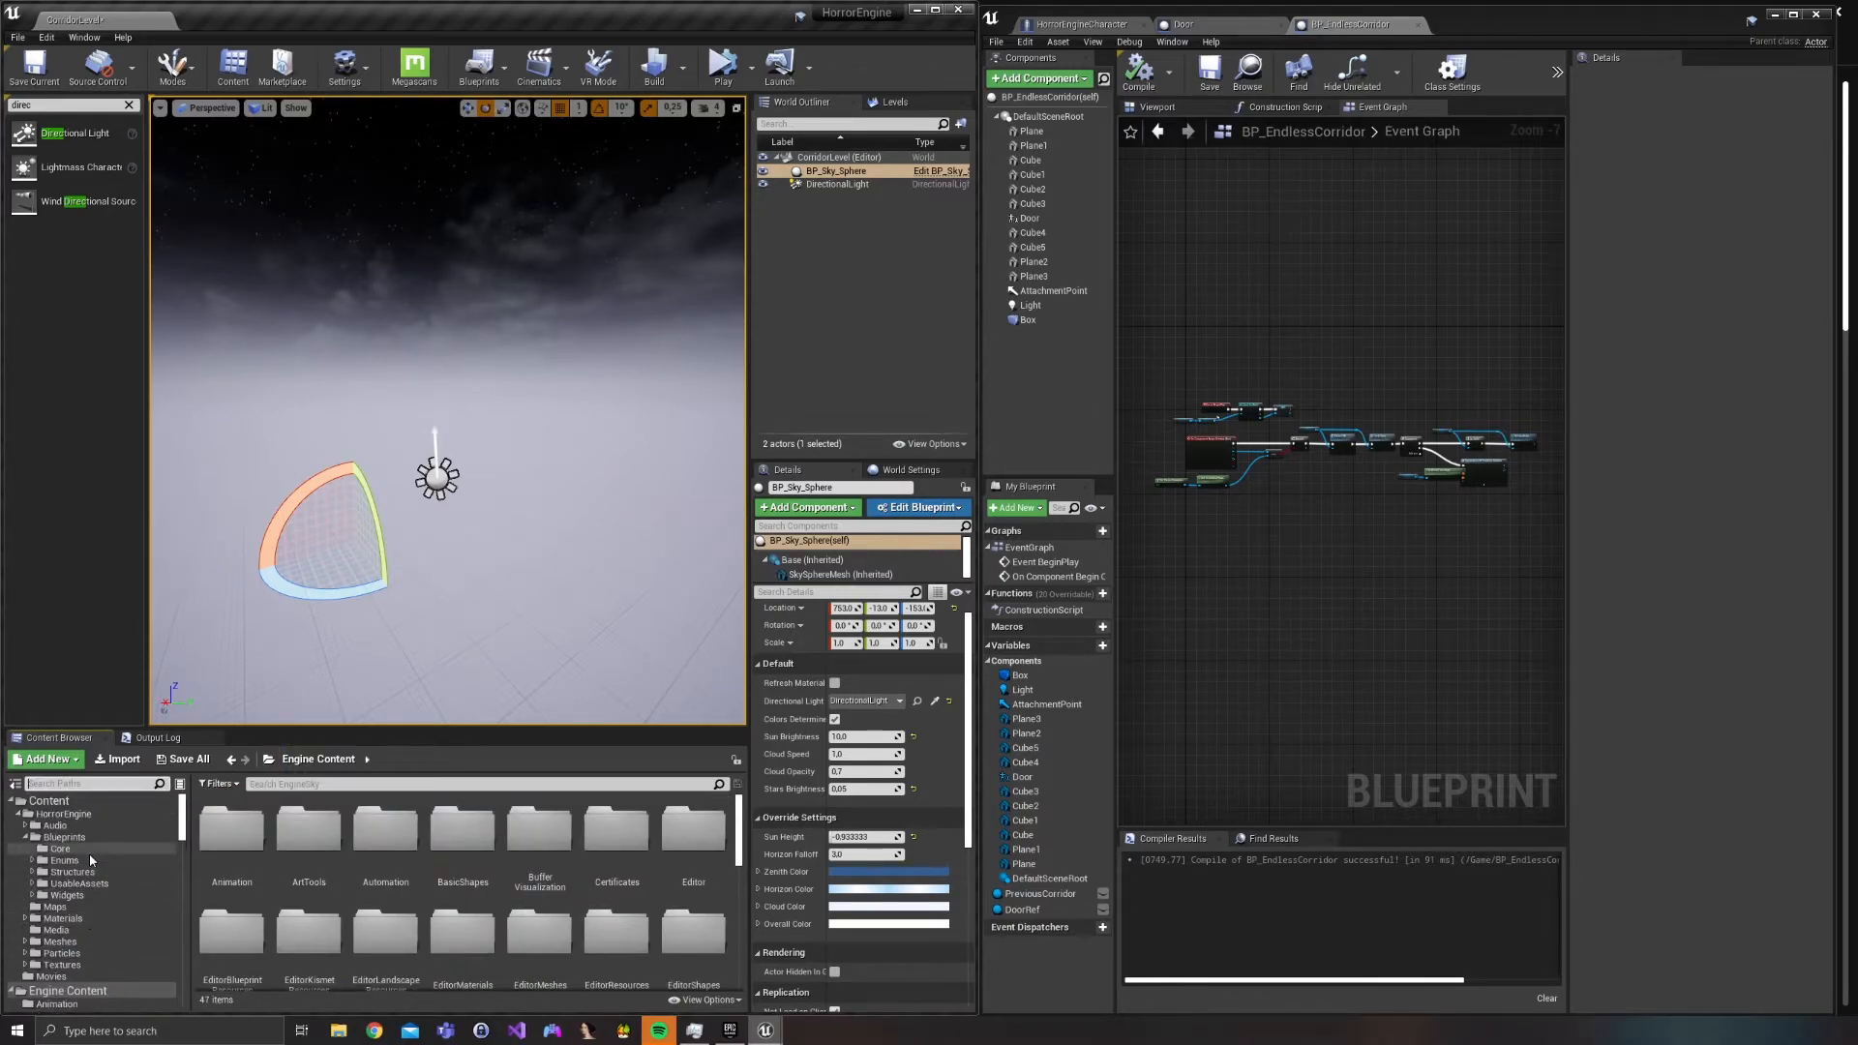
click(71, 803)
drag(386, 830, 476, 610)
right_drag(476, 610, 524, 152)
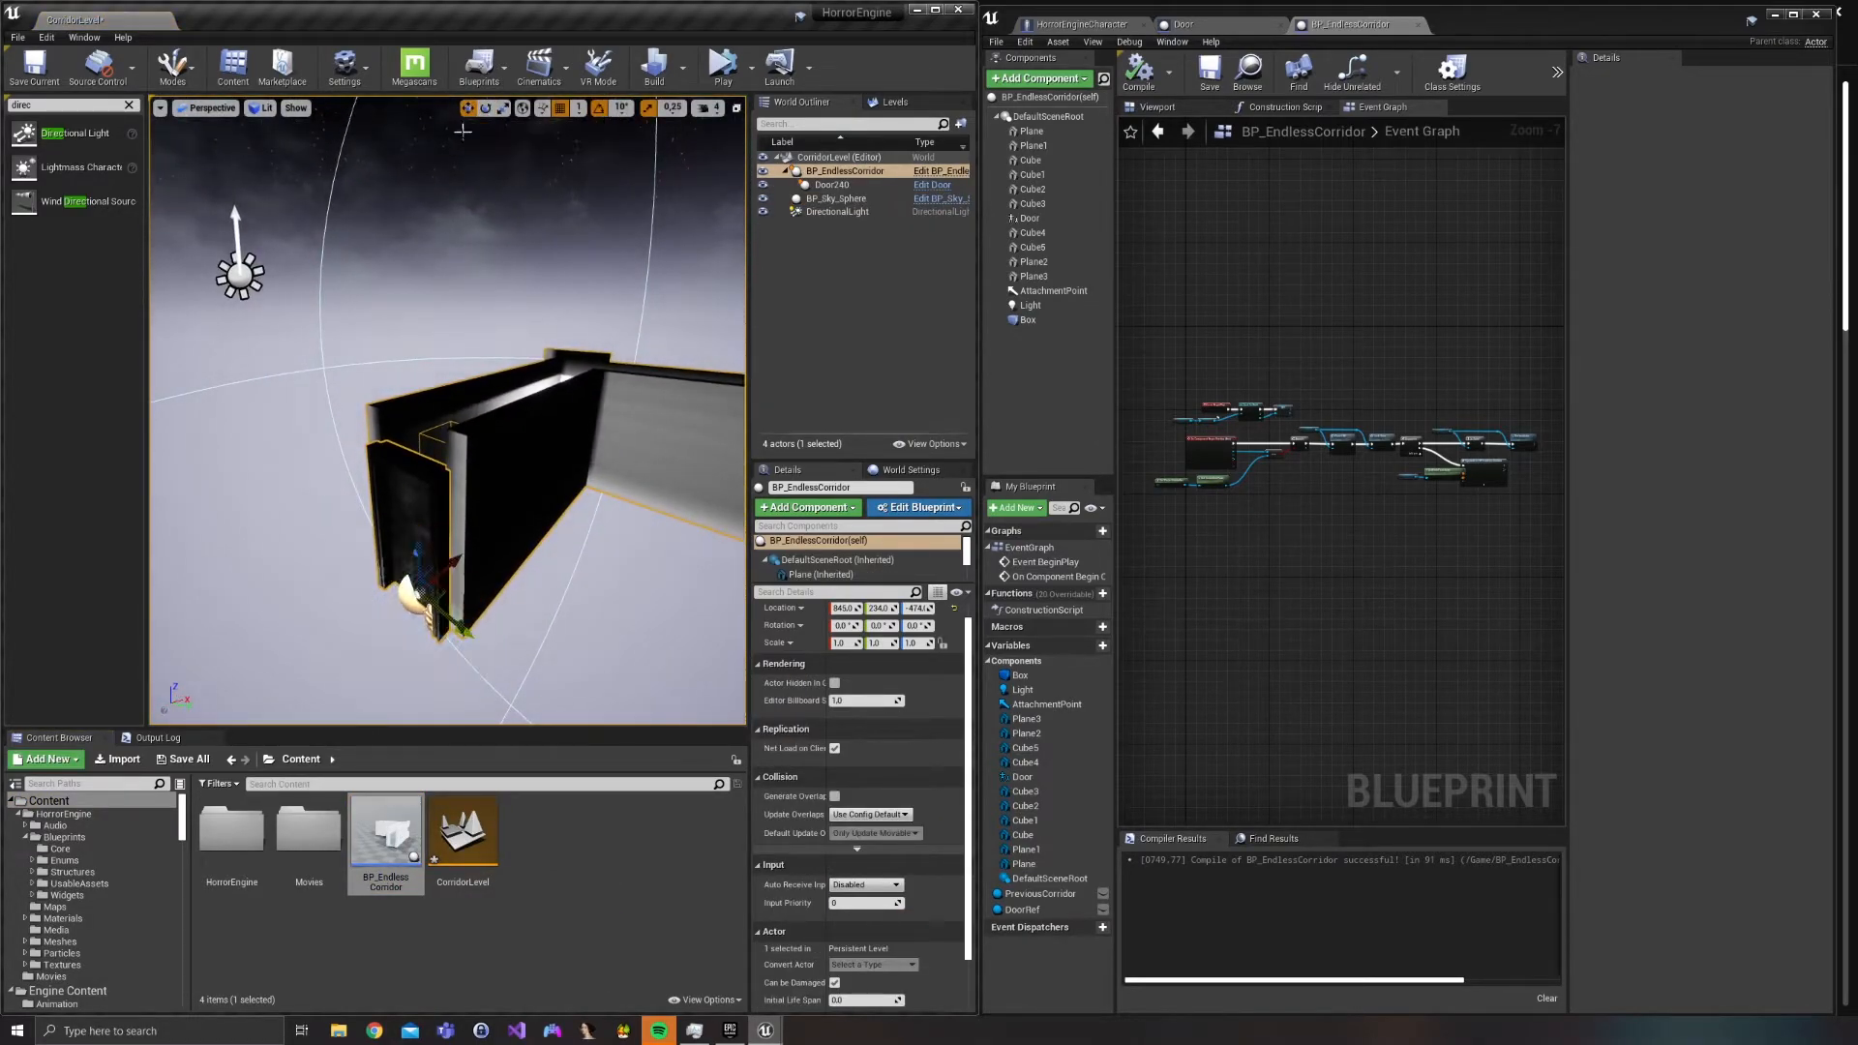
drag(417, 560, 420, 307)
Move BP_EndlessCorridor's Box trigger away from the door to X location 212, then compile and save the blueprint.
right_drag(420, 308, 562, 307)
key(w)
right_drag(447, 410, 542, 339)
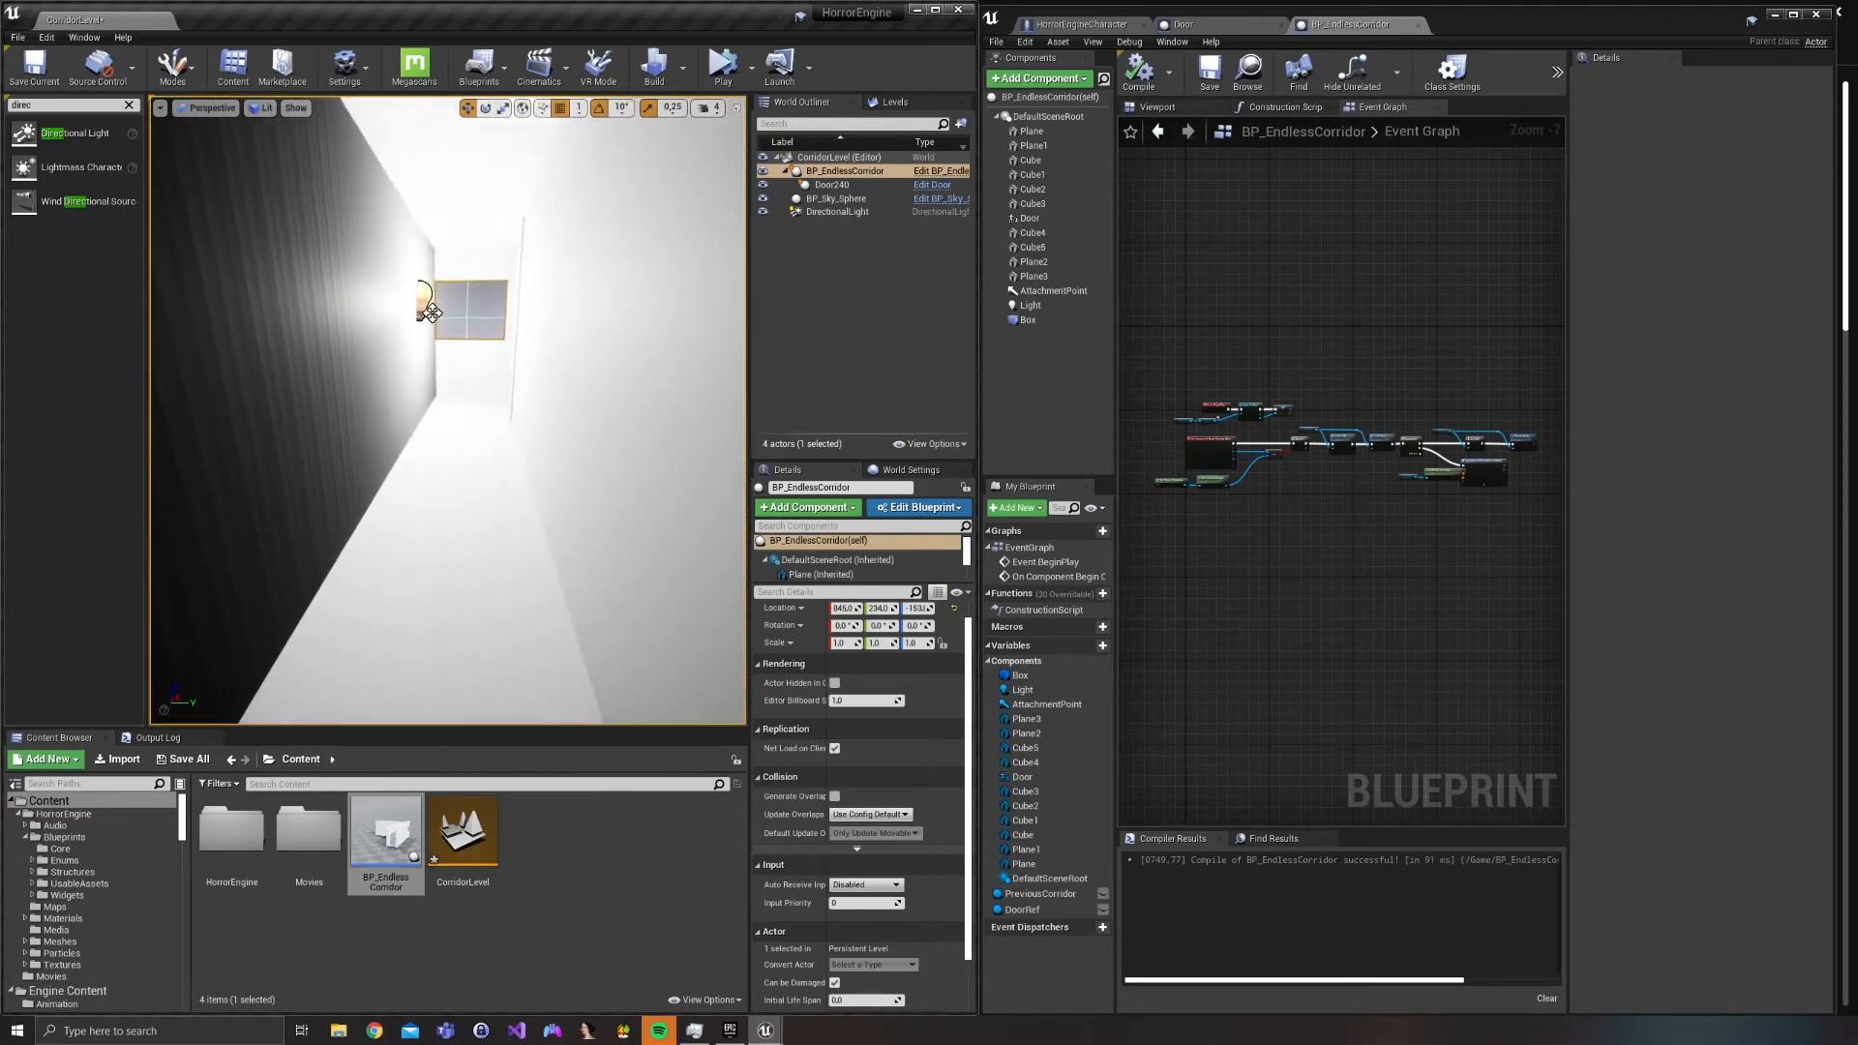
right_drag(447, 411, 460, 400)
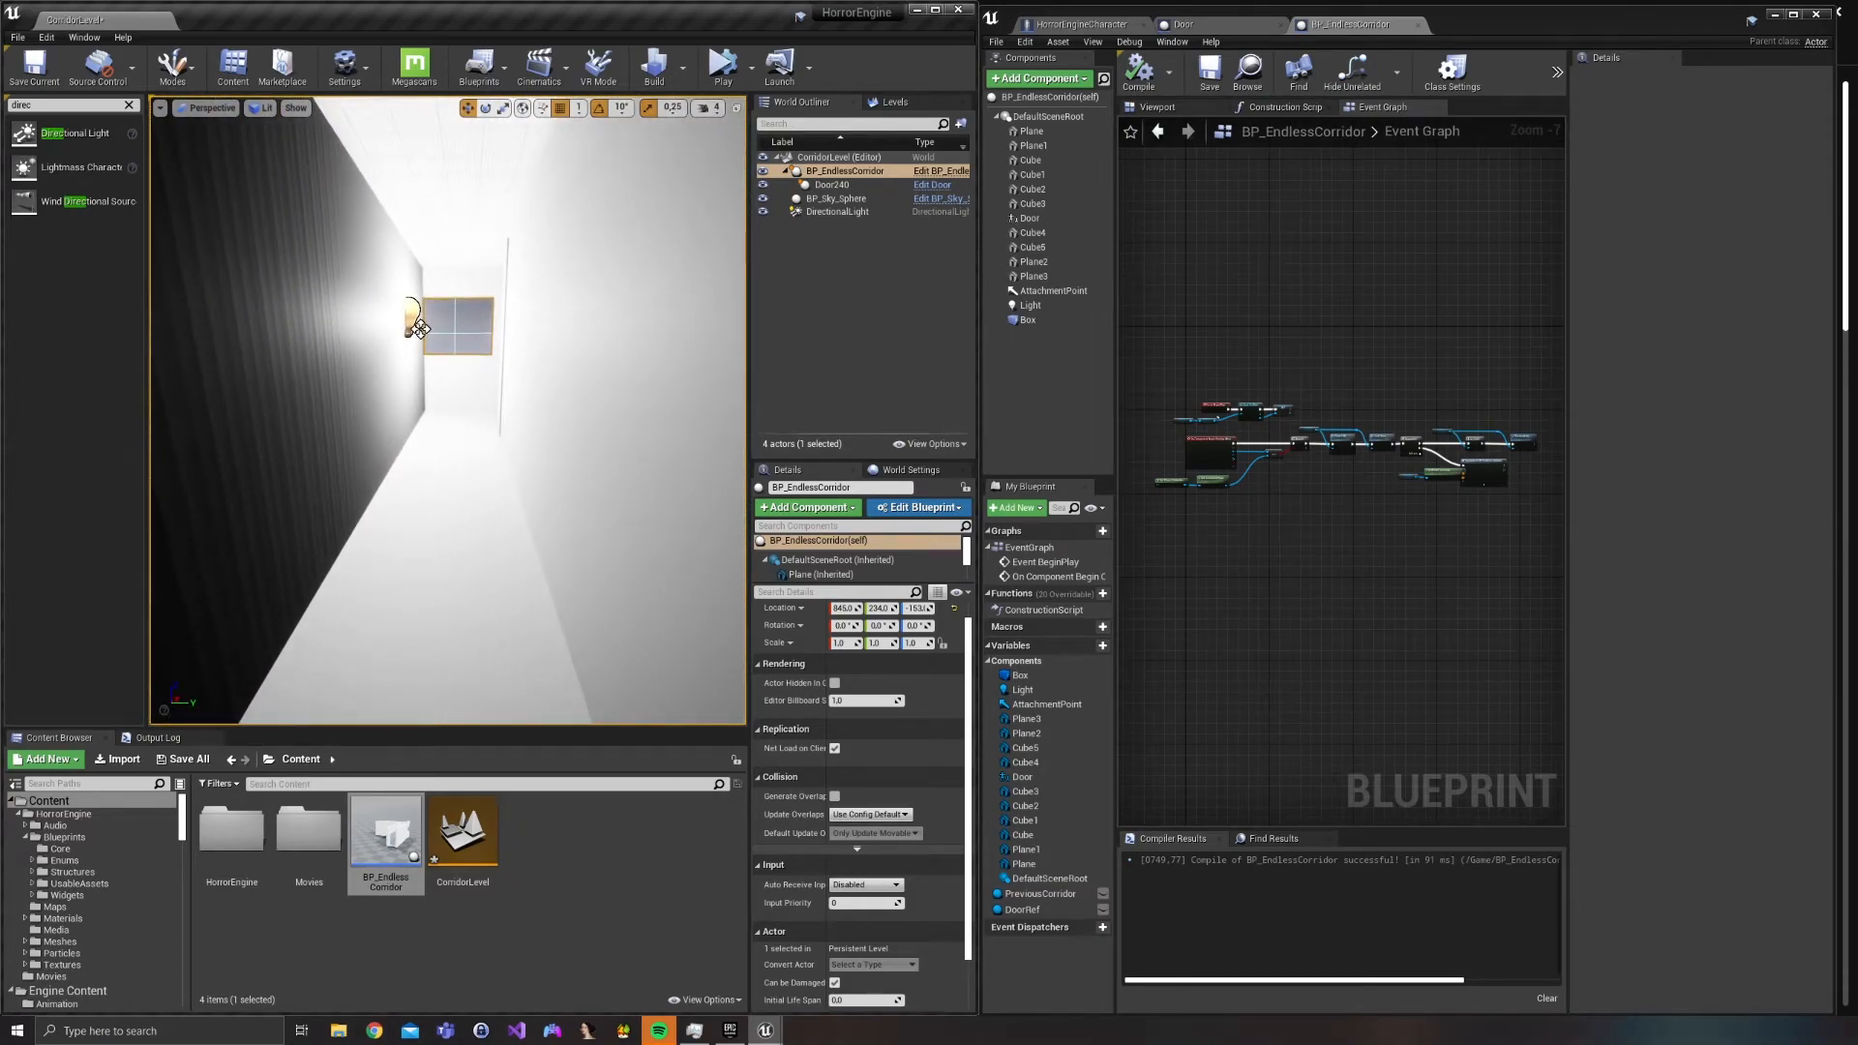
right_drag(420, 329, 750, 344)
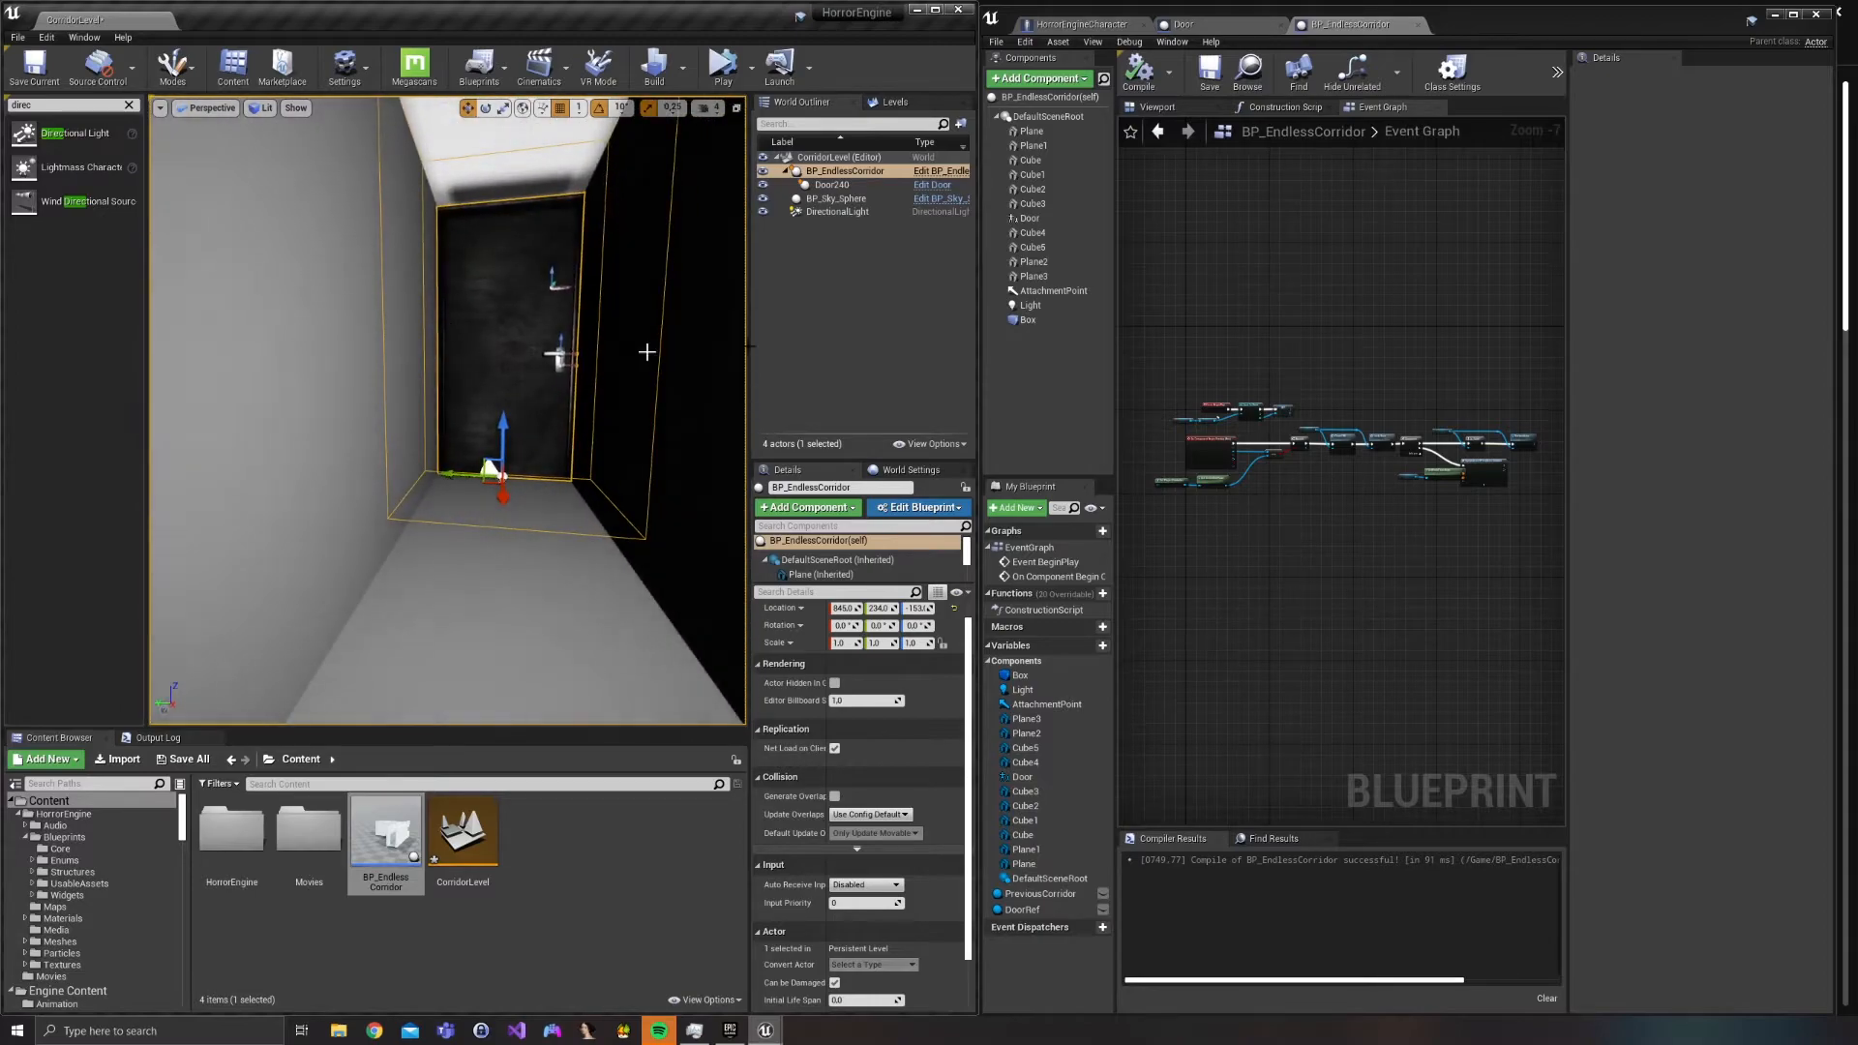
click(1027, 321)
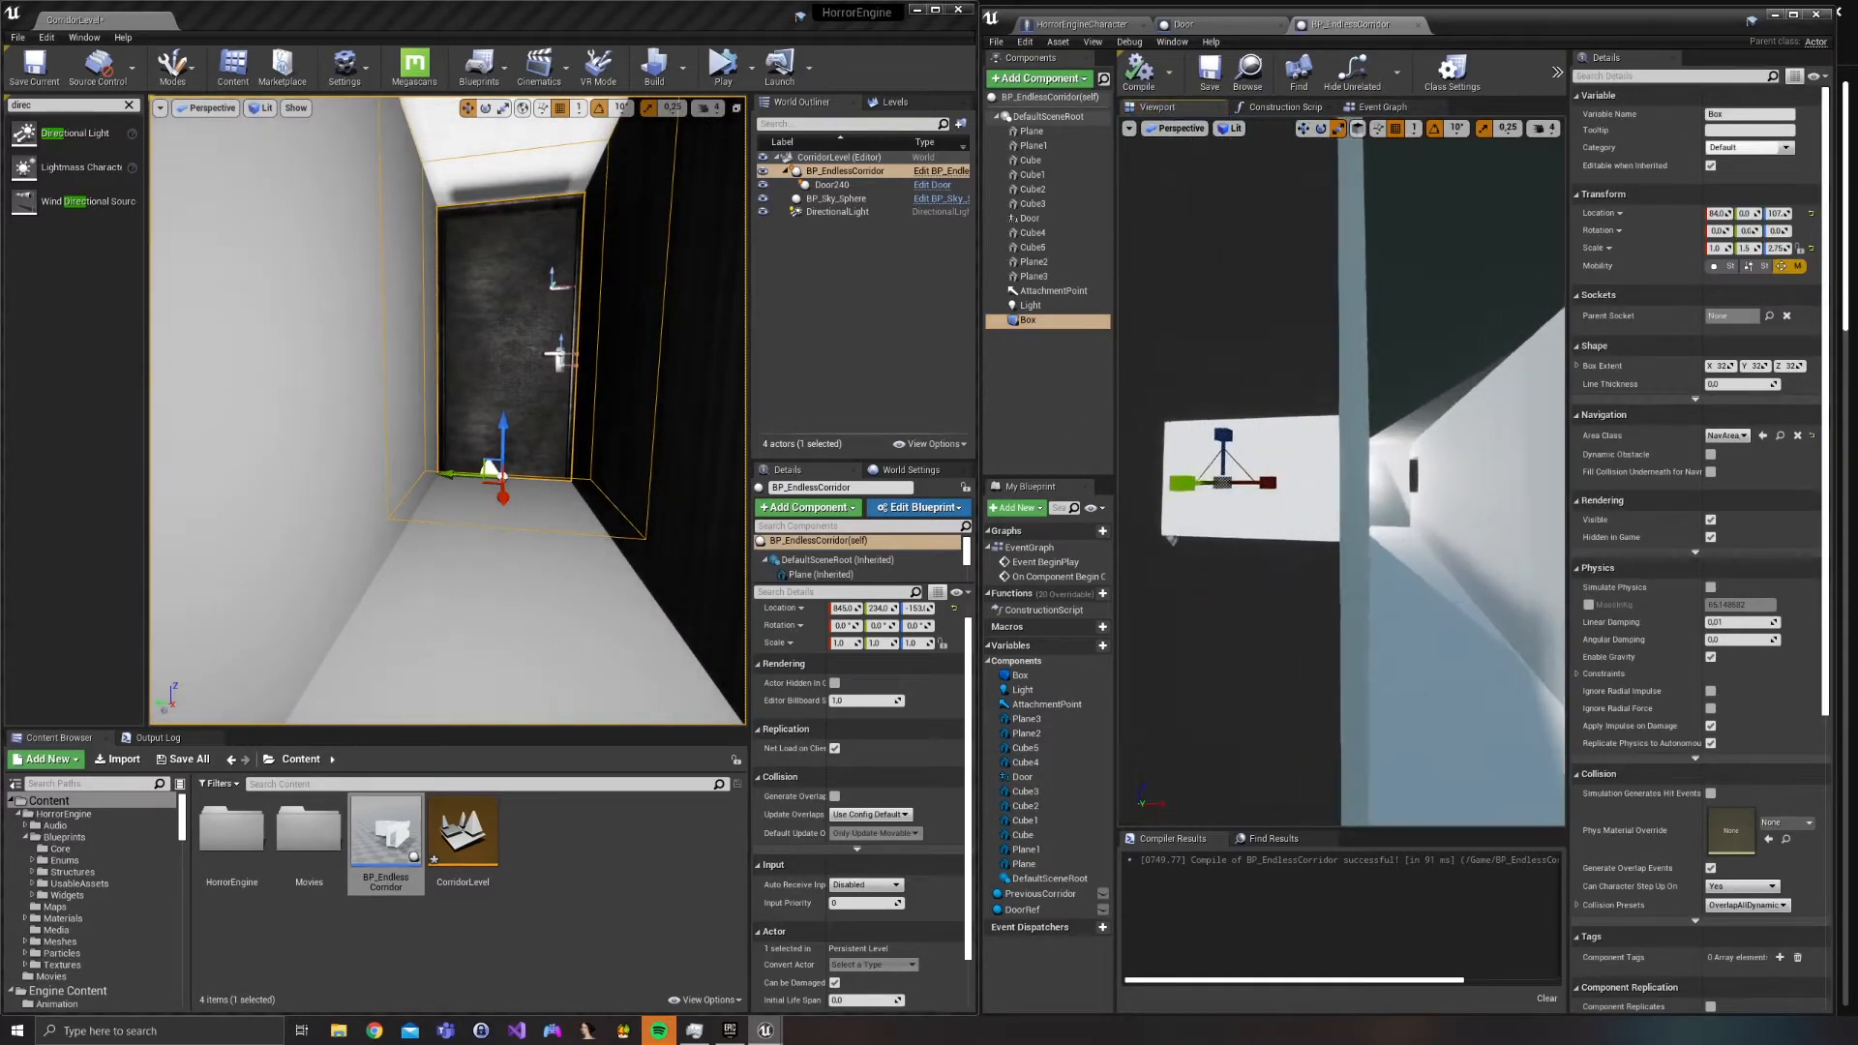
click(1303, 129)
mouse_move(1212, 496)
right_down()
mouse_move(1278, 484)
mouse_move(1297, 508)
mouse_move(1200, 488)
right_up()
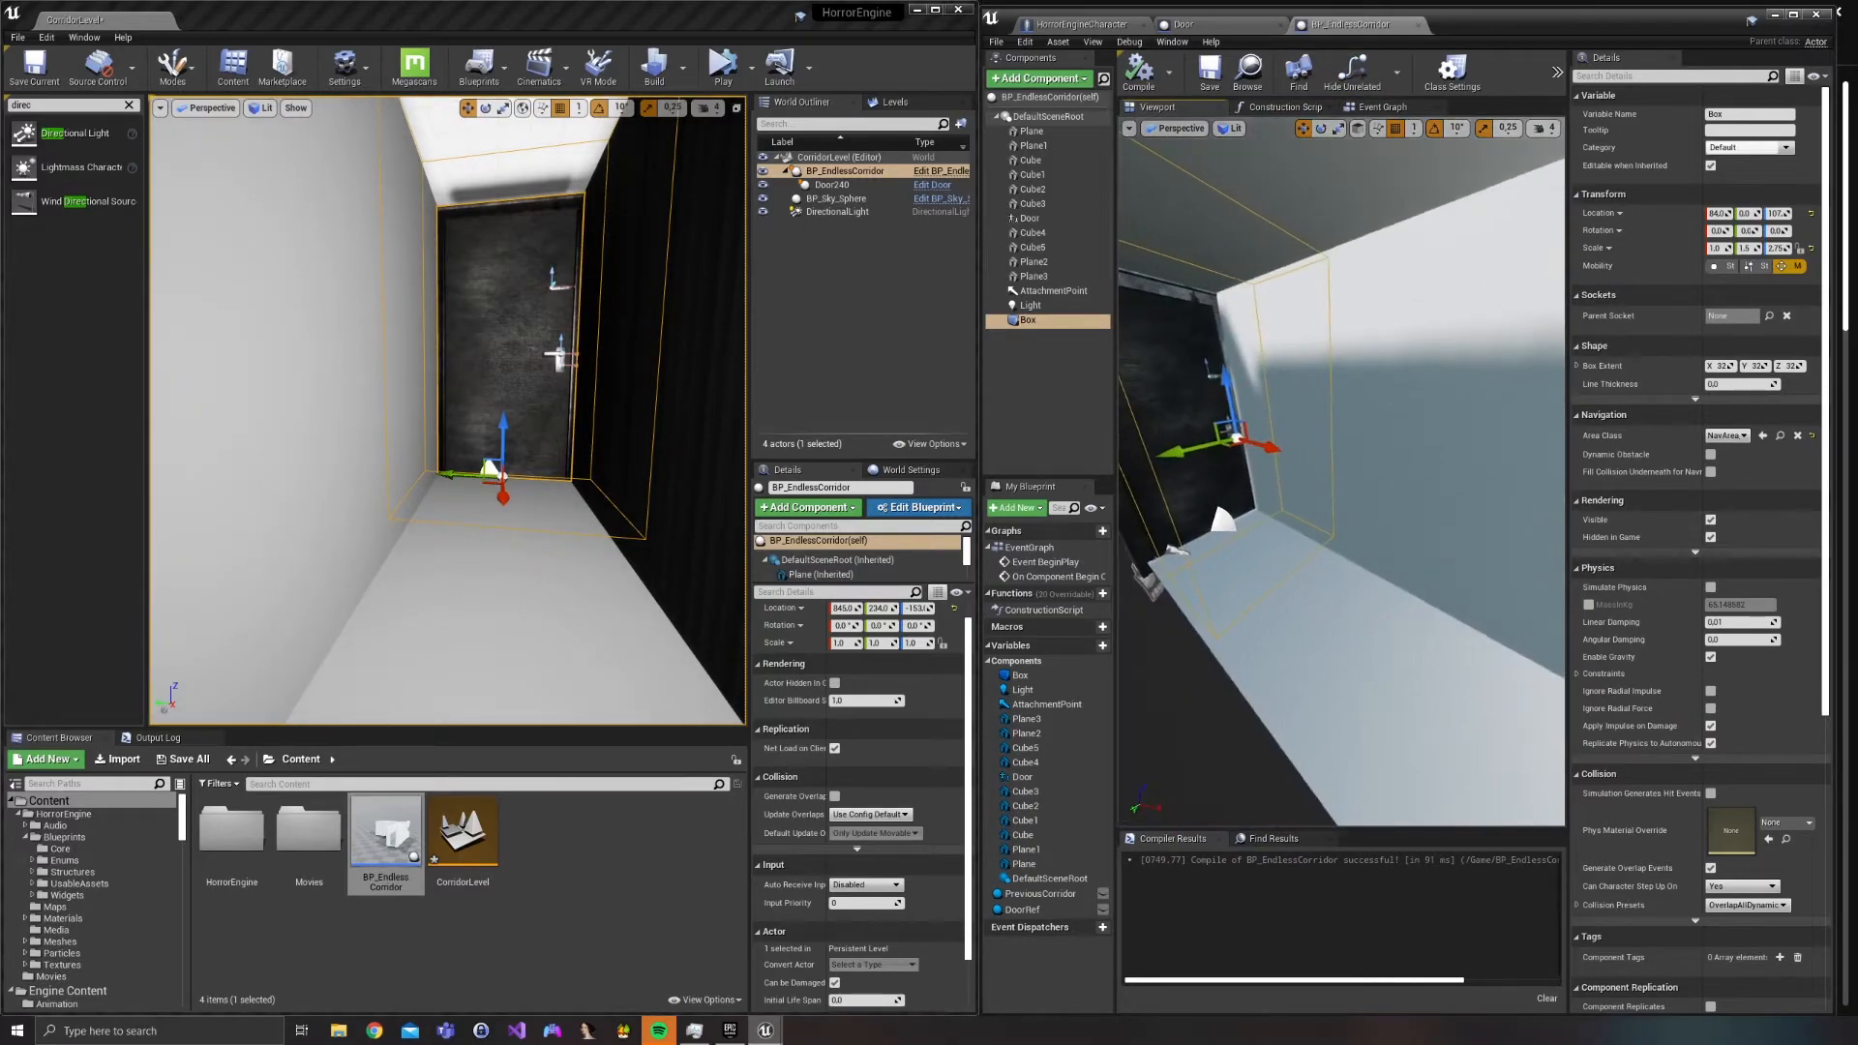
drag(1247, 444, 1551, 601)
right_drag(1351, 551, 1394, 531)
right_drag(383, 521, 245, 299)
click(1140, 71)
click(1209, 72)
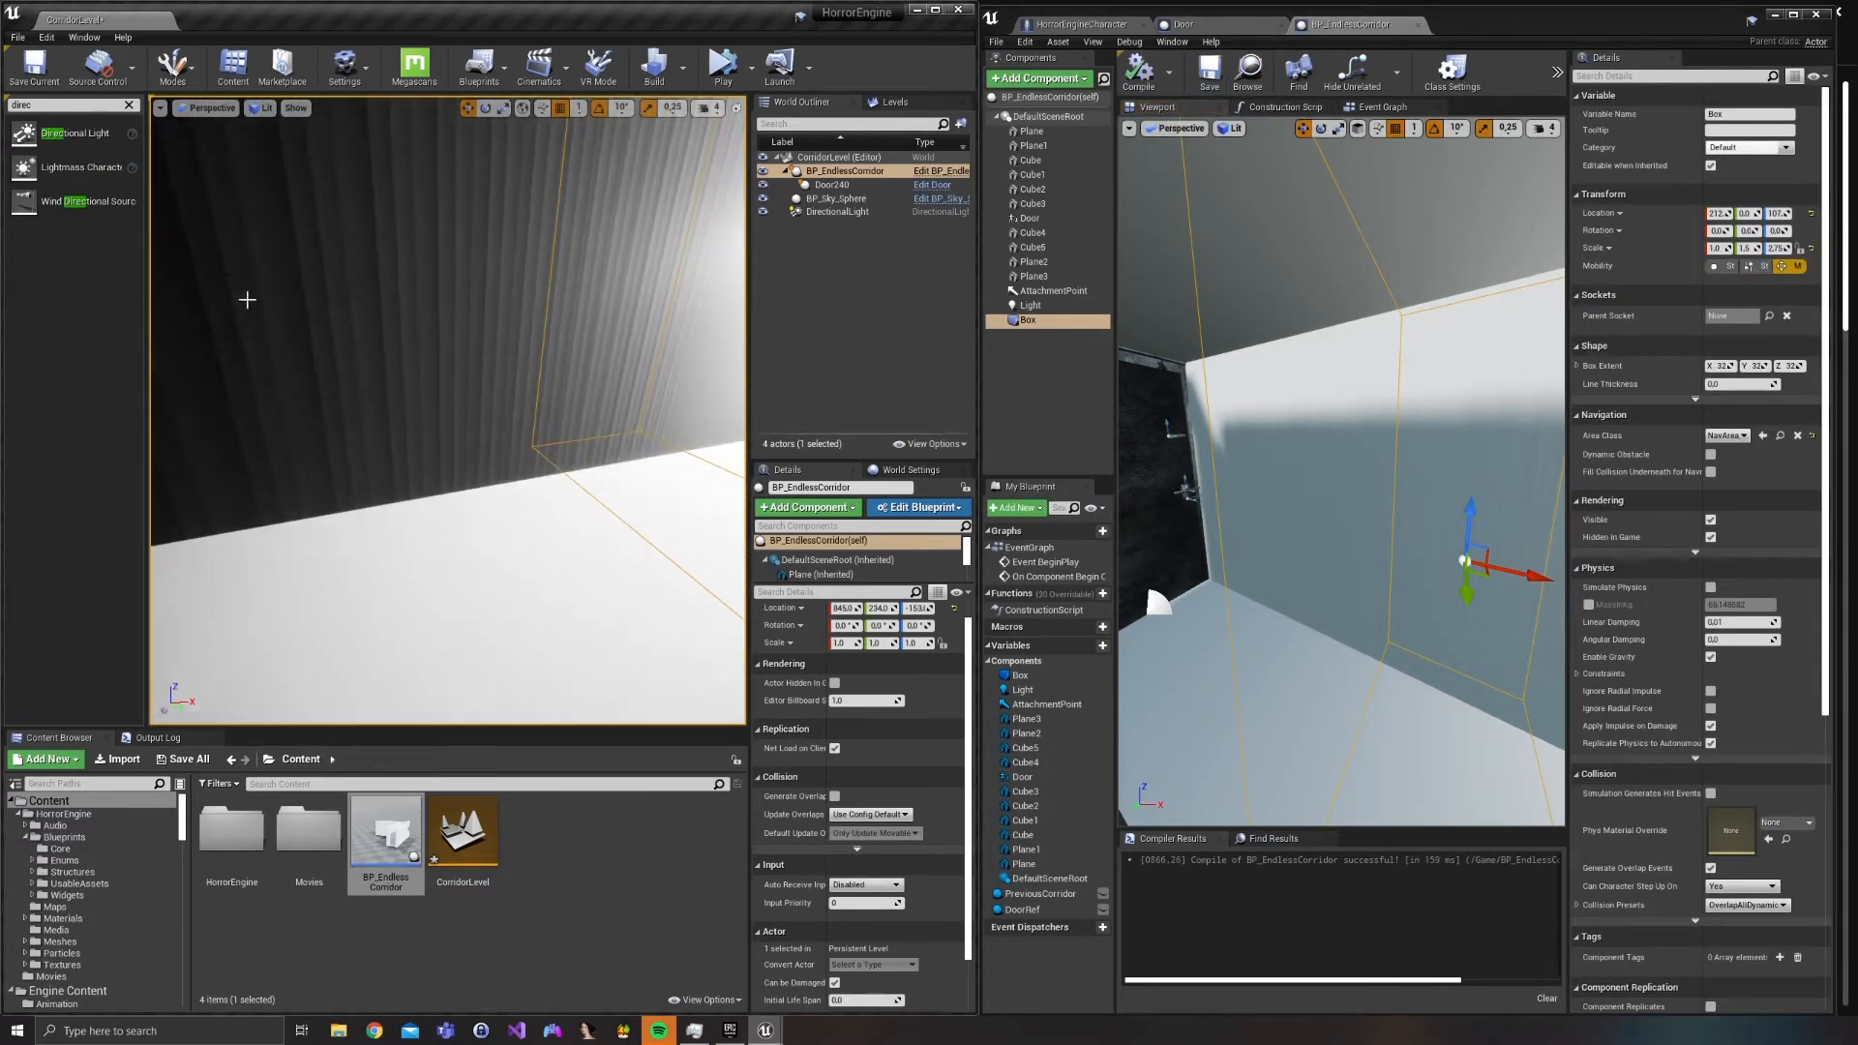
Add a Player Start inside the corridor and position it in front of the door.
click(129, 105)
click(88, 105)
text(player)
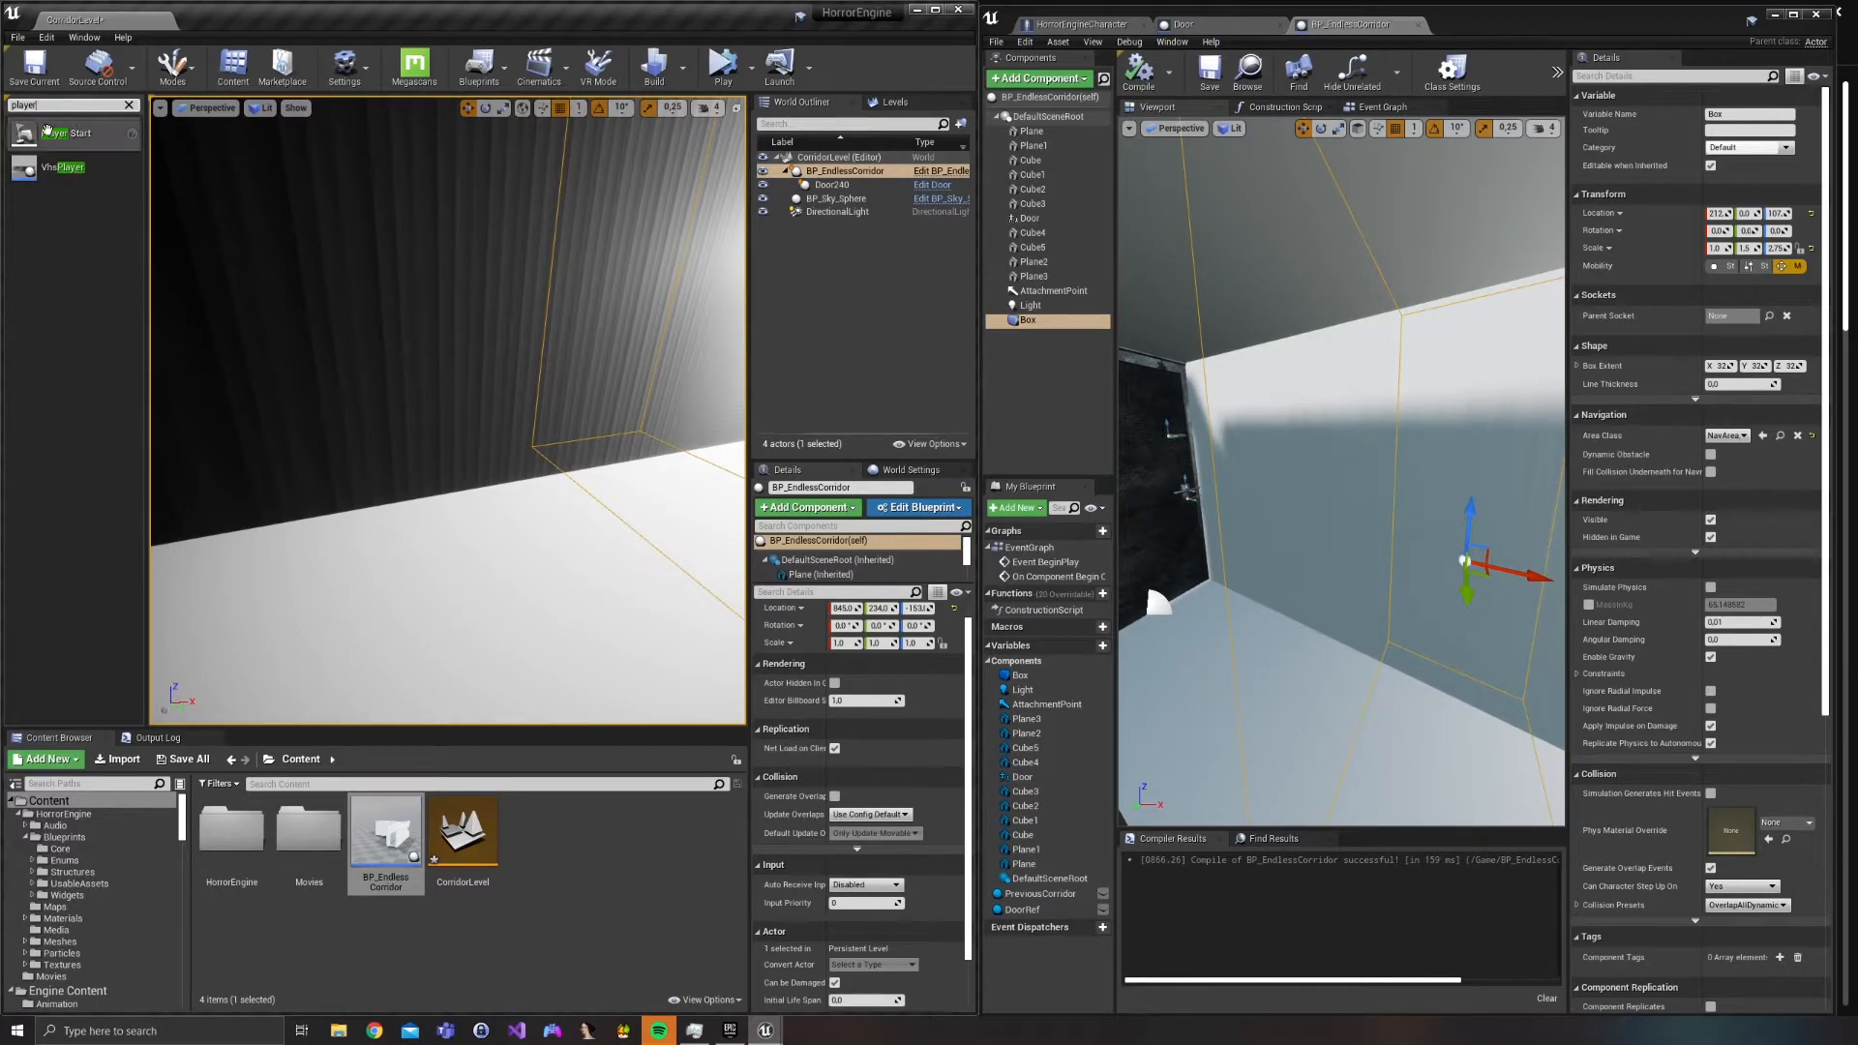
drag(47, 131, 438, 247)
drag(375, 652, 375, 651)
right_drag(375, 651, 218, 649)
right_drag(430, 375, 431, 375)
drag(437, 336, 458, 342)
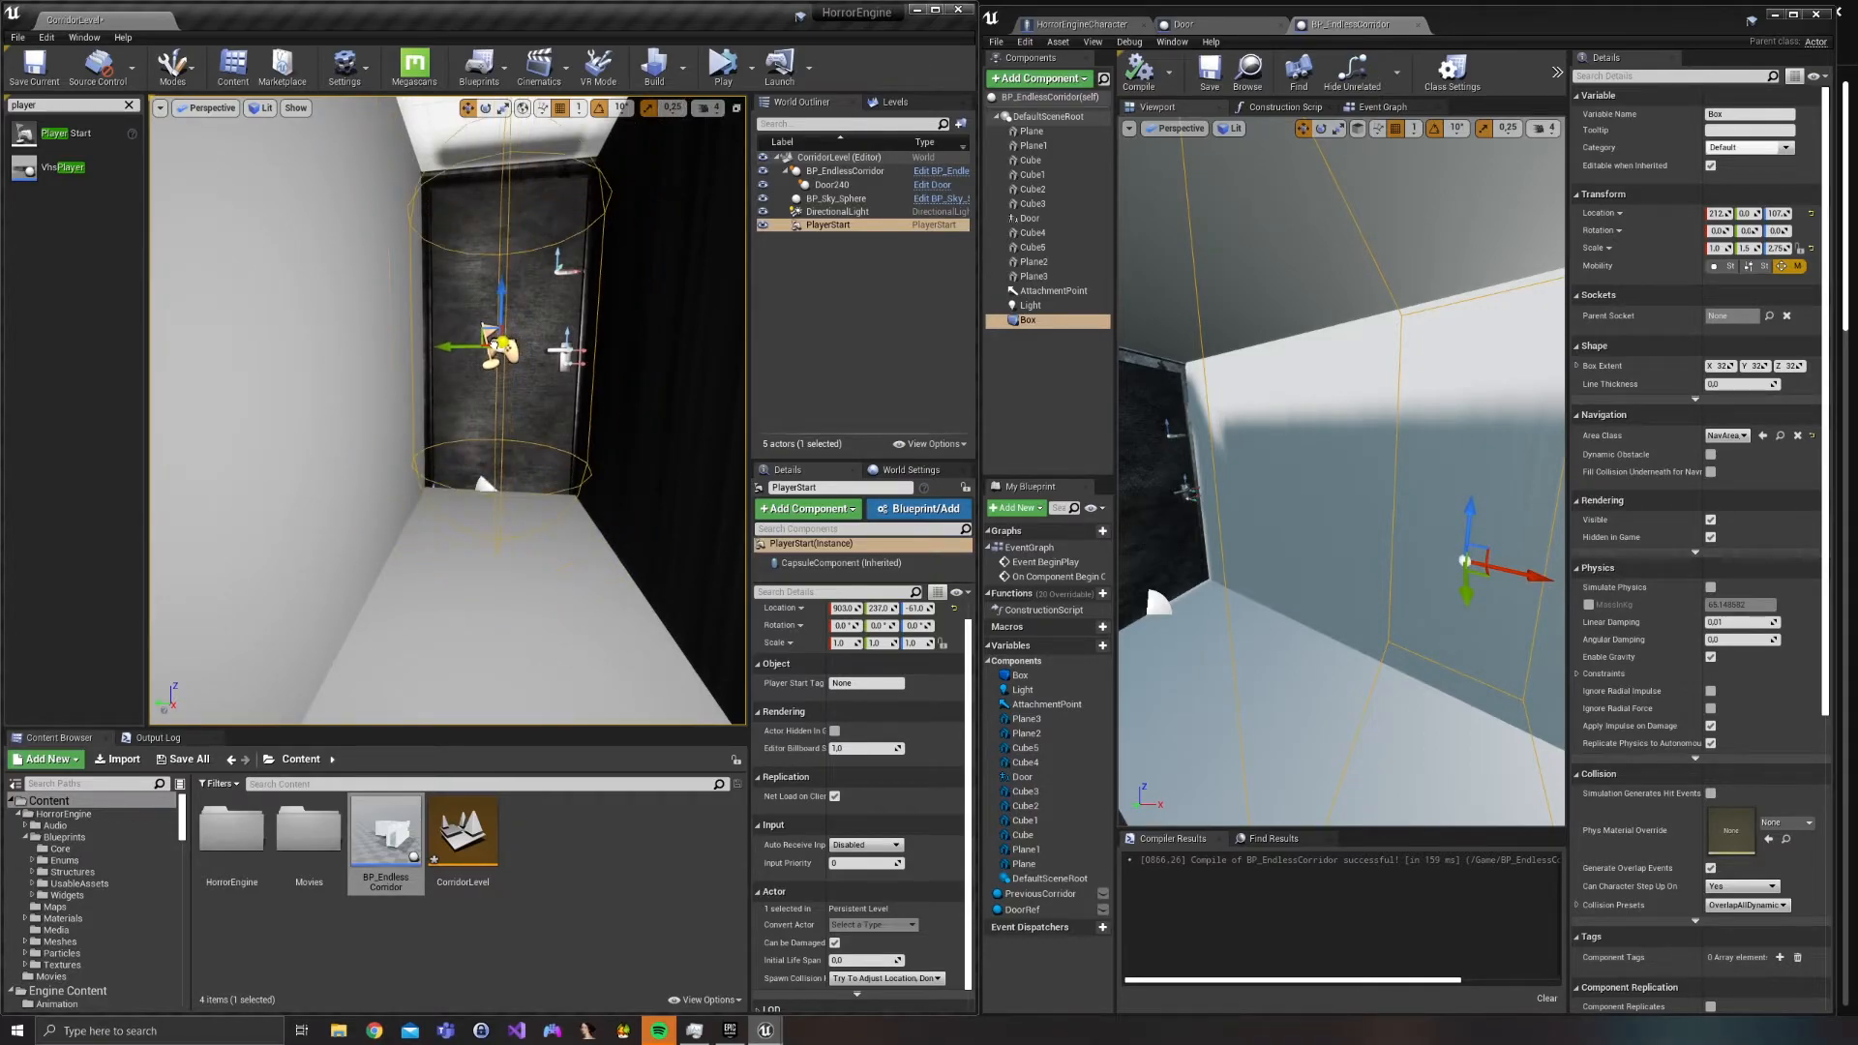
Play-test CorridorLevel in the editor, walking through several corridors and doors to check the spawning, then stop the session.
right_drag(446, 362, 774, 362)
key(w)
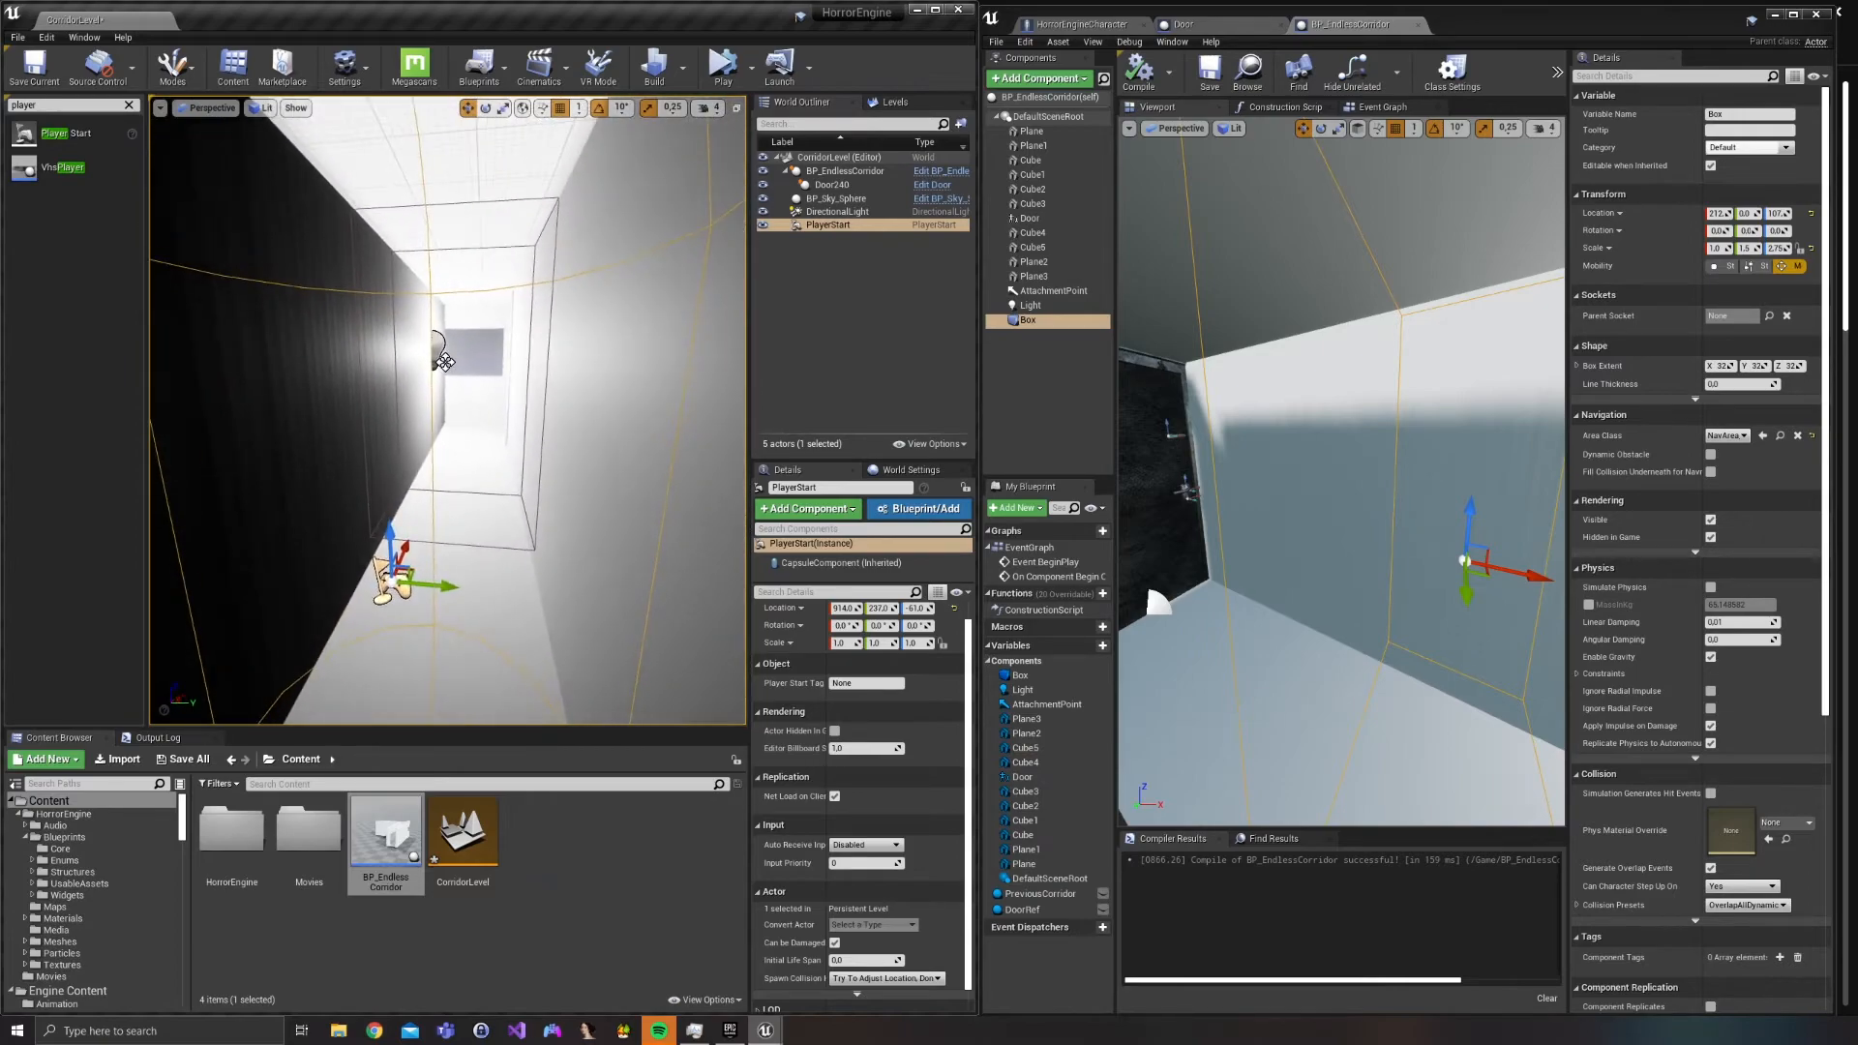
click(753, 73)
click(806, 116)
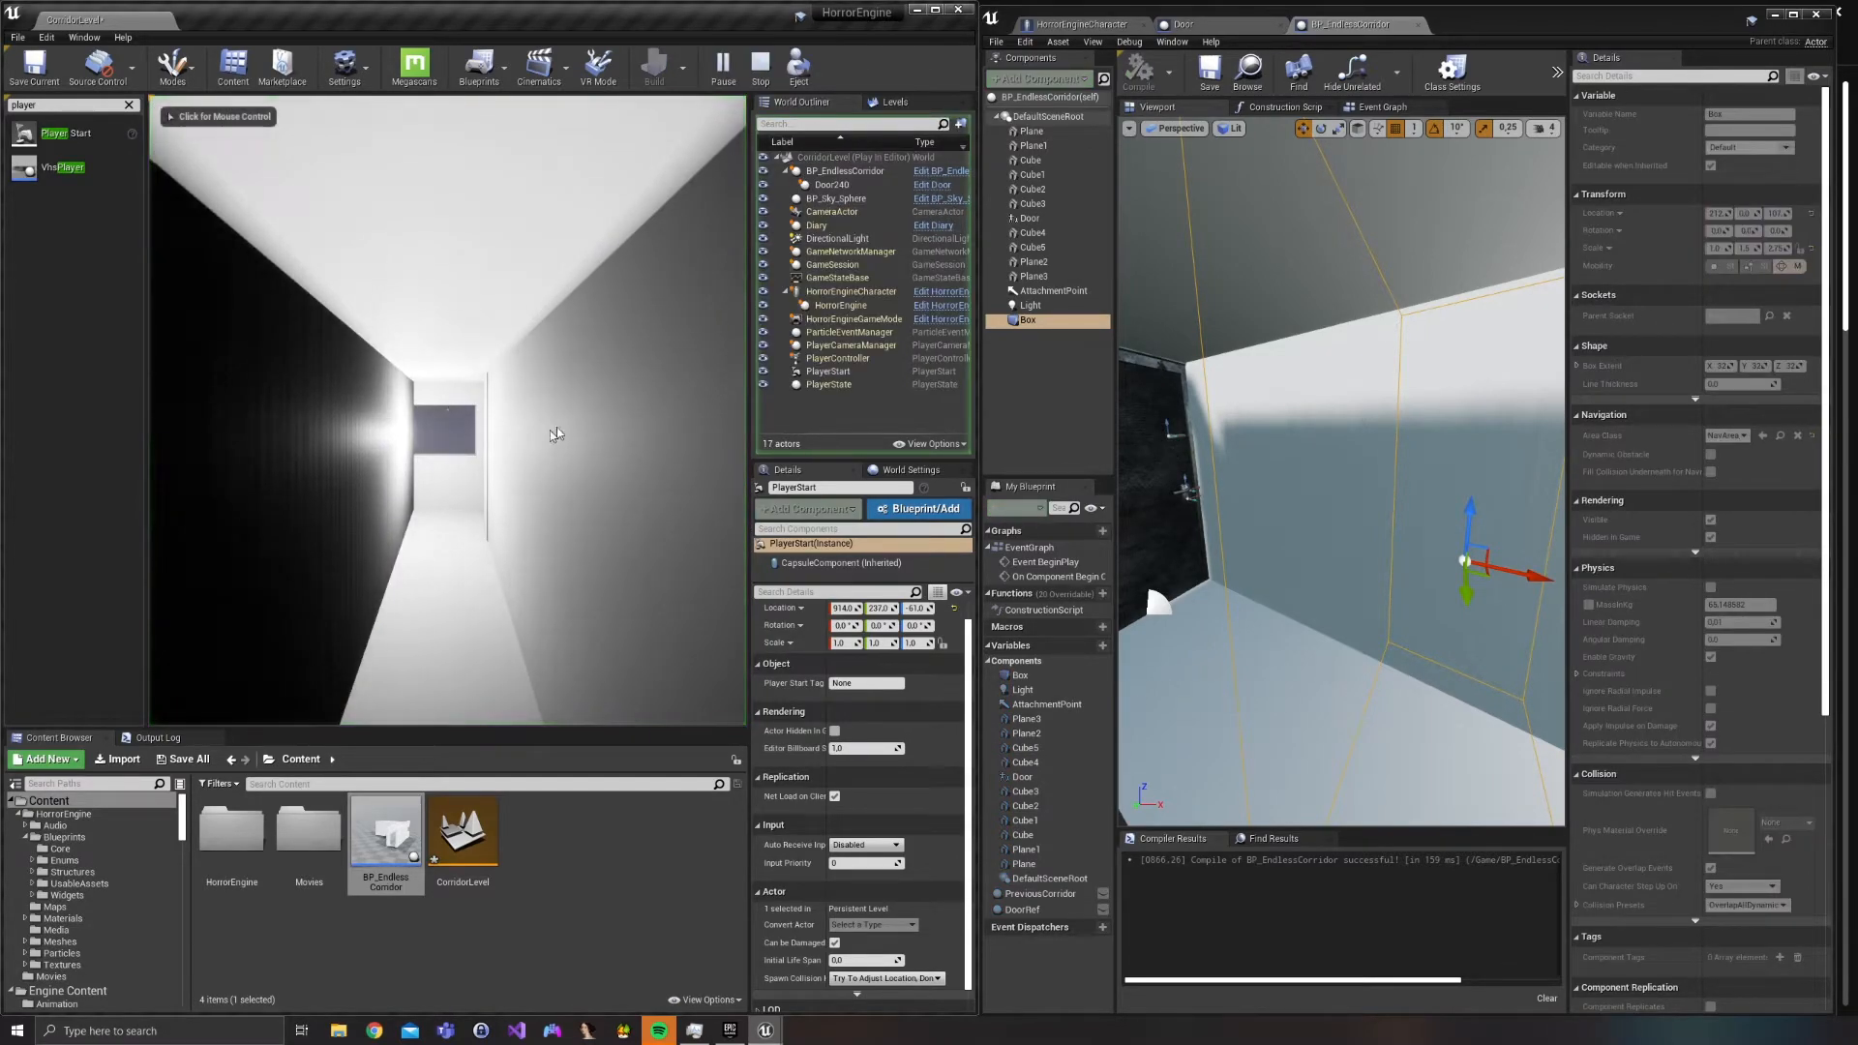
click(559, 433)
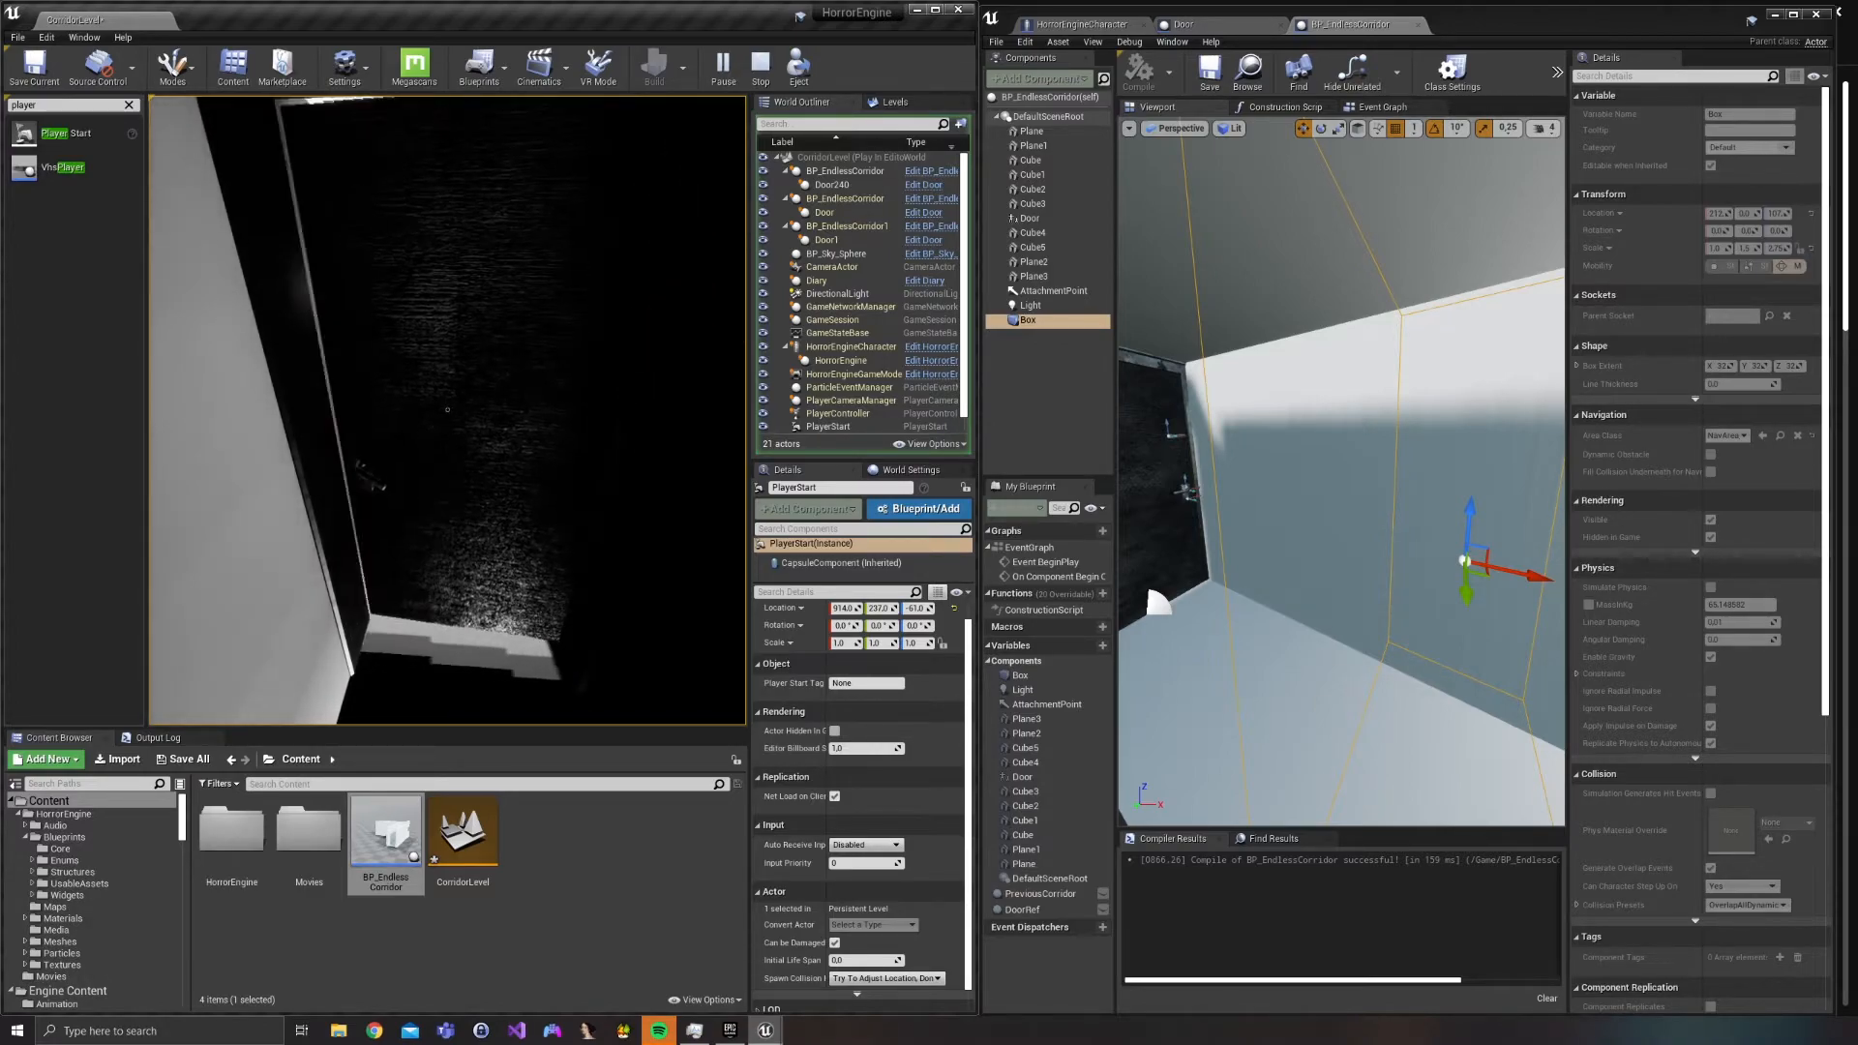
key(w)
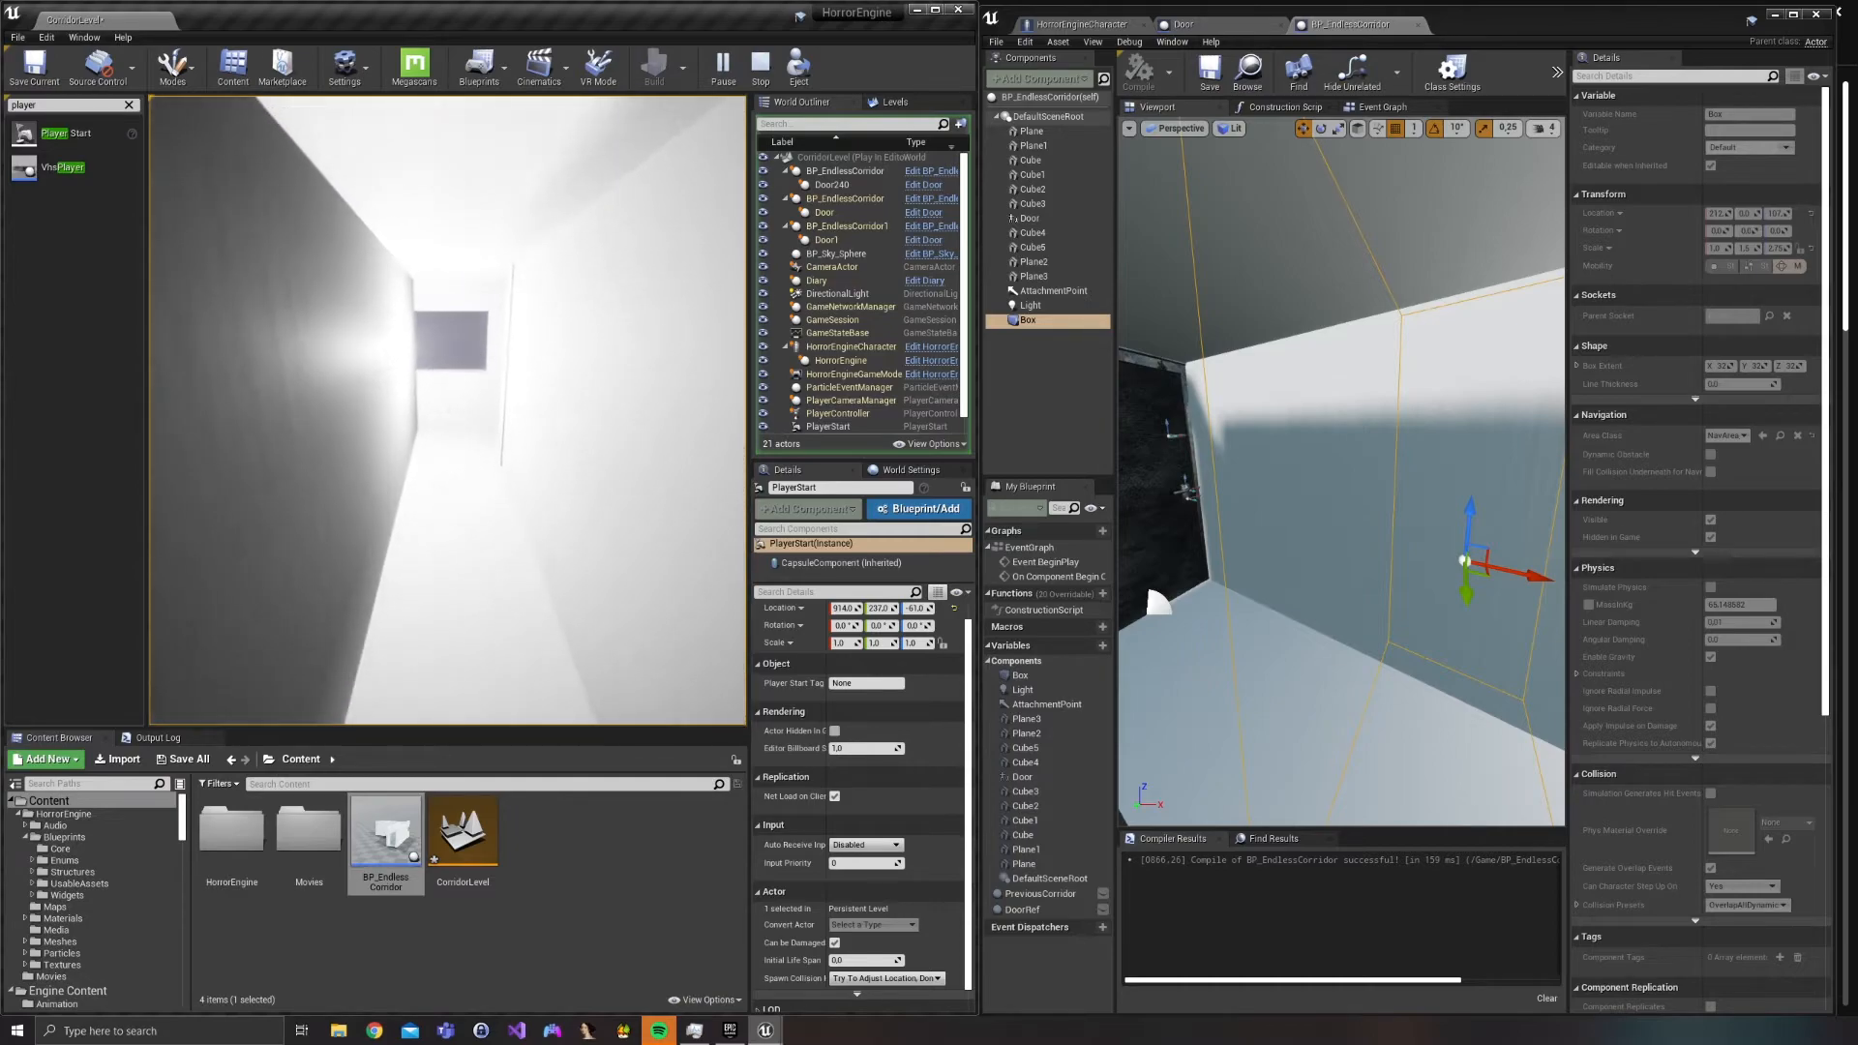
key(w)
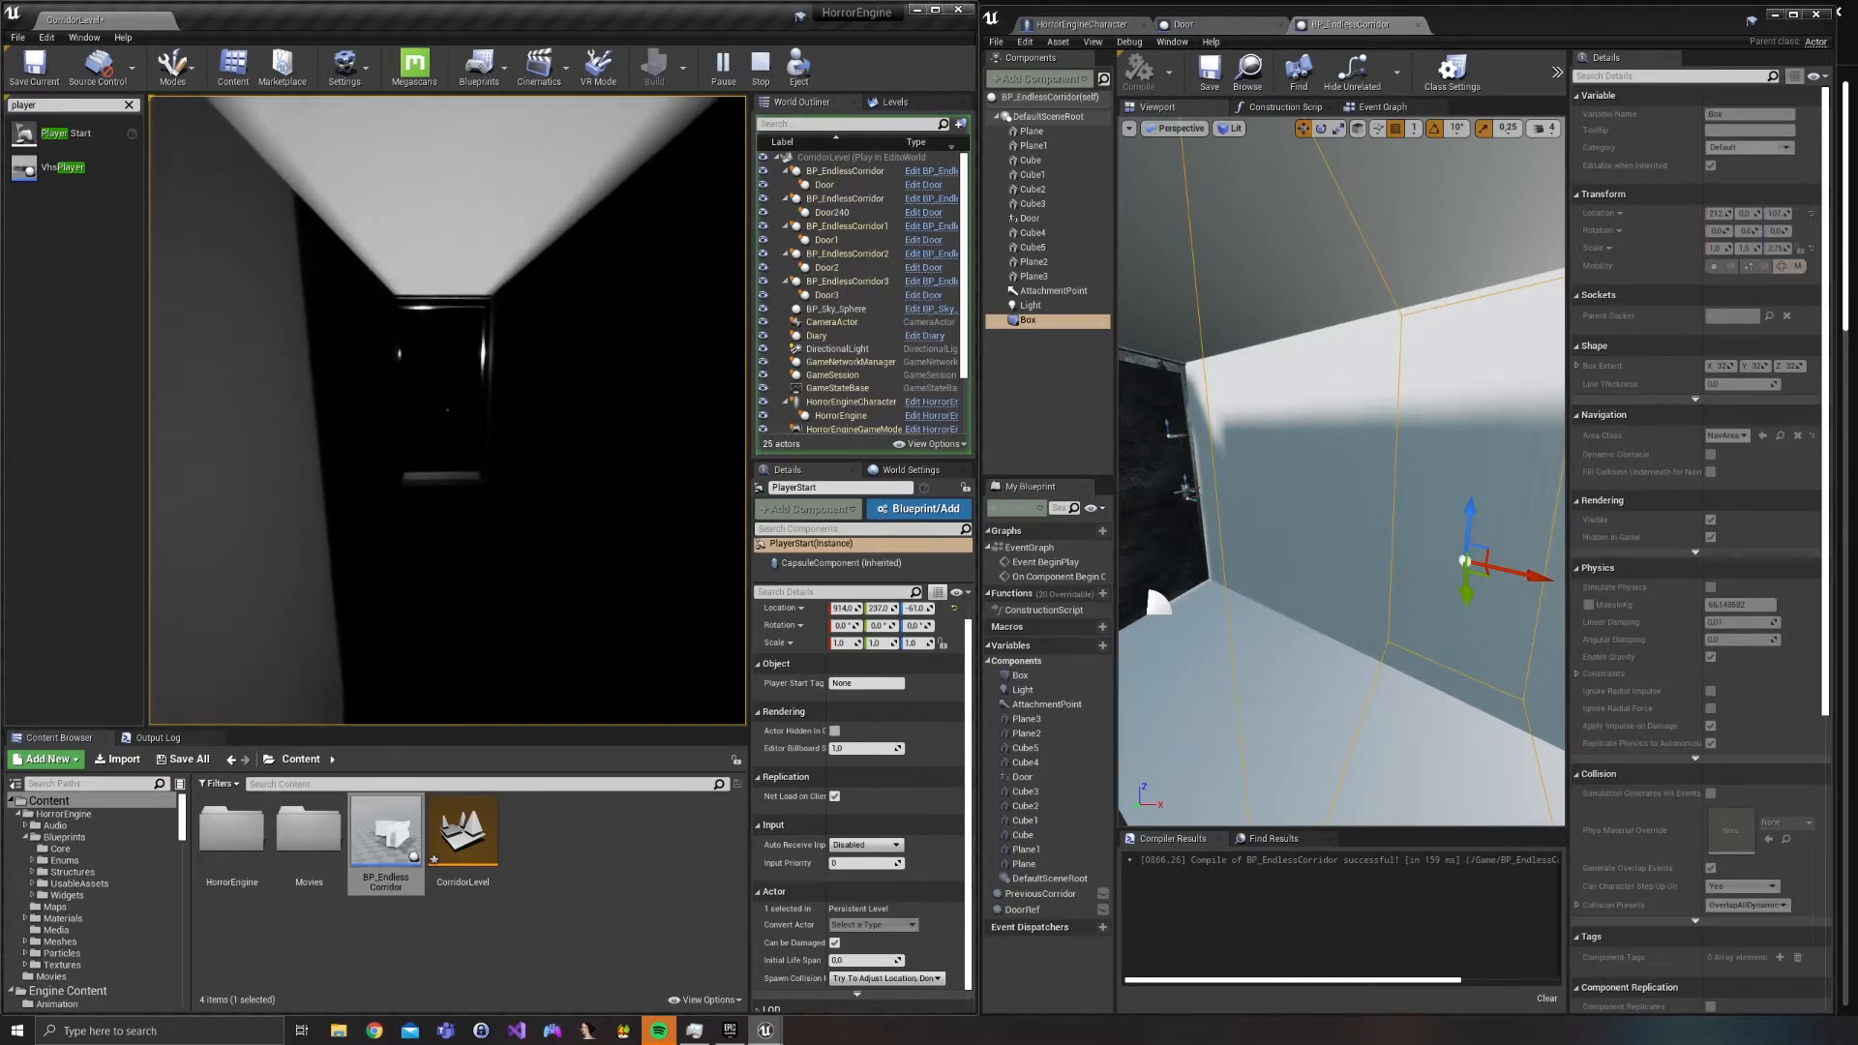
key(w)
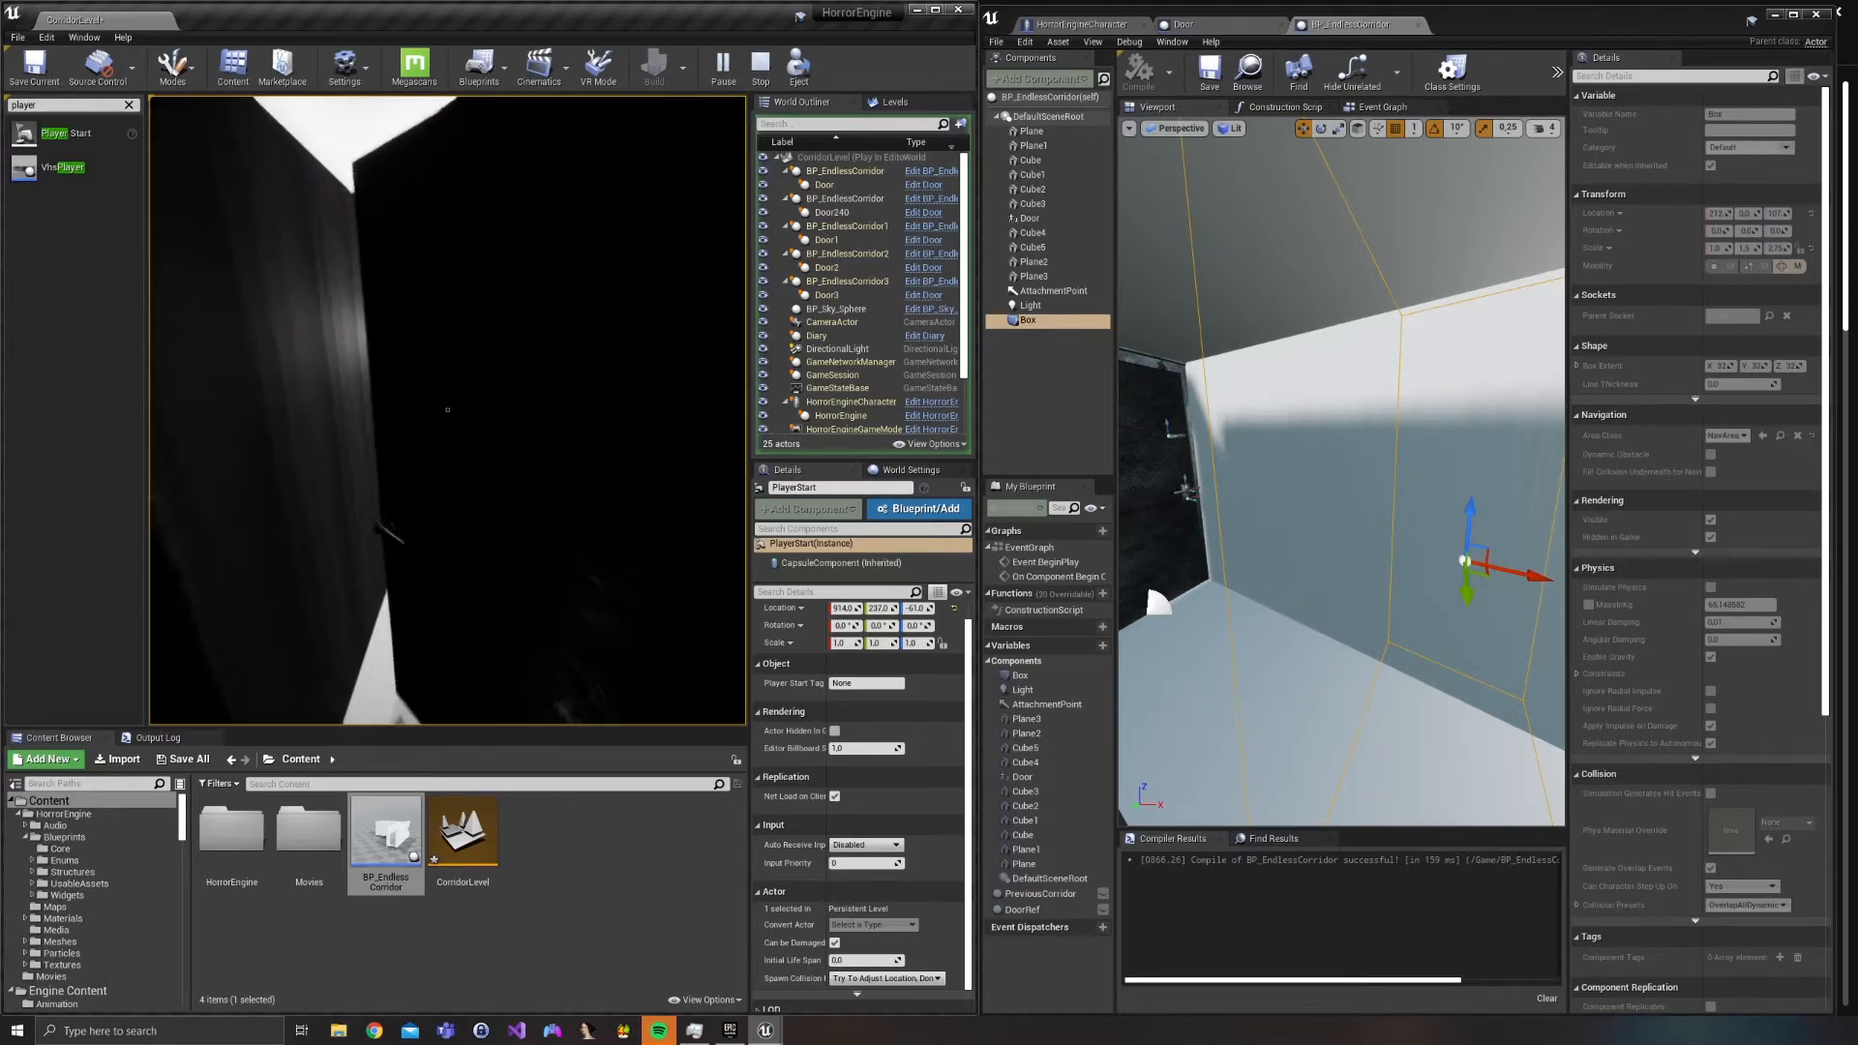
key(w)
key(w)
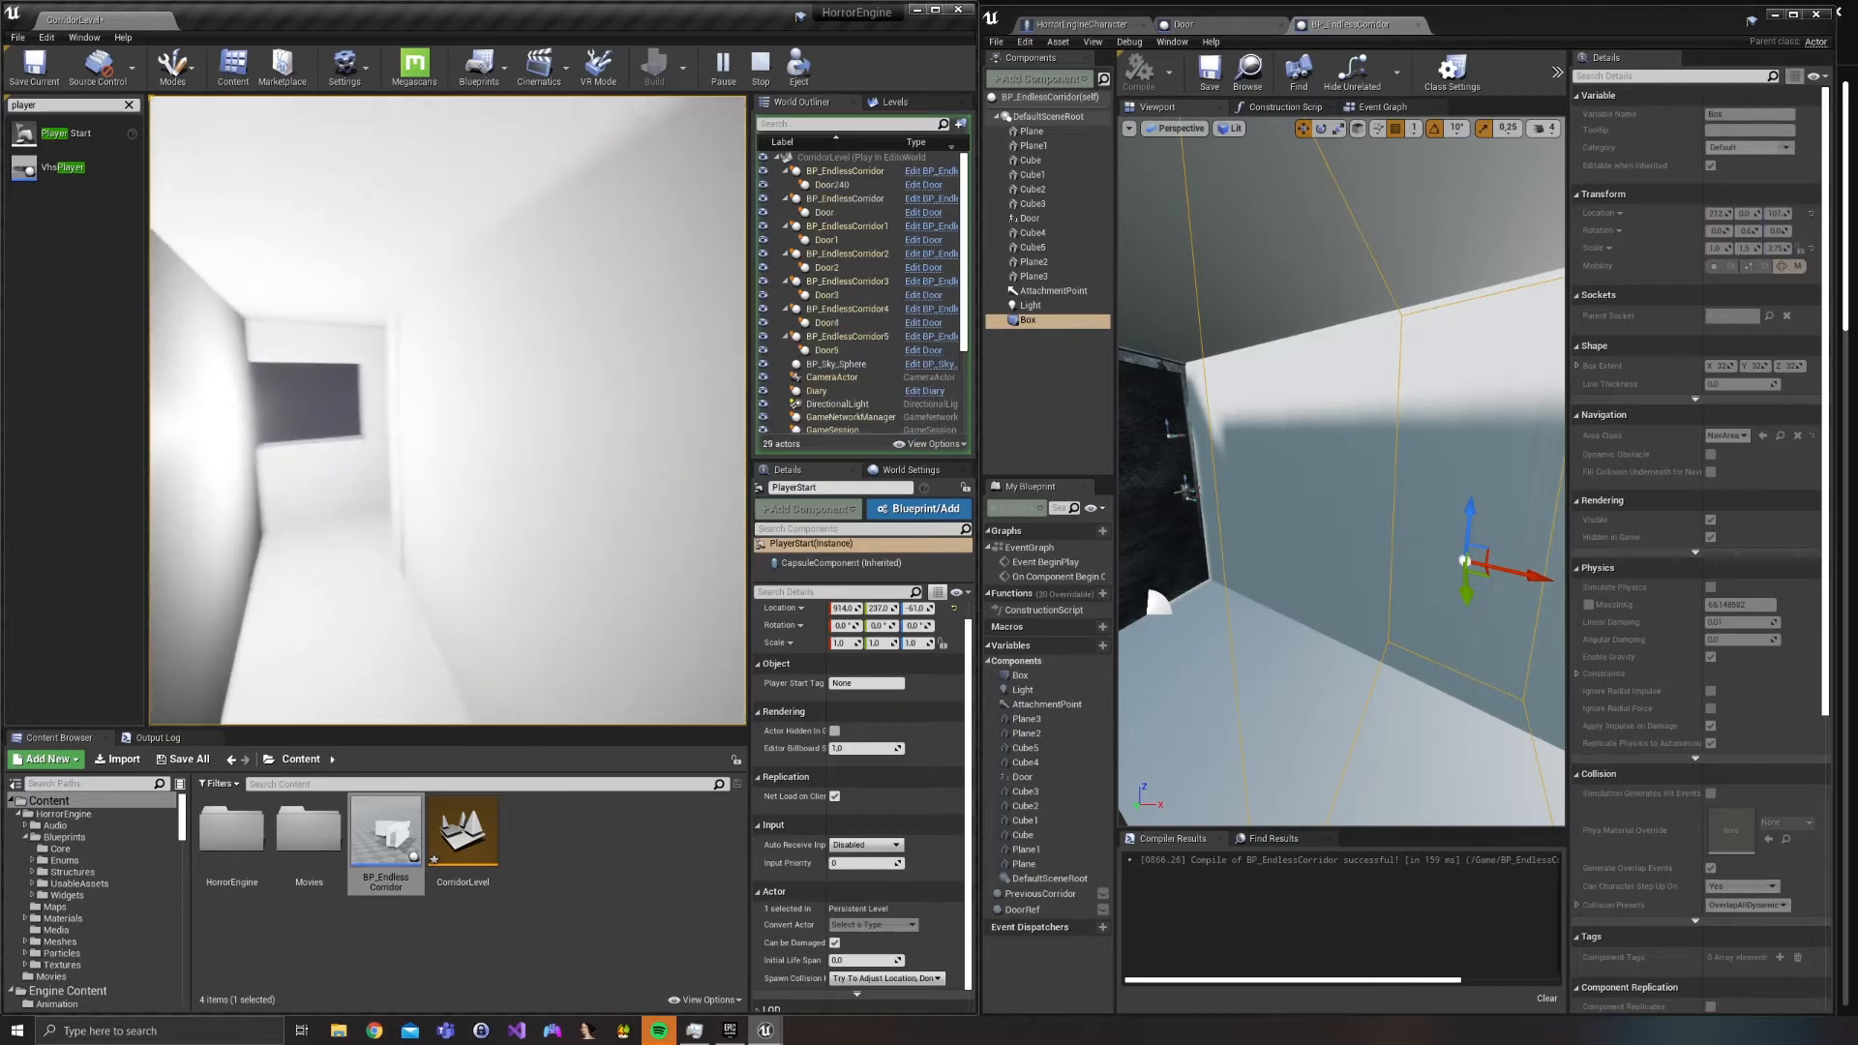
key(w)
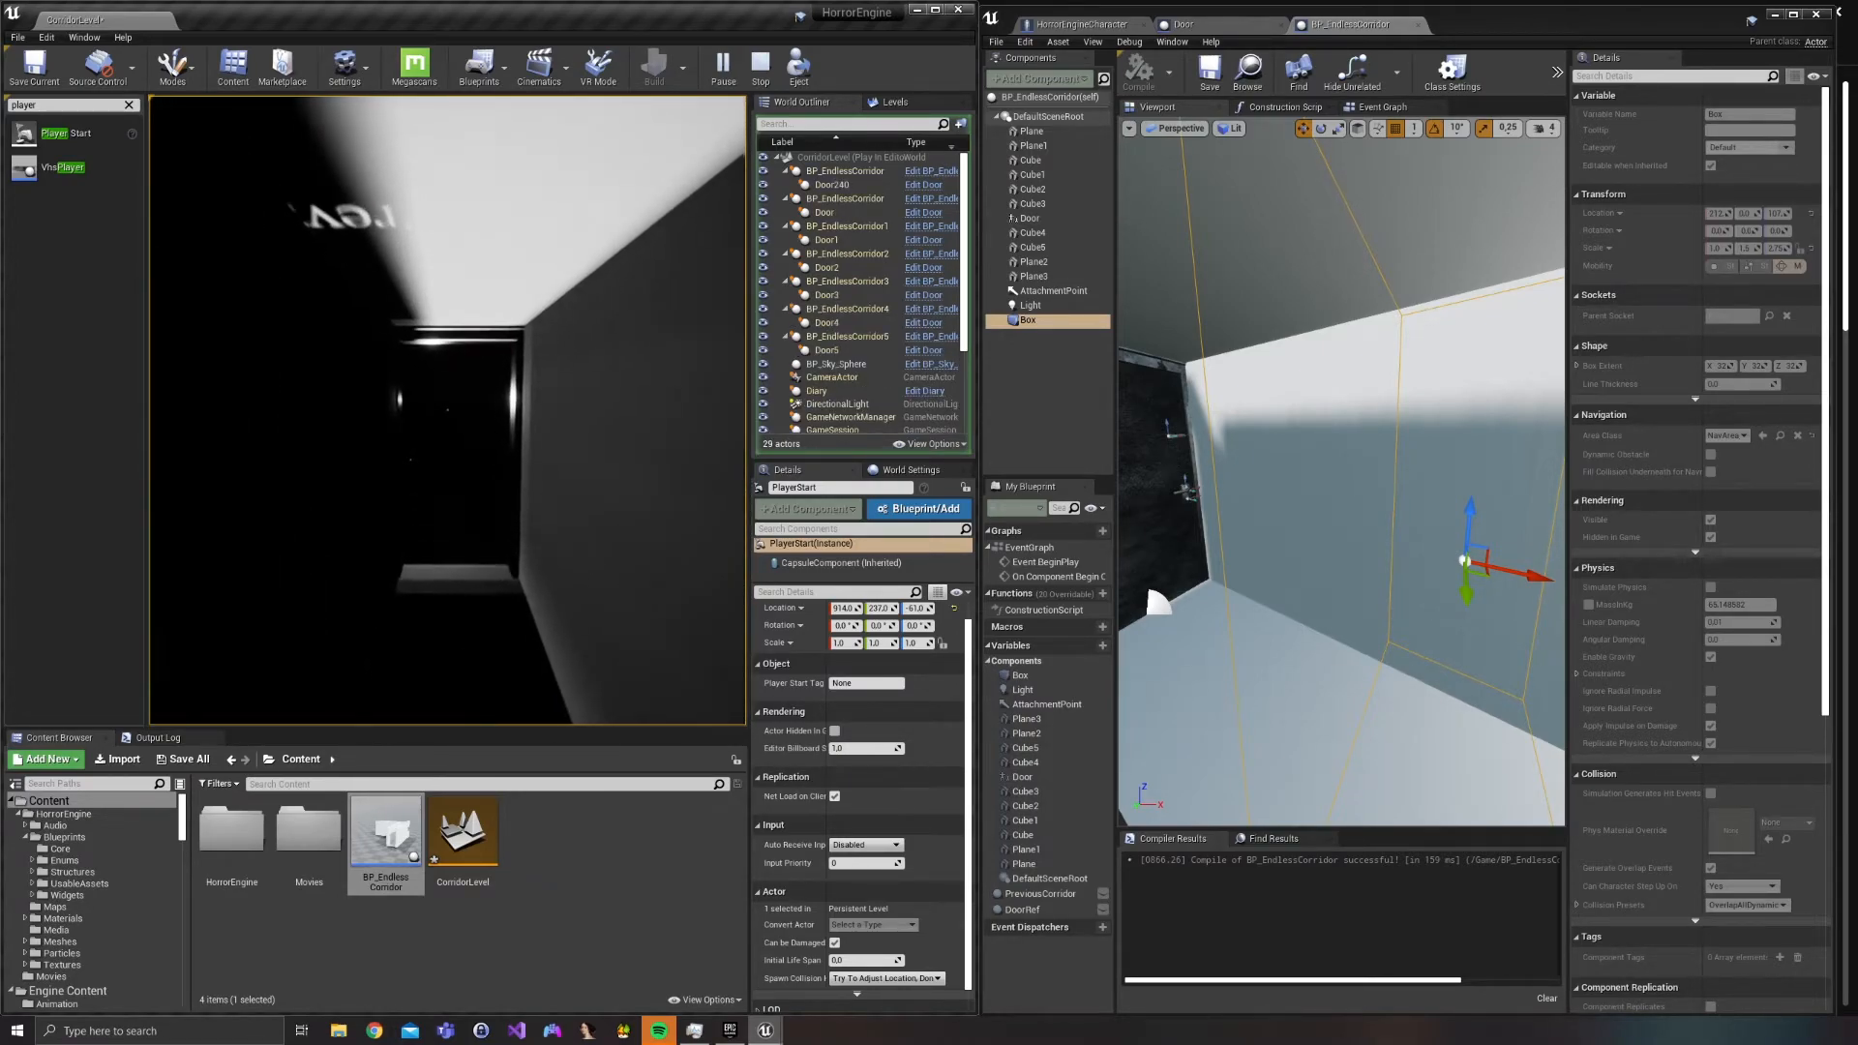
key(w)
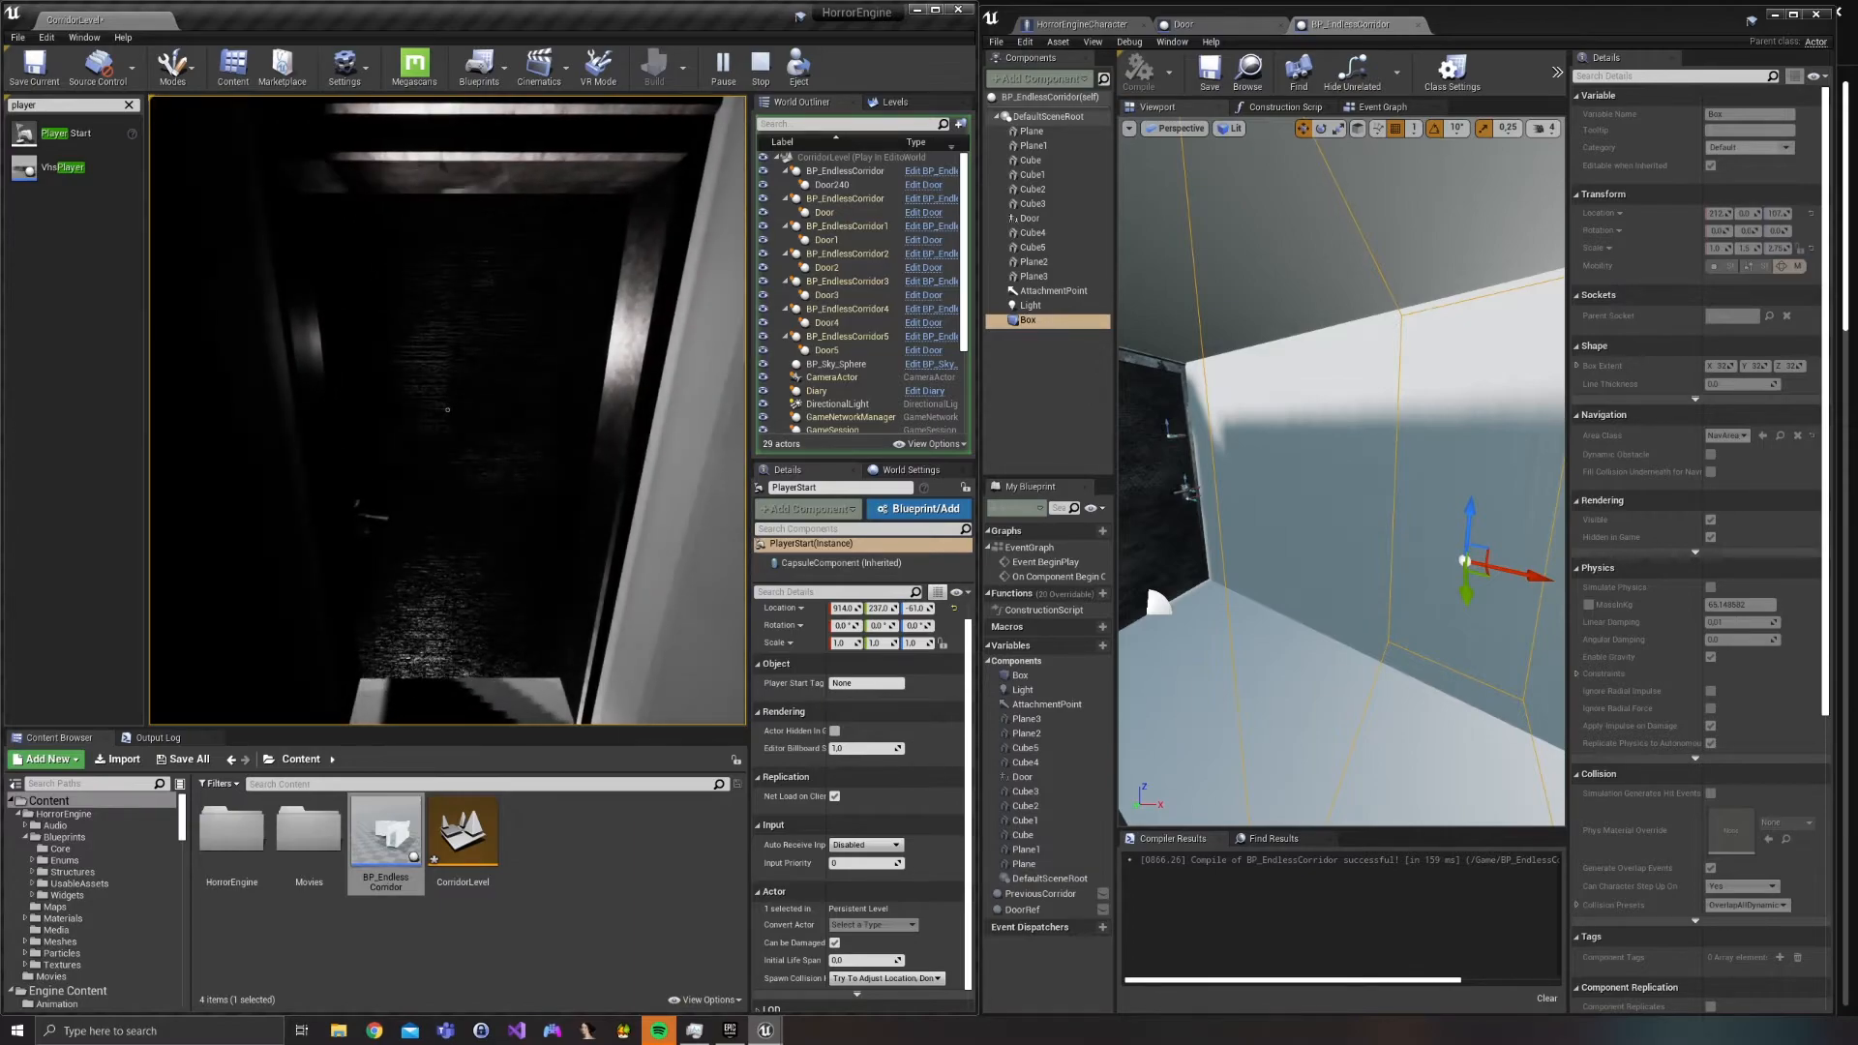
key(w)
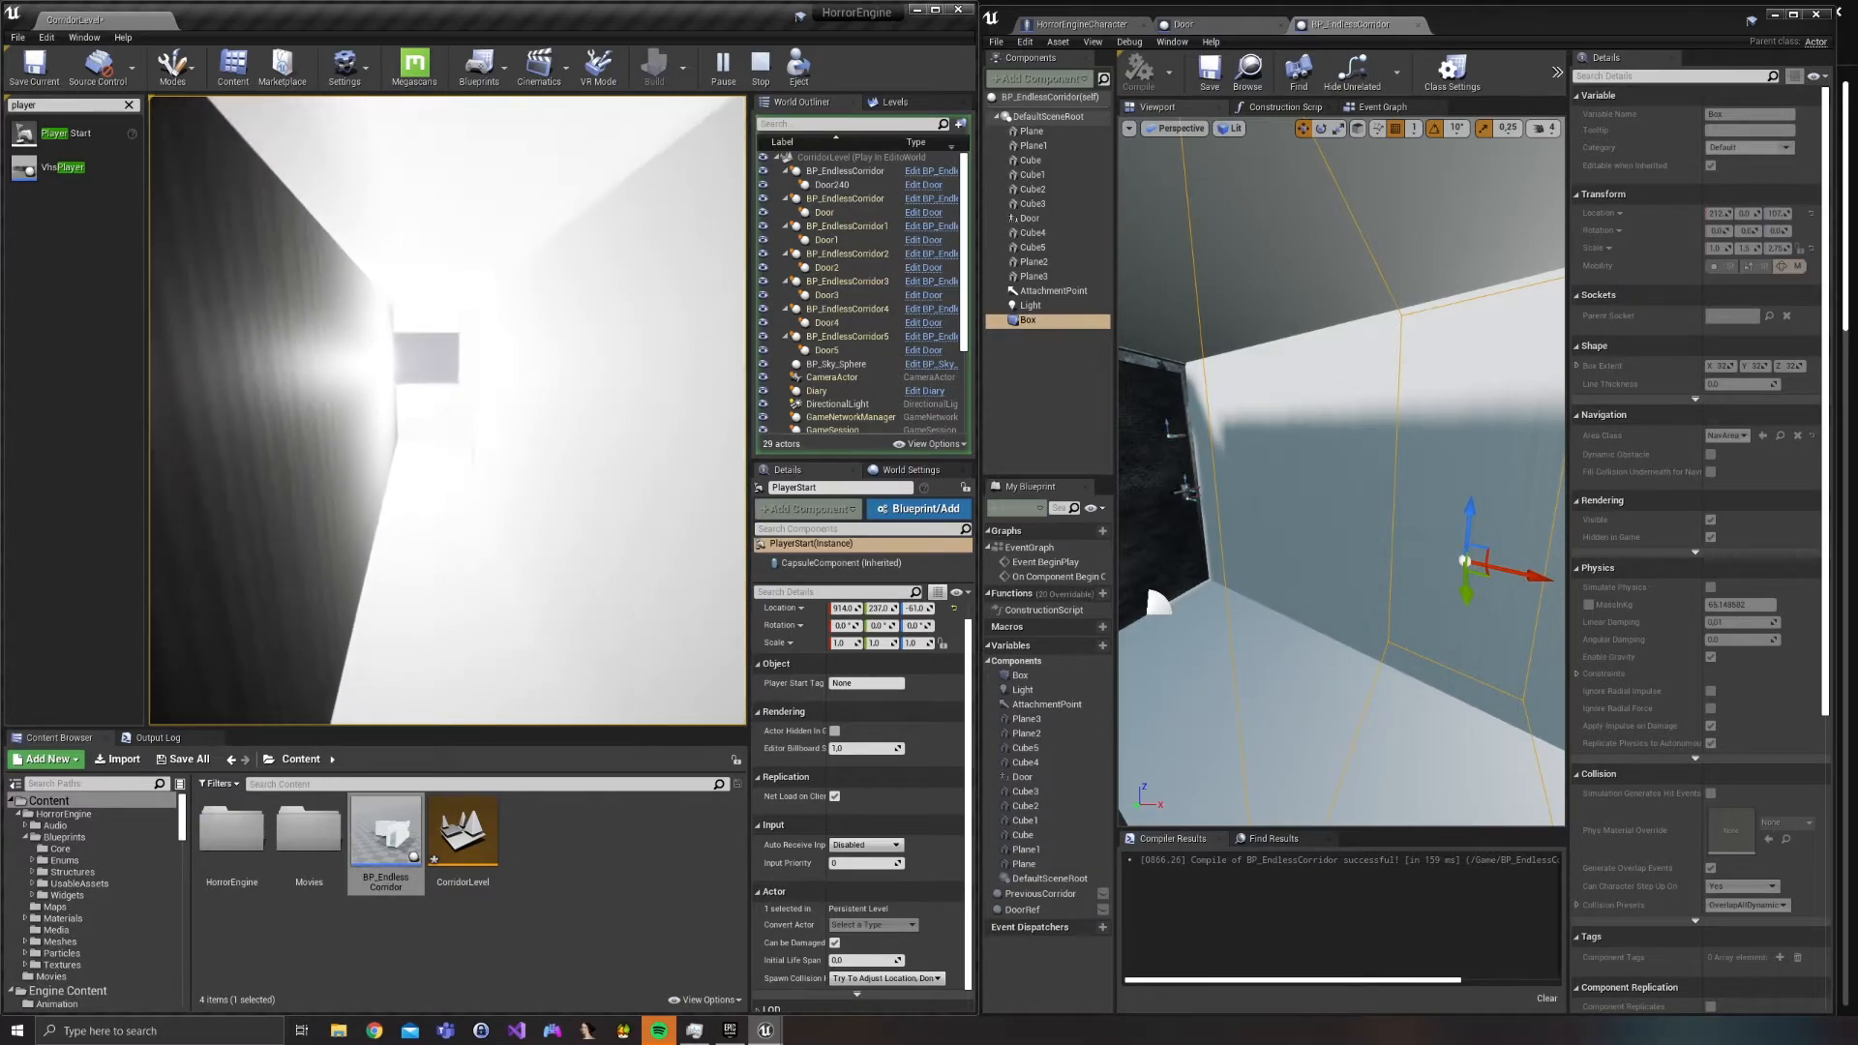
key(w)
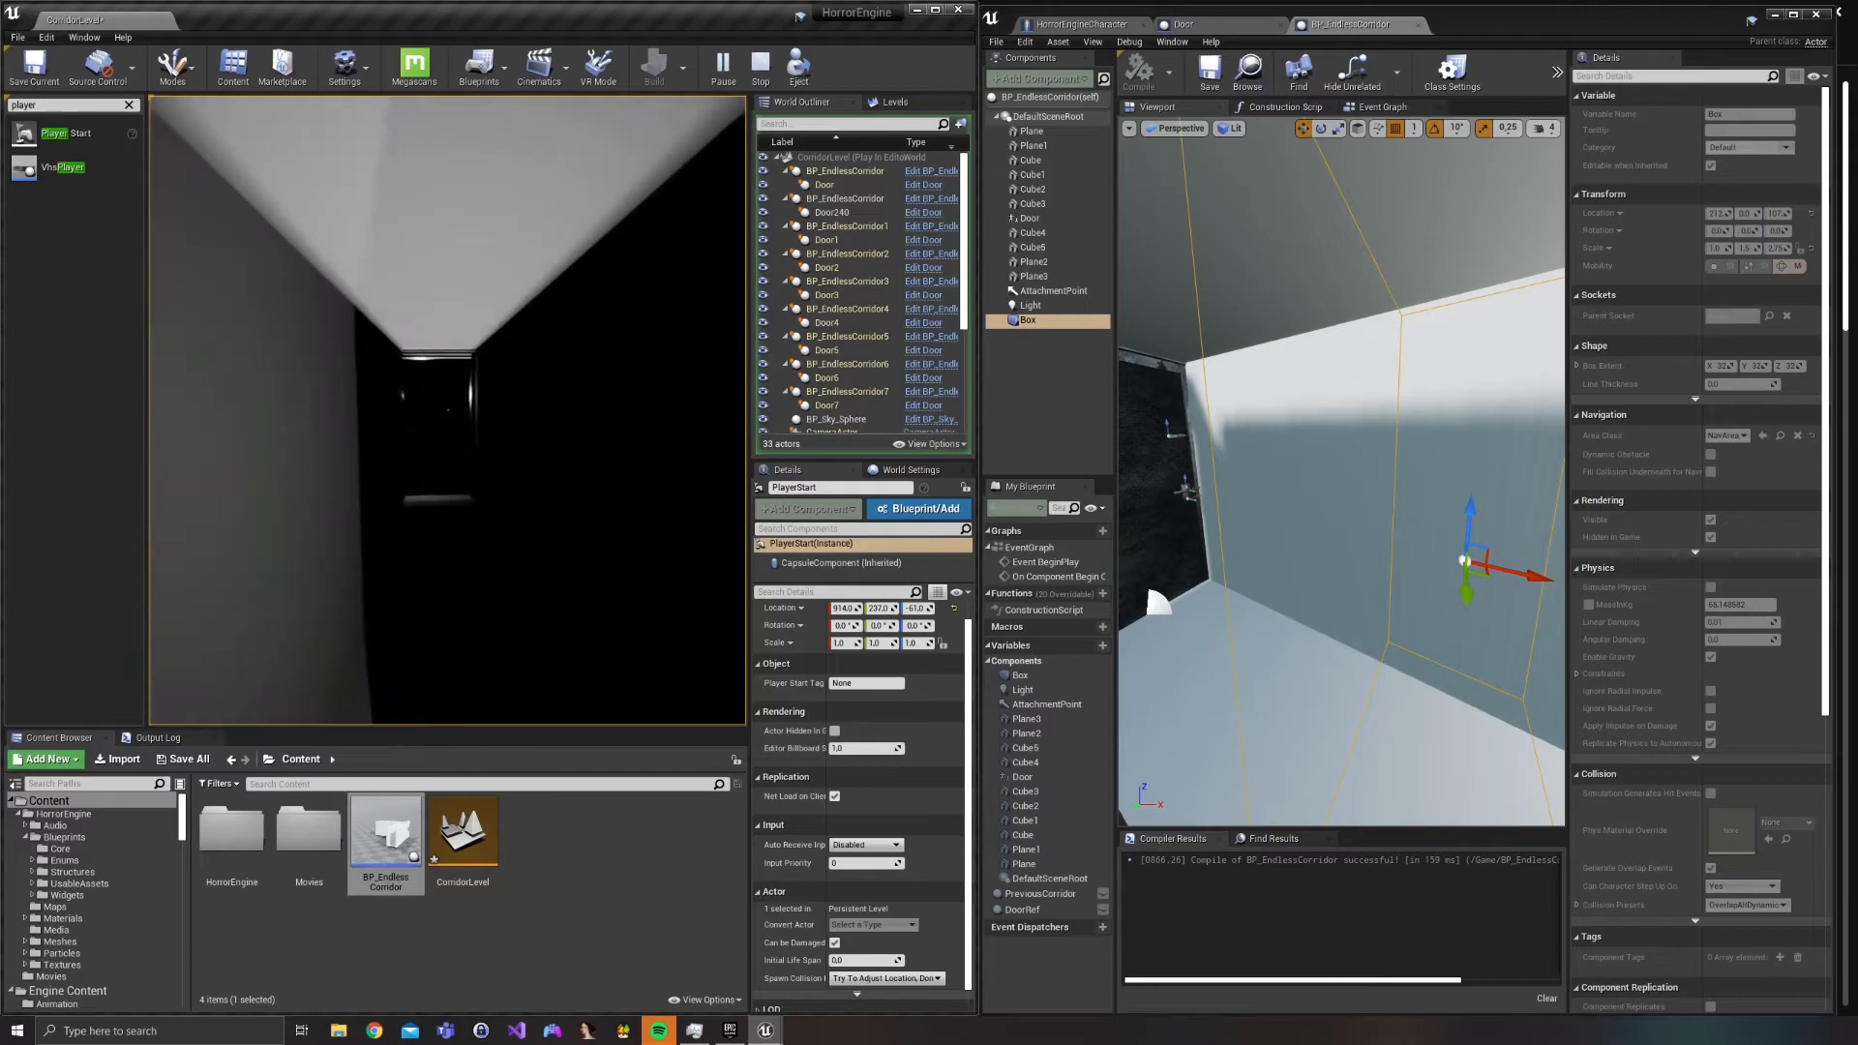
key(w)
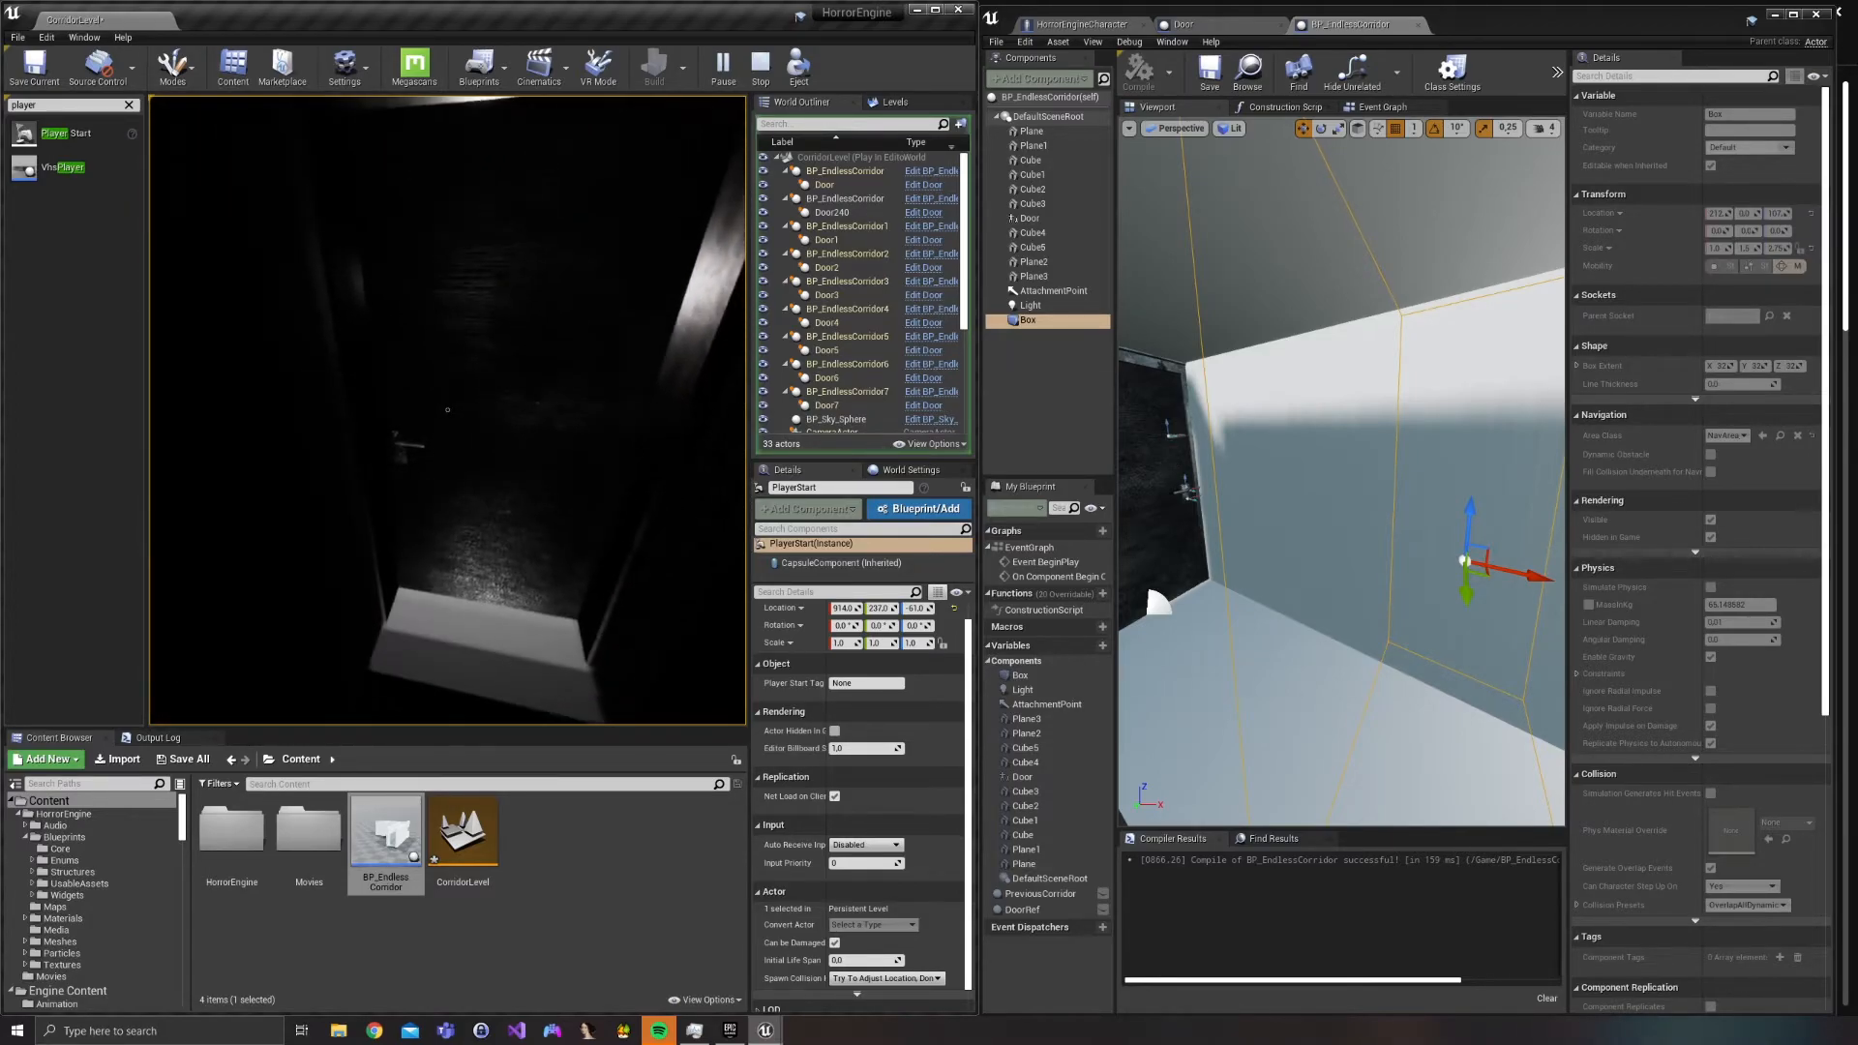
key(Escape)
In BP_EndlessCorridor's Event Graph, add a Set Previous Corridor node targeting the SpawnActor node's Return Value.
click(1398, 110)
right_drag(1405, 385, 1329, 367)
scroll(1327, 378, up, 3)
right_drag(1248, 514, 923, 497)
right_drag(1293, 560, 1384, 588)
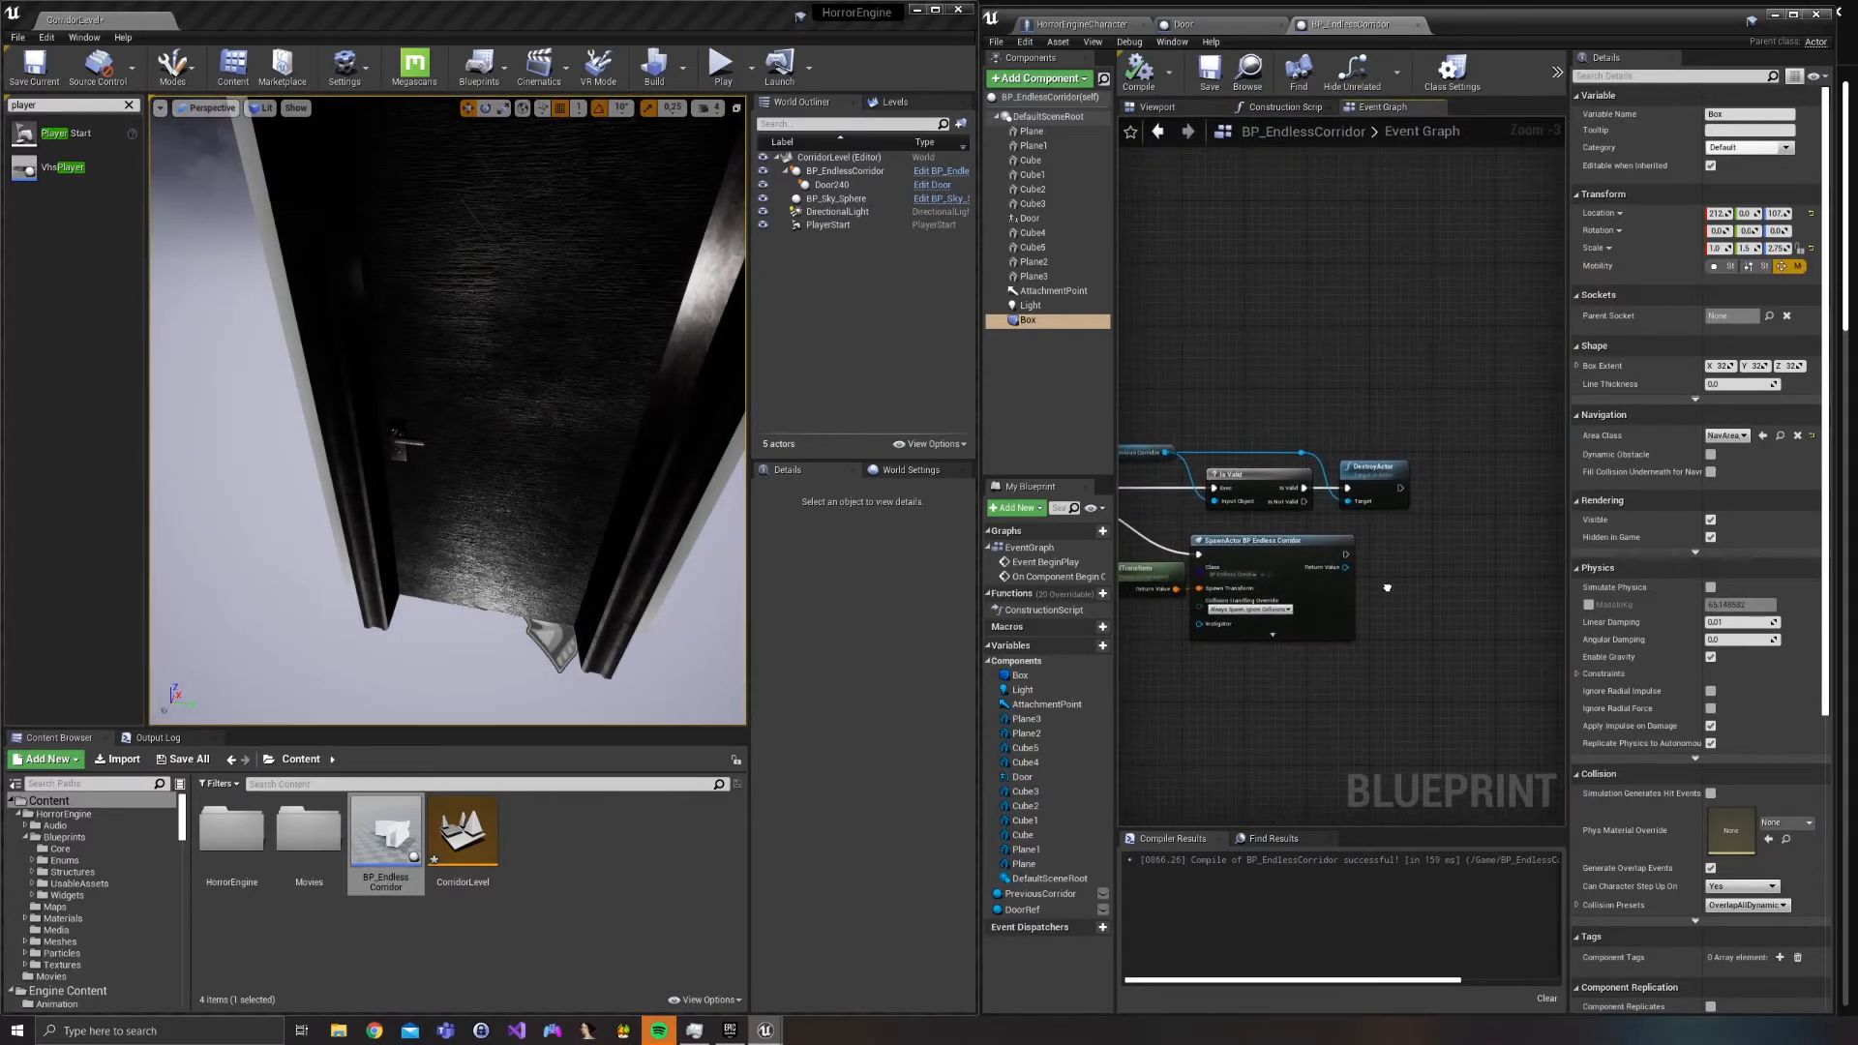
drag(1343, 567, 1411, 571)
text(set previ)
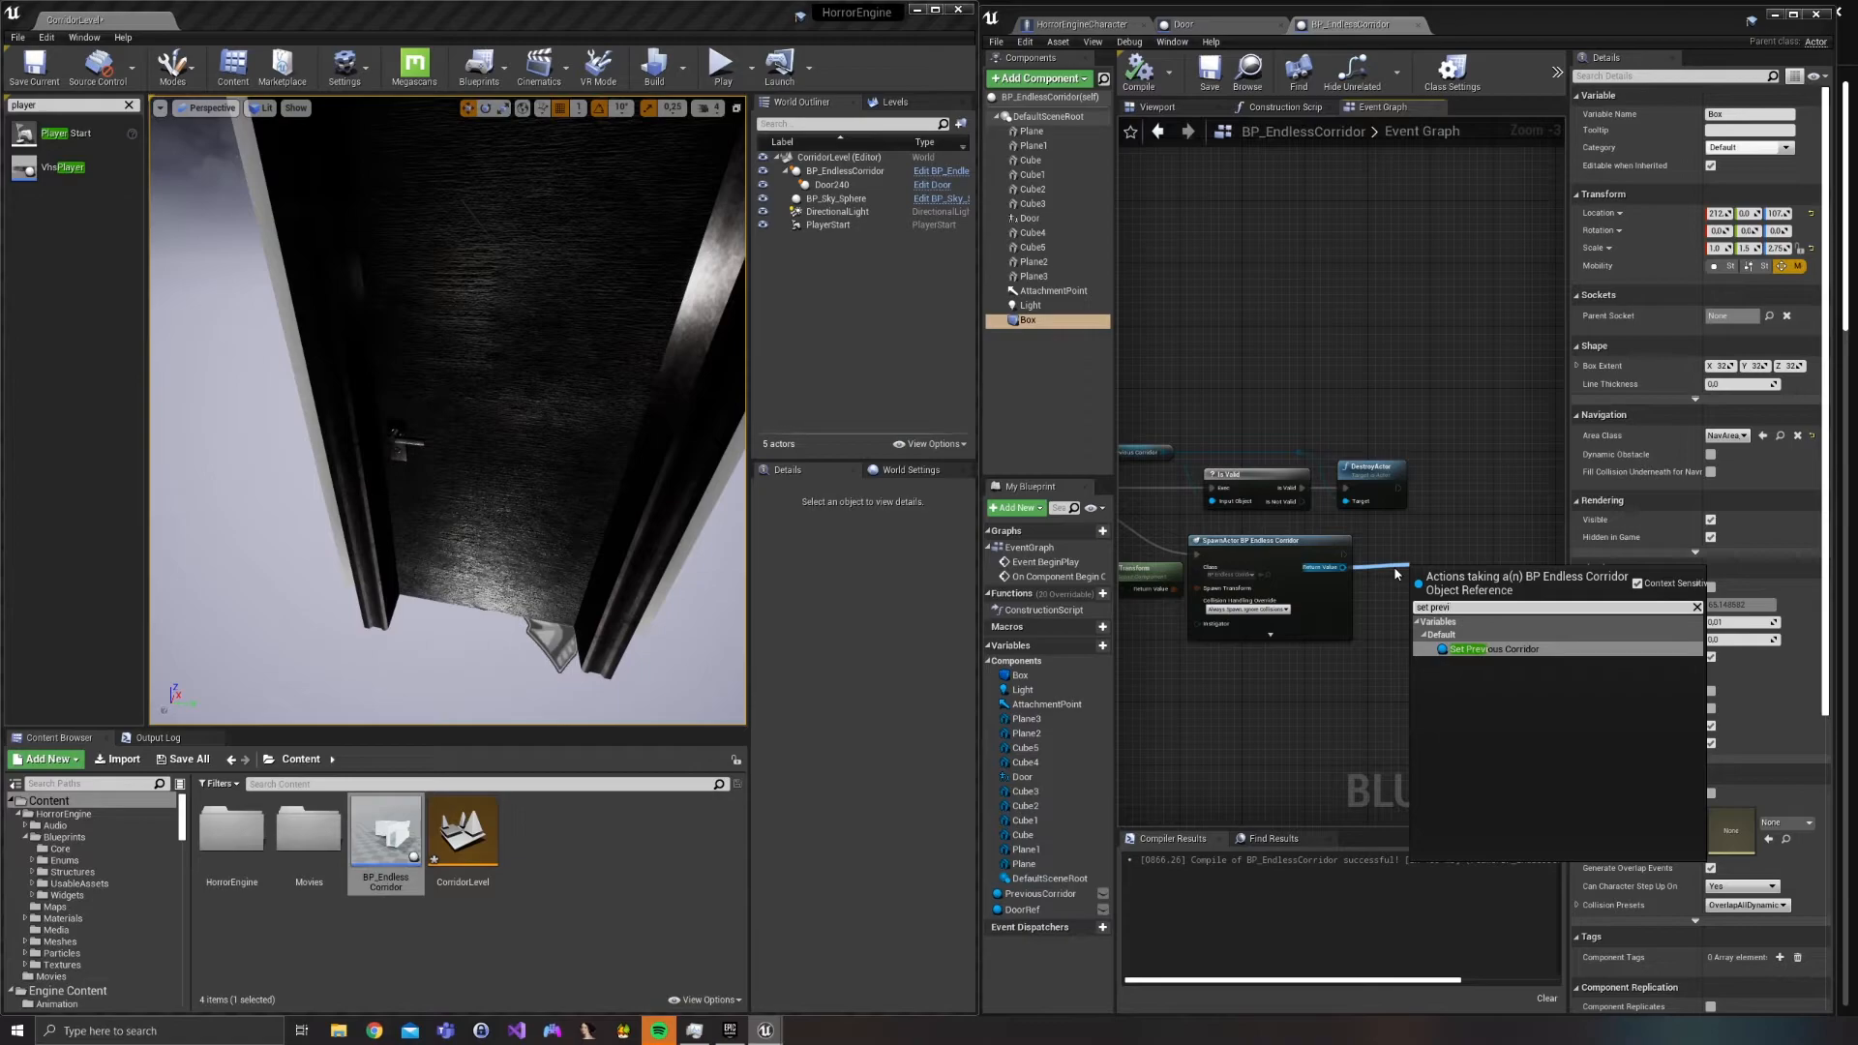
key(Return)
scroll(1391, 547, up, 3)
drag(1514, 570, 1523, 571)
Feed a Self reference into the Set node's Previous Corridor input and run it after SpawnActor.
right_drag(1443, 643, 1310, 648)
drag(1351, 578, 1293, 691)
text(self)
key(Return)
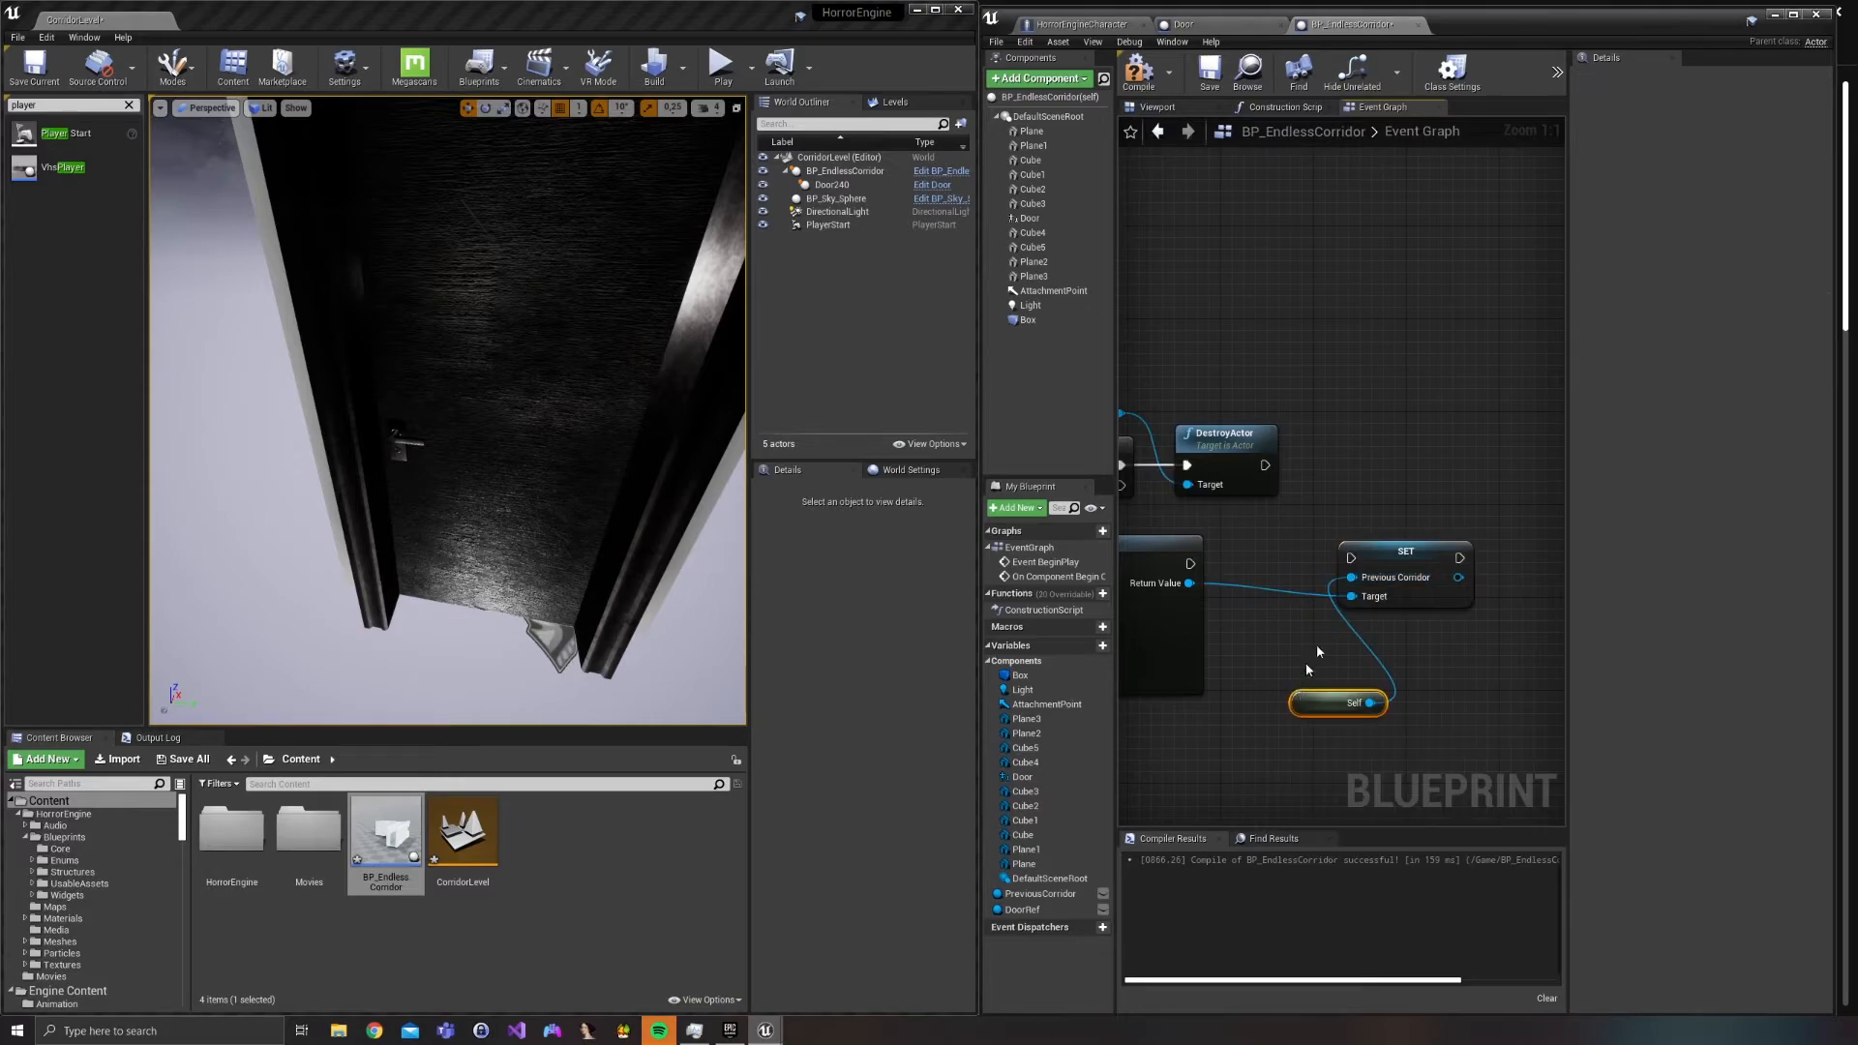
drag(1190, 563, 1356, 563)
drag(1366, 558, 1413, 558)
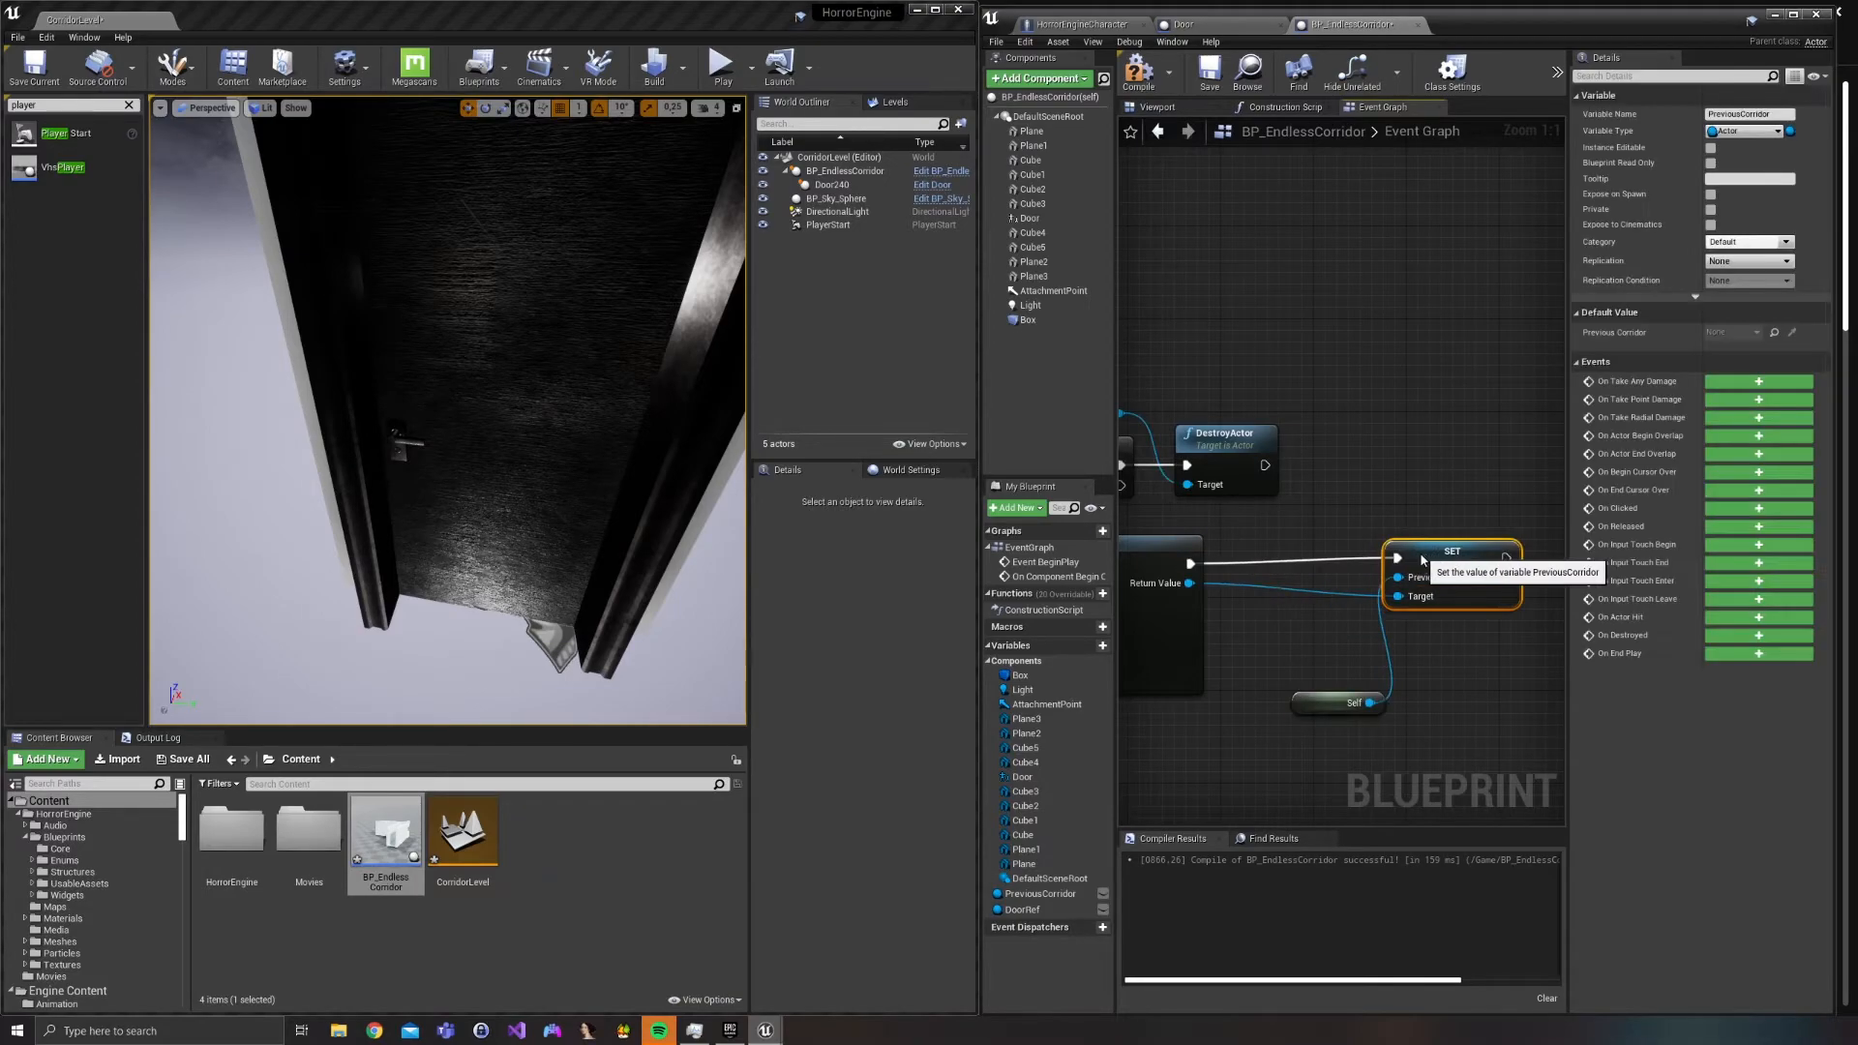
Place the Self node between SpawnActor and Set Previous Corridor and straighten their connections.
drag(1314, 701, 1291, 596)
drag(1448, 667, 1161, 571)
key(q)
click(1410, 666)
drag(1293, 573, 1295, 629)
drag(1434, 511, 1181, 581)
drag(1430, 554, 1440, 590)
drag(1308, 633, 1308, 598)
Align the attachment point, GetWorldTransform and SpawnActor nodes, neaten the Set Previous Corridor node, and compile the blueprint.
right_drag(1281, 686, 1537, 651)
drag(1435, 691, 1152, 579)
key(q)
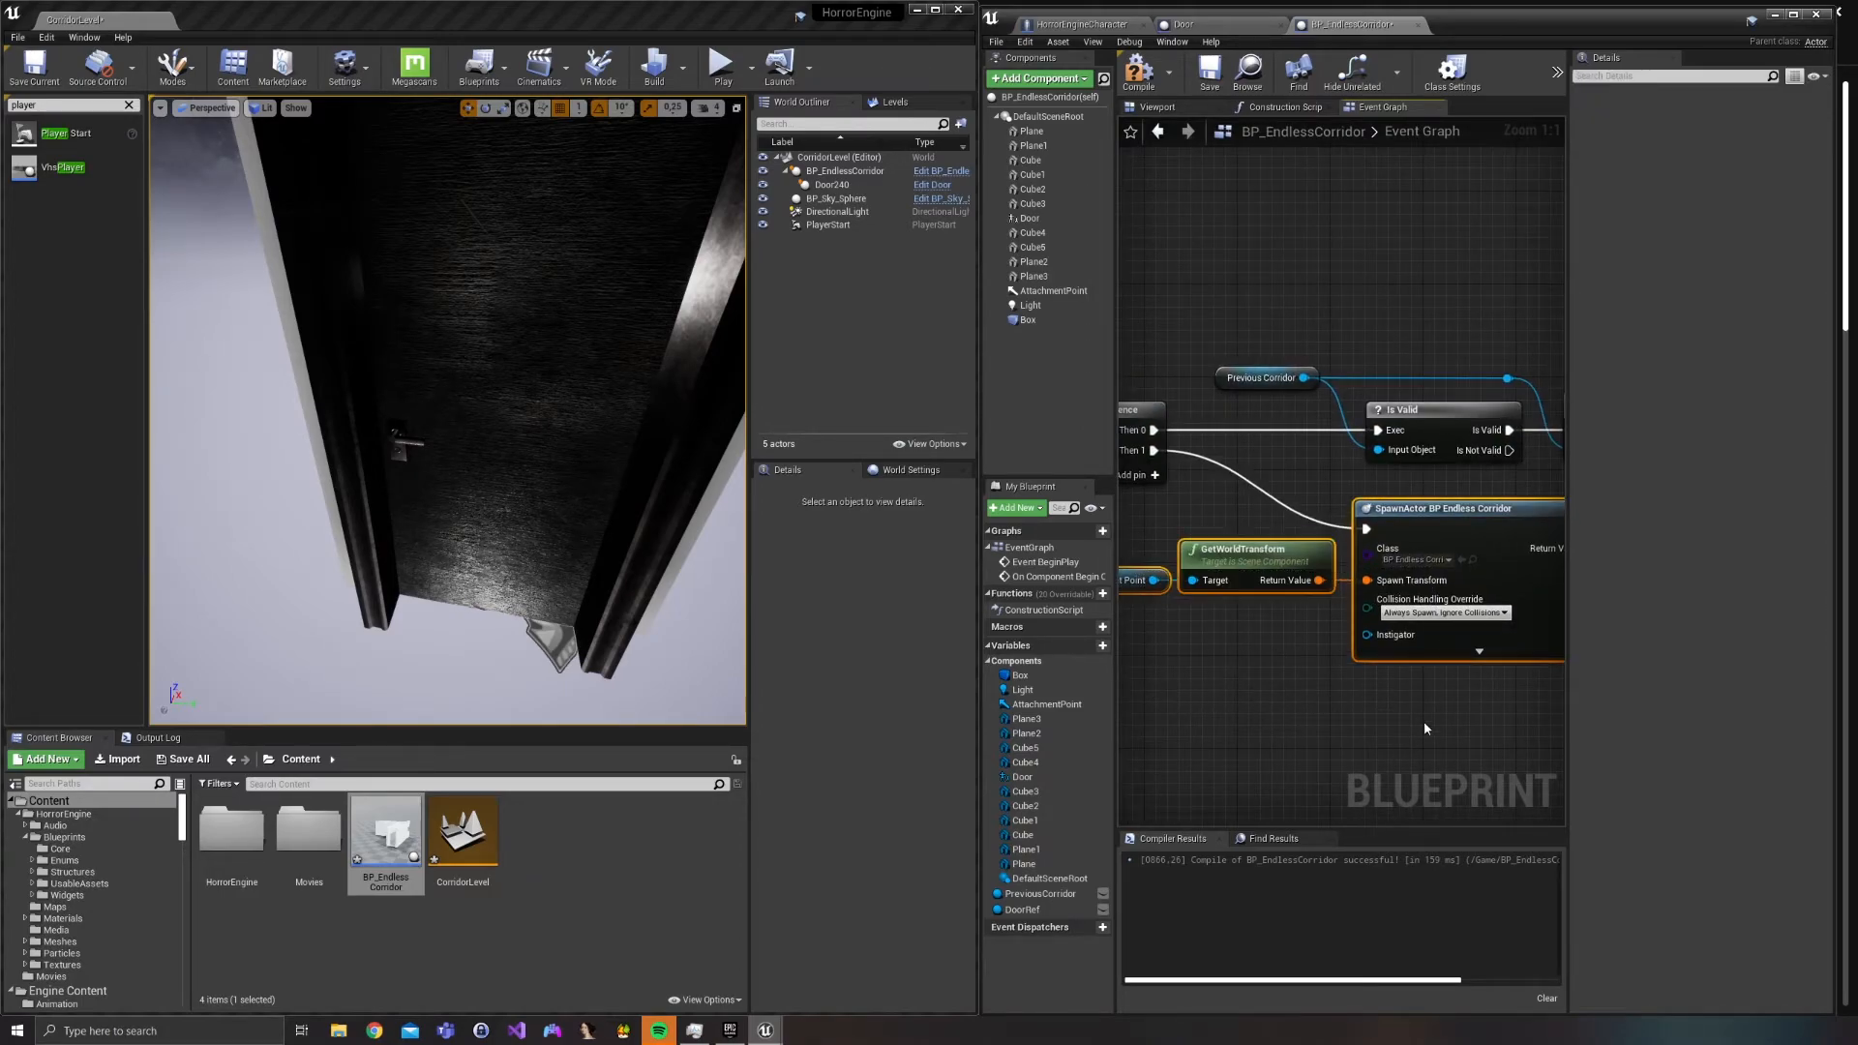
right_drag(1419, 721, 1180, 696)
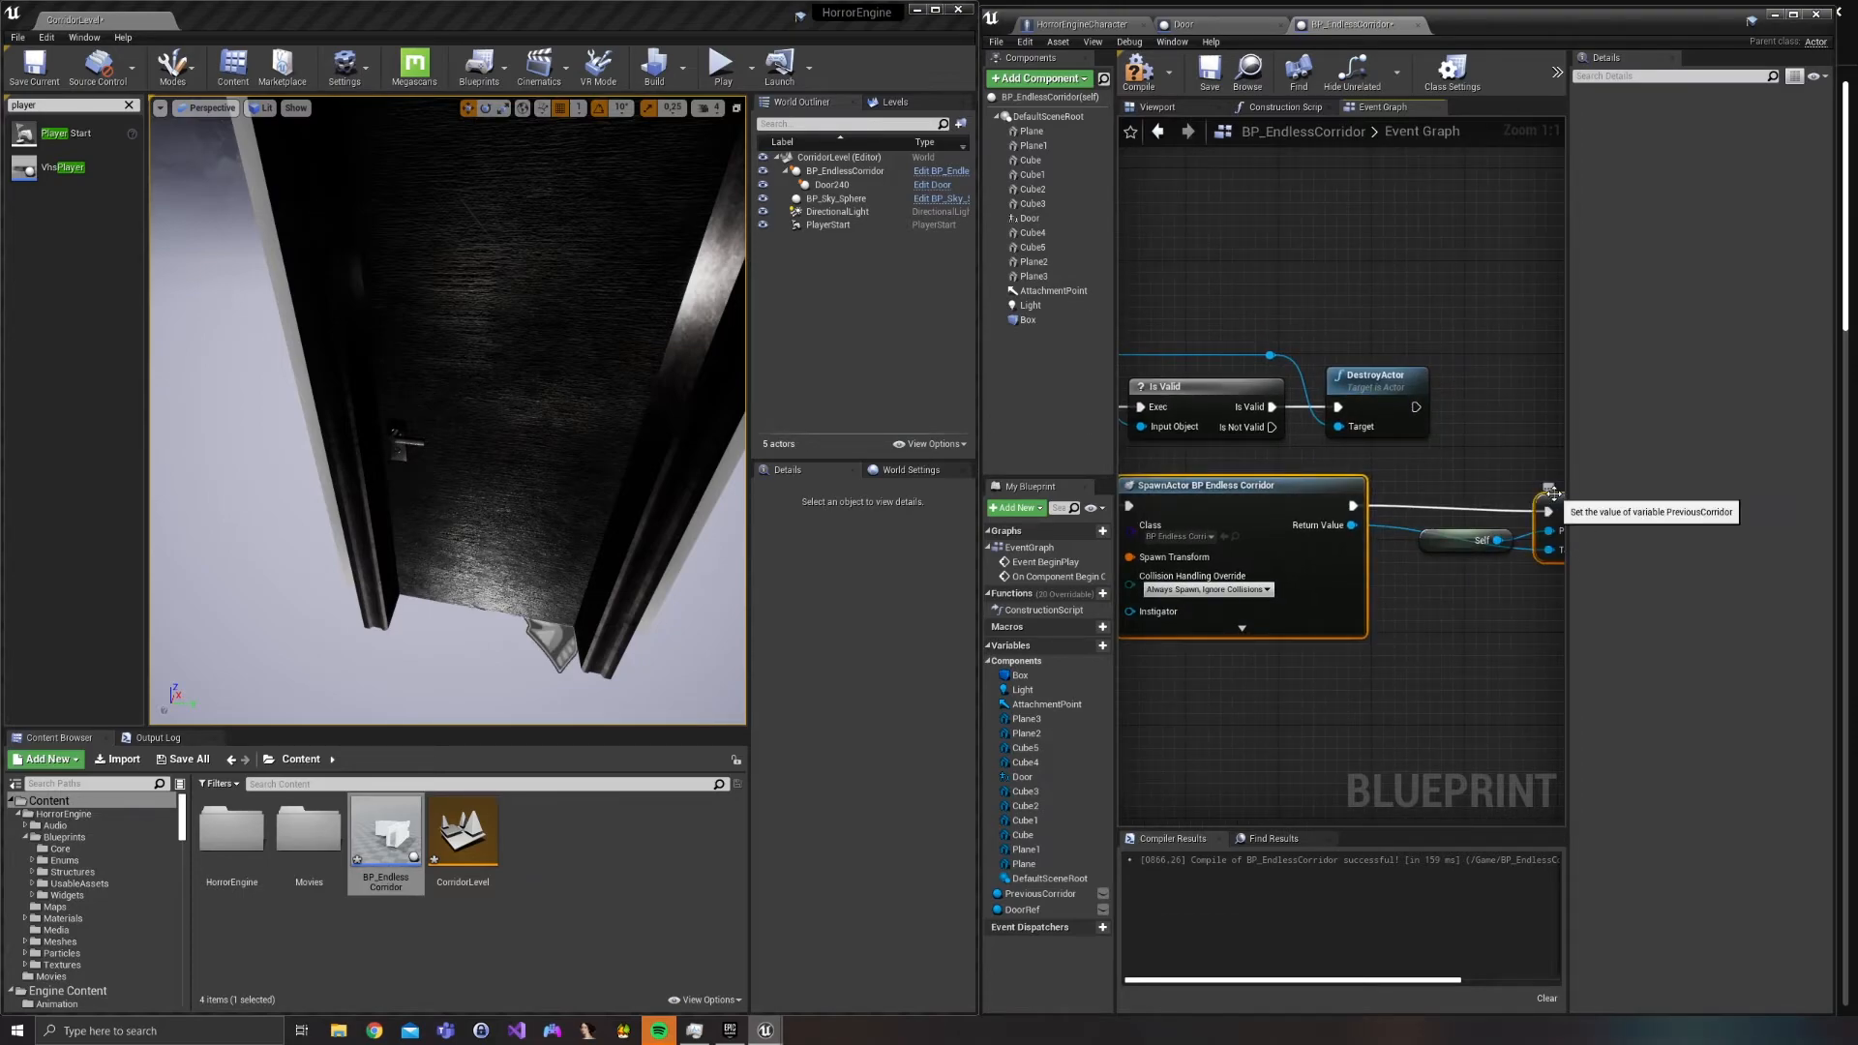
drag(1544, 501, 1544, 486)
right_drag(1467, 664, 1310, 680)
click(1424, 537)
drag(1425, 535, 1436, 534)
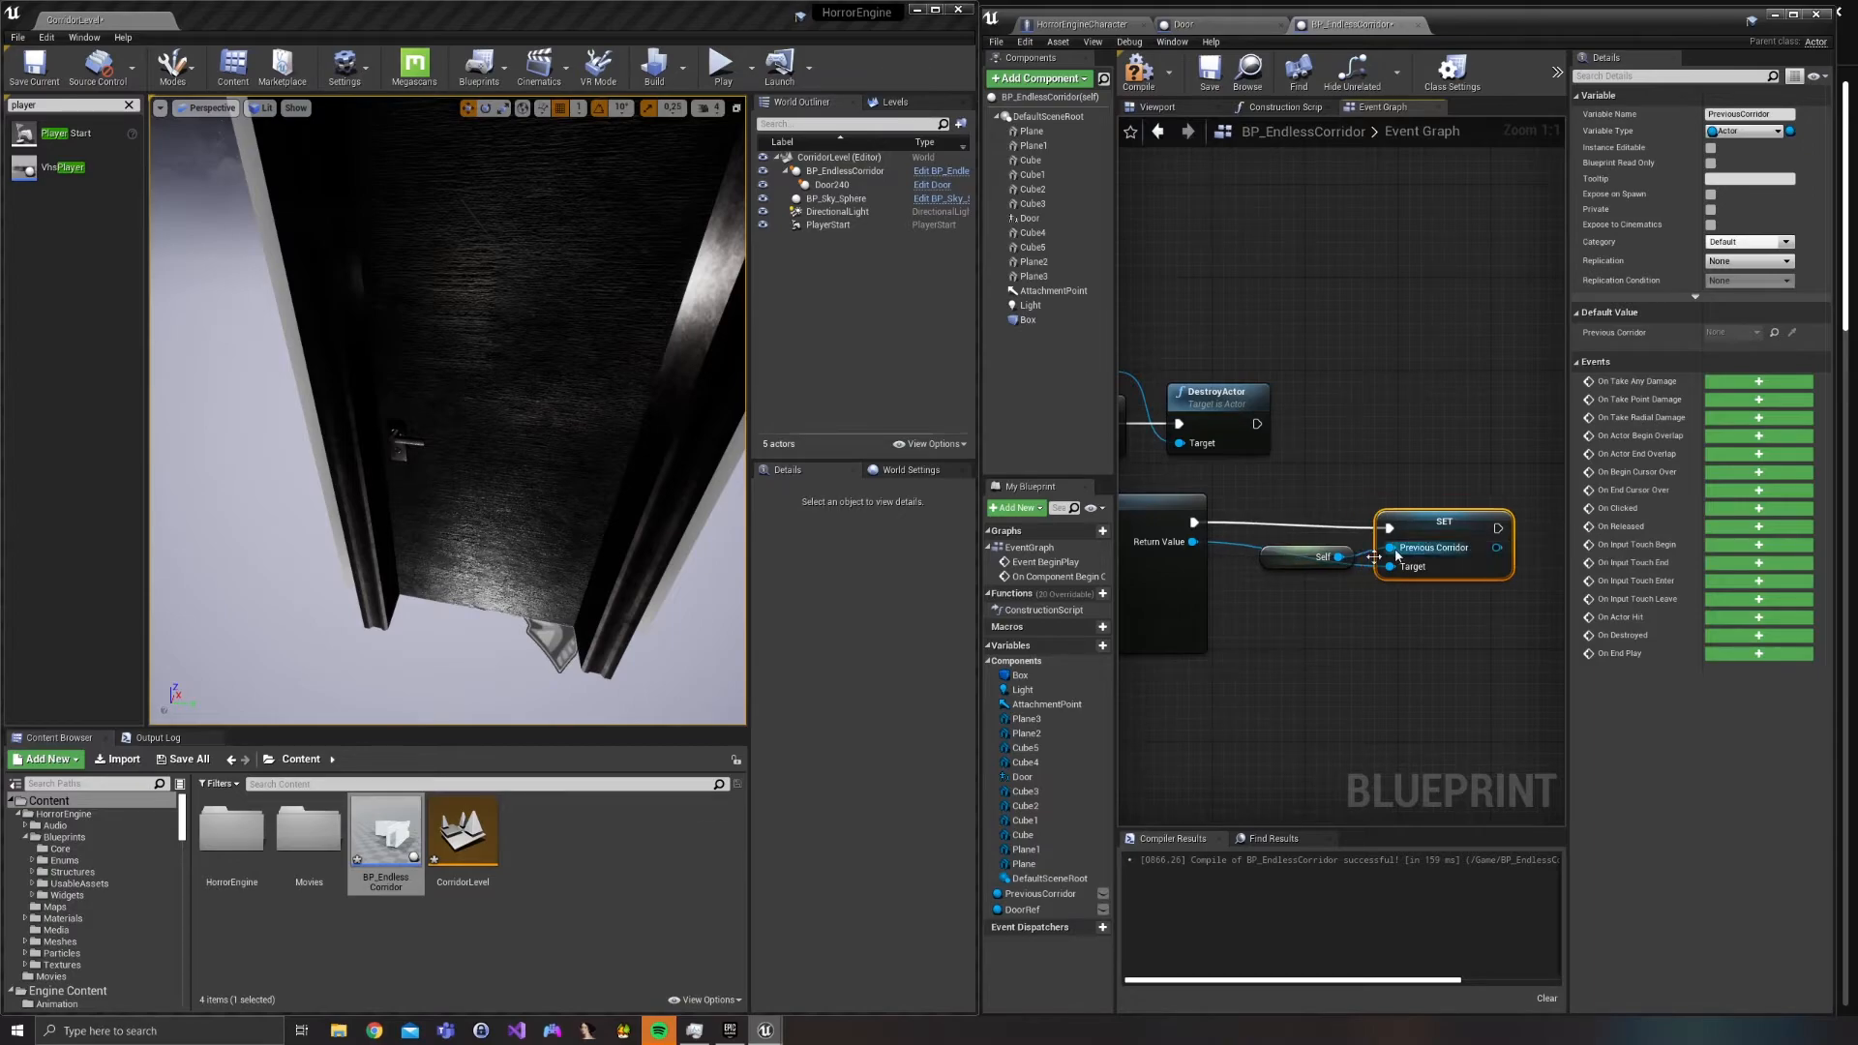
right_drag(1277, 562, 1314, 489)
click(1139, 72)
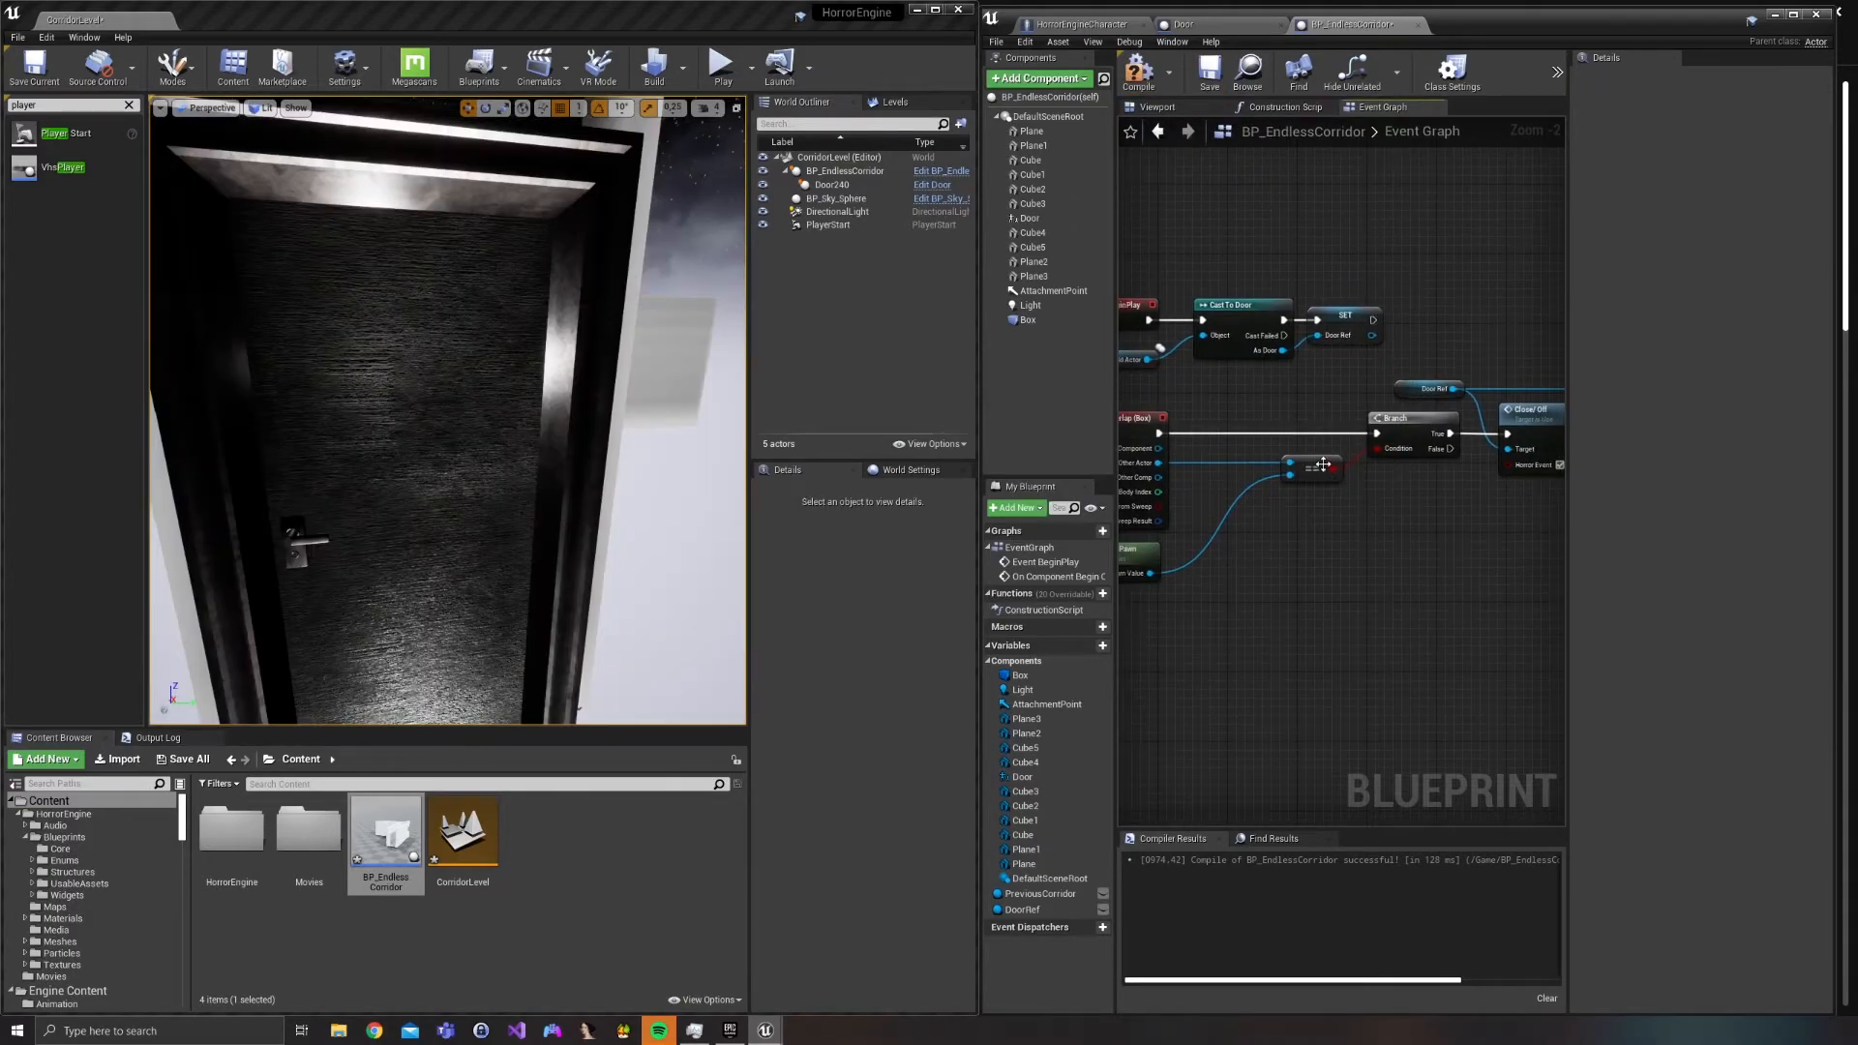
Insert an AND Boolean node between the overlap's player equality check and the Branch condition.
mouse_move(1323, 465)
mouse_down()
mouse_move(1280, 467)
mouse_move(1330, 462)
mouse_up()
text(and)
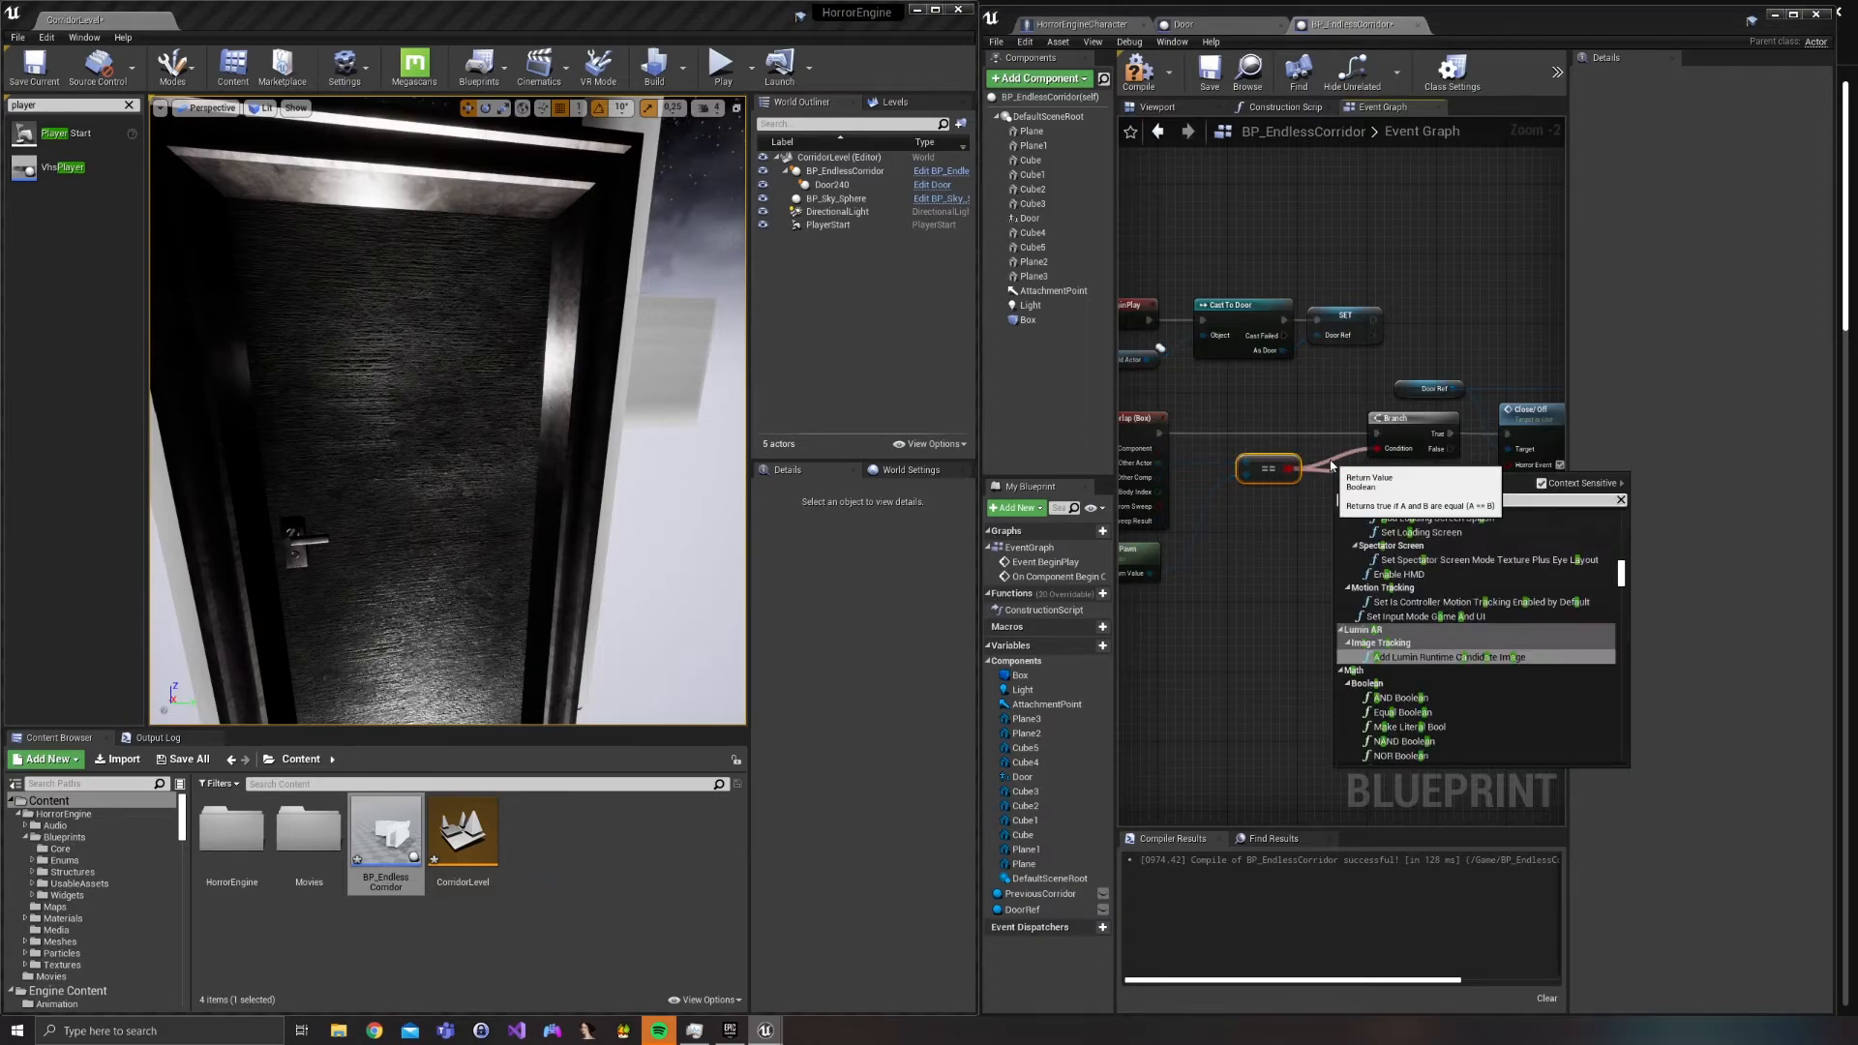
key(Return)
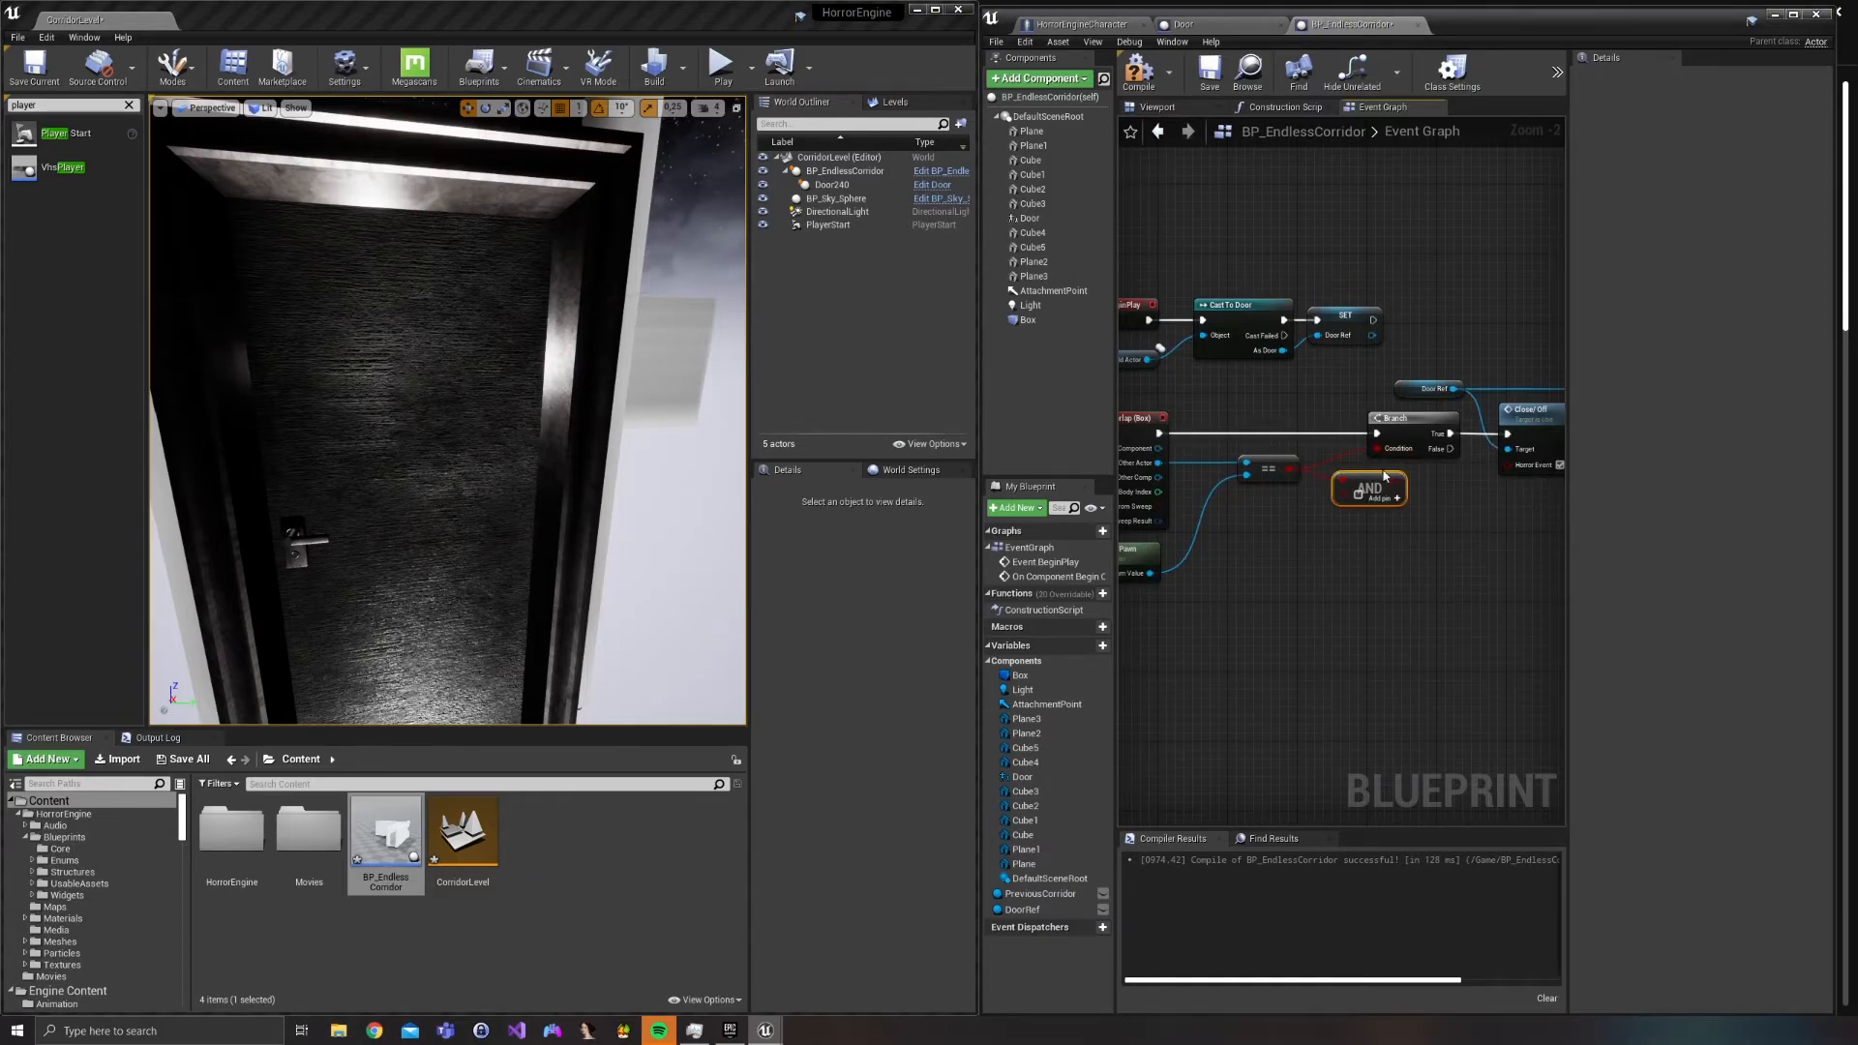
drag(1377, 489, 1259, 542)
click(1300, 542)
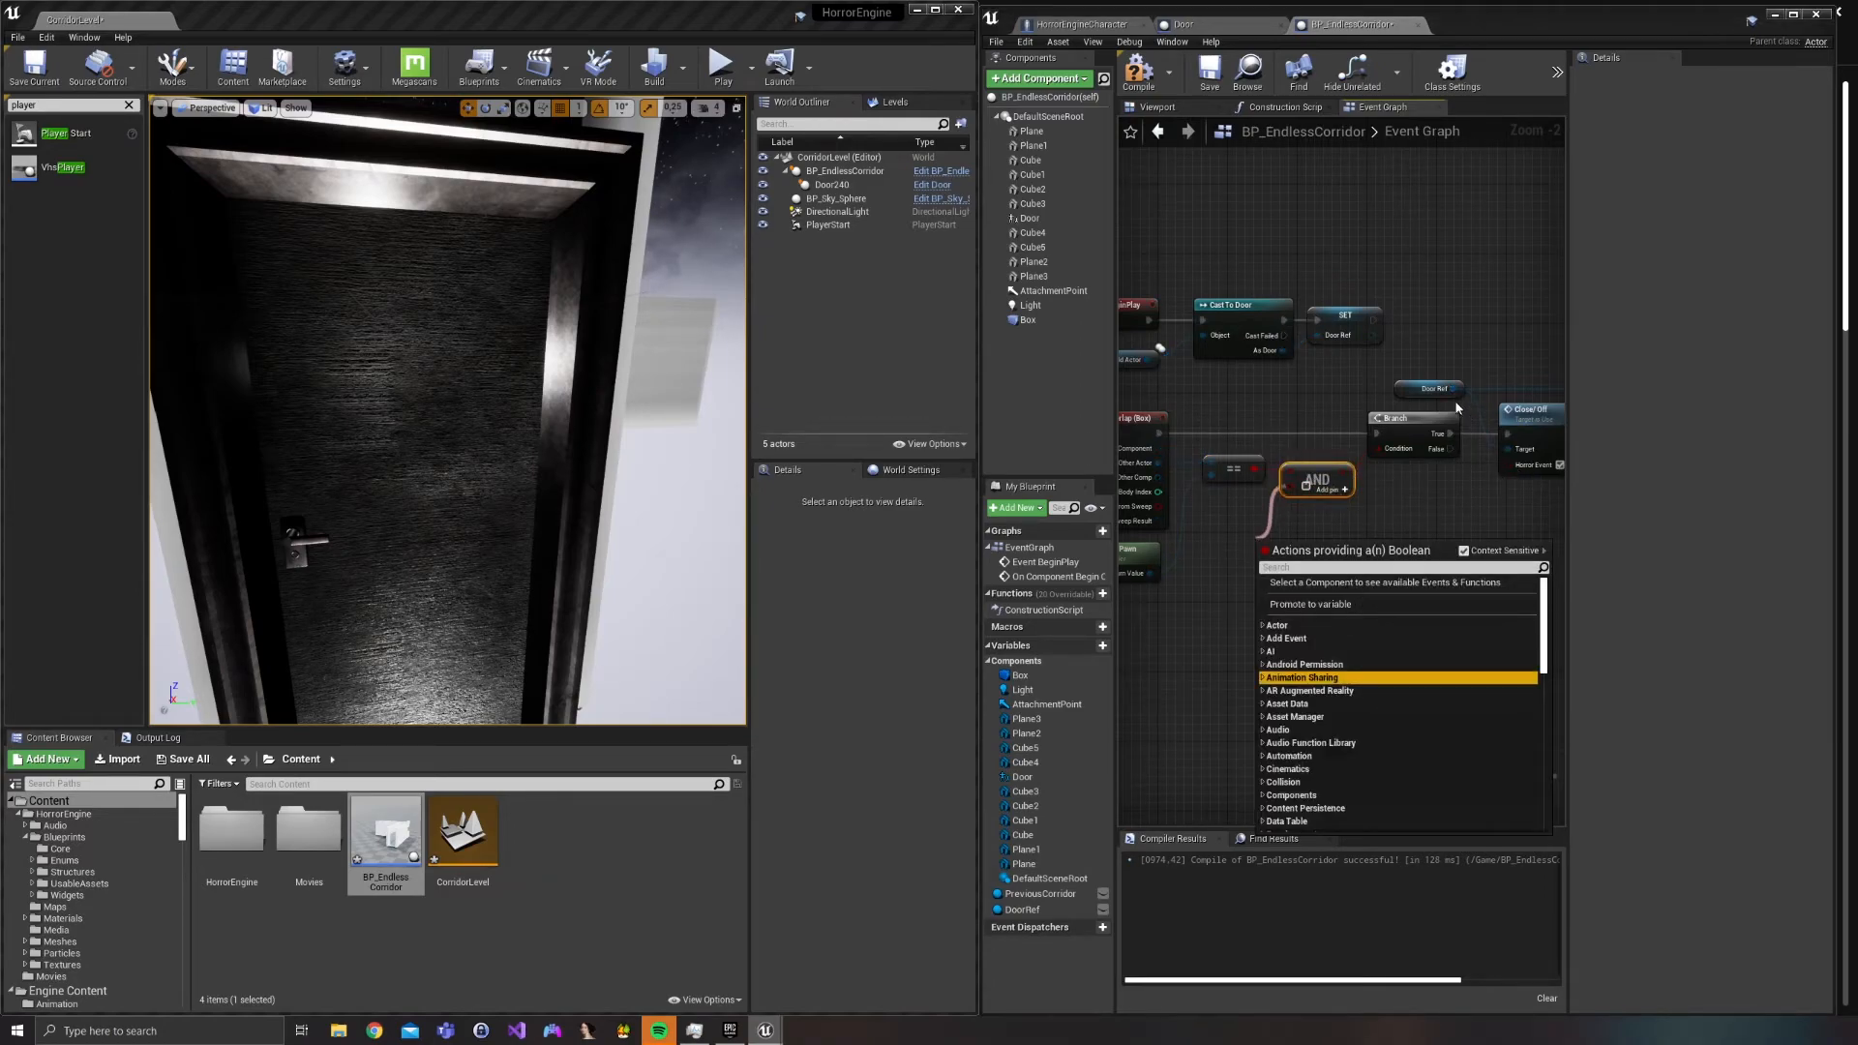
drag(1355, 311, 1366, 320)
key(ctrl+z)
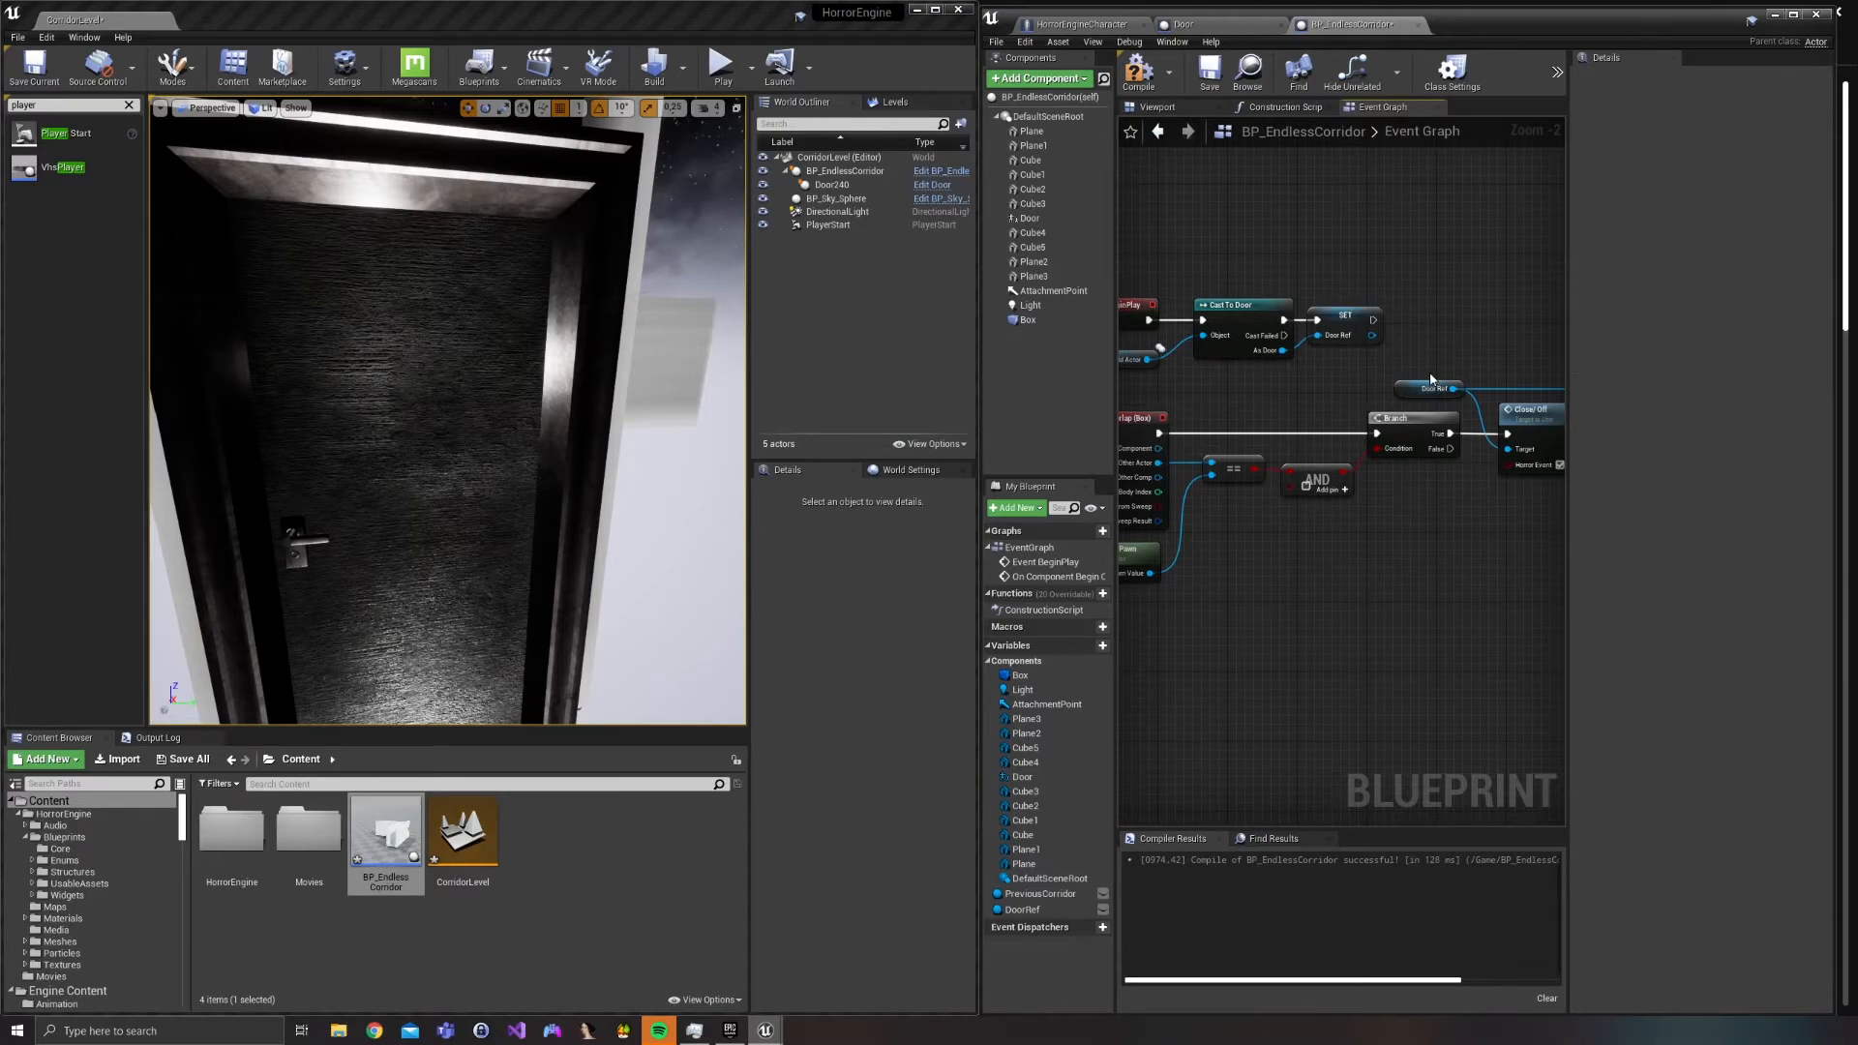
Place a second Door Ref node below the AND node and get its Locked variable.
click(1409, 387)
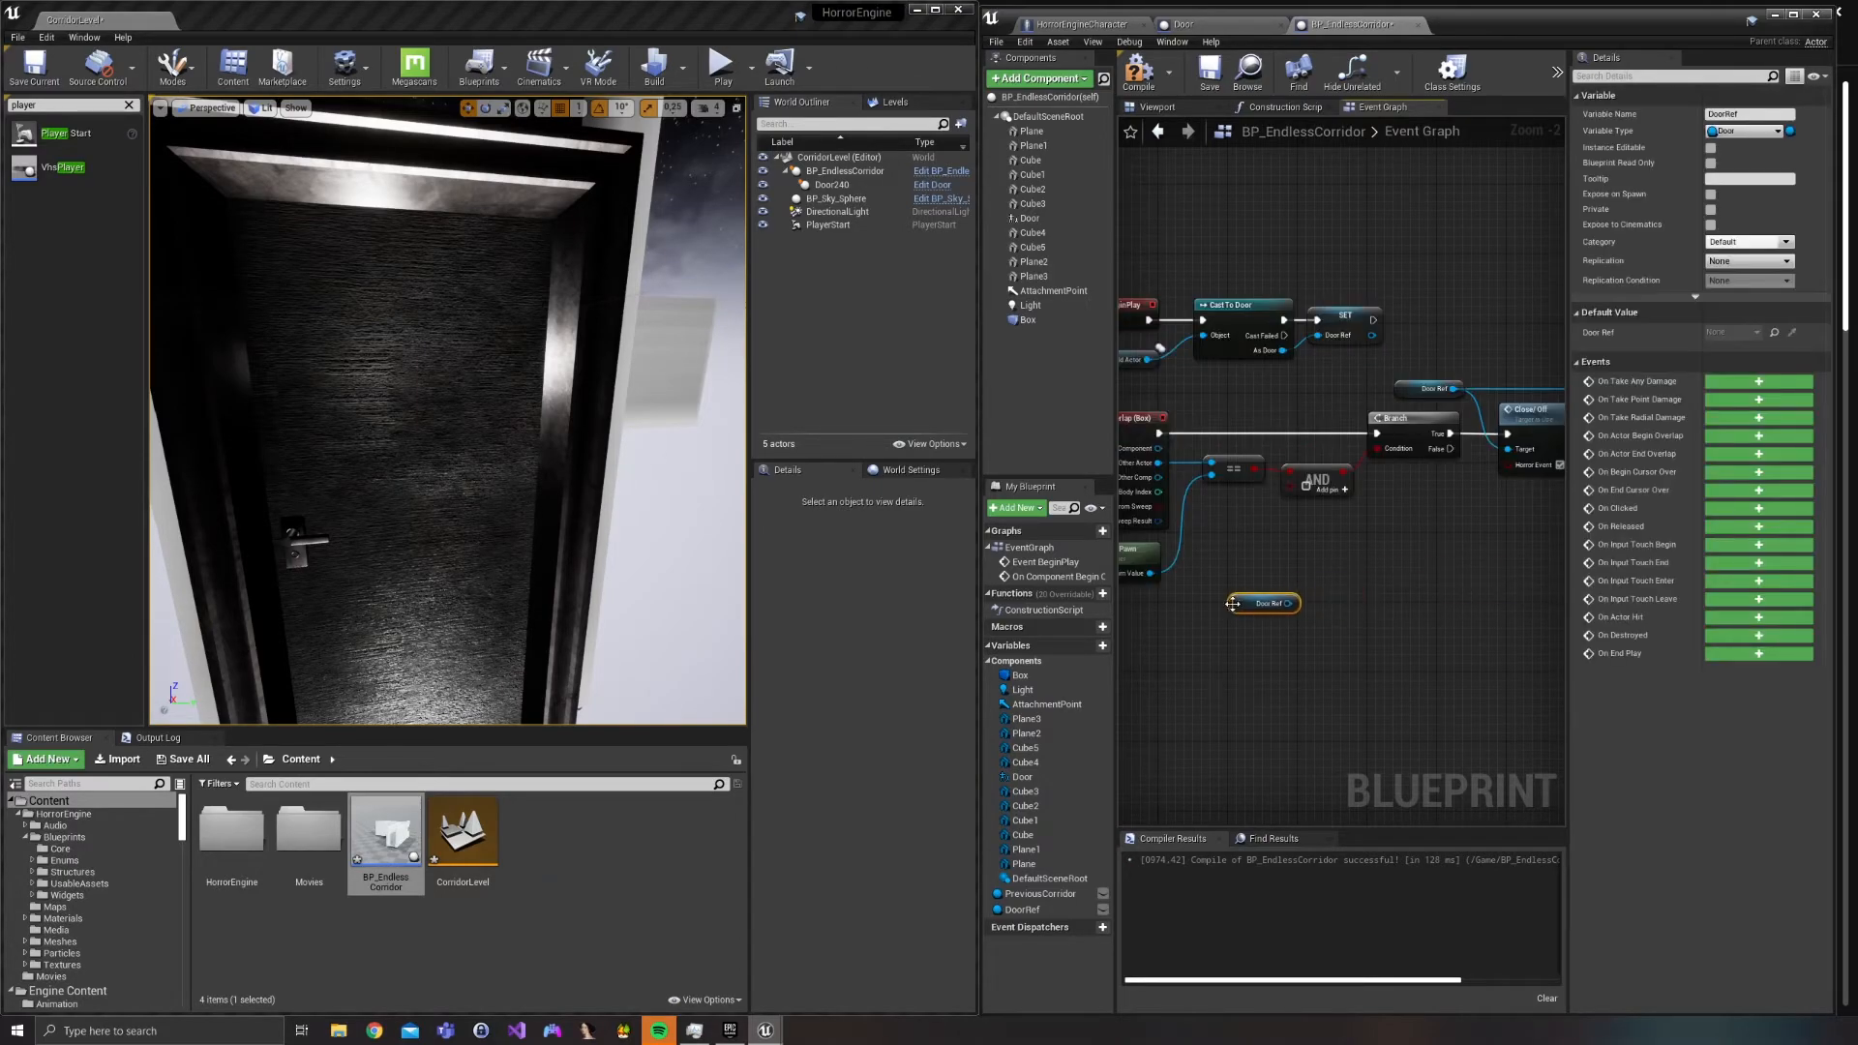
drag(1293, 602, 1322, 583)
text(get)
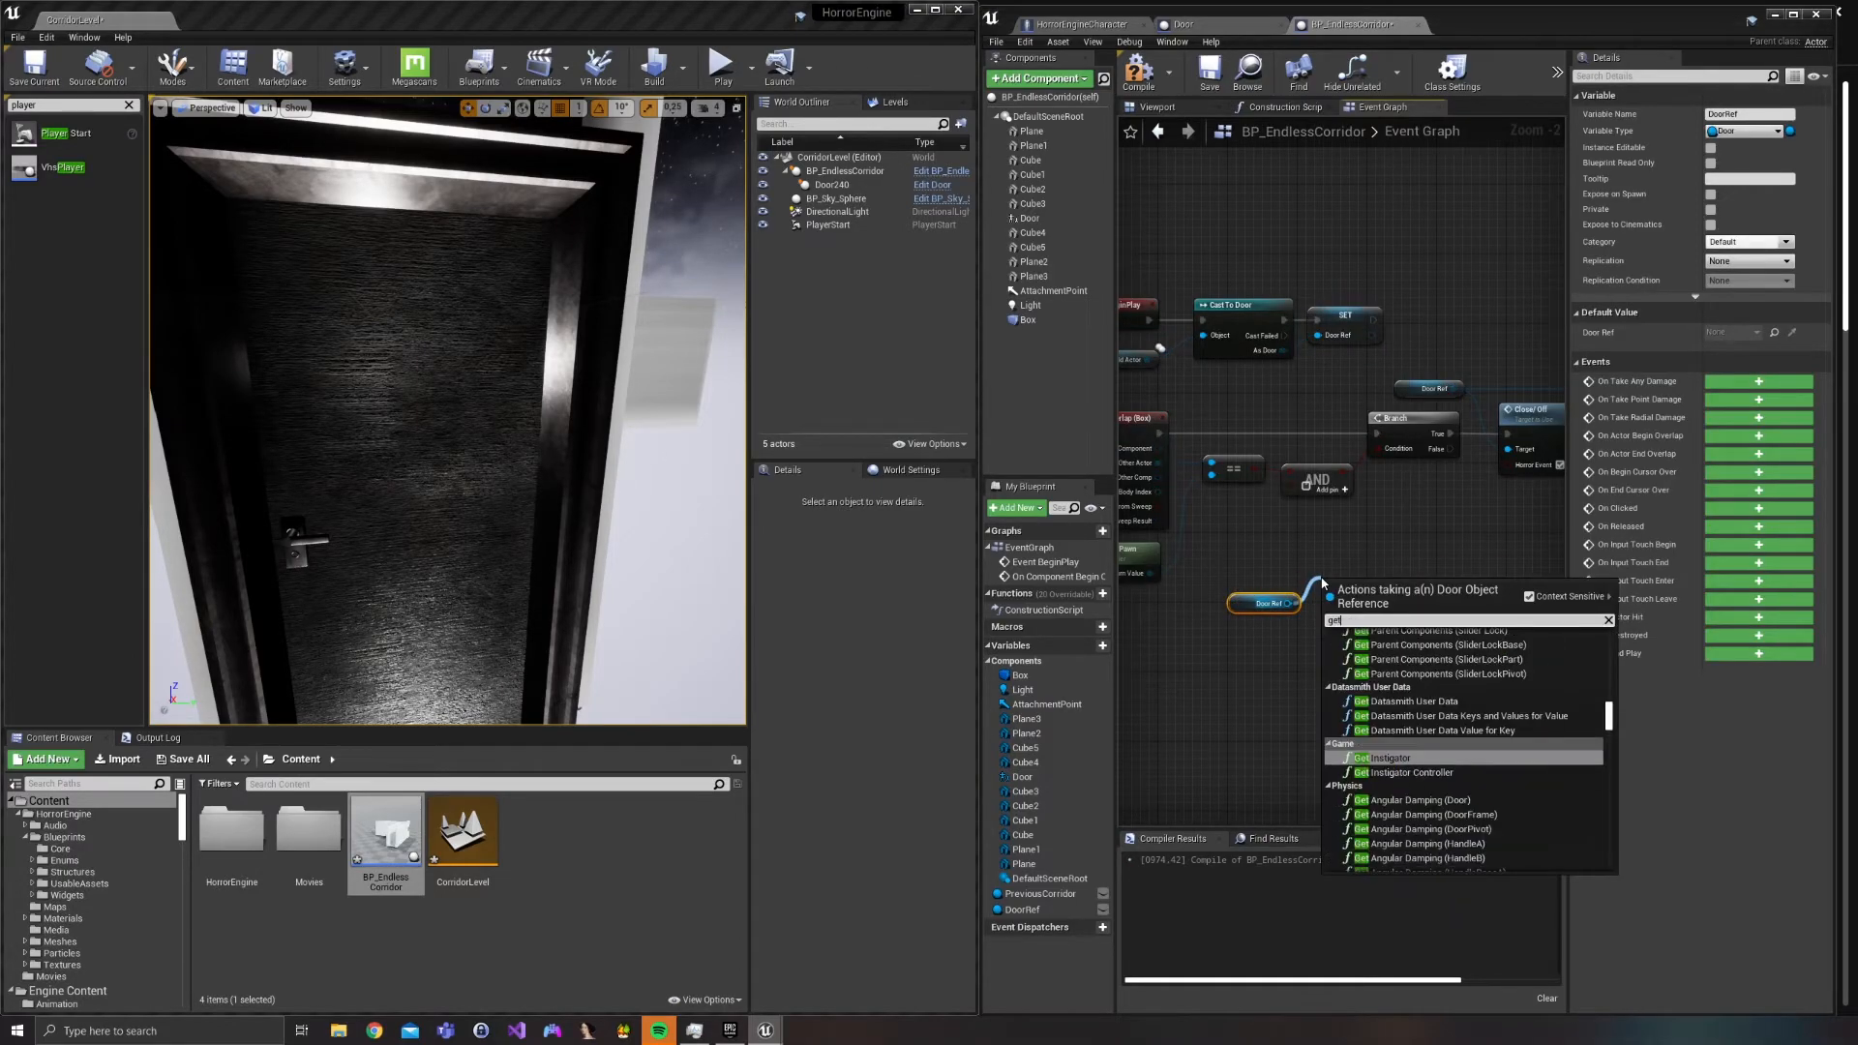
text( locked)
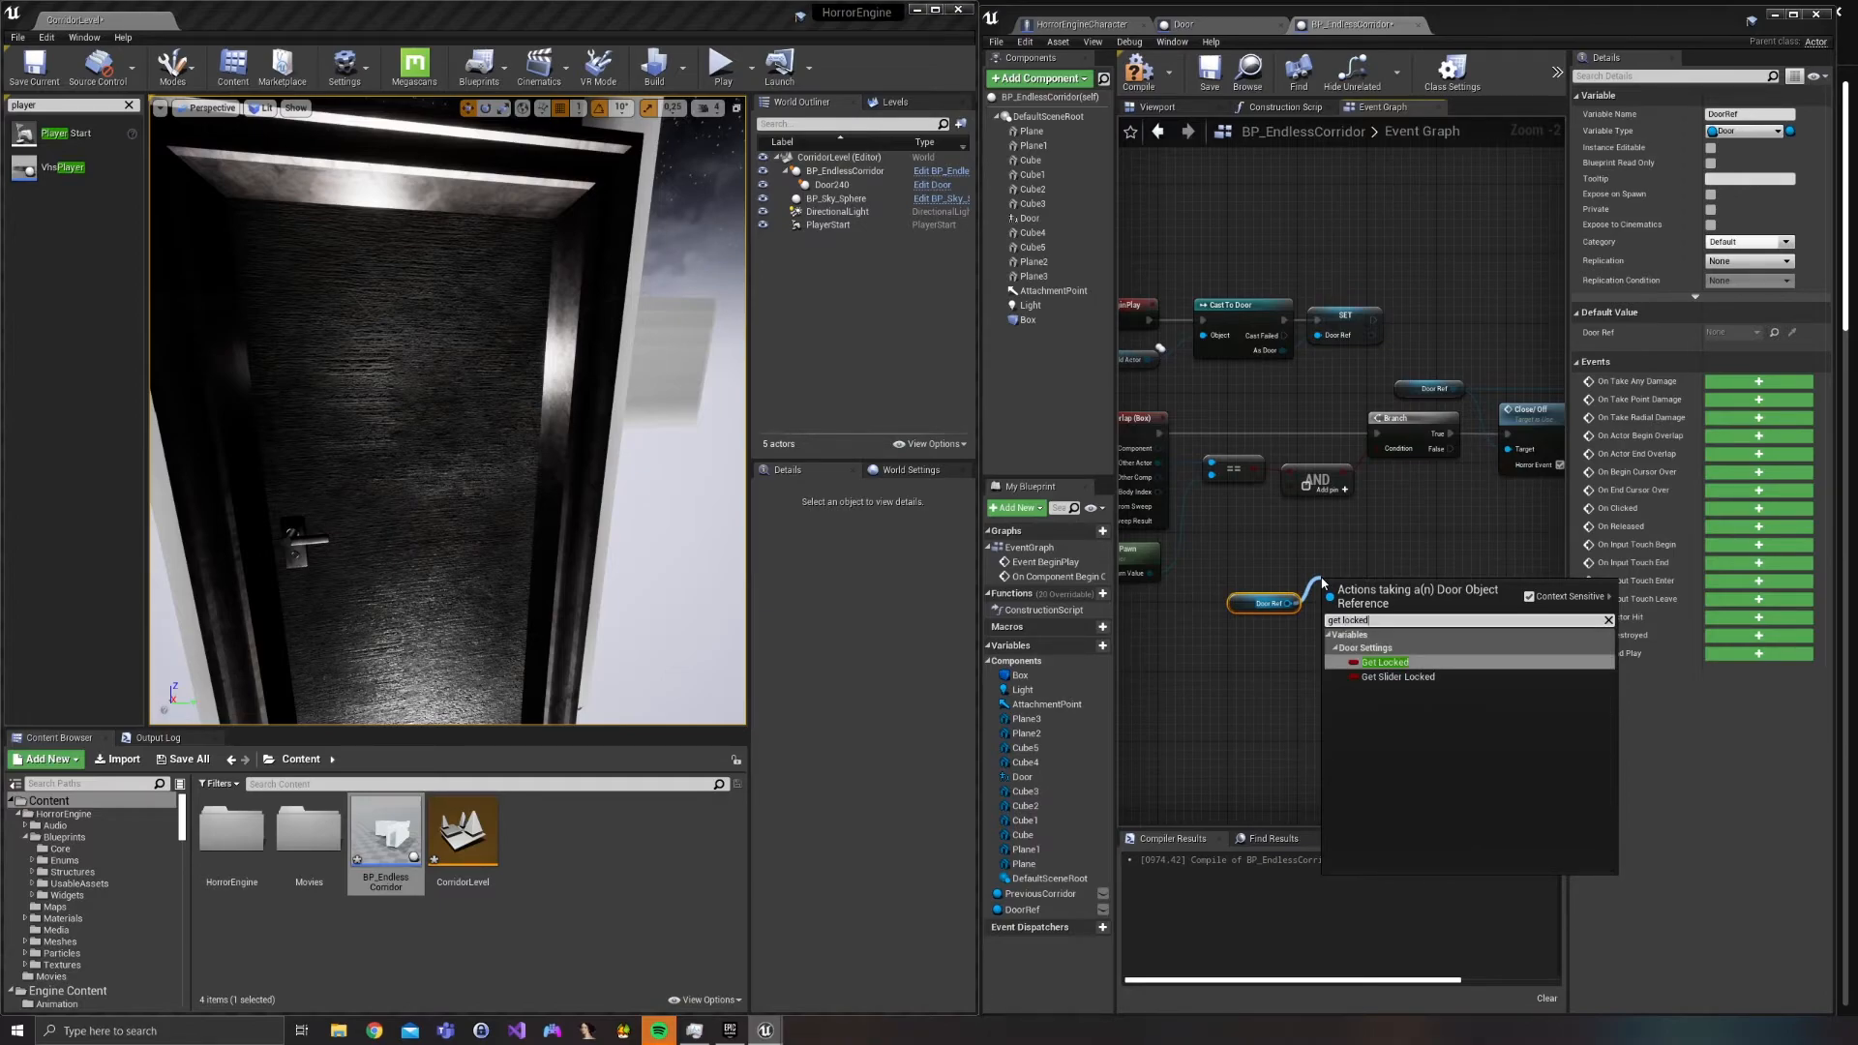
key(Return)
drag(1406, 586, 1326, 563)
text(==)
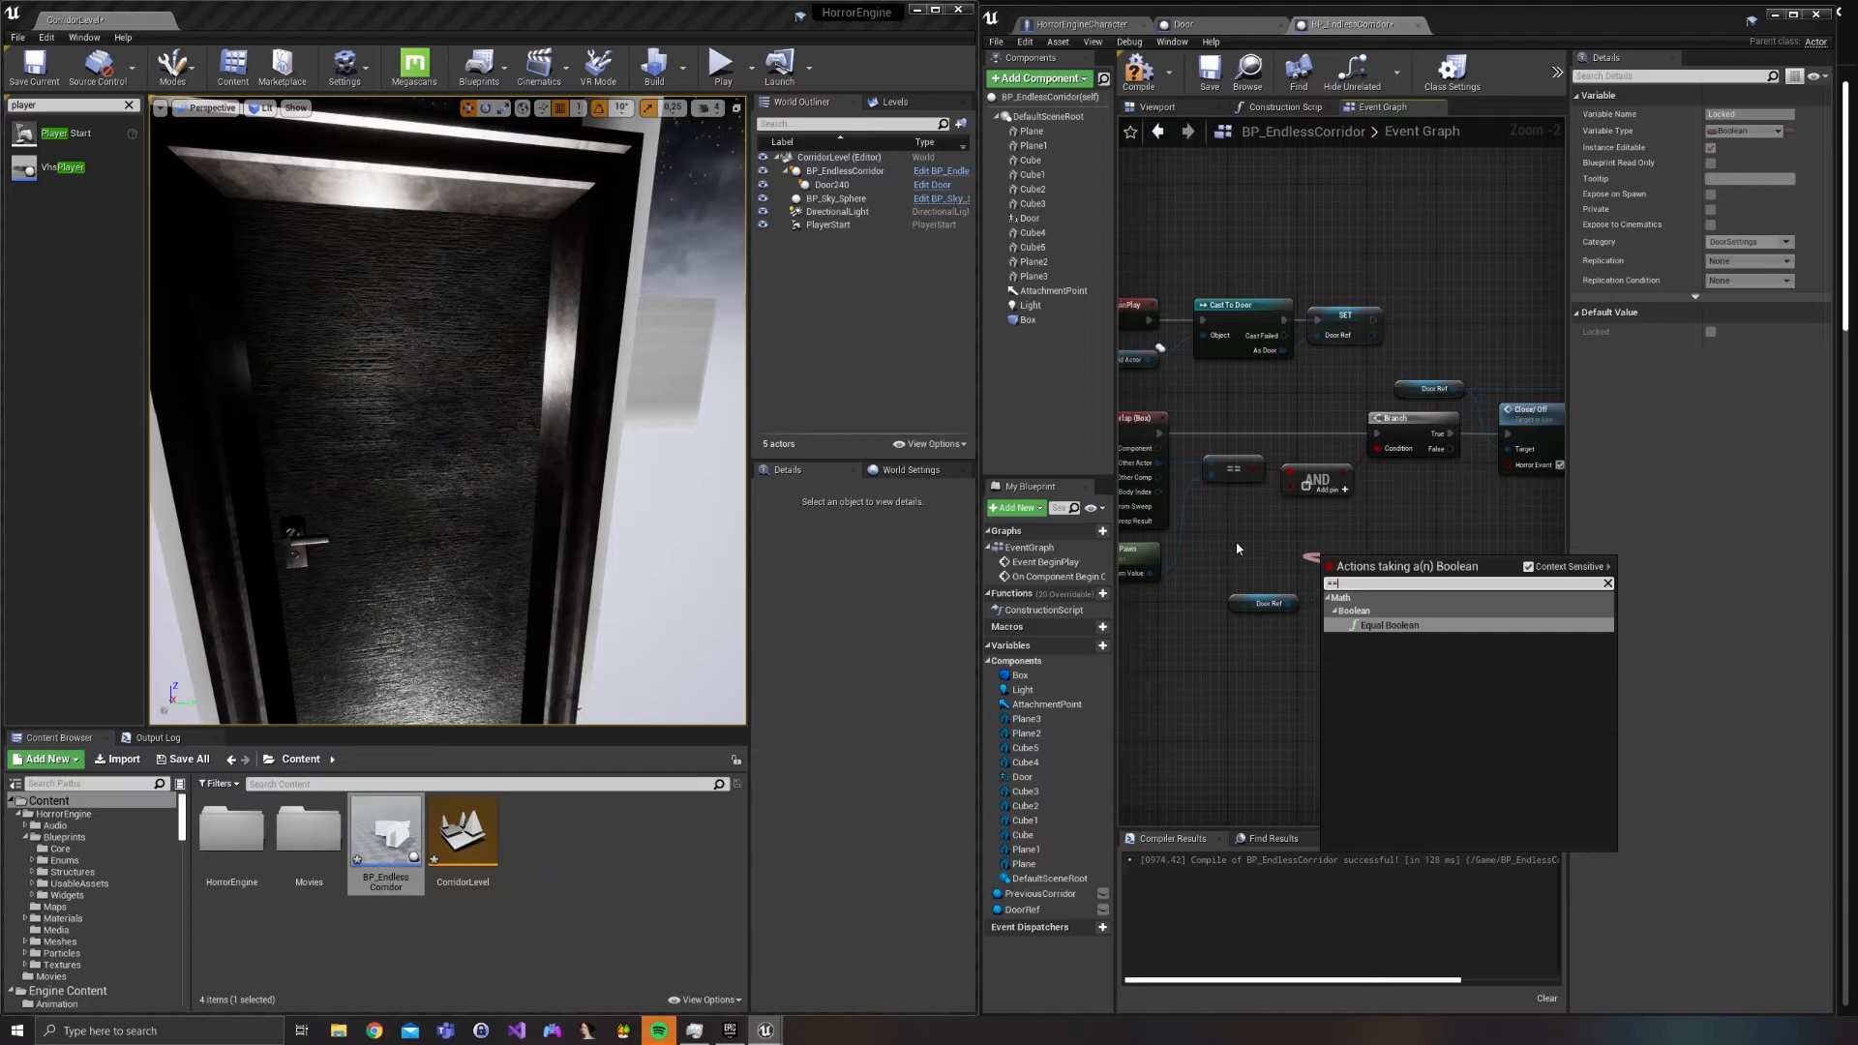
key(Return)
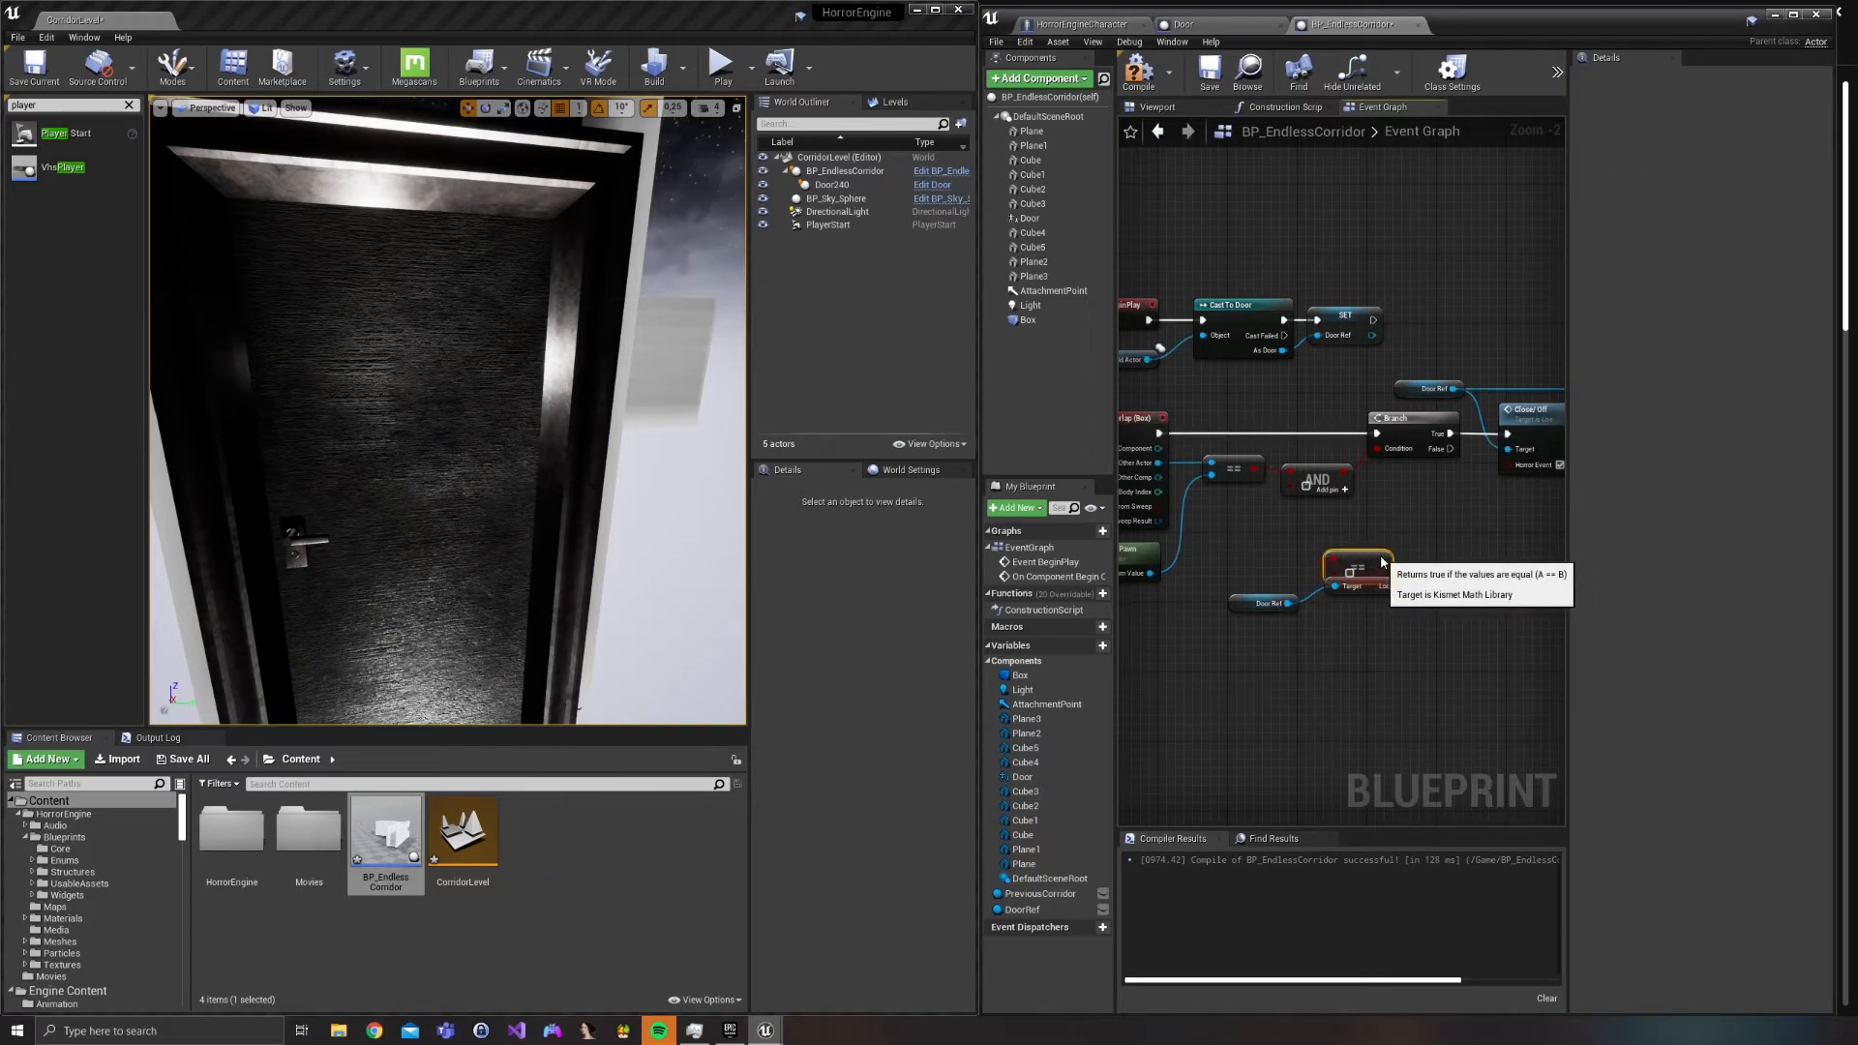
Feed the door's Locked value through a NOT node into the AND node, stack the nodes neatly, then compile and save.
drag(1408, 586, 1246, 527)
text(not)
key(Return)
drag(1241, 609, 1235, 582)
click(1304, 596)
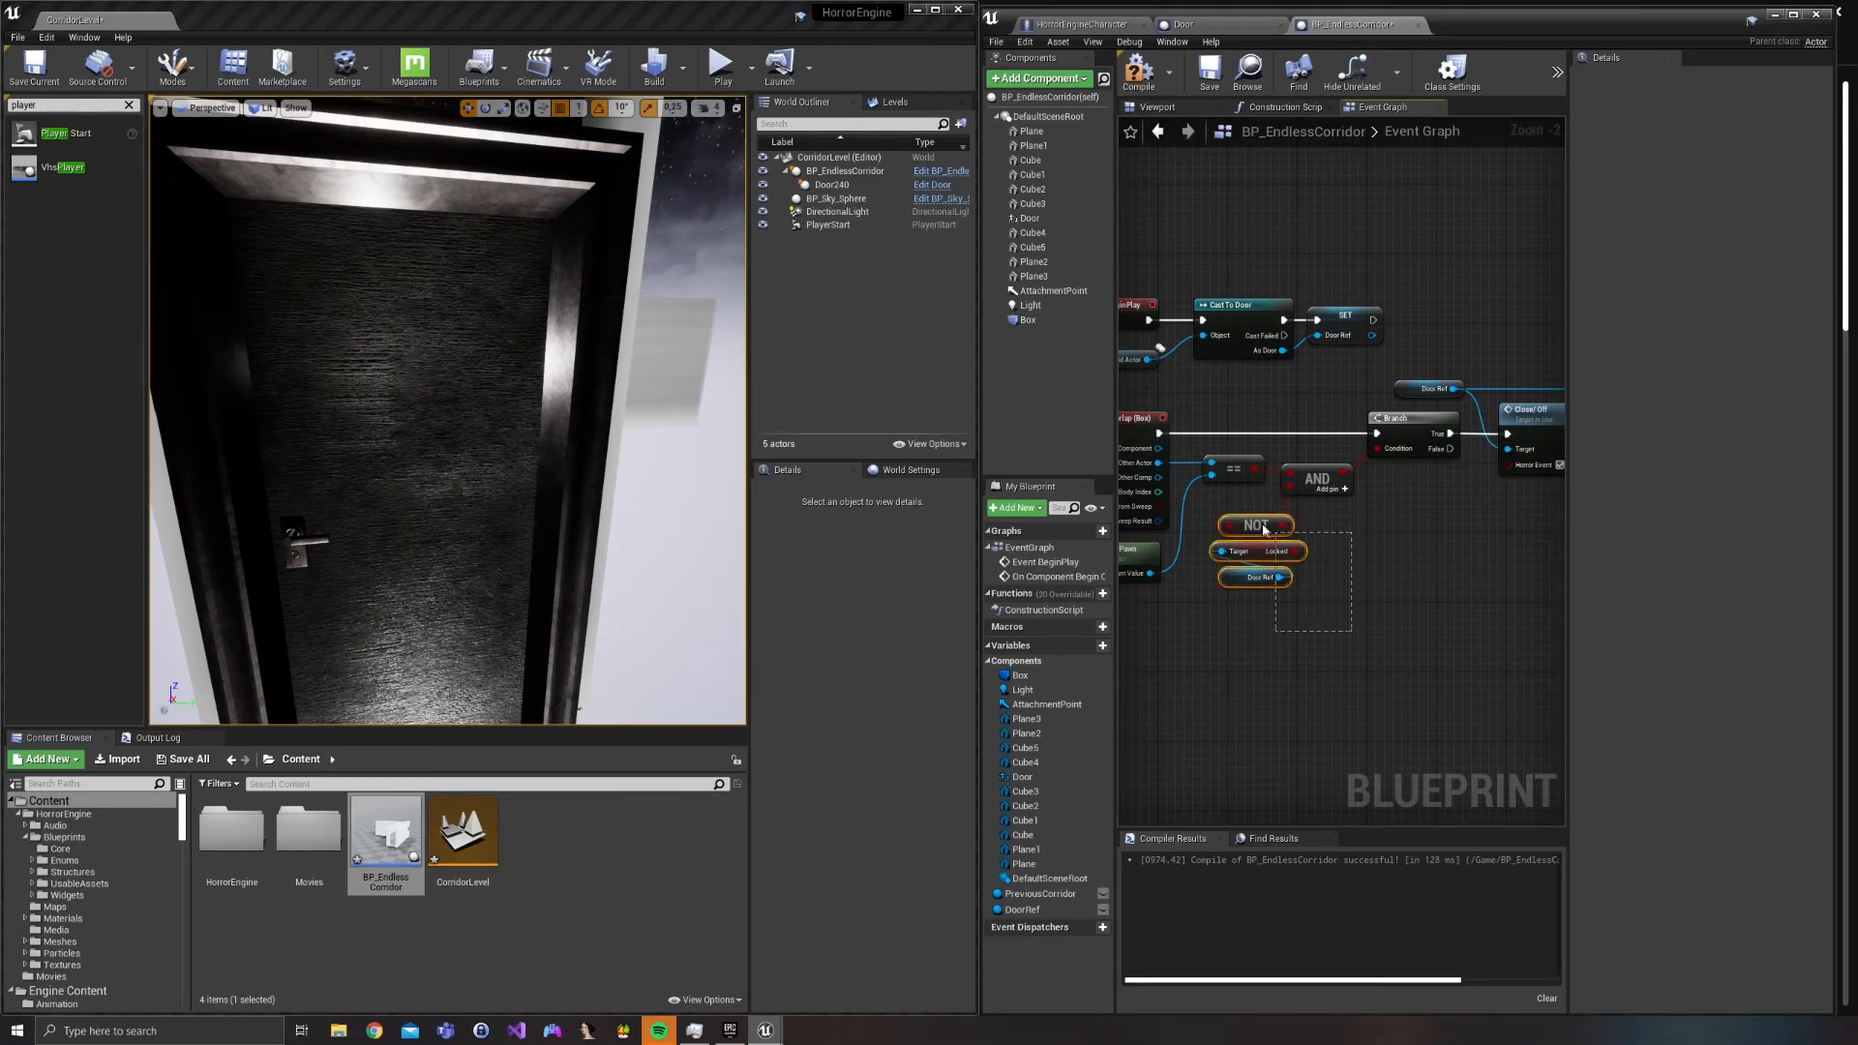
click(1130, 89)
click(1198, 89)
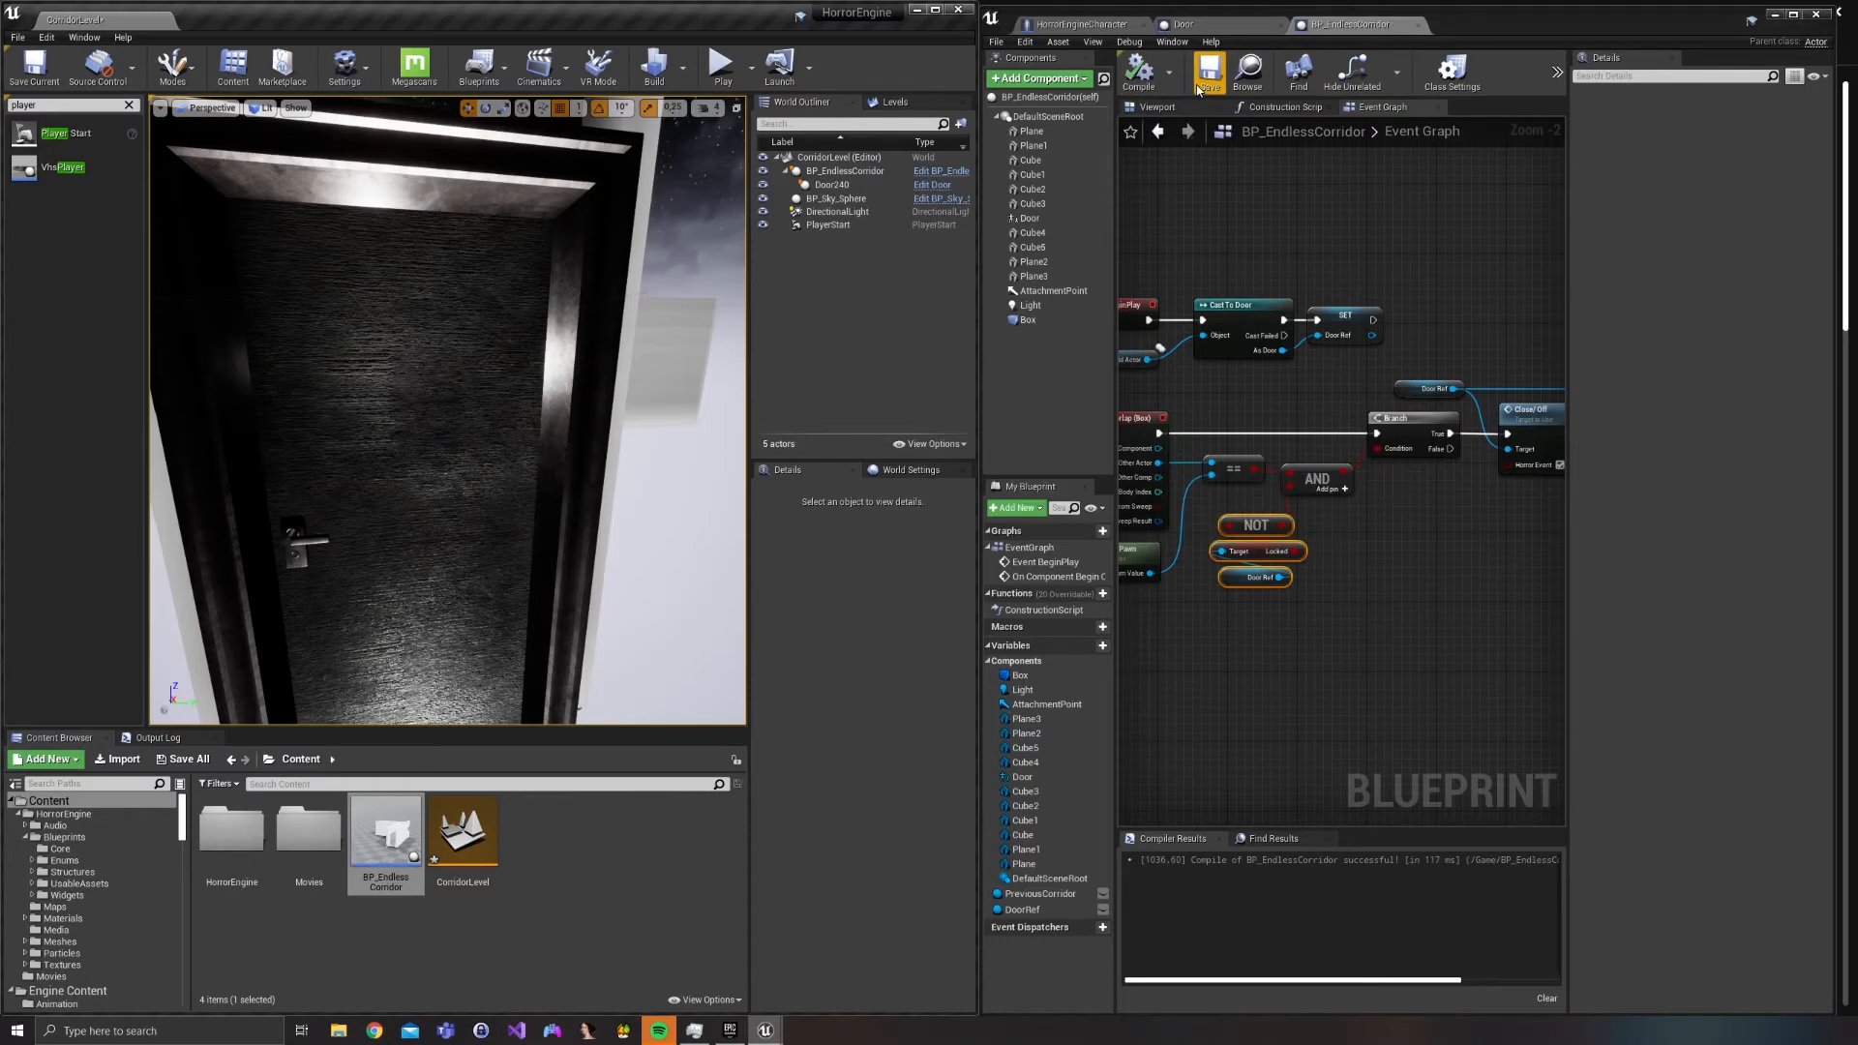
Play-test CorridorLevel from inside the corridor, walking on and back through several corridors and doors to check the locked-door condition, and end the session.
key(w)
right_drag(444, 448, 446, 305)
key(w)
key(d)
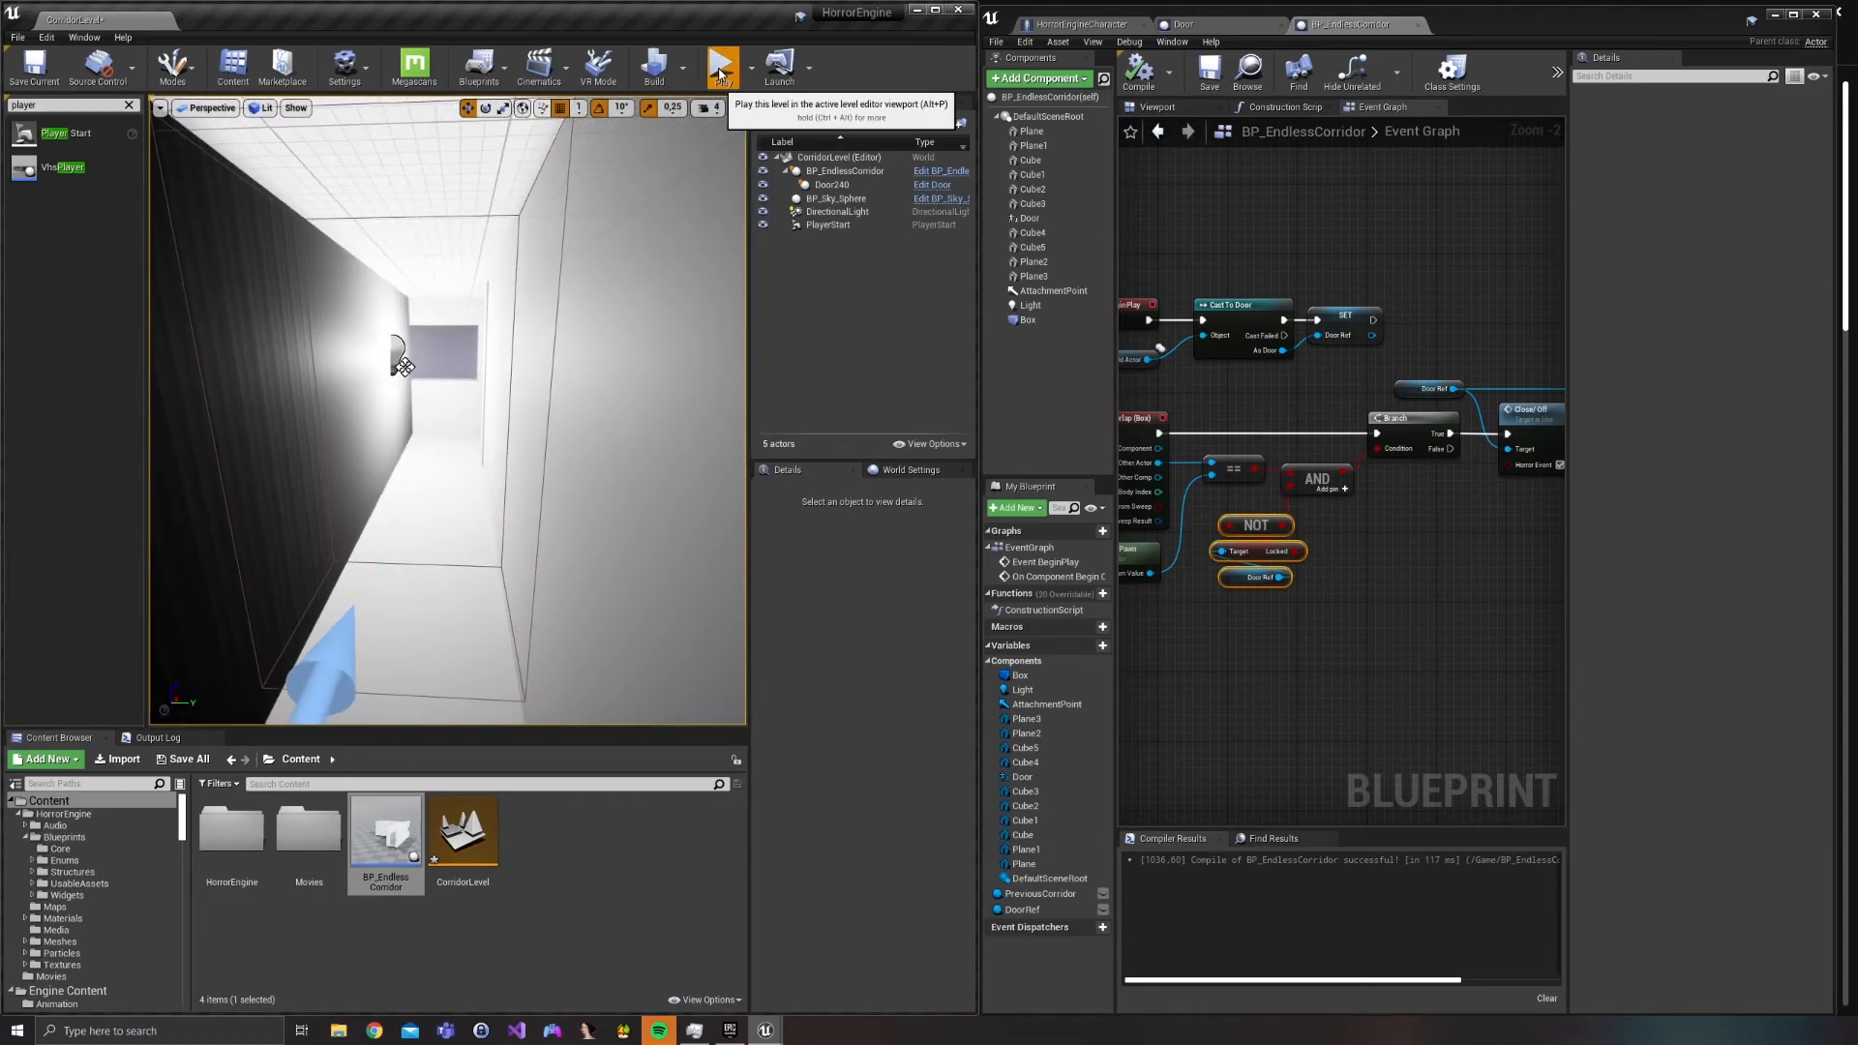
click(721, 68)
key(w)
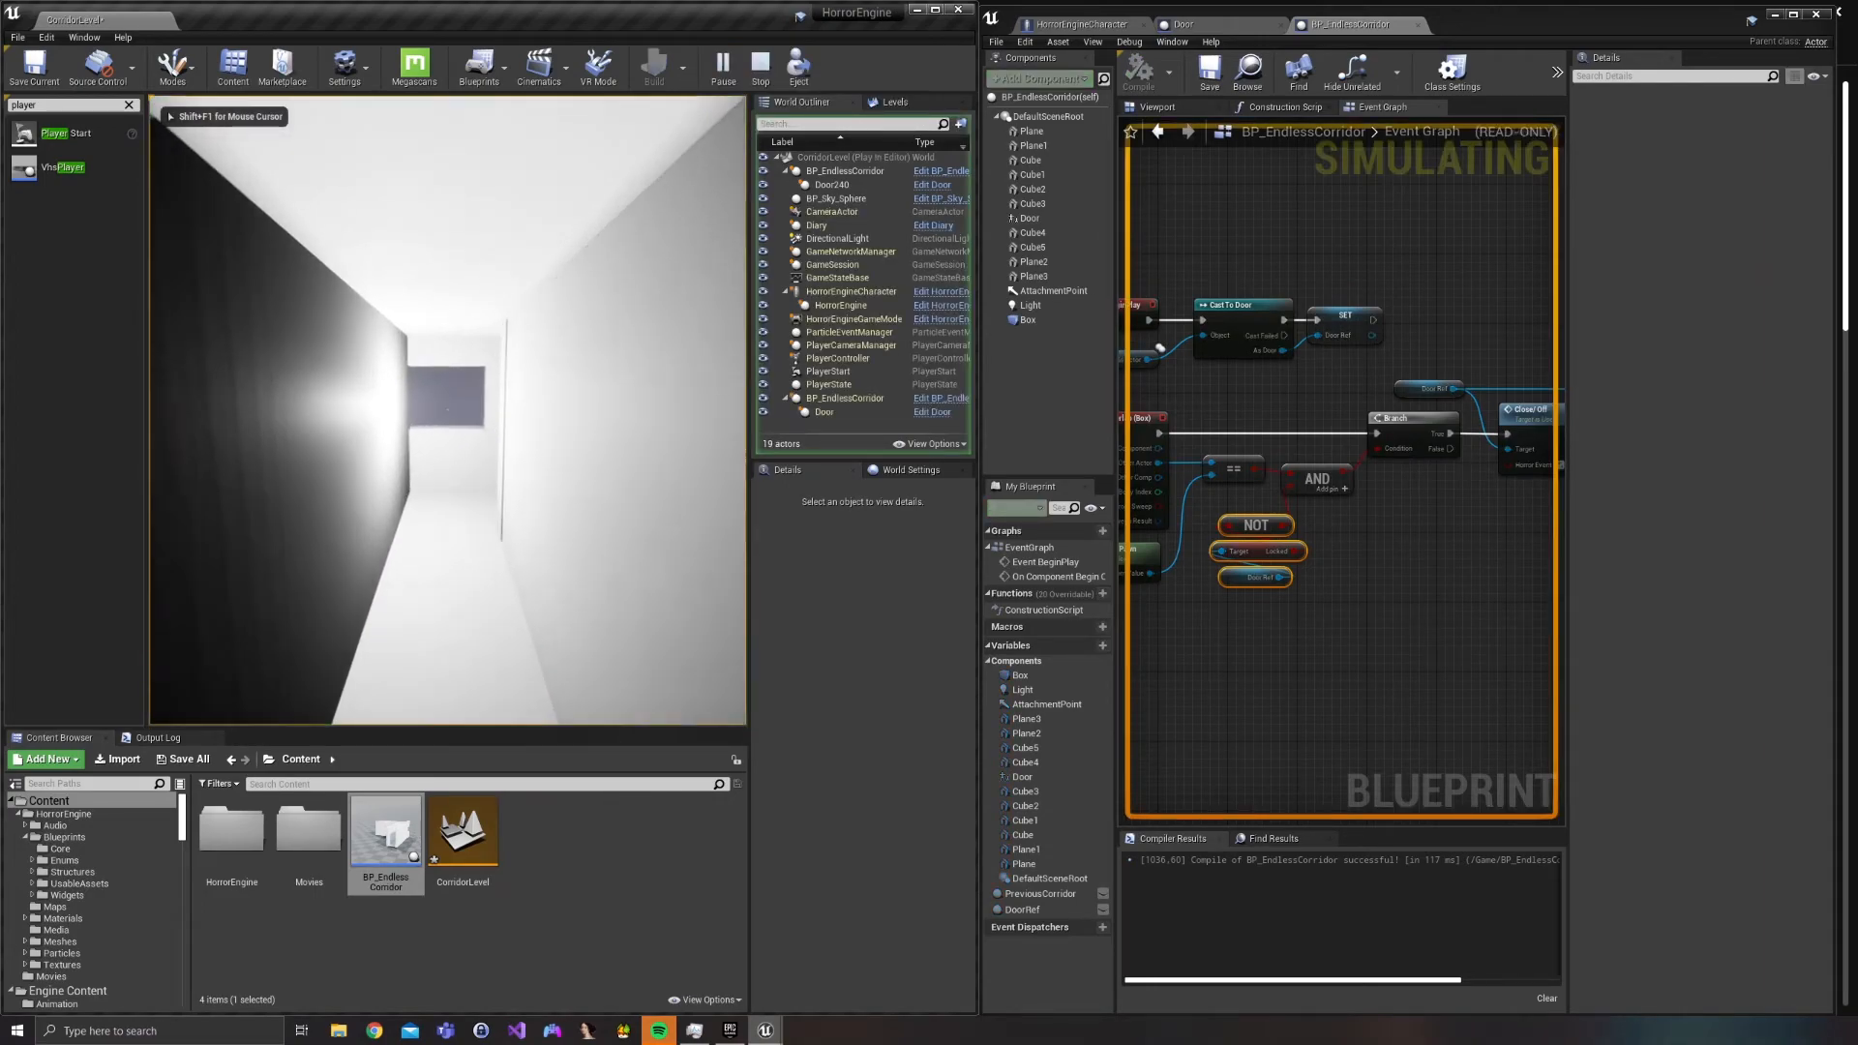
key(w)
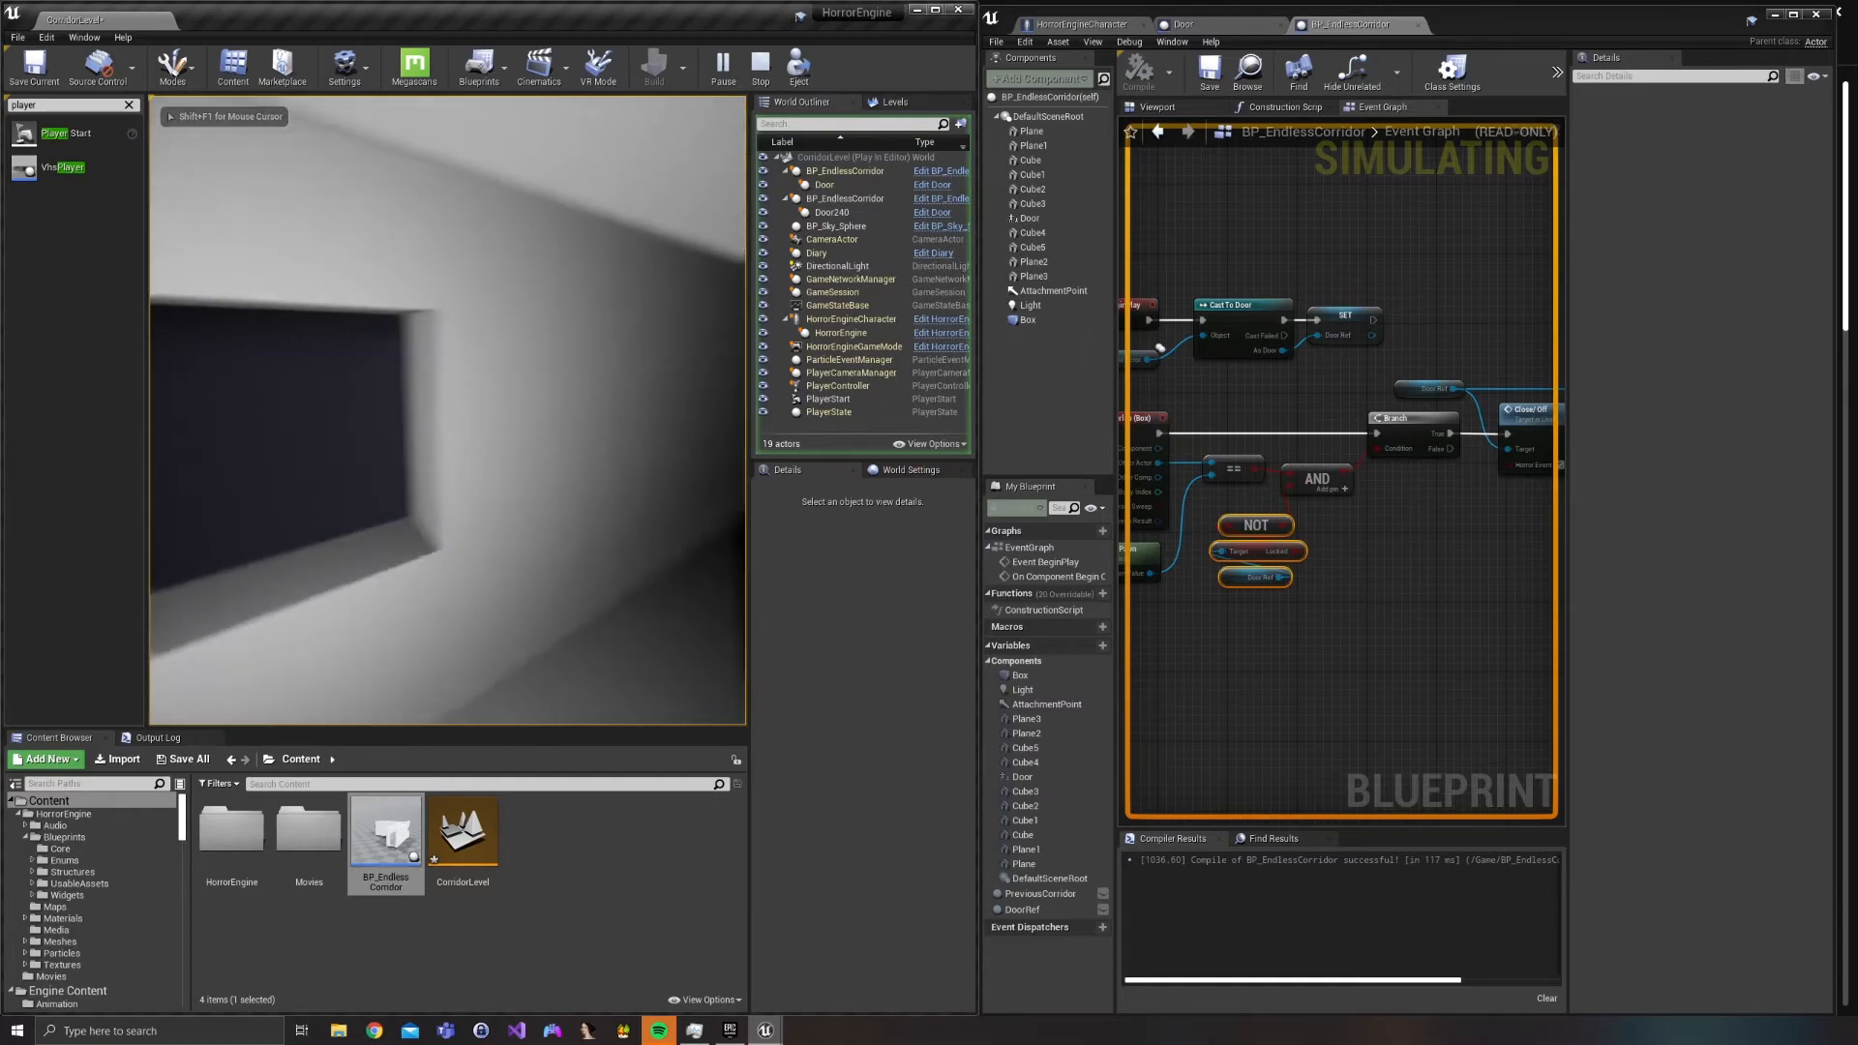
key(w)
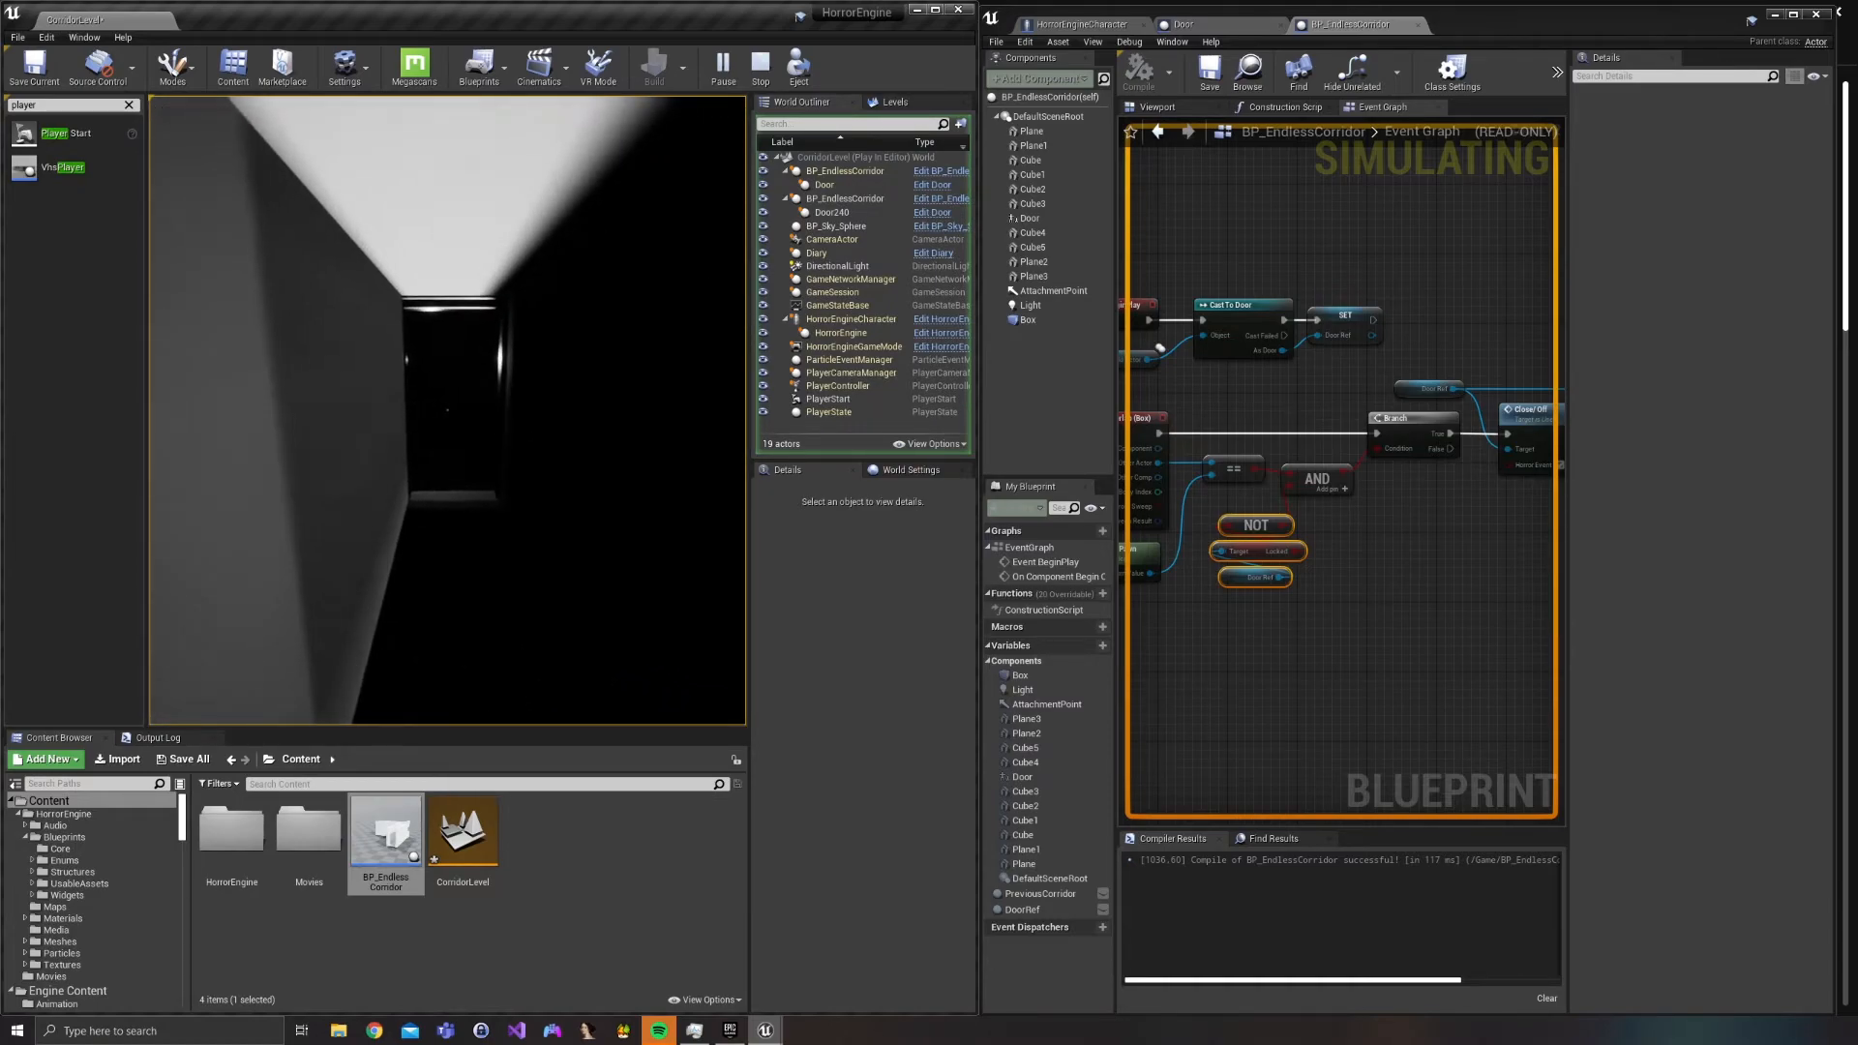
key(w)
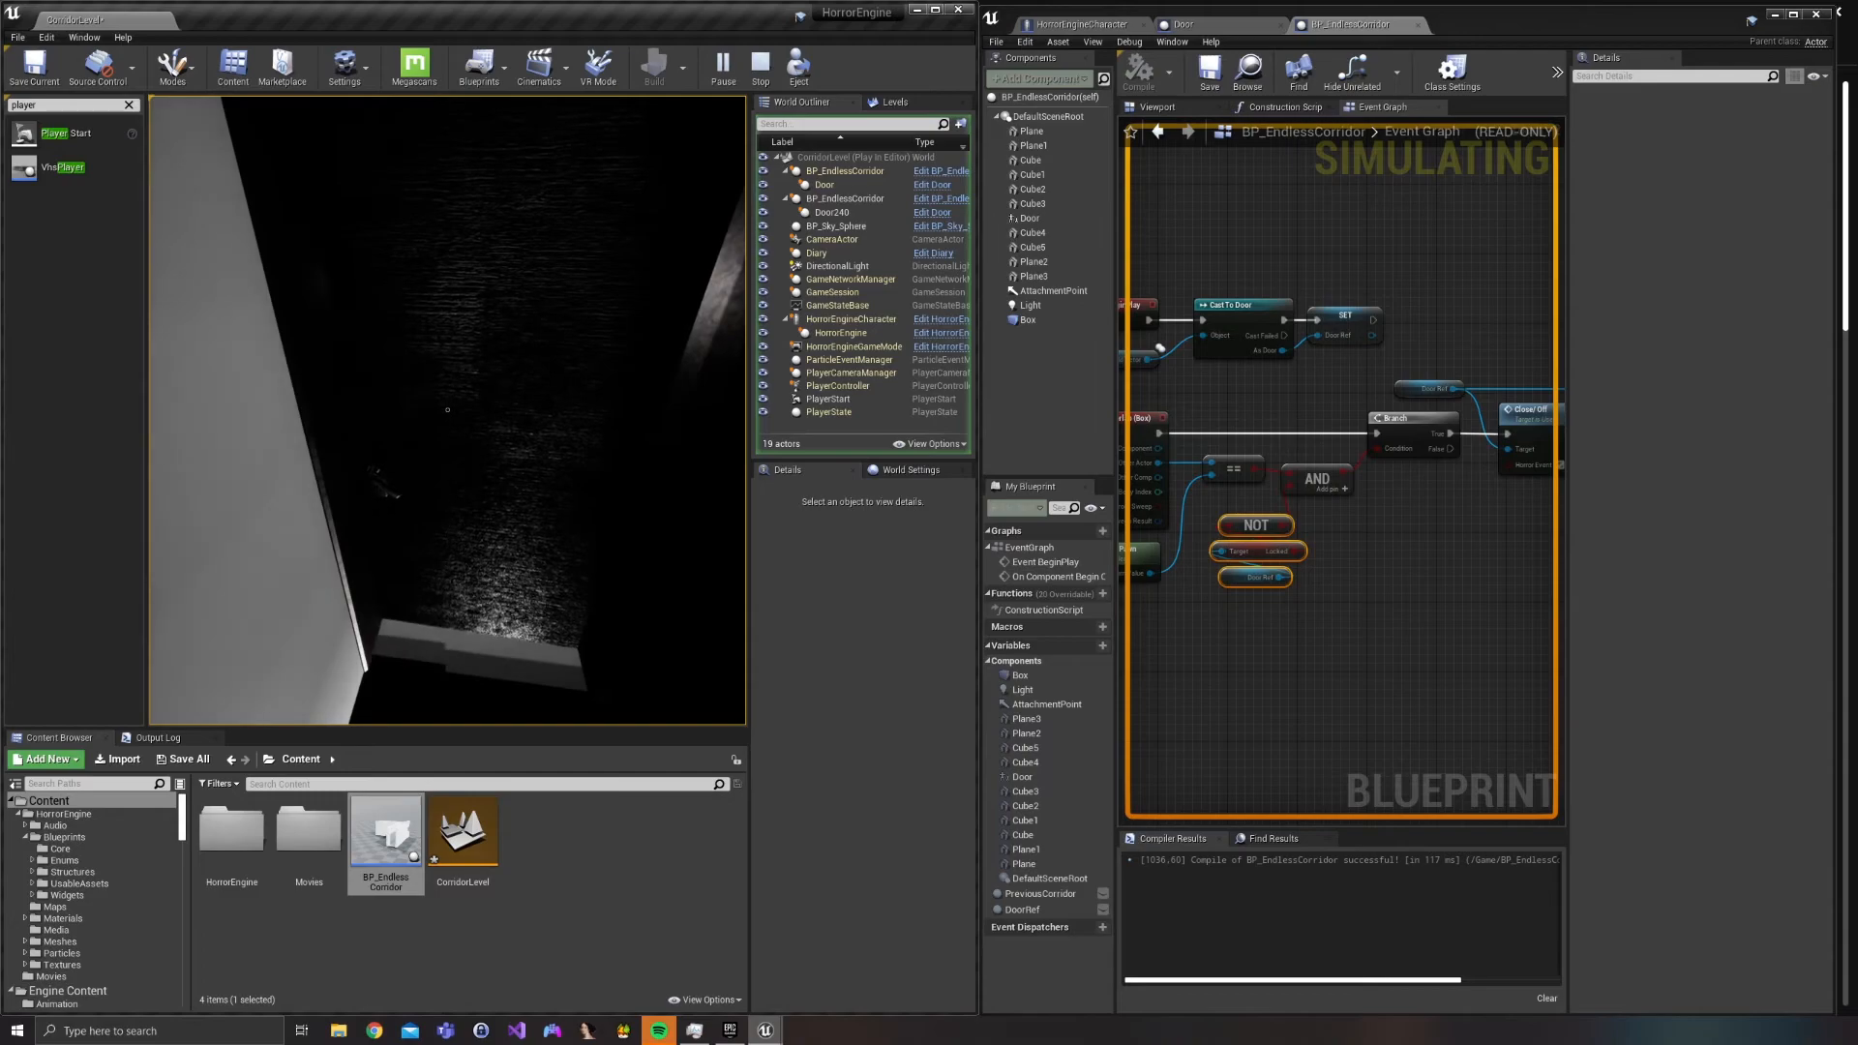
key(w)
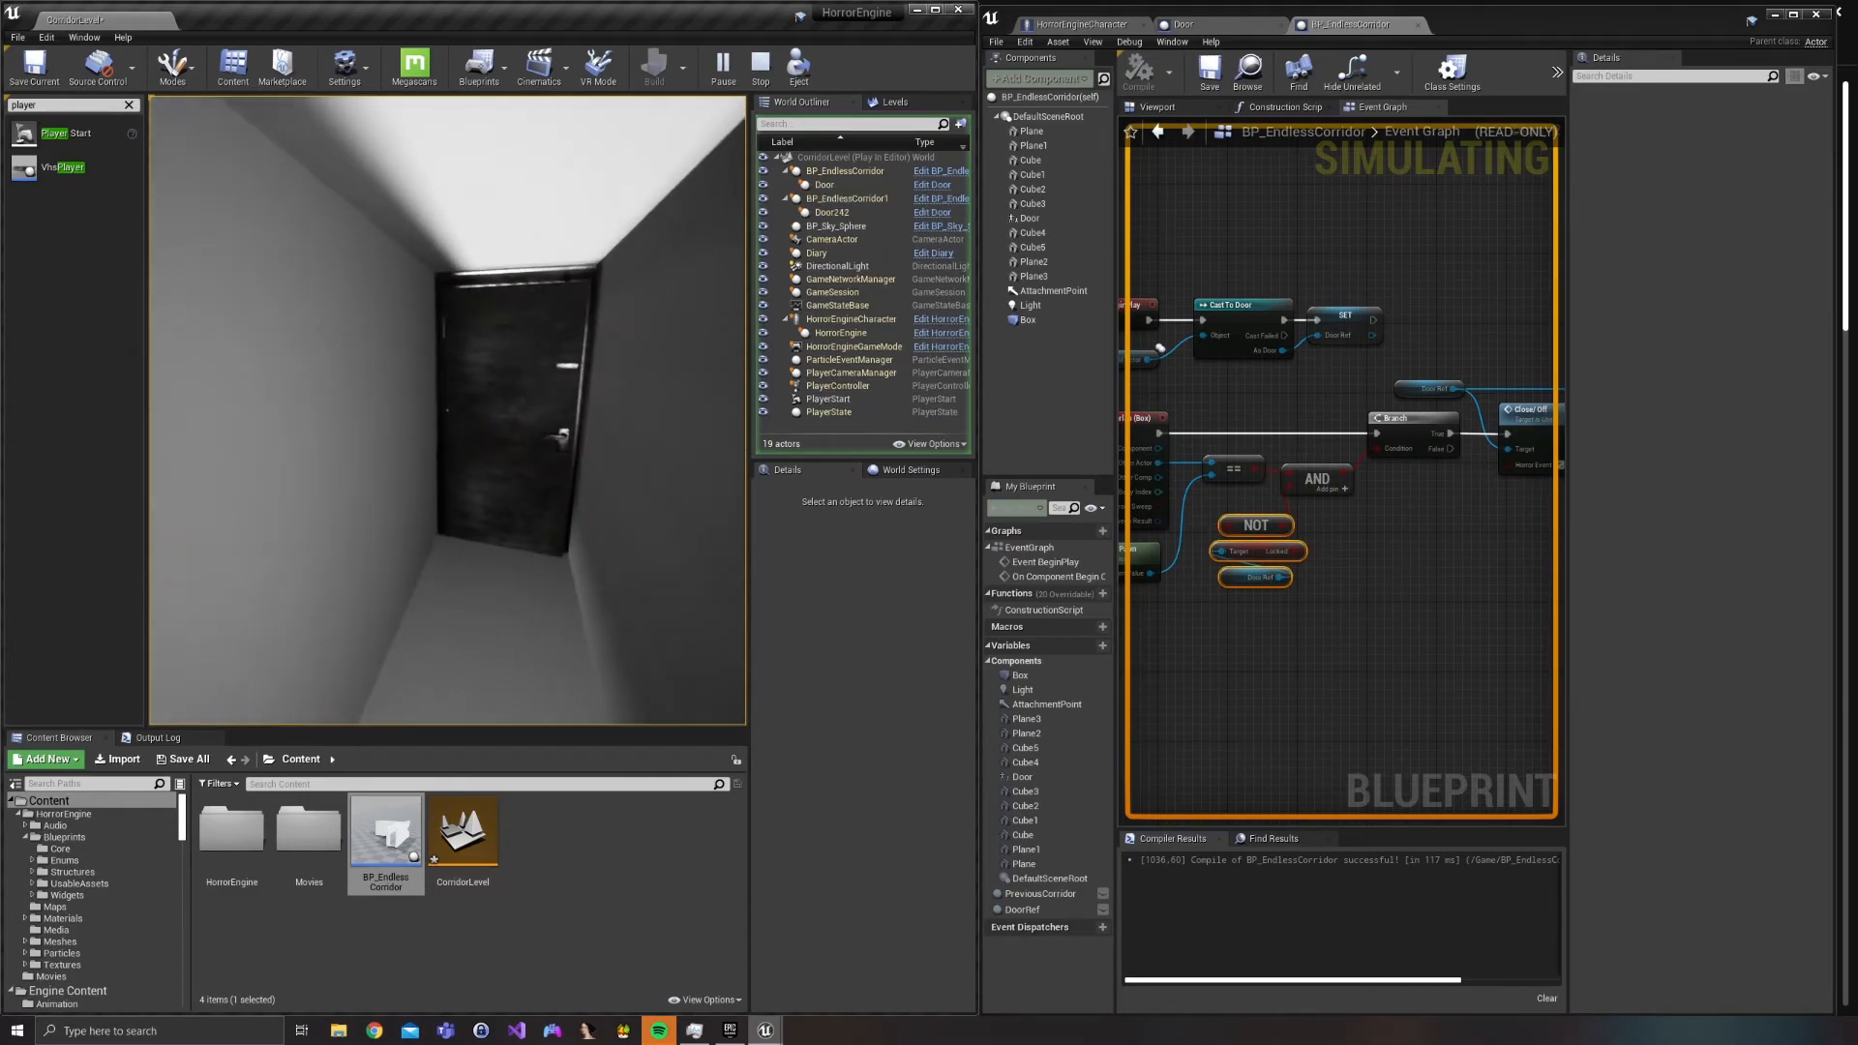
key(w)
key(w)
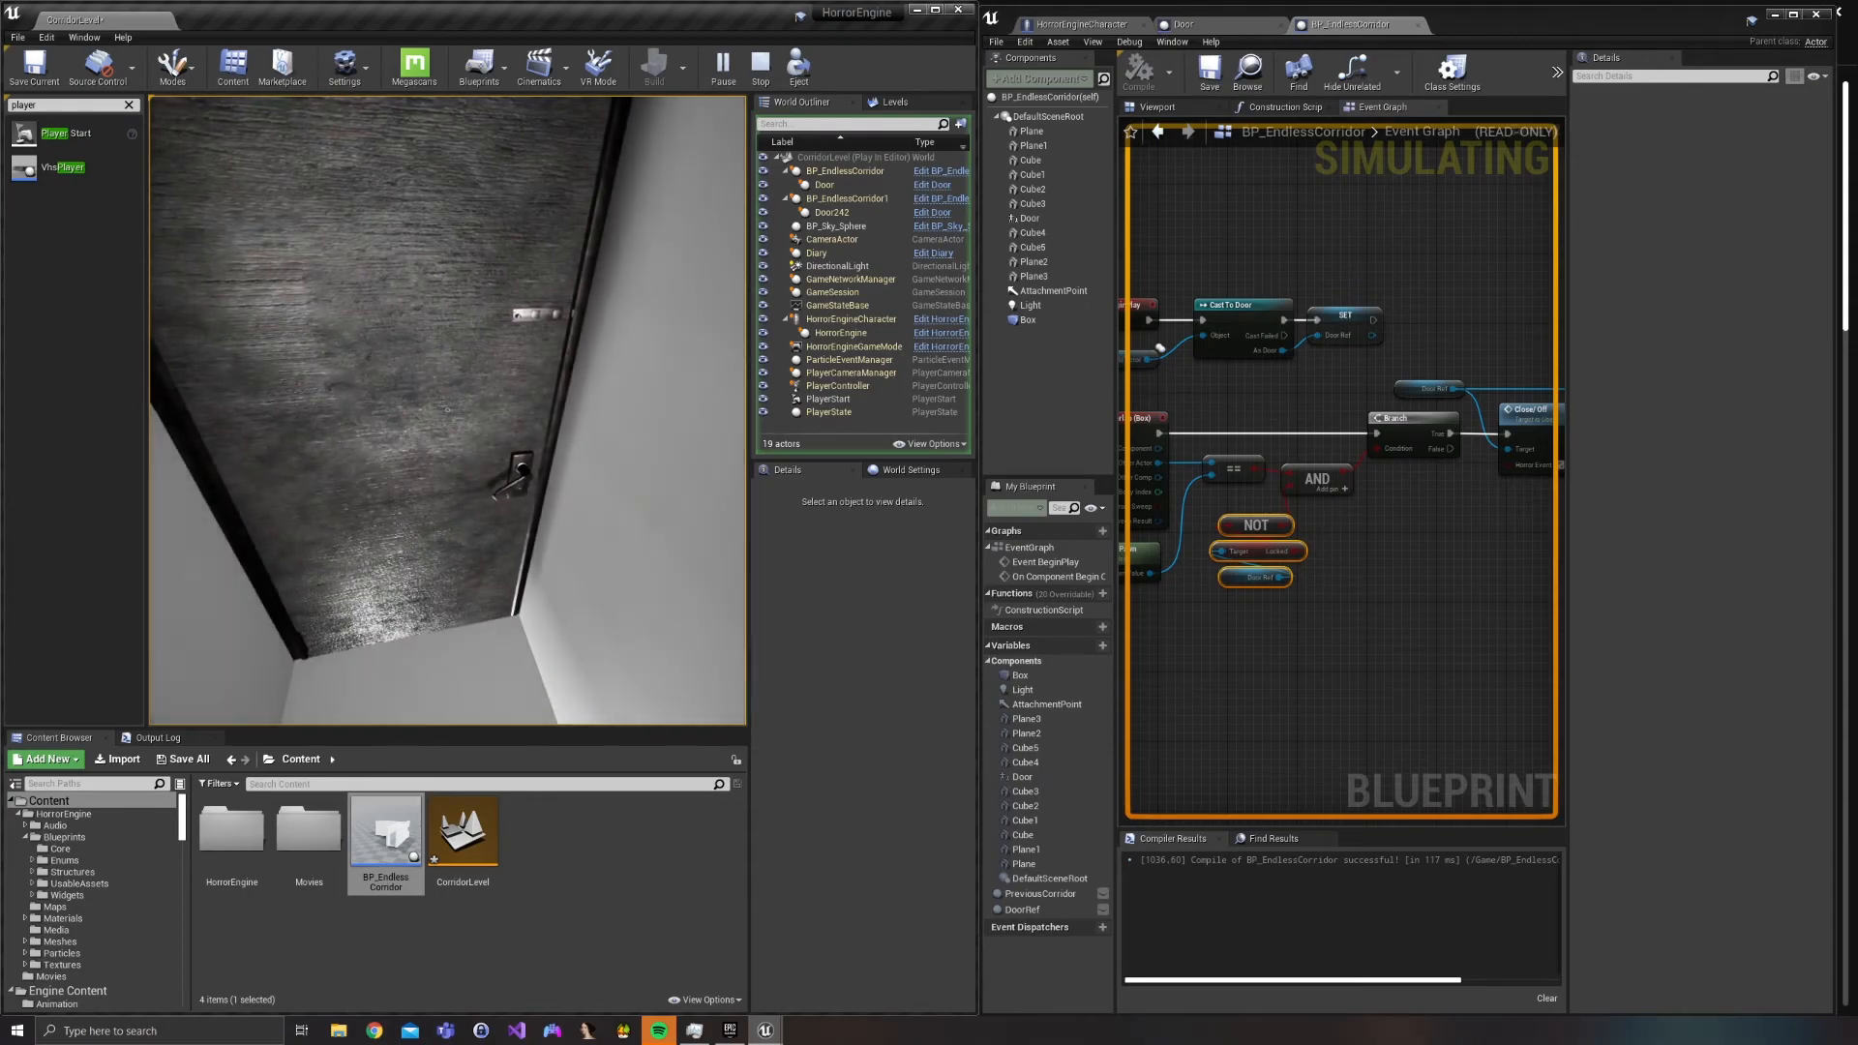
key(w)
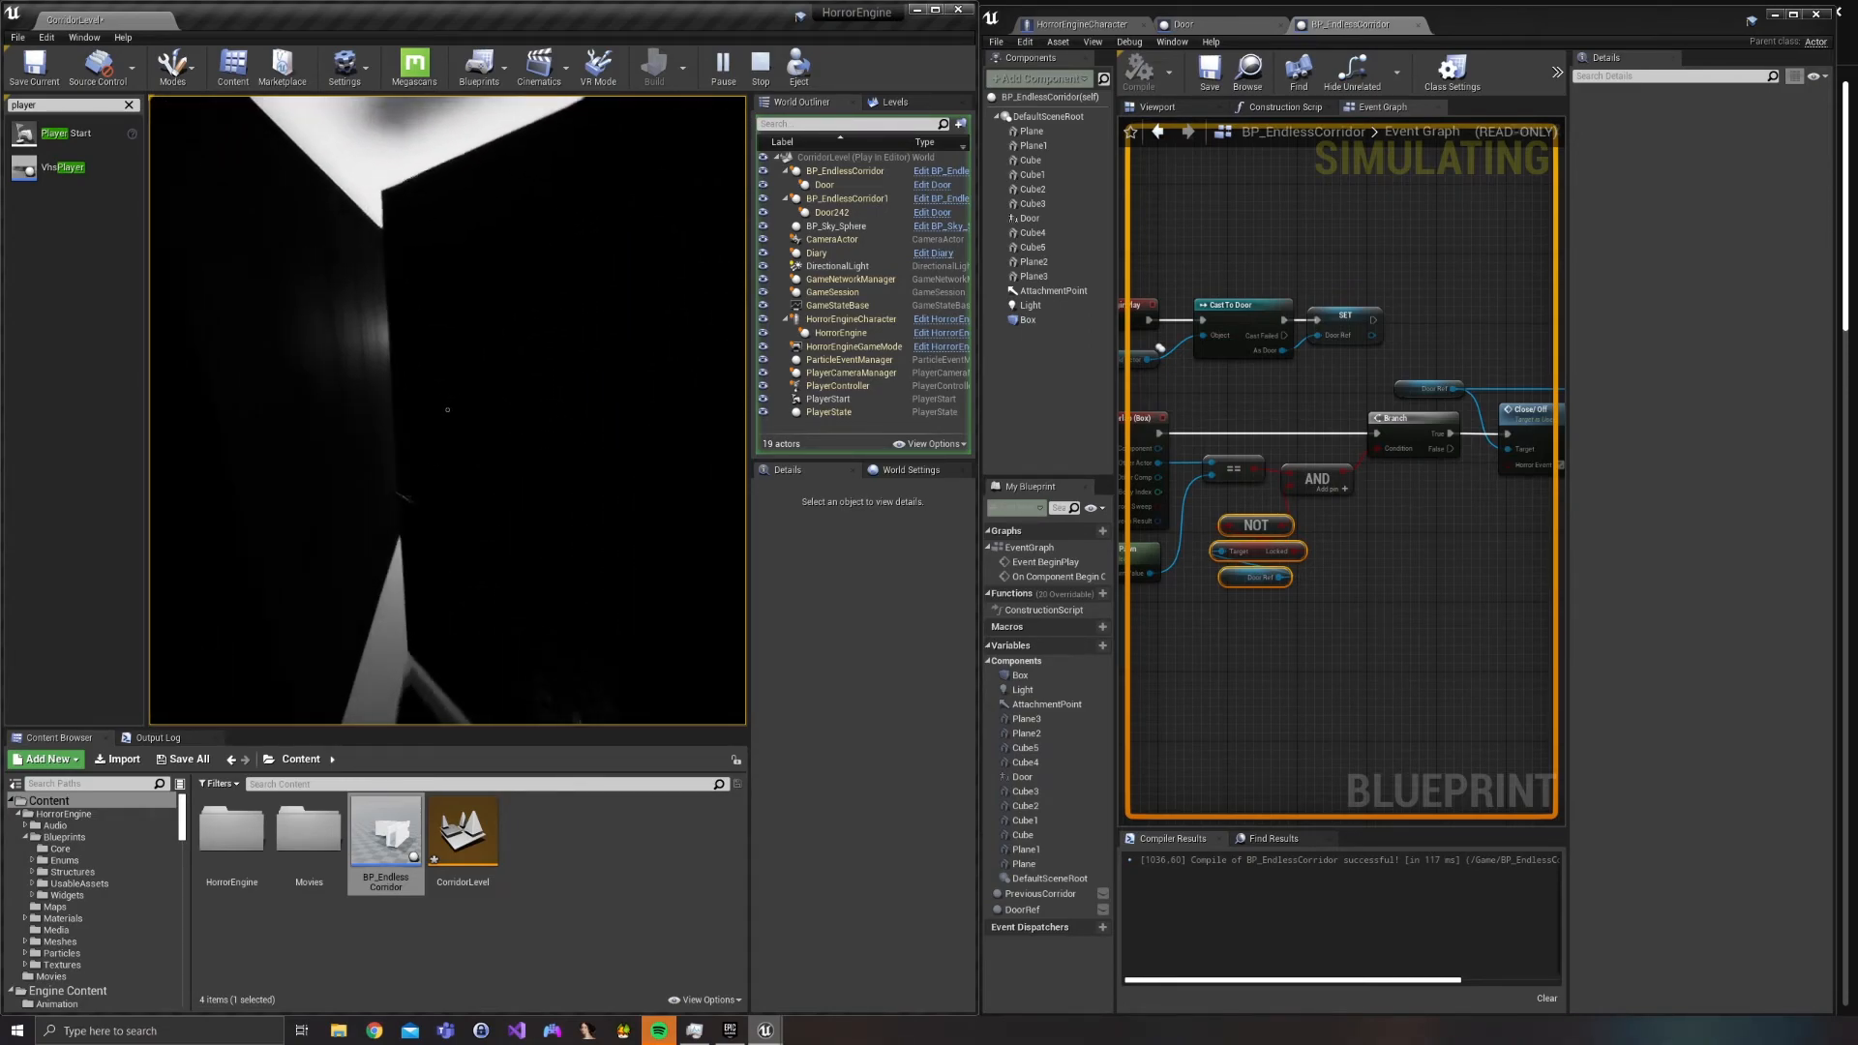
key(w)
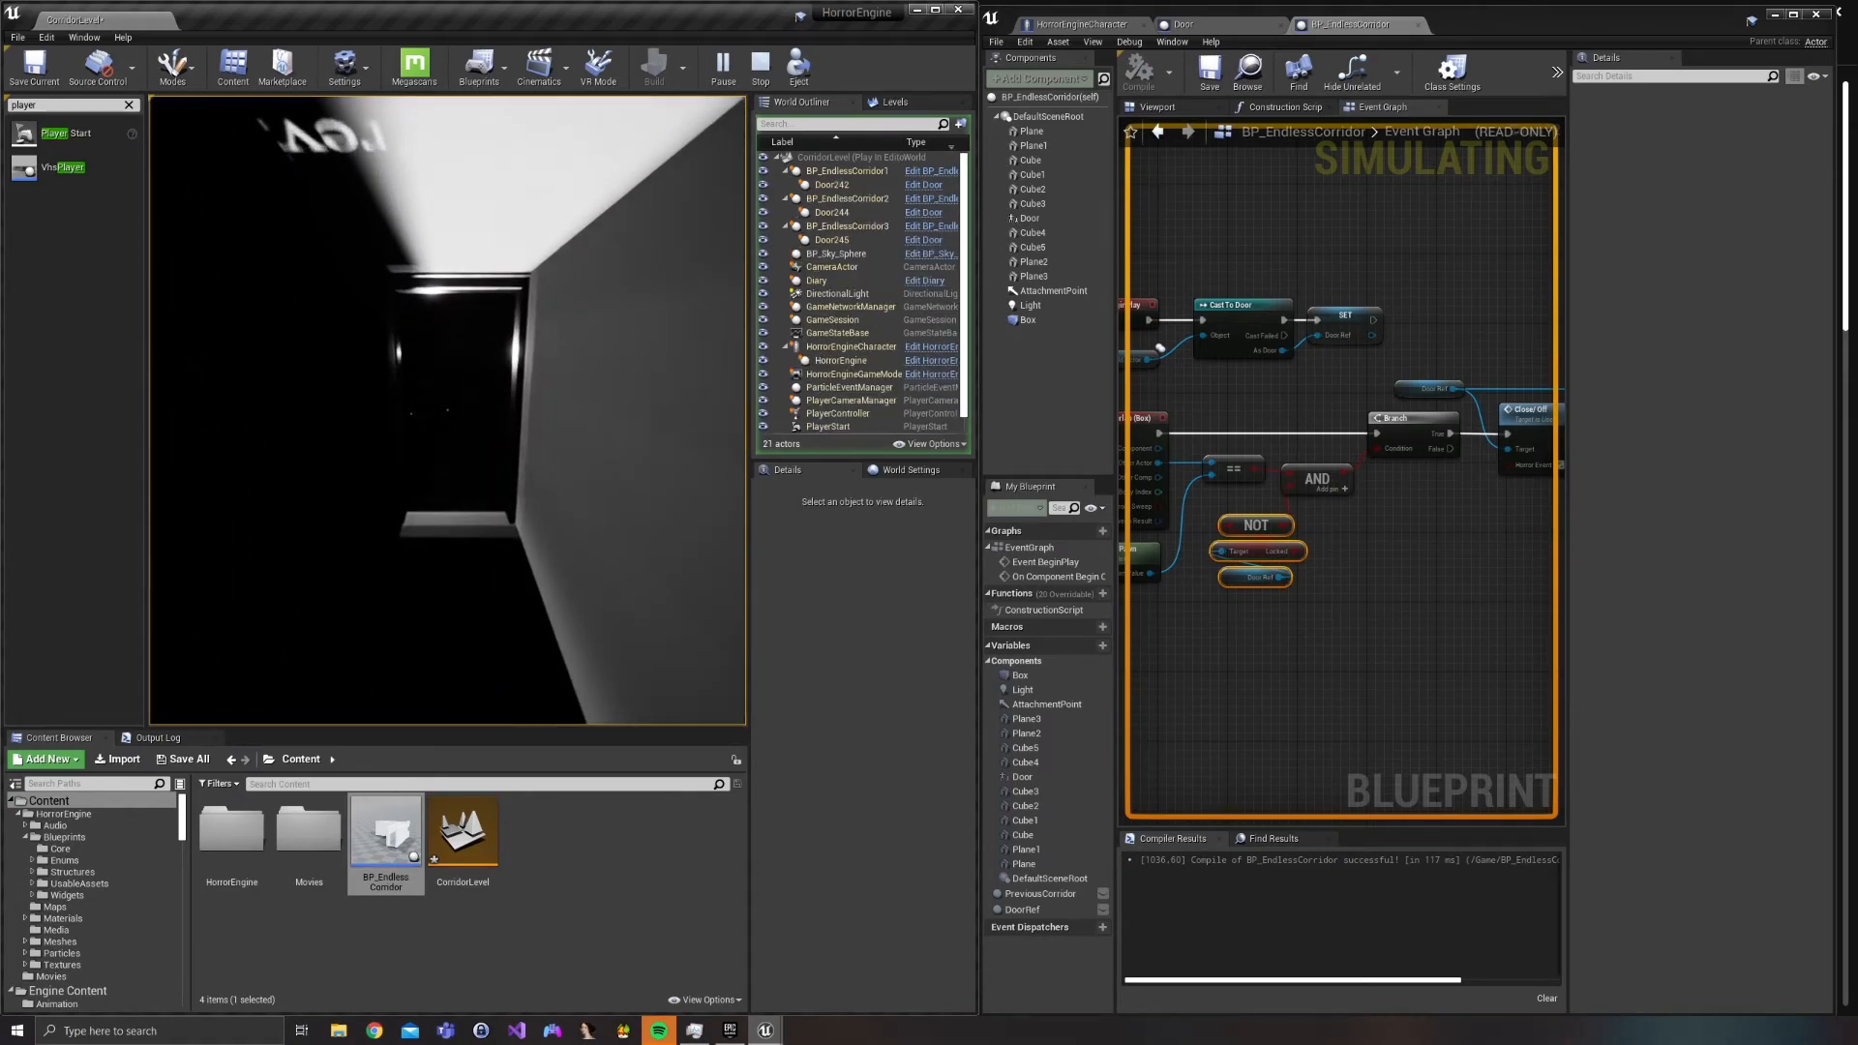
key(w)
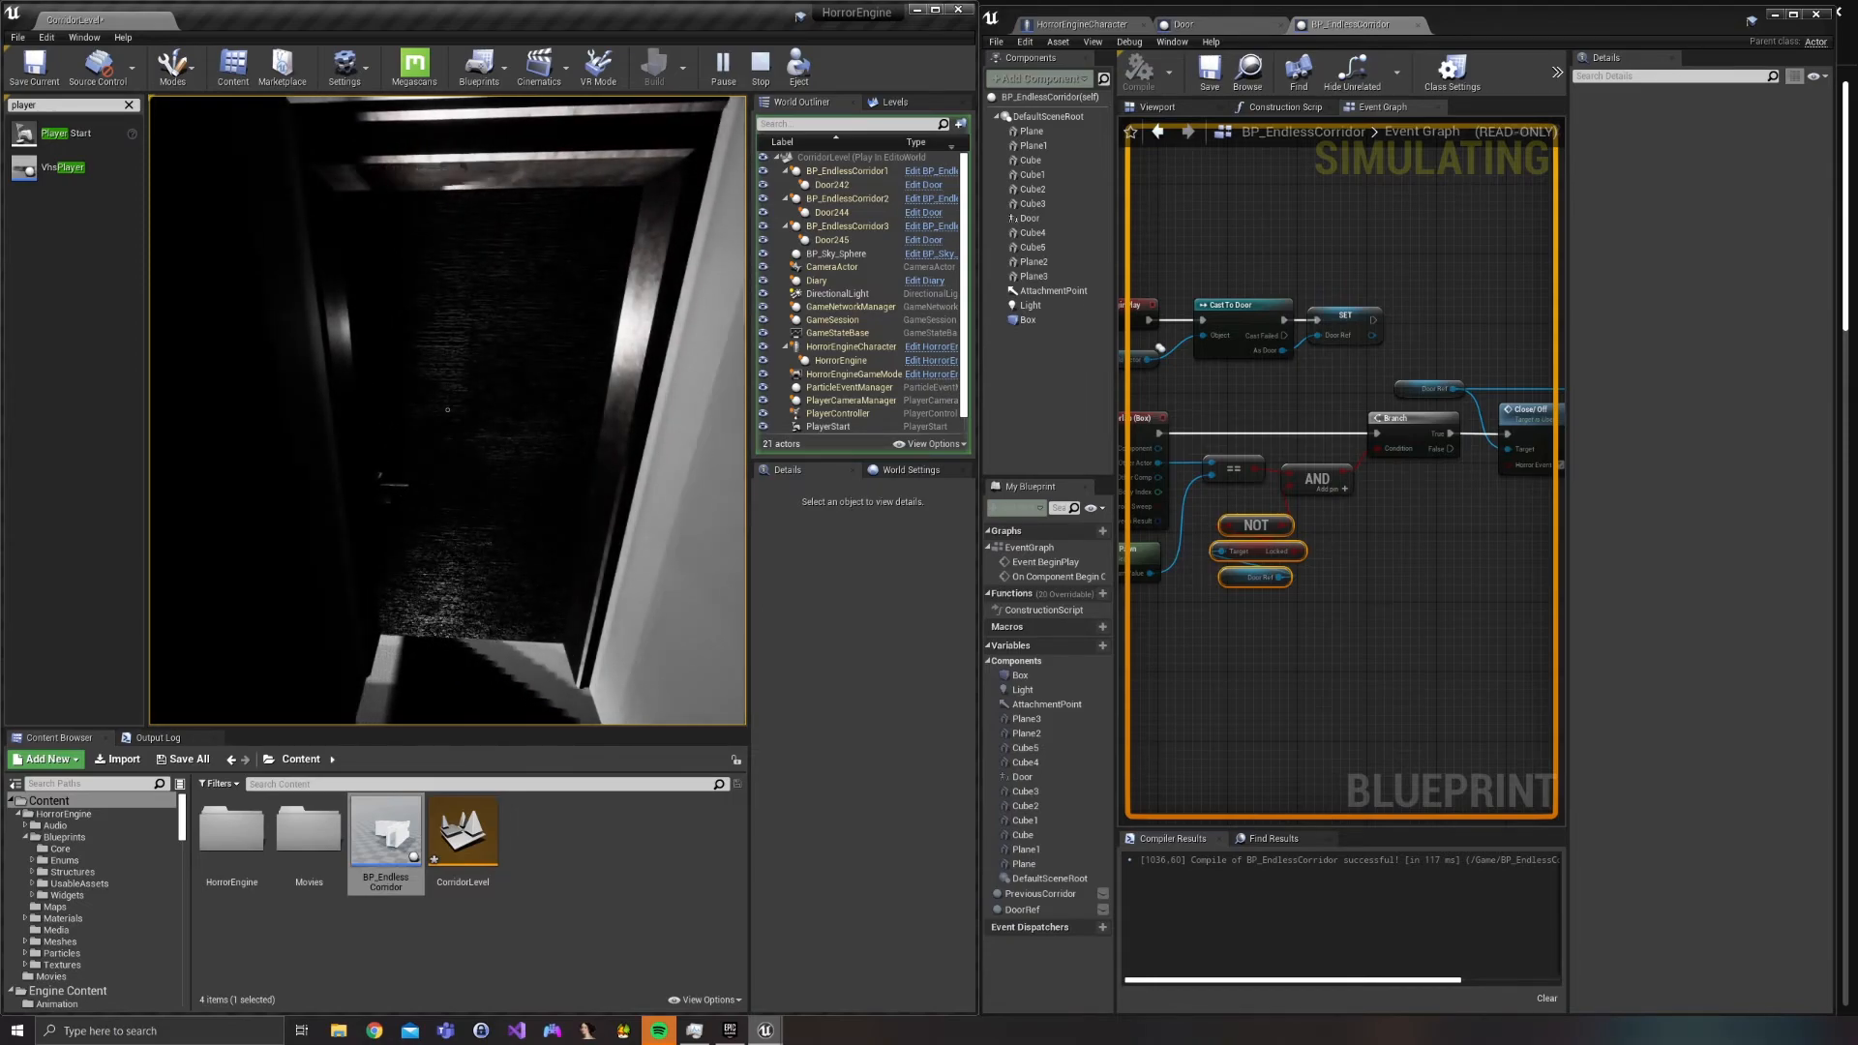
key(w)
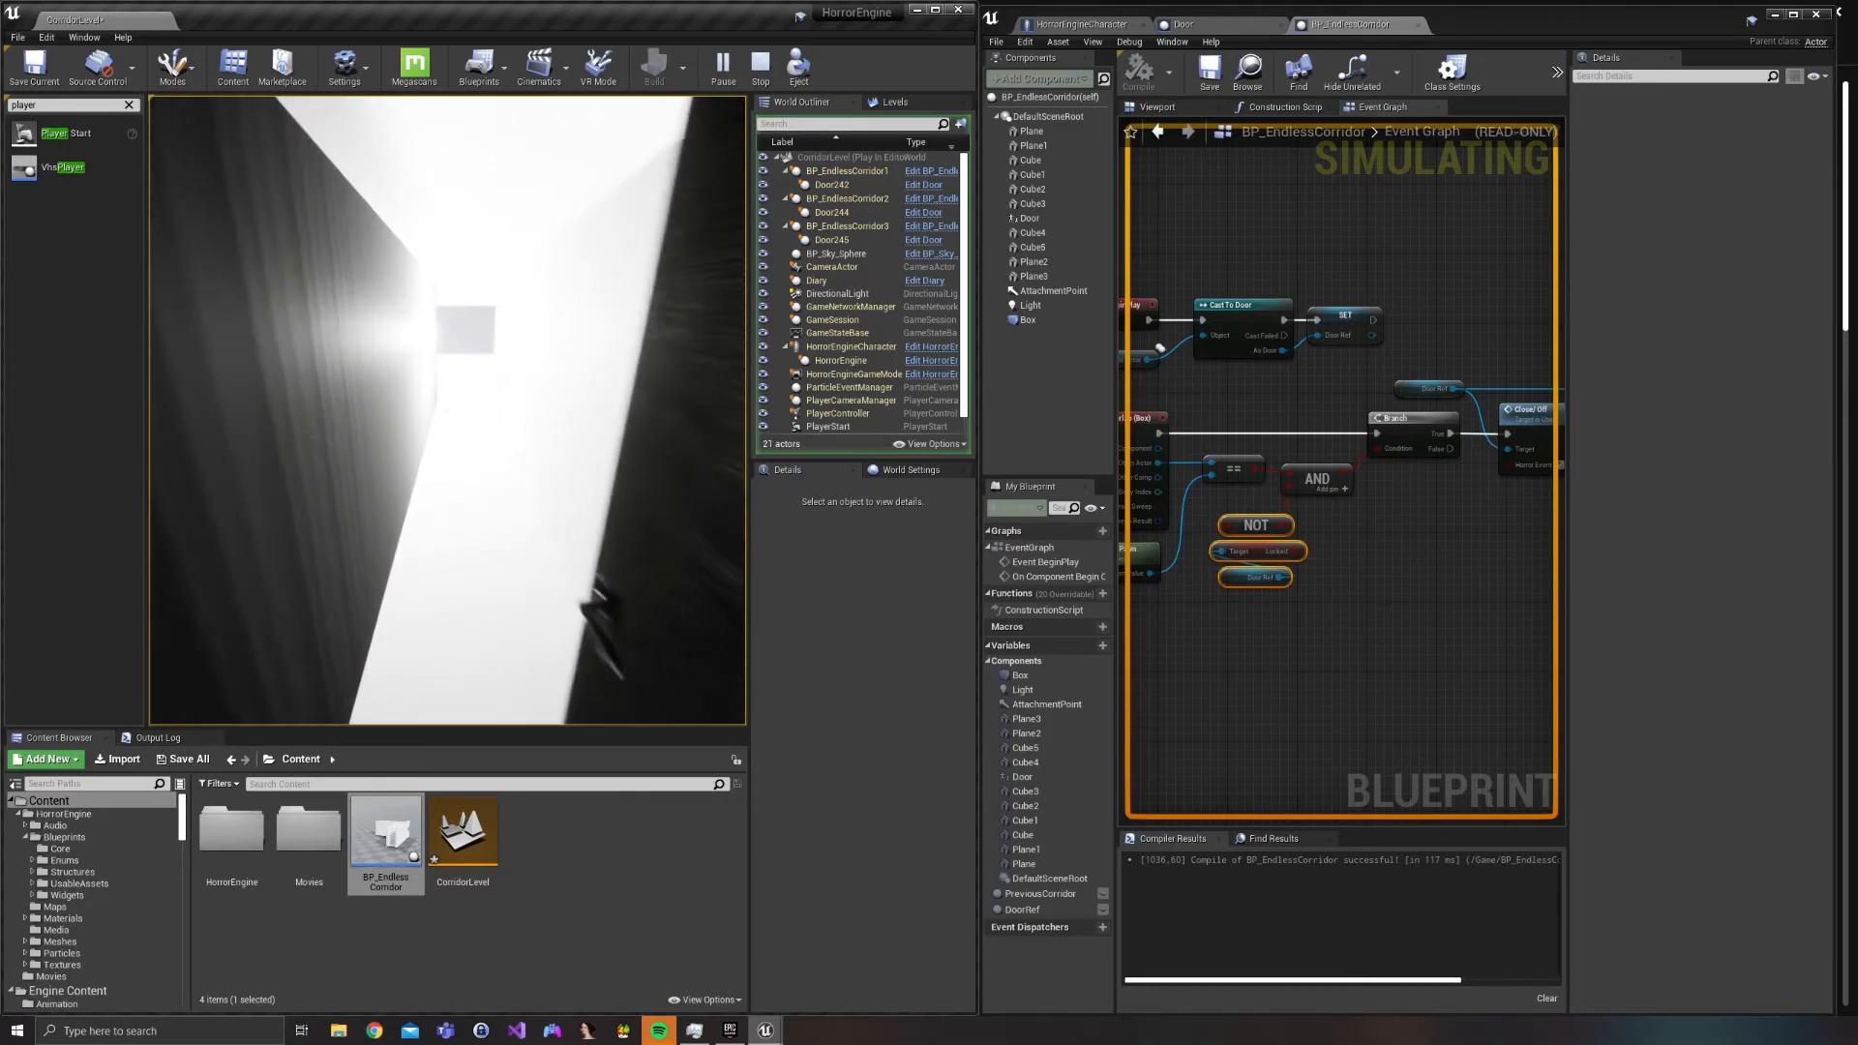
key(s)
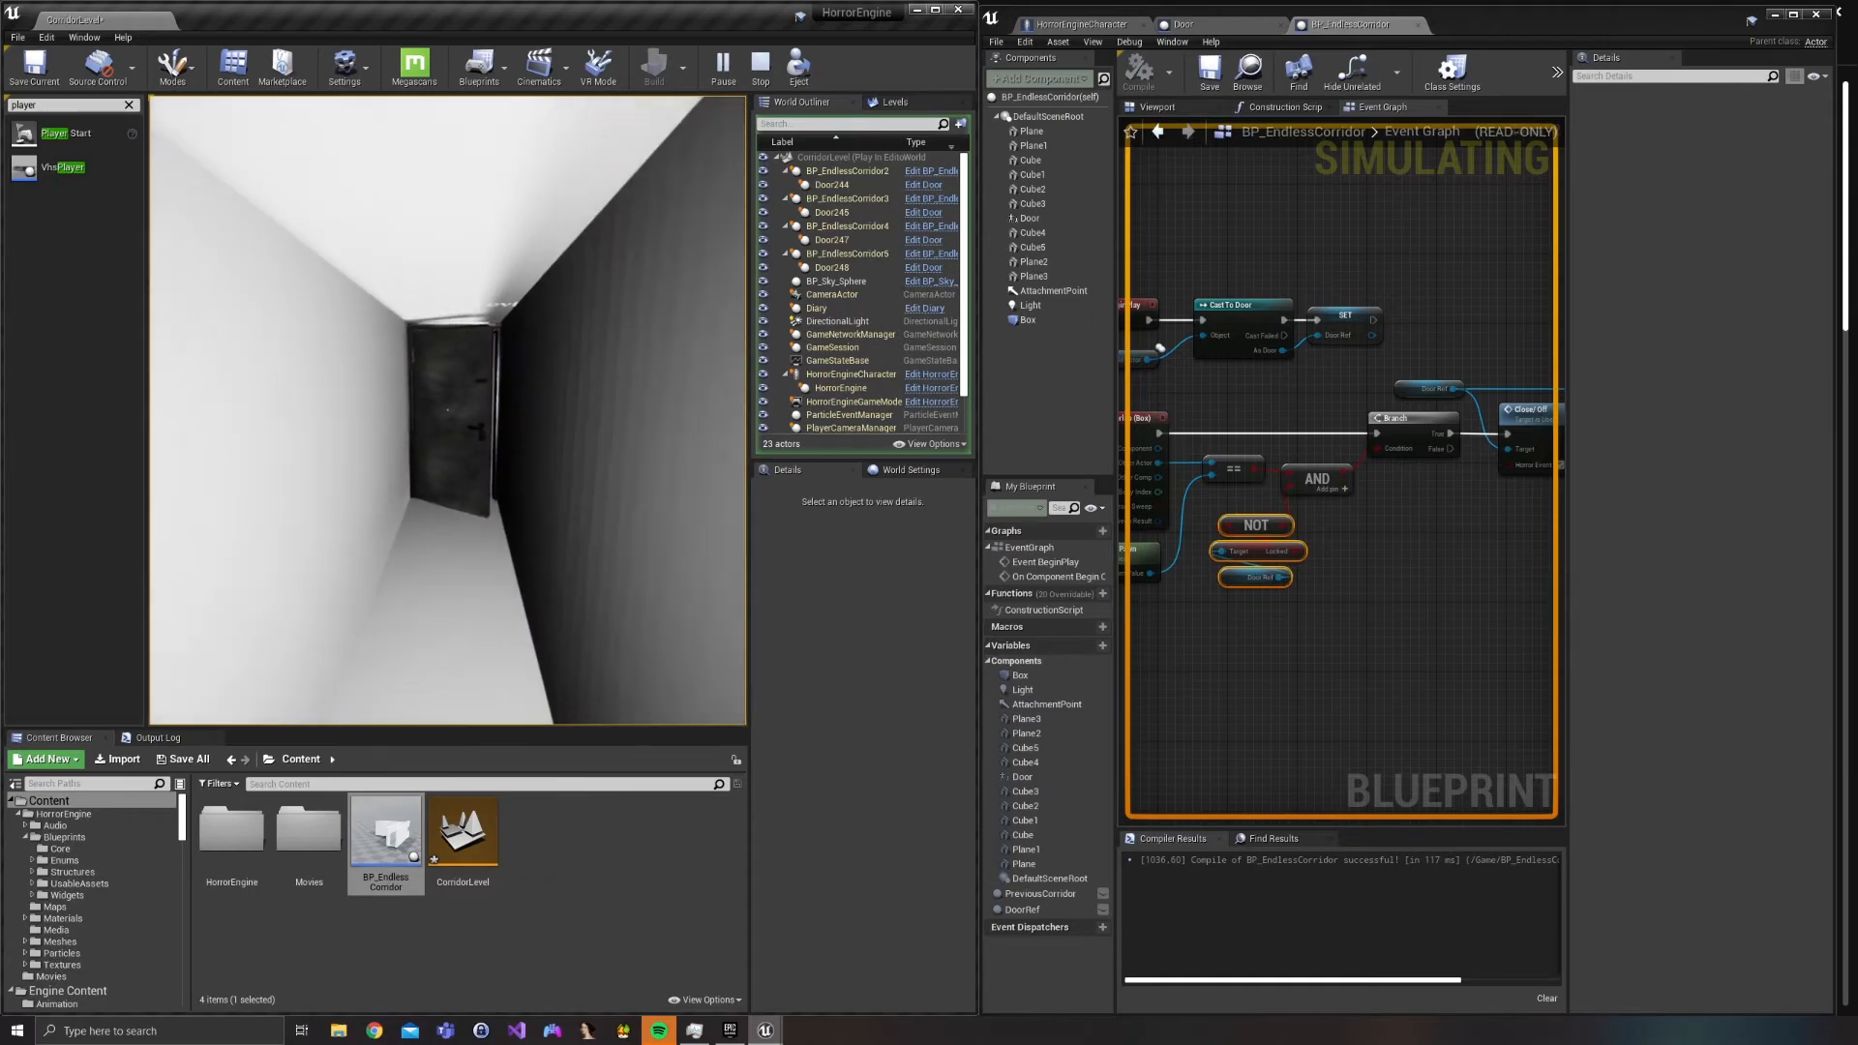
key(w)
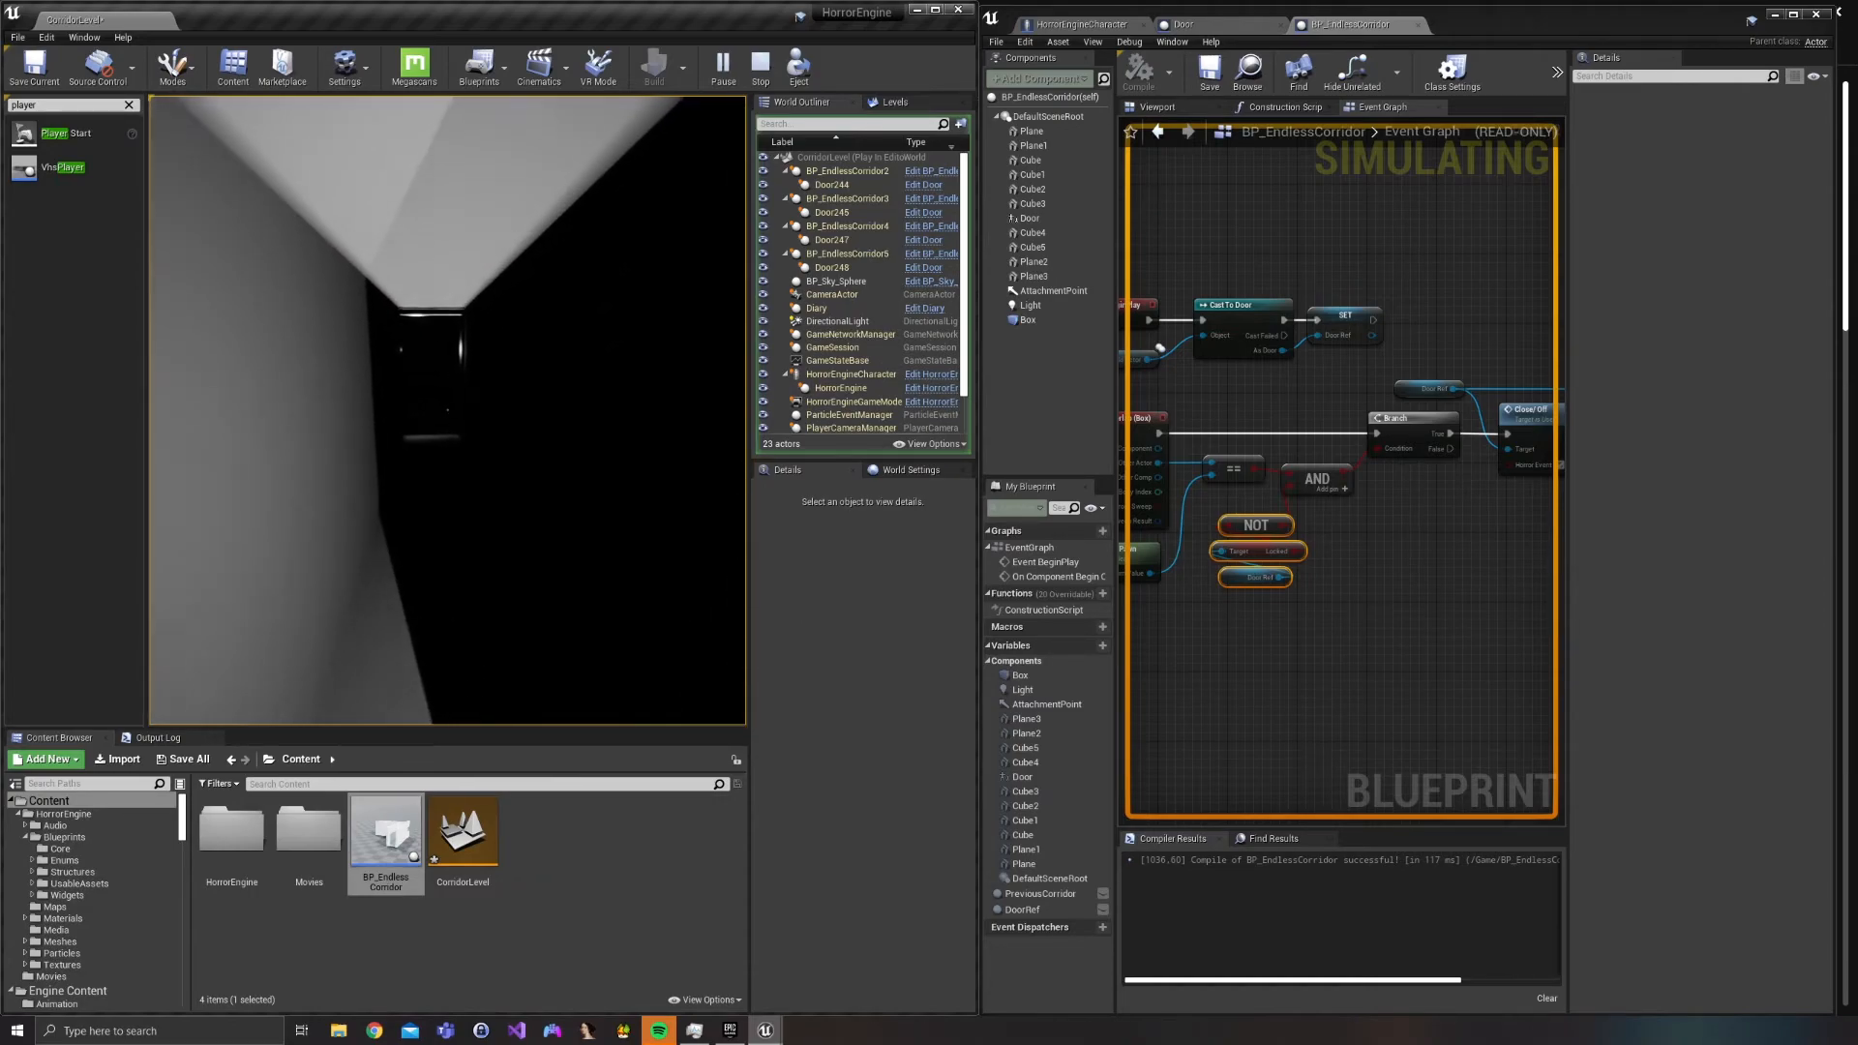
key(w)
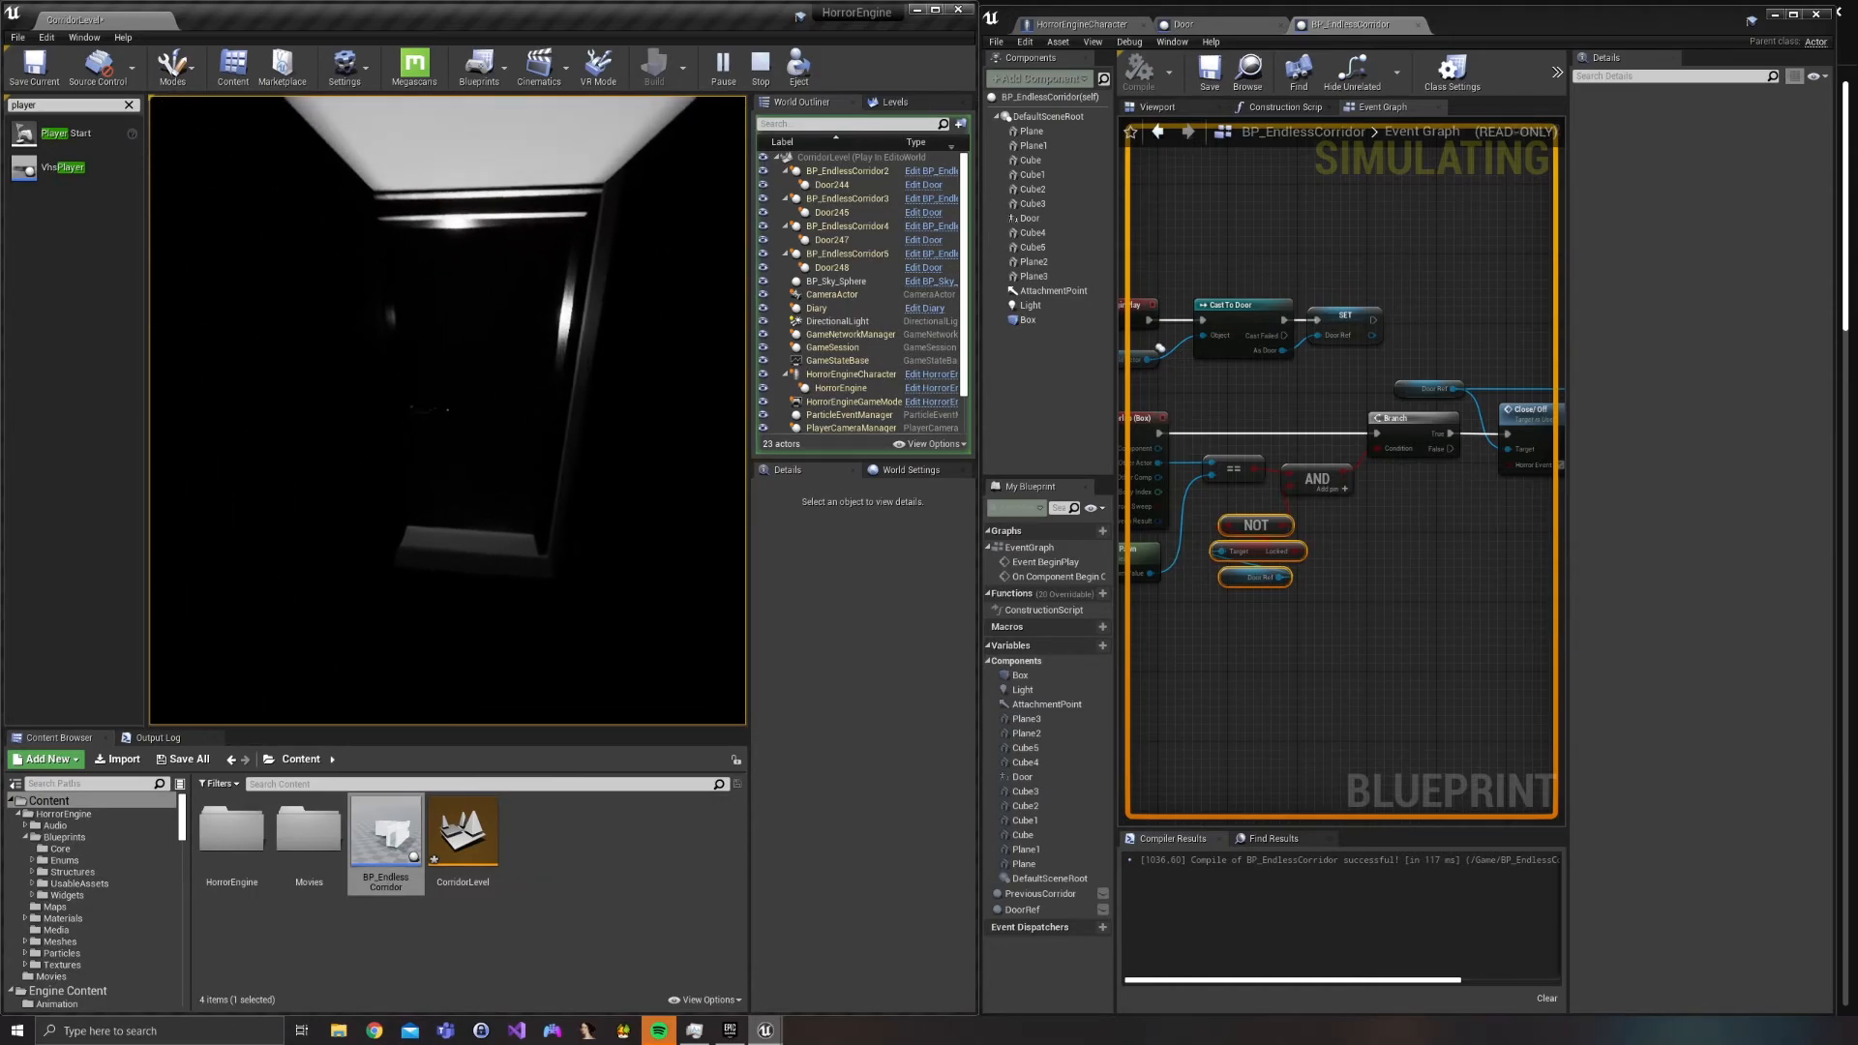
key(w)
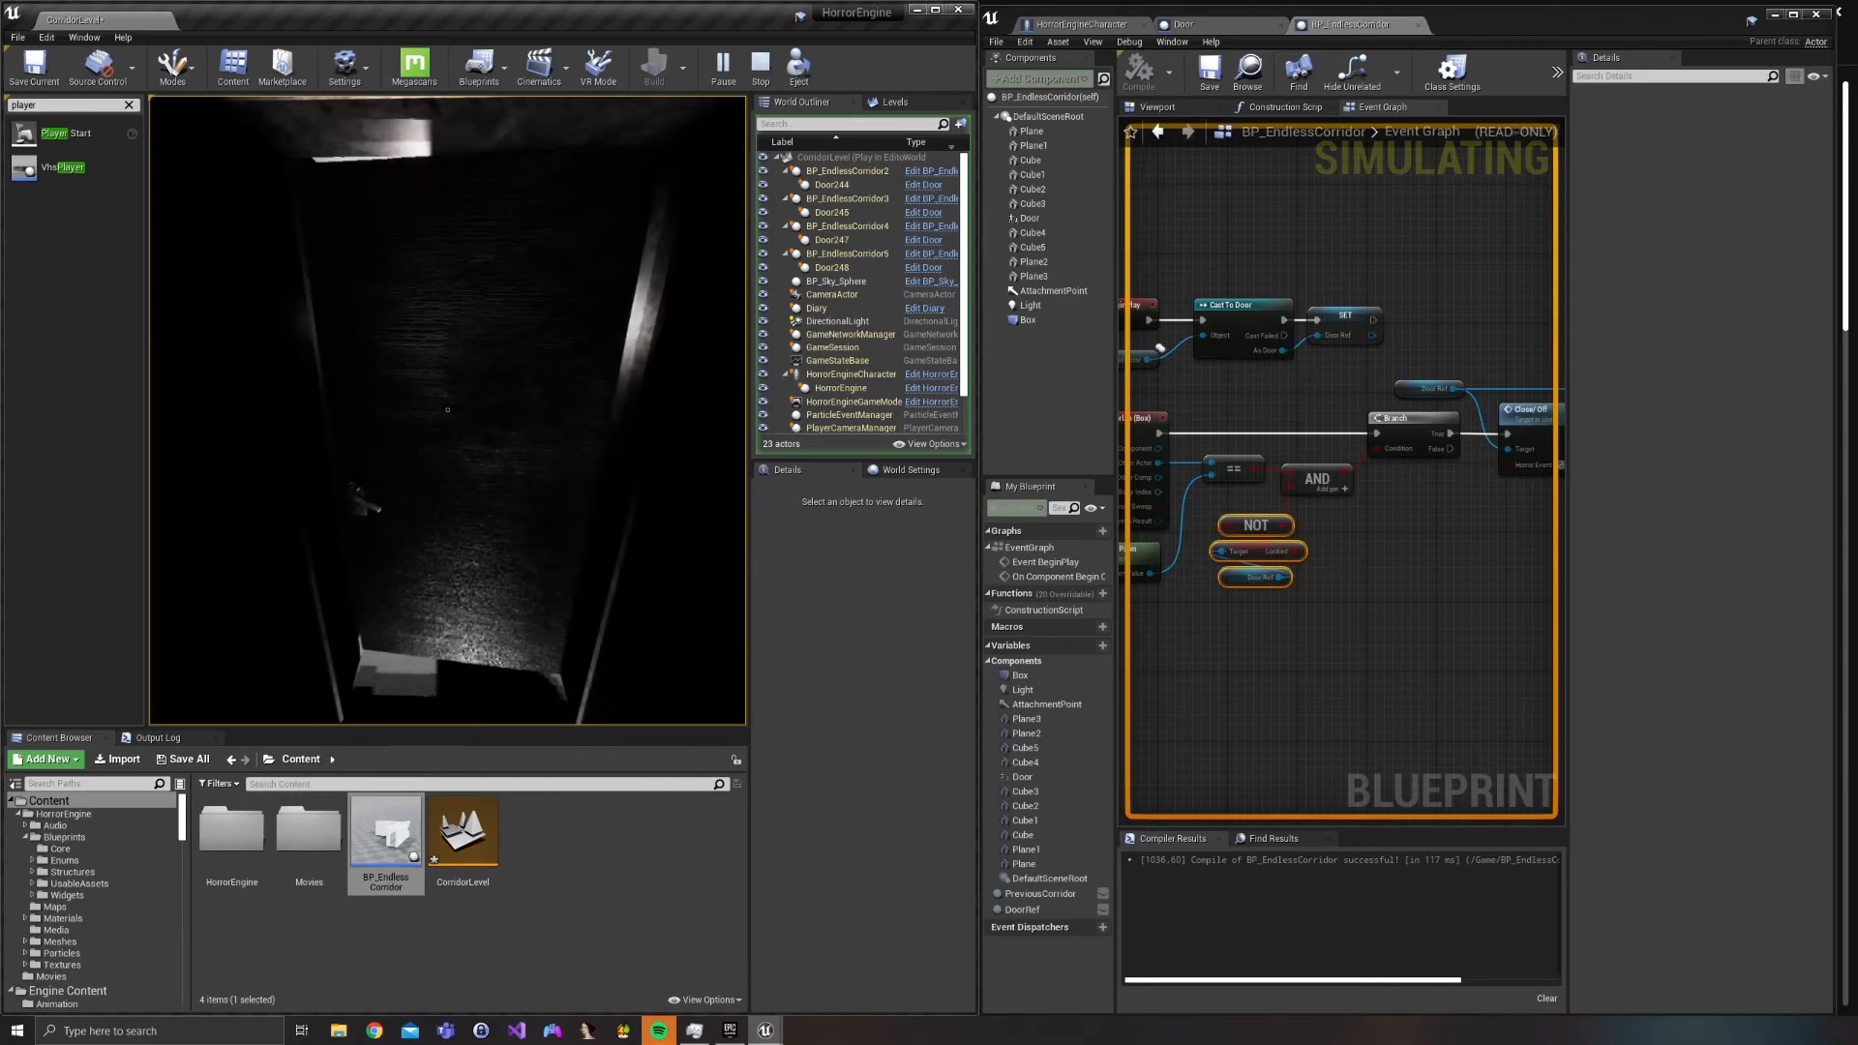
key(w)
key(w)
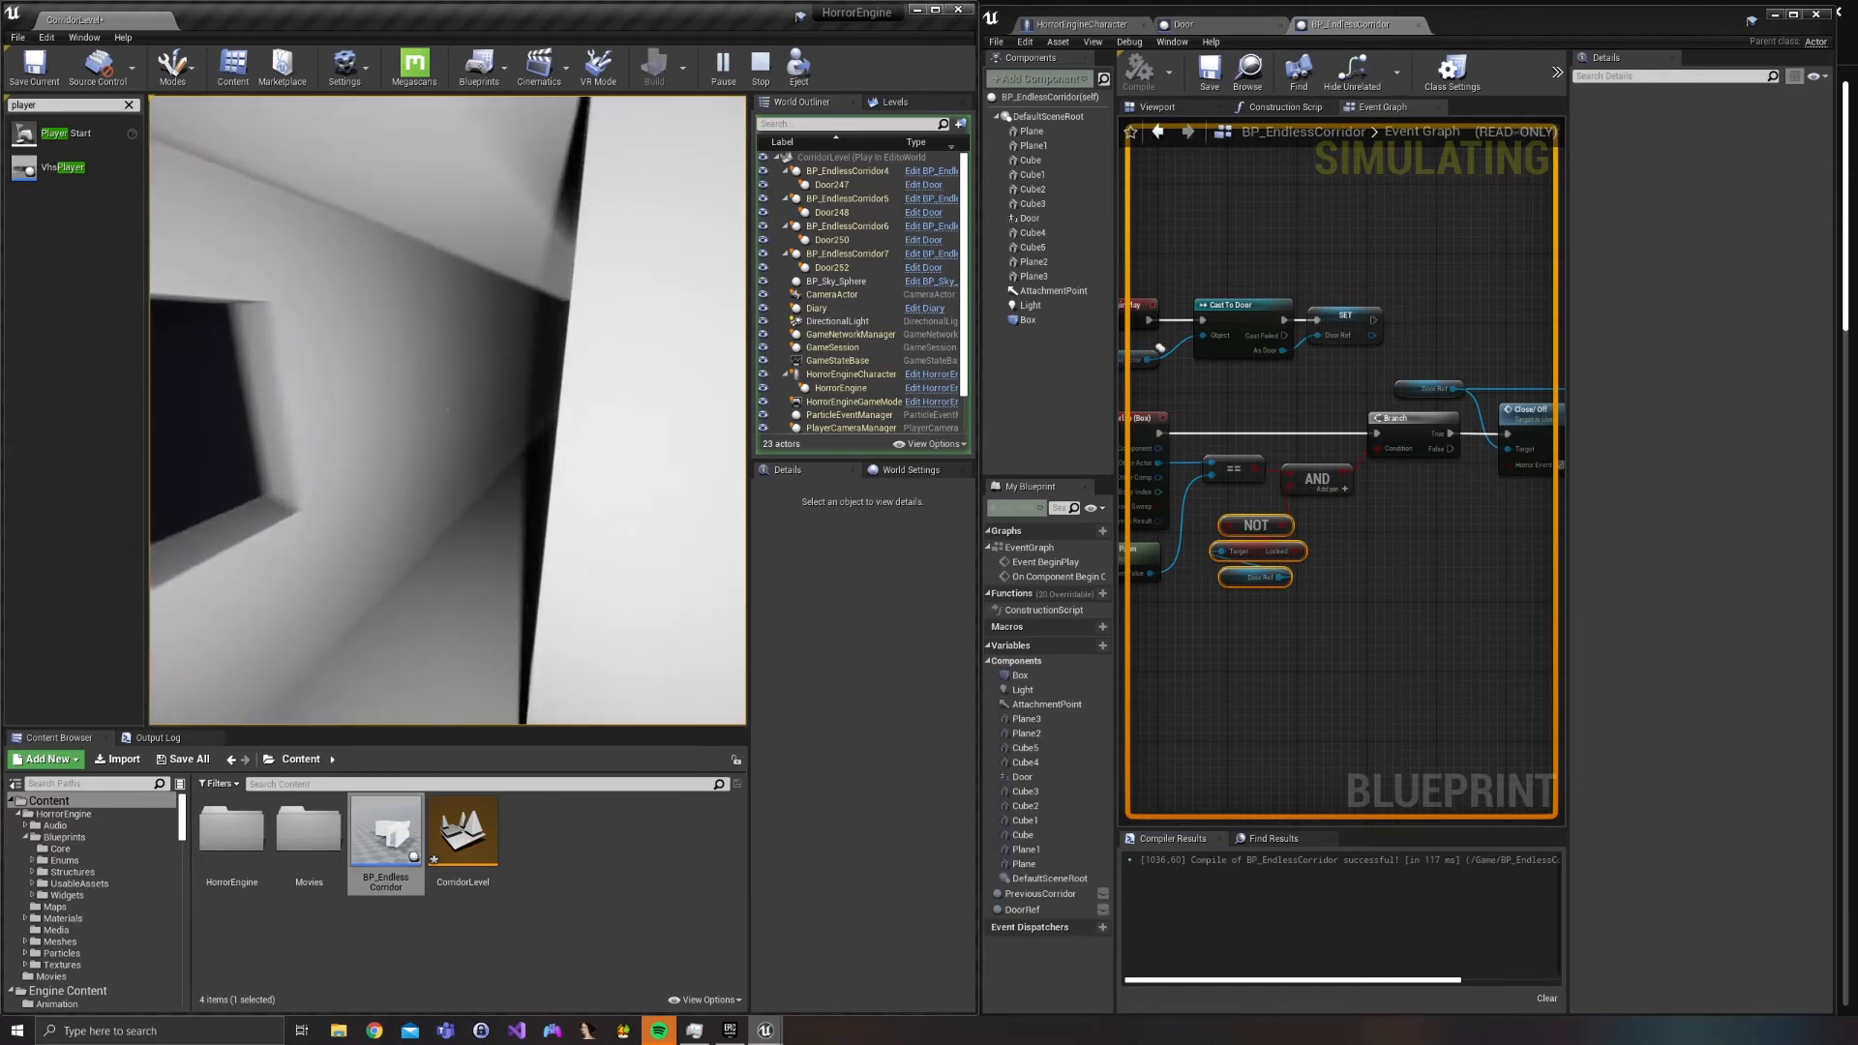
key(Escape)
Add a Boolean variable named HasBeenTriggered to the corridor blueprint.
scroll(1448, 563, up, 3)
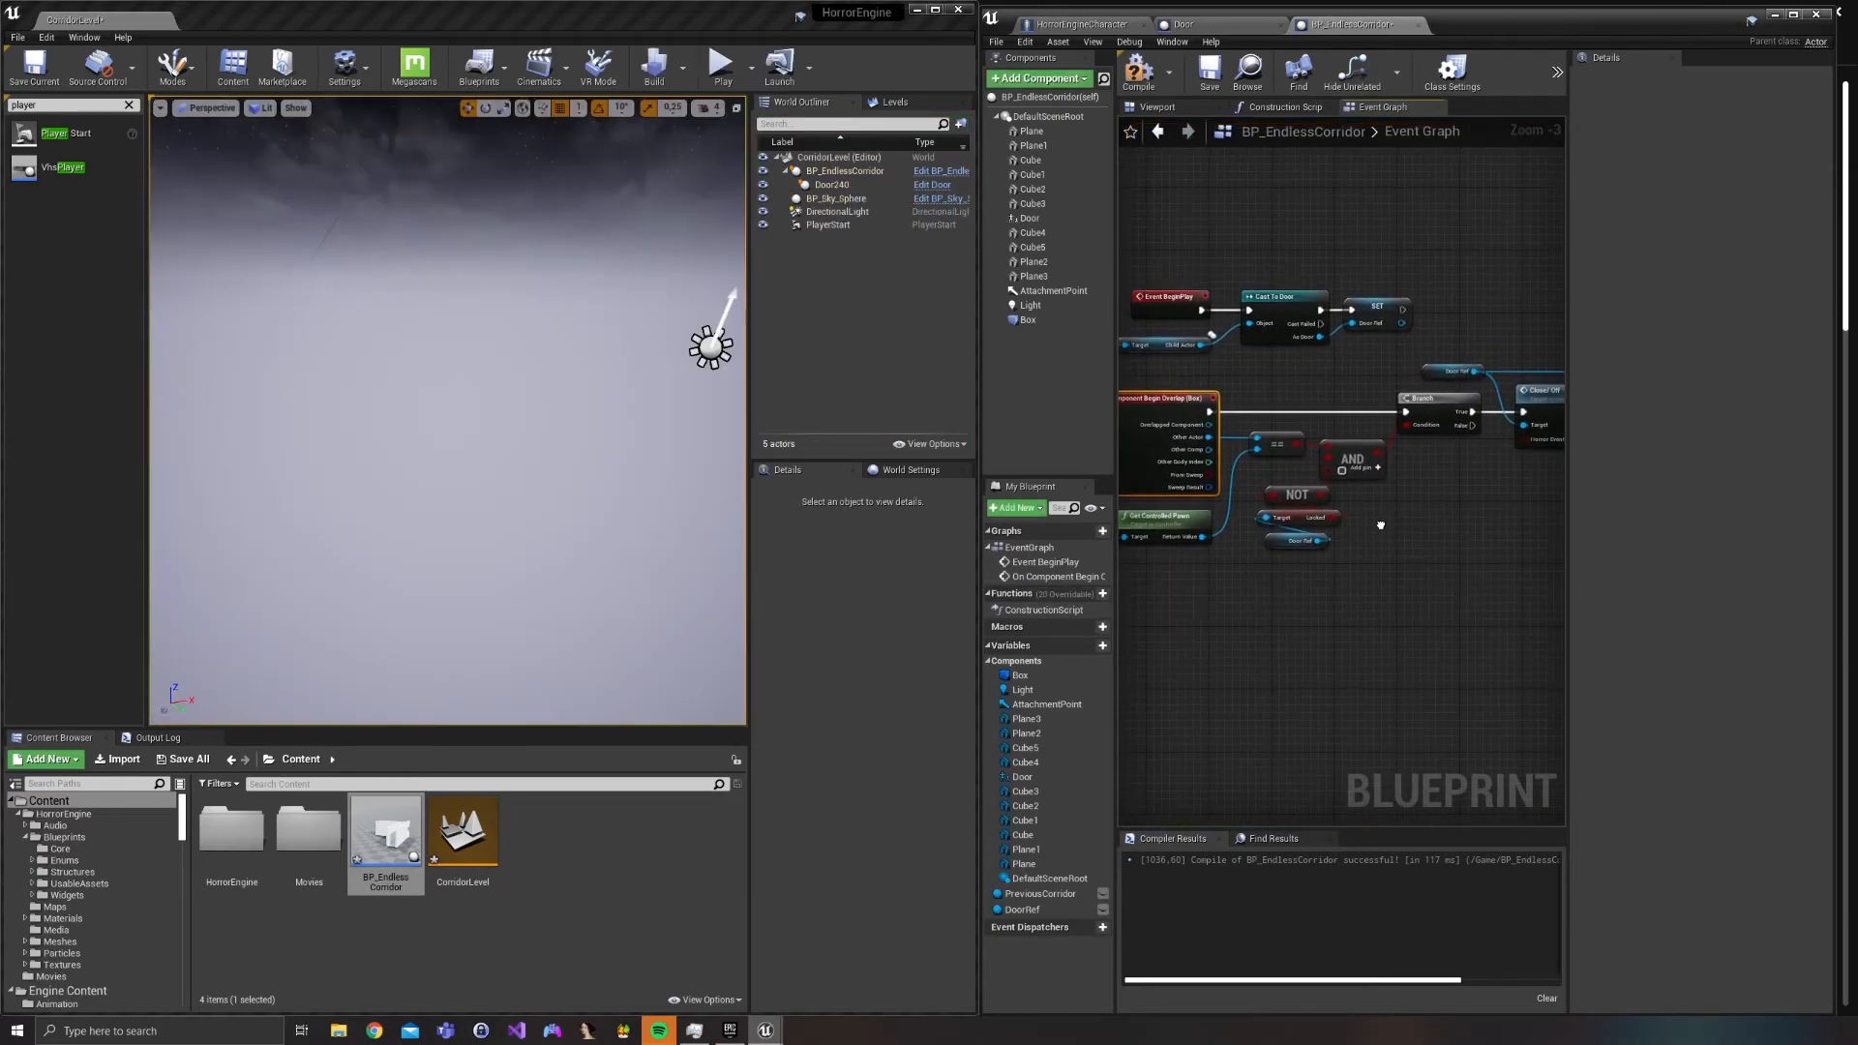
click(1102, 650)
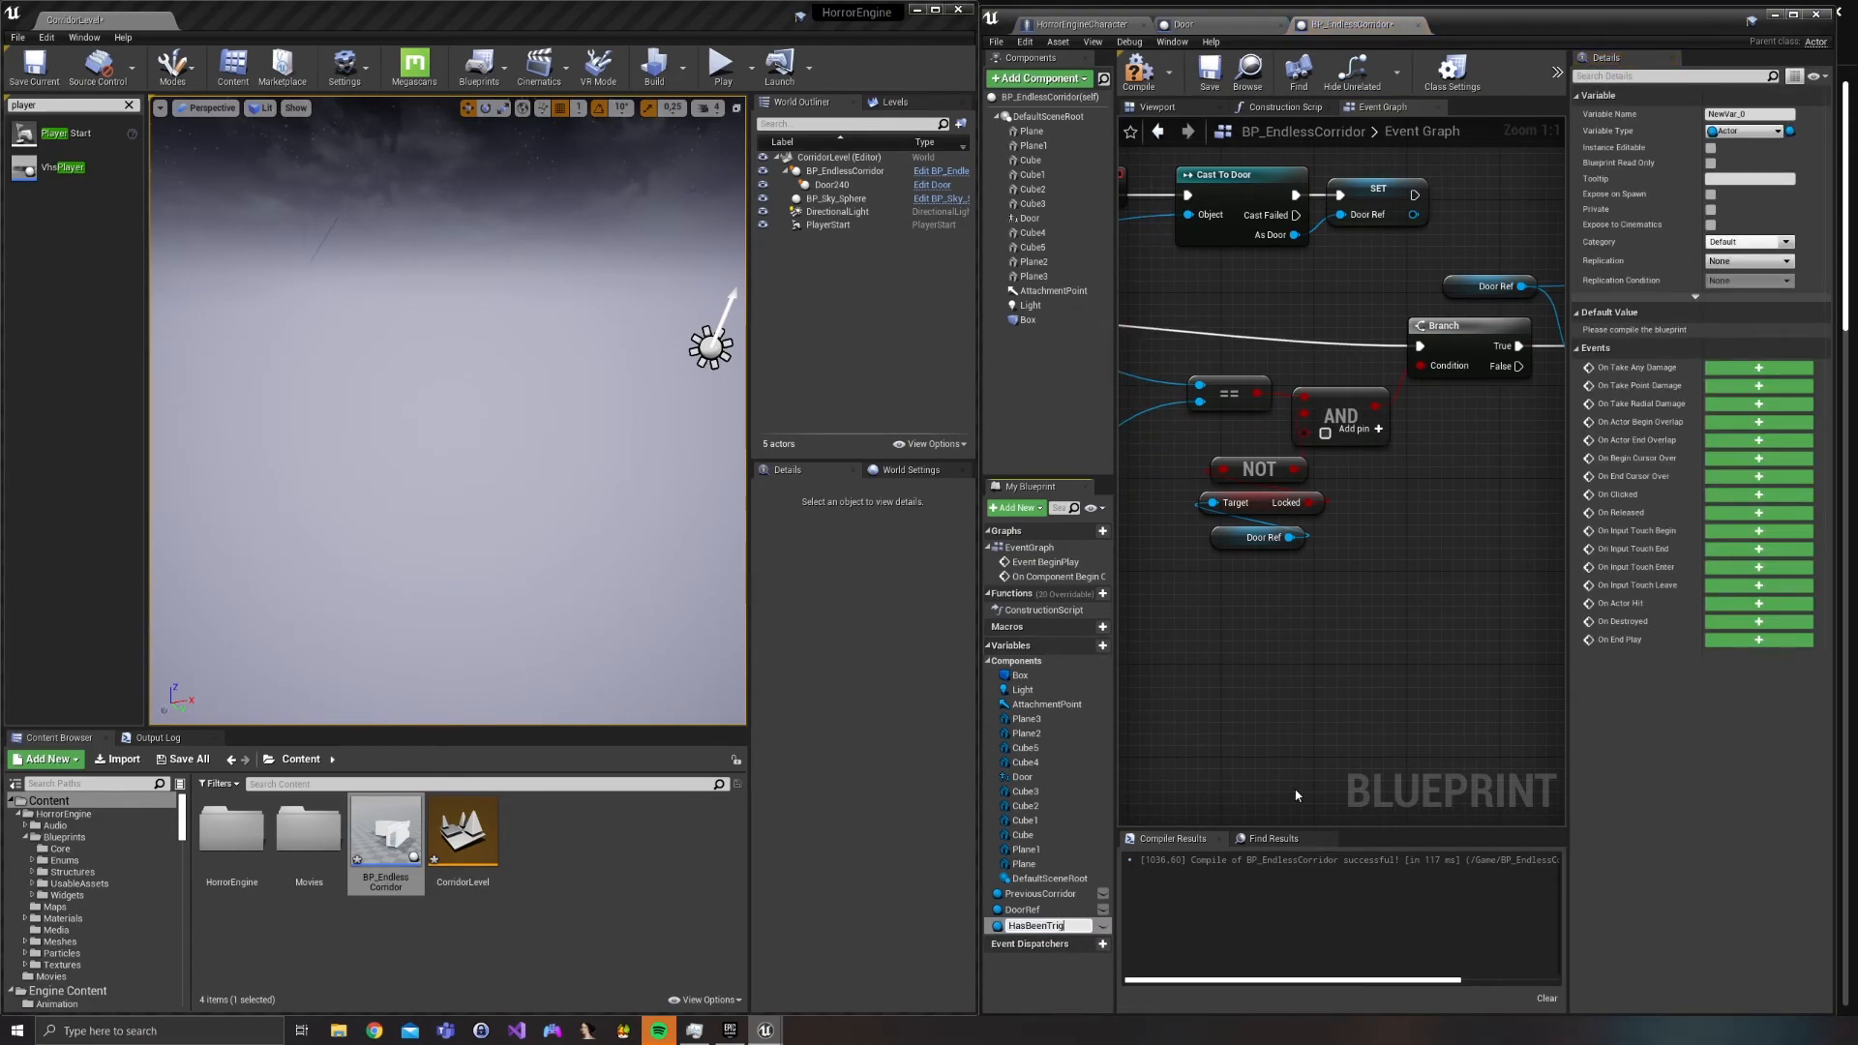
click(1745, 131)
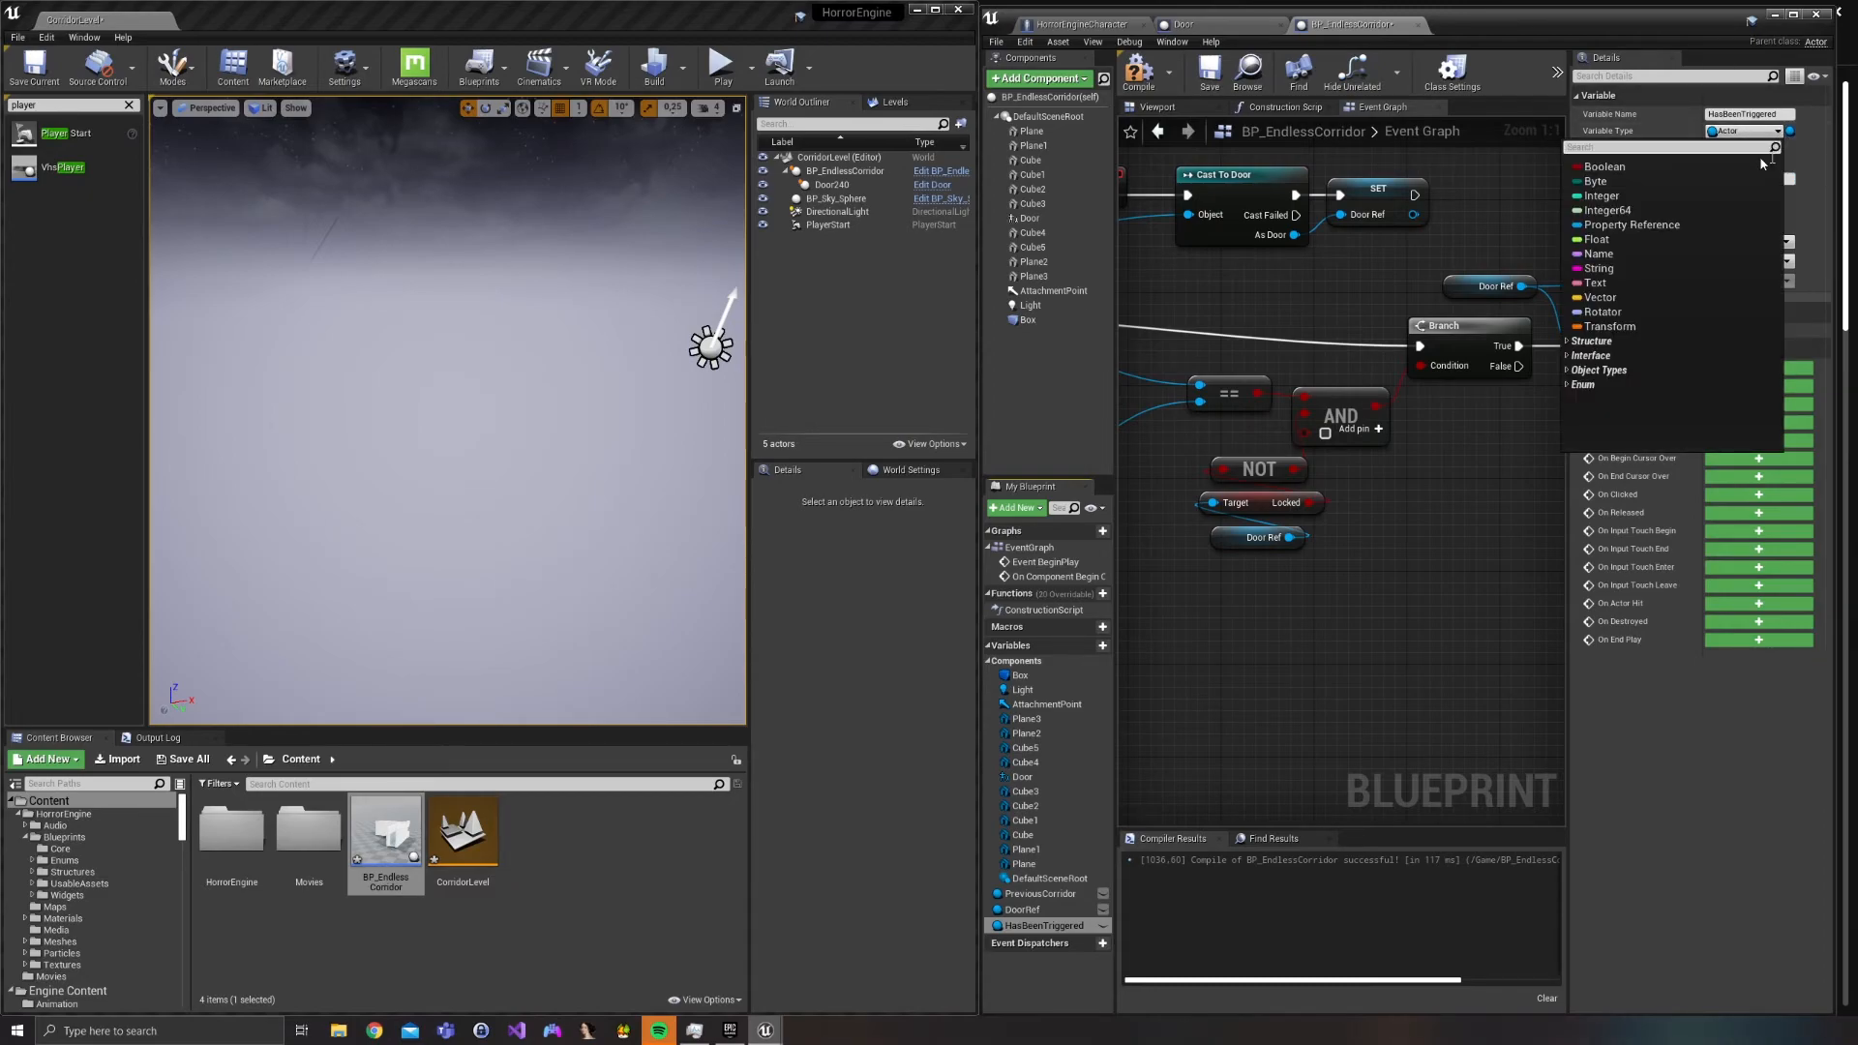
click(1606, 166)
Delete the NOT, Locked and Door Ref nodes beneath the AND node.
right_drag(1359, 598, 1345, 608)
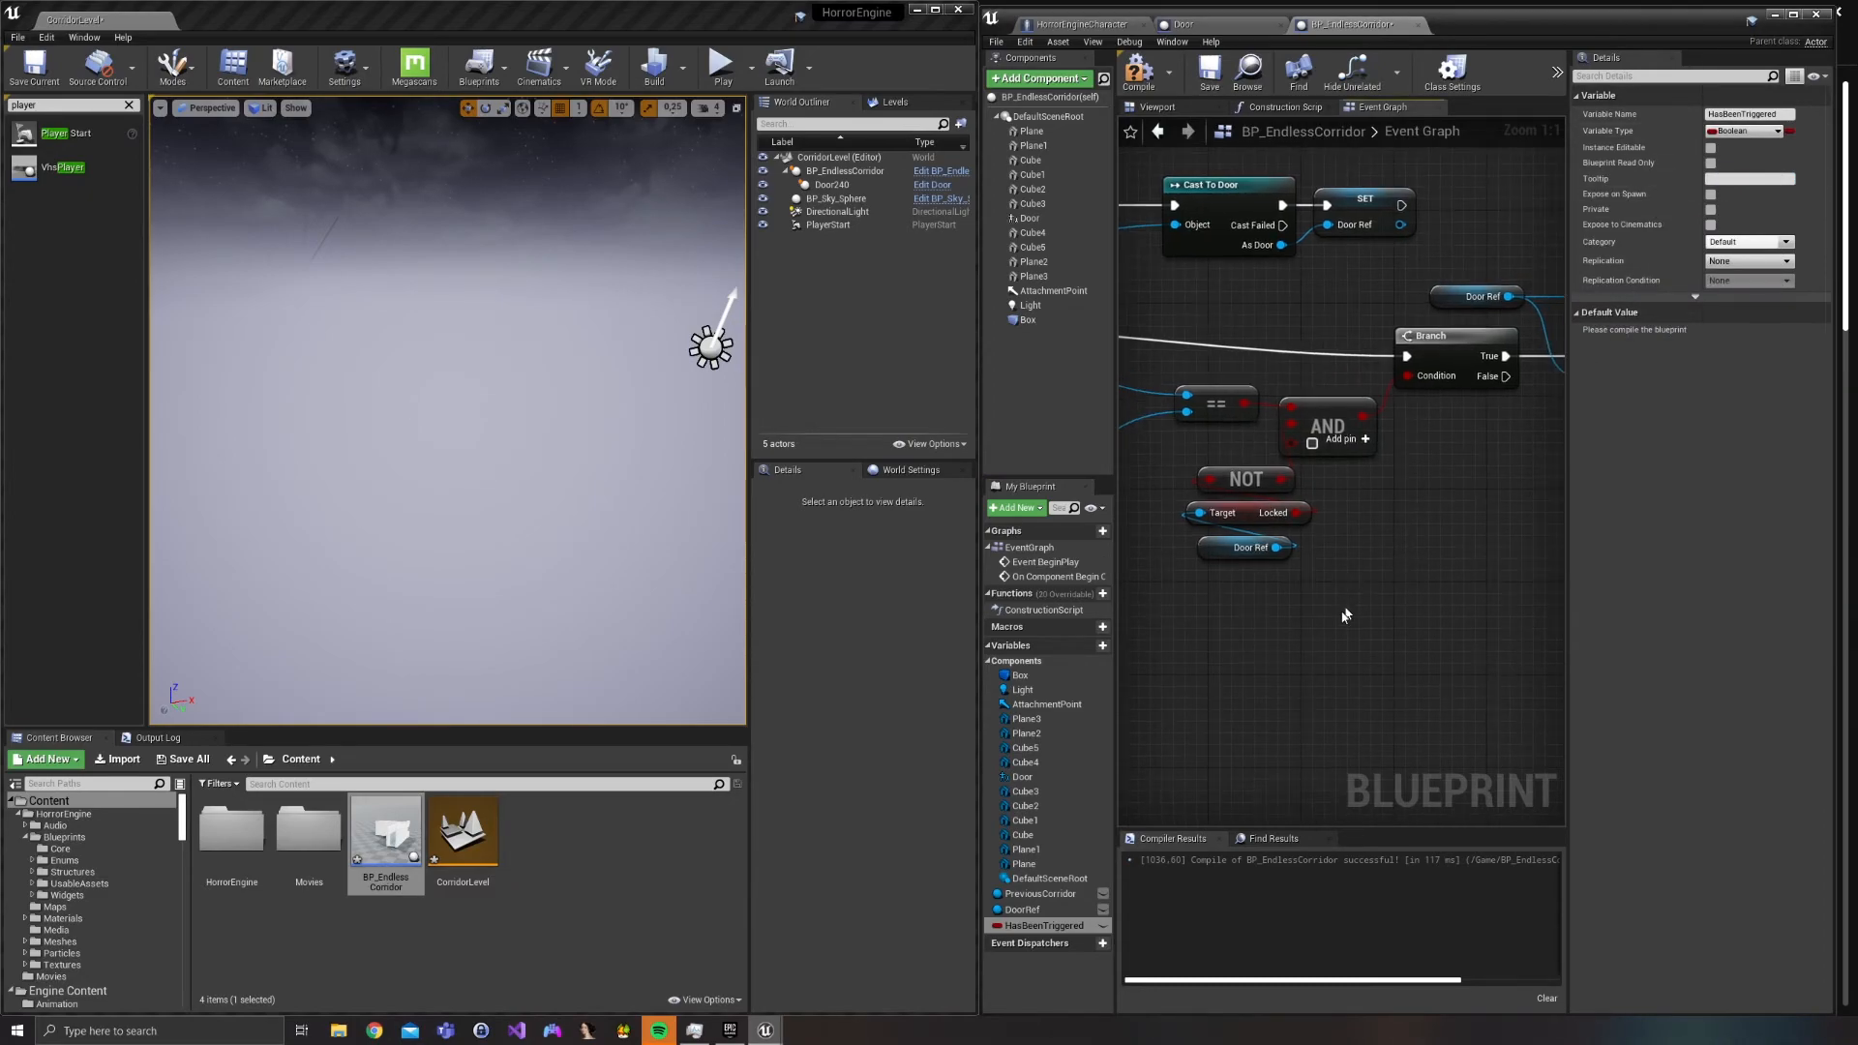
drag(1238, 480, 1238, 481)
drag(1342, 692, 1194, 480)
key(Delete)
Place a Has Been Triggered getter below the AND node and feed it through a NOT node into the AND condition.
drag(1008, 926, 1274, 556)
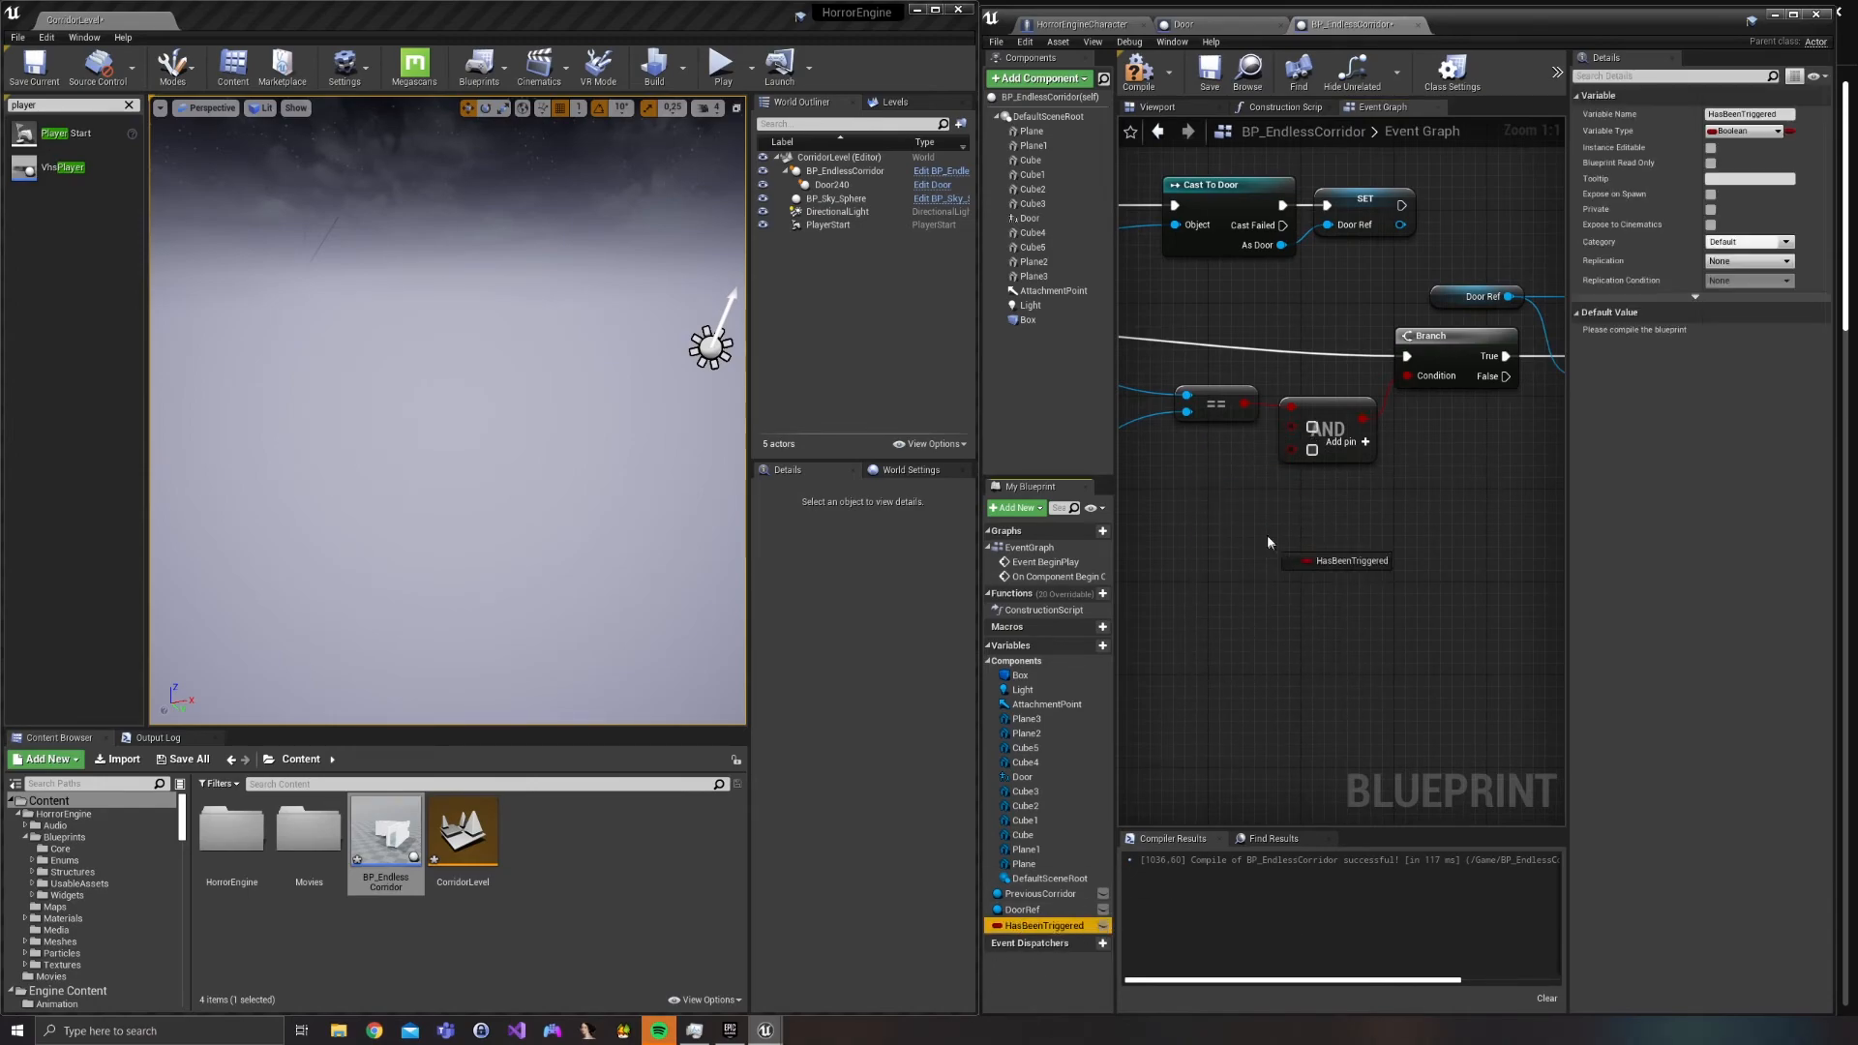
drag(1158, 468, 1336, 503)
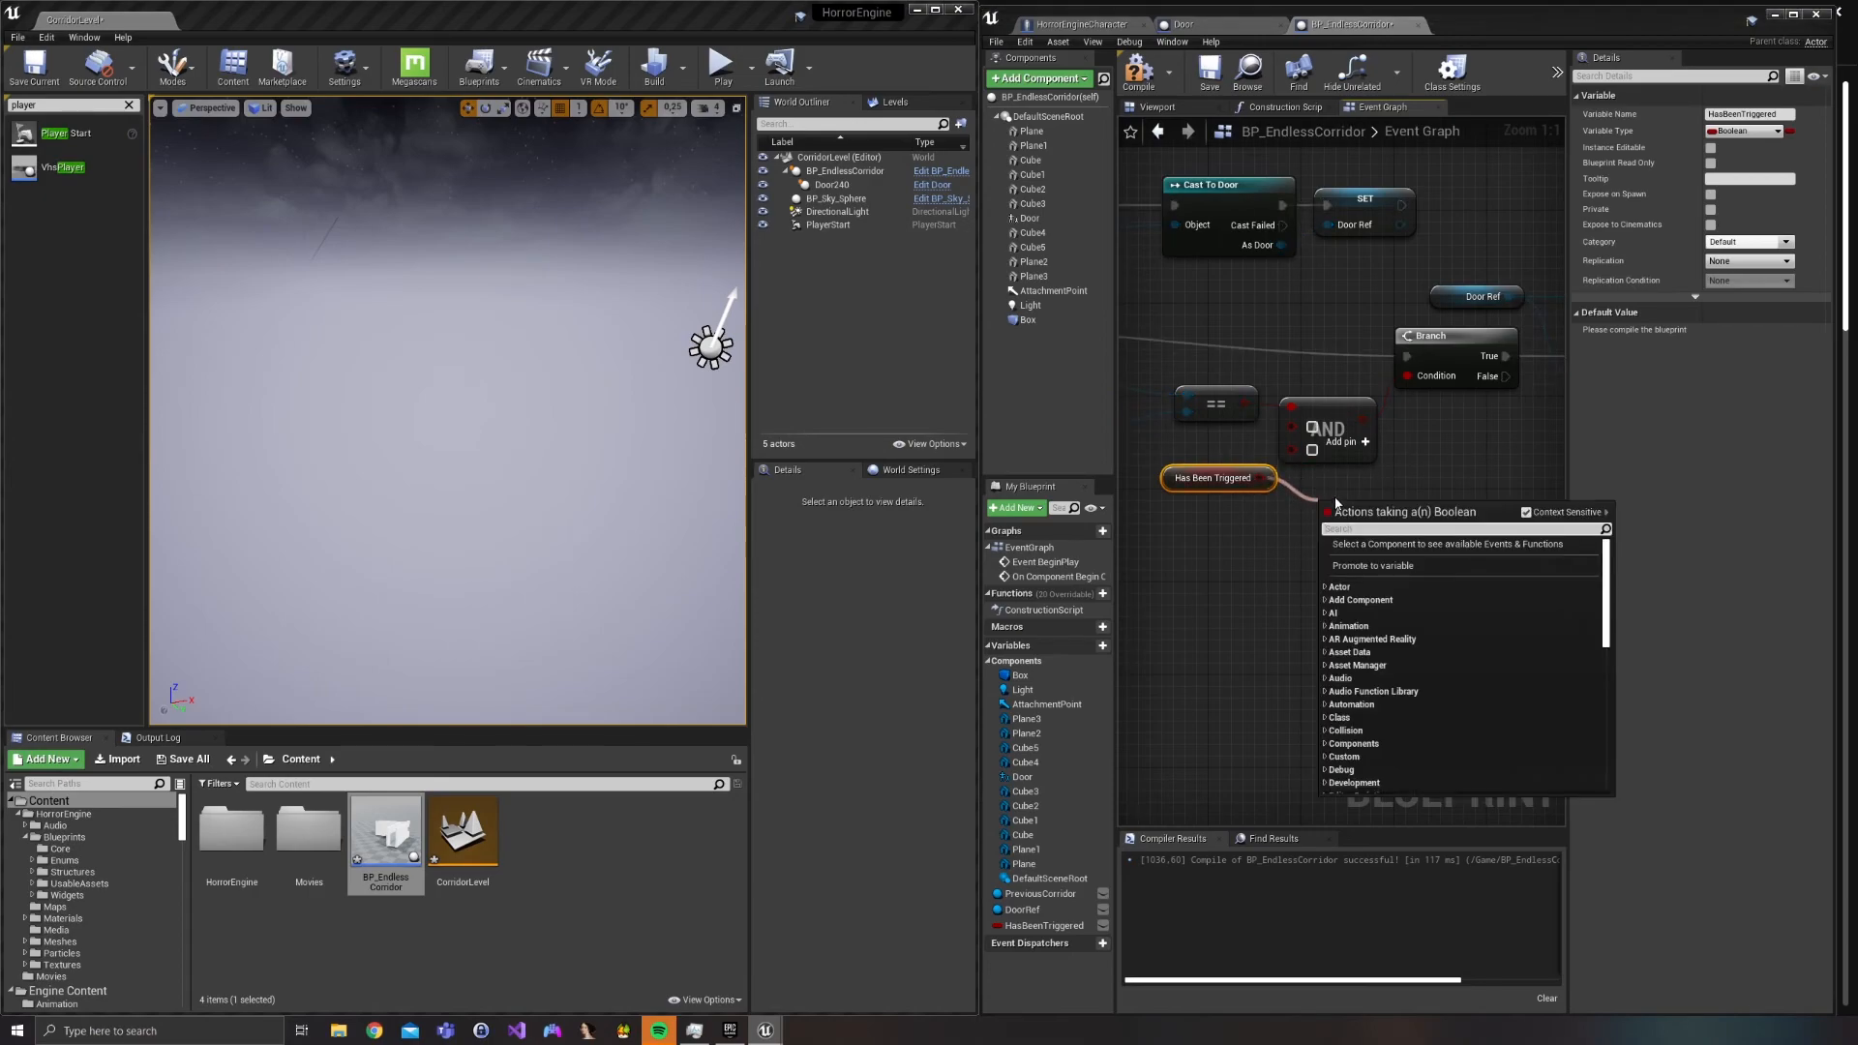
text(not)
key(Return)
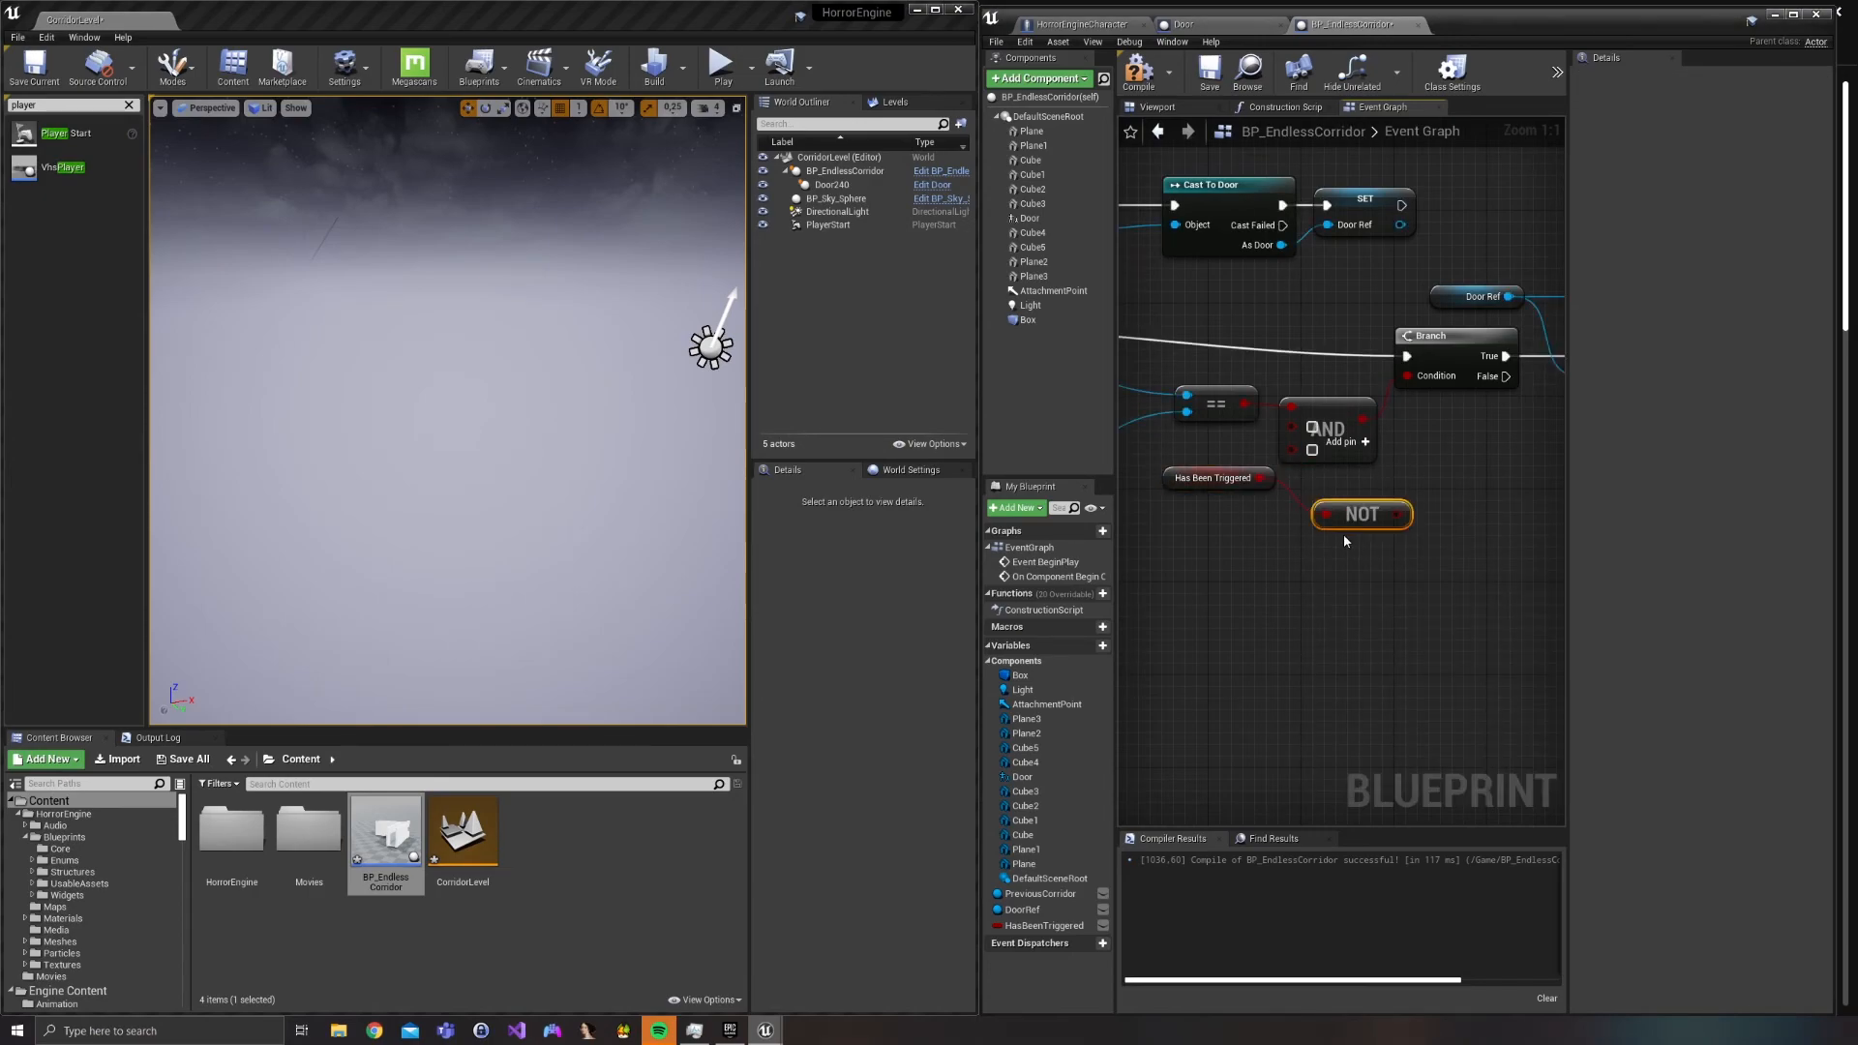
drag(1241, 487, 1293, 440)
Remove the AND node's spare input pin and stack the NOT and Has Been Triggered nodes below the equality check.
right_click(1297, 451)
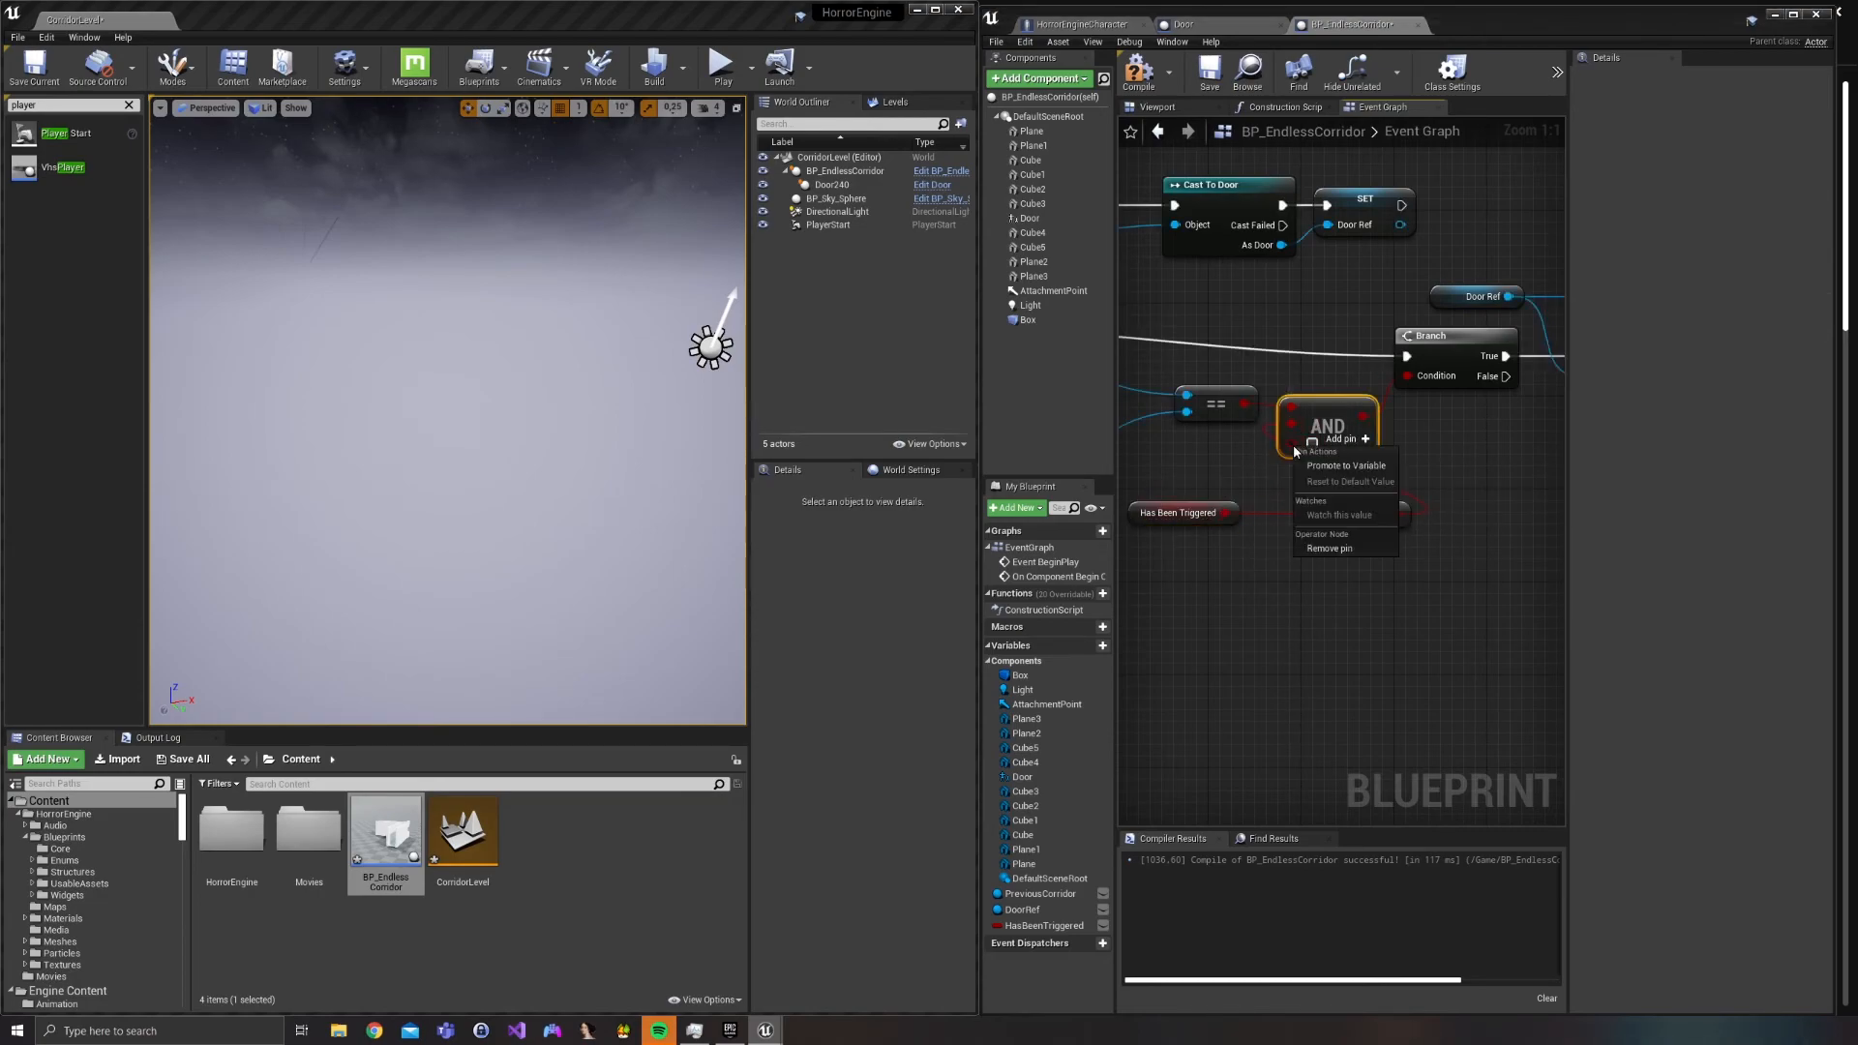
click(1350, 548)
mouse_move(1387, 516)
mouse_down()
mouse_move(1352, 479)
mouse_move(1212, 483)
mouse_up()
mouse_move(1227, 560)
mouse_down()
mouse_move(1189, 469)
mouse_move(1223, 453)
mouse_up()
click(1292, 531)
right_drag(1293, 531, 1356, 516)
drag(1309, 401, 1405, 366)
click(1461, 471)
Shift Door Ref, Close/Off, Lock Door and all following nodes away from the Branch to make room for another node.
right_drag(1326, 481, 1252, 482)
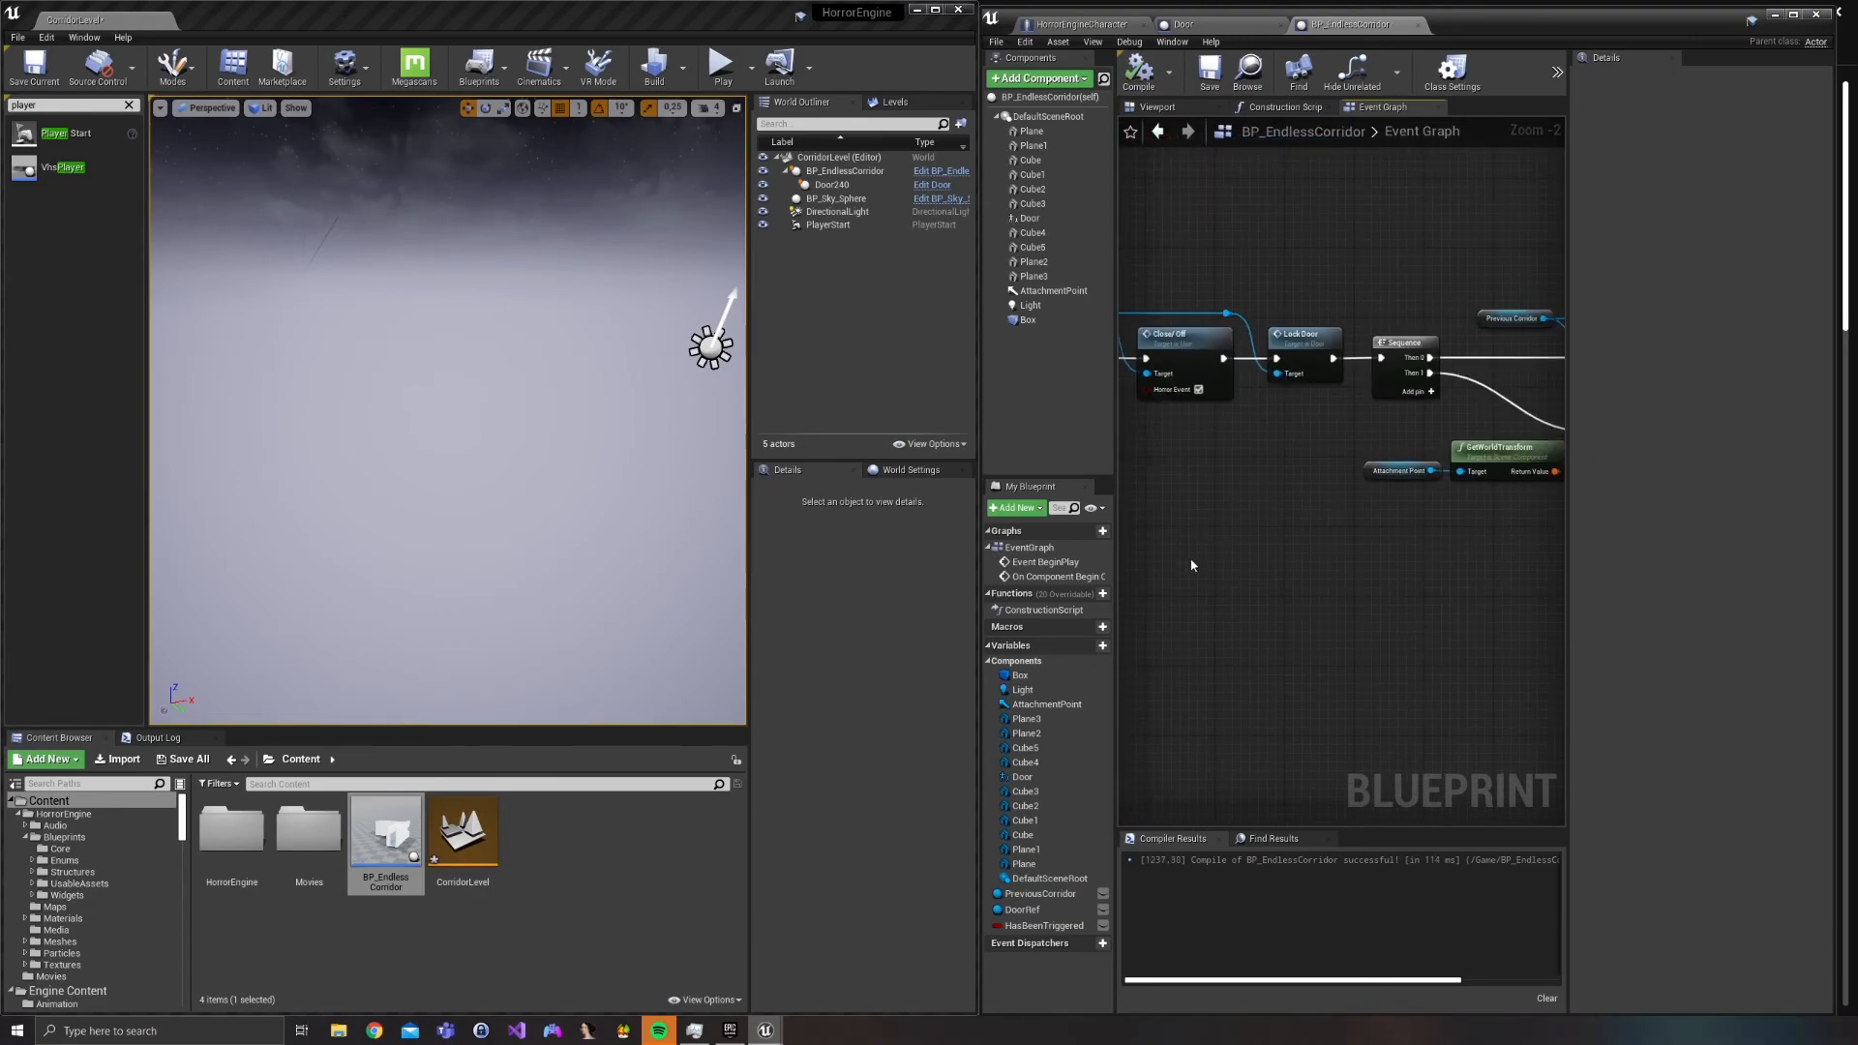
right_drag(1158, 583, 1216, 582)
drag(1216, 579, 1684, 266)
right_drag(1273, 357, 1565, 406)
right_drag(1120, 347, 1328, 348)
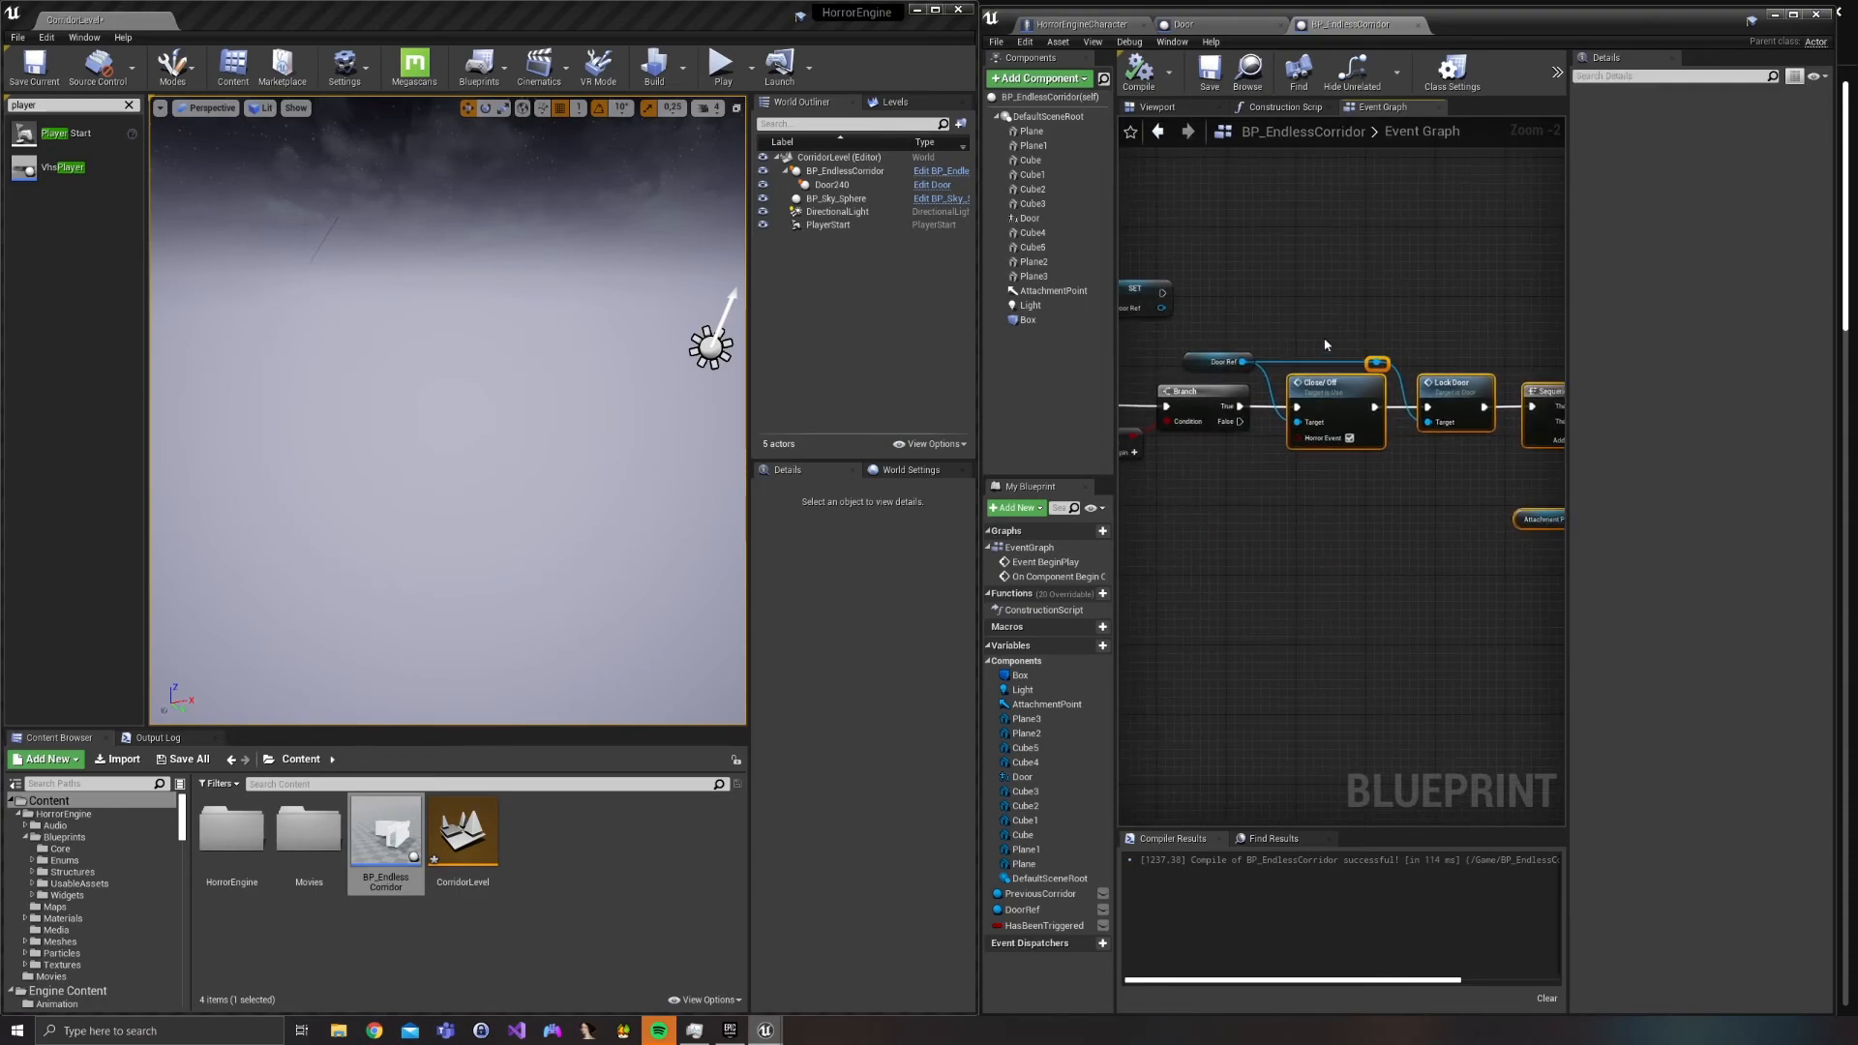
drag(1205, 360, 1318, 360)
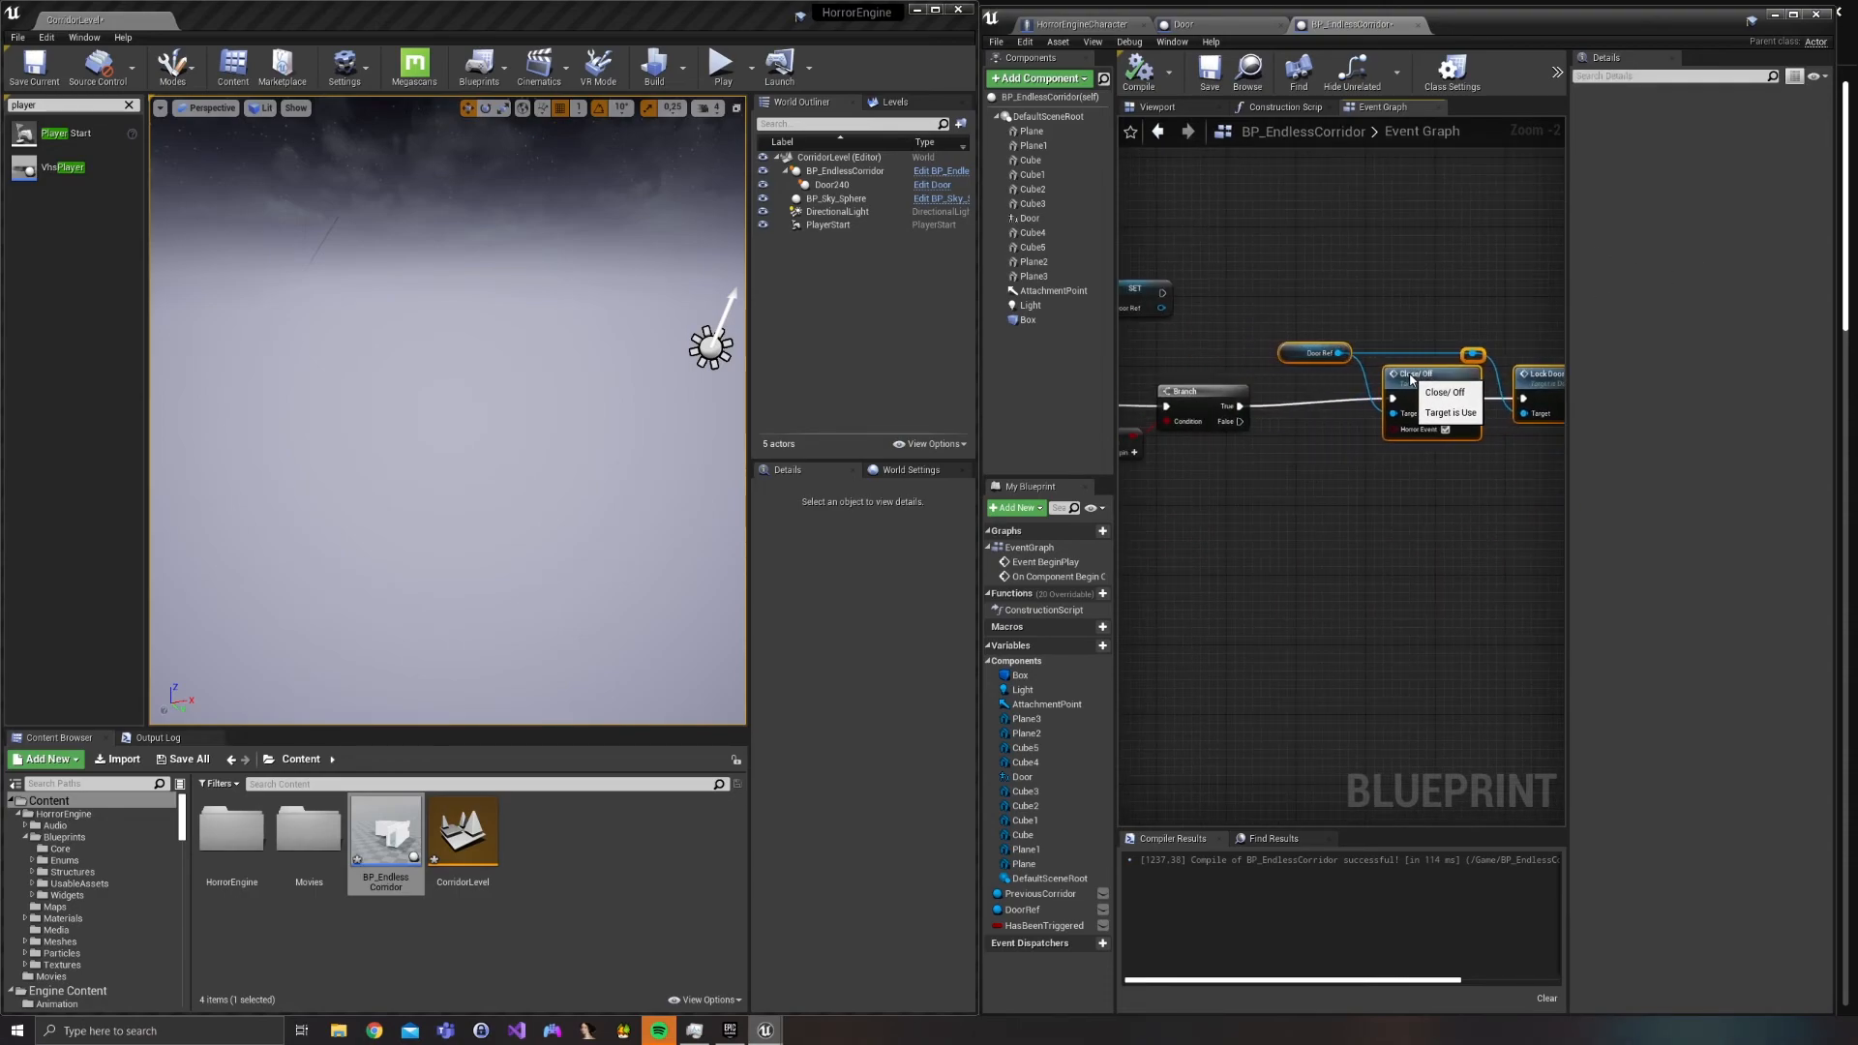
right_drag(1285, 469, 1456, 468)
Insert a Set Has Been Triggered node, ticked true, between the Branch's True output and the Close/Off node.
click(1204, 546)
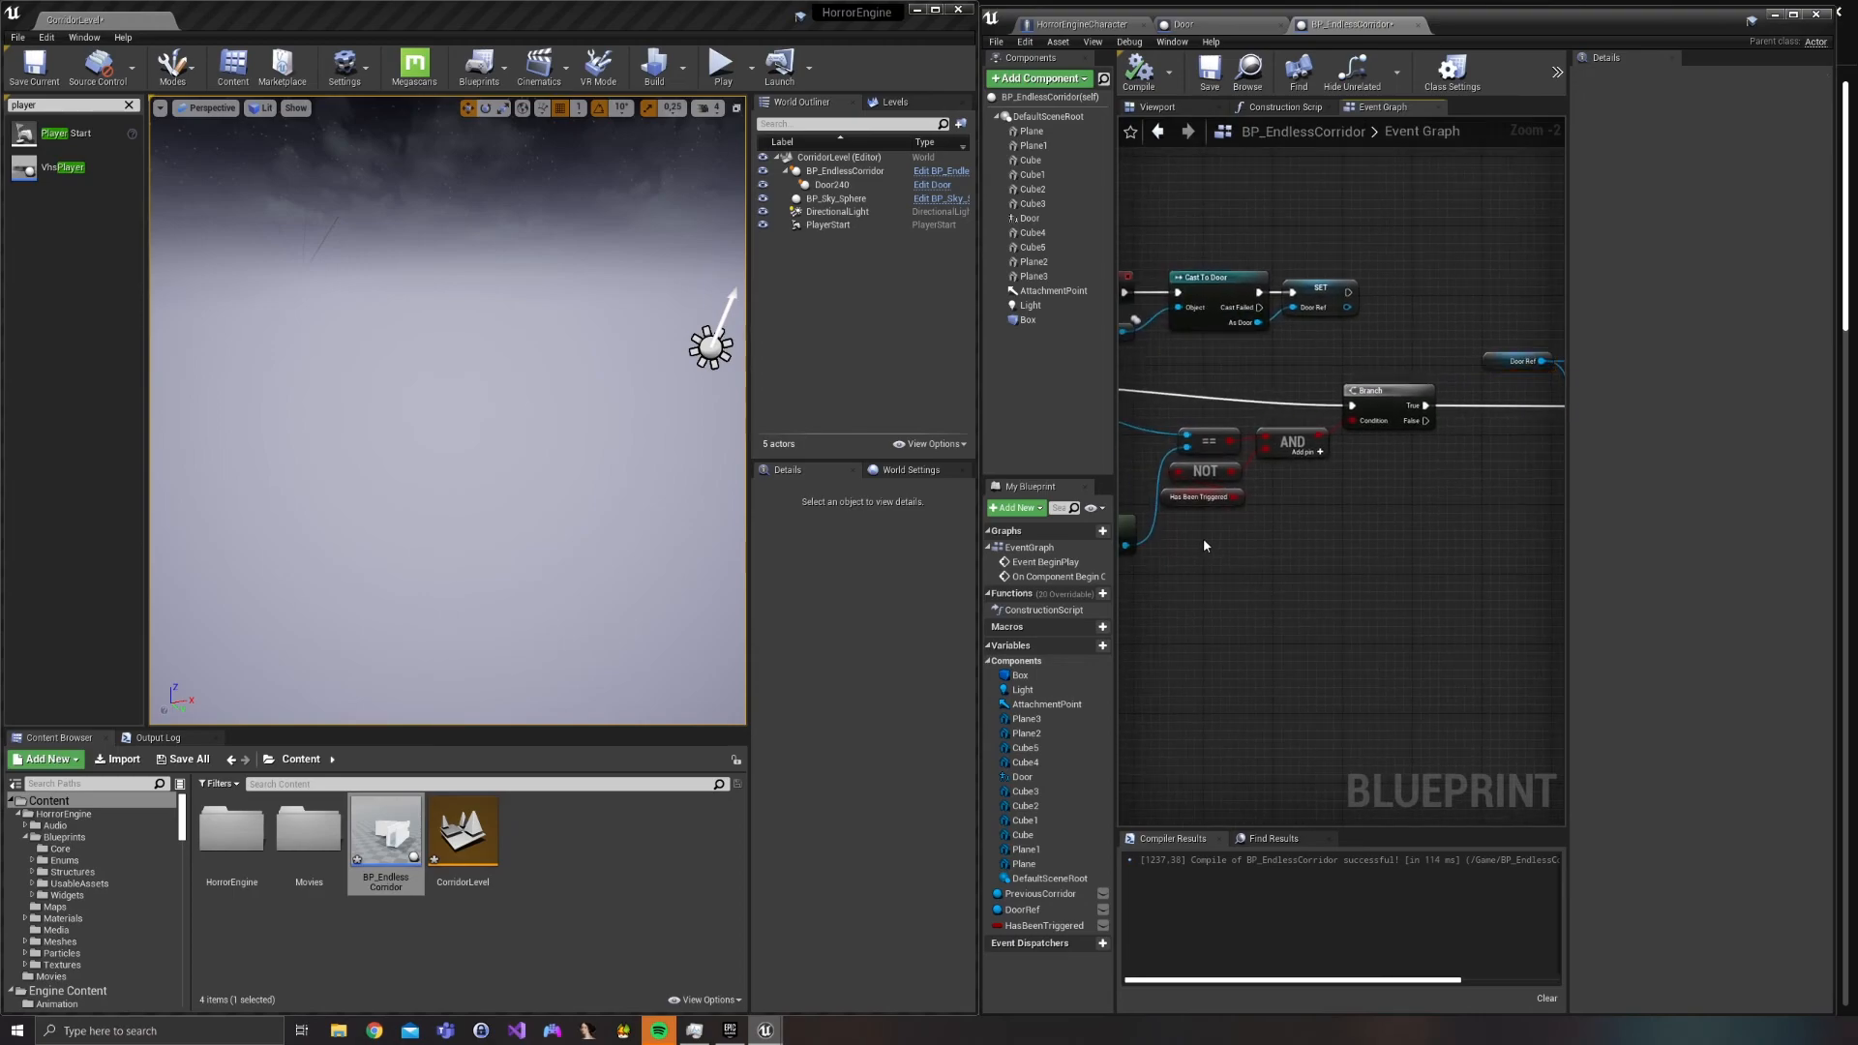
click(1200, 498)
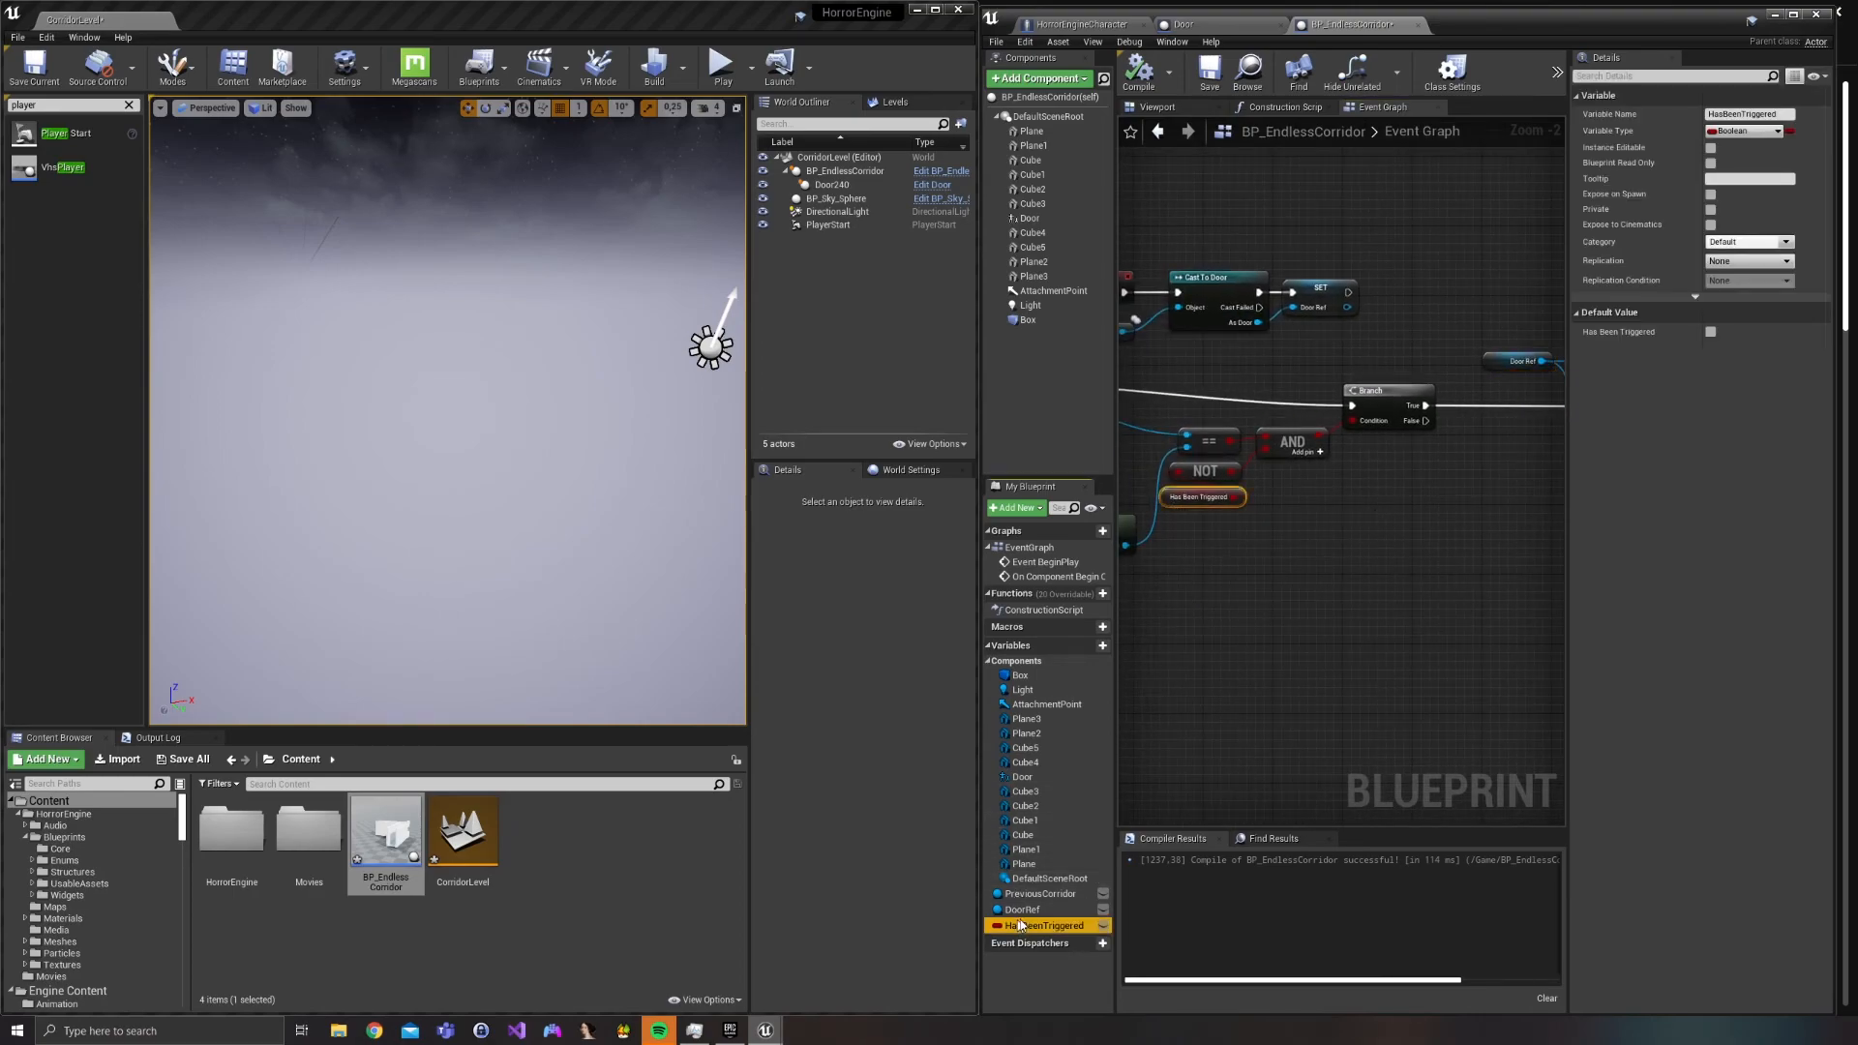
drag(1423, 462, 1422, 460)
click(1473, 496)
right_drag(1472, 495, 1313, 577)
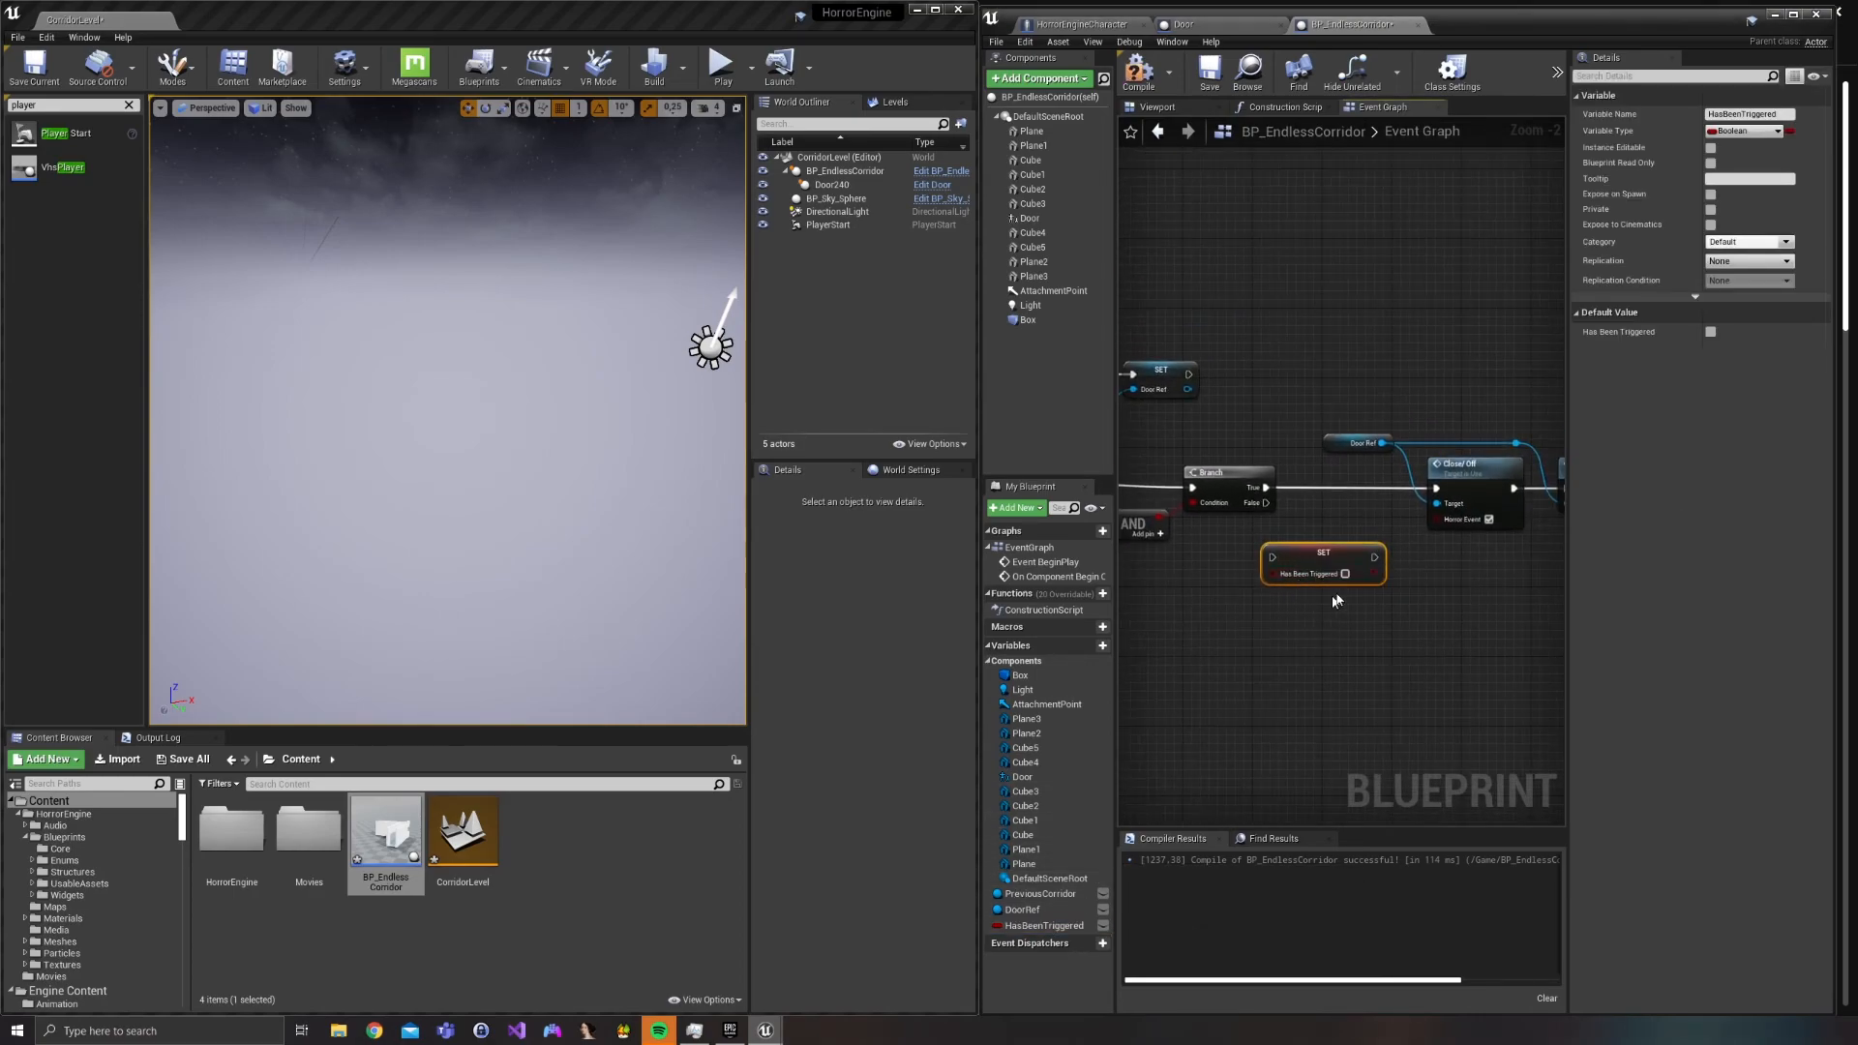
click(1345, 574)
drag(1344, 554, 1306, 491)
drag(1410, 487, 1436, 491)
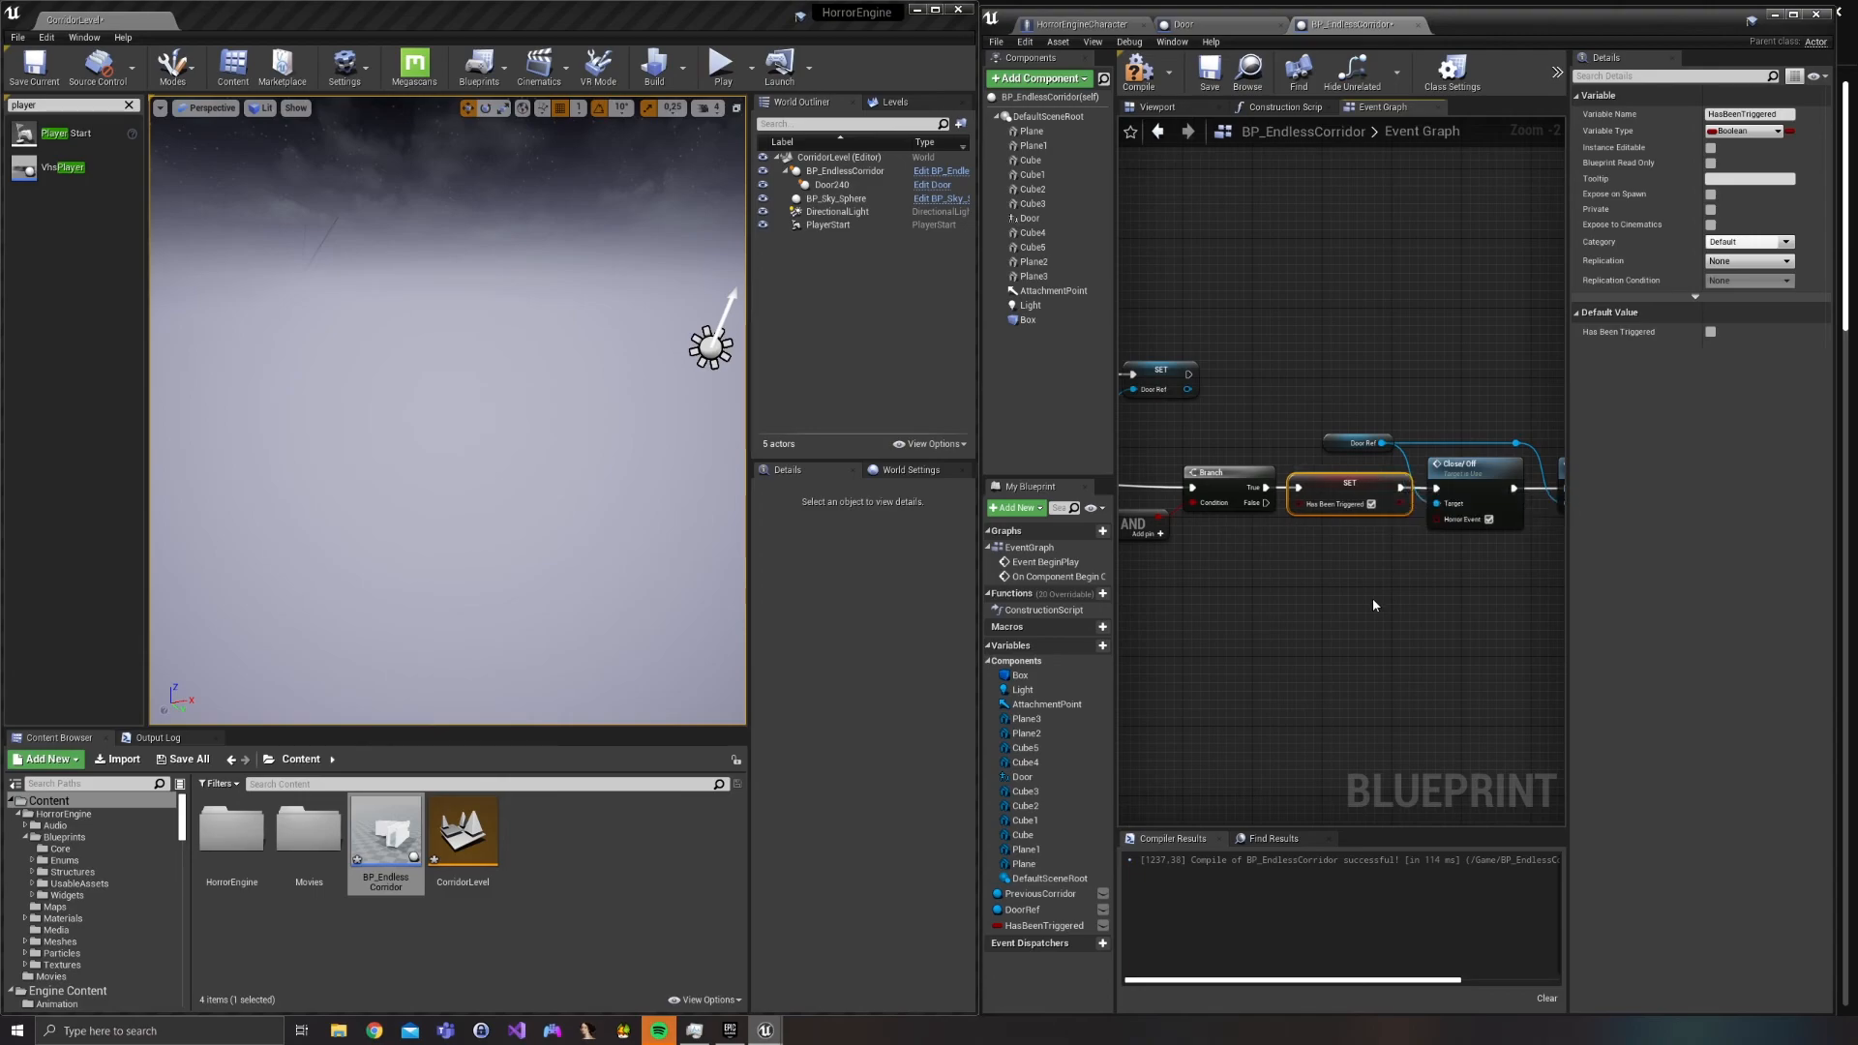
Compile and save the corridor blueprint.
click(1299, 640)
scroll(1326, 633, up, 2)
click(1139, 69)
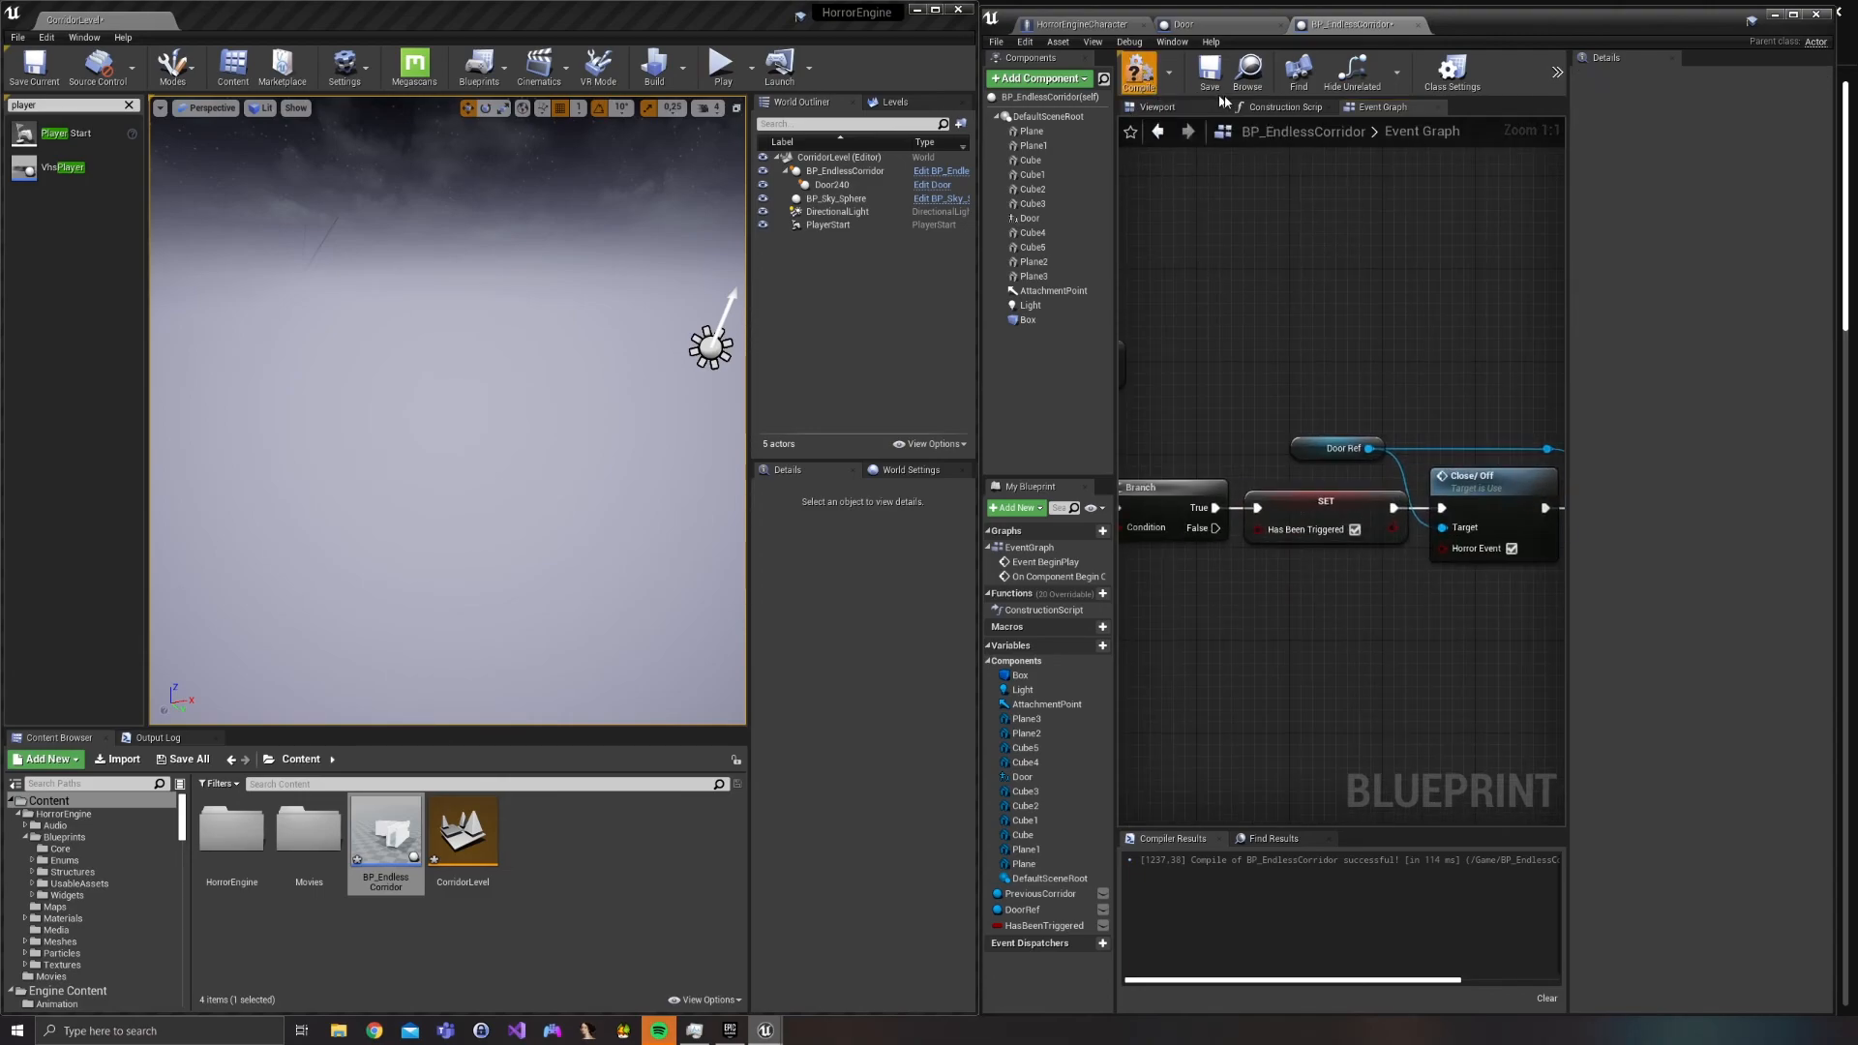
click(1210, 73)
Play-test CorridorLevel, walking the first corridor and back and forth at its door to check the repeated overlap.
click(721, 66)
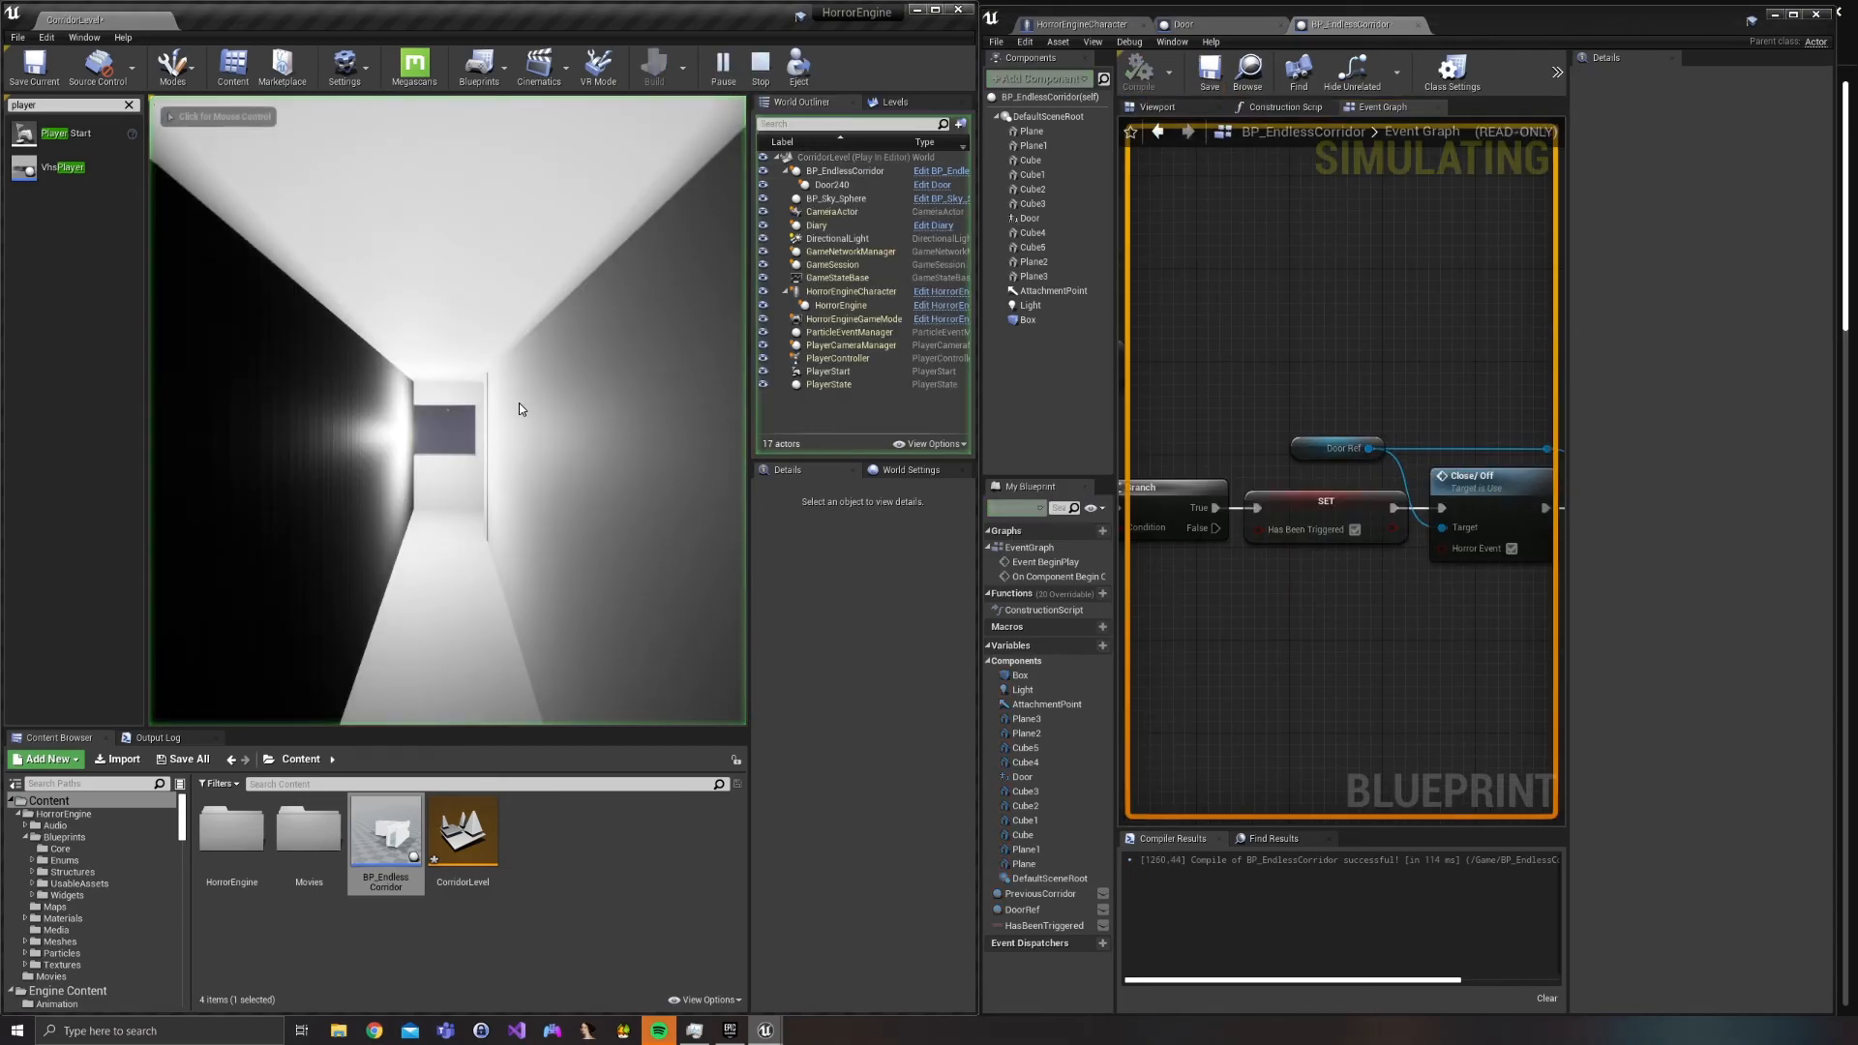
key(w)
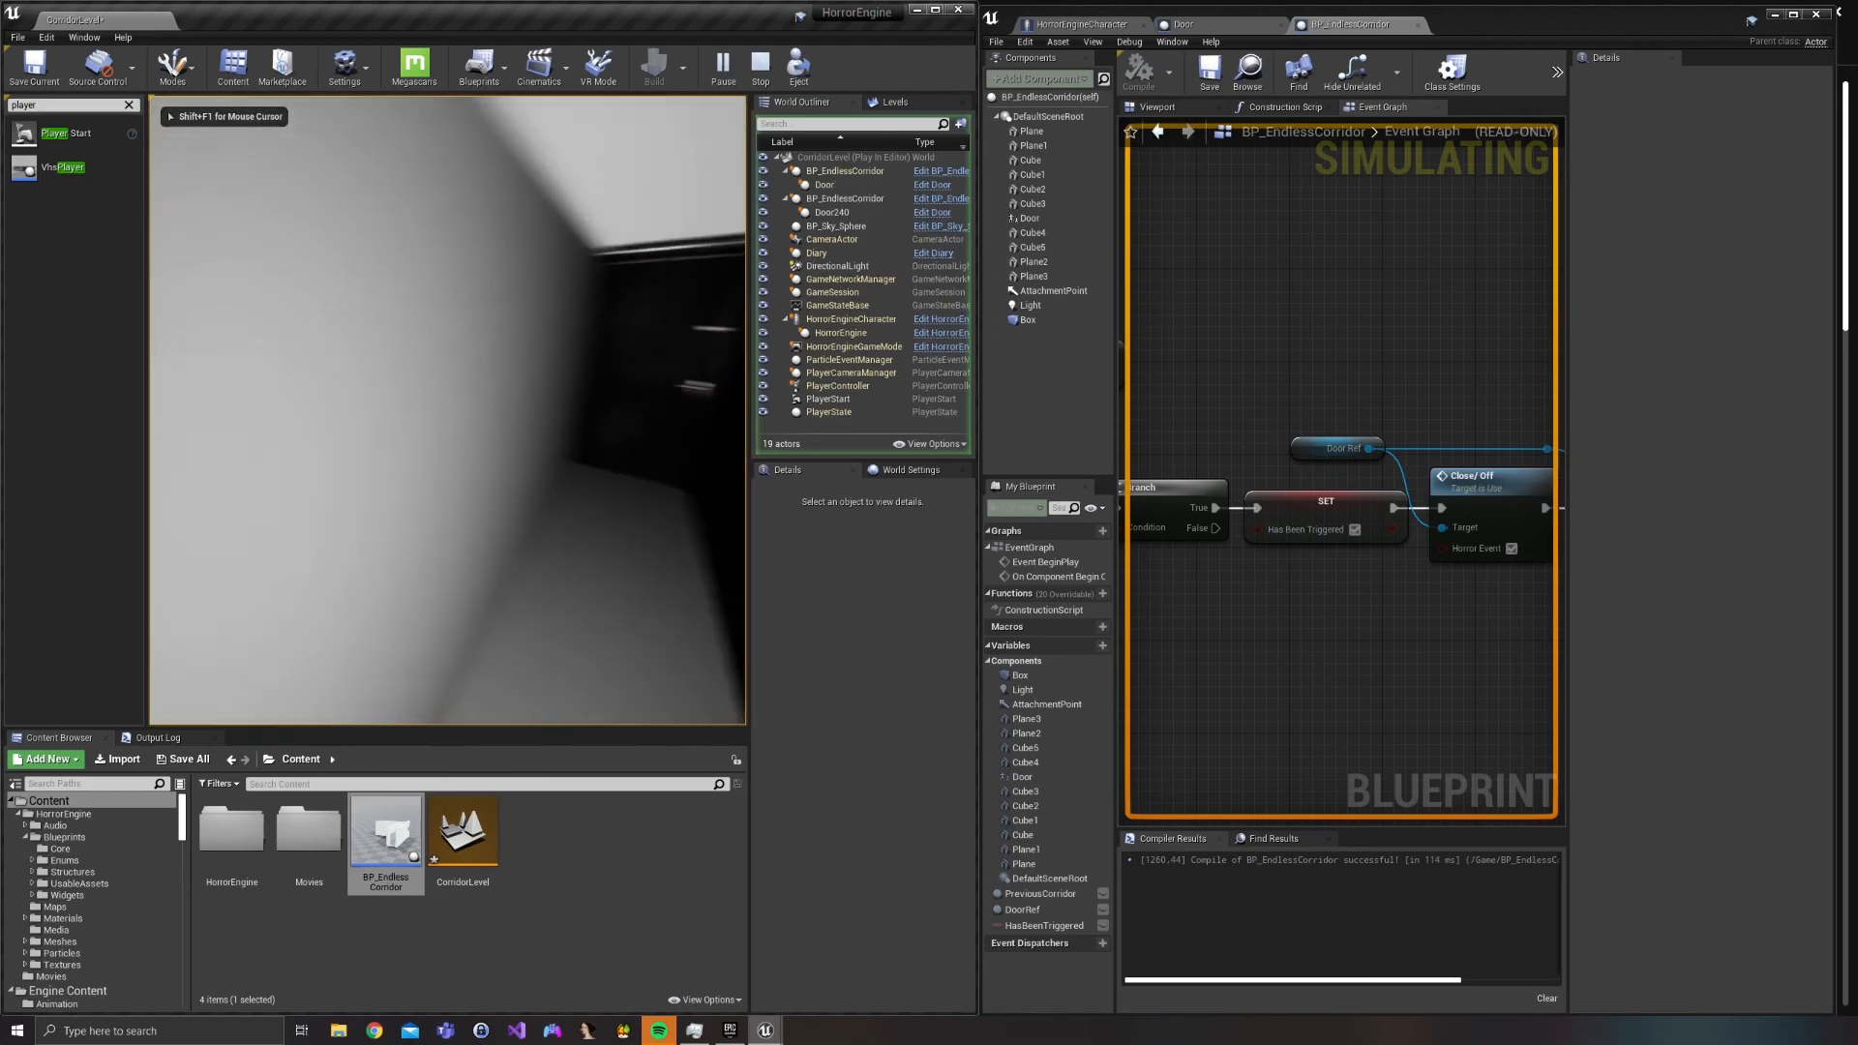
key(w)
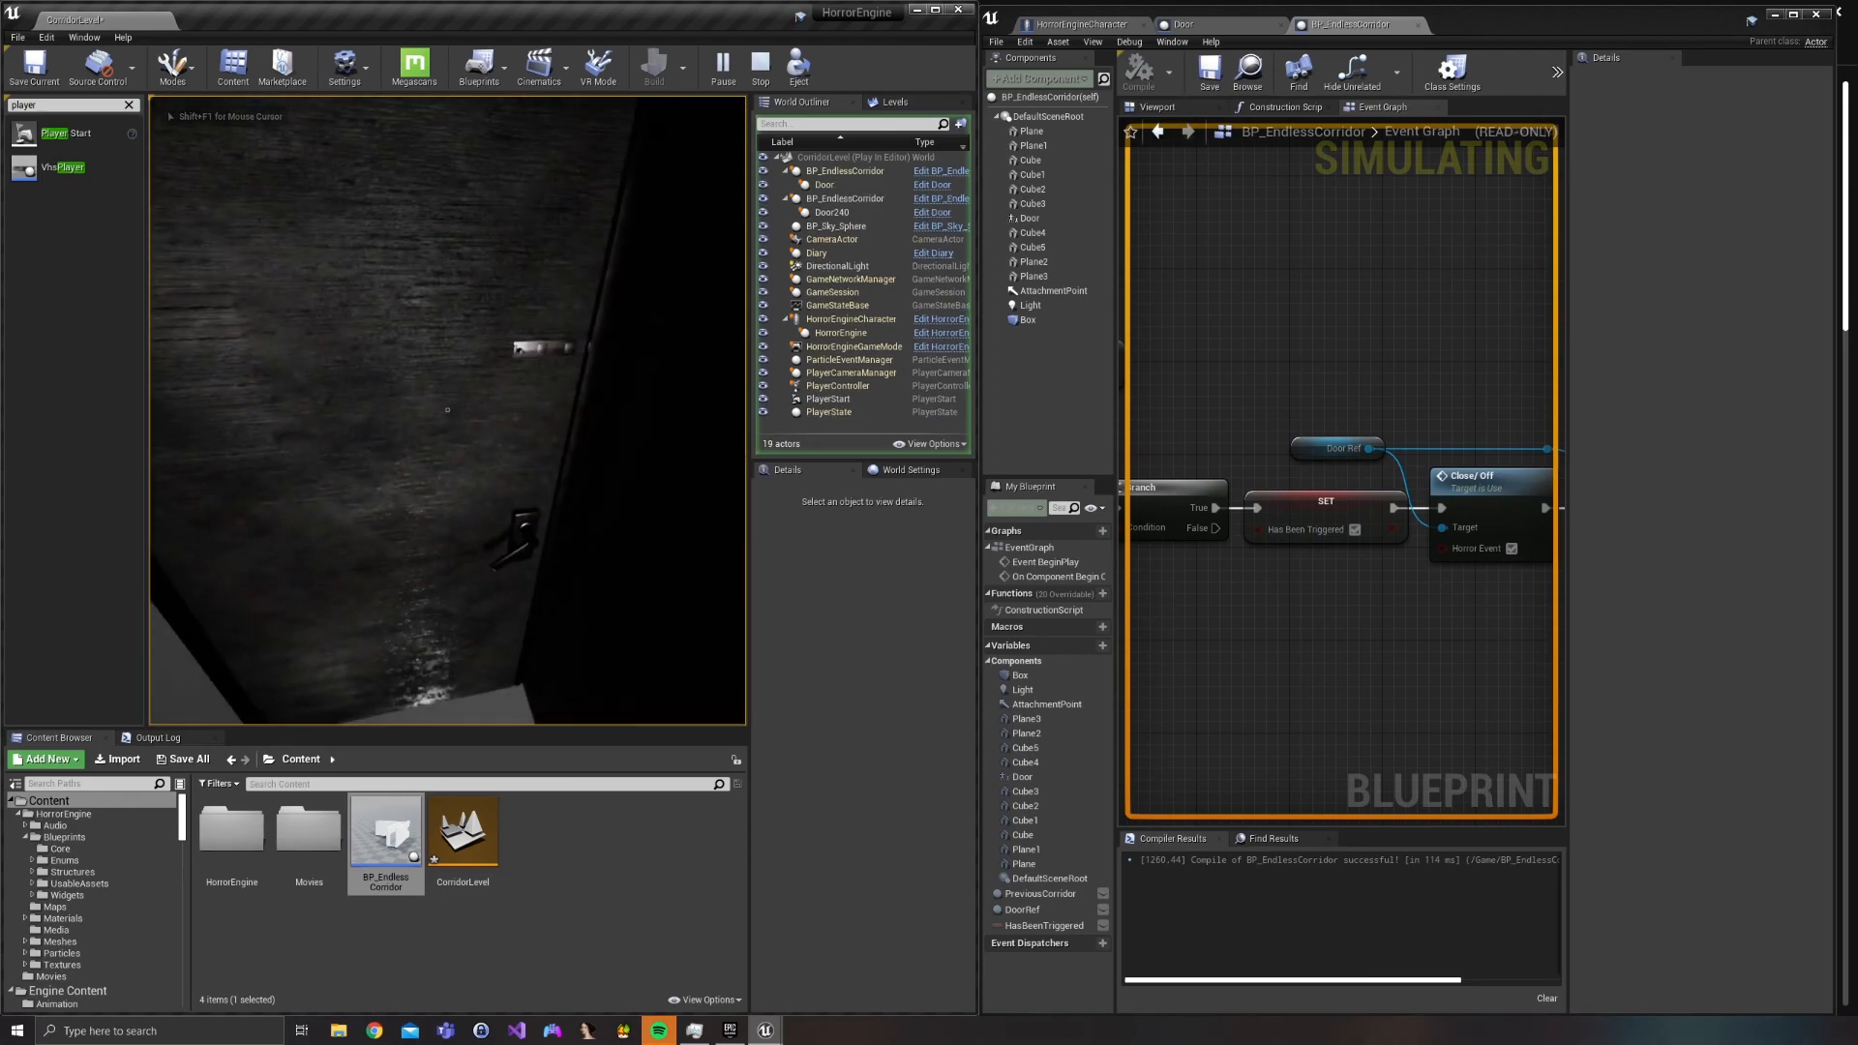
key(s)
key(w)
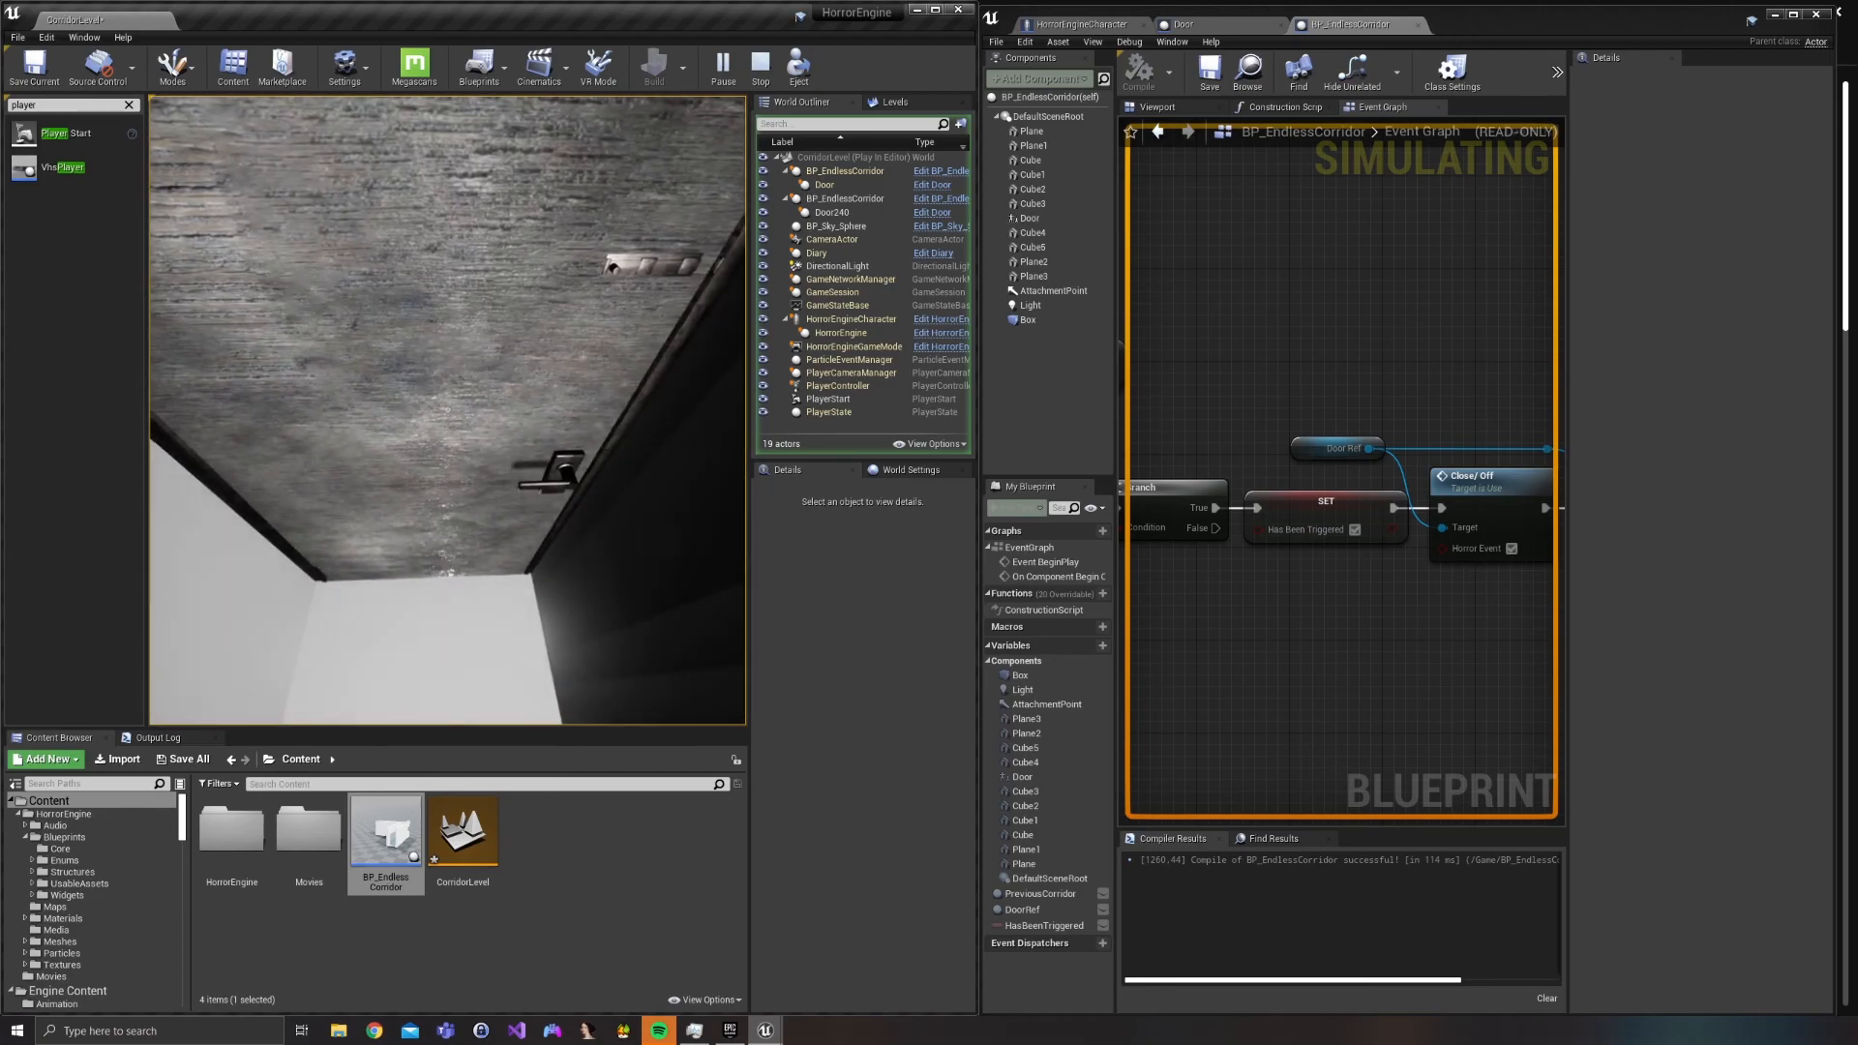
key(w)
key(w)
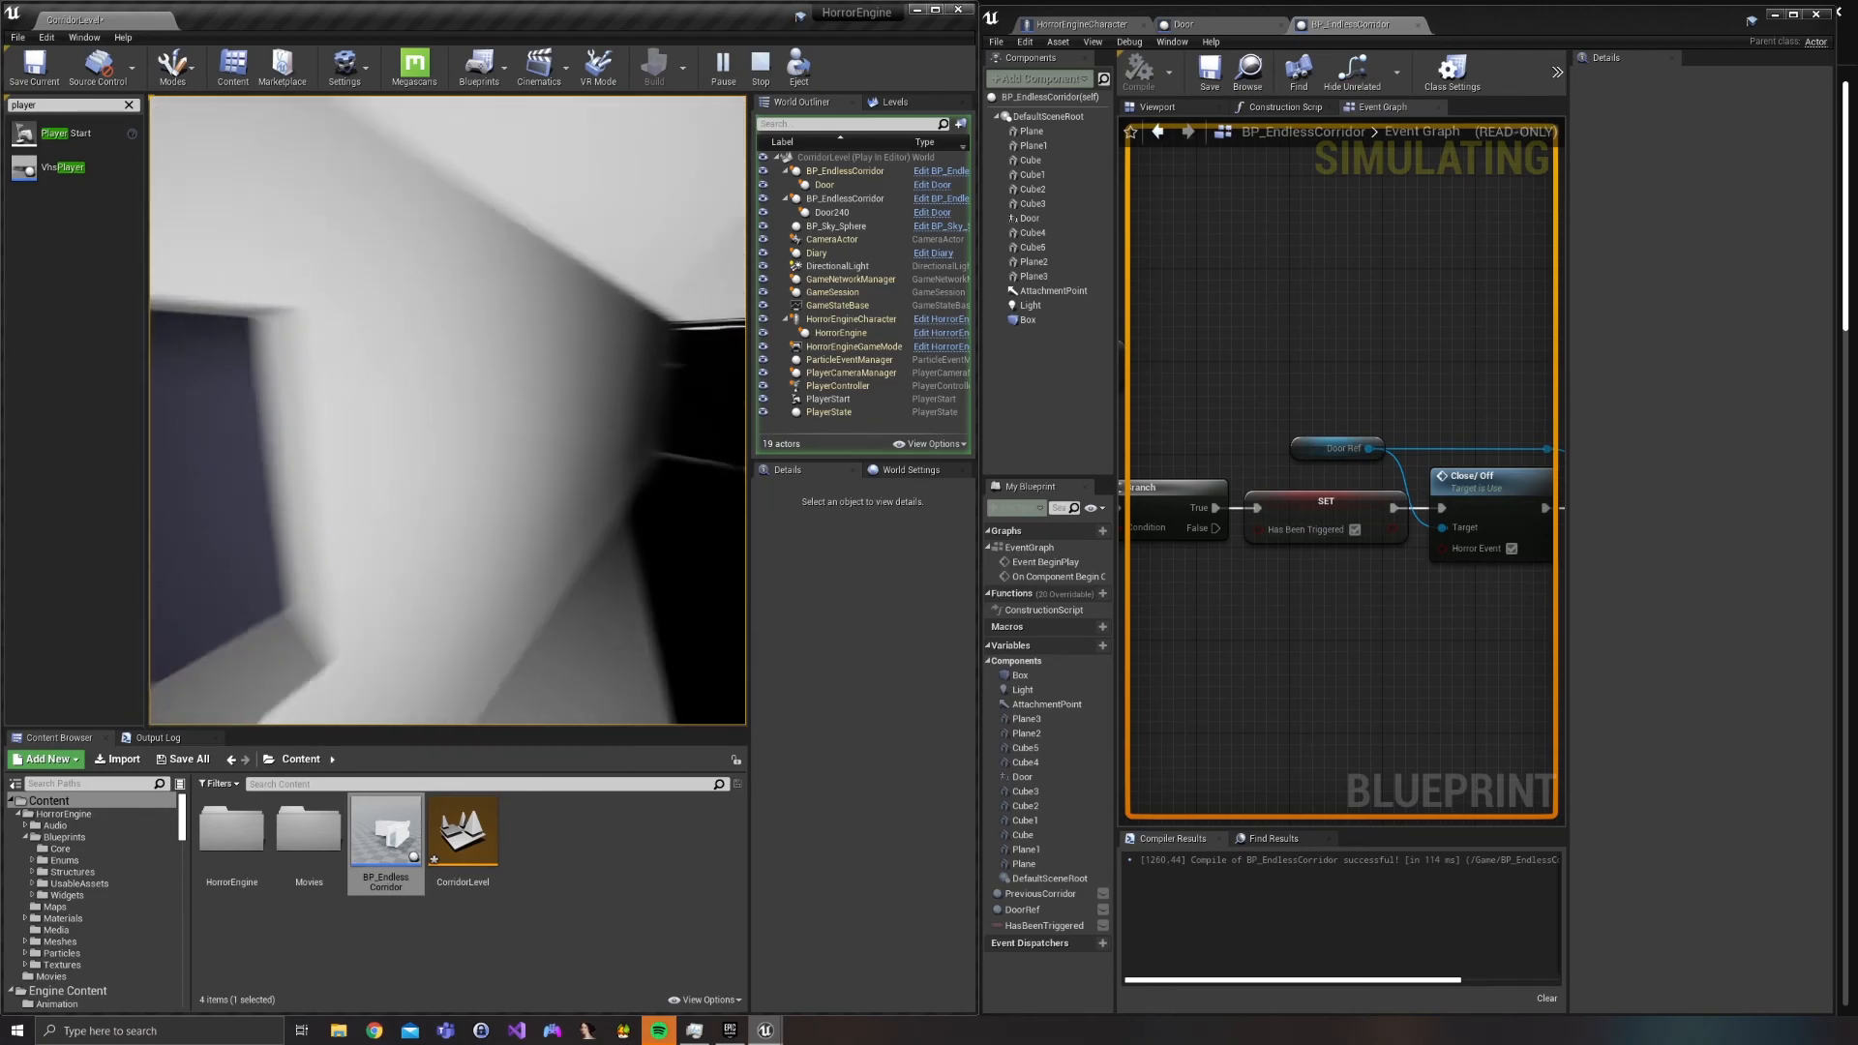
Walk on through several successive doors and corridors to check that the endless corridor keeps spawning and removing sections.
key(w)
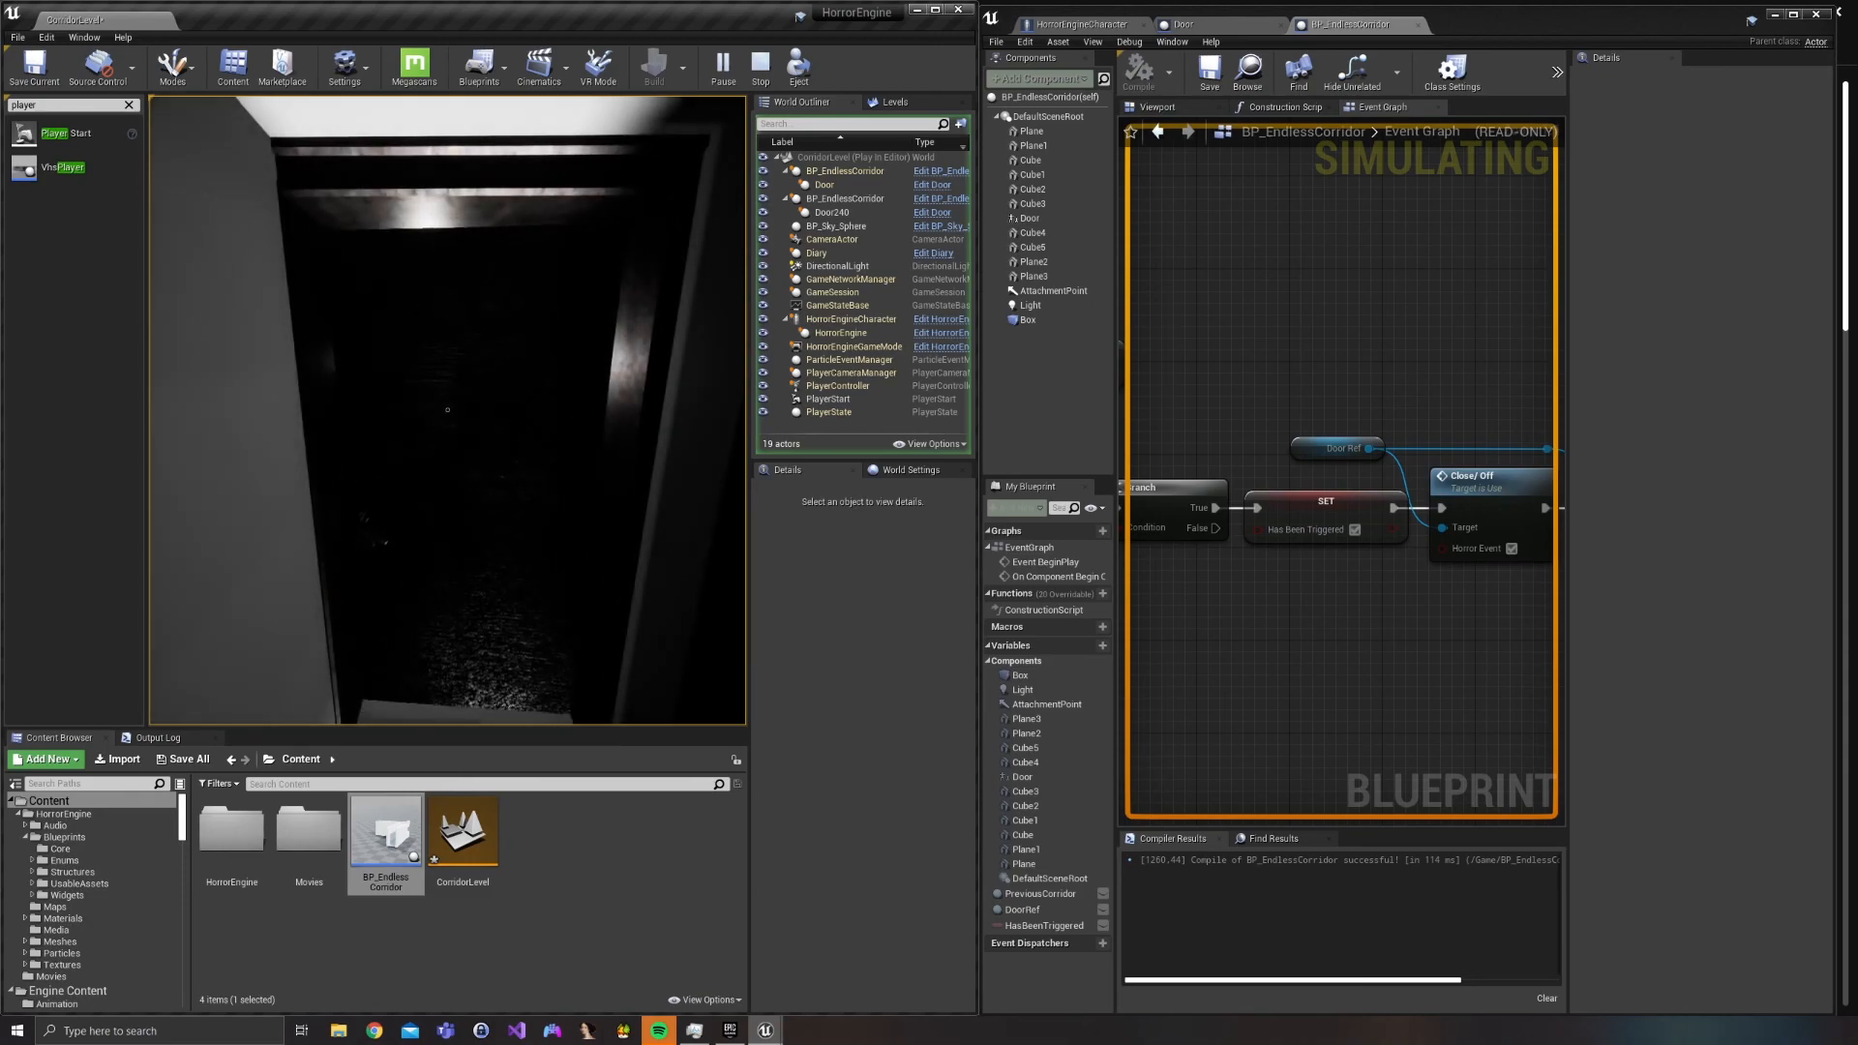
key(w)
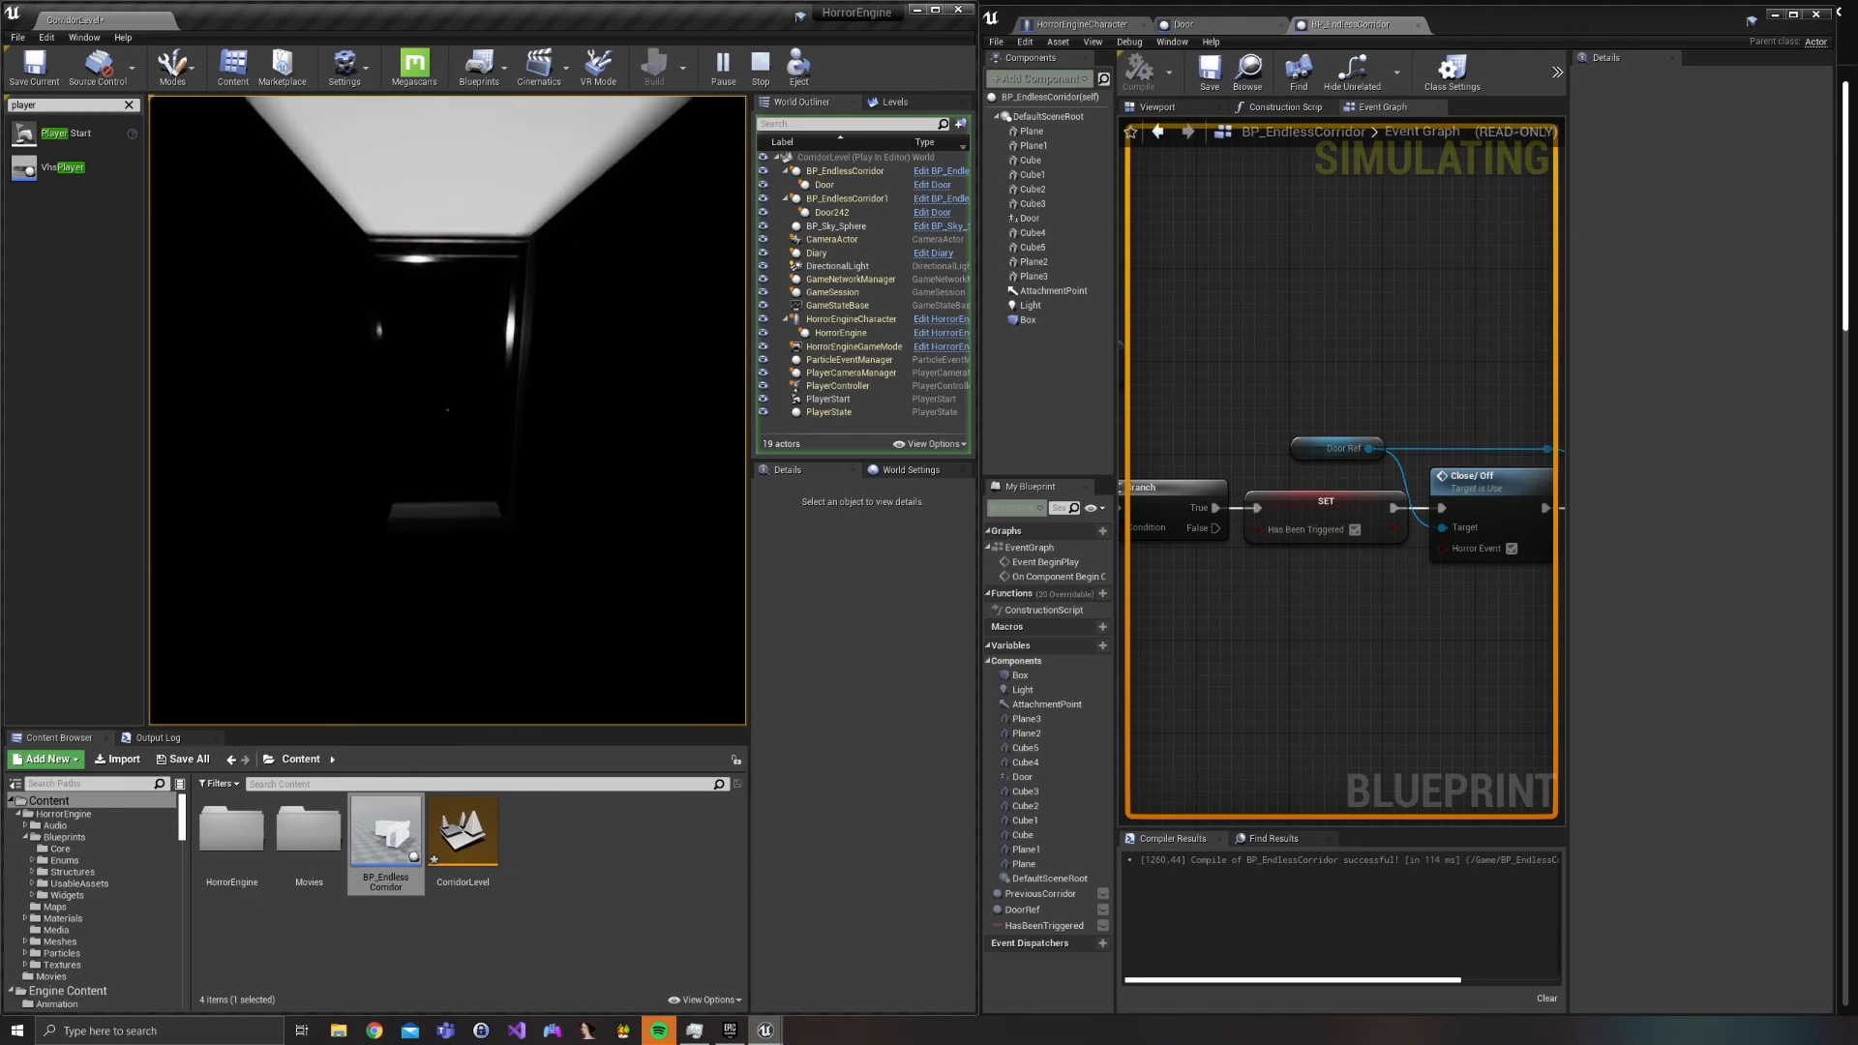
key(w)
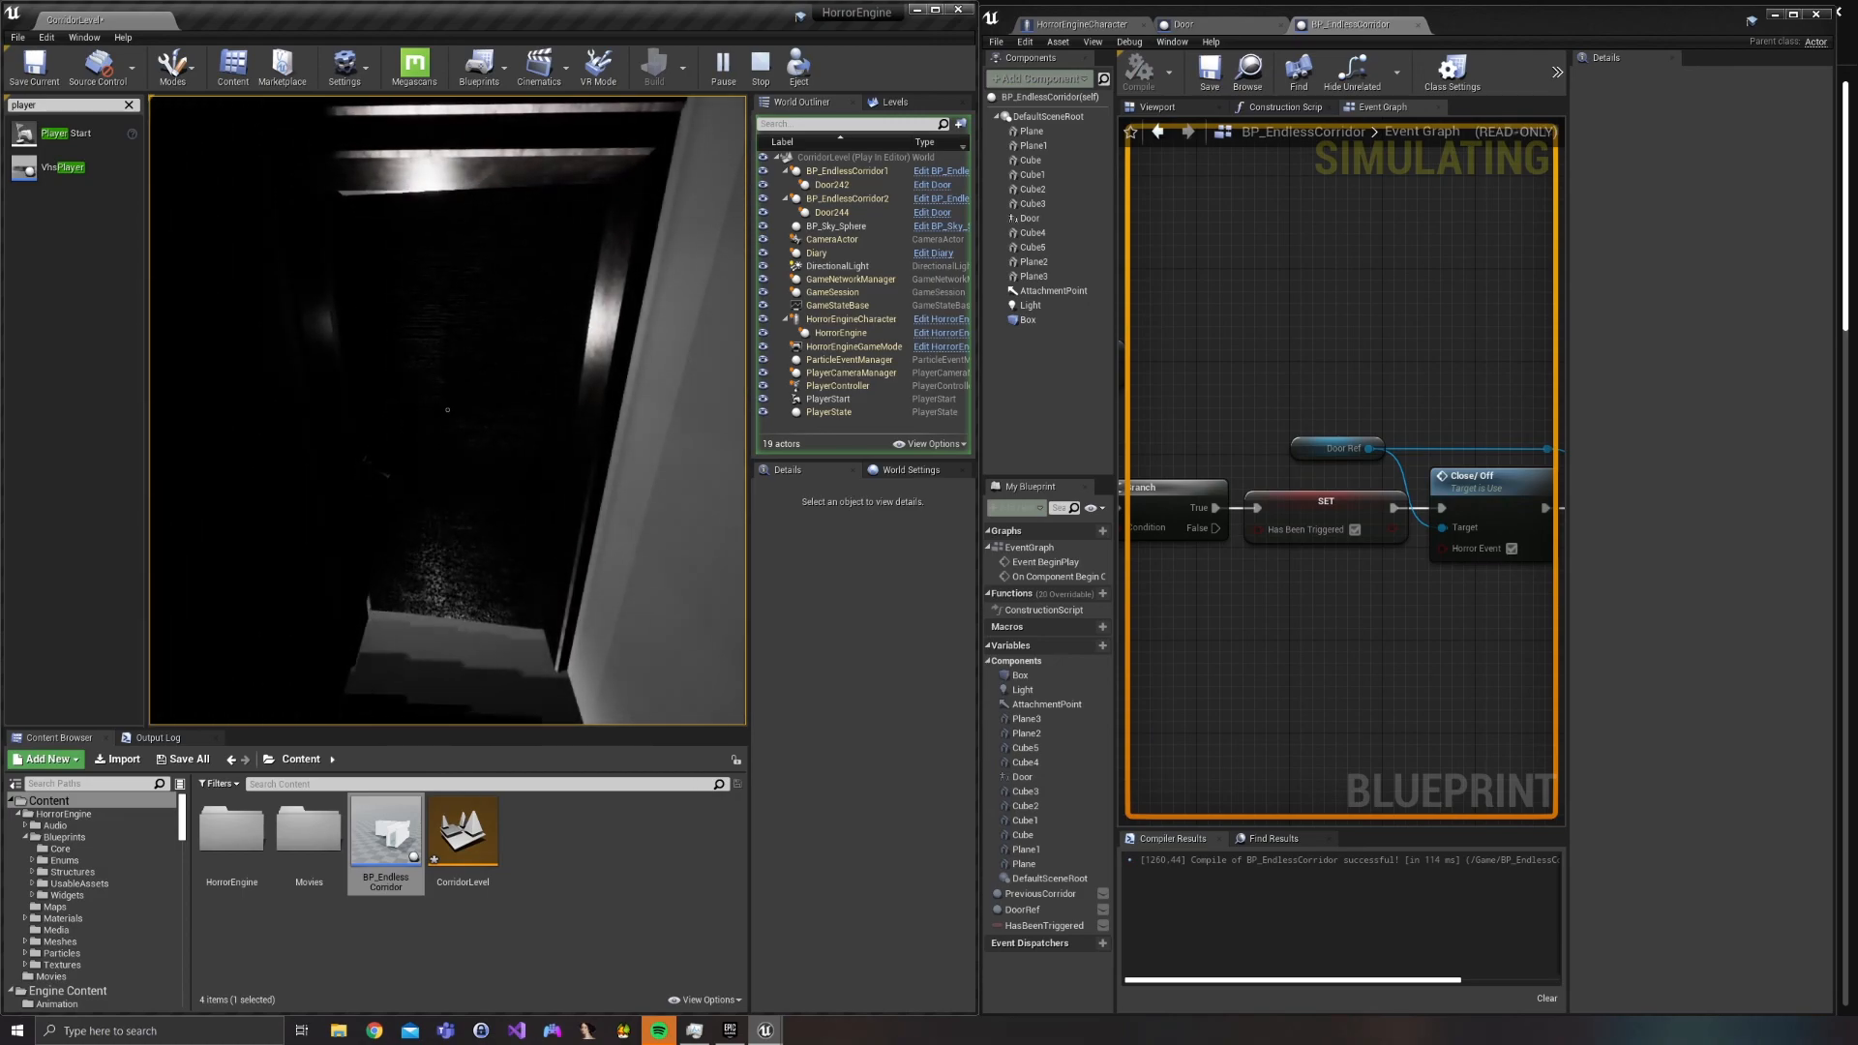
key(w)
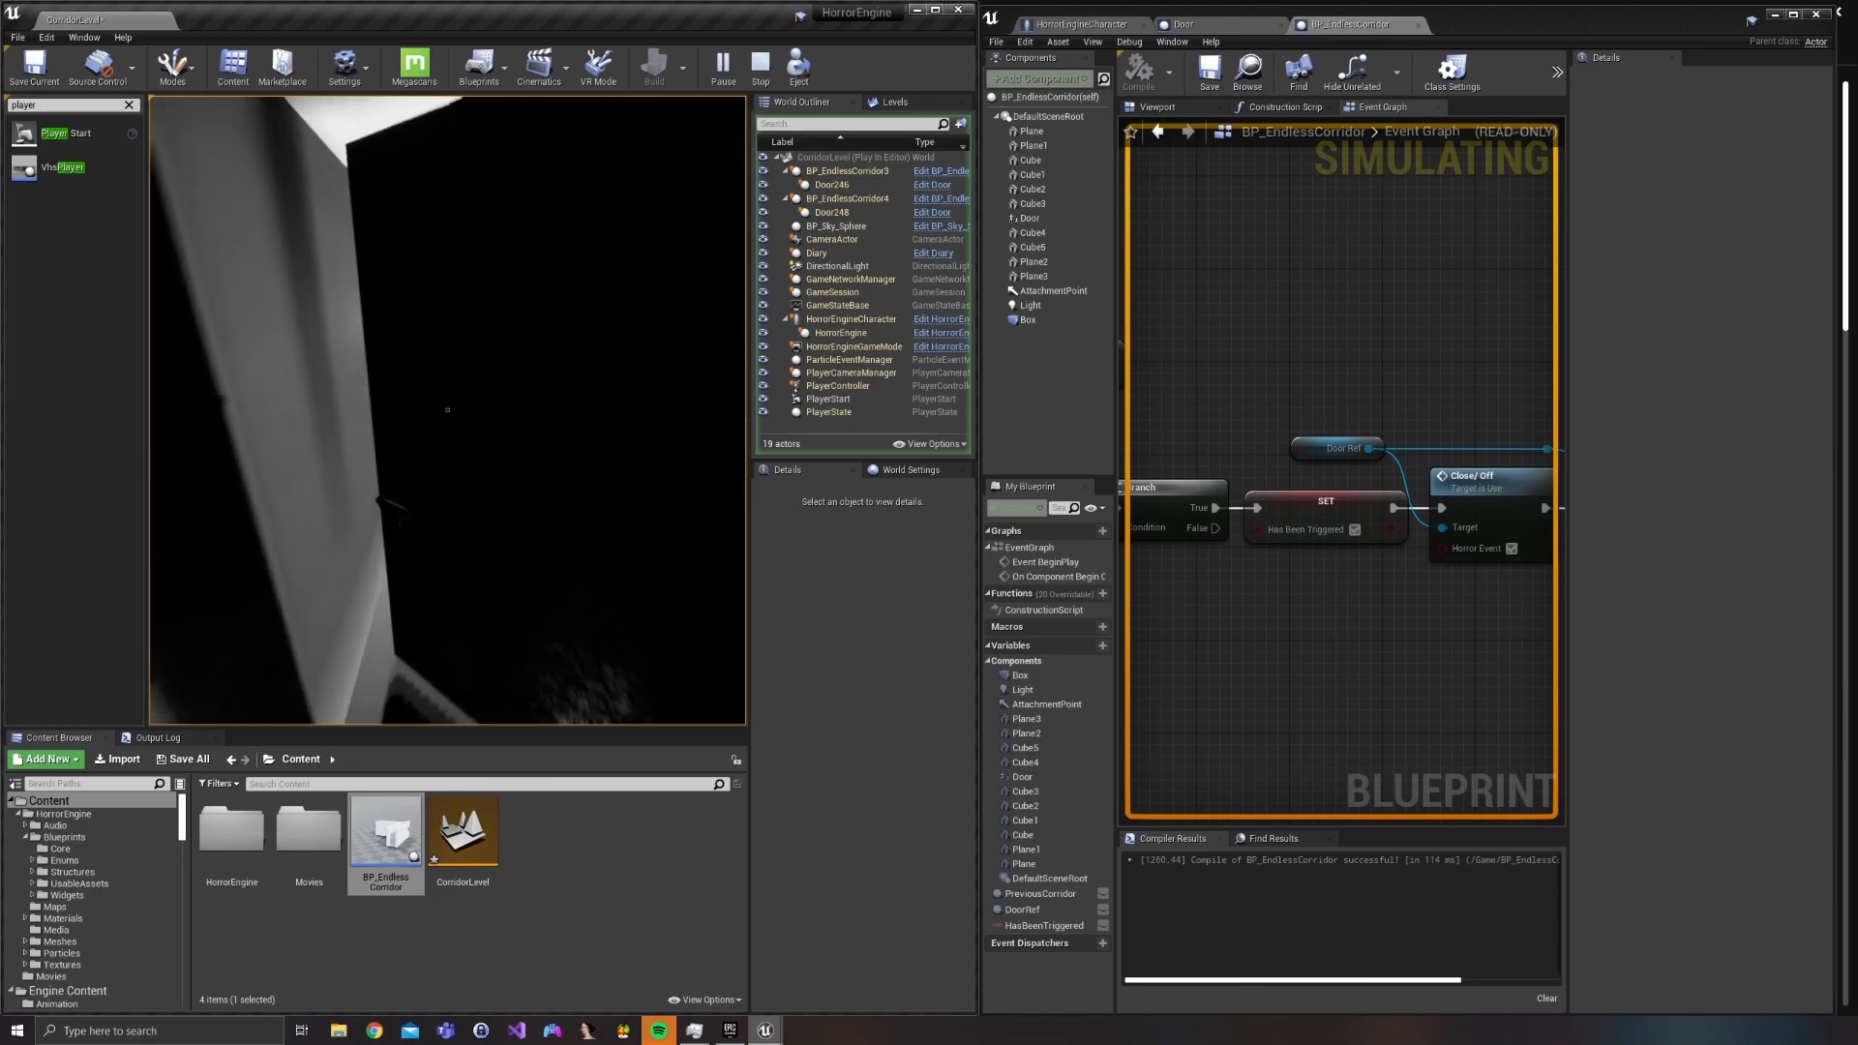
key(w)
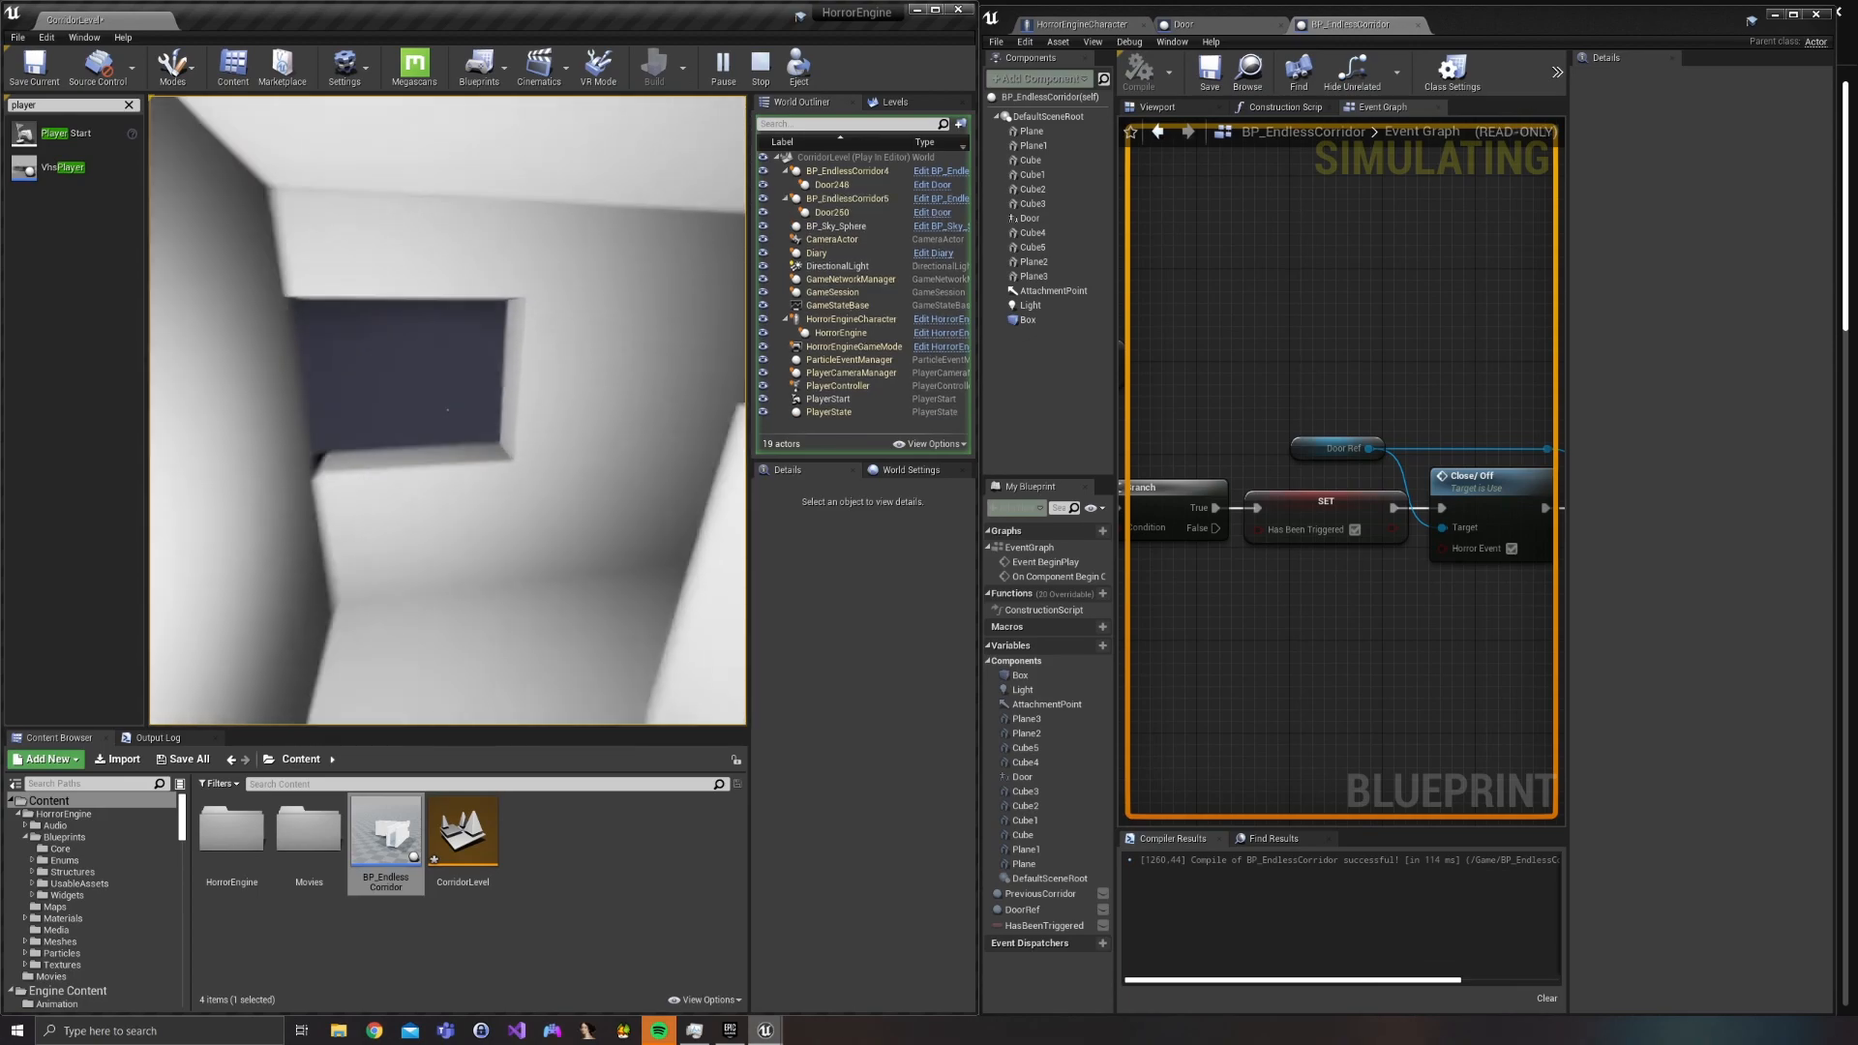